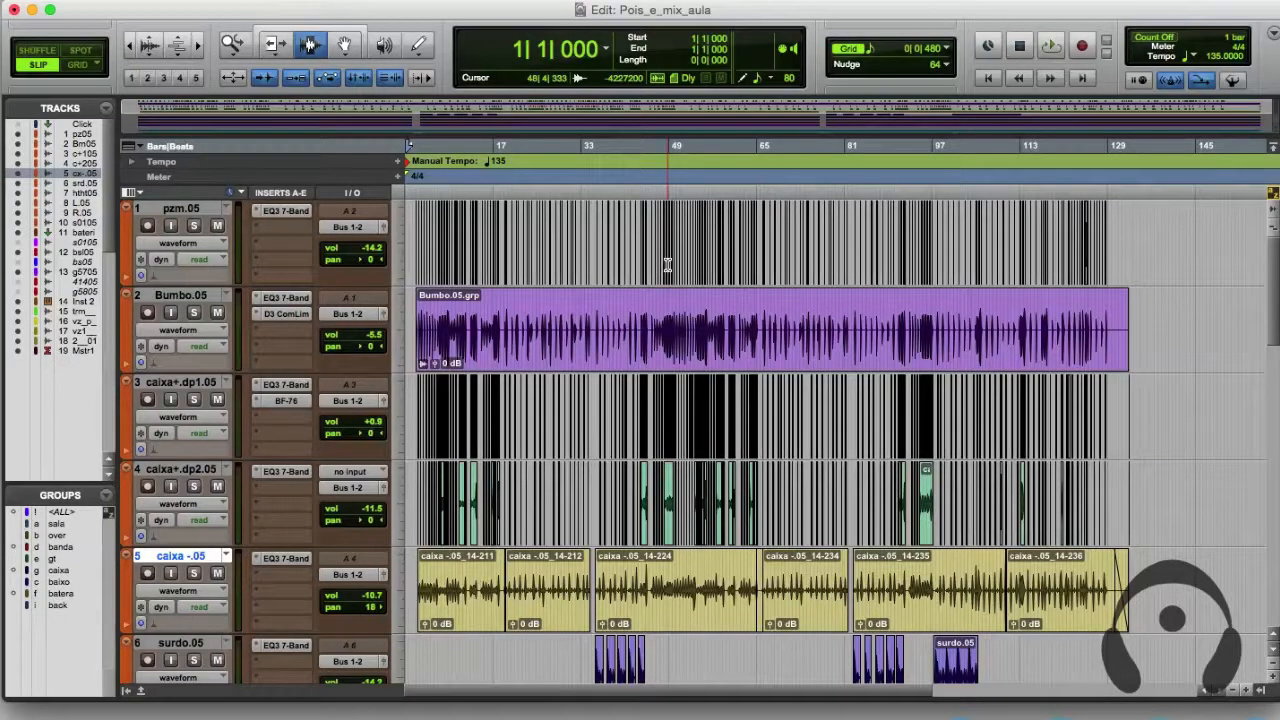
# Zoom in on the session timeline, switch to the Mix window and examine all channel strips from inserts to track names.
pyautogui.press('super+bracketright')
pyautogui.press('super+bracketright')
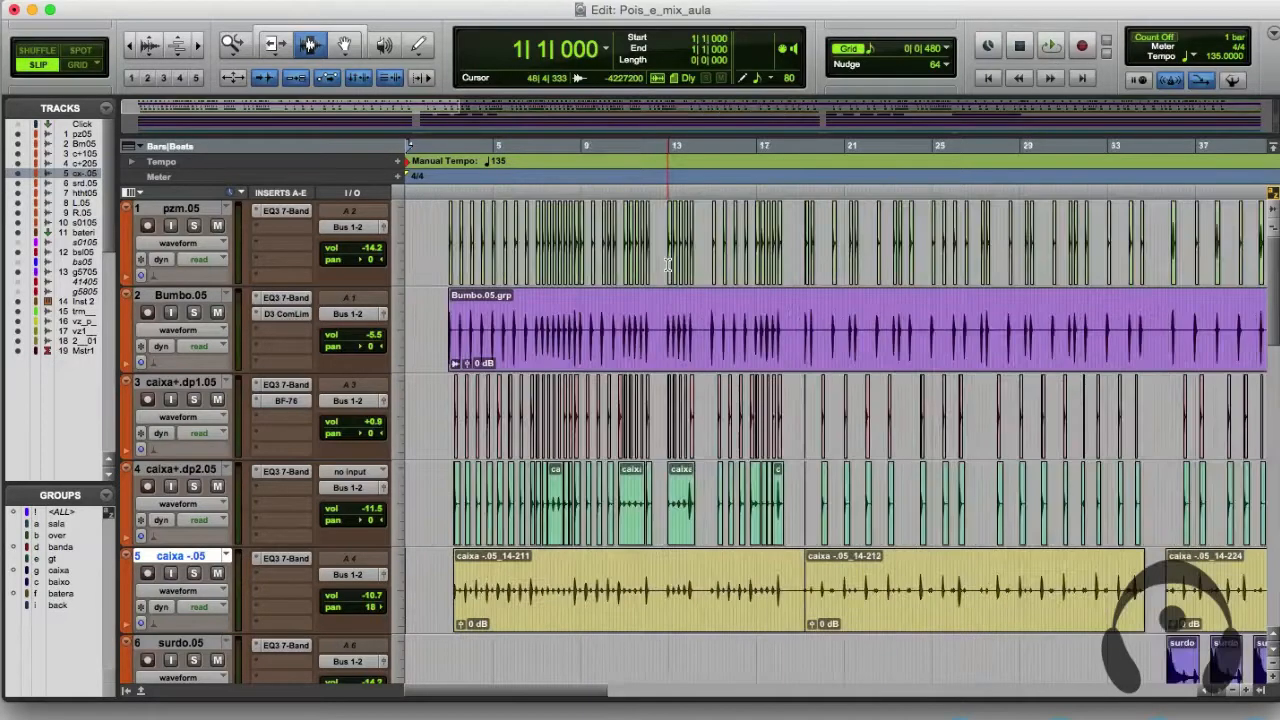
pyautogui.press('super+equal')
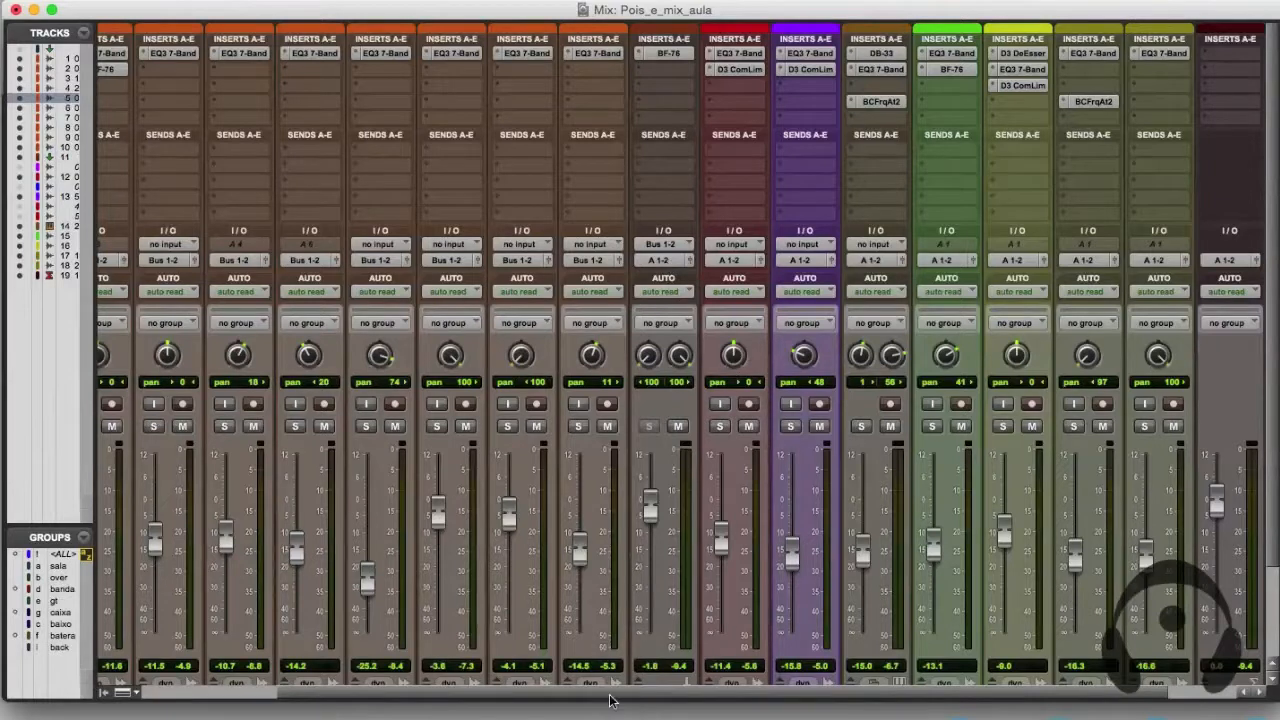
pyautogui.hscroll(-5, 618, 697)
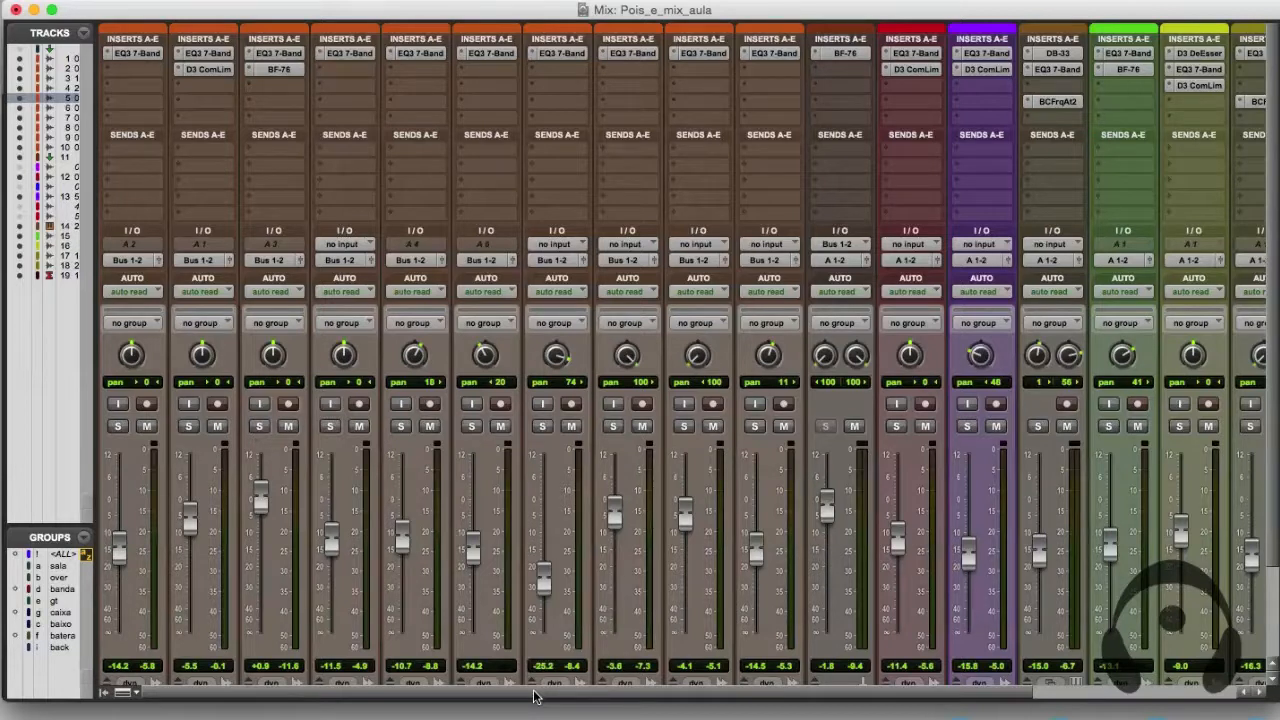
pyautogui.moveTo(534, 697); pyautogui.dragTo(794, 689)
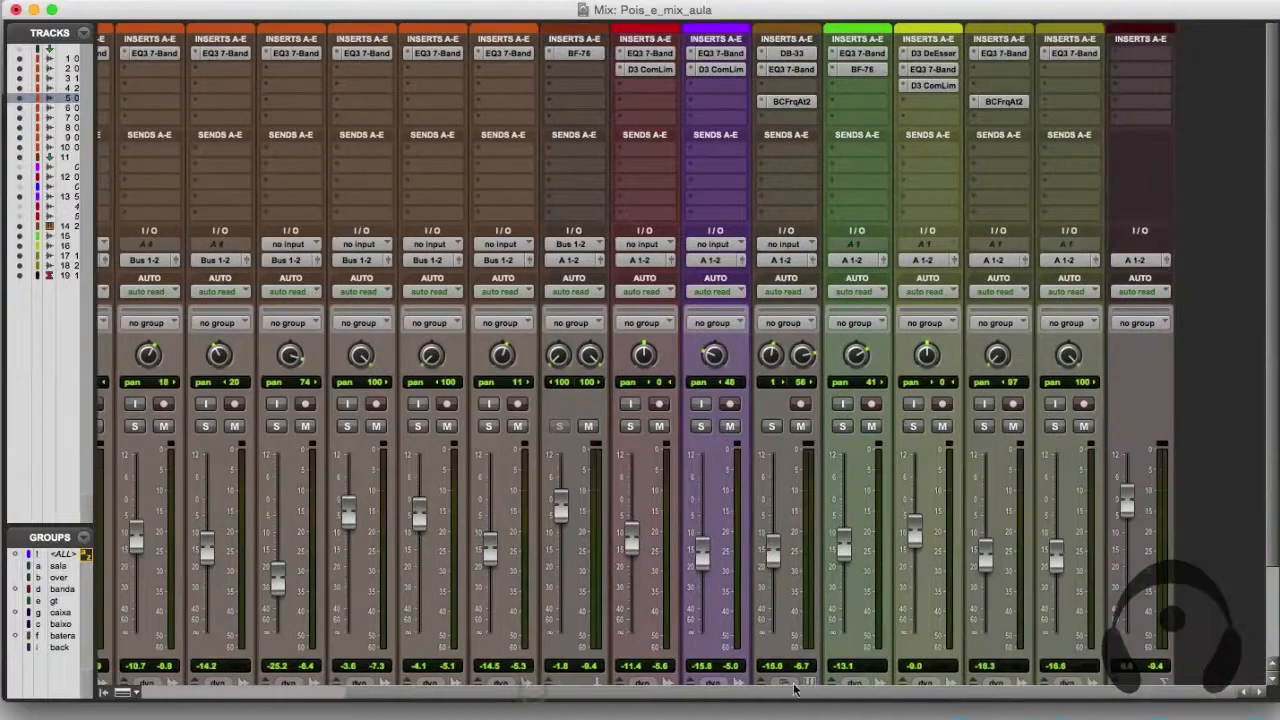
pyautogui.scroll(-2, 795, 672)
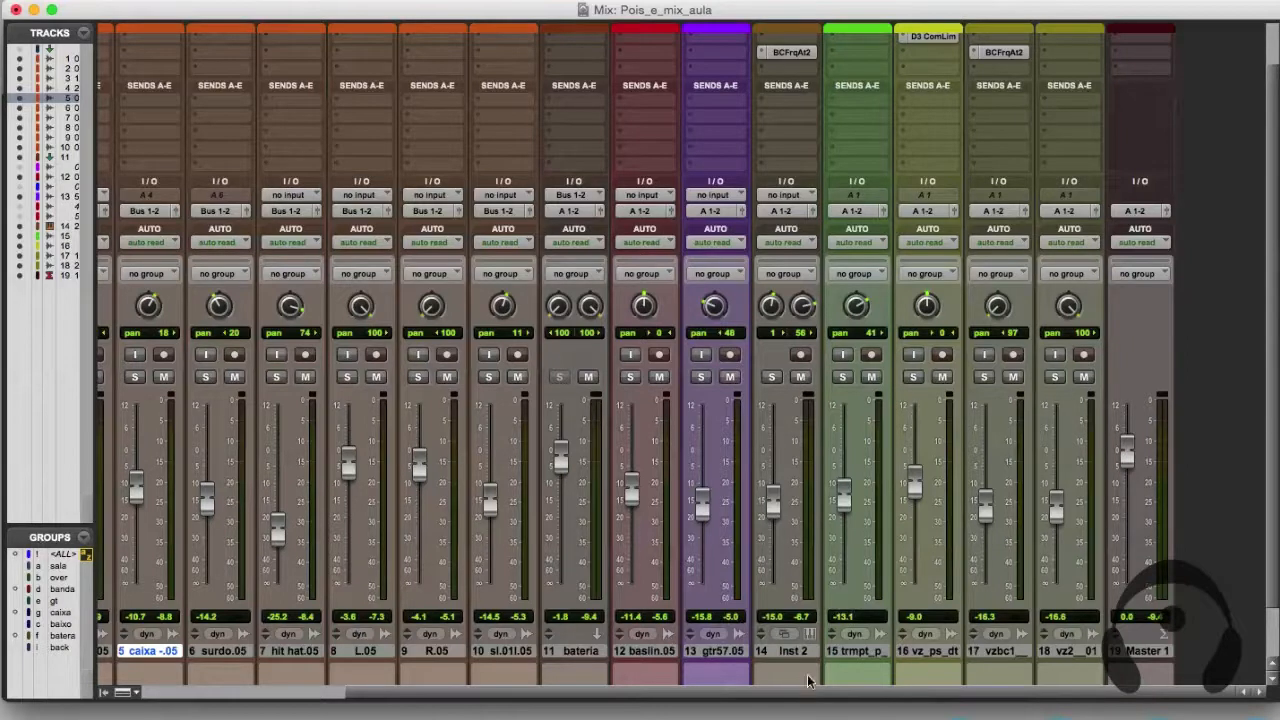
pyautogui.hscroll(-5, 605, 694)
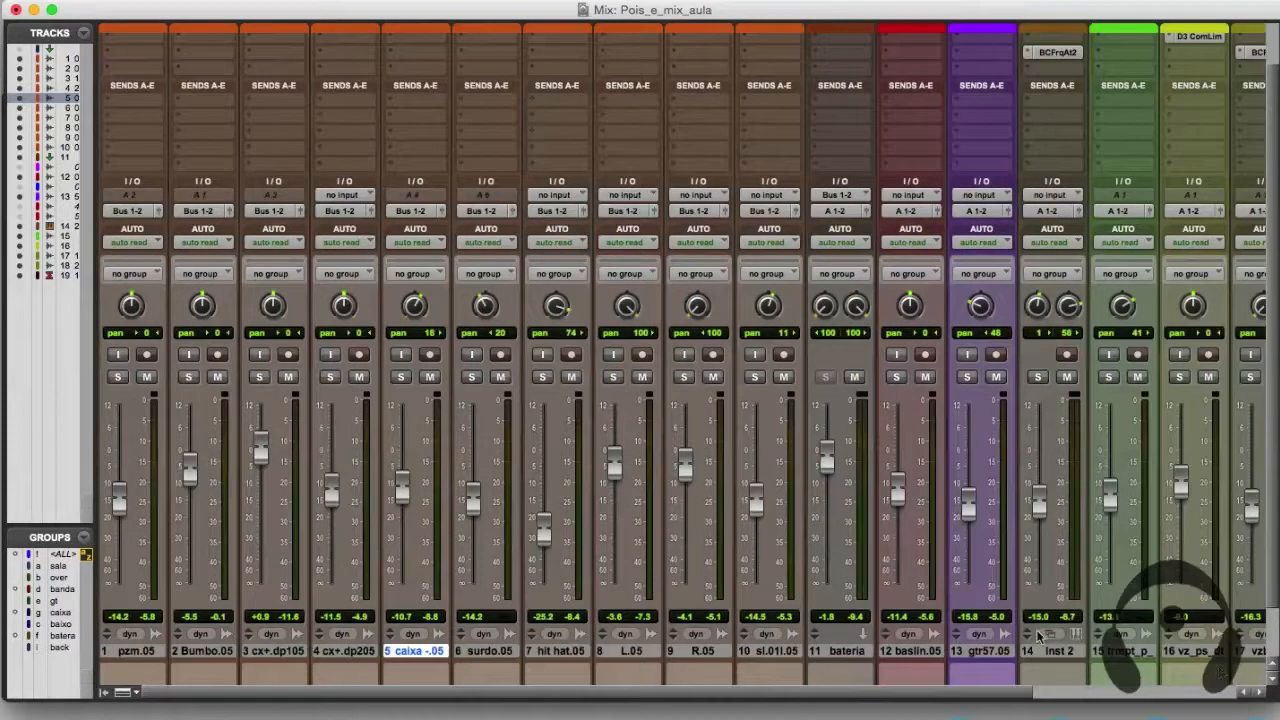
pyautogui.scroll(2, 1068, 590)
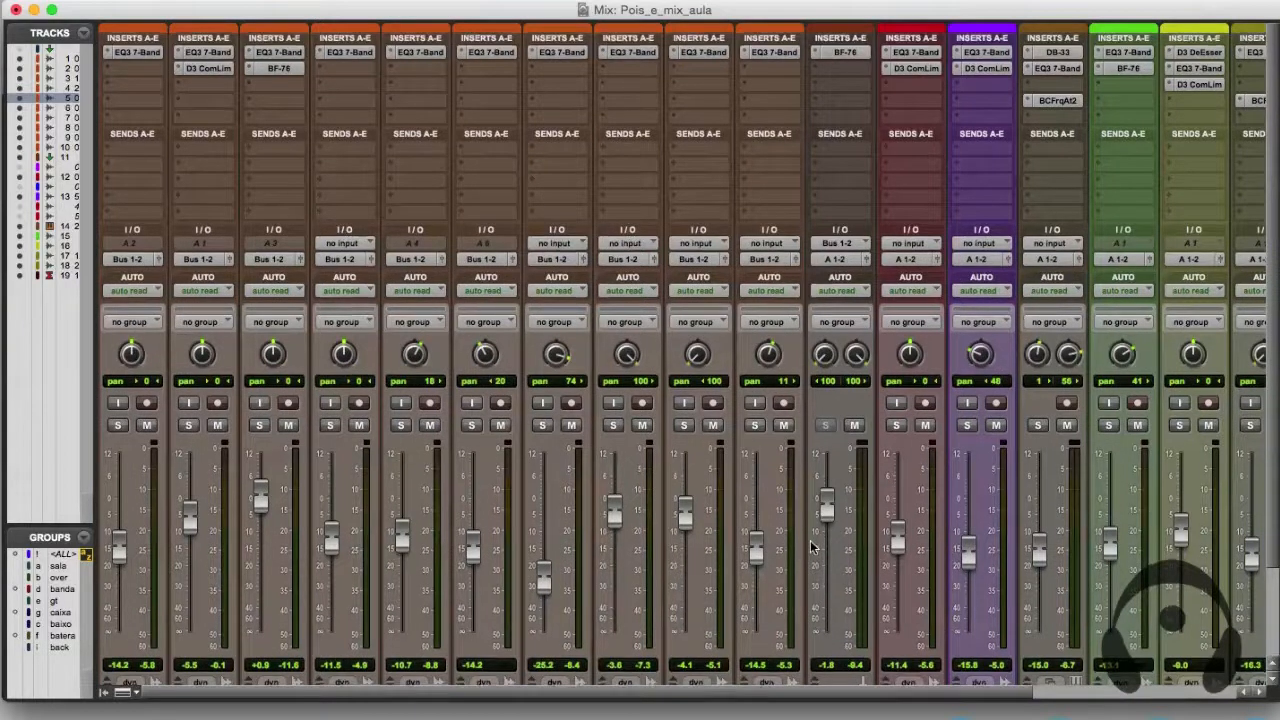
# Audition the sl.01l.05 track soloed and muted during playback, and set its volume to -14.0 dB.
pyautogui.scroll(-1, 799, 556)
pyautogui.click(755, 404)
pyautogui.press('space')
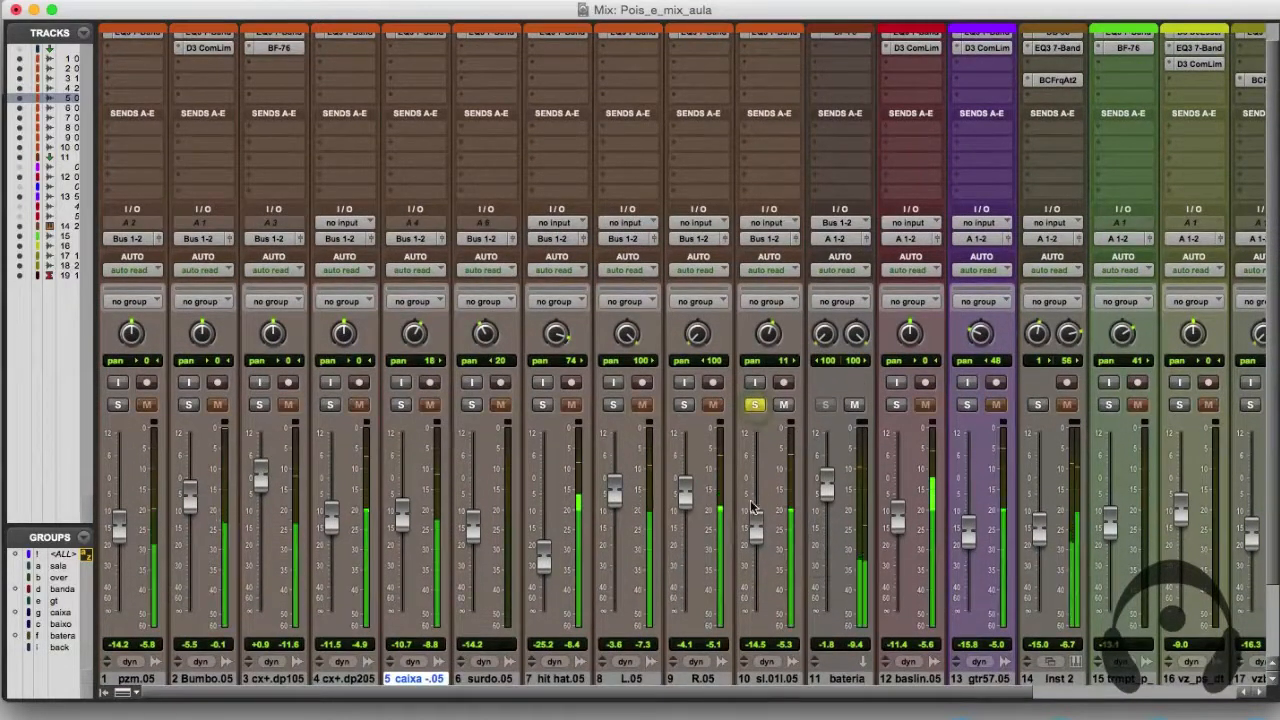
pyautogui.moveTo(757, 538)
pyautogui.mouseDown()
pyautogui.moveTo(759, 504)
pyautogui.moveTo(760, 536)
pyautogui.mouseUp()
pyautogui.click(755, 404)
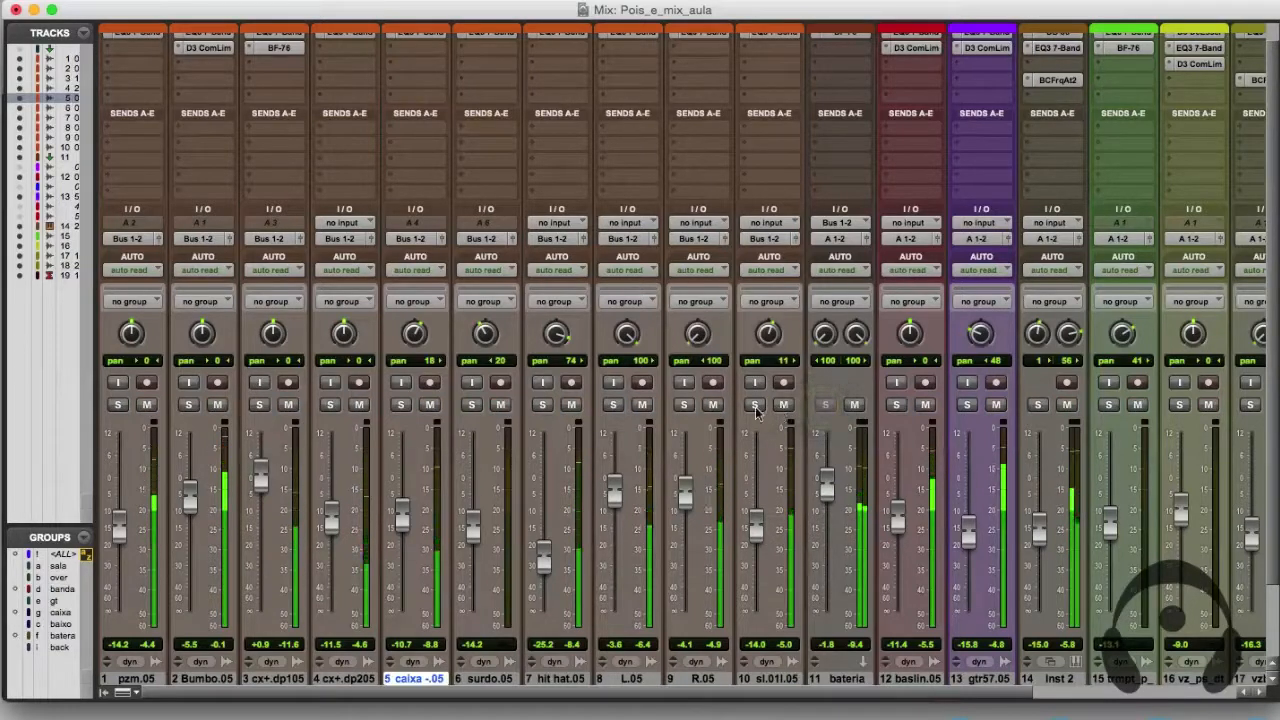
pyautogui.click(783, 405)
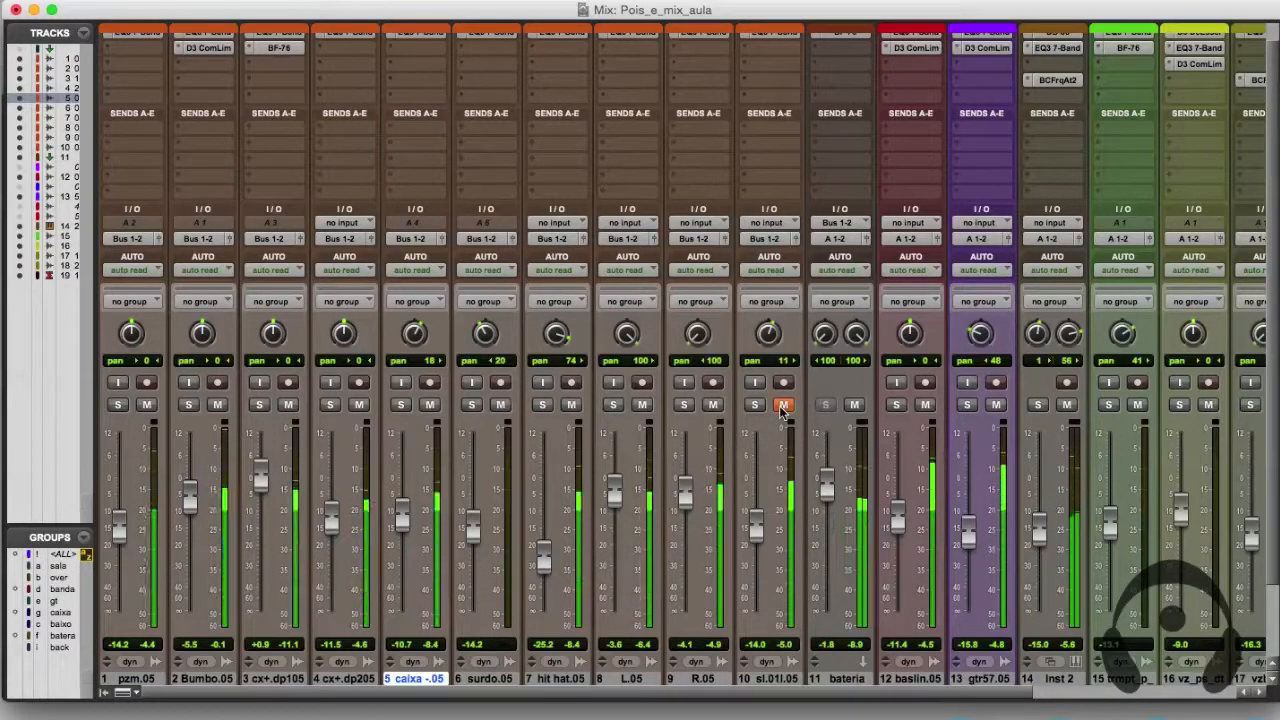
pyautogui.click(783, 405)
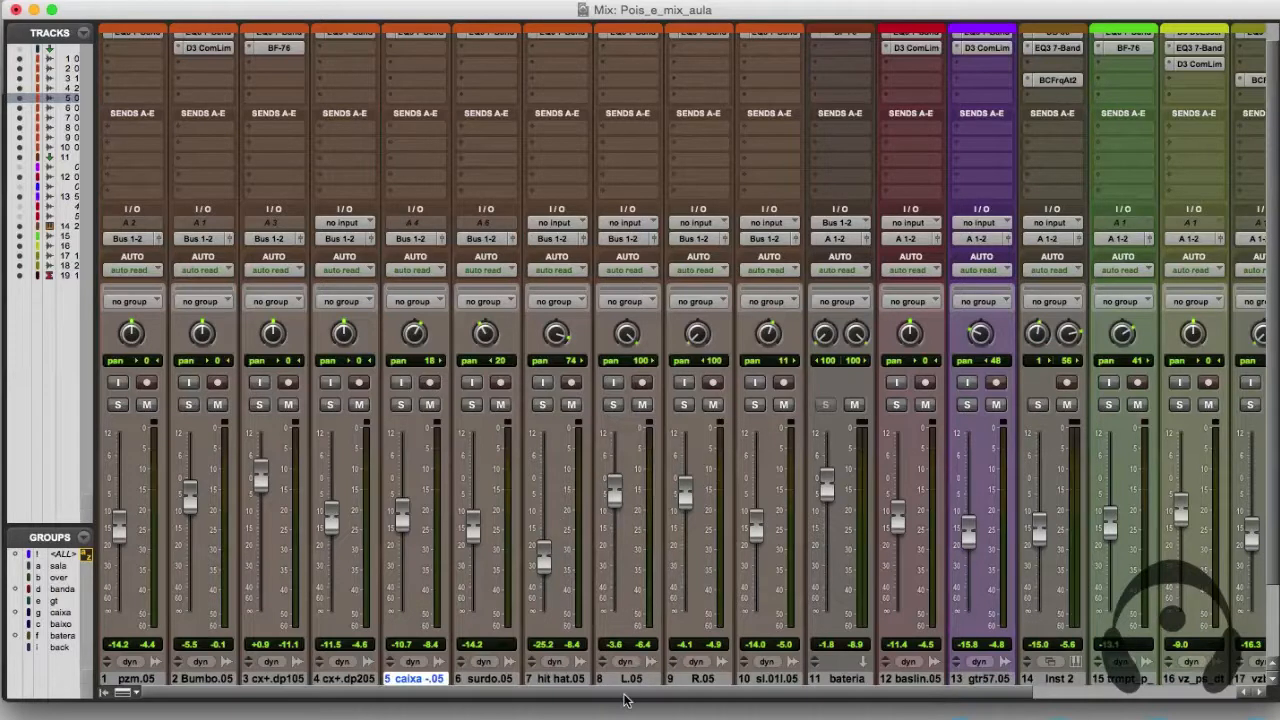
# Solo the three caixa tracks (cx+.dp105, cx+.dp205 and caixa -.05) and play them back briefly.
pyautogui.hscroll(5, 650, 620)
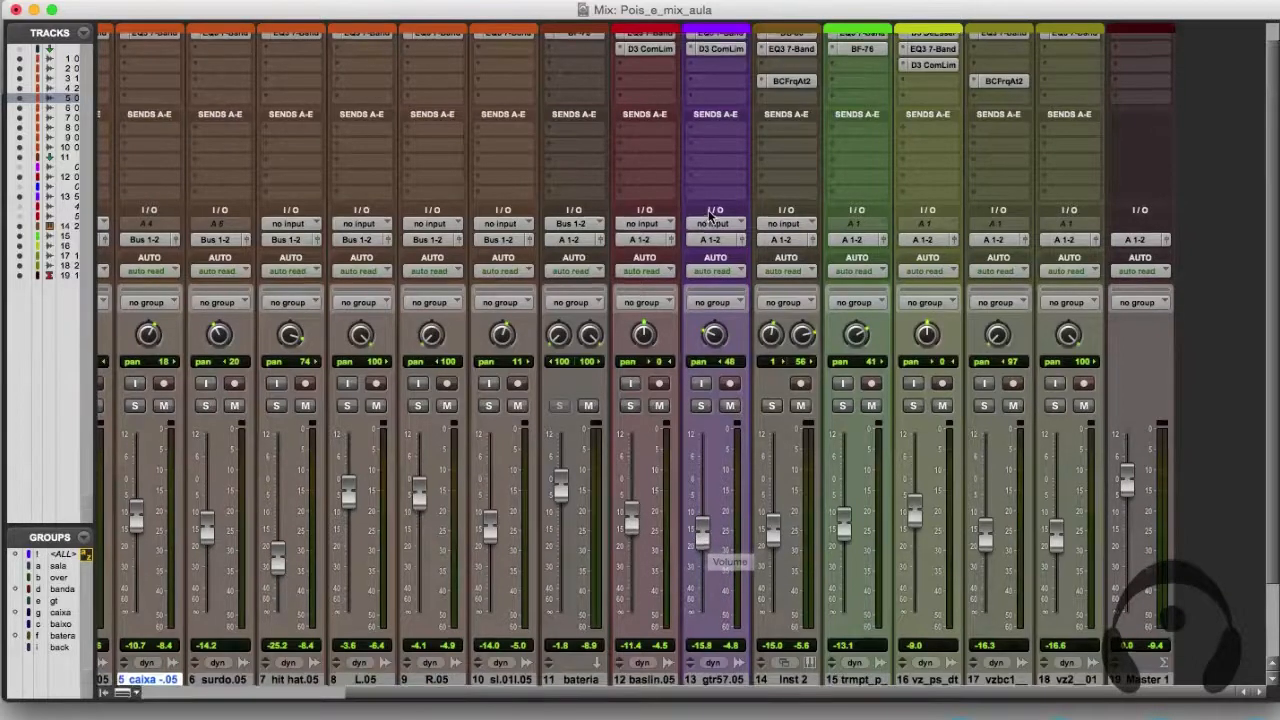
pyautogui.scroll(-3, 710, 215)
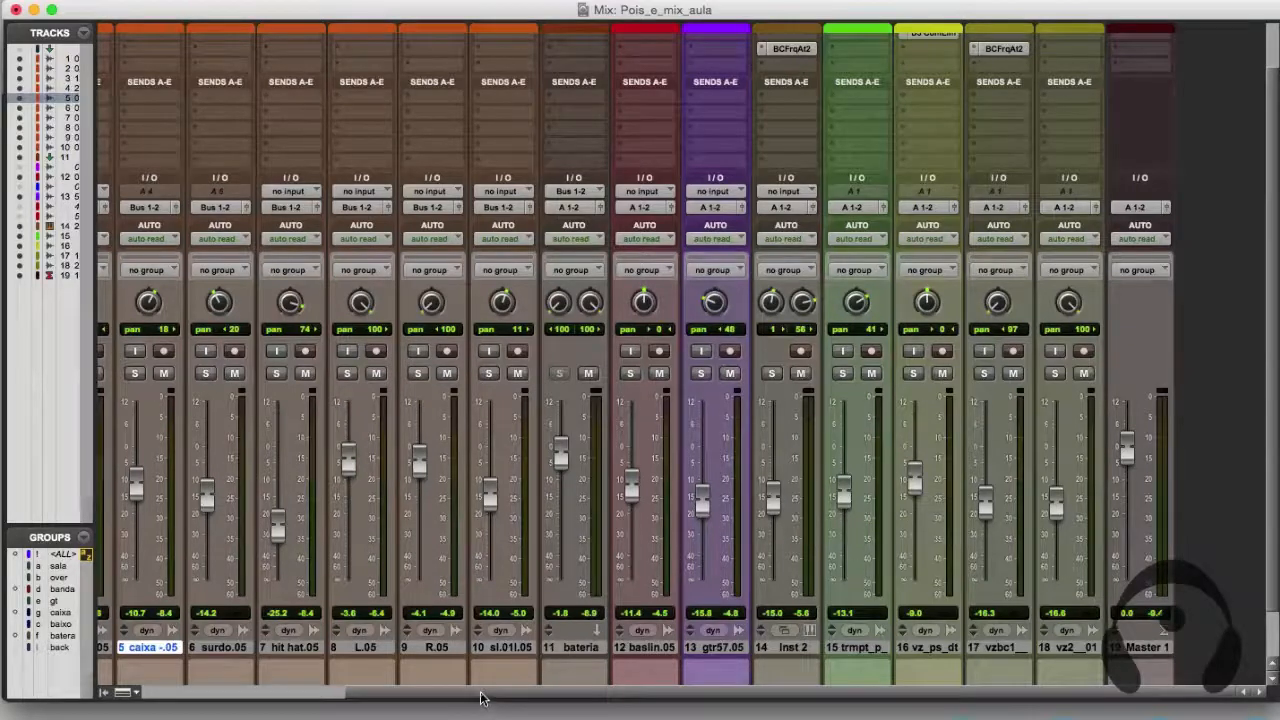
pyautogui.moveTo(487, 694); pyautogui.dragTo(220, 688)
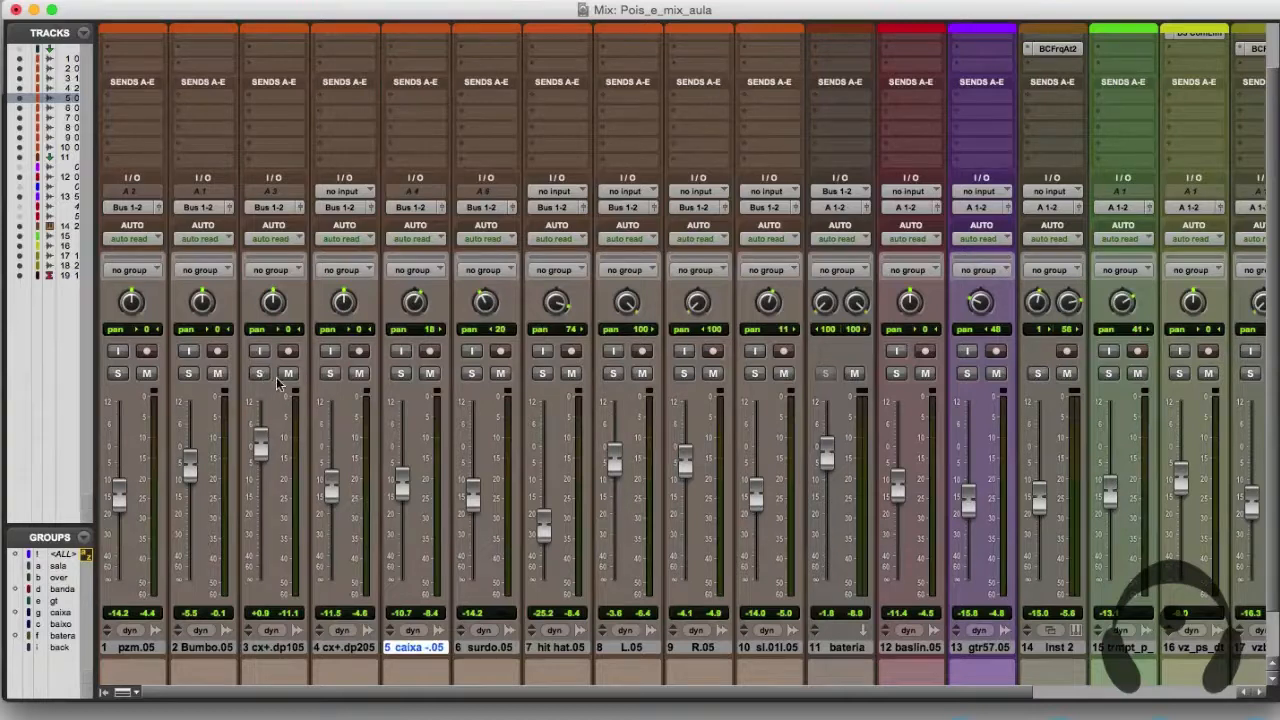
pyautogui.scroll(4, 280, 384)
pyautogui.scroll(-1, 280, 384)
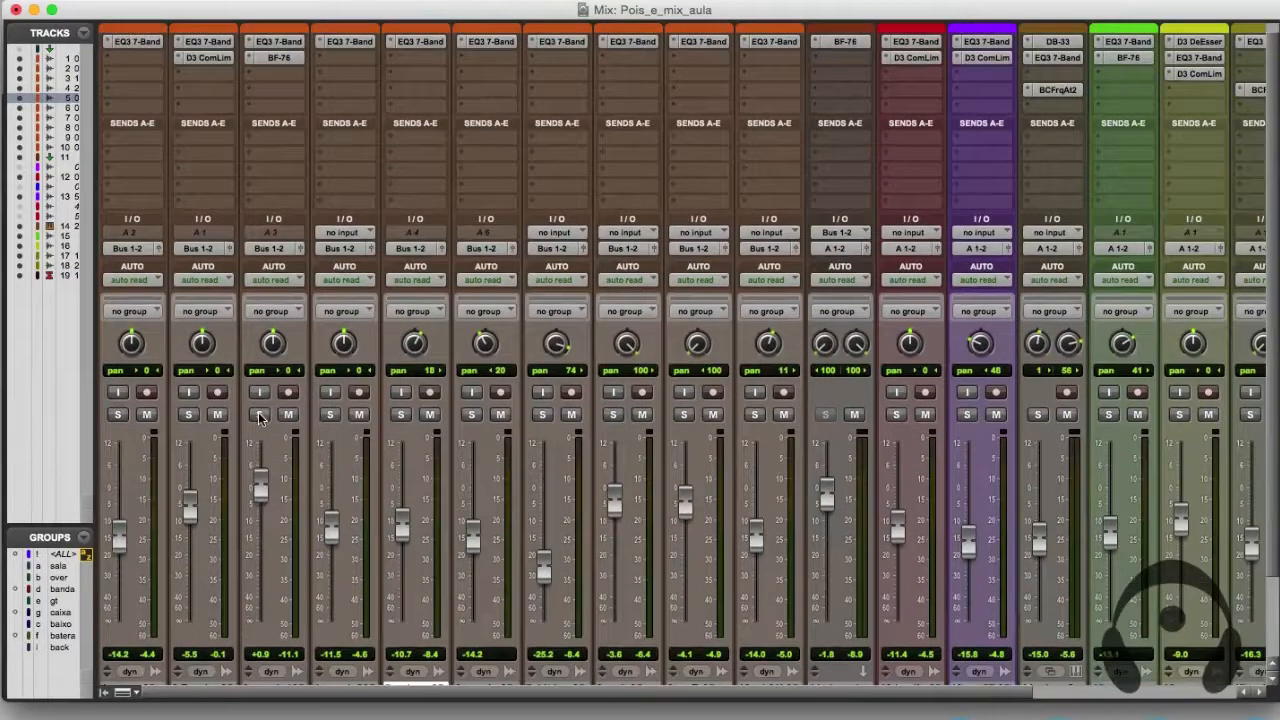
pyautogui.click(259, 415)
pyautogui.press('space')
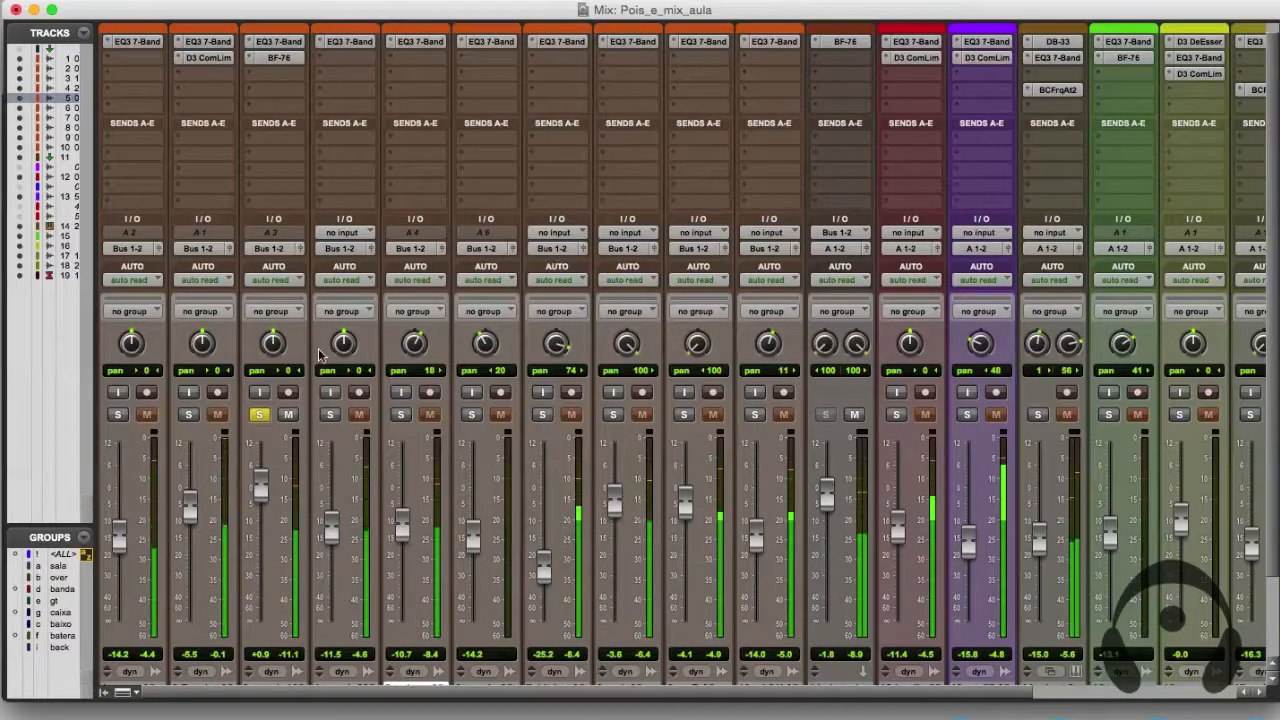
pyautogui.scroll(-1, 585, 460)
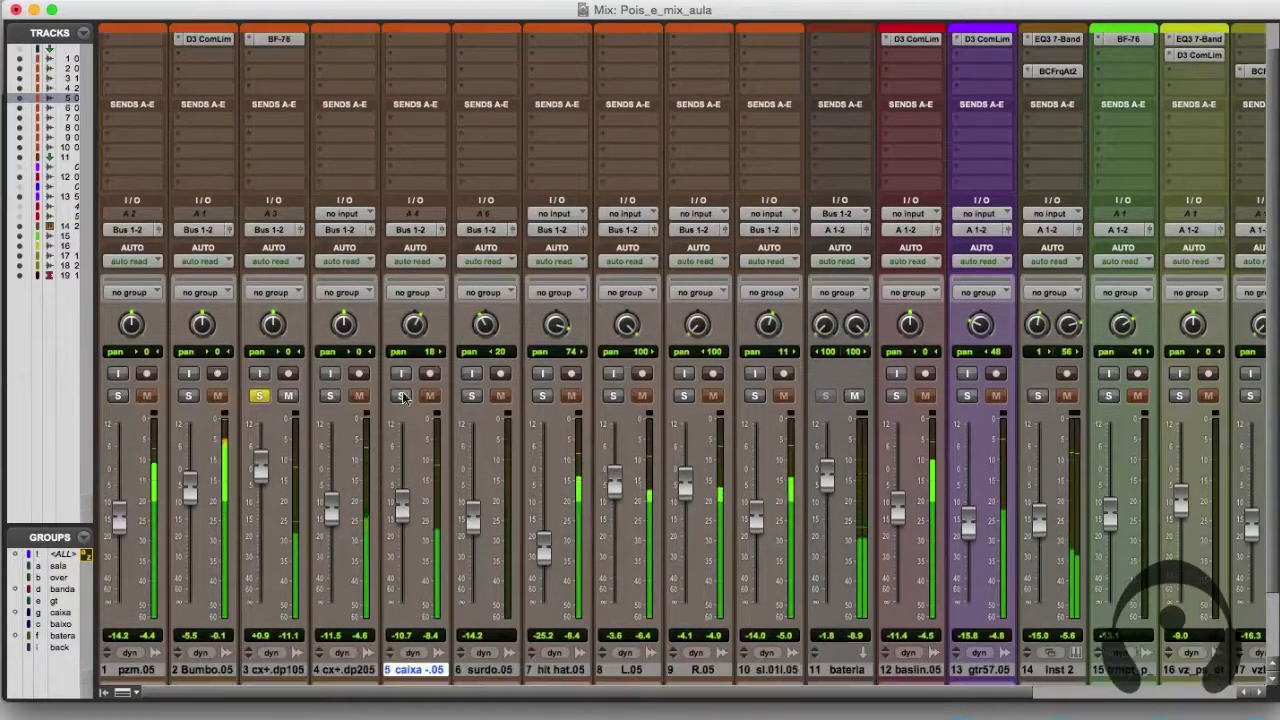
pyautogui.click(402, 396)
pyautogui.click(331, 396)
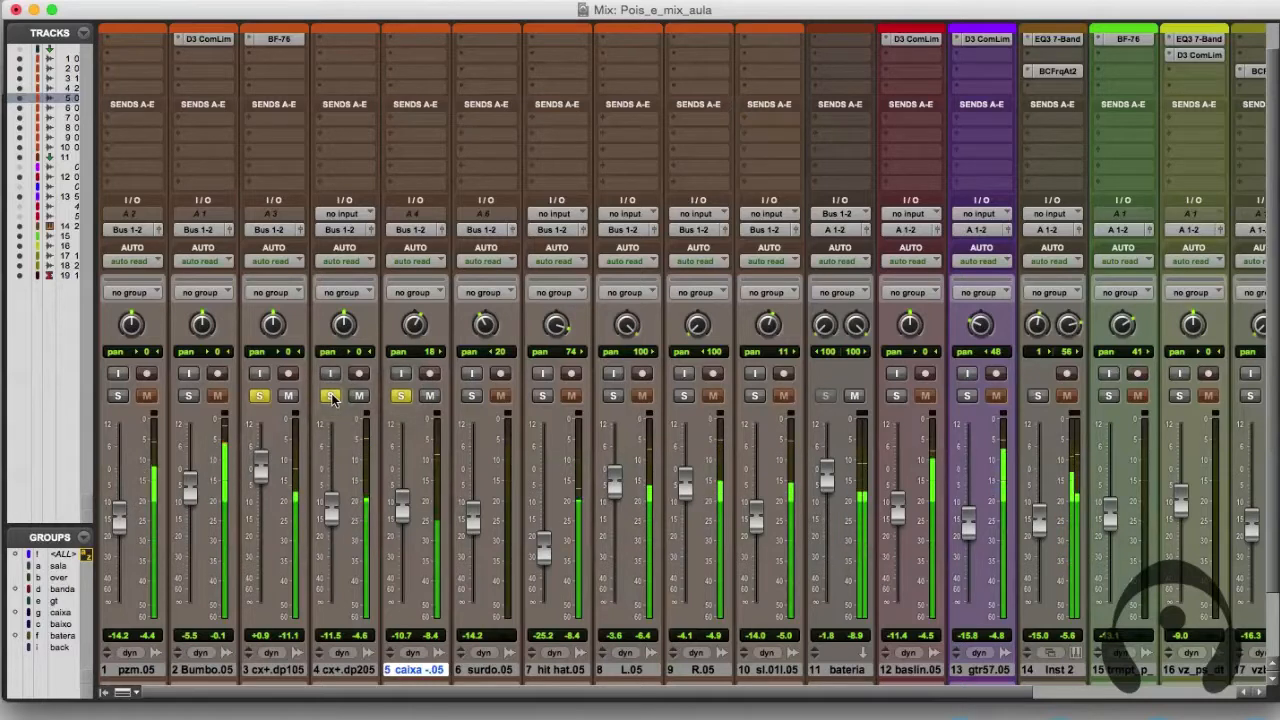
pyautogui.press('space')
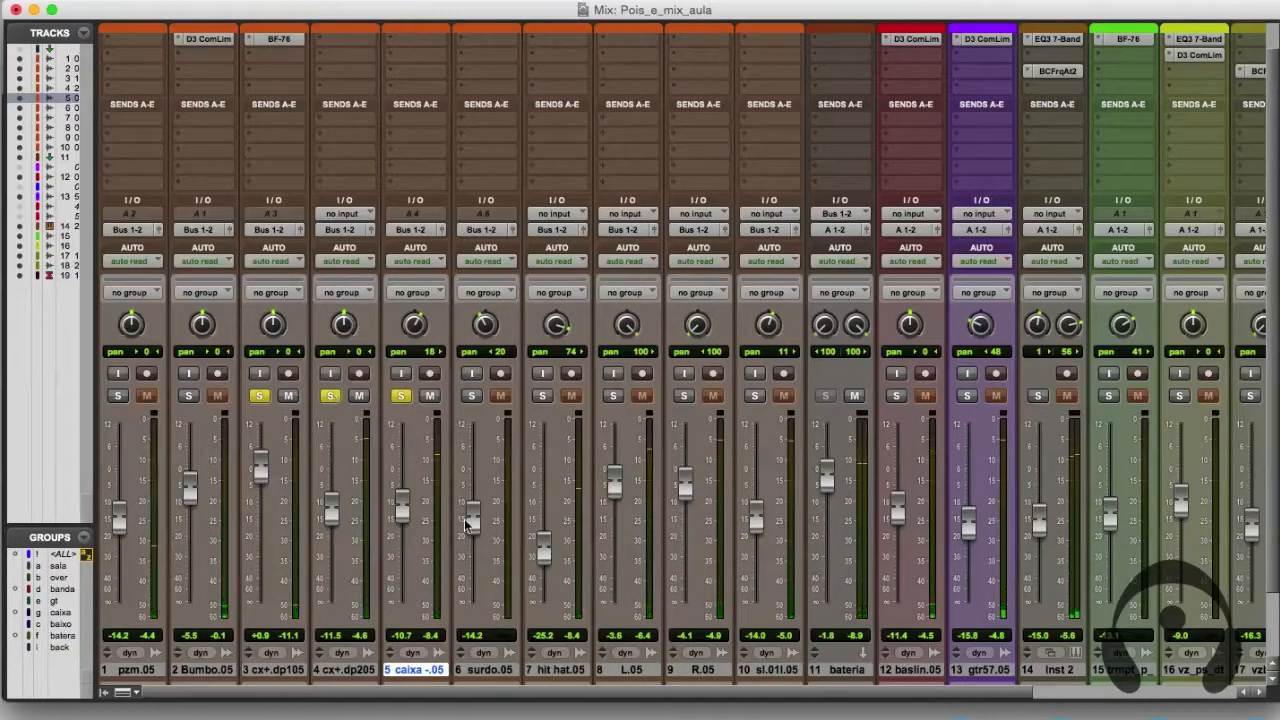
# Create one new stereo Aux Input track after the caixa -.05 track.
pyautogui.moveTo(453, 696); pyautogui.dragTo(414, 701)
pyautogui.press('shift+super+n')
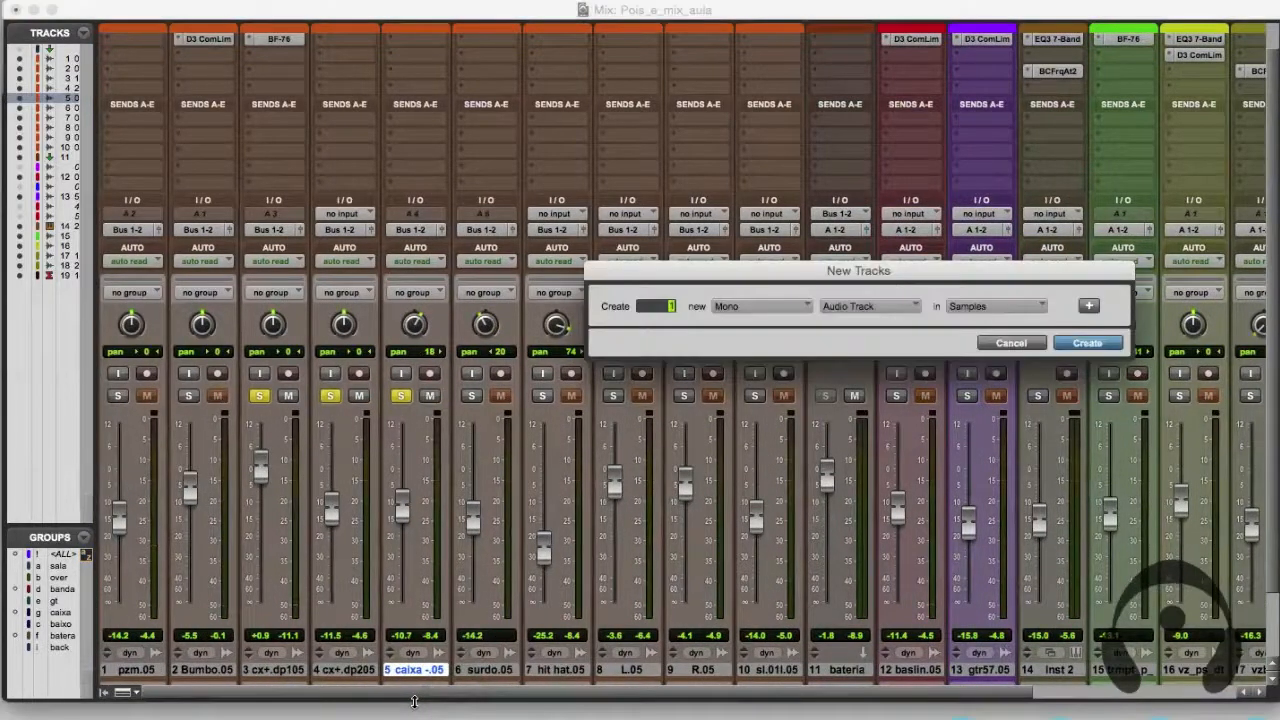
pyautogui.click(745, 310)
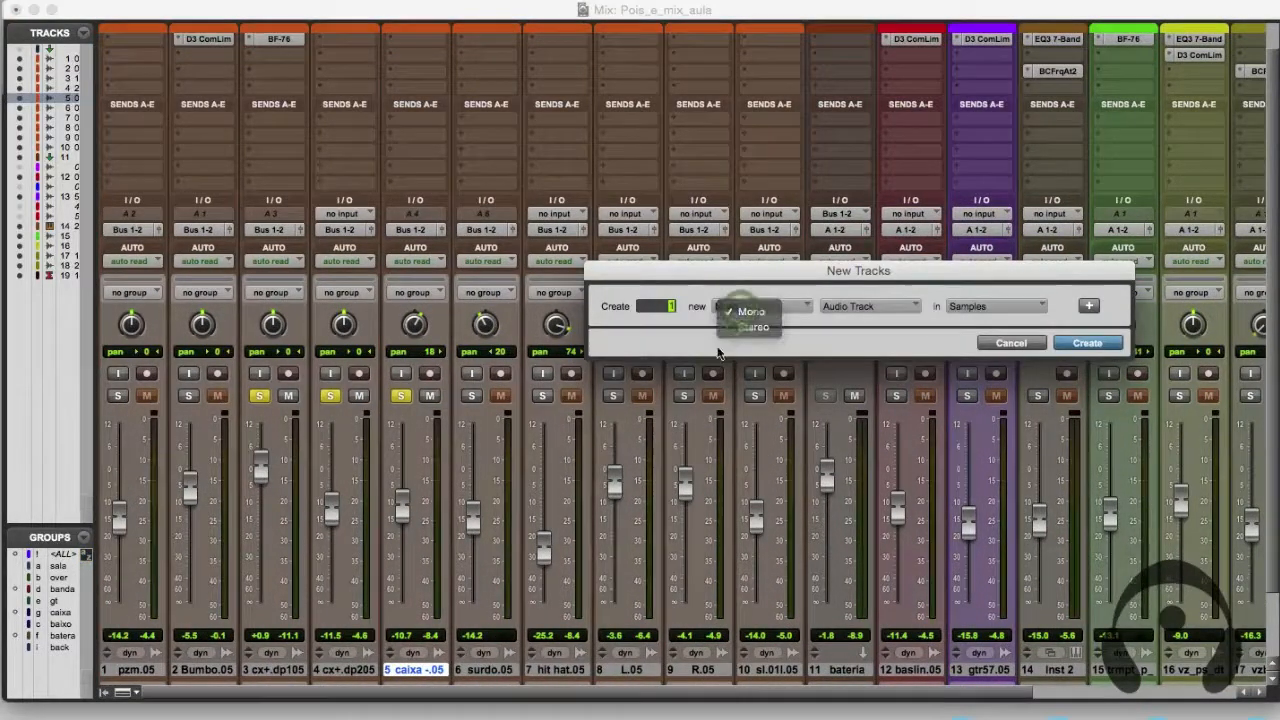
pyautogui.click(735, 323)
pyautogui.click(889, 313)
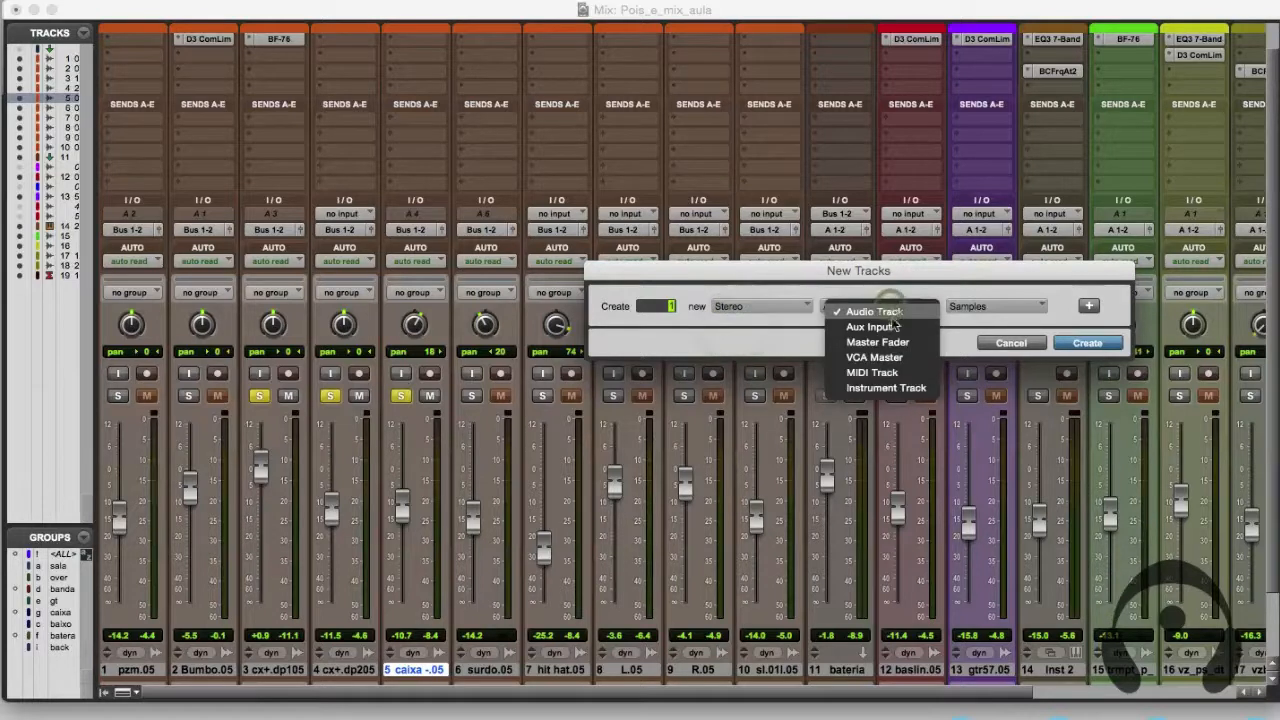
pyautogui.click(903, 327)
pyautogui.press('Return')
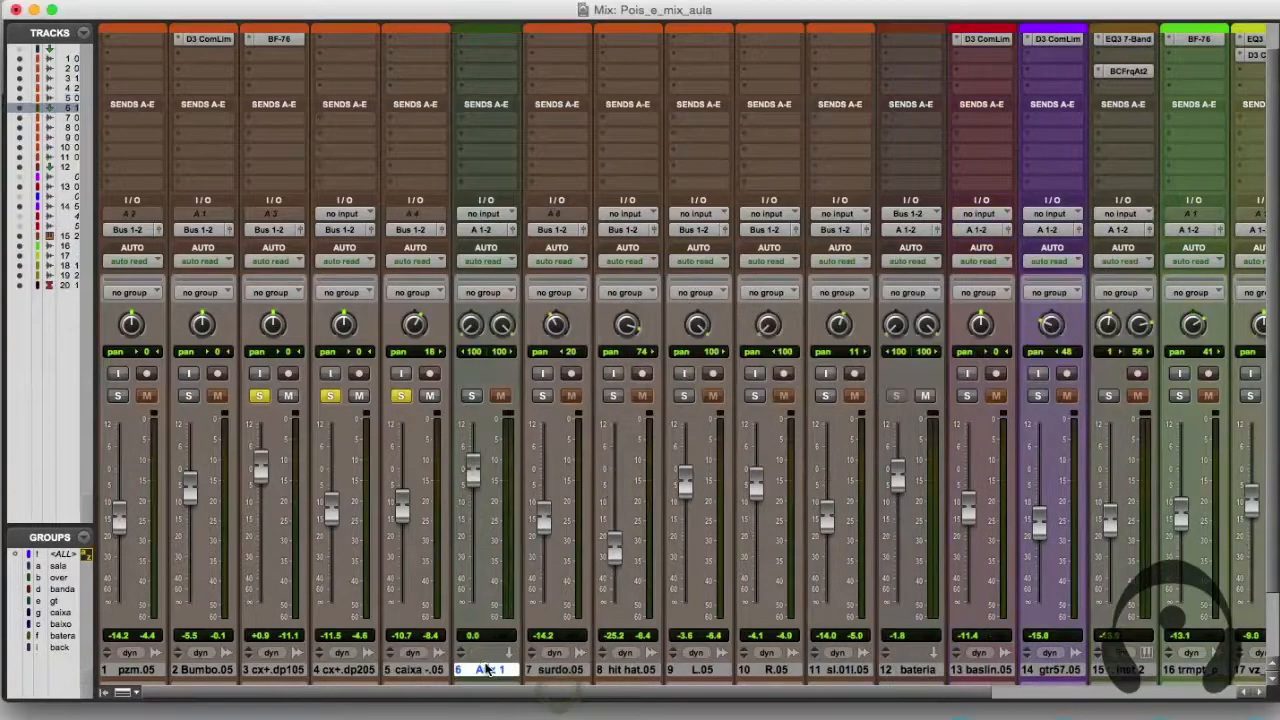
# Name the new stereo aux track Gate Reverb.
pyautogui.doubleClick(484, 669)
pyautogui.write('Sa')
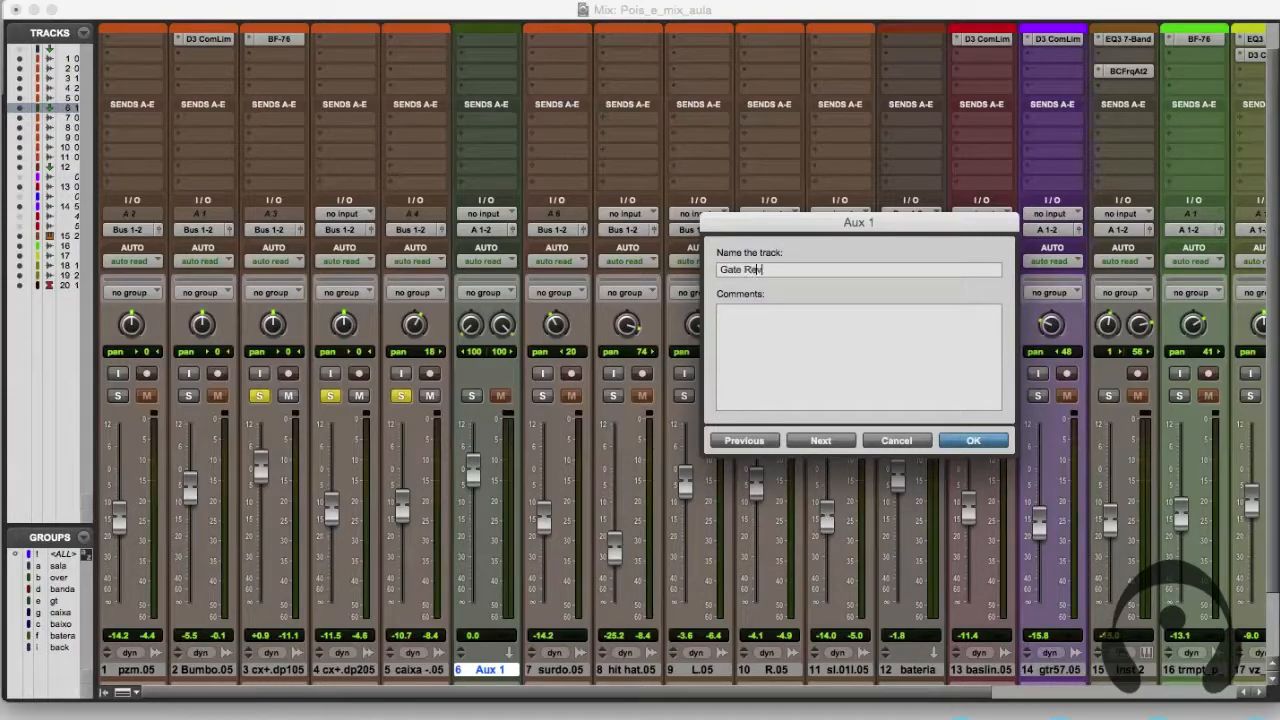
pyautogui.press('Return')
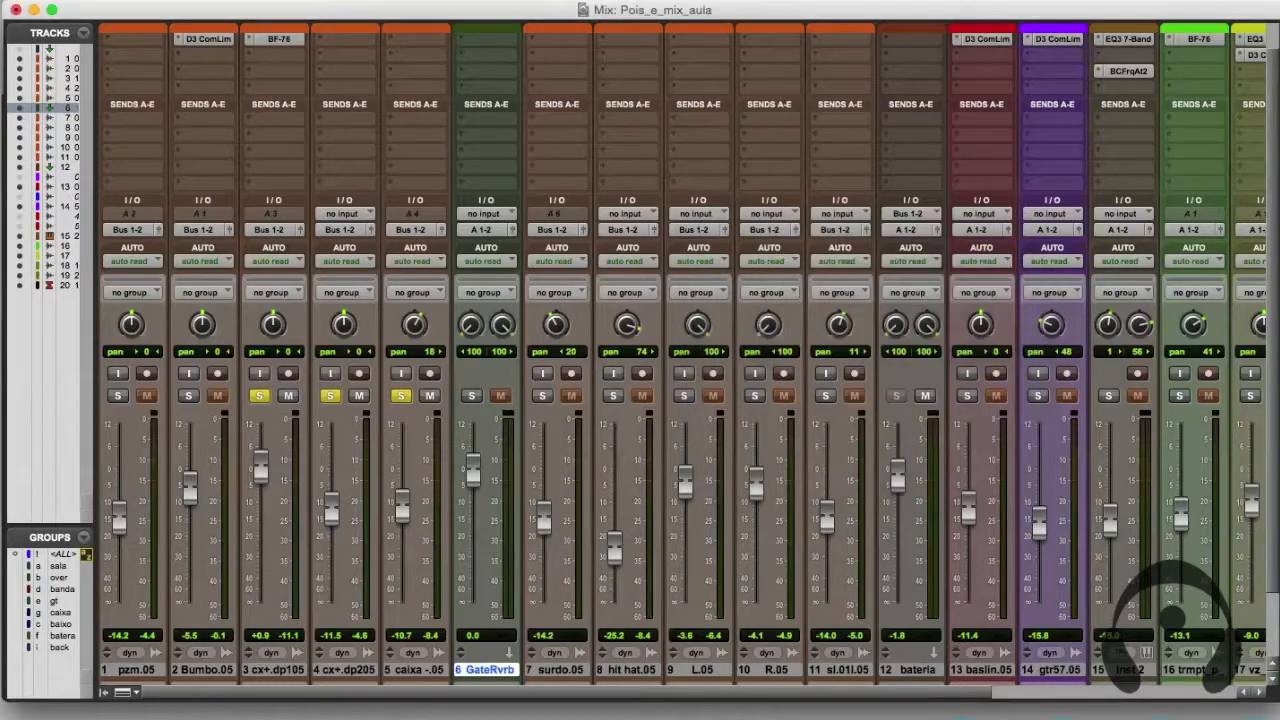
# Set the input of the new aux track to Bus 3-4 (Stereo).
pyautogui.click(510, 216)
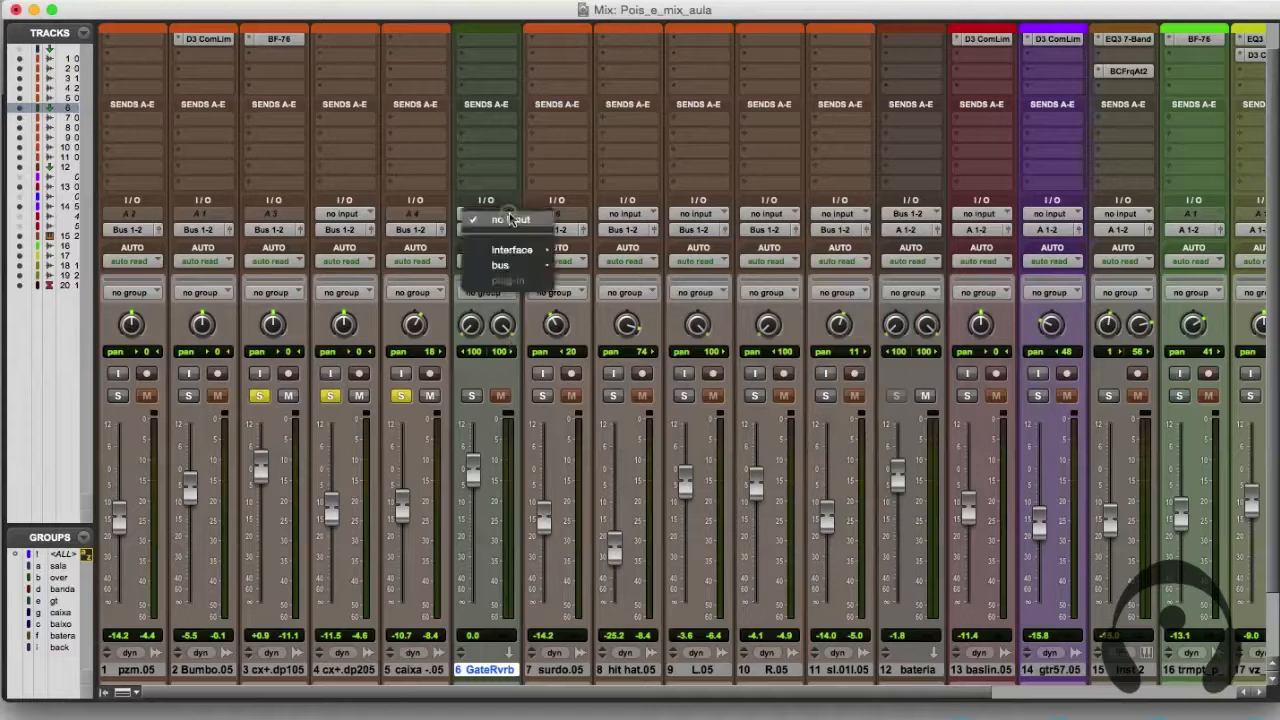
pyautogui.moveTo(525, 266)
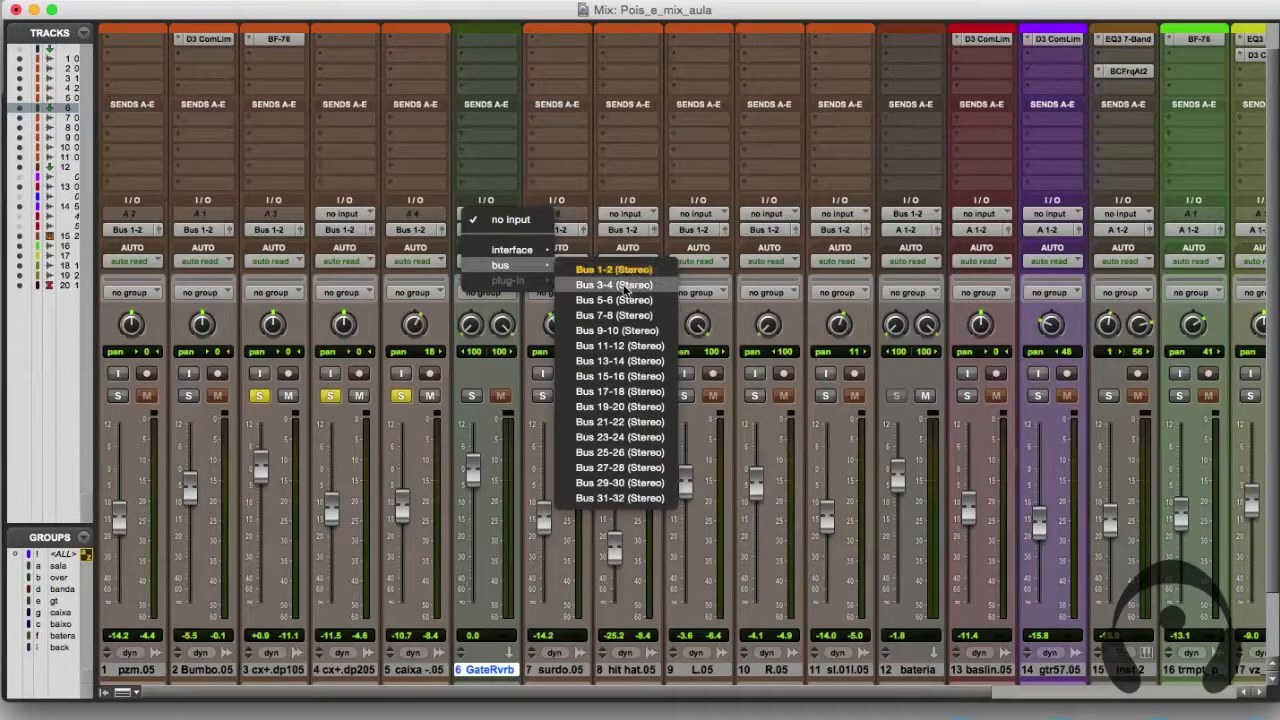
pyautogui.click(614, 286)
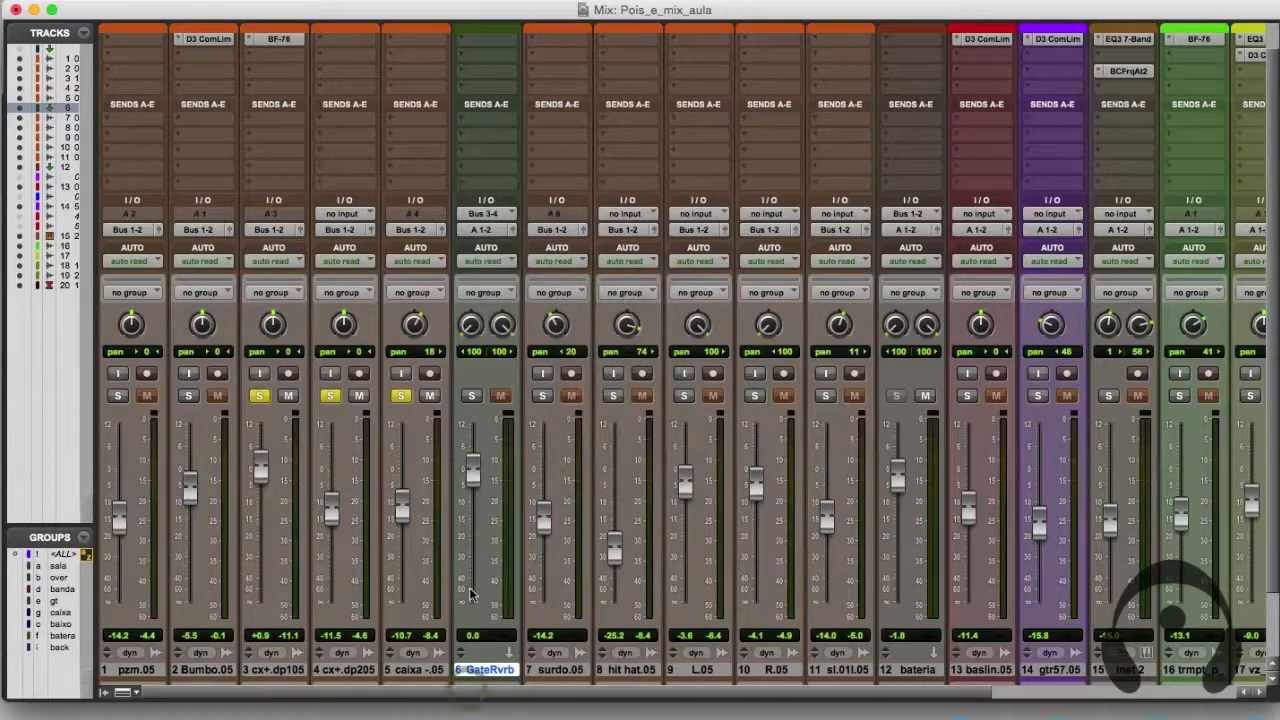
pyautogui.scroll(2, 488, 108)
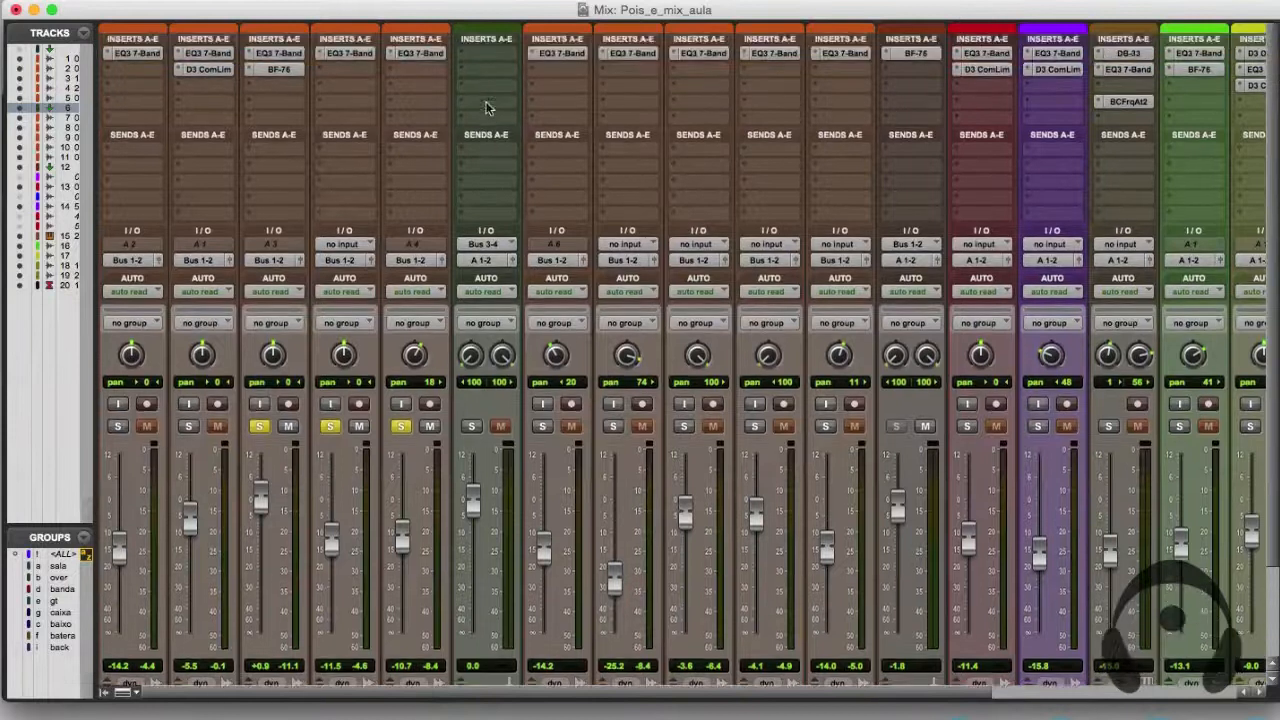
pyautogui.click(487, 53)
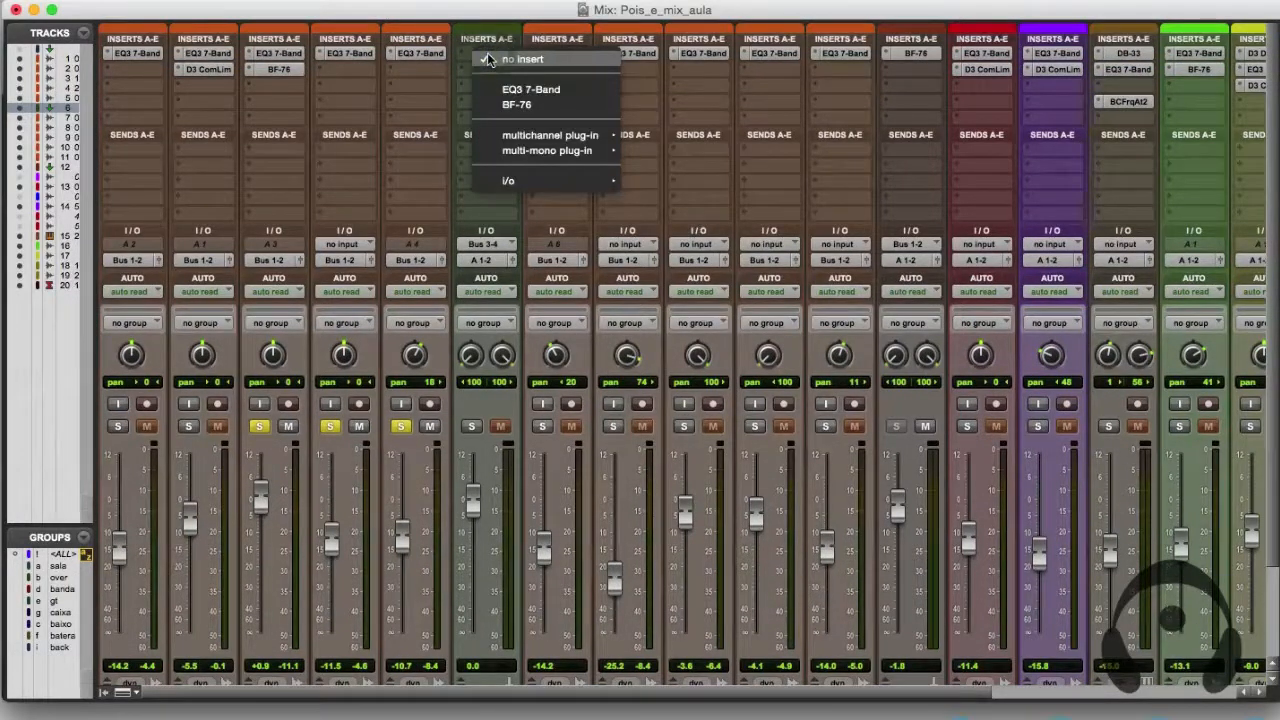
pyautogui.click(483, 608)
# Rename the stereo aux track fed by Bus 3-4 as PlateReverb.
pyautogui.scroll(-2, 482, 602)
pyautogui.doubleClick(492, 682)
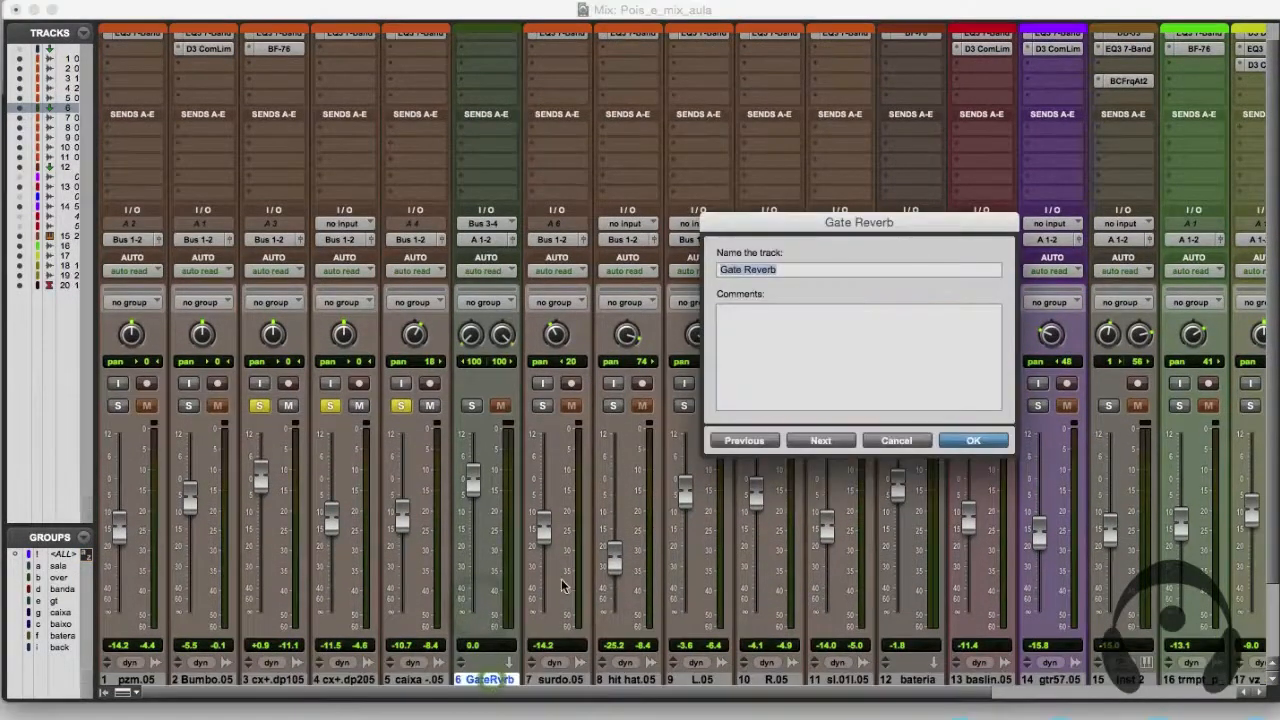
pyautogui.click(742, 266)
pyautogui.press('BackSpace')
pyautogui.press('BackSpace')
pyautogui.press('BackSpace')
pyautogui.press('BackSpace')
pyautogui.press('BackSpace')
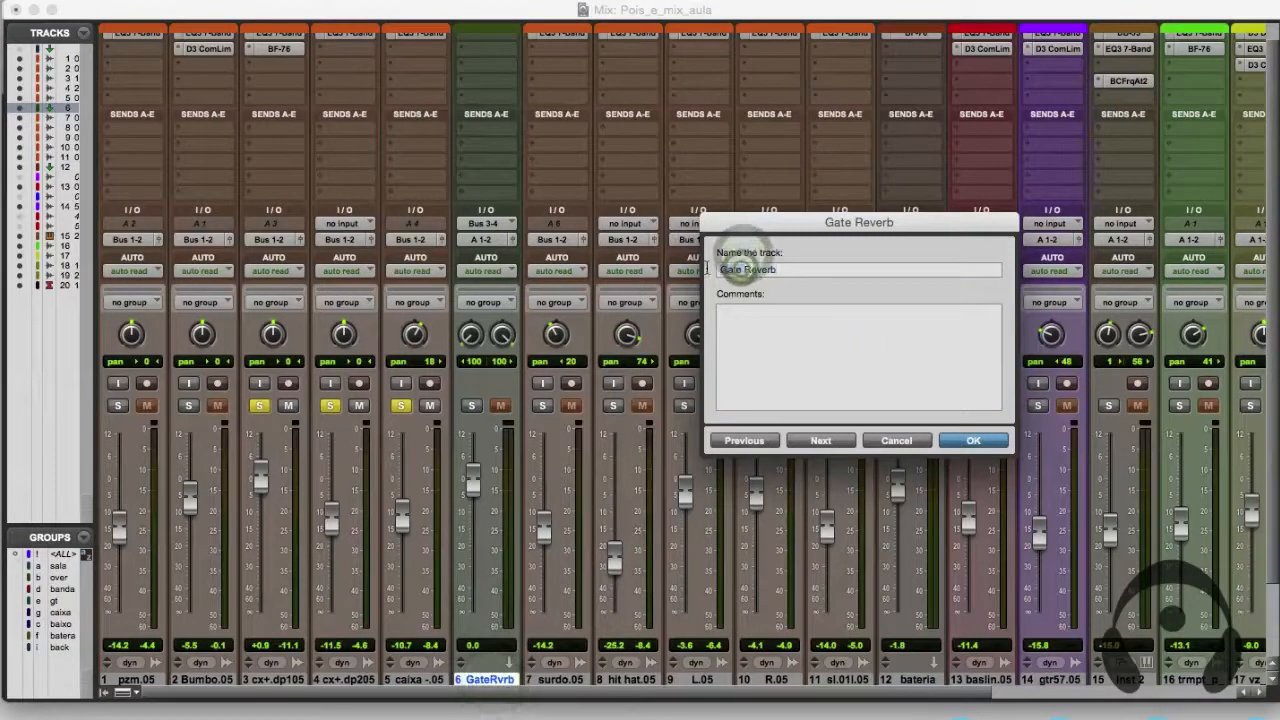
pyautogui.write('Pl')
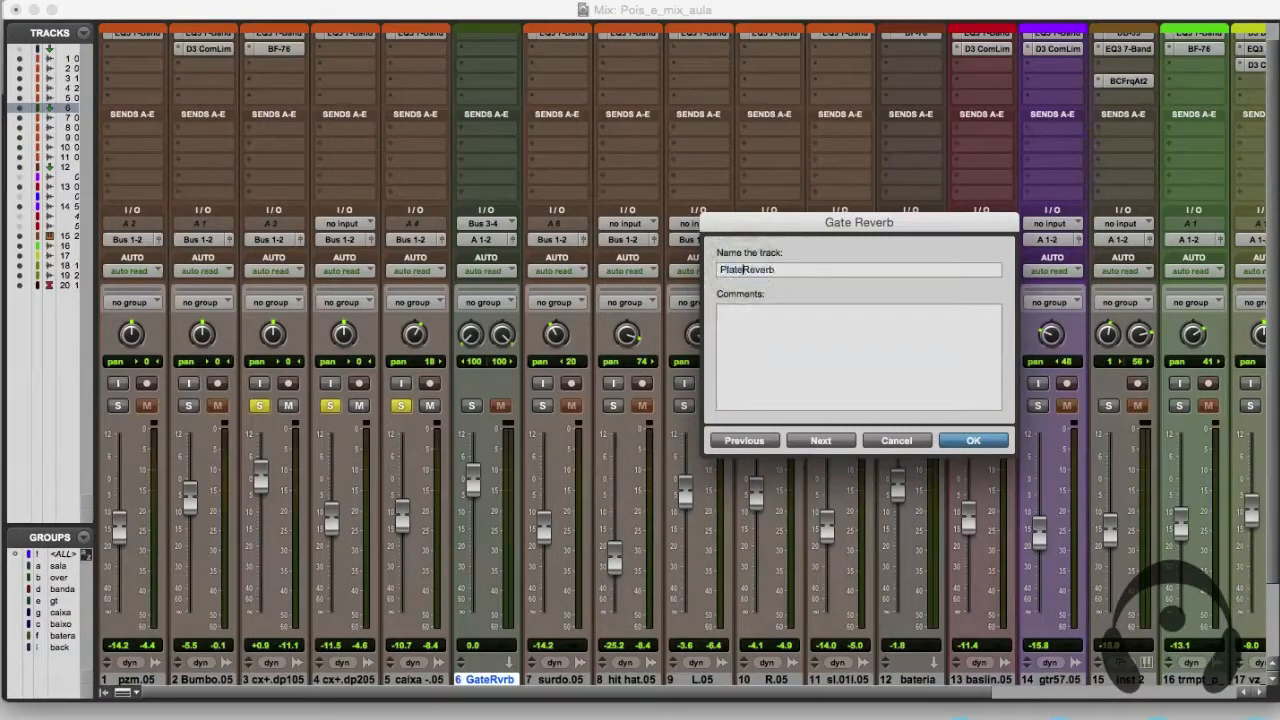
pyautogui.press('Return')
# Insert the stereo D-Verb reverb on the PlateReverb aux track and set its algorithm to Plate.
pyautogui.scroll(2, 537, 140)
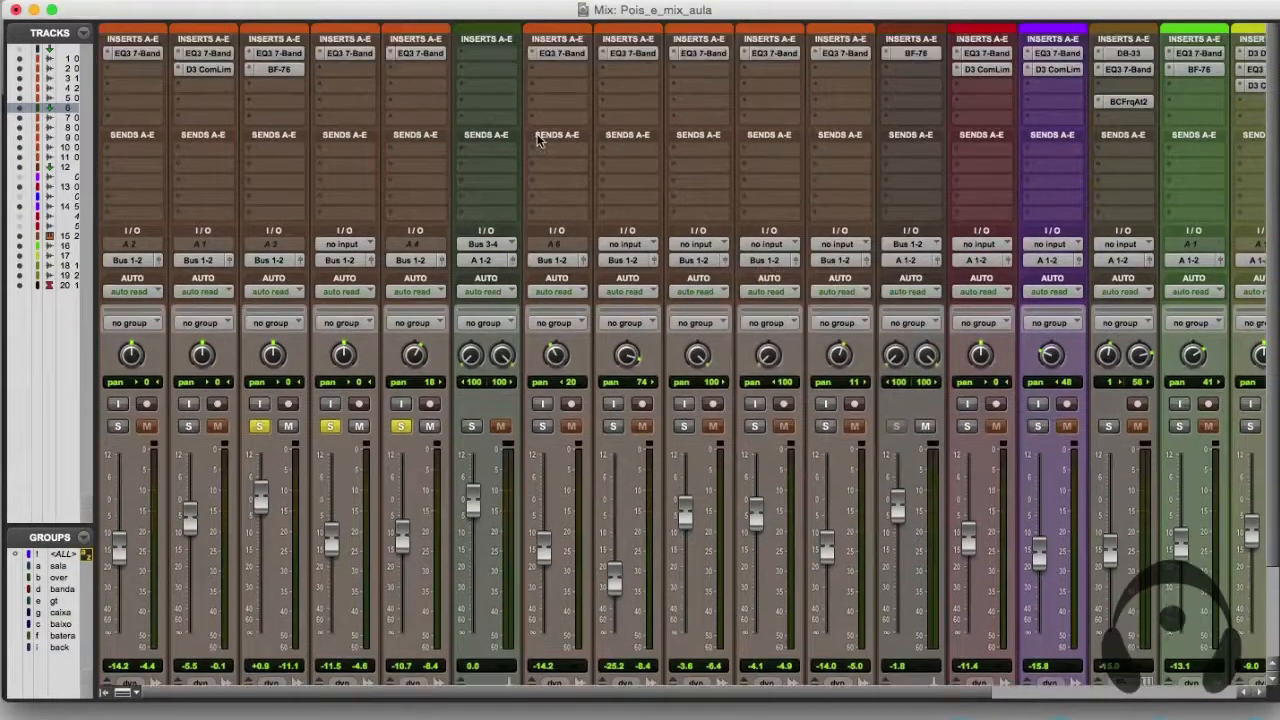
pyautogui.click(482, 58)
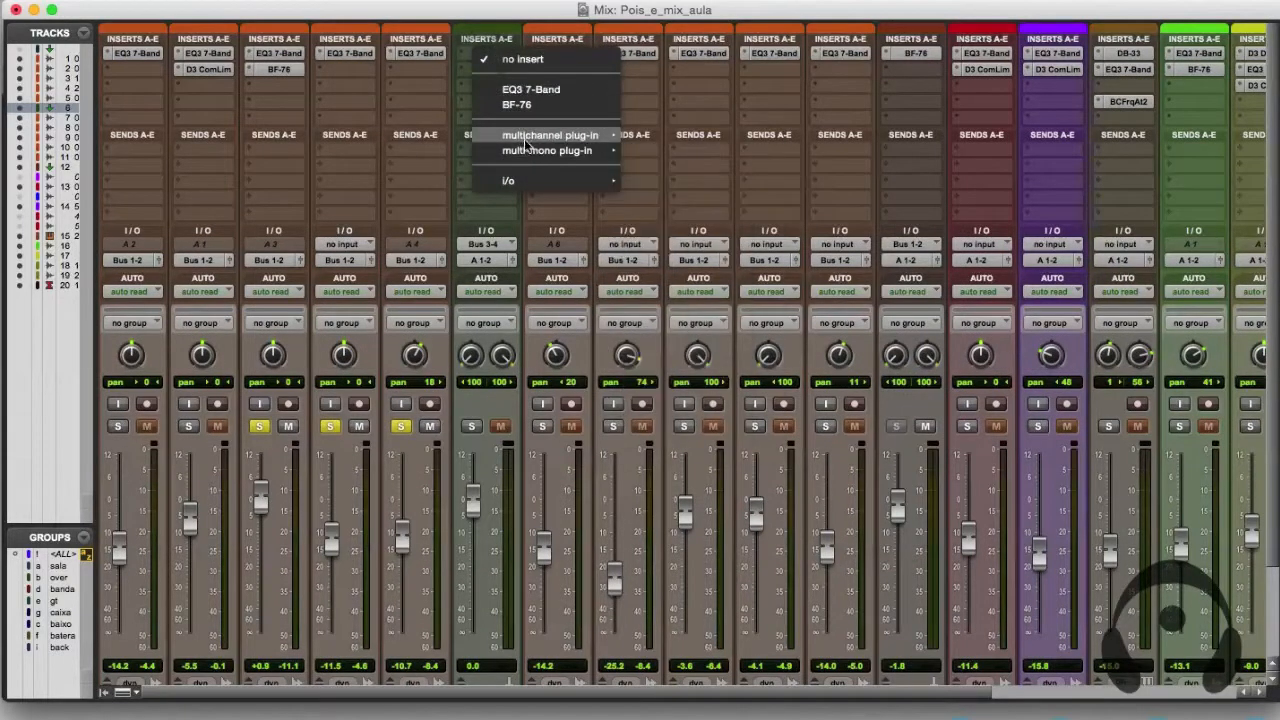
pyautogui.moveTo(538, 141)
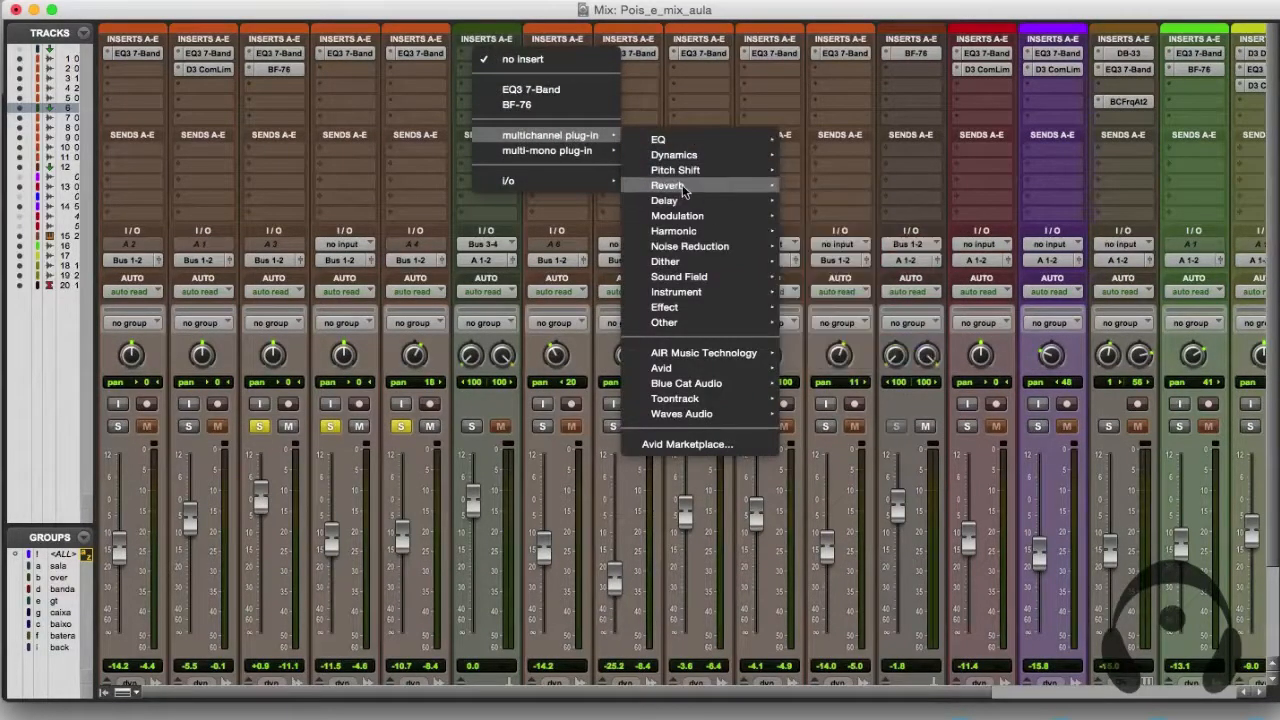
pyautogui.moveTo(742, 187)
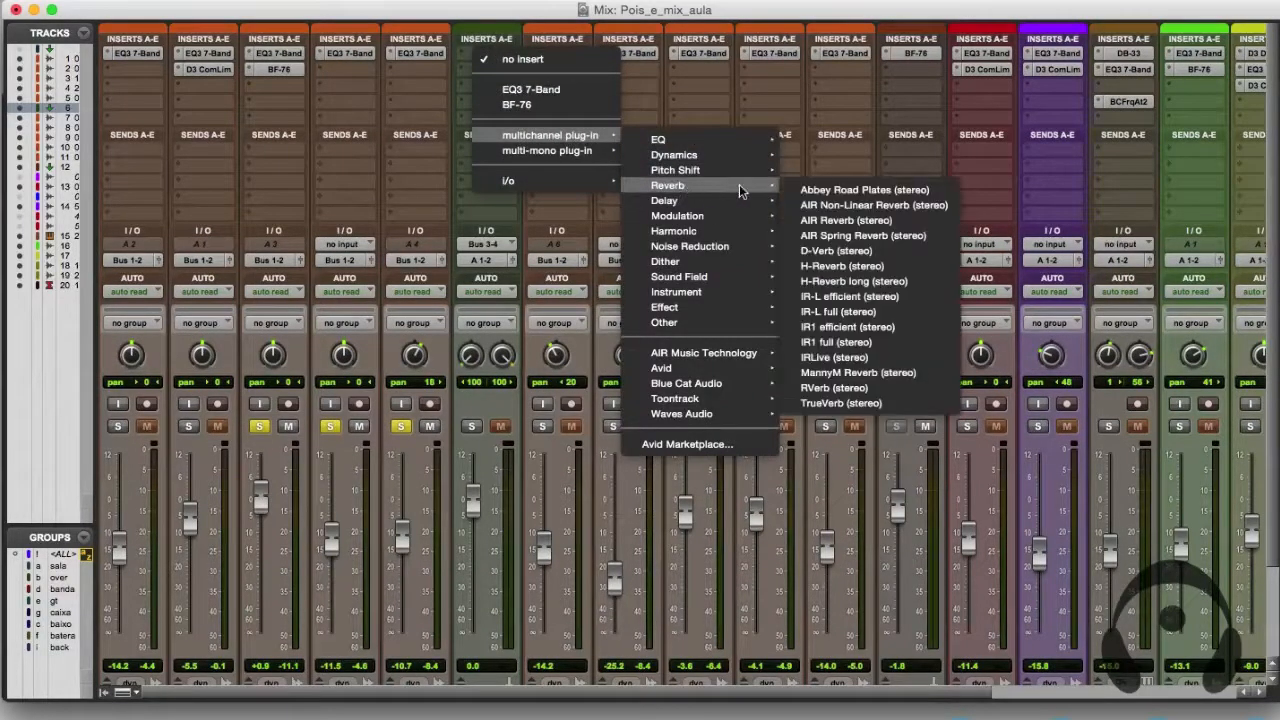
pyautogui.click(838, 252)
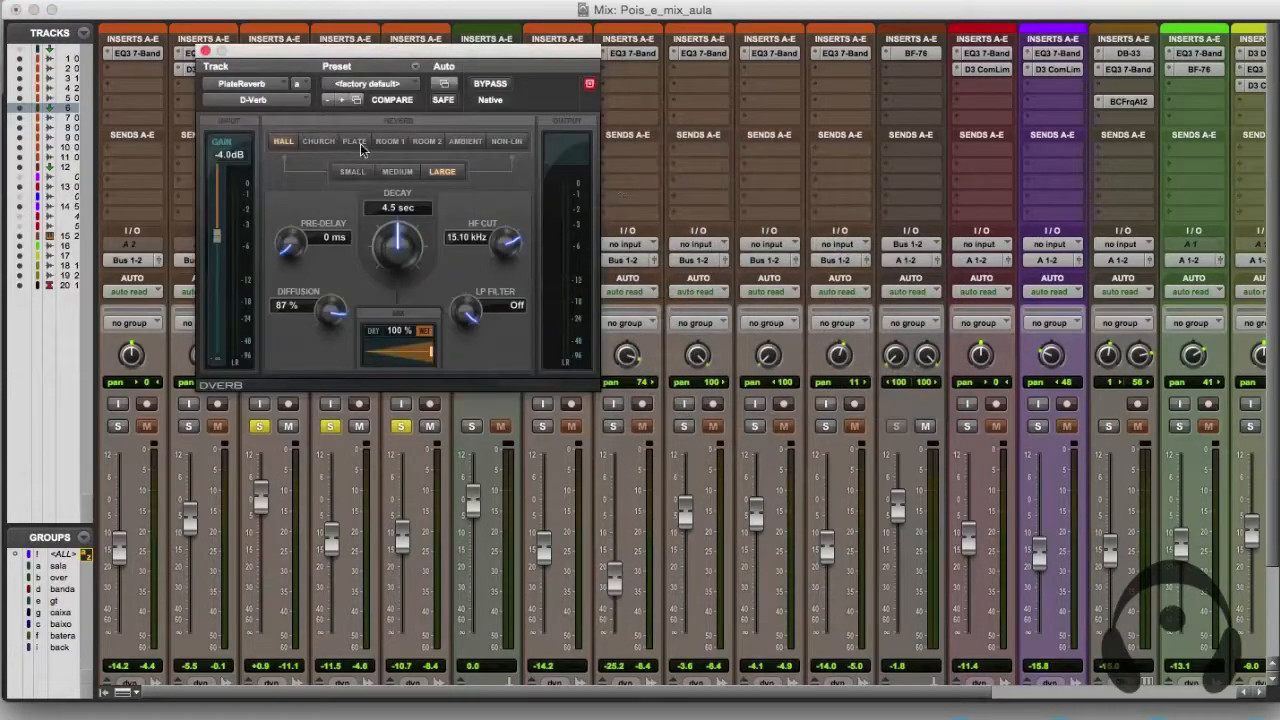
pyautogui.click(360, 143)
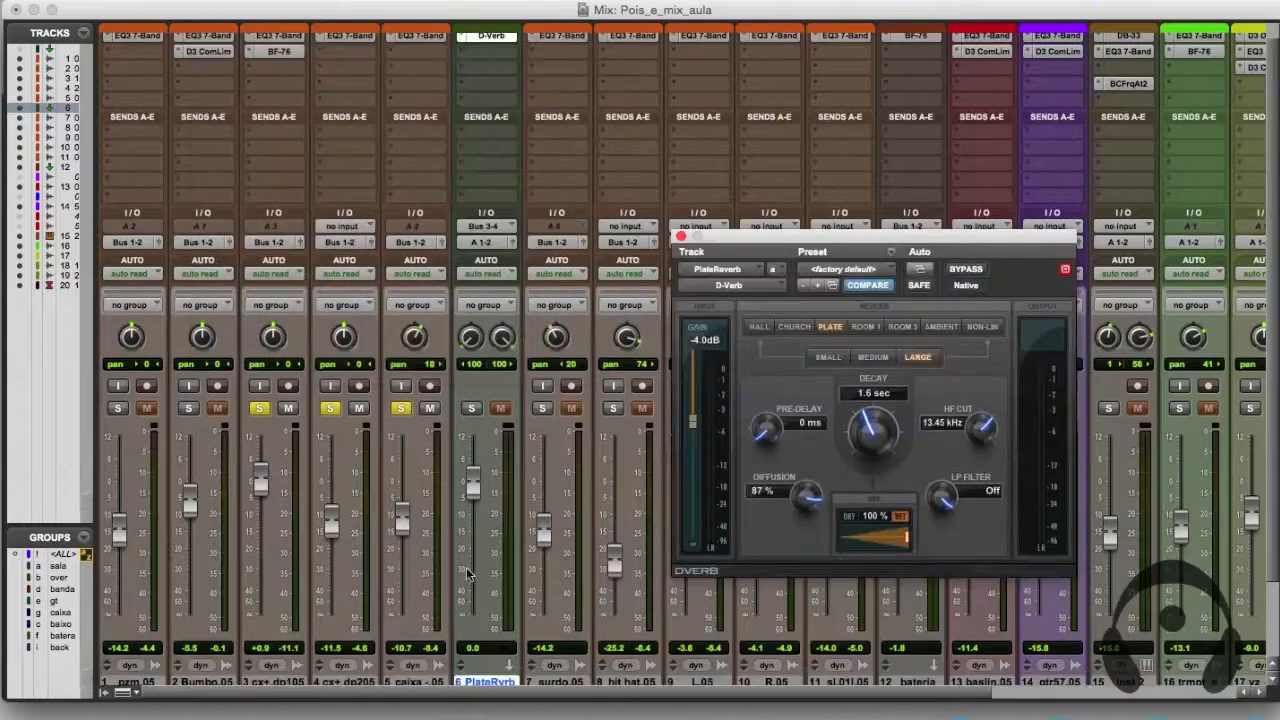
# Add a send to Bus 3-4 (Stereo) on the cx+.dp105 snare track.
pyautogui.scroll(-3, 466, 573)
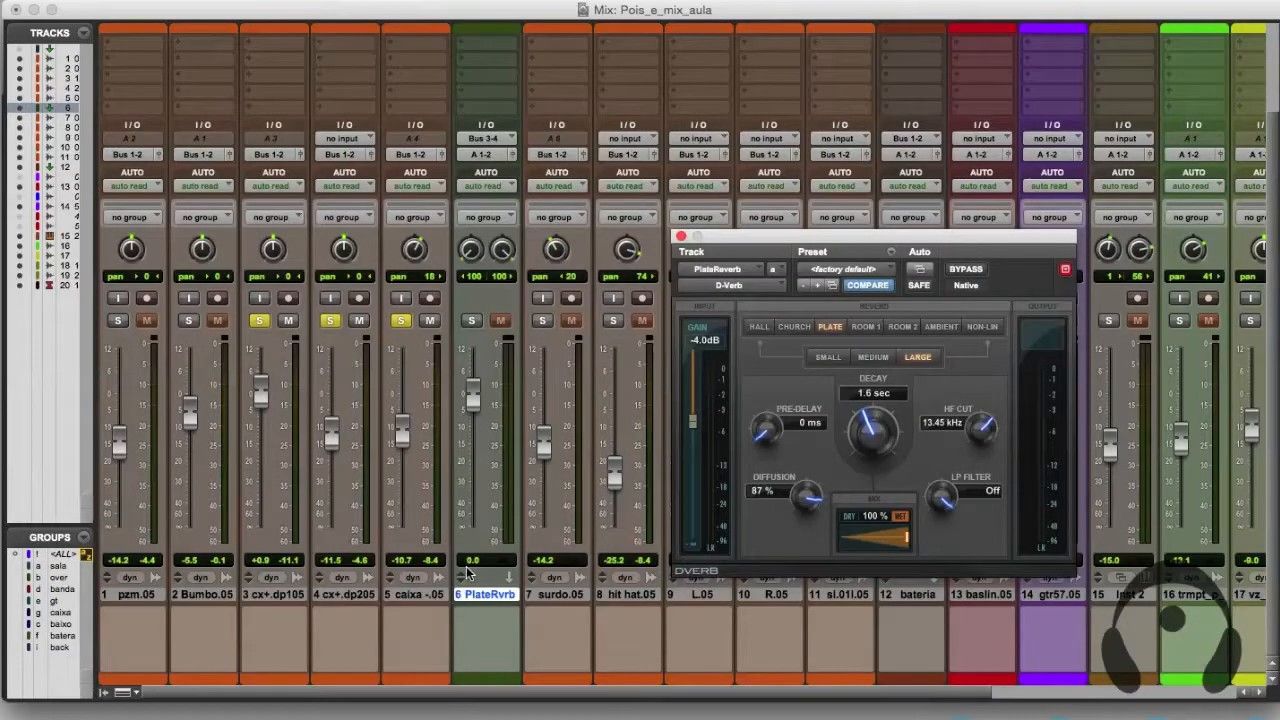
pyautogui.scroll(2, 378, 473)
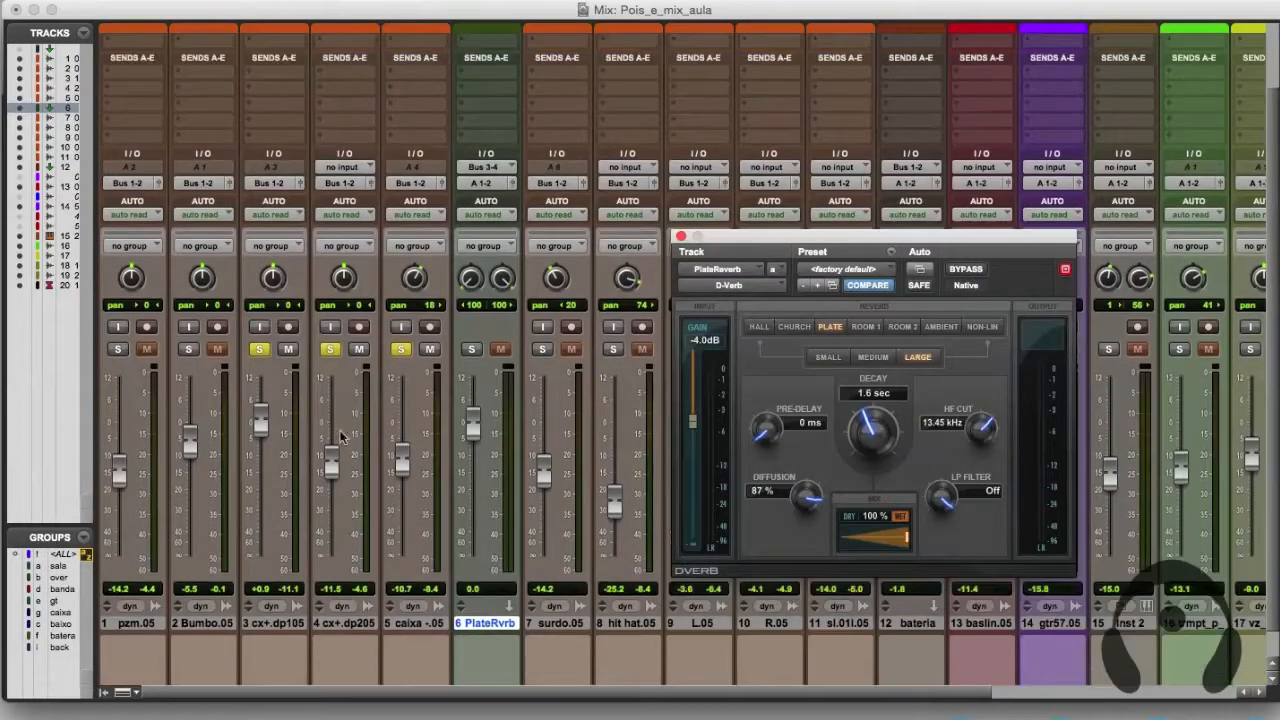
pyautogui.scroll(1, 272, 169)
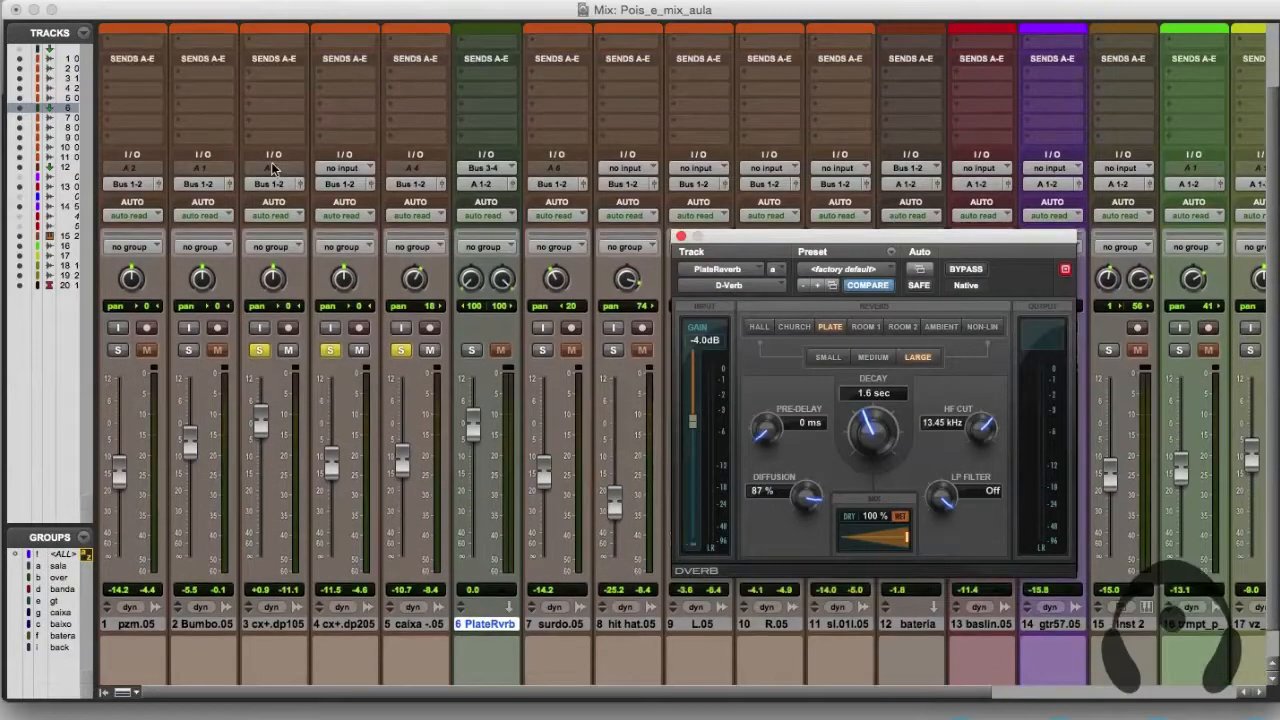
pyautogui.click(270, 80)
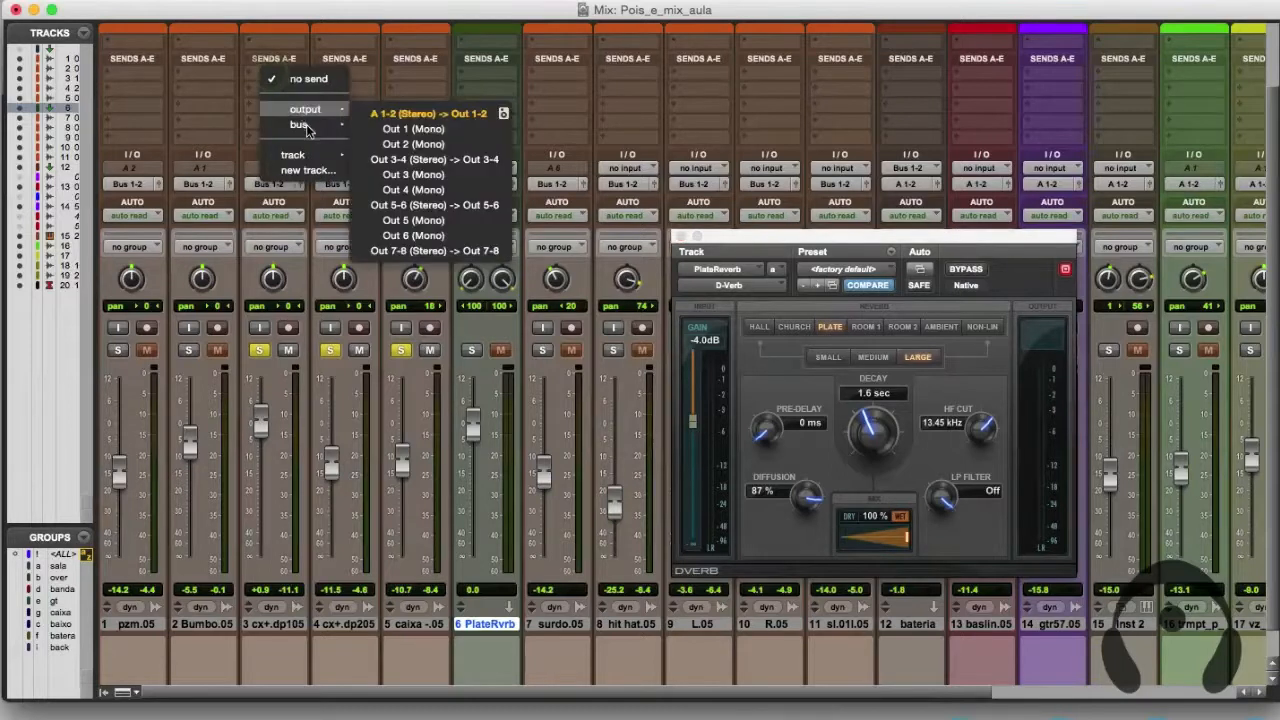
pyautogui.moveTo(306, 124)
pyautogui.click(426, 175)
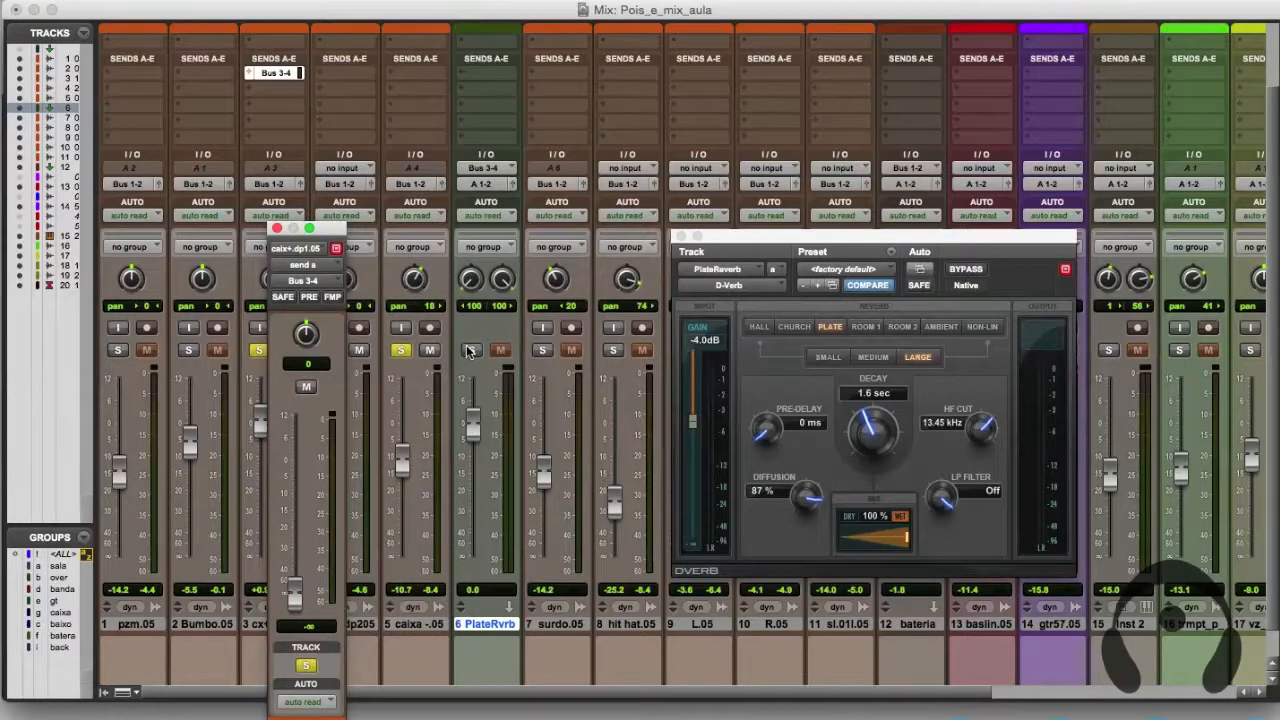
# Solo the PlateReverb track and raise the cx+.dp105 send level to -2.2 dB.
pyautogui.click(469, 349)
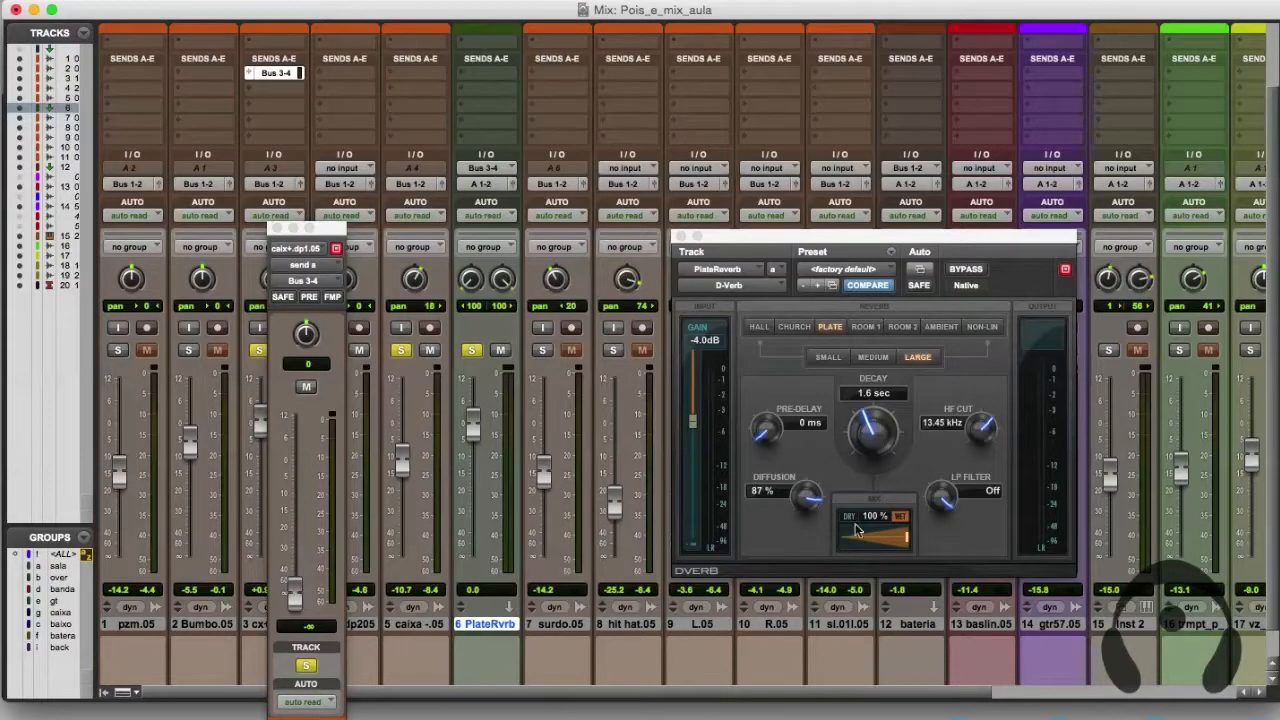
pyautogui.click(911, 544)
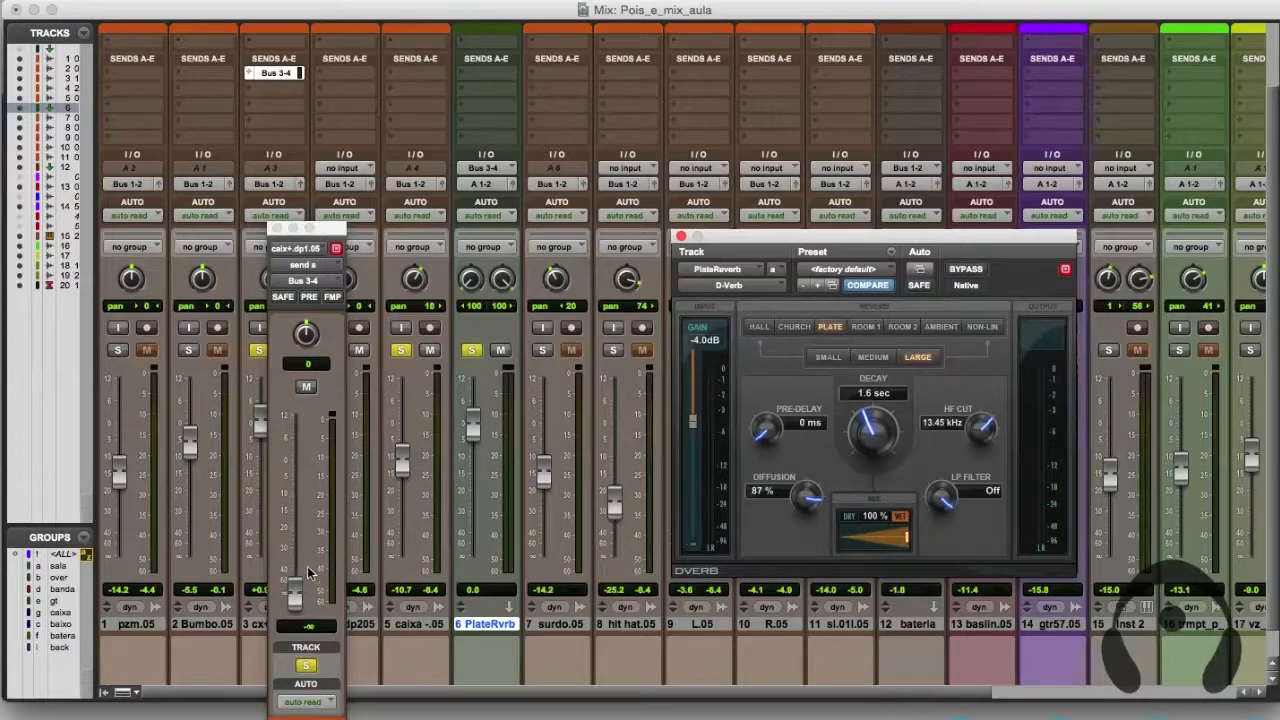
pyautogui.moveTo(326, 230); pyautogui.dragTo(480, 233)
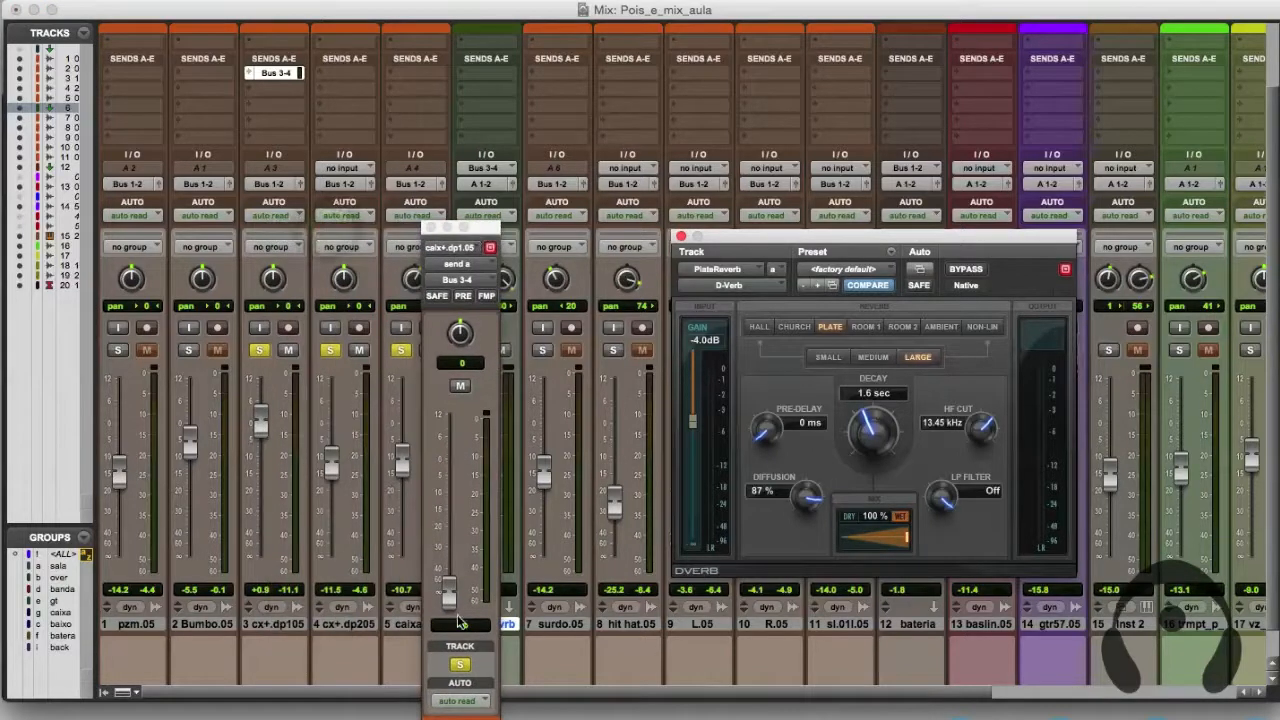
pyautogui.moveTo(448, 594); pyautogui.dragTo(458, 477)
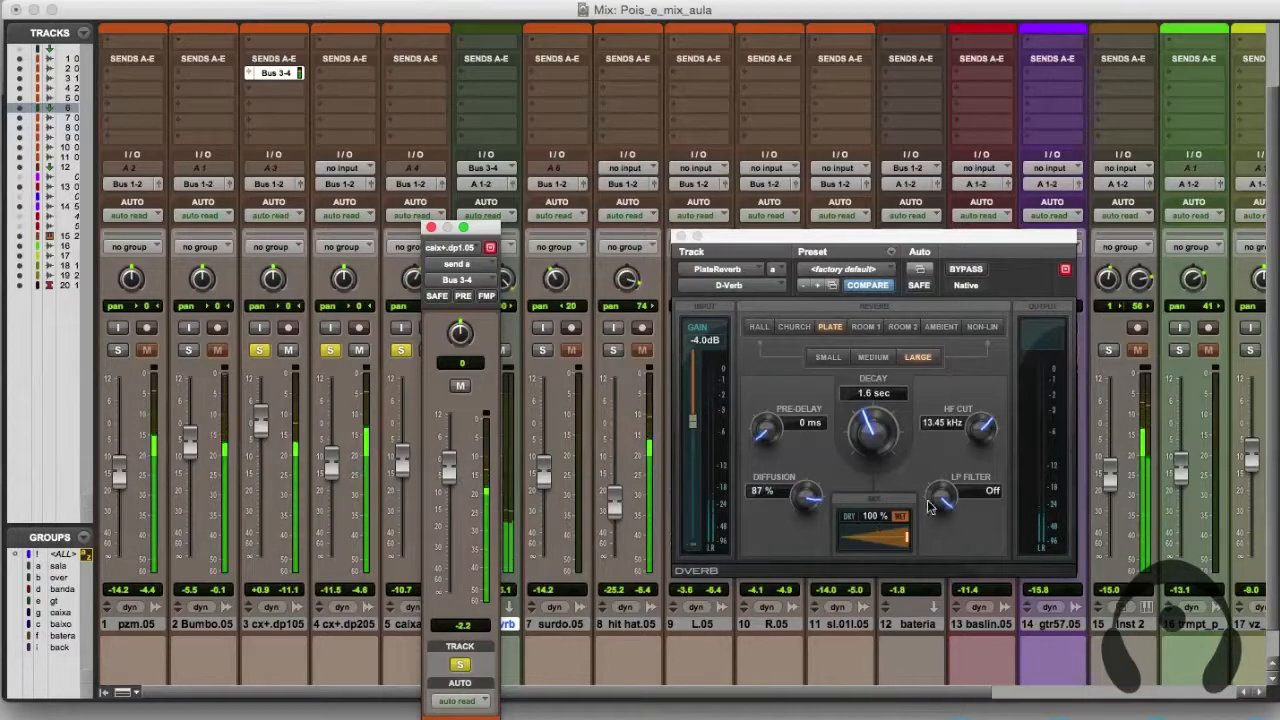
# Try the D-Verb LP Filter at 5.50 kHz, return it to Off, and set HF Cut to 17.65 kHz.
pyautogui.moveTo(940, 502); pyautogui.dragTo(937, 536)
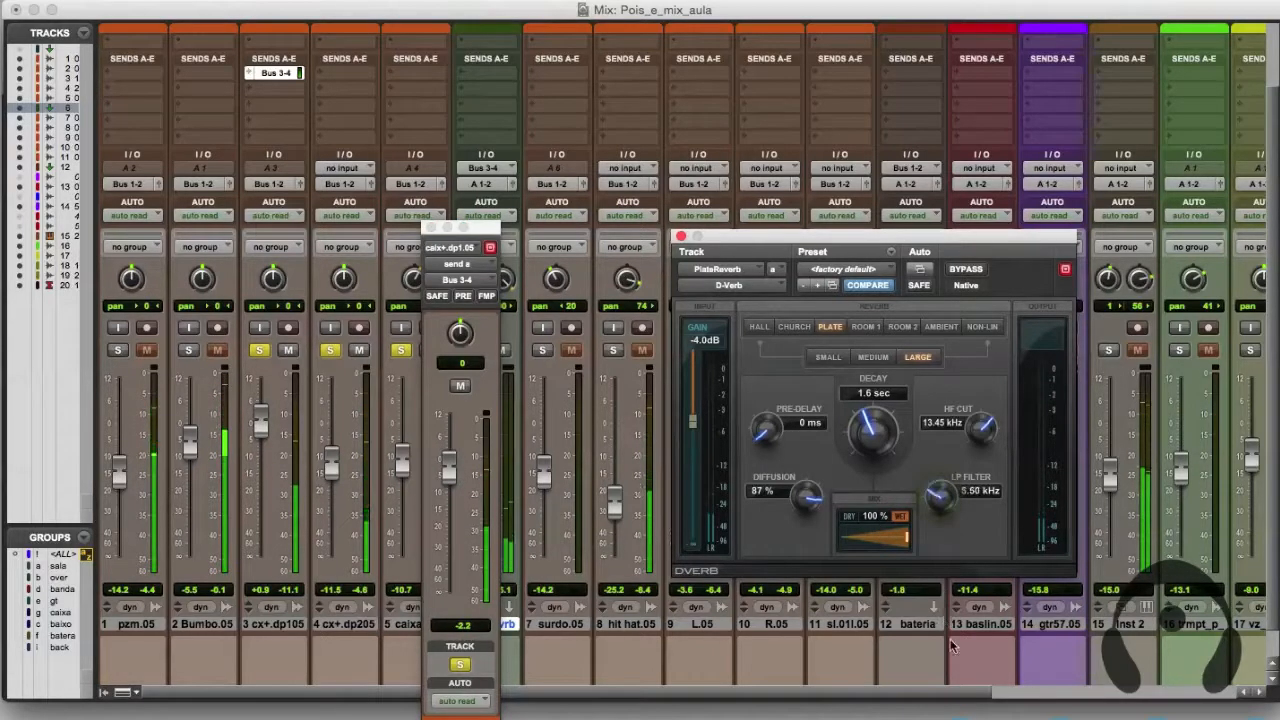
pyautogui.moveTo(951, 619); pyautogui.dragTo(950, 515)
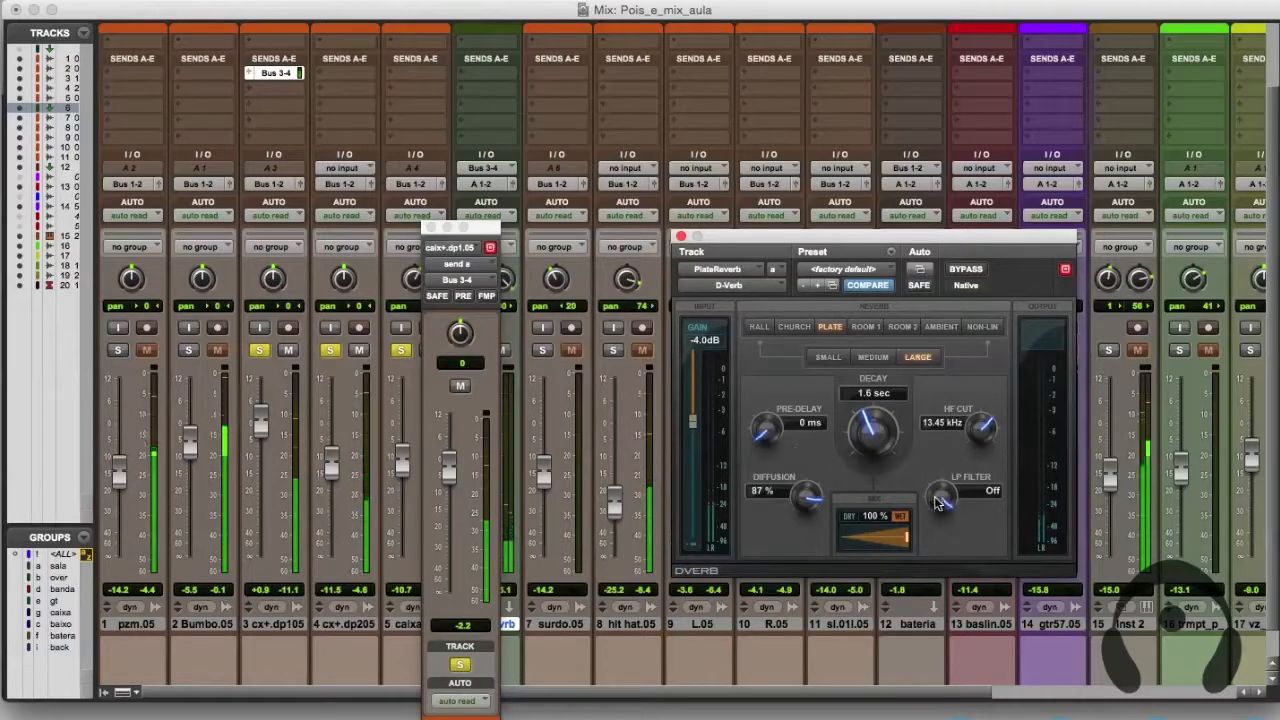
pyautogui.moveTo(978, 438)
pyautogui.mouseDown()
pyautogui.moveTo(993, 555)
pyautogui.moveTo(986, 421)
pyautogui.mouseUp()
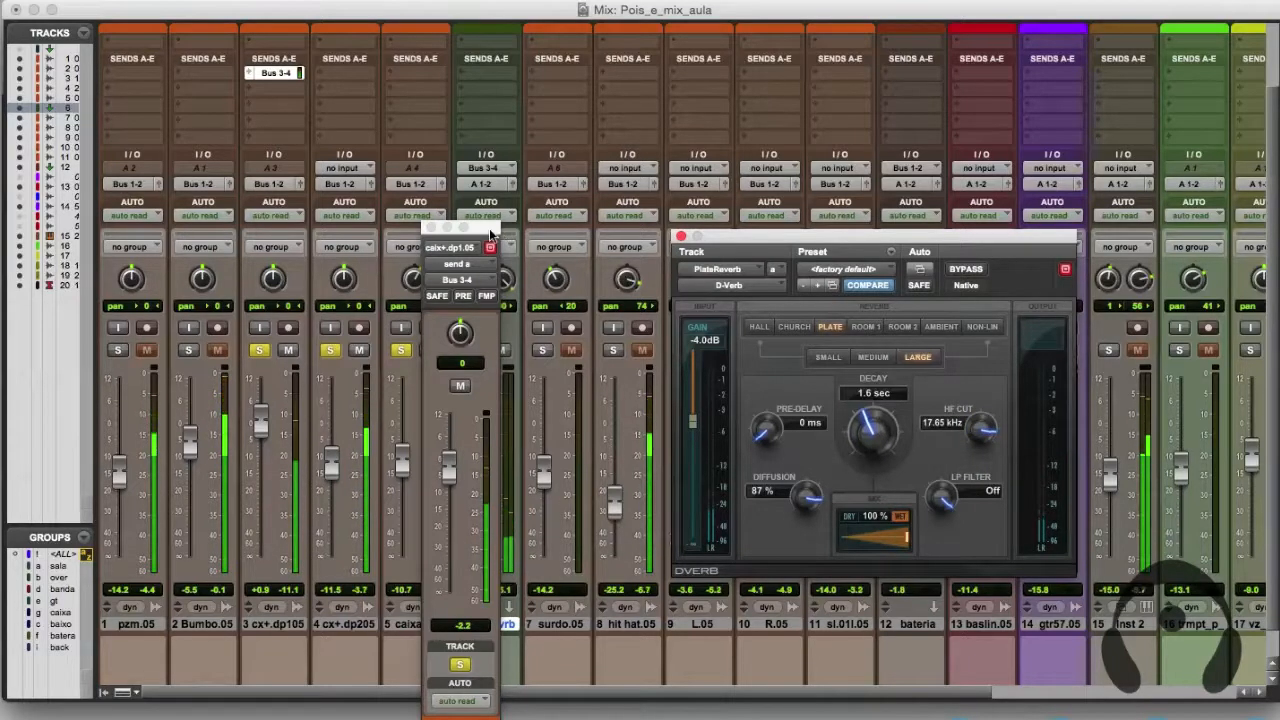
# Insert EQ3 7-Band after D-Verb on the PlateReverb track and set its high-pass filter to 319.5 Hz.
pyautogui.moveTo(483, 234); pyautogui.dragTo(386, 209)
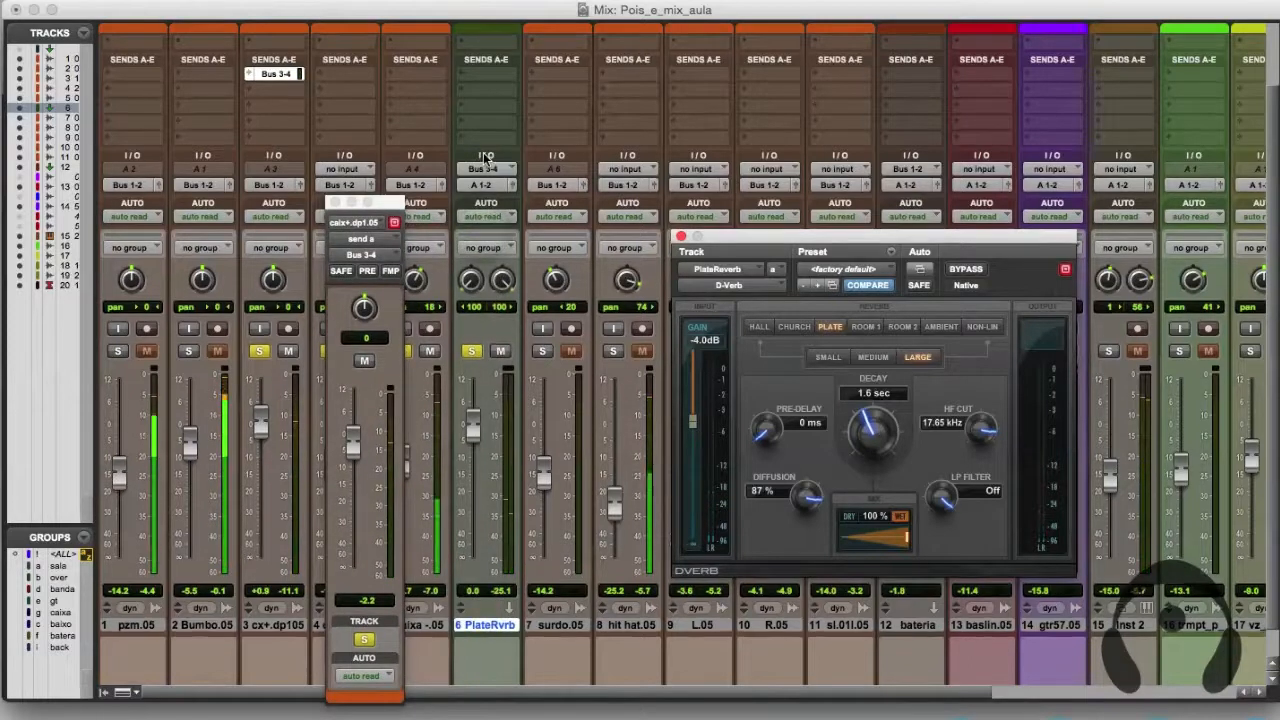
pyautogui.scroll(4, 483, 153)
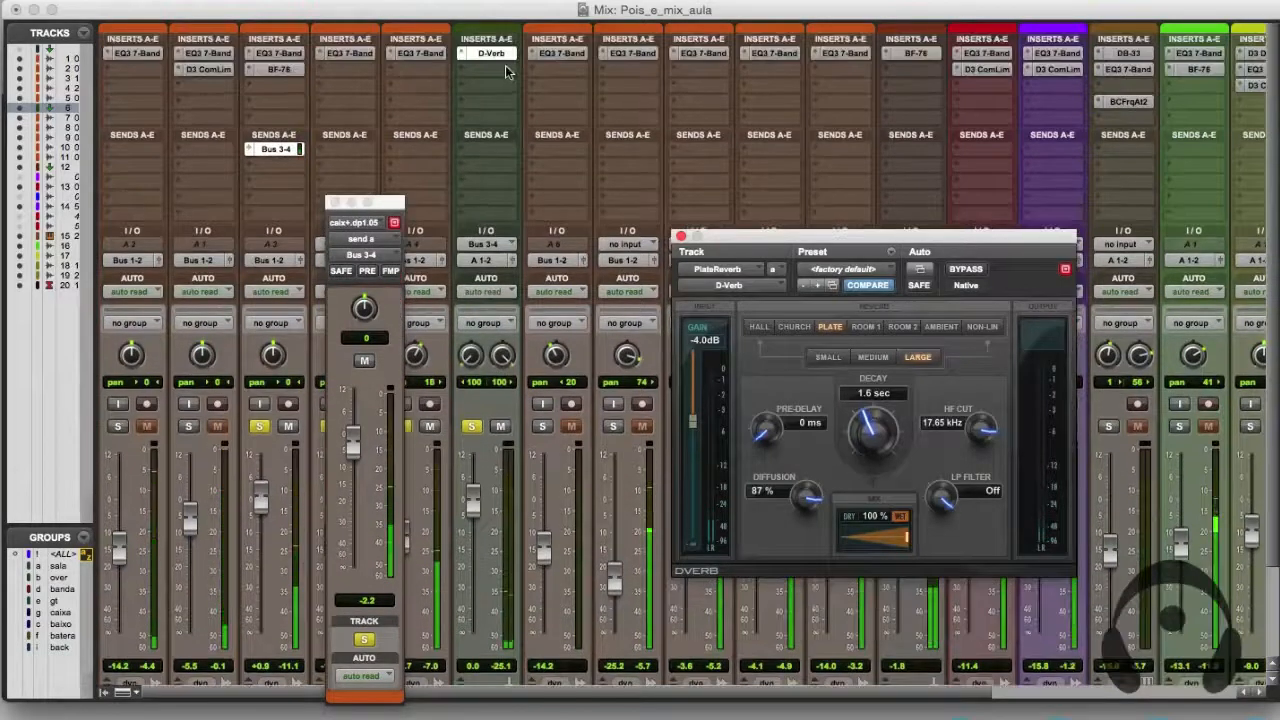
pyautogui.click(495, 71)
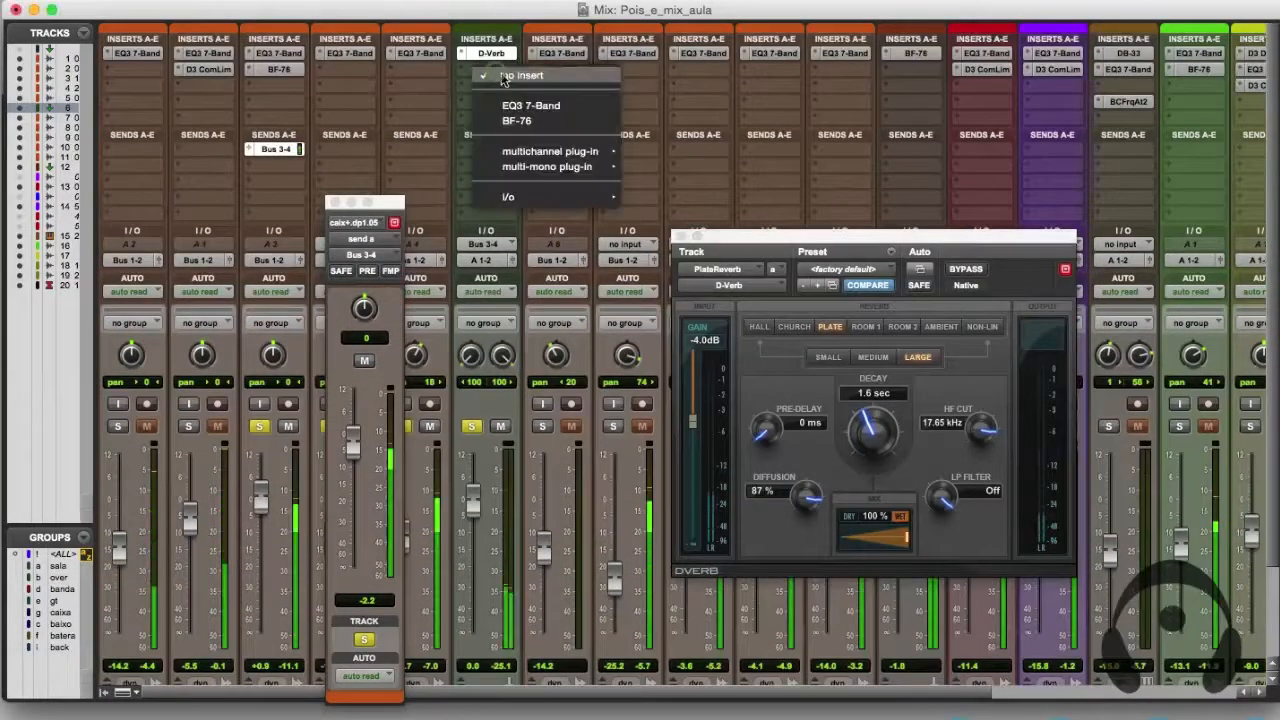
pyautogui.click(548, 110)
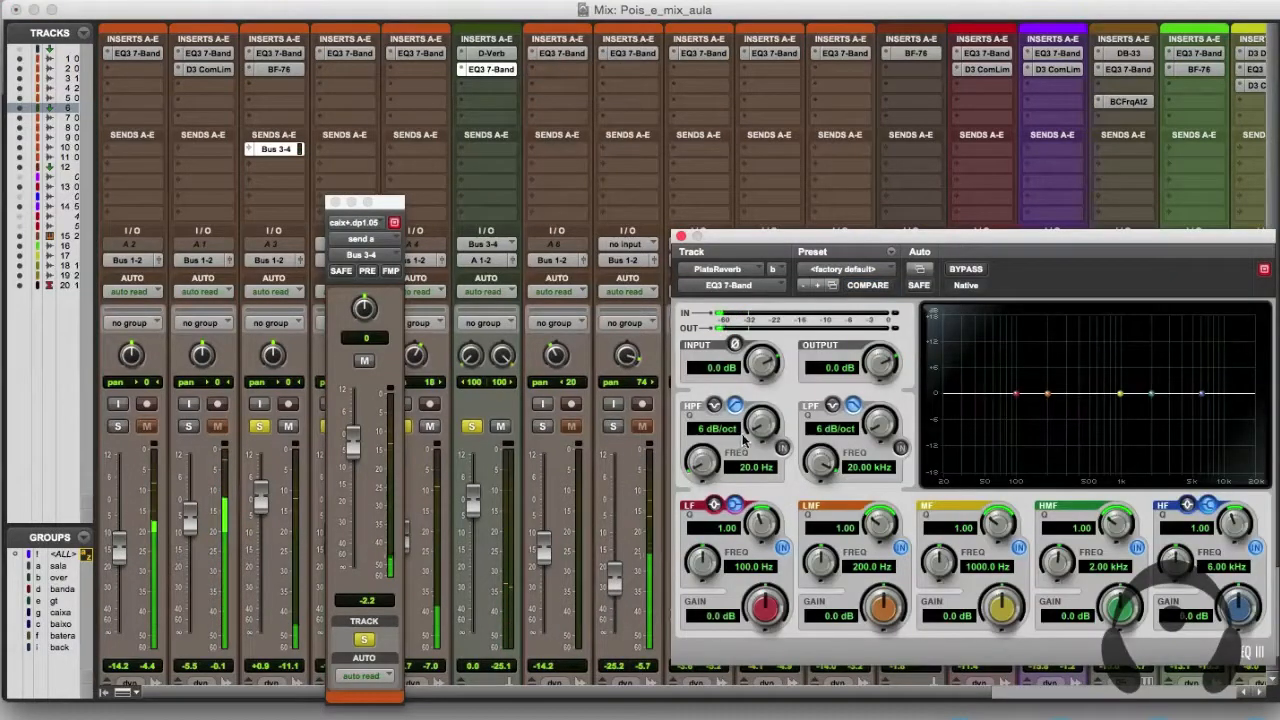
pyautogui.moveTo(702, 461); pyautogui.dragTo(702, 385)
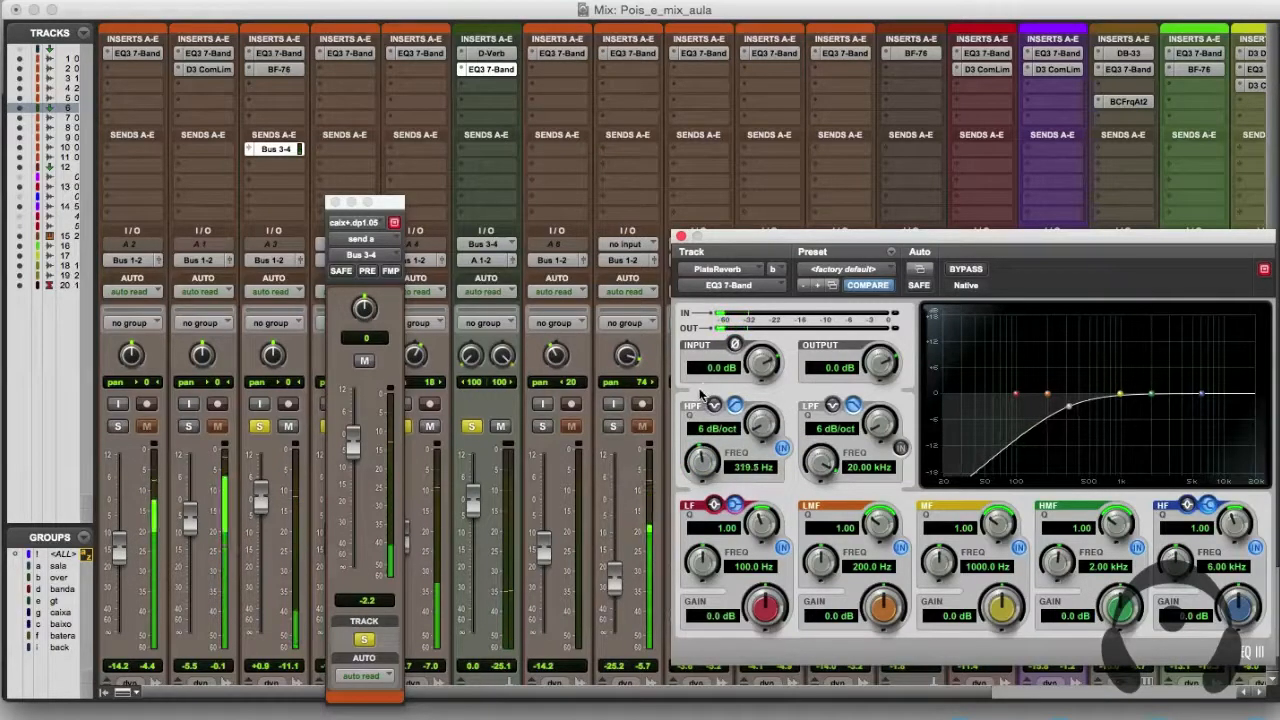
pyautogui.click(494, 65)
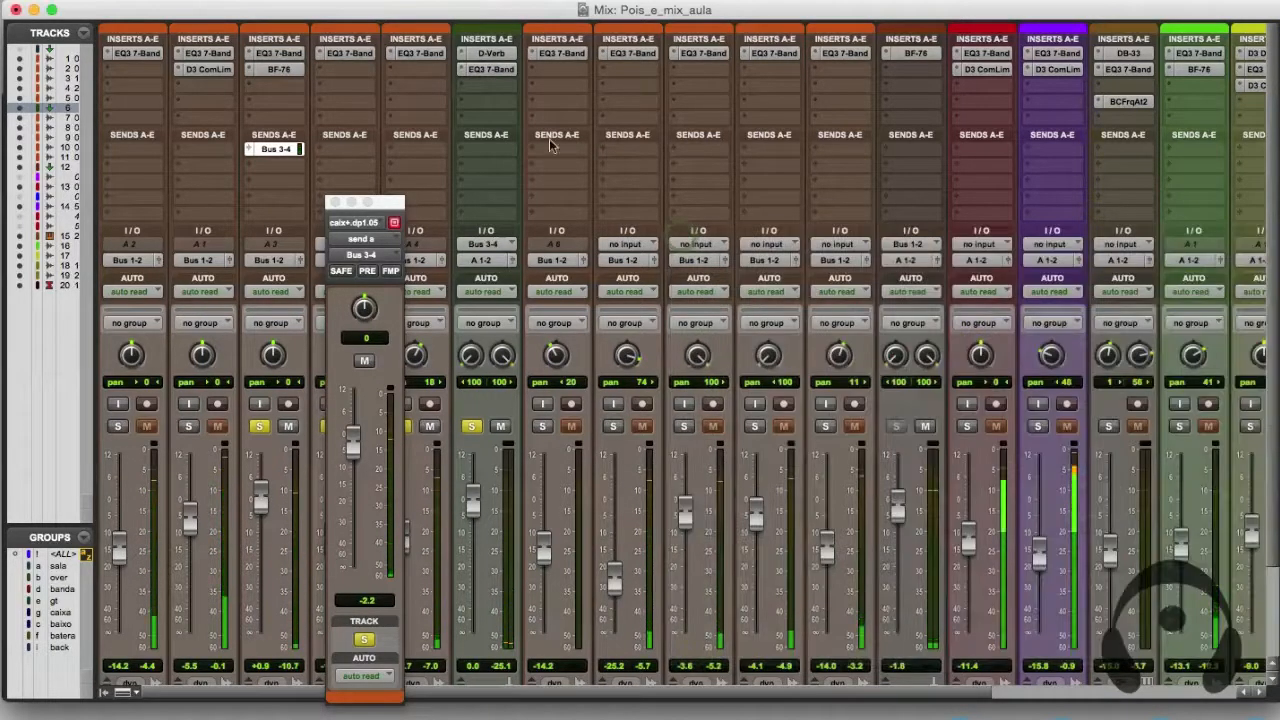
# Set the PlateReverb D-Verb to 1.8 sec decay, 76 % diffusion and 0 ms pre-delay.
pyautogui.click(492, 55)
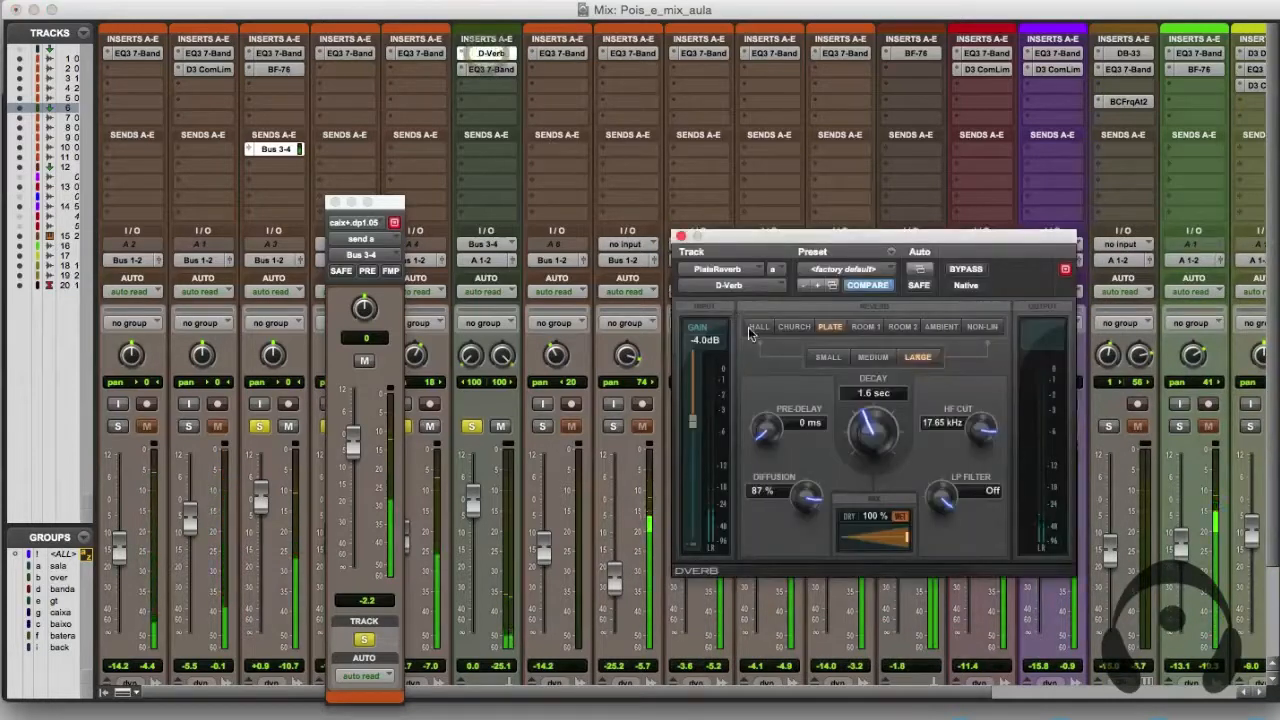
pyautogui.moveTo(872, 432); pyautogui.dragTo(869, 428)
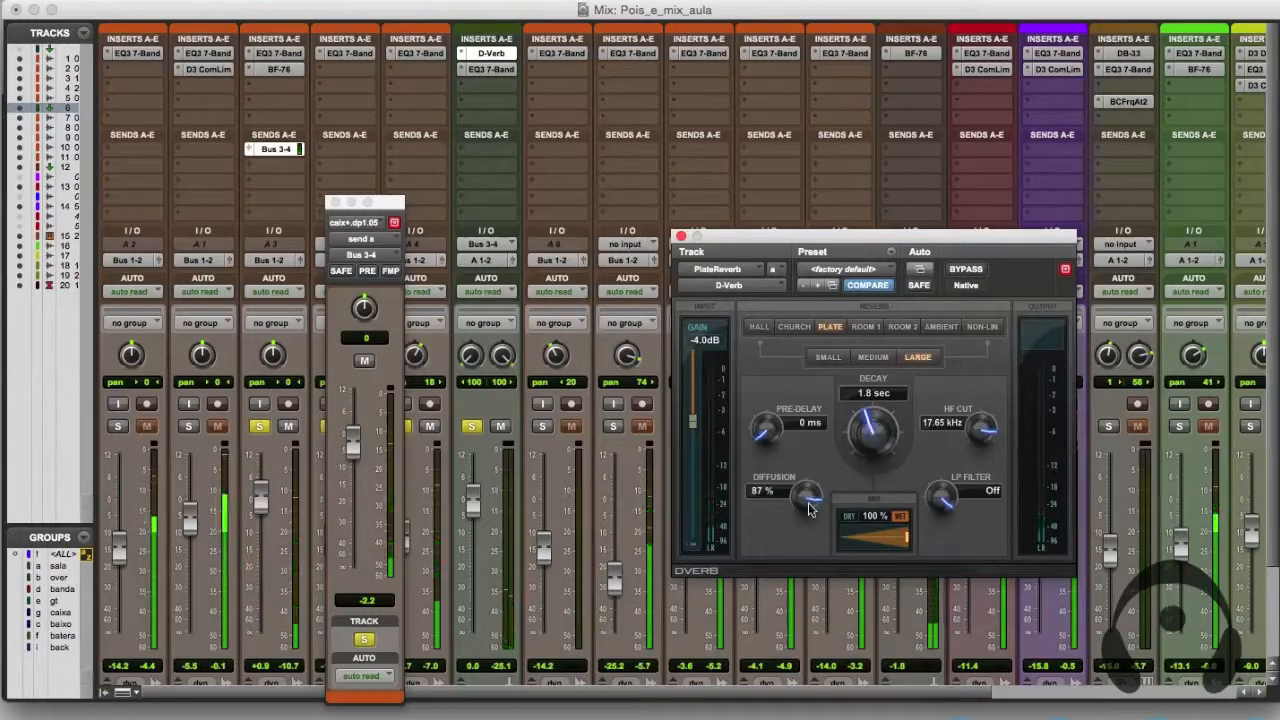
pyautogui.moveTo(808, 502); pyautogui.dragTo(817, 558)
pyautogui.moveTo(812, 506); pyautogui.dragTo(810, 512)
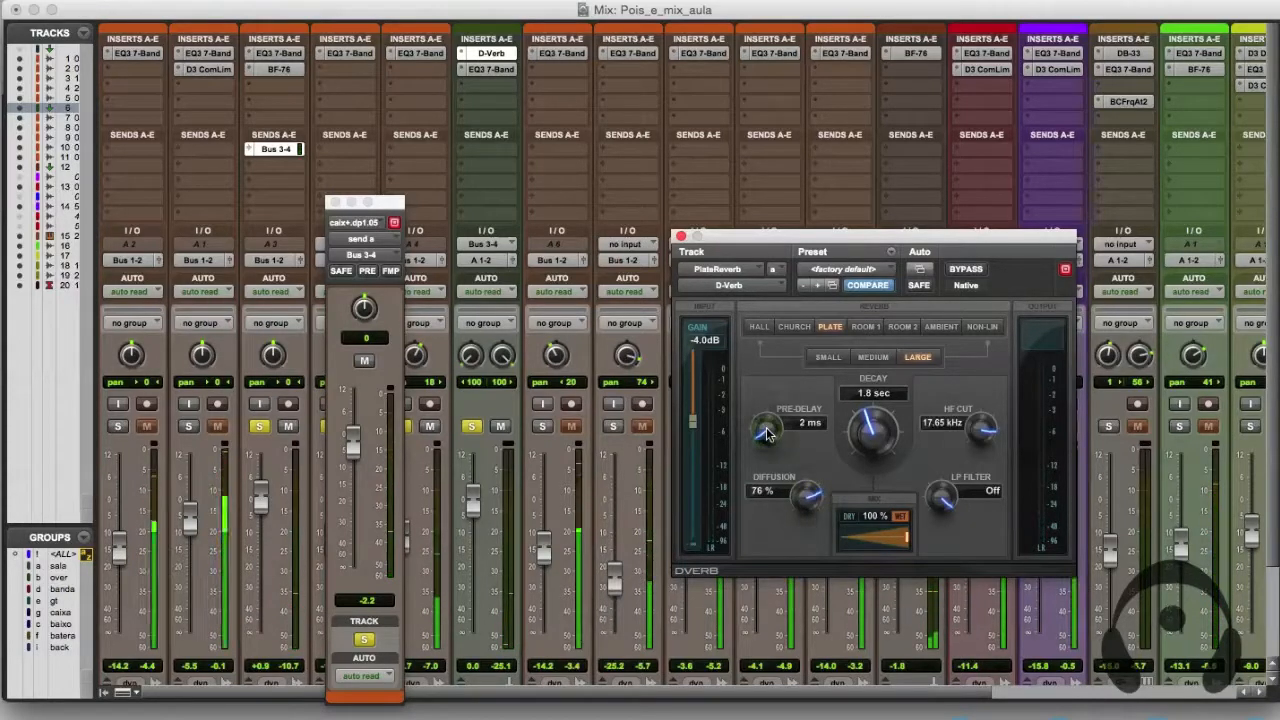
pyautogui.moveTo(767, 432); pyautogui.dragTo(767, 427)
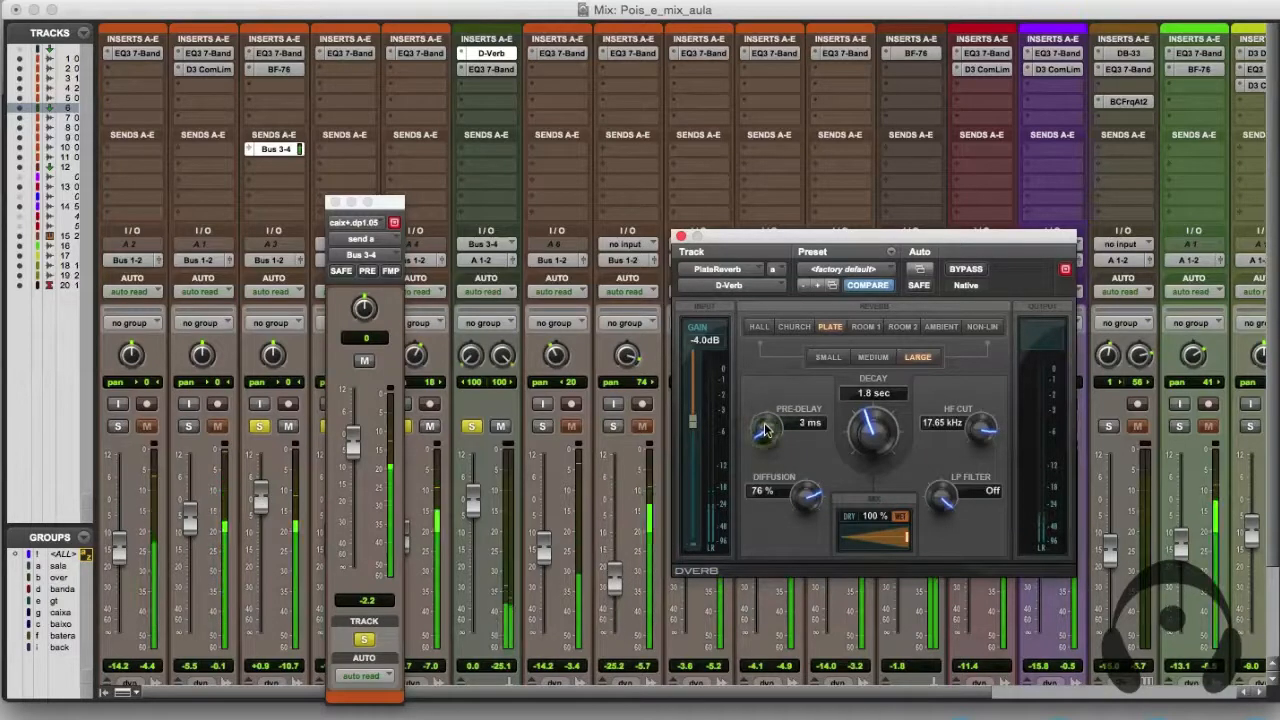
pyautogui.click(680, 236)
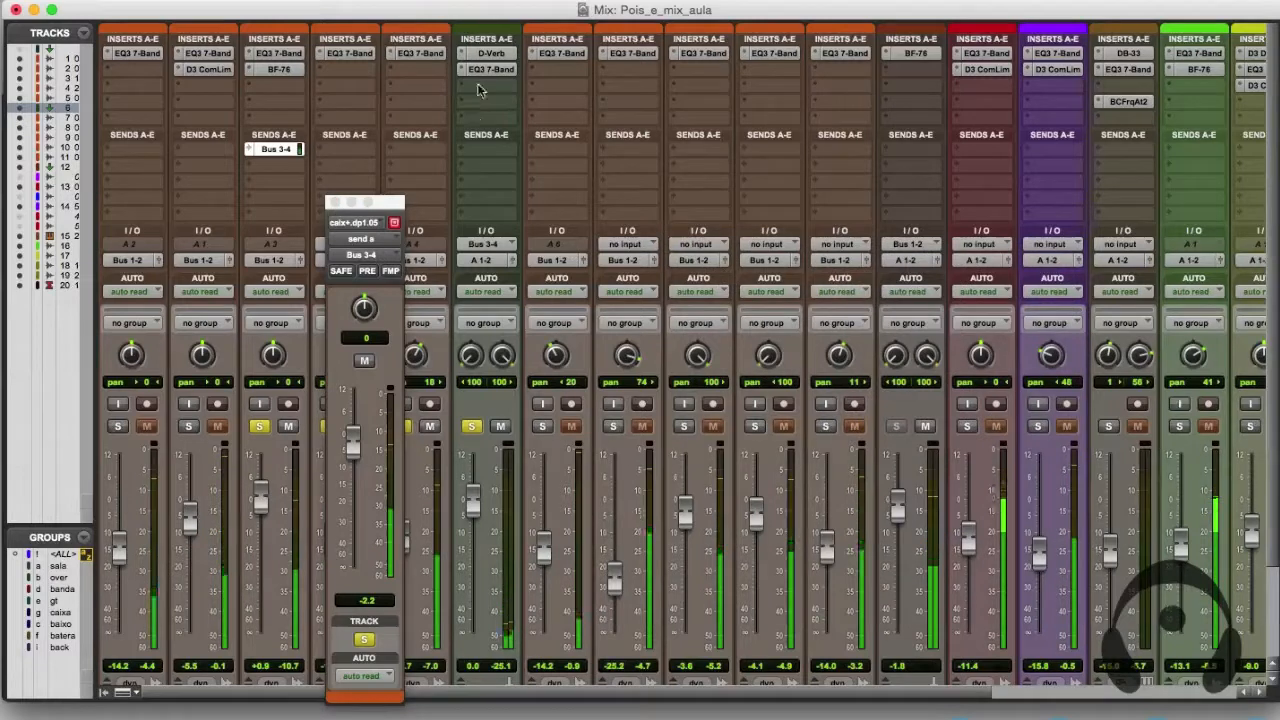
# Reopen the PlateReverb D-Verb, close the cx+.dp105 send window, and clear the solos on the caixa and PlateReverb tracks.
pyautogui.click(491, 53)
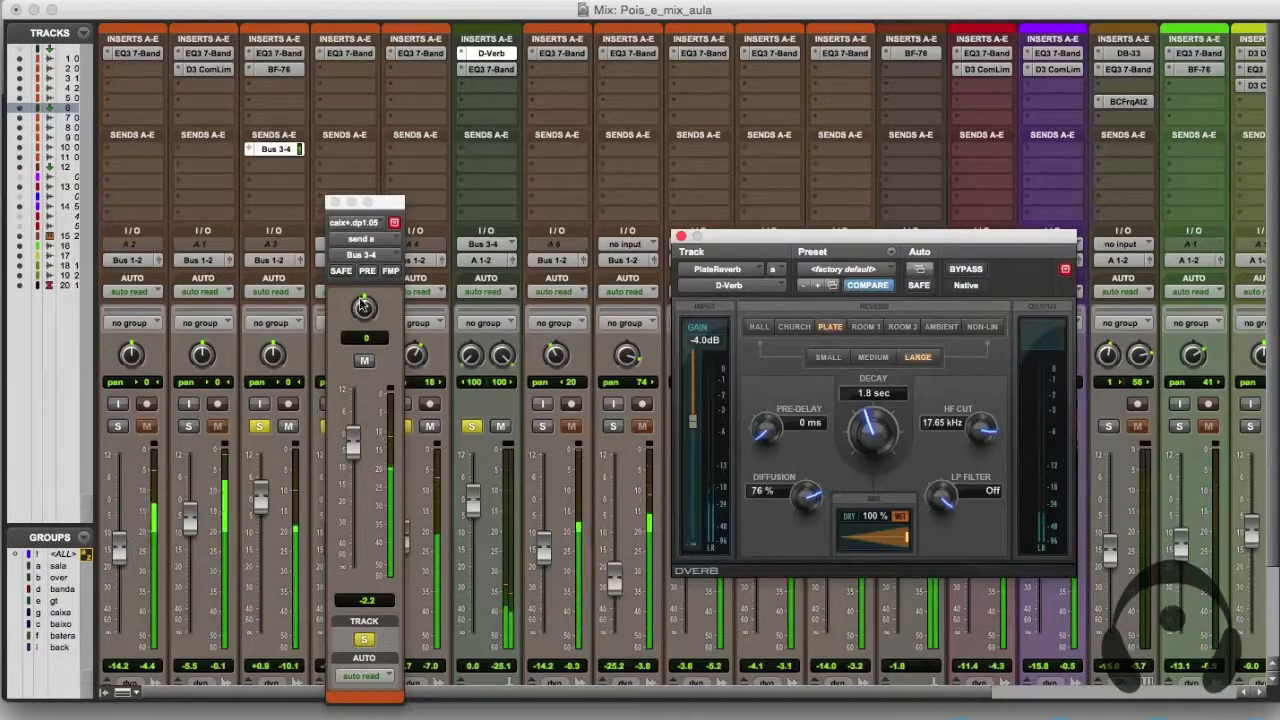
pyautogui.click(336, 204)
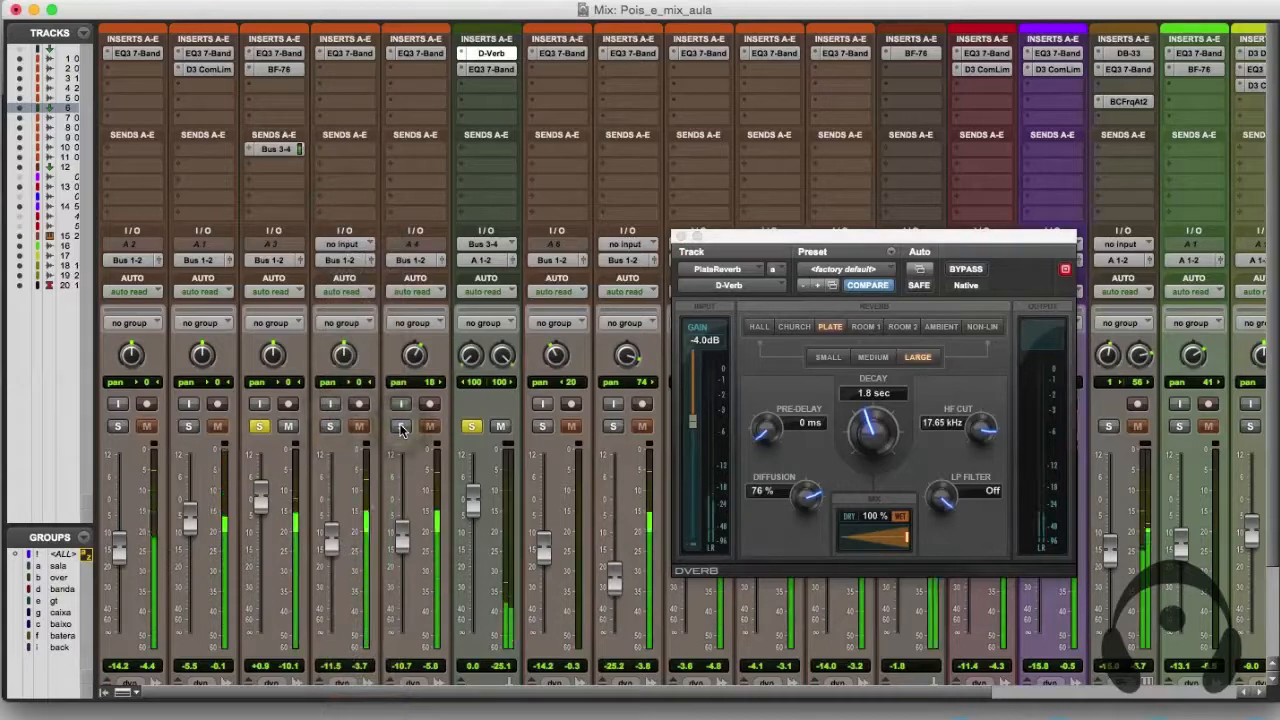
pyautogui.keyDown('alt'); pyautogui.click(472, 426); pyautogui.keyUp('alt')
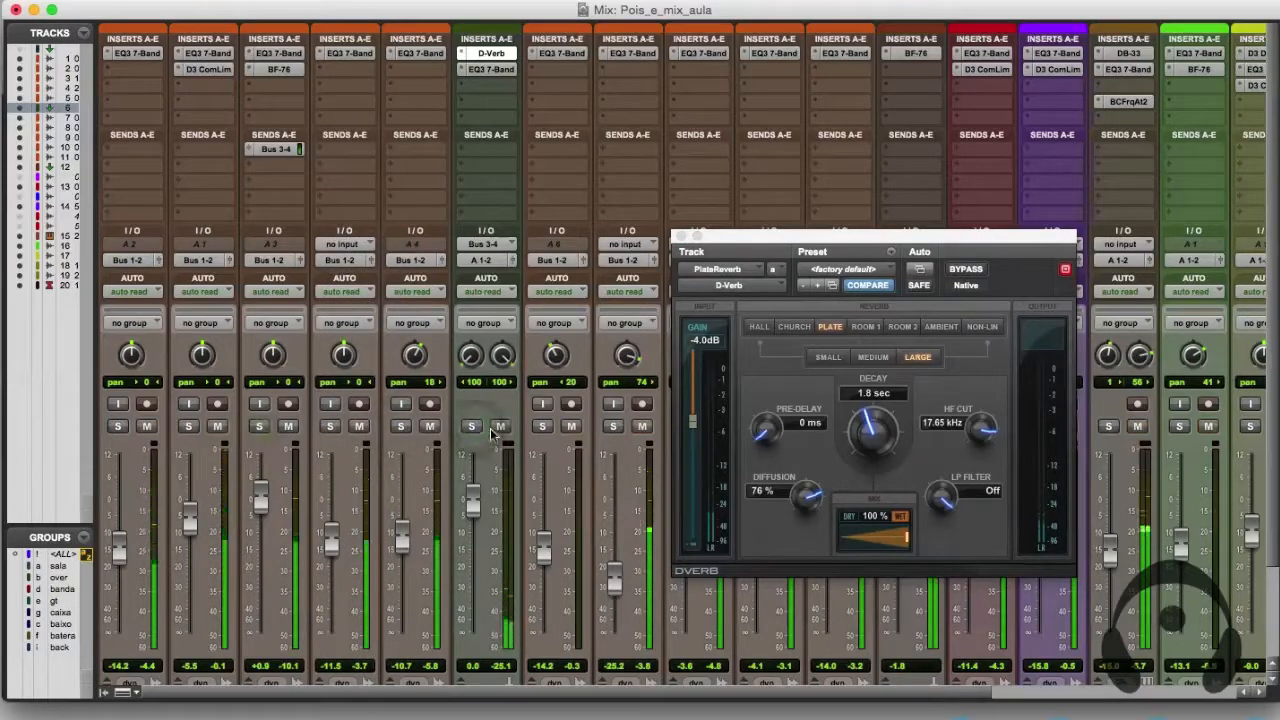
# Move the D-Verb window clear of the drum tracks and solo the bateria aux track.
pyautogui.moveTo(785, 236); pyautogui.dragTo(1167, 235)
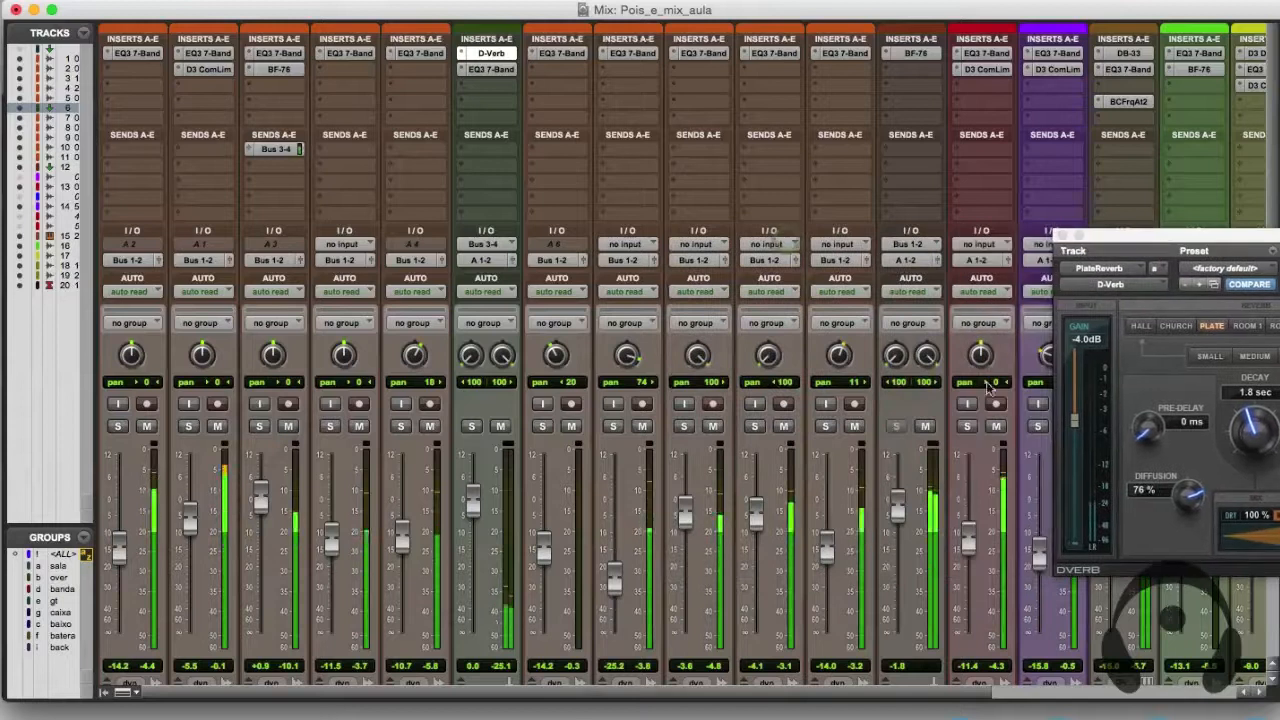
pyautogui.scroll(-2, 871, 342)
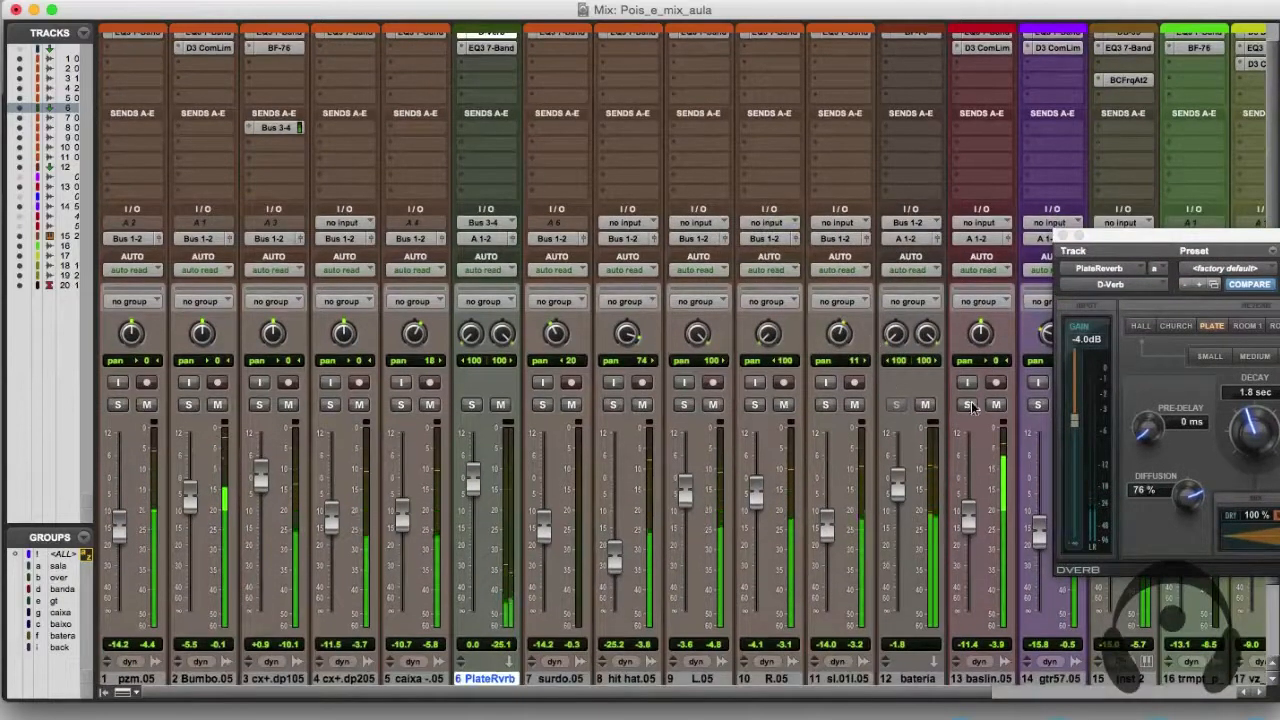
pyautogui.click(896, 404)
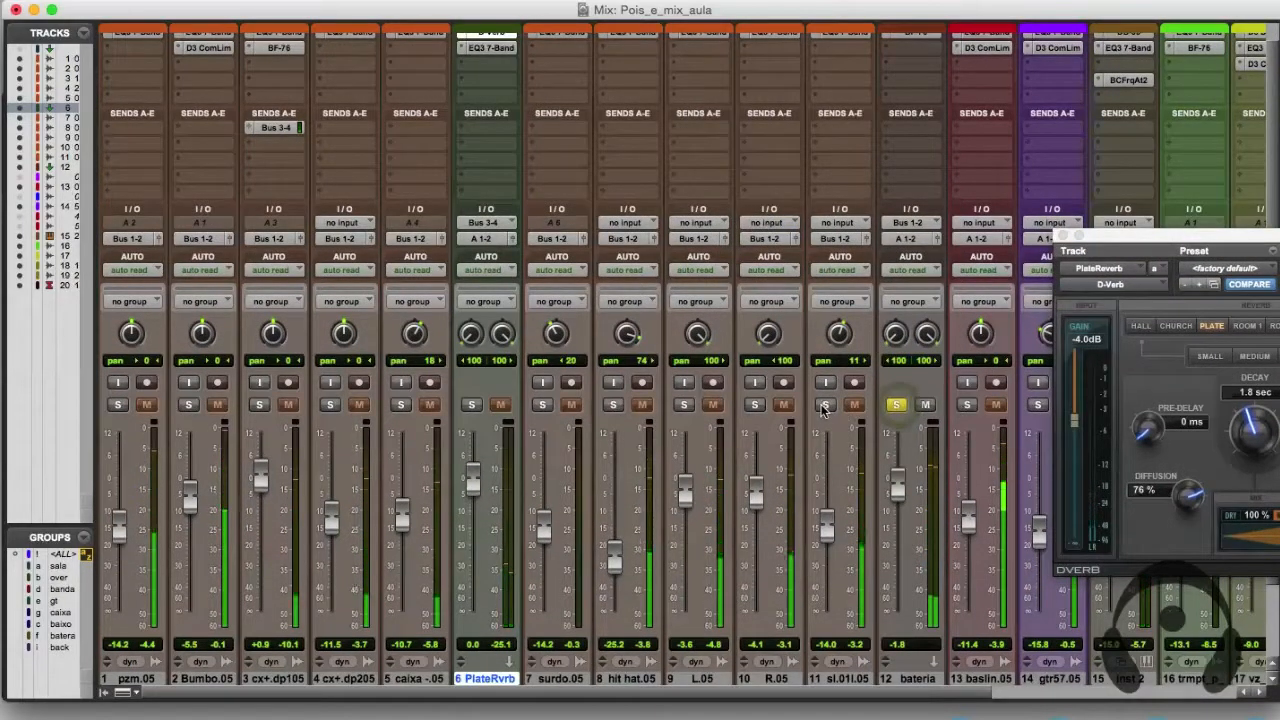
# Enable the batera group and review its tracks, attributes and globals in the group settings.
pyautogui.click(58, 637)
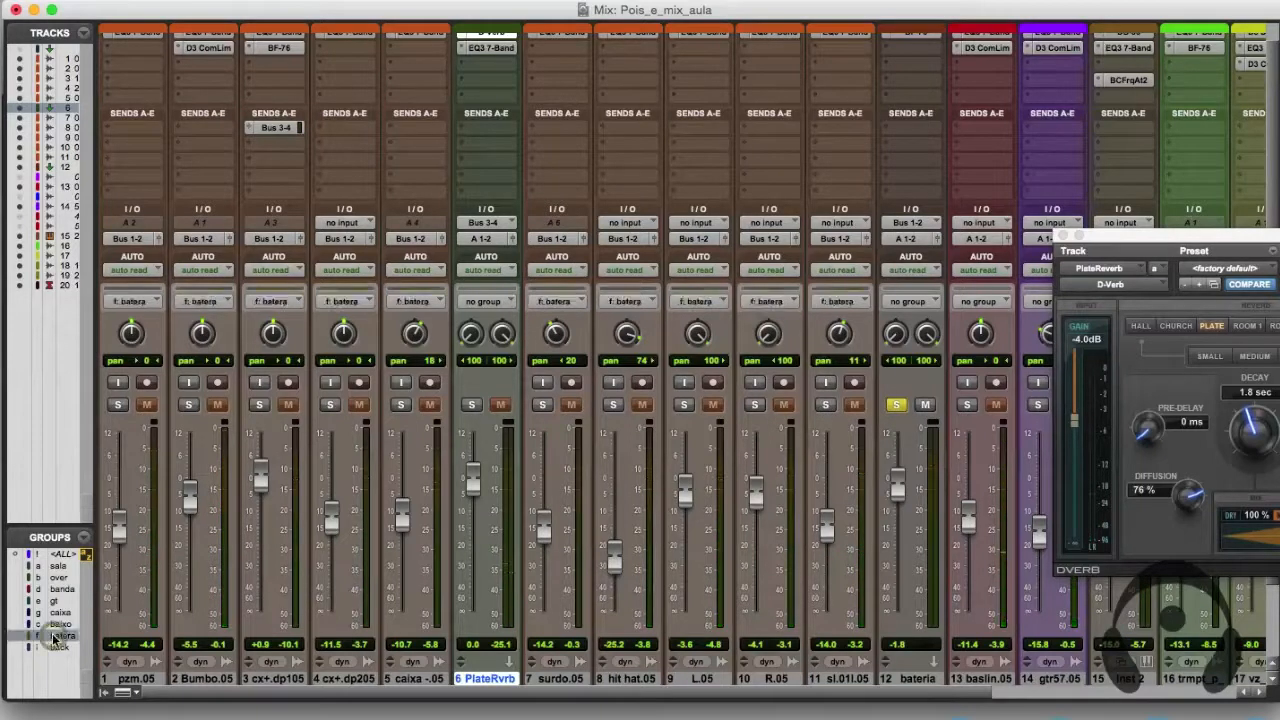
pyautogui.click(296, 302)
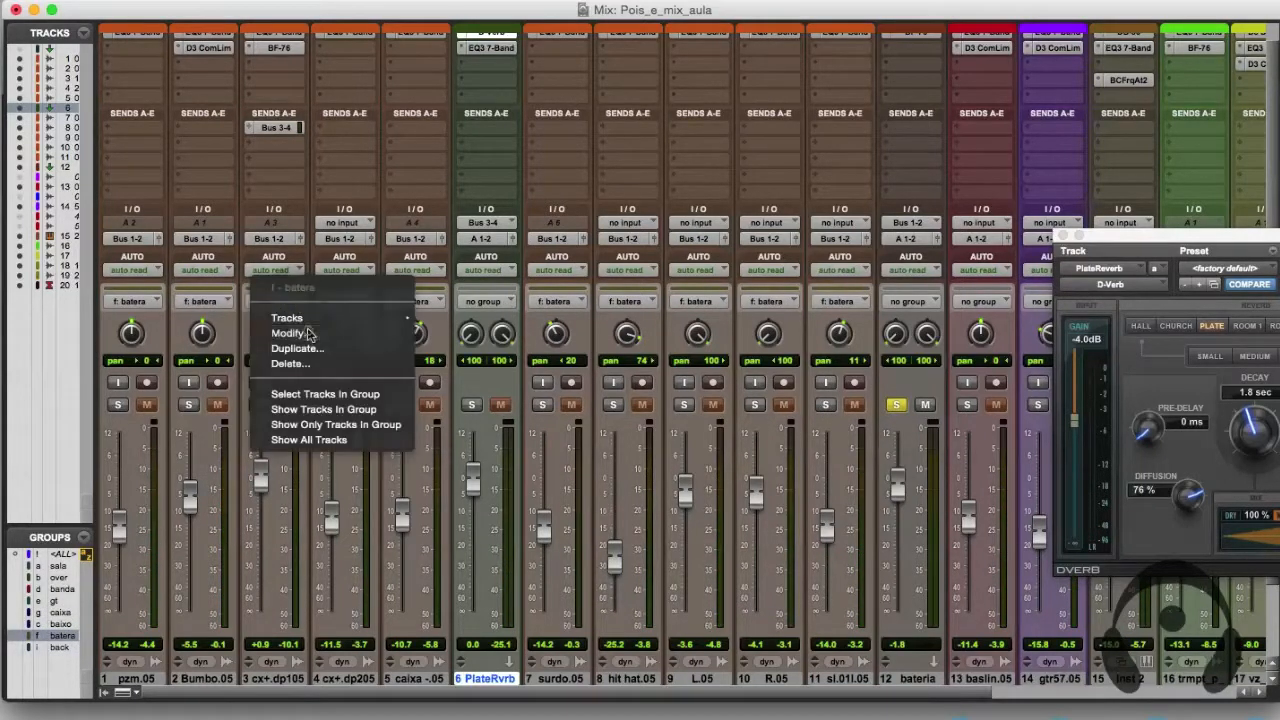
pyautogui.click(291, 333)
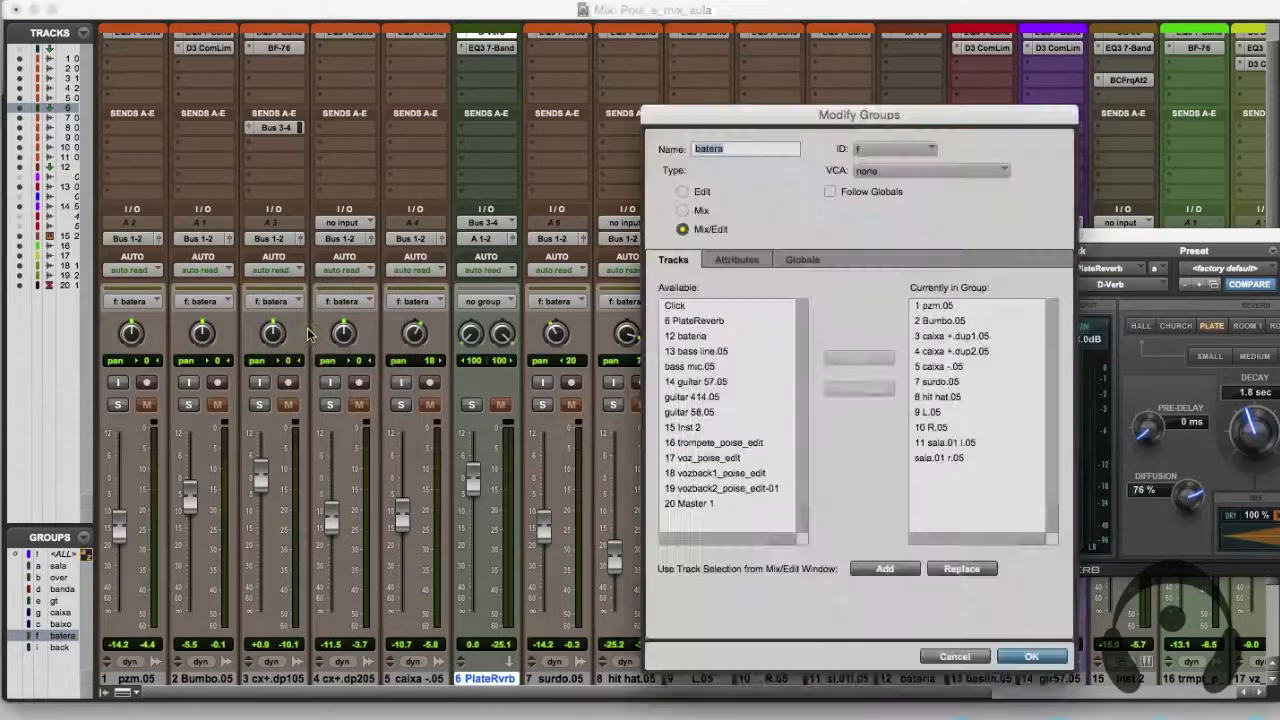
pyautogui.click(745, 261)
pyautogui.click(802, 260)
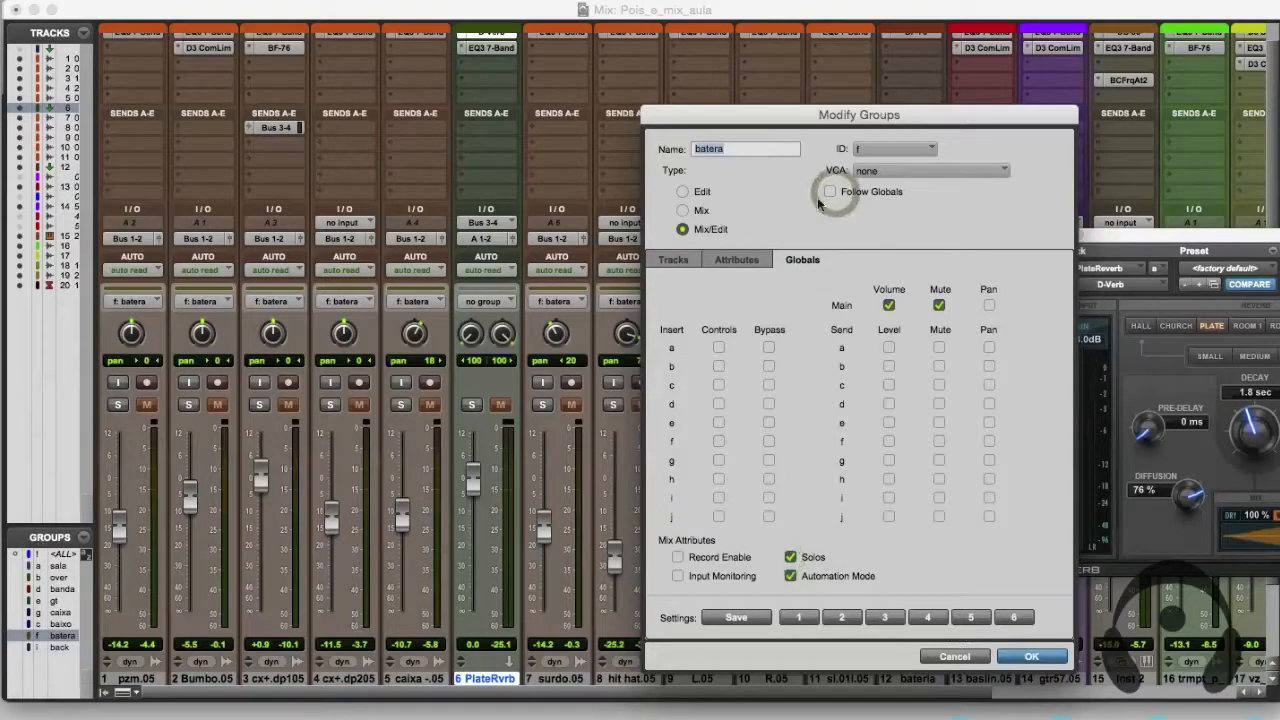
pyautogui.click(1026, 657)
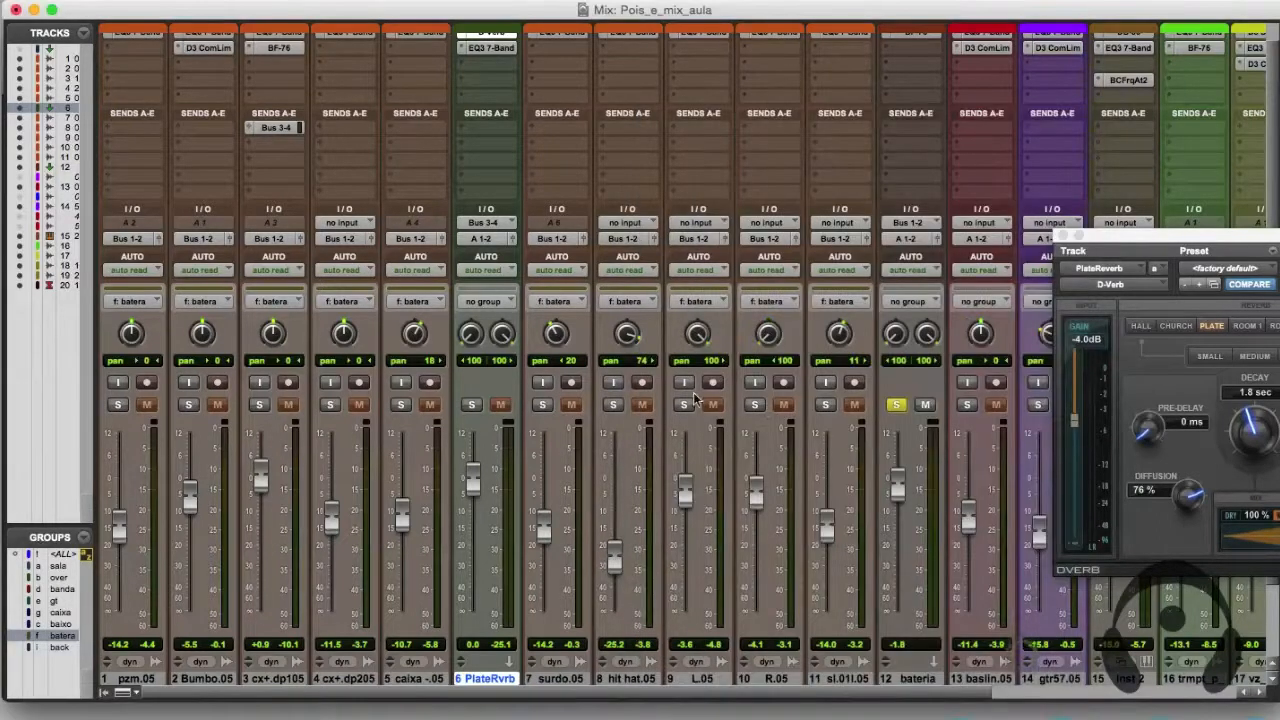
# Solo the batera group tracks and PlateReverb, and lower the PlateReverb fader to about -5.7 dB.
pyautogui.click(754, 405)
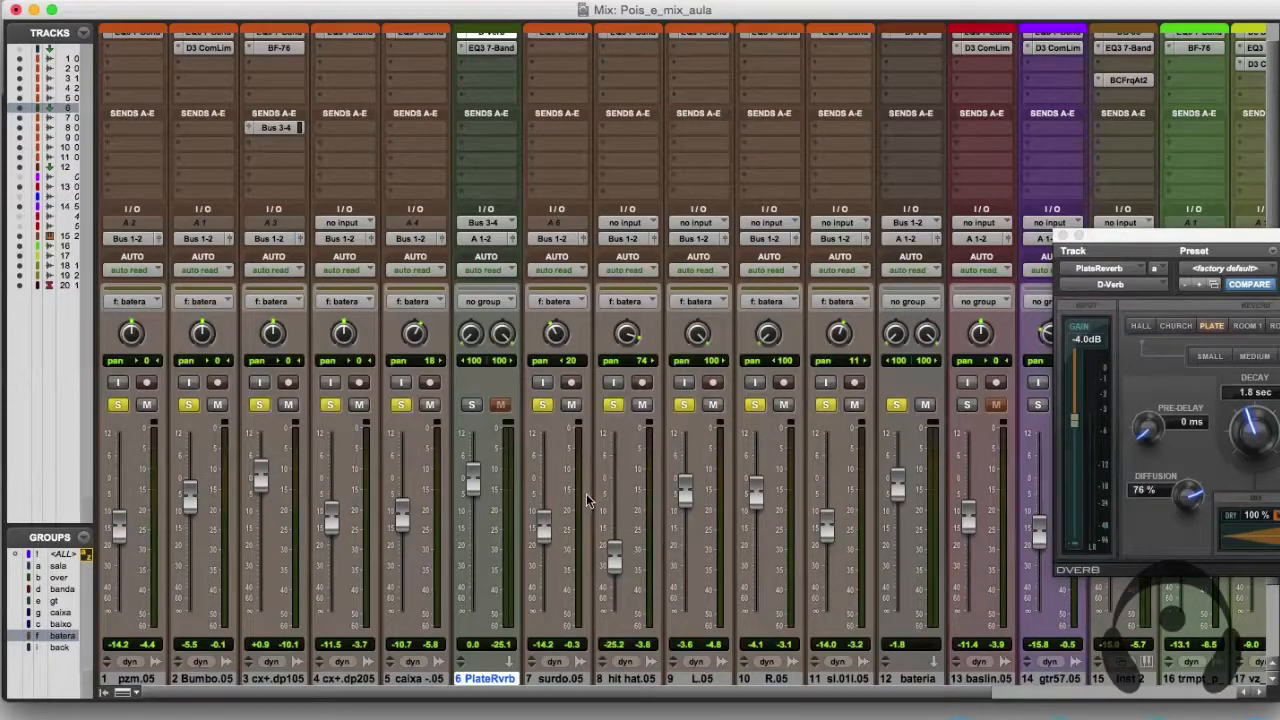
pyautogui.click(473, 406)
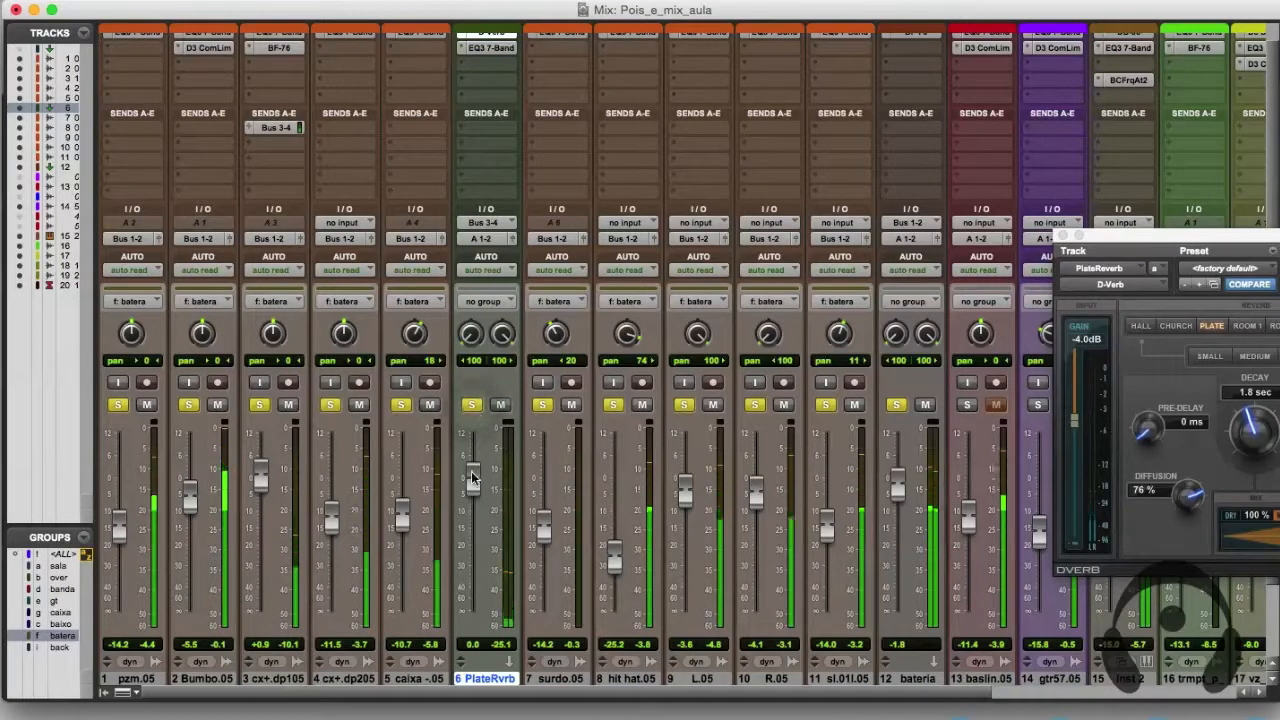
pyautogui.moveTo(472, 478); pyautogui.dragTo(473, 493)
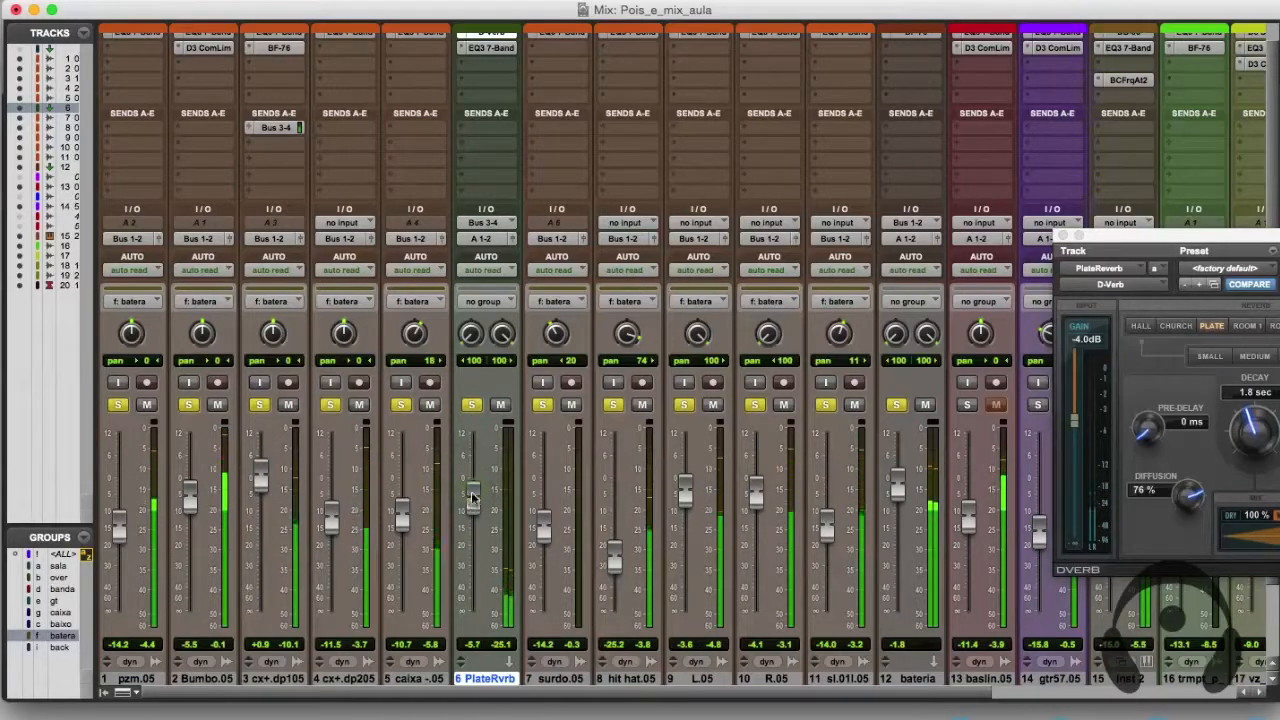
# Switch the D-Verb plate to Medium size with 1.1 sec decay and bring the PlateReverb fader to 0.0 dB.
pyautogui.moveTo(1248, 428); pyautogui.dragTo(1240, 452)
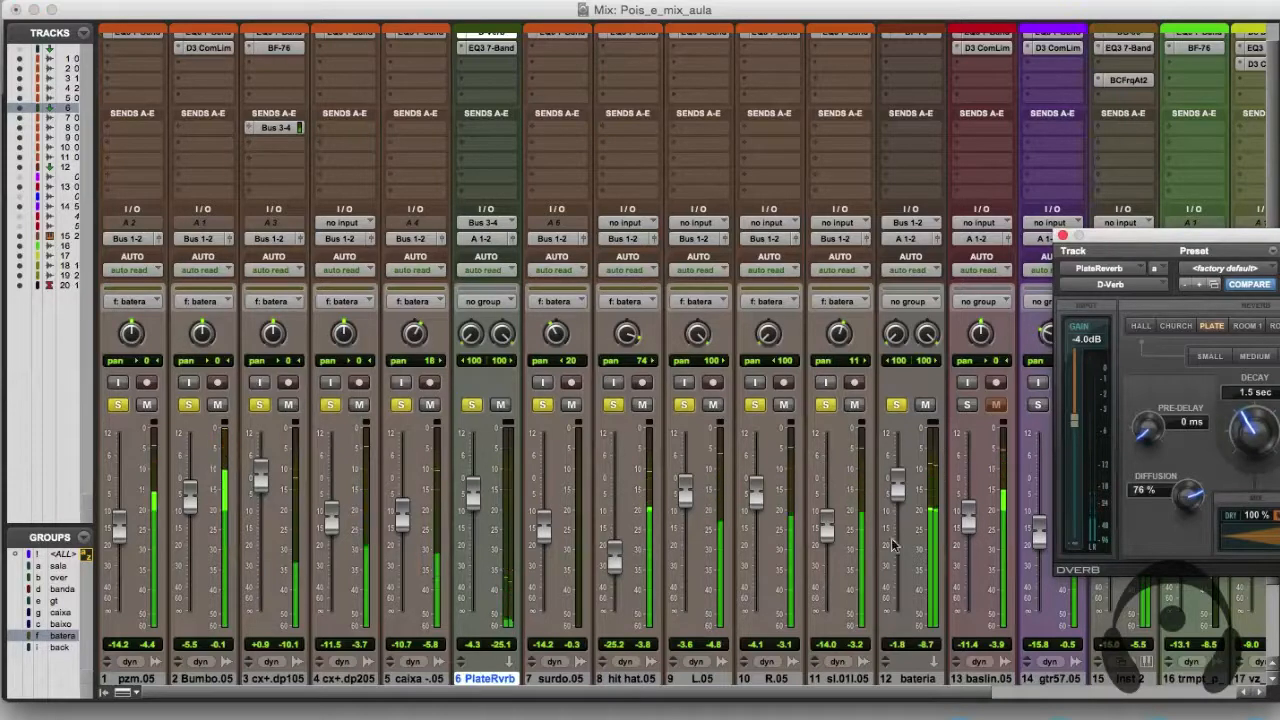
pyautogui.moveTo(476, 510); pyautogui.dragTo(477, 502)
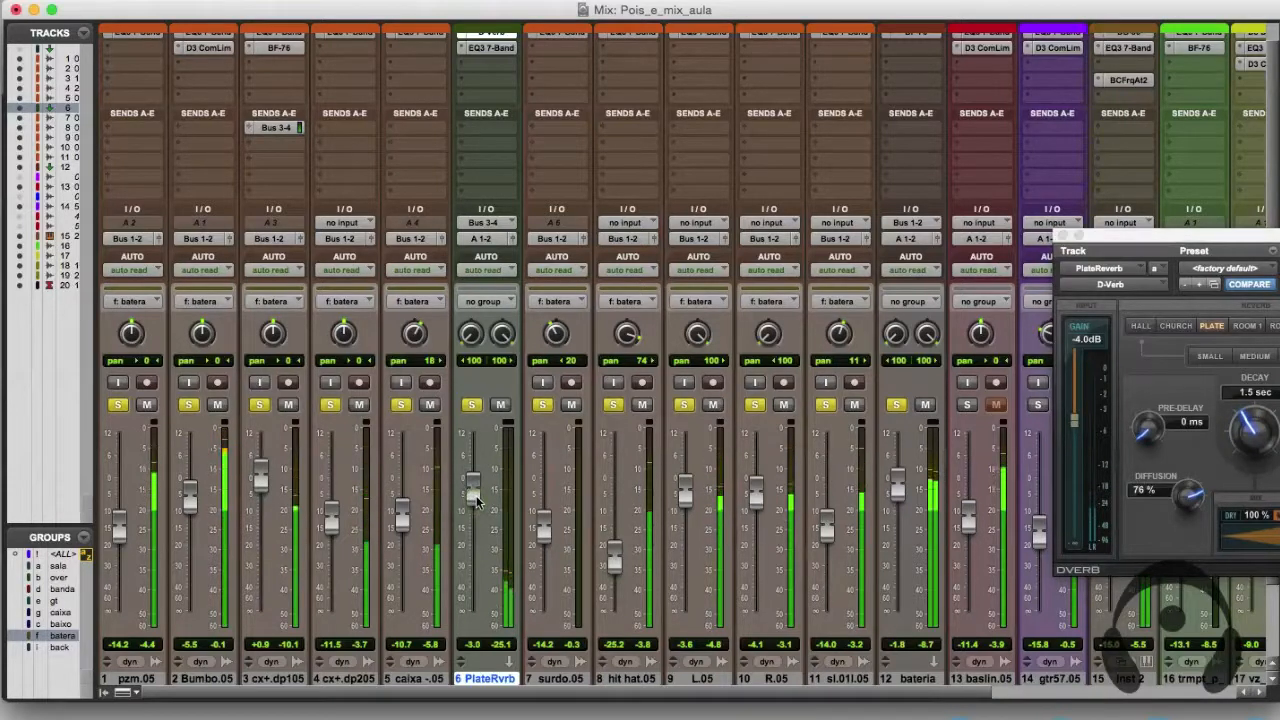
pyautogui.click(1243, 441)
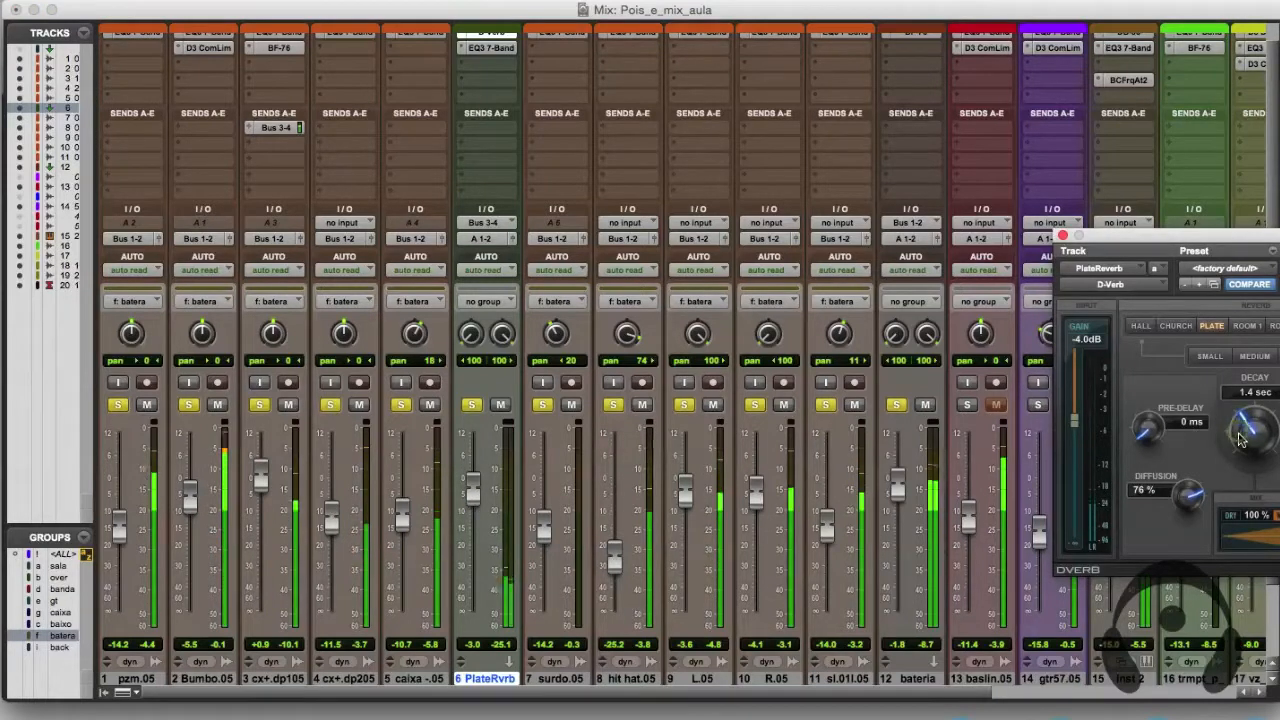
pyautogui.click(1254, 356)
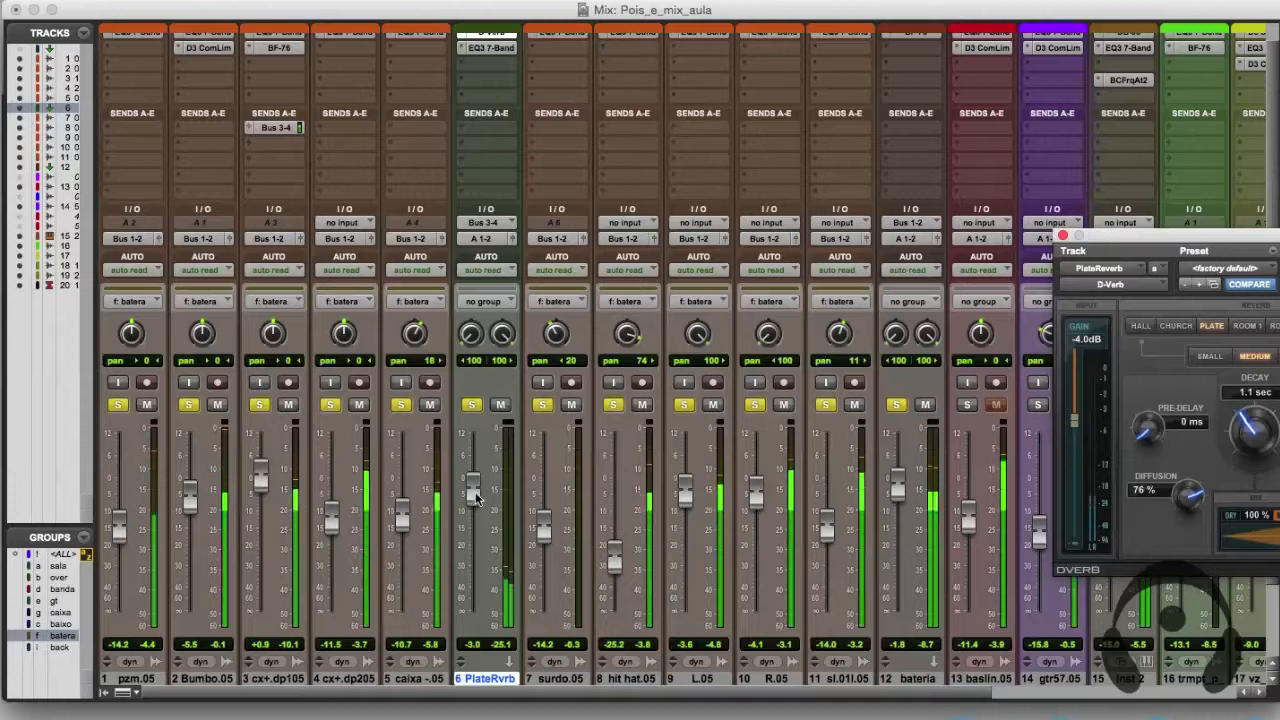
pyautogui.moveTo(477, 500)
pyautogui.mouseDown()
pyautogui.moveTo(477, 472)
pyautogui.moveTo(475, 489)
pyautogui.mouseUp()
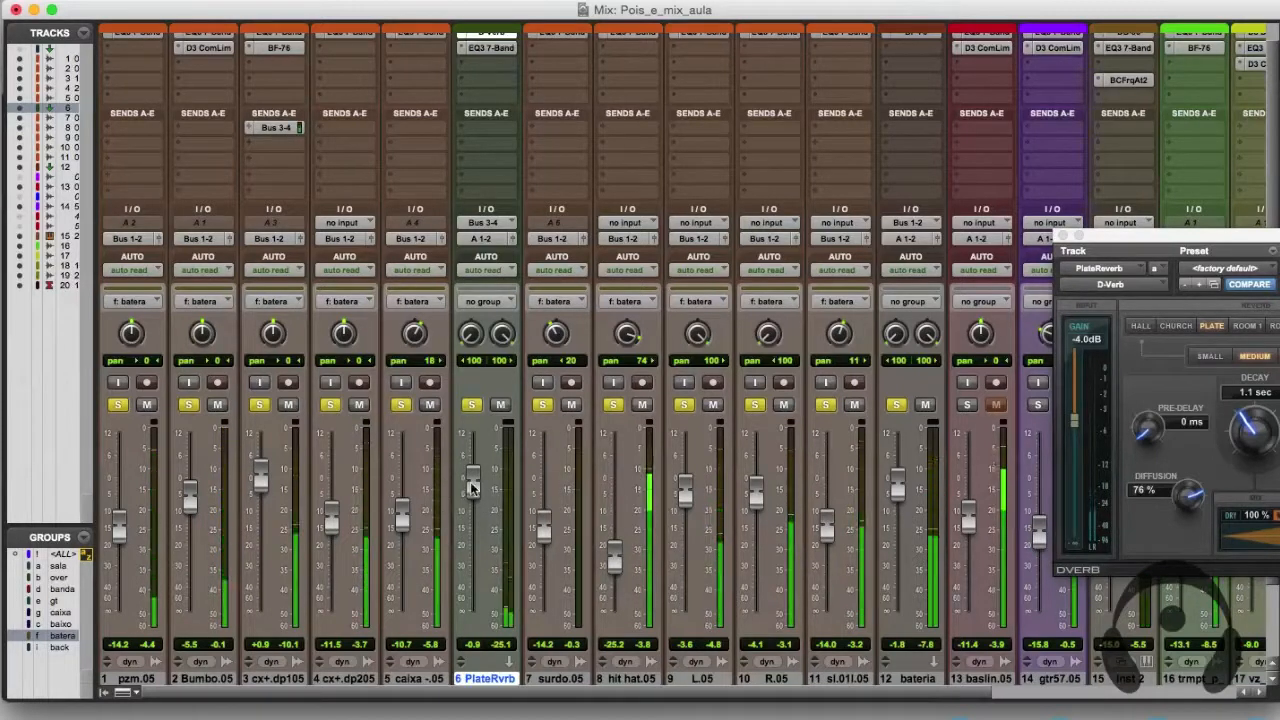
pyautogui.moveTo(471, 489); pyautogui.dragTo(466, 481)
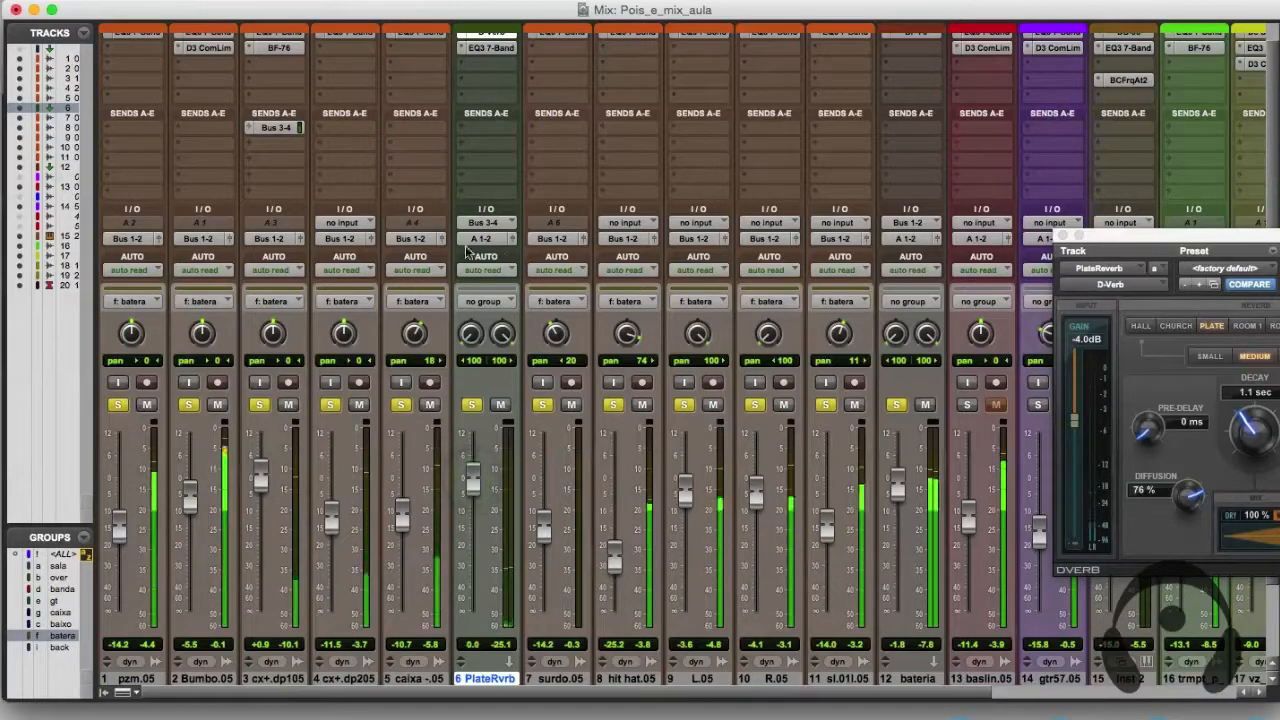
# Set the cx+.dp105 track's Bus 3-4 send to -1.1 dB with the D-Verb decay at 983 ms.
pyautogui.click(276, 127)
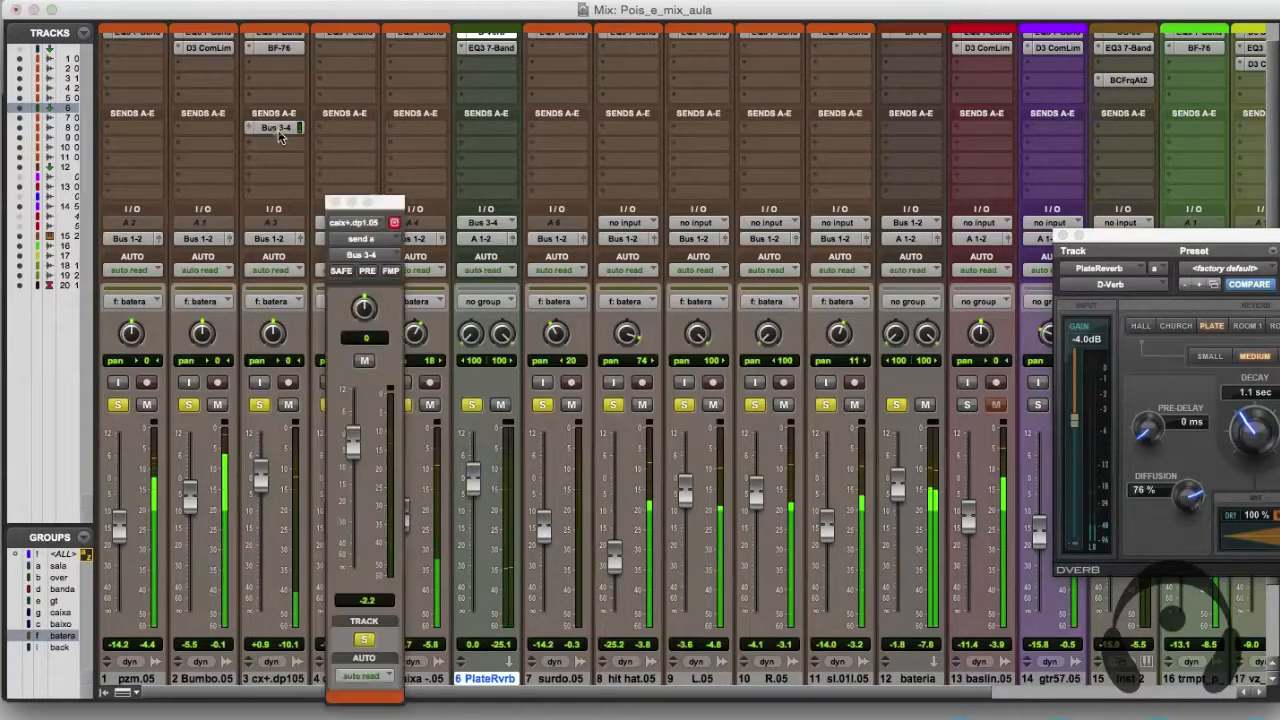
pyautogui.moveTo(355, 444); pyautogui.dragTo(351, 456)
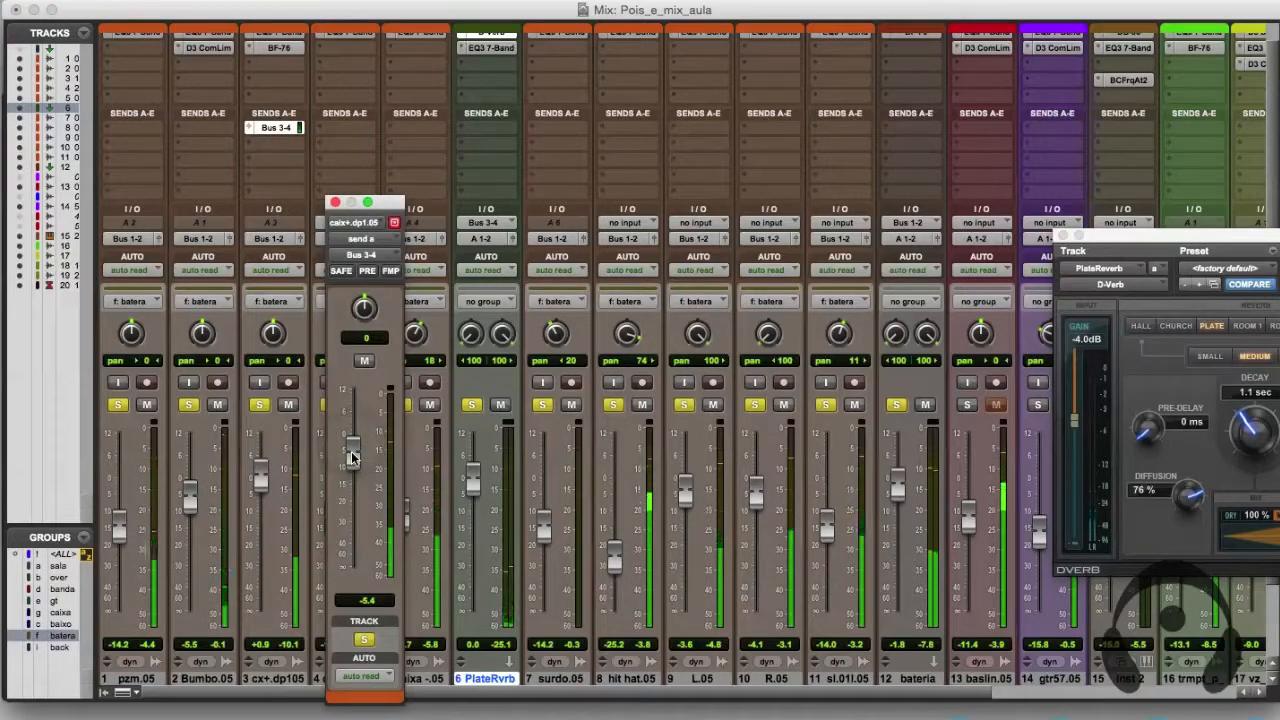
pyautogui.moveTo(351, 455); pyautogui.dragTo(350, 430)
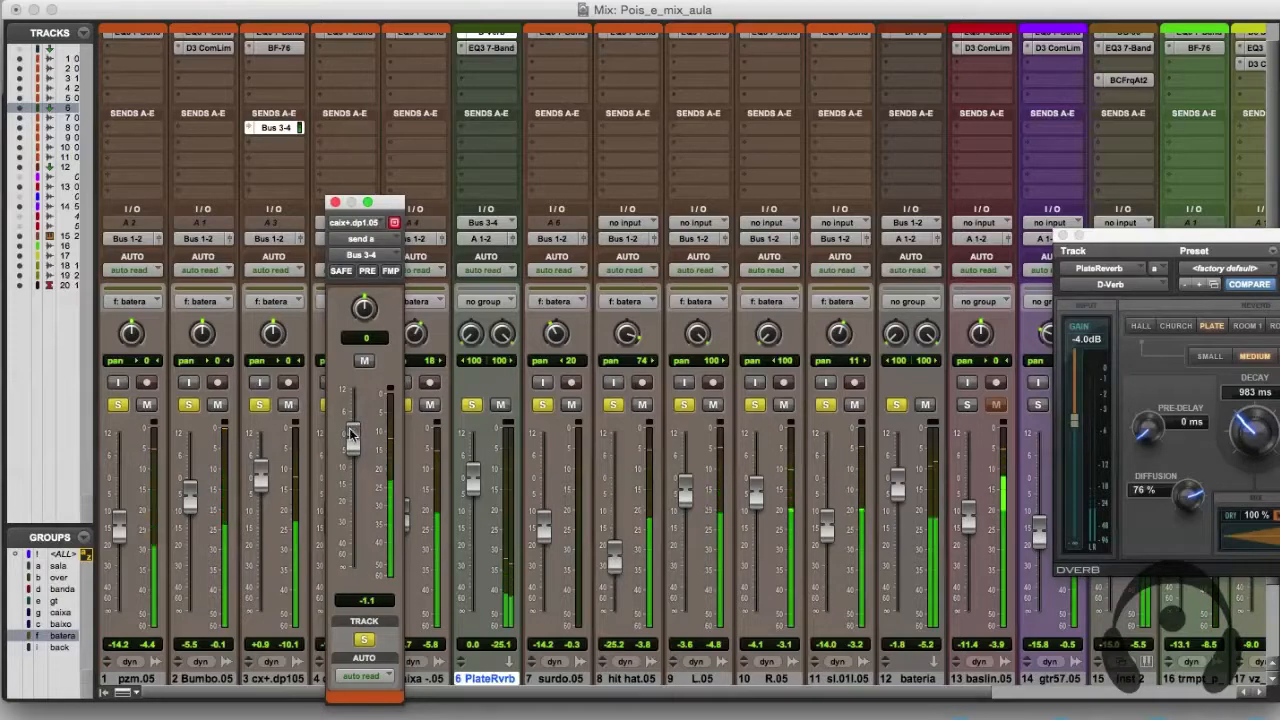
pyautogui.click(336, 203)
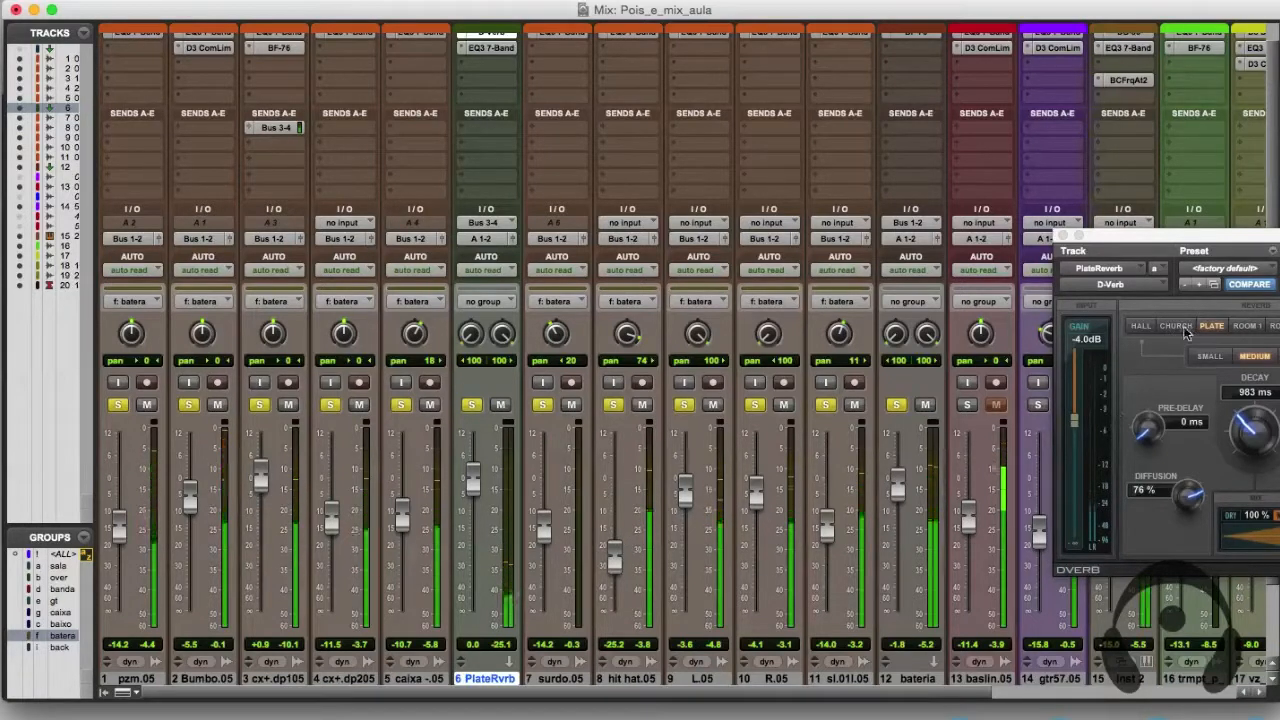
# Try the D-Verb Hall algorithm with 3.8 sec decay and the cx+.dp105 send lowered to -10.7 dB.
pyautogui.click(1140, 327)
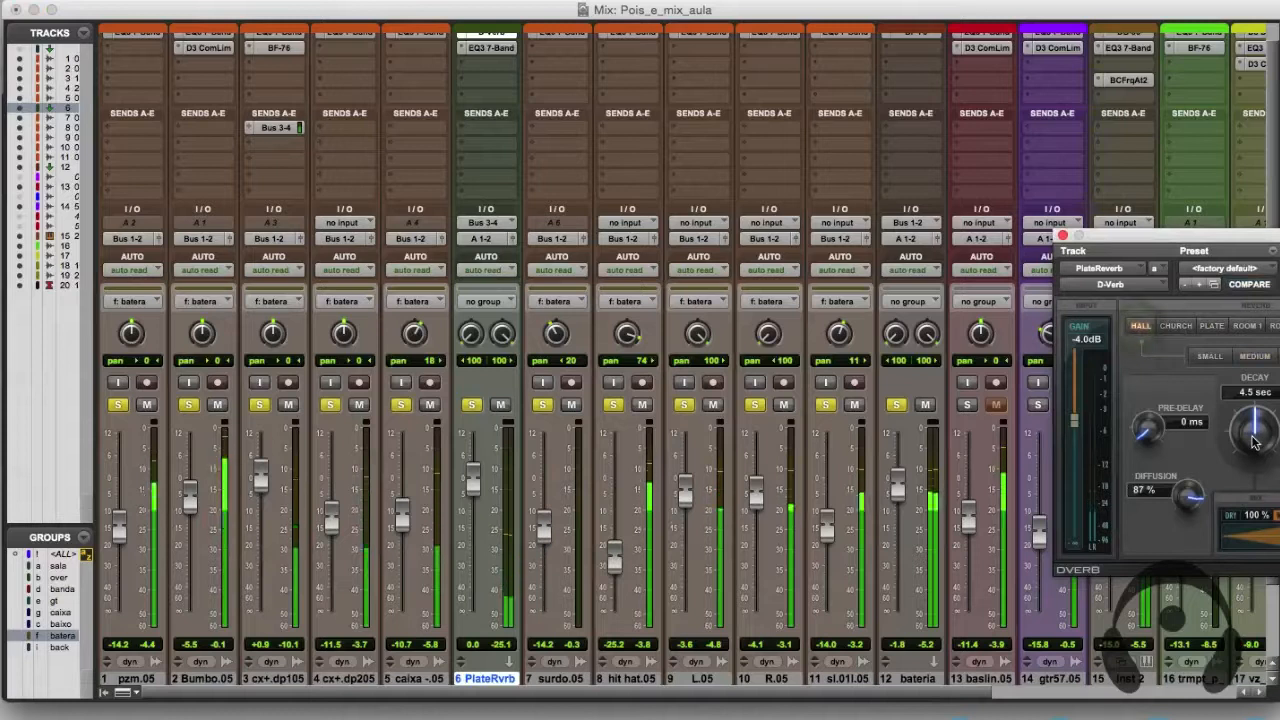
pyautogui.moveTo(1255, 442); pyautogui.dragTo(1249, 443)
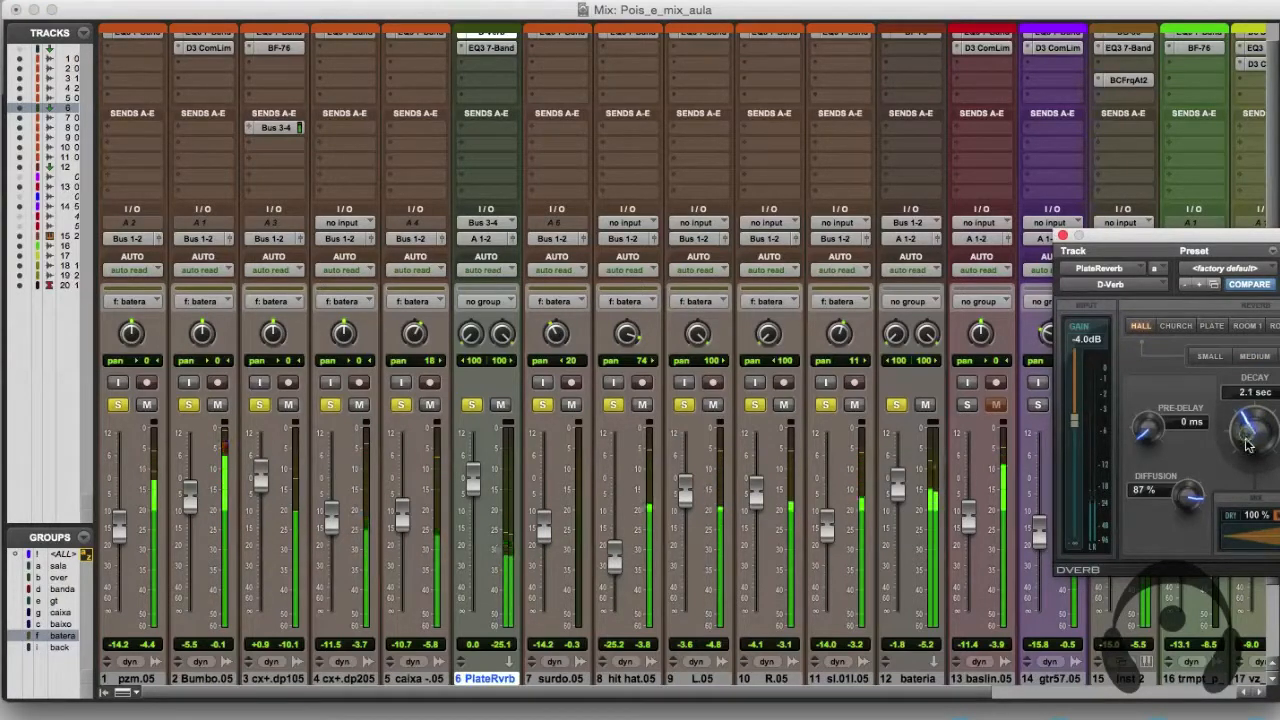
pyautogui.click(275, 127)
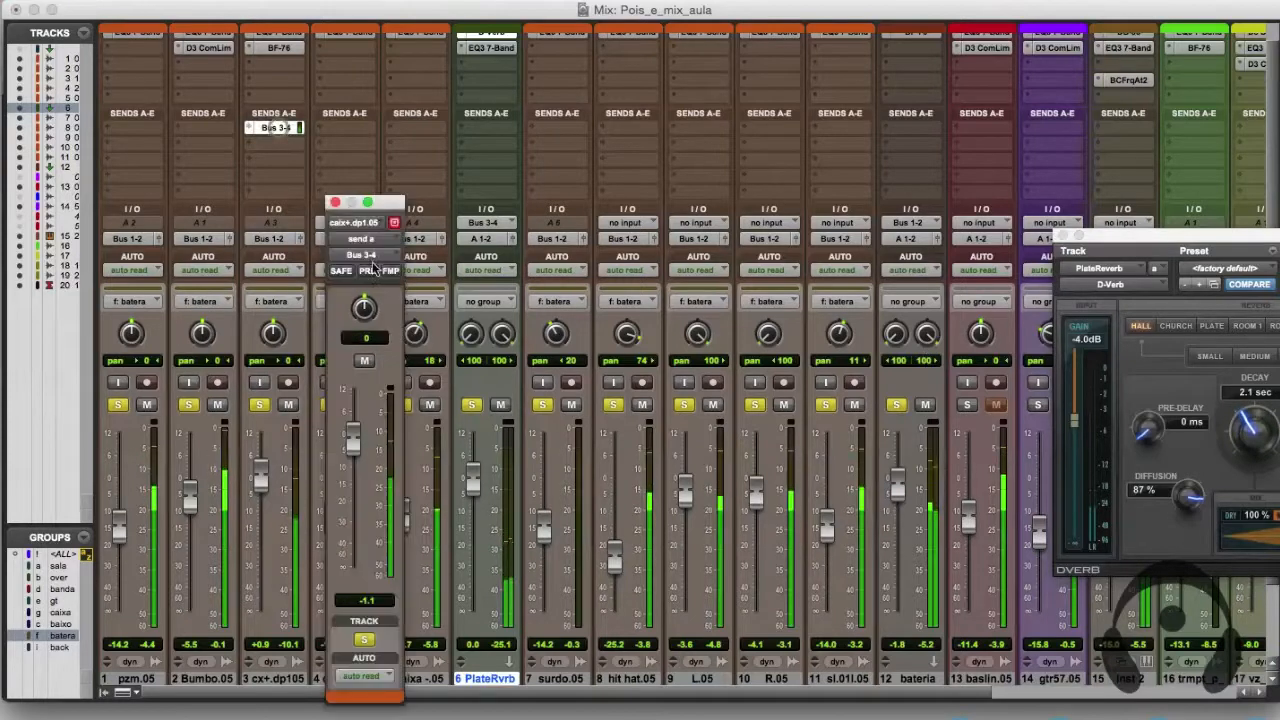
pyautogui.moveTo(353, 447); pyautogui.dragTo(353, 466)
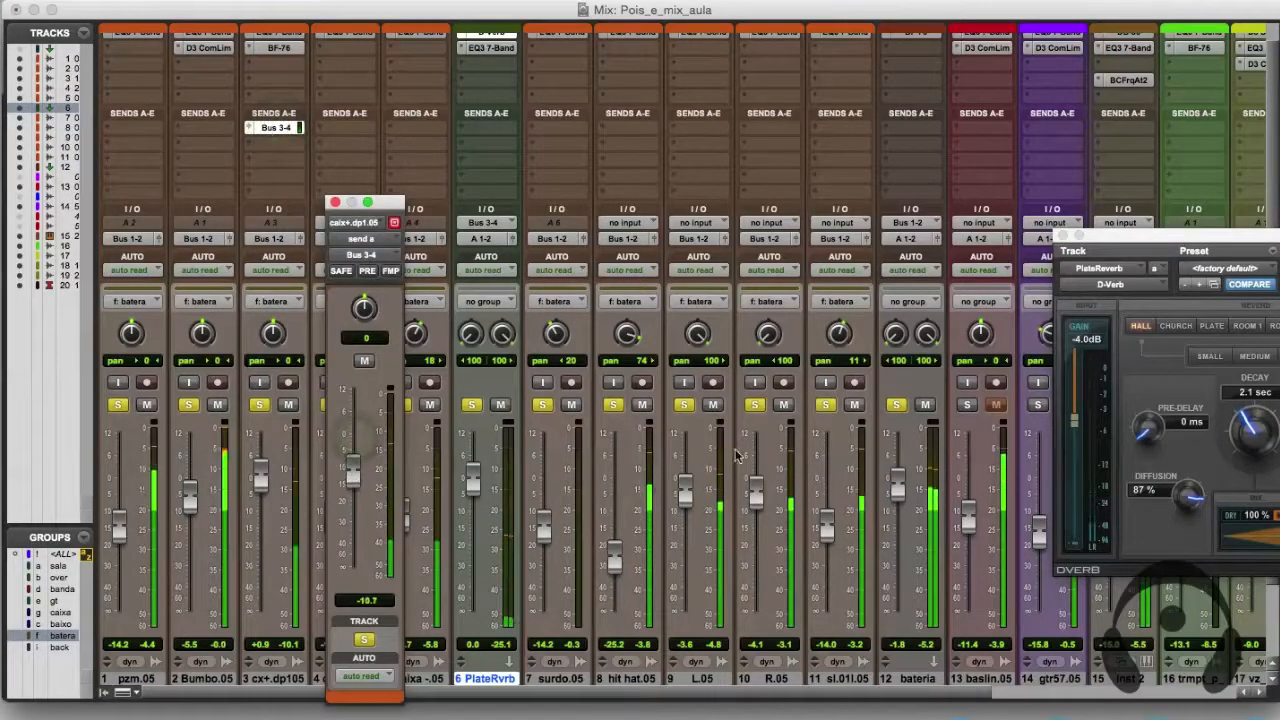
pyautogui.moveTo(1253, 440); pyautogui.dragTo(1253, 413)
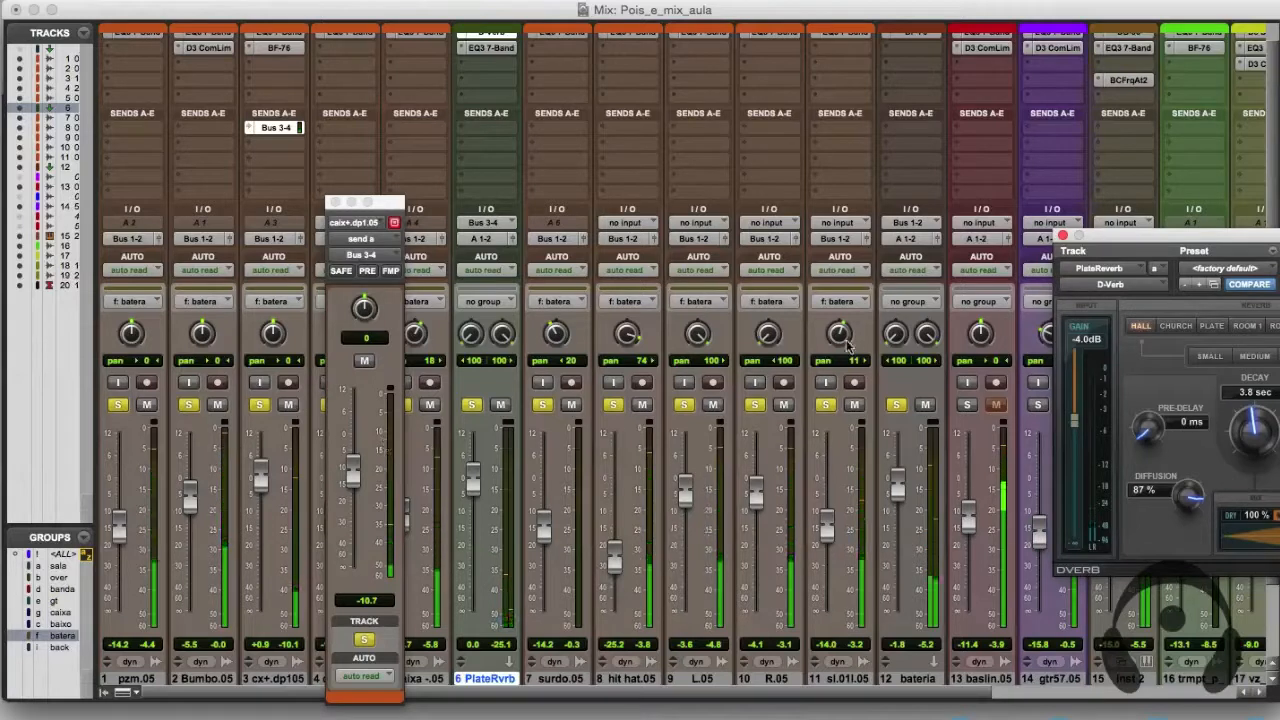
# Return D-Verb to the Plate algorithm and set the cx+.dp105 Bus 3-4 send to about -7.8 dB.
pyautogui.click(1211, 325)
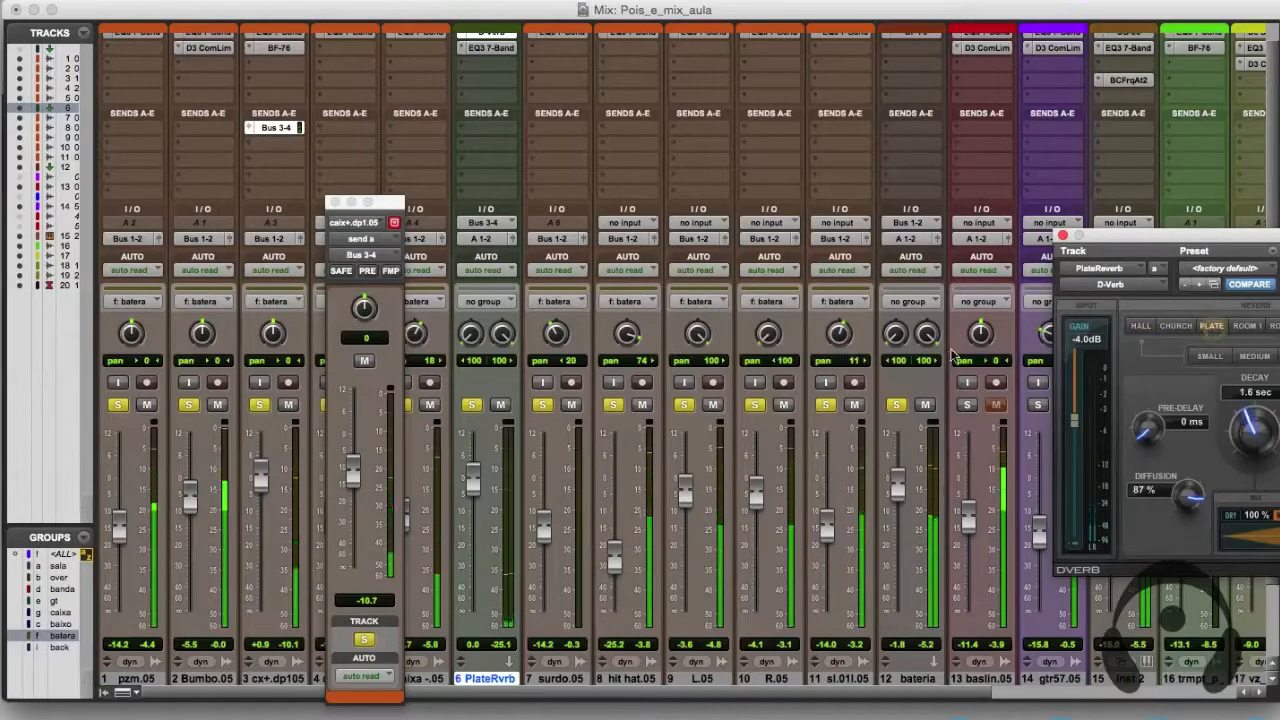
pyautogui.moveTo(355, 483); pyautogui.dragTo(358, 465)
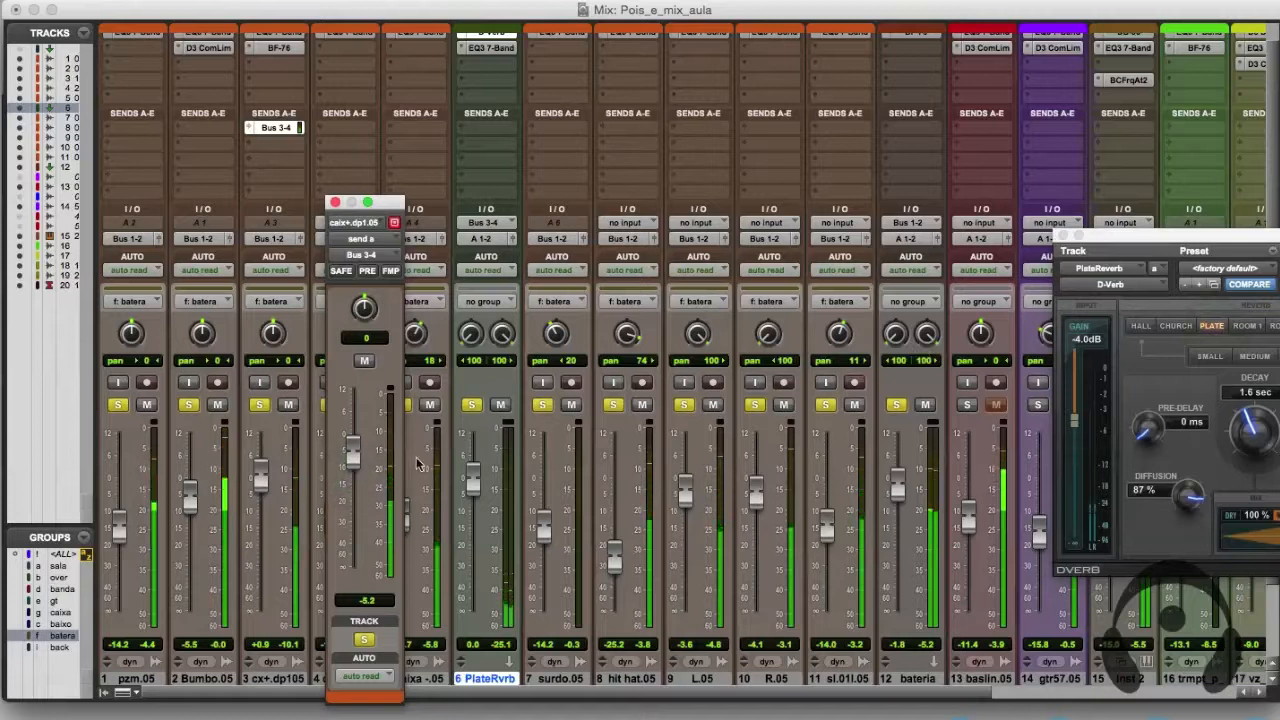
pyautogui.press('super+equal')
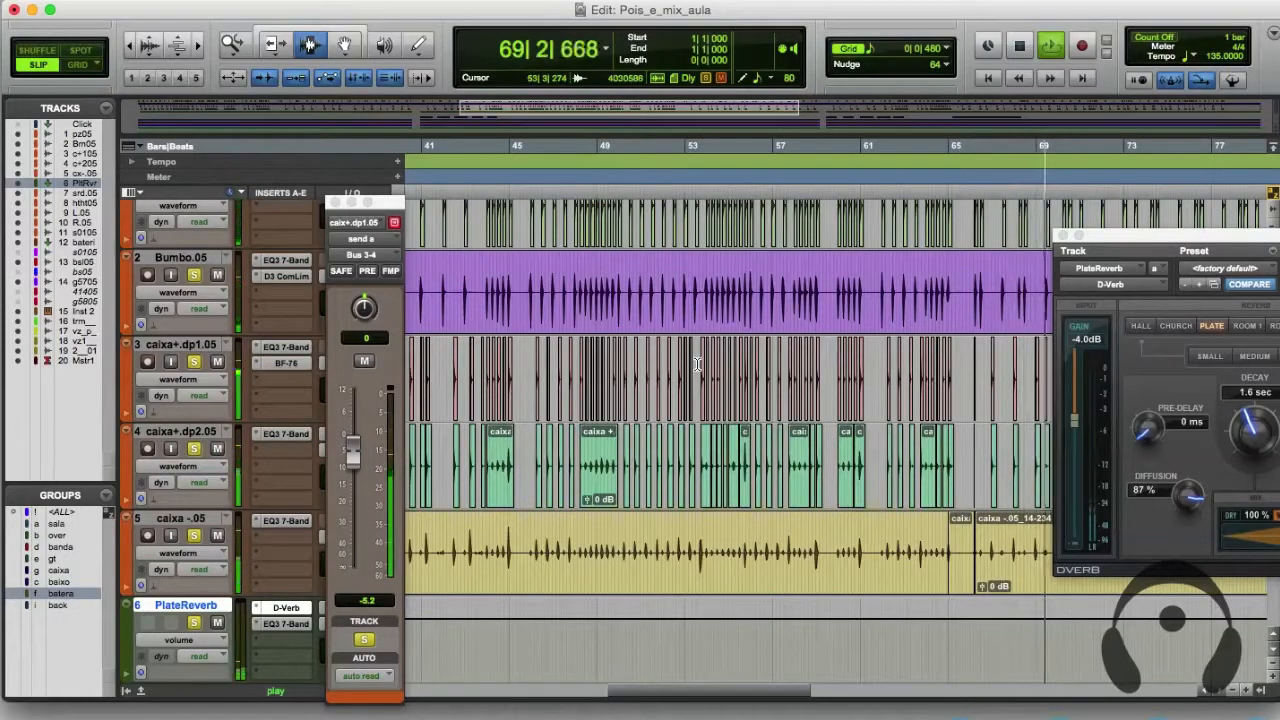
pyautogui.press('super+equal')
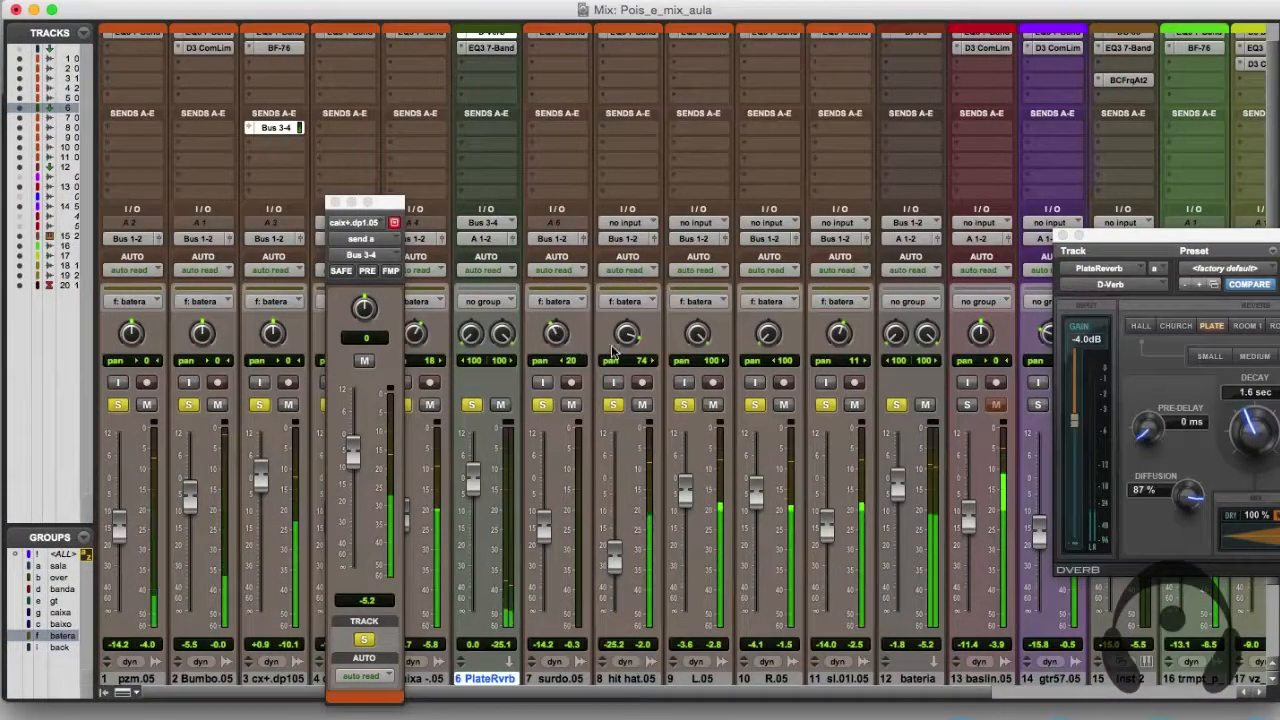
pyautogui.moveTo(358, 446); pyautogui.dragTo(355, 460)
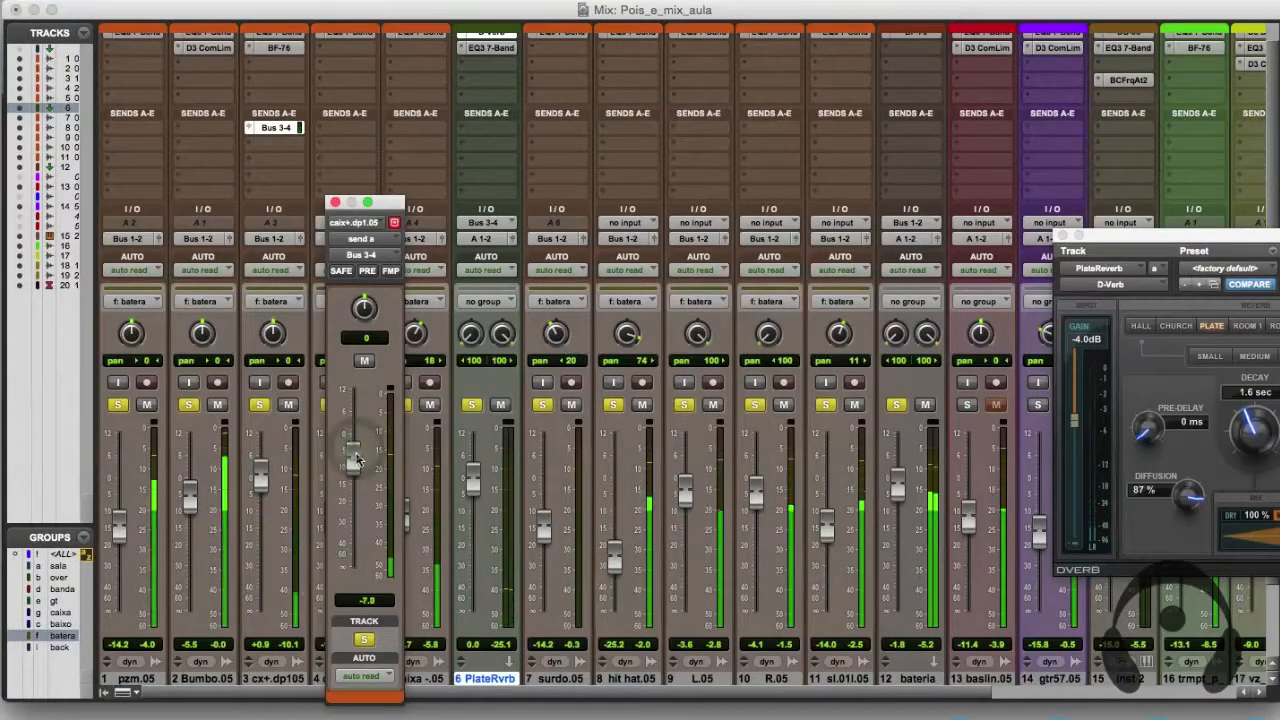
pyautogui.click(335, 203)
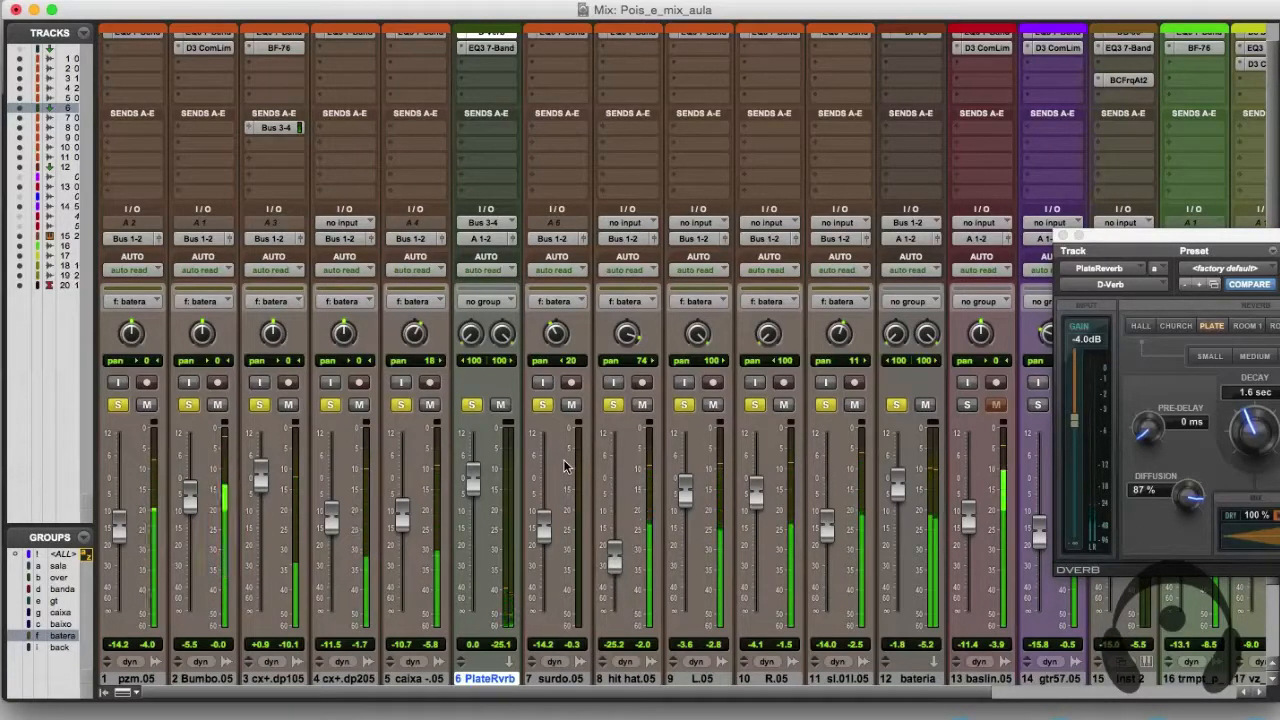
# Play the session in the Edit window from the first surdo clip, around bar 35.
pyautogui.press('super+equal')
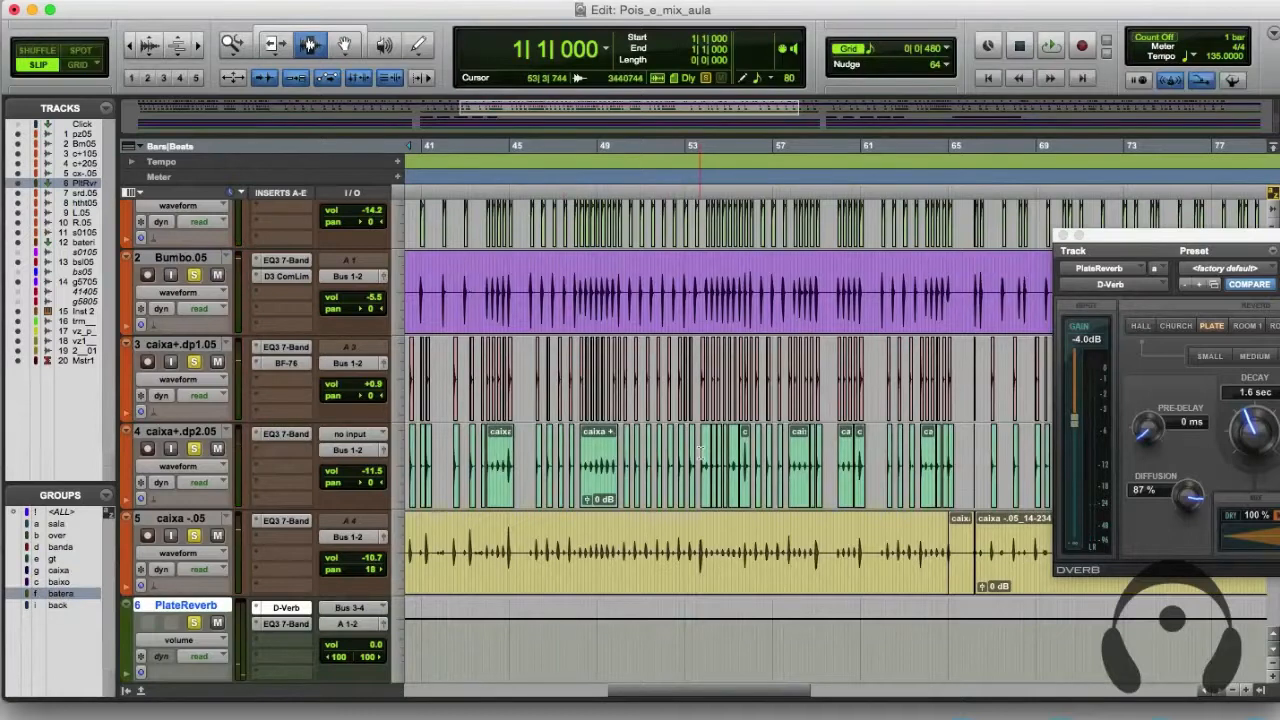
pyautogui.scroll(-1, 700, 454)
pyautogui.moveTo(637, 692); pyautogui.dragTo(546, 692)
pyautogui.press('space')
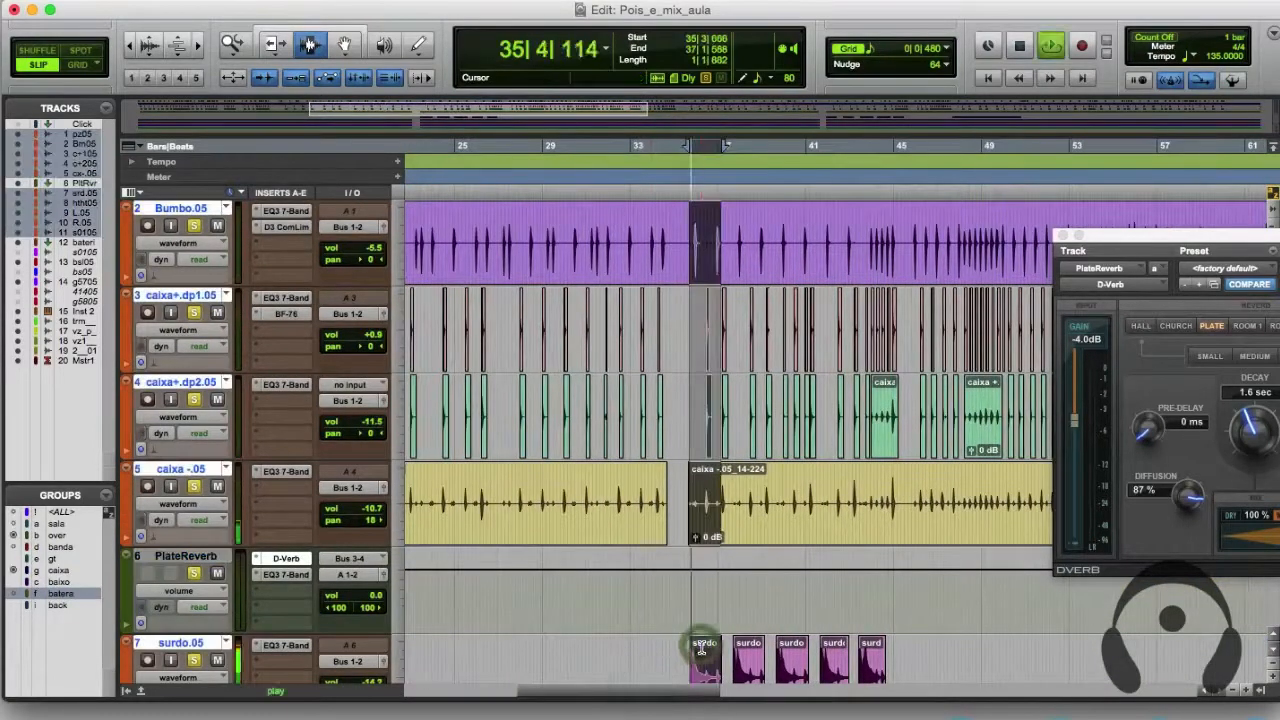
# Add a Bus 3-4 send to the surdo.05 track in the Mix window and raise its level to +0.4 dB.
pyautogui.press('super+equal')
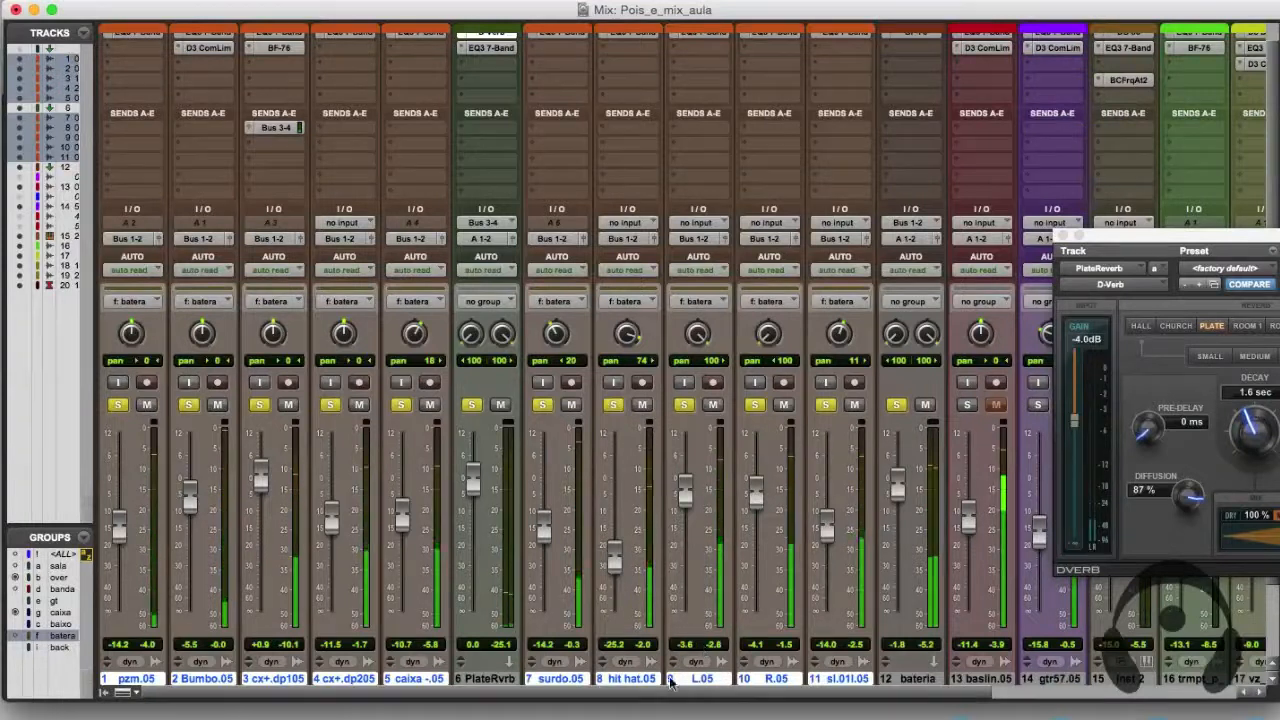
pyautogui.click(569, 127)
pyautogui.moveTo(581, 179)
pyautogui.click(696, 200)
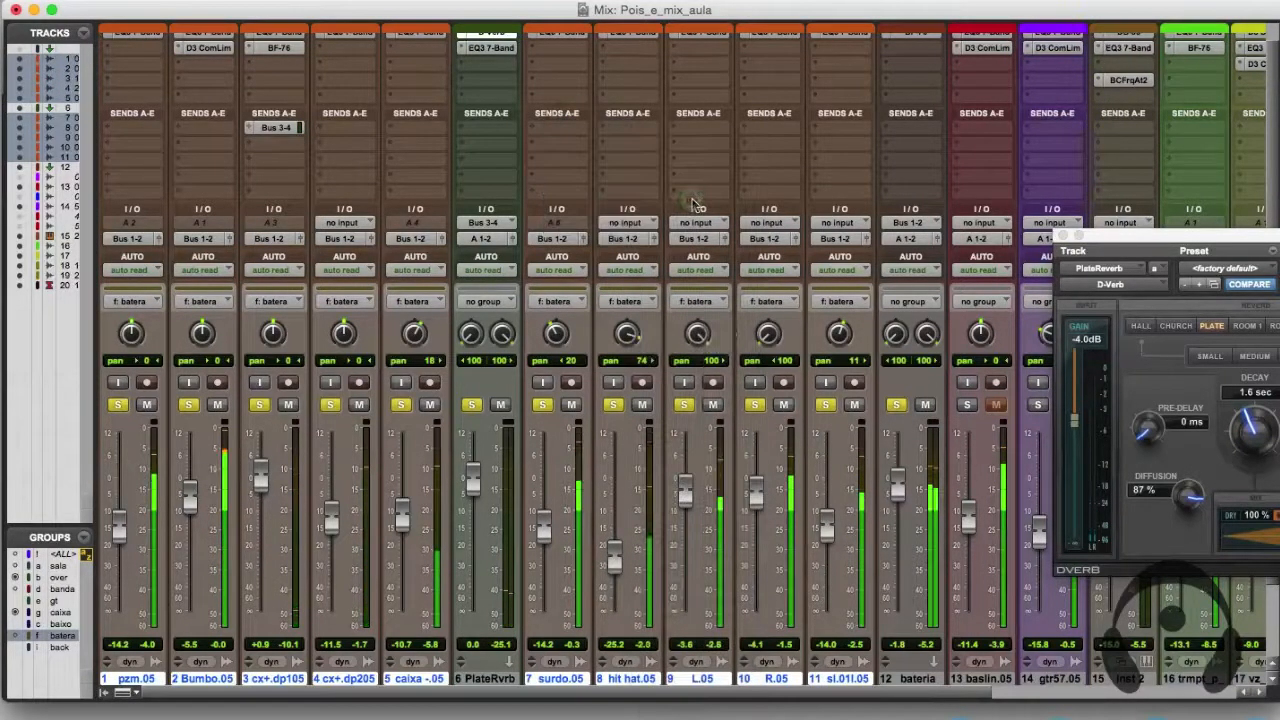
pyautogui.moveTo(355, 572); pyautogui.dragTo(377, 439)
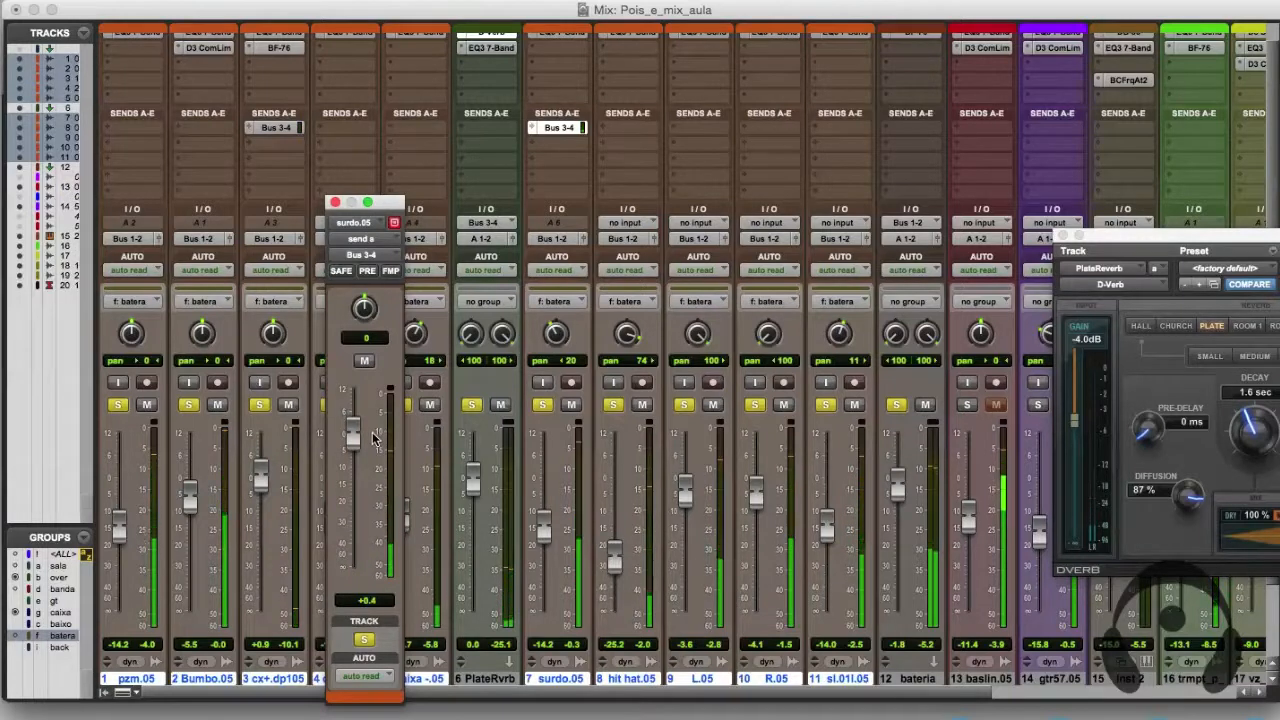
pyautogui.click(890, 675)
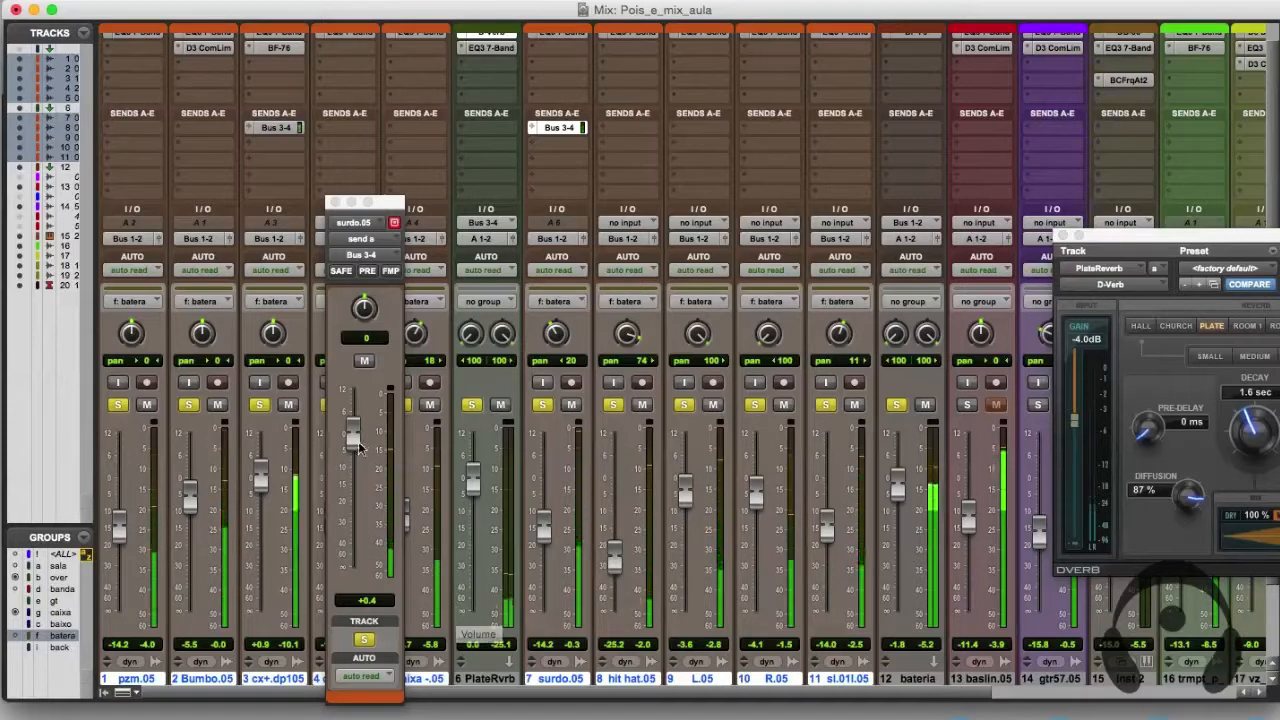
# Raise the surdo.05 Bus 3-4 send to +2.3 dB and compare the drums with the PlateReverb aux soloed and unsoloed.
pyautogui.moveTo(360, 448); pyautogui.dragTo(357, 440)
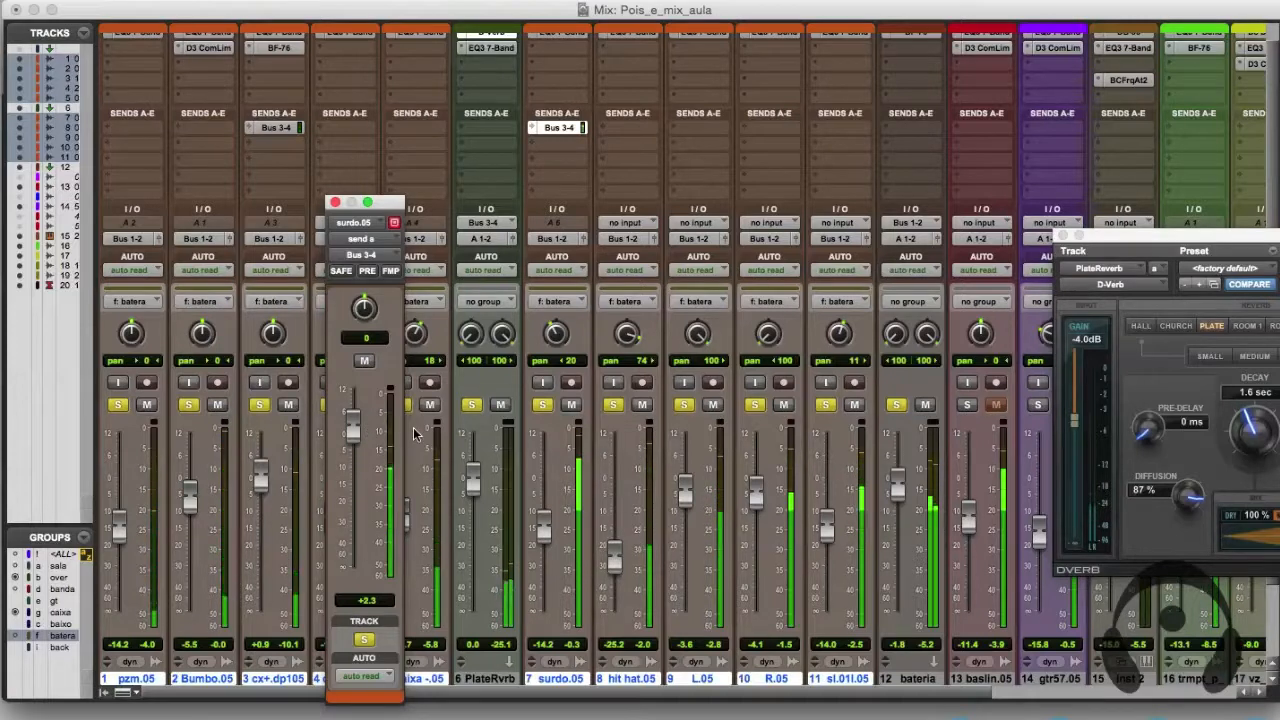
pyautogui.click(472, 406)
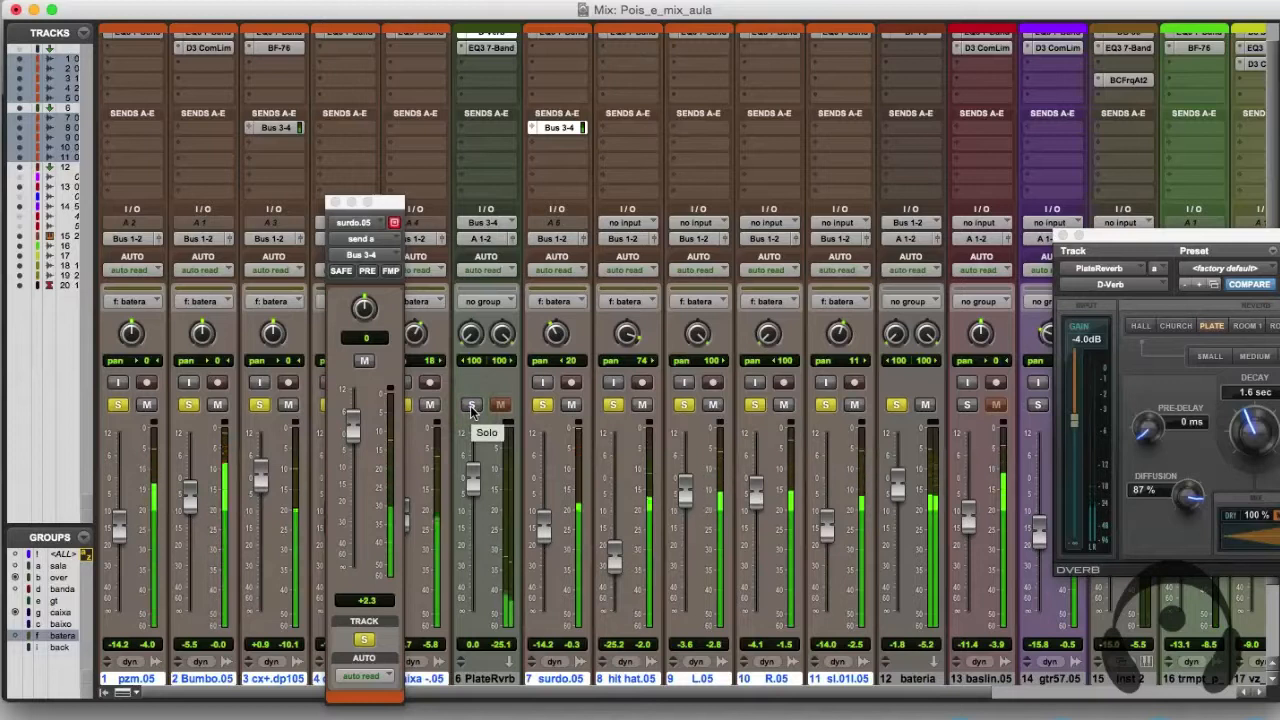
pyautogui.click(472, 406)
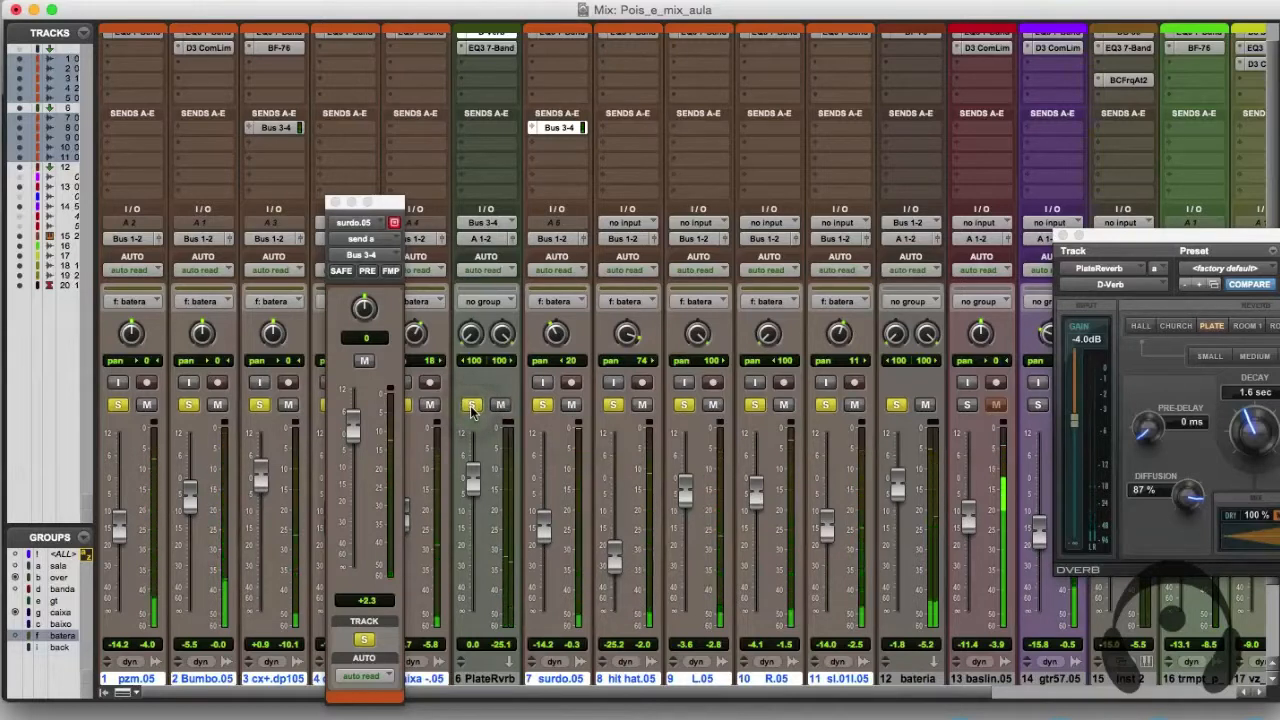
pyautogui.click(472, 406)
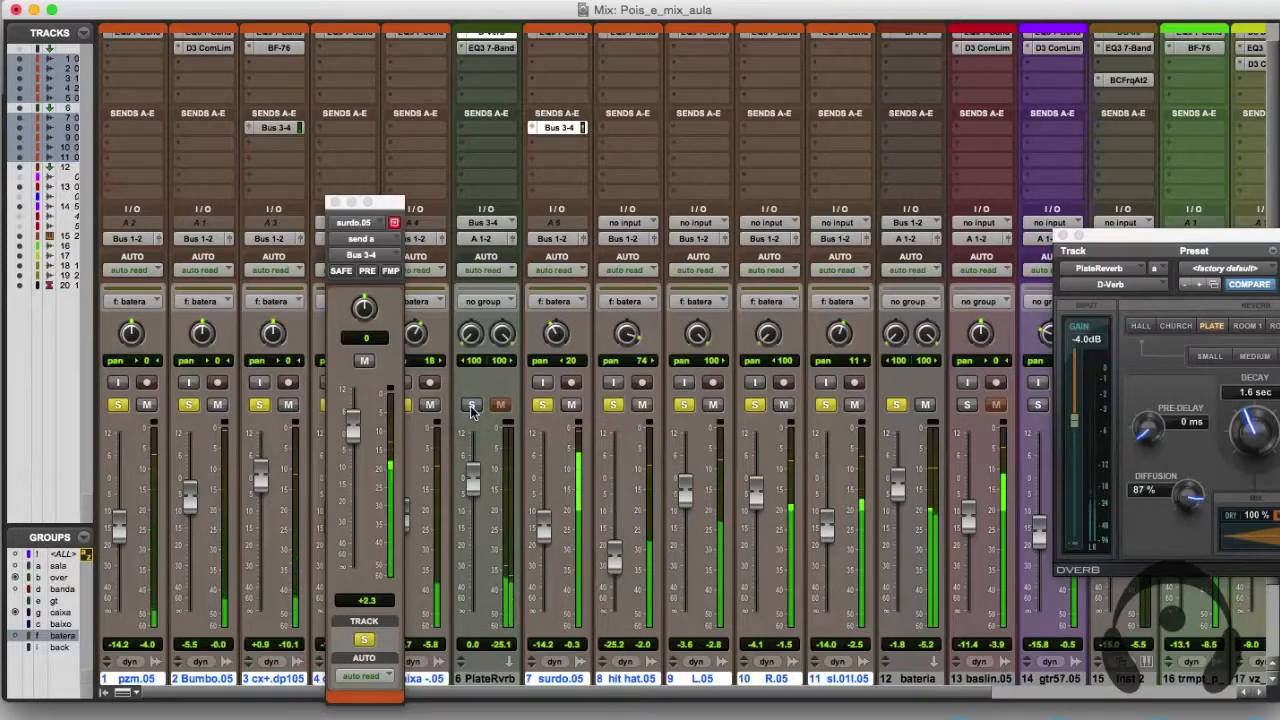
pyautogui.click(472, 406)
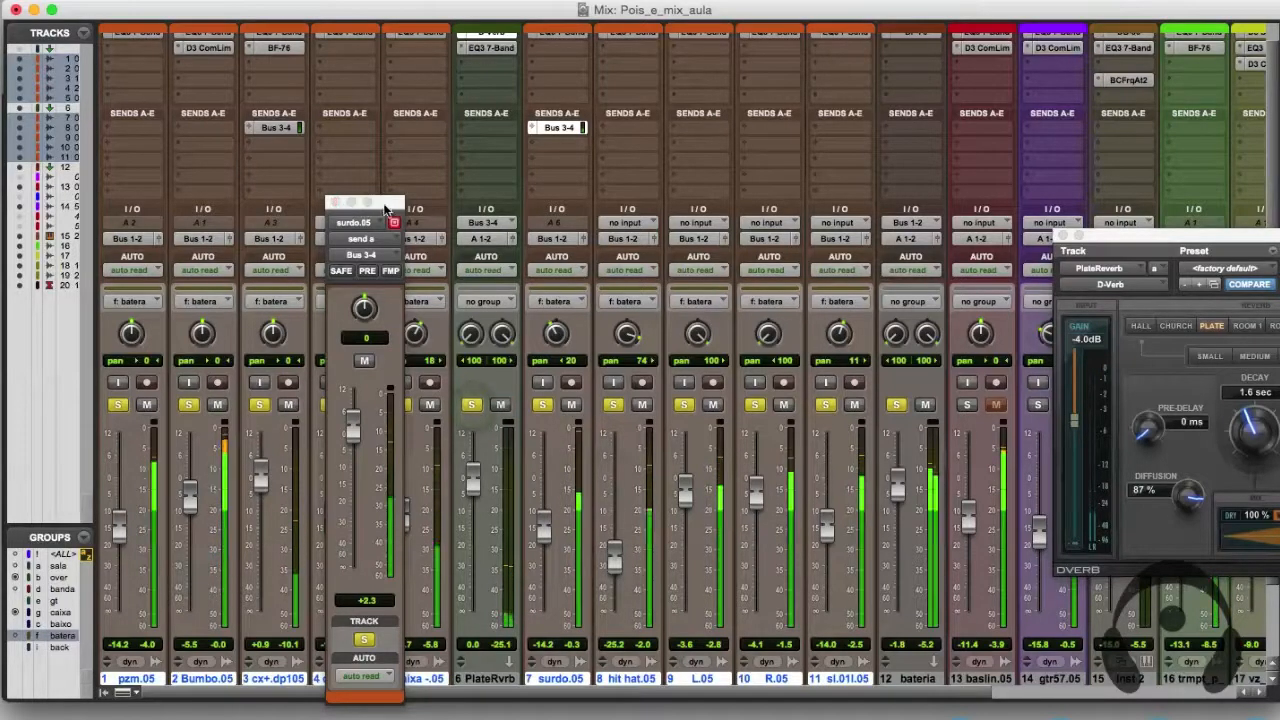
pyautogui.moveTo(362, 212); pyautogui.dragTo(587, 212)
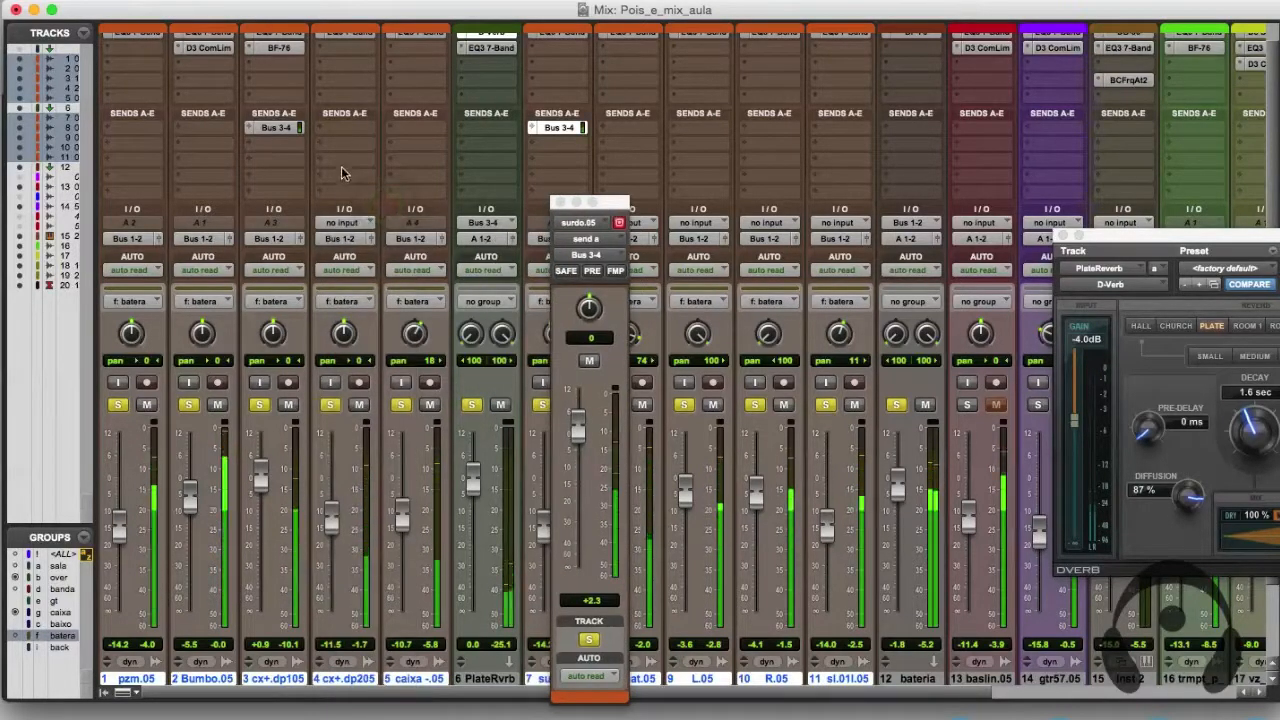
# Move the Bus 3-4 send from cx+.dp105 to cx+.dp205 and raise its level to +5.5 dB.
pyautogui.click(274, 127)
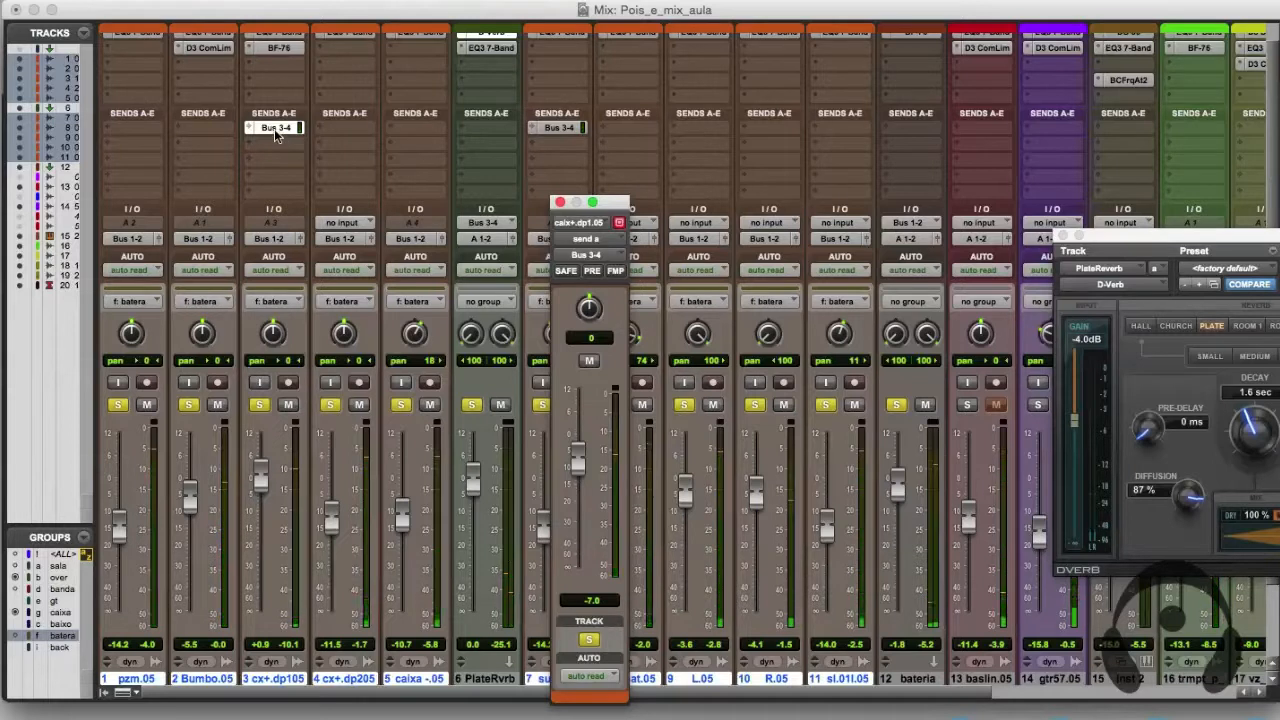
pyautogui.moveTo(276, 135); pyautogui.dragTo(351, 136)
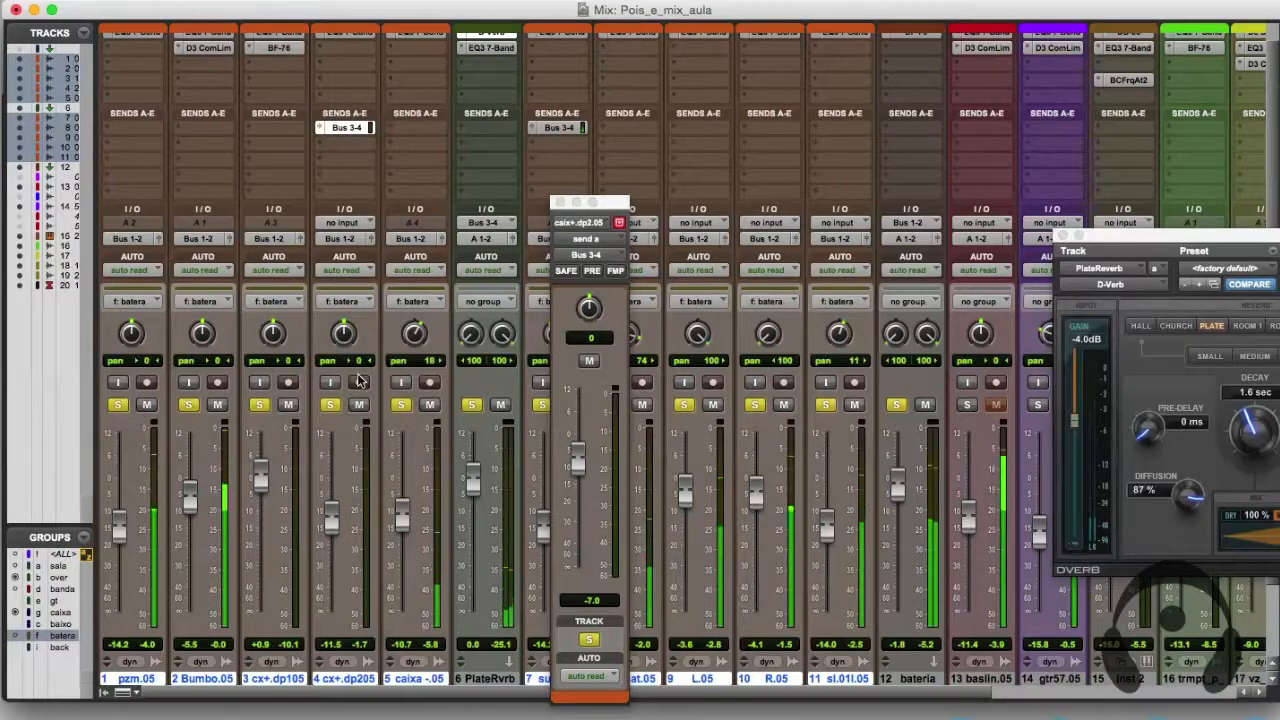
pyautogui.click(350, 129)
pyautogui.click(350, 129)
pyautogui.moveTo(577, 455); pyautogui.dragTo(579, 418)
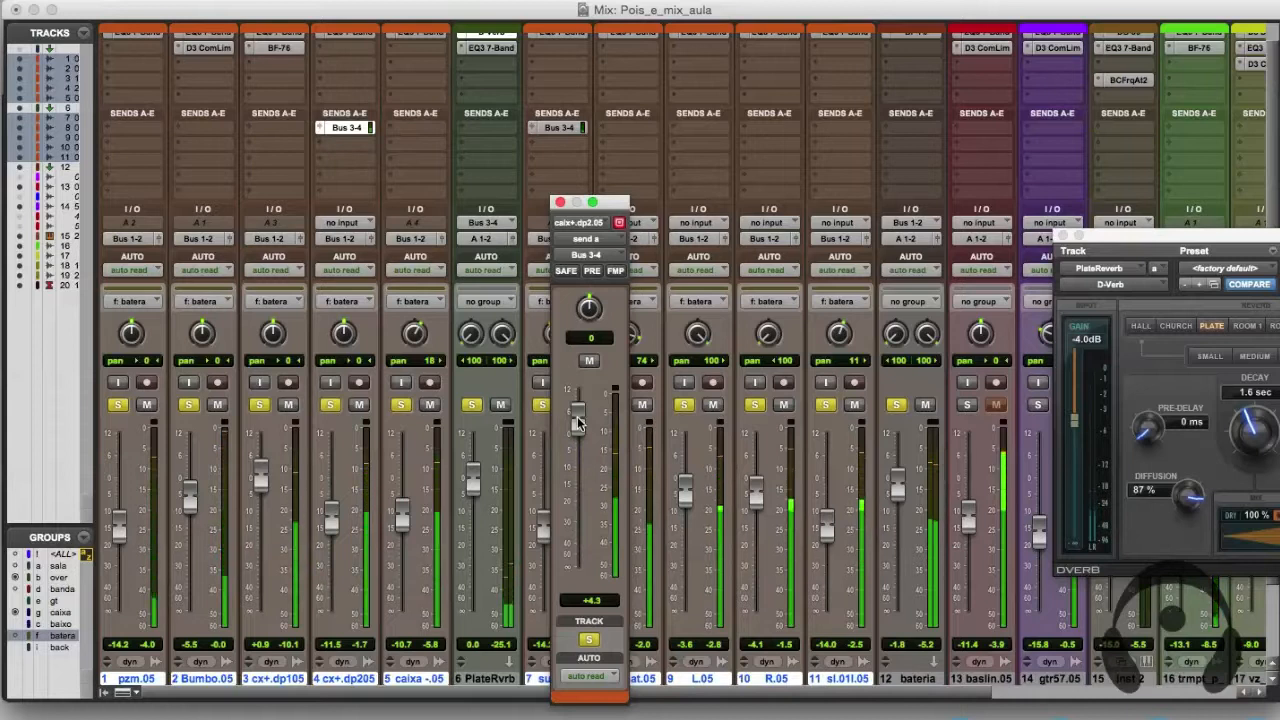
pyautogui.moveTo(579, 424); pyautogui.dragTo(578, 419)
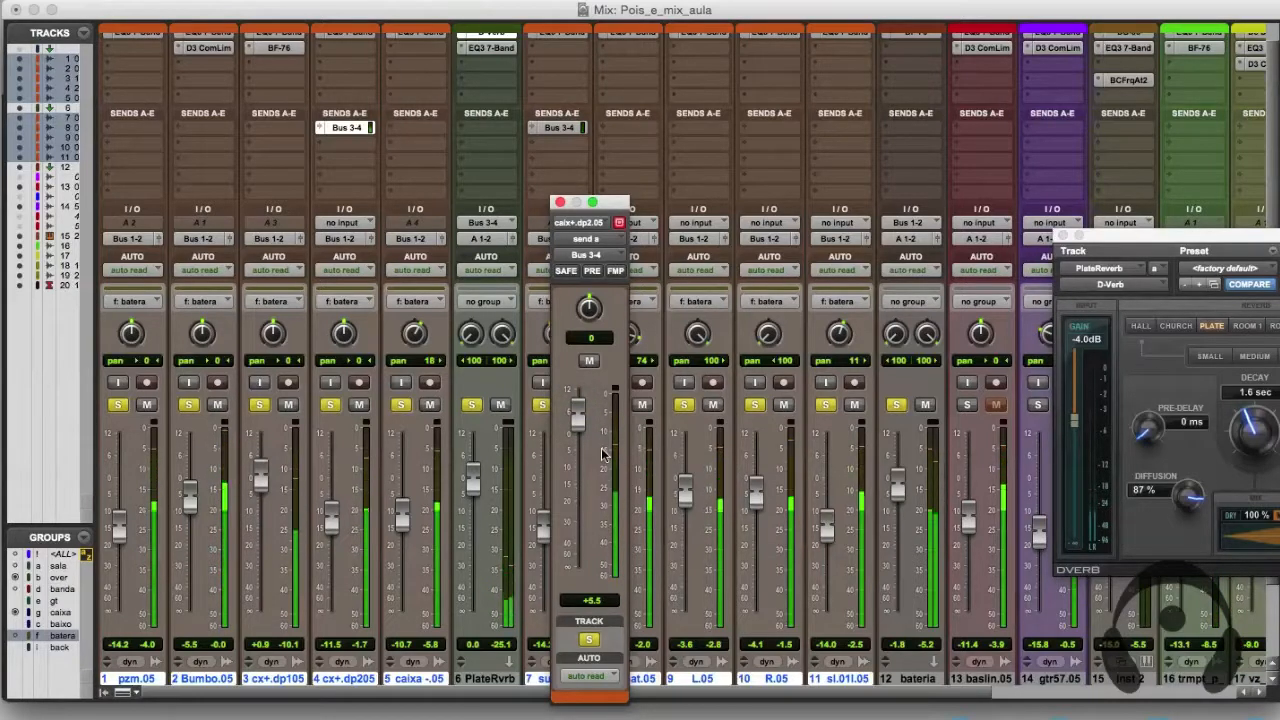
# Set the surdo.05 Bus 3-4 send level to +0.4 dB and close its send window.
pyautogui.click(566, 127)
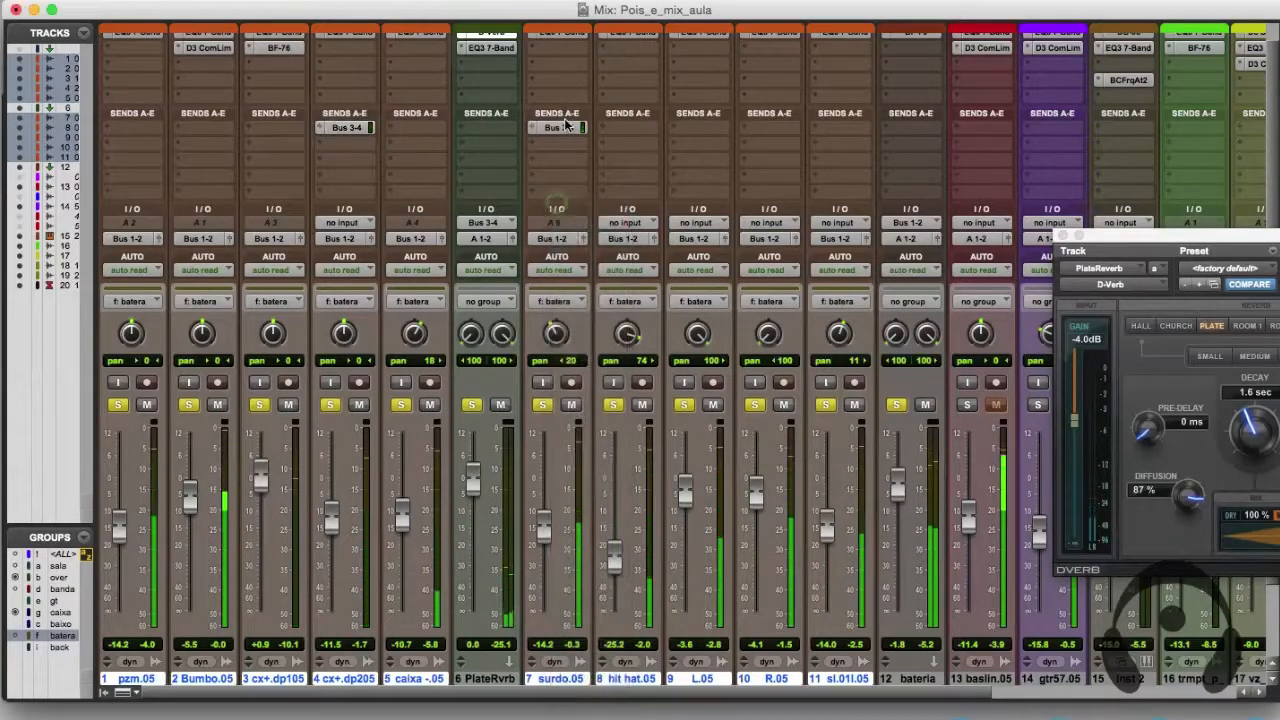
pyautogui.click(566, 127)
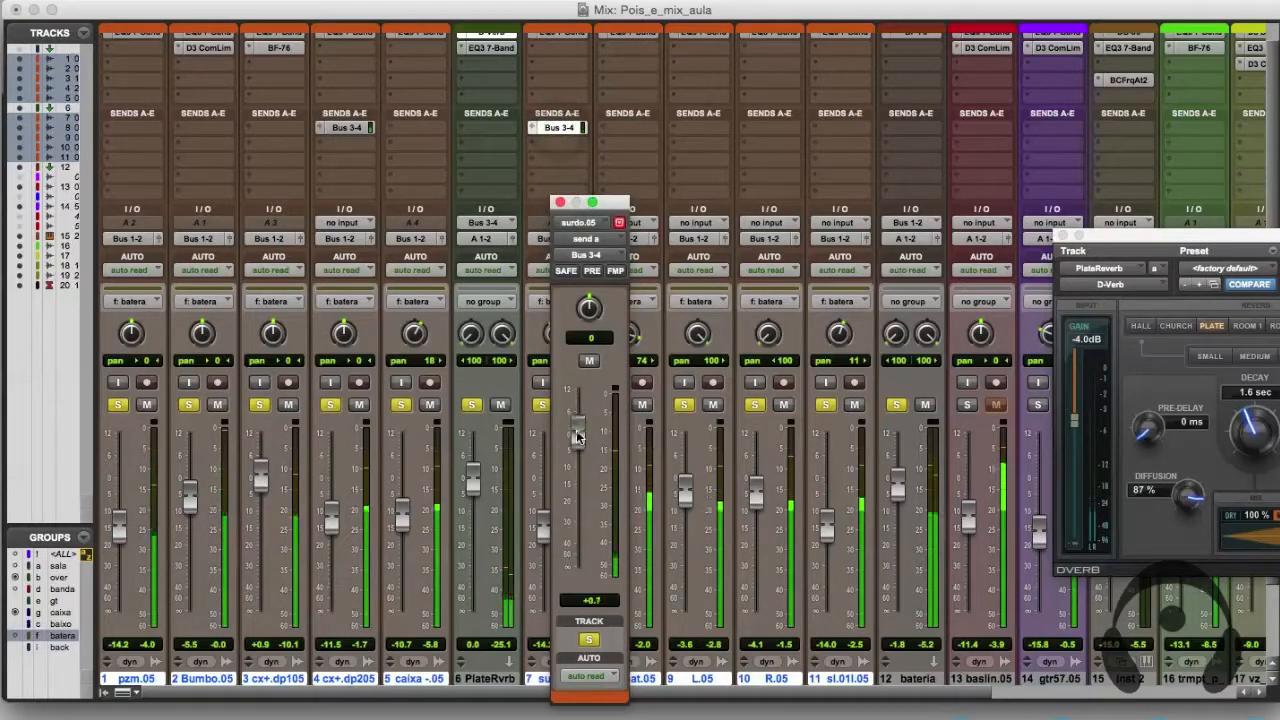
pyautogui.moveTo(578, 437); pyautogui.dragTo(579, 436)
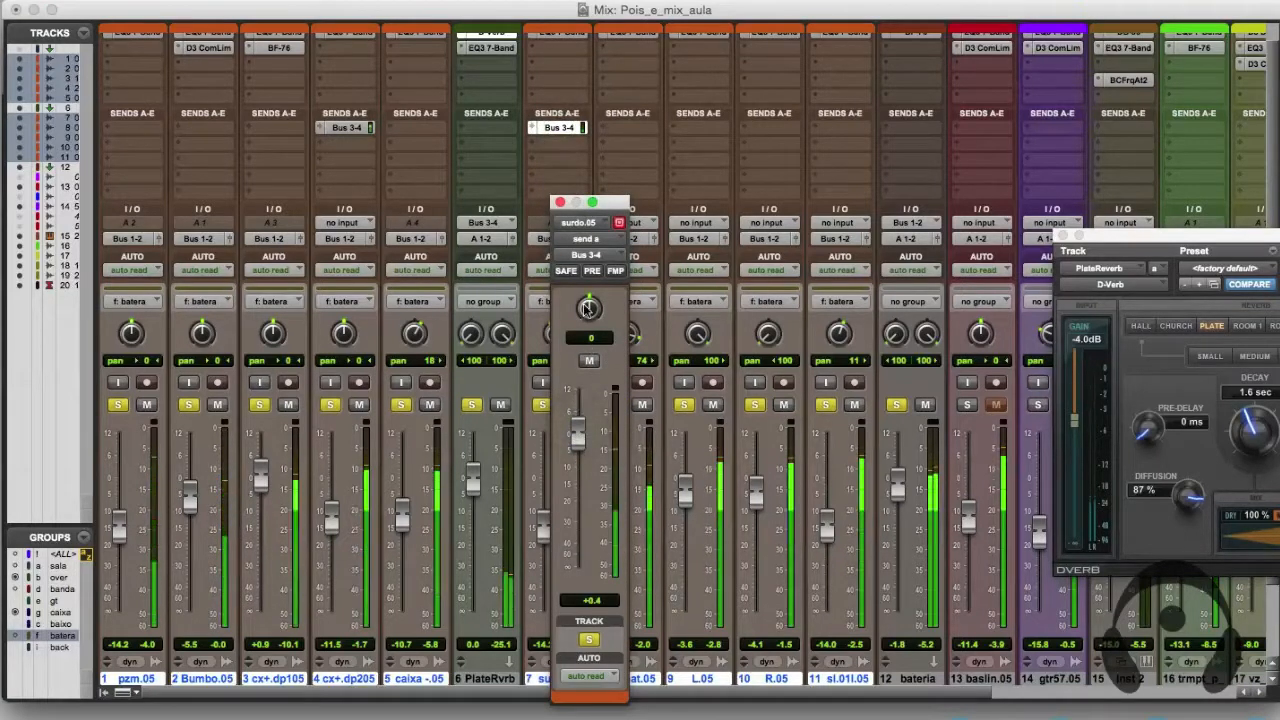
pyautogui.click(560, 202)
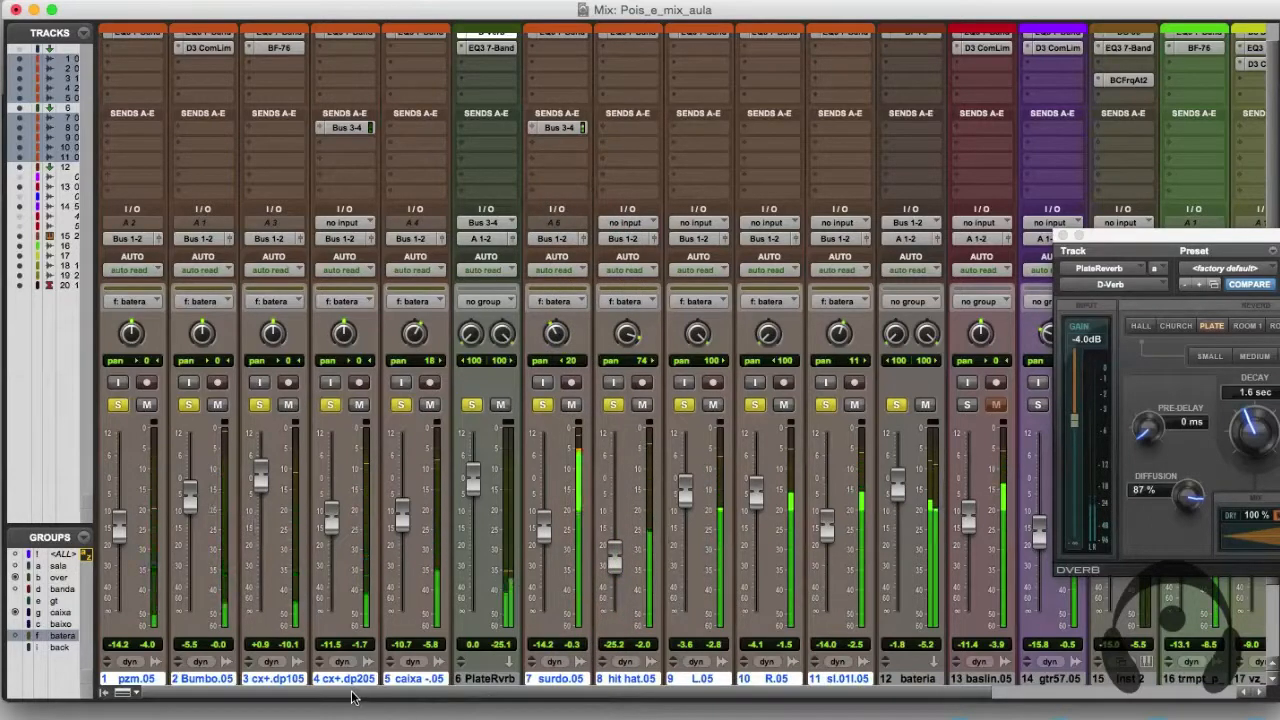
# Create a stereo Aux Input track and place it directly after gtr57.05.
pyautogui.moveTo(352, 696); pyautogui.dragTo(590, 695)
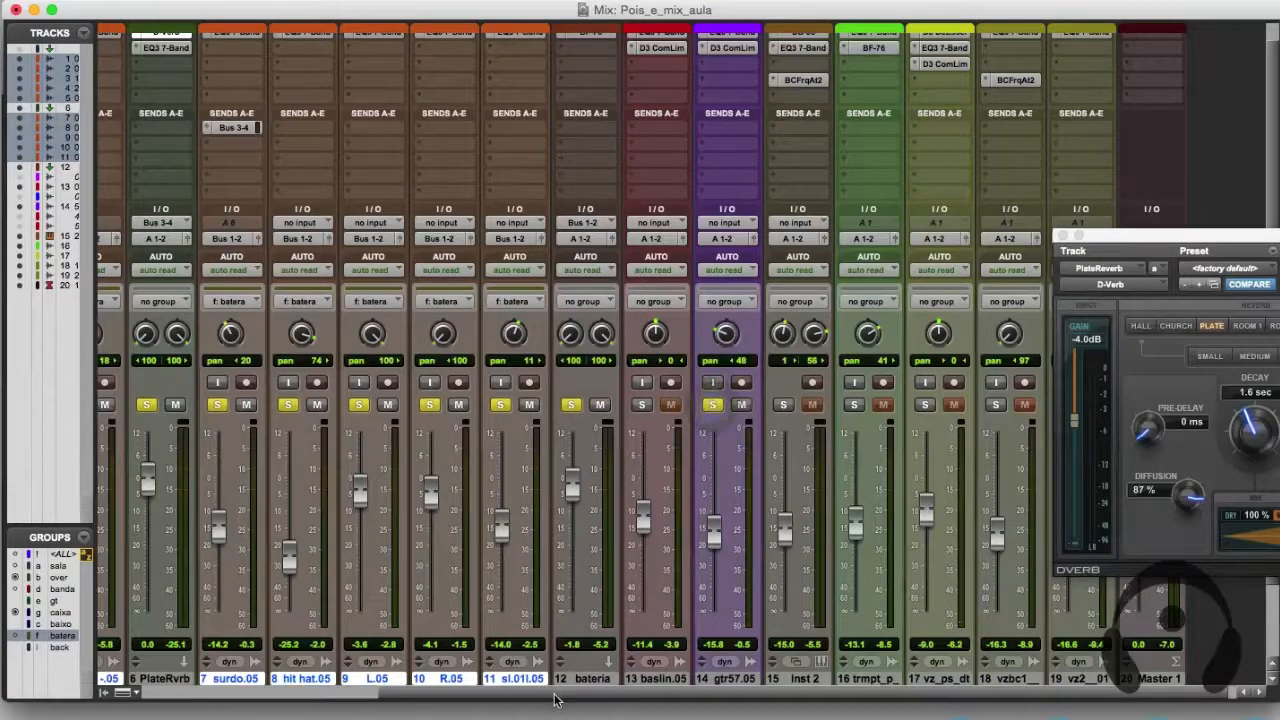
pyautogui.moveTo(562, 696); pyautogui.dragTo(600, 694)
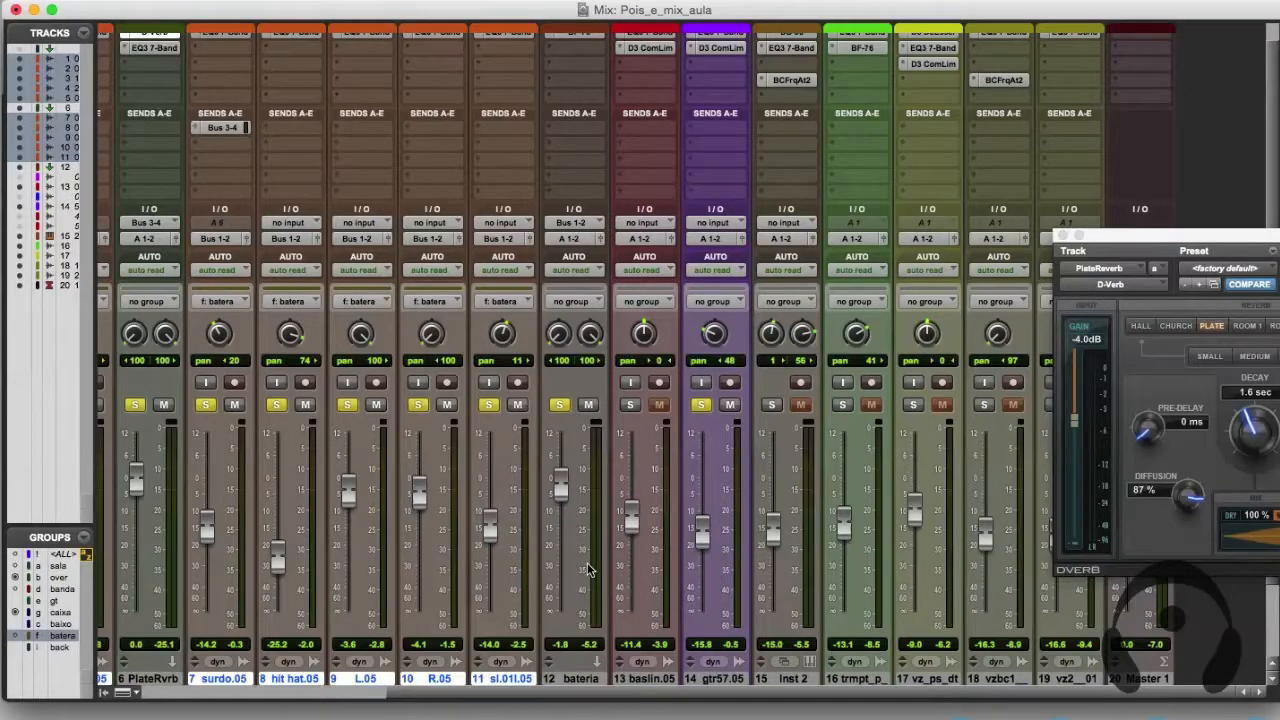
pyautogui.press('super+shift+n')
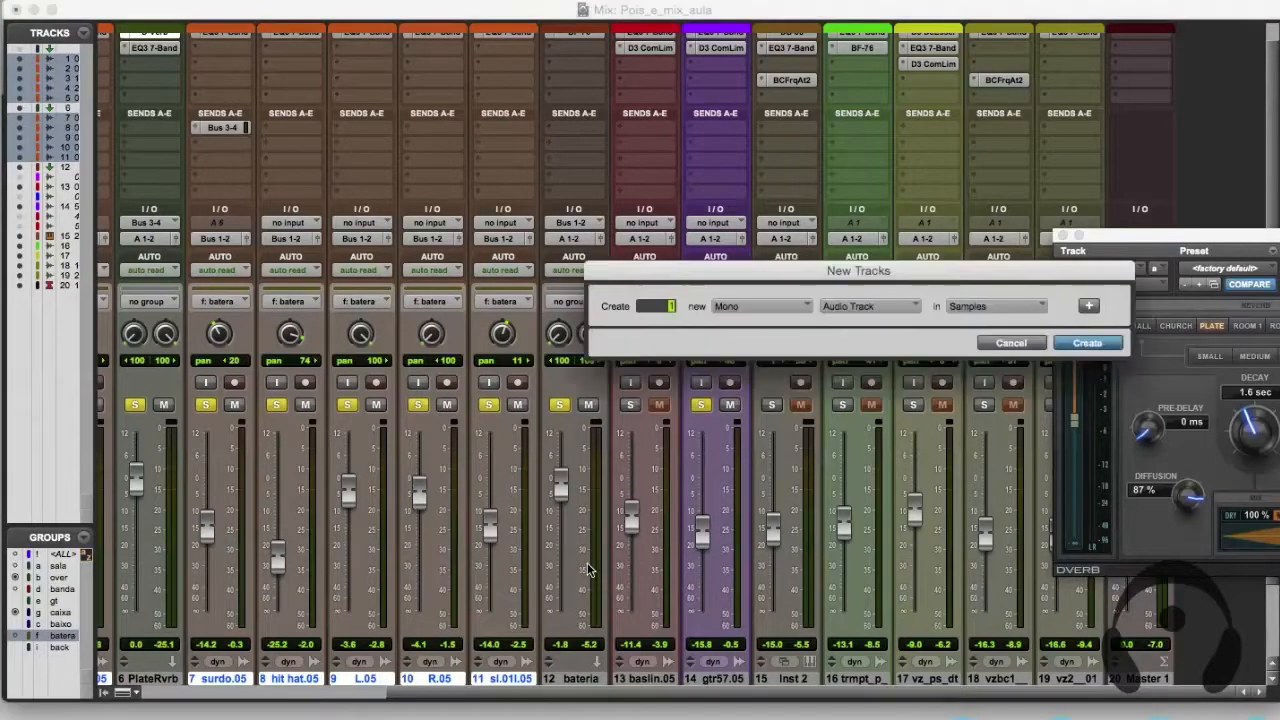
pyautogui.click(784, 306)
pyautogui.click(765, 328)
pyautogui.click(876, 310)
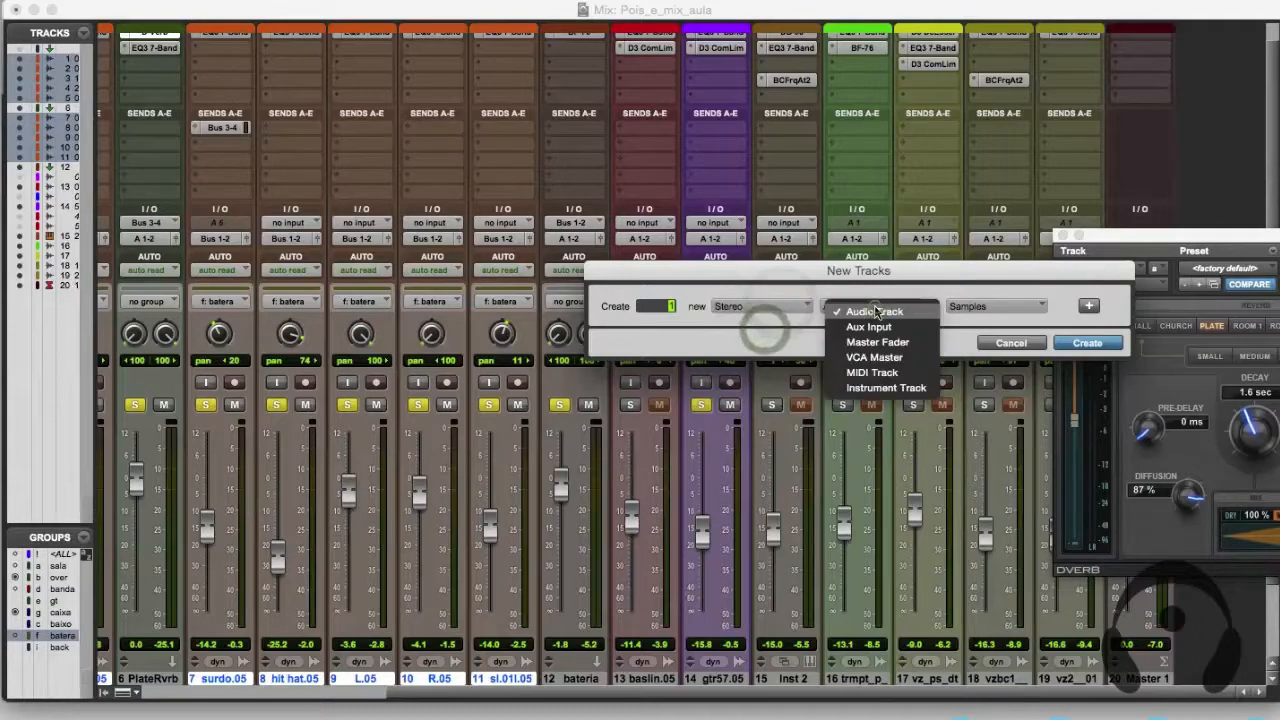
pyautogui.click(866, 327)
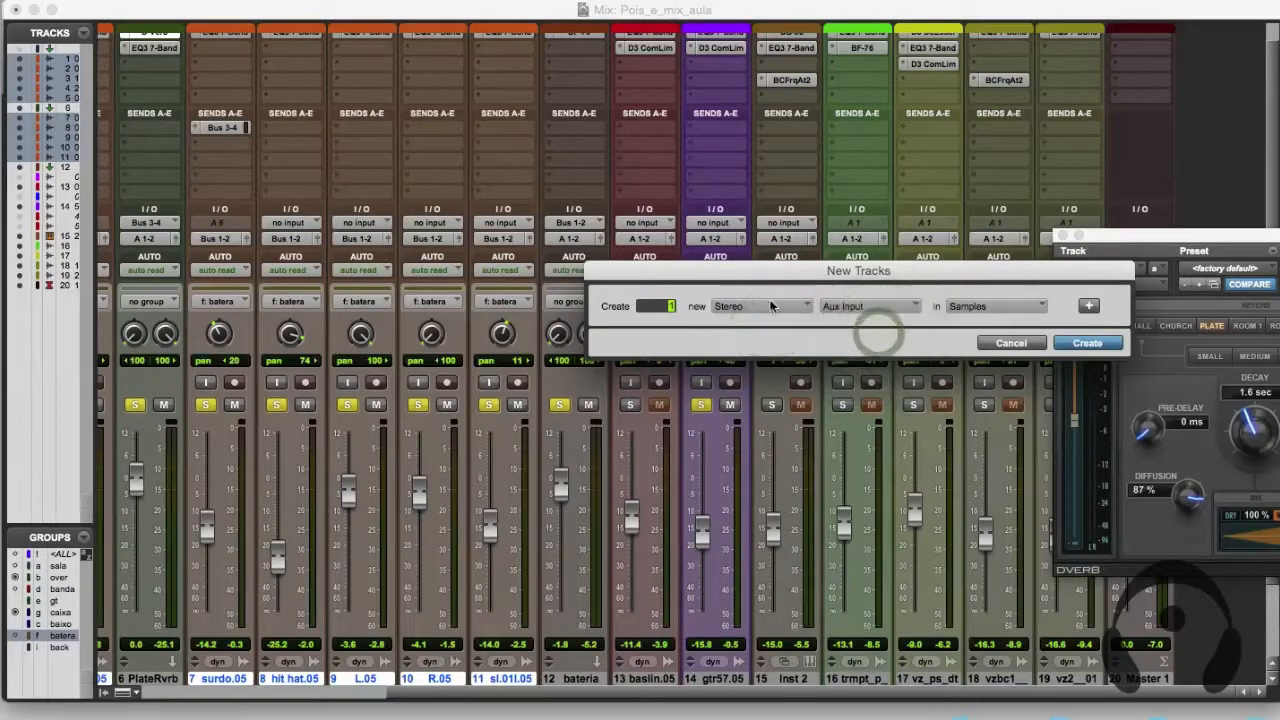
pyautogui.click(1088, 343)
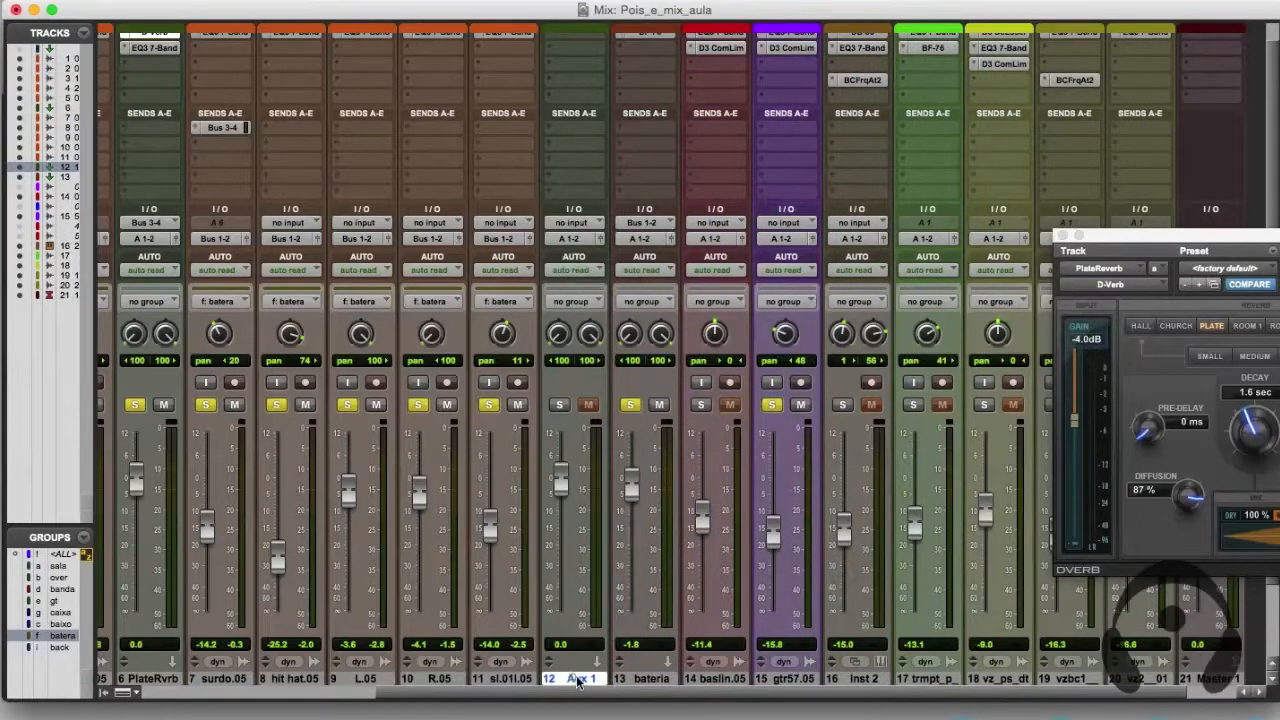
pyautogui.moveTo(578, 680); pyautogui.dragTo(818, 640)
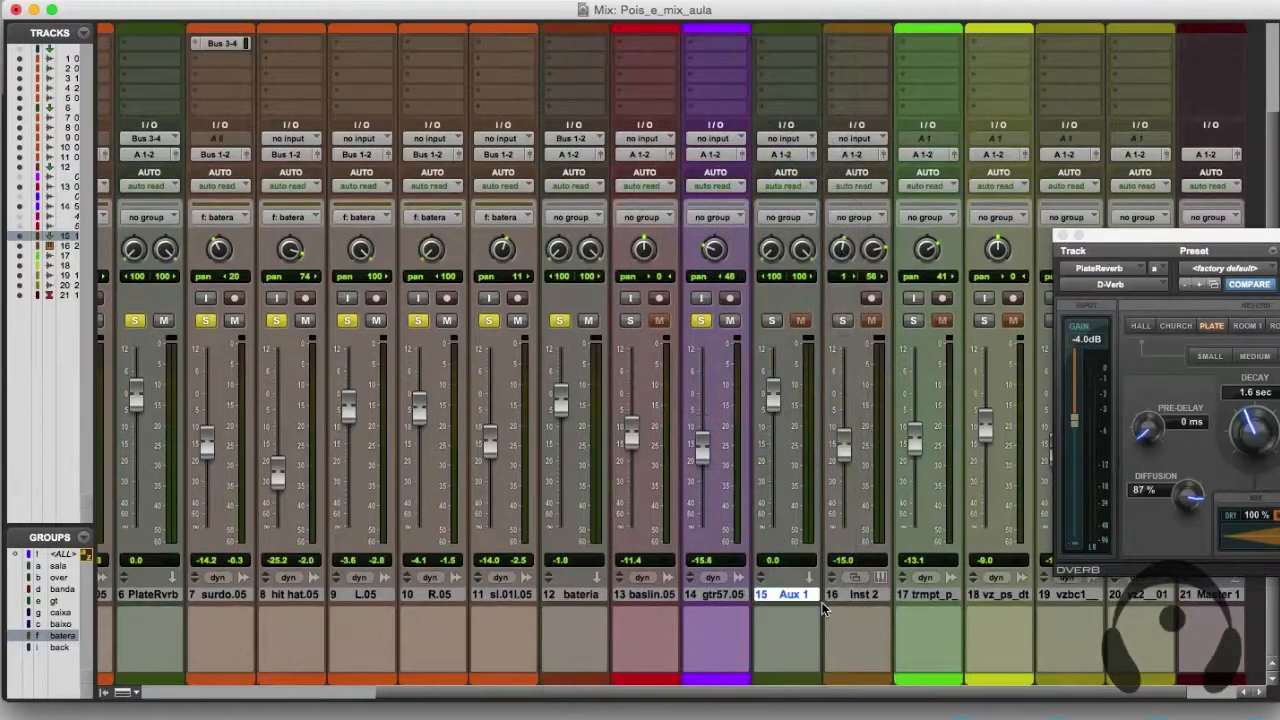
# Remove the new stereo Aux 1 track from the mix.
pyautogui.scroll(1, 790, 495)
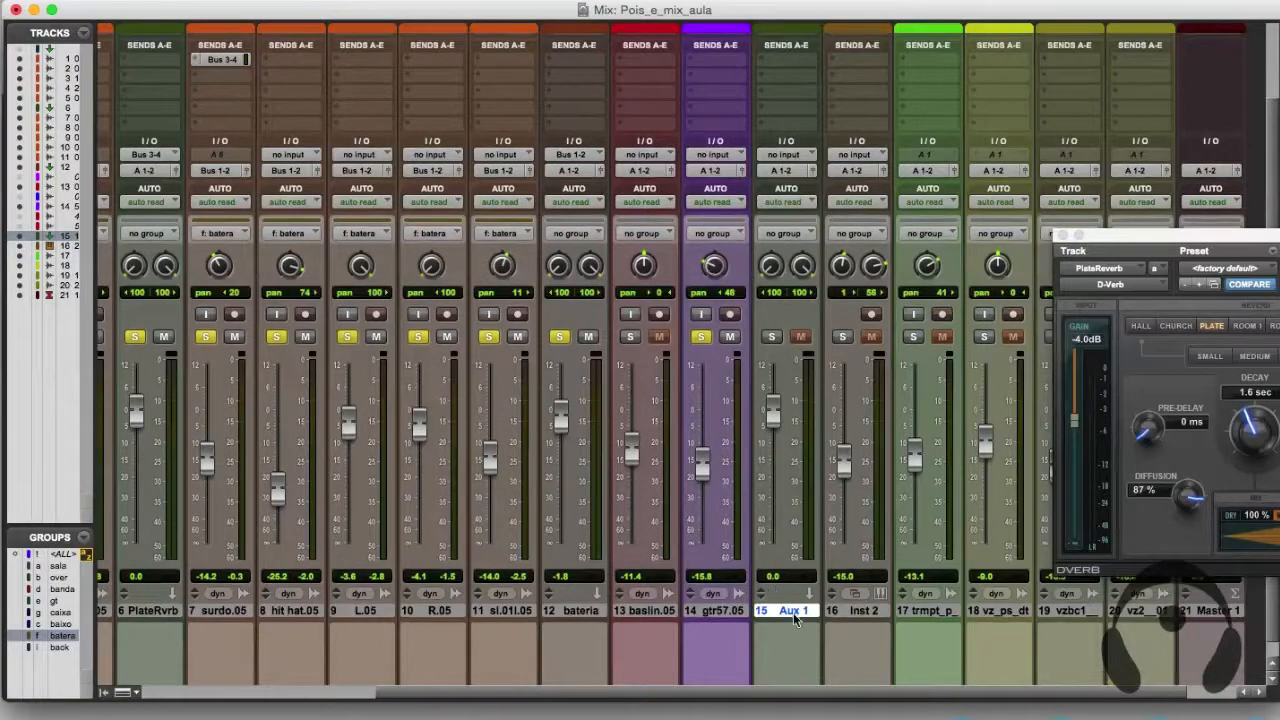
pyautogui.rightClick(795, 618)
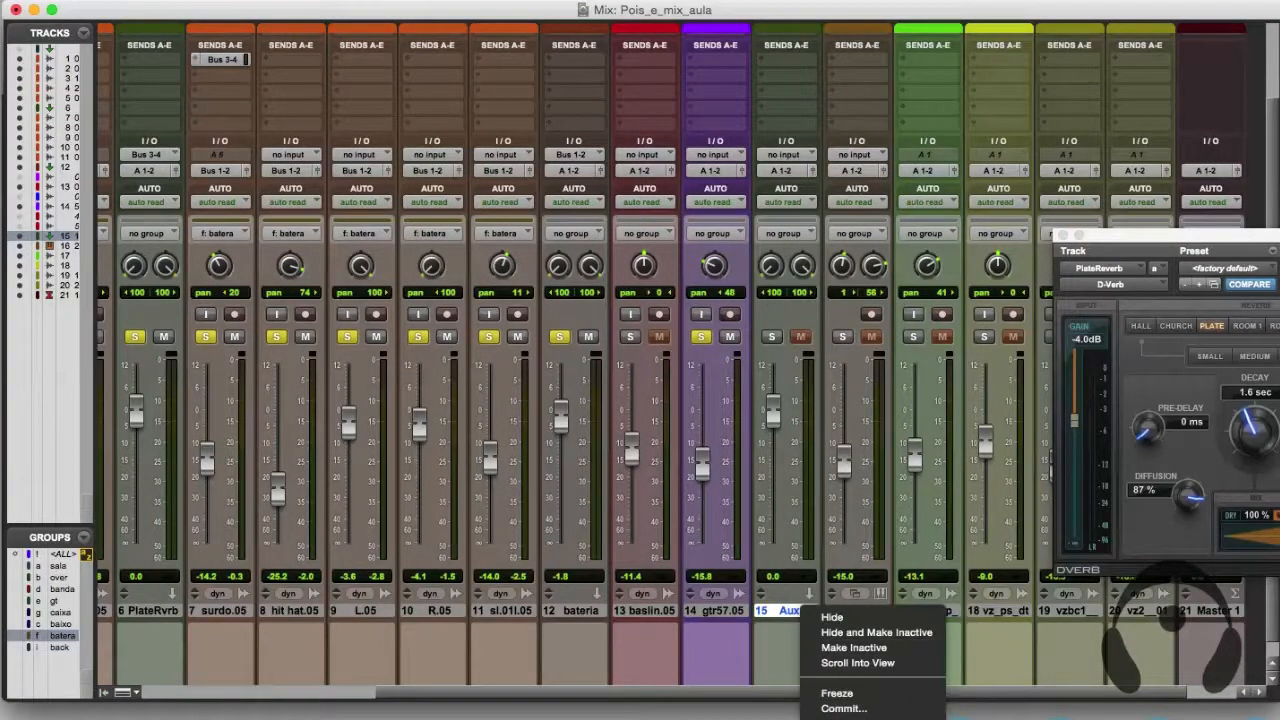
pyautogui.click(832, 617)
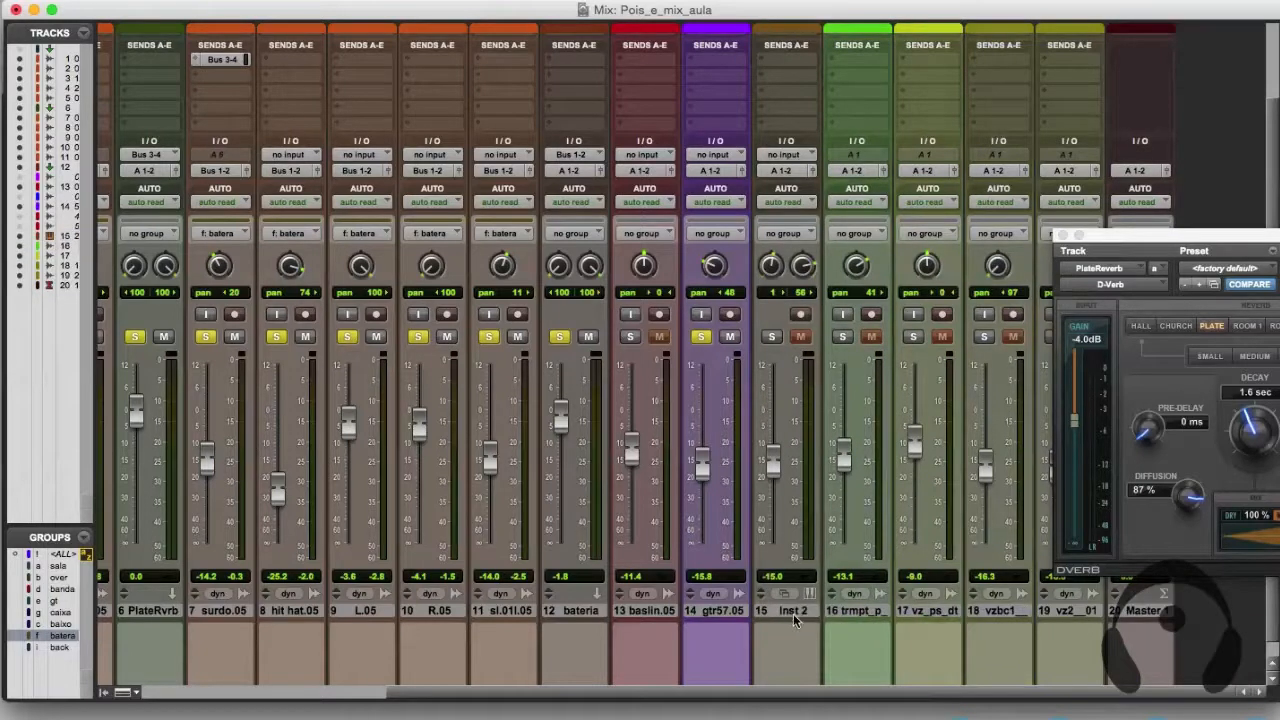
# Create a mono Aux Input track, place it directly after gtr57.05 and name it sala pequena.
pyautogui.press('shift+super+n')
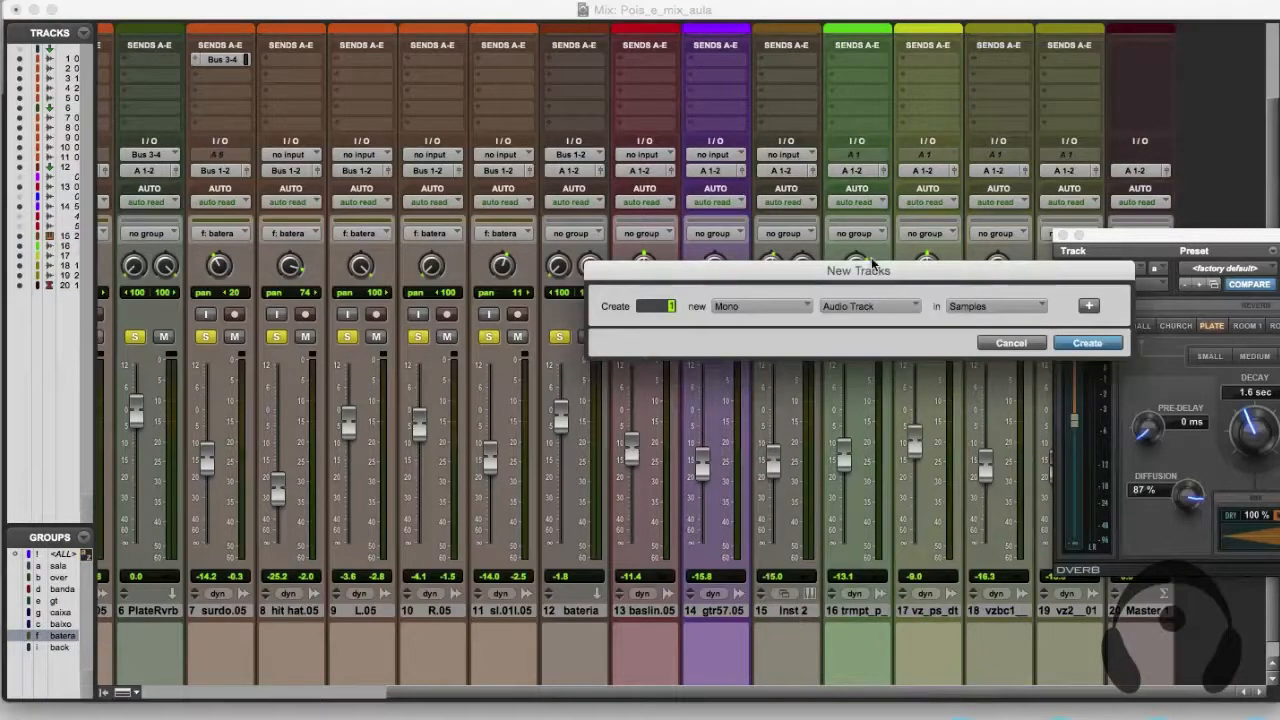
pyautogui.click(900, 308)
pyautogui.click(890, 328)
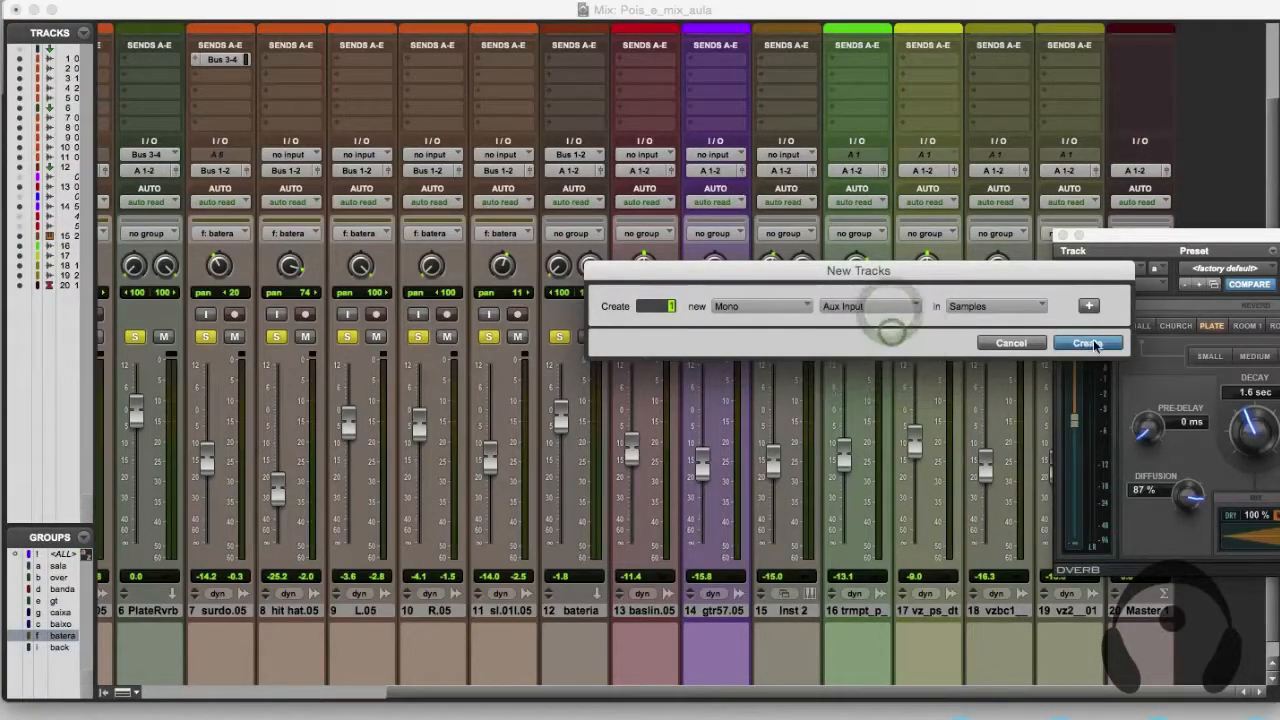
pyautogui.click(1088, 343)
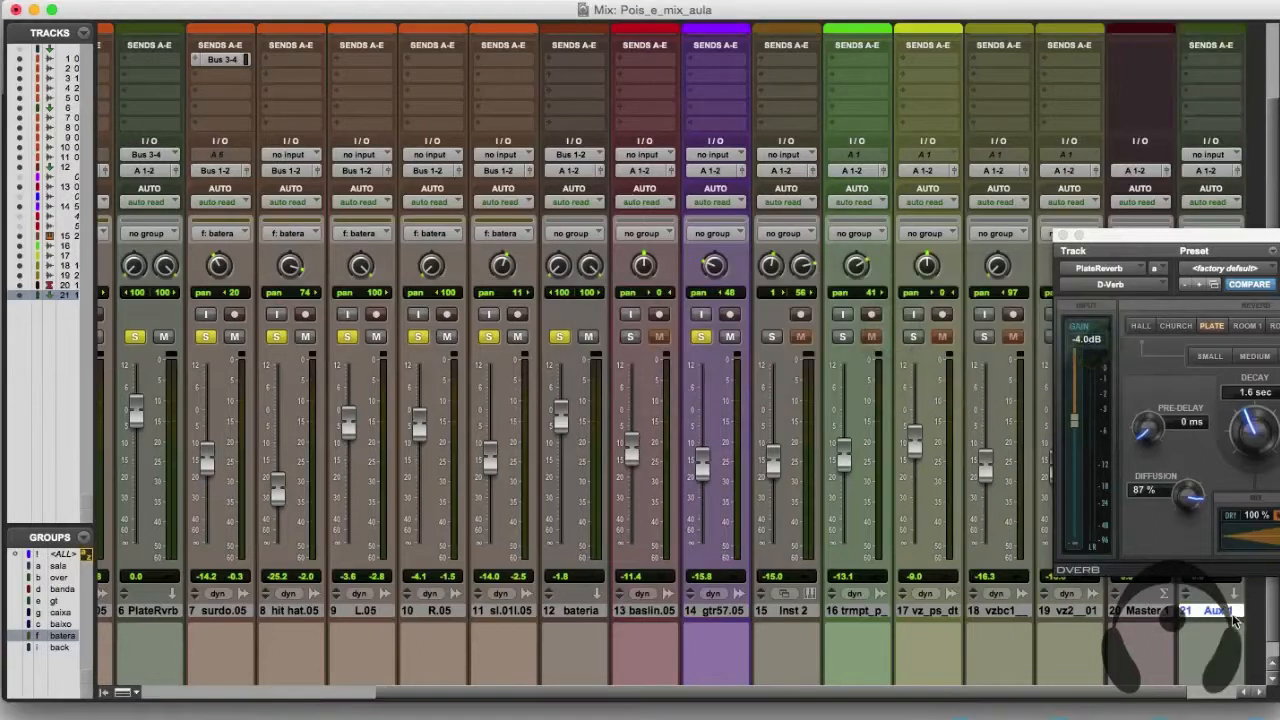
pyautogui.moveTo(1234, 620); pyautogui.dragTo(780, 613)
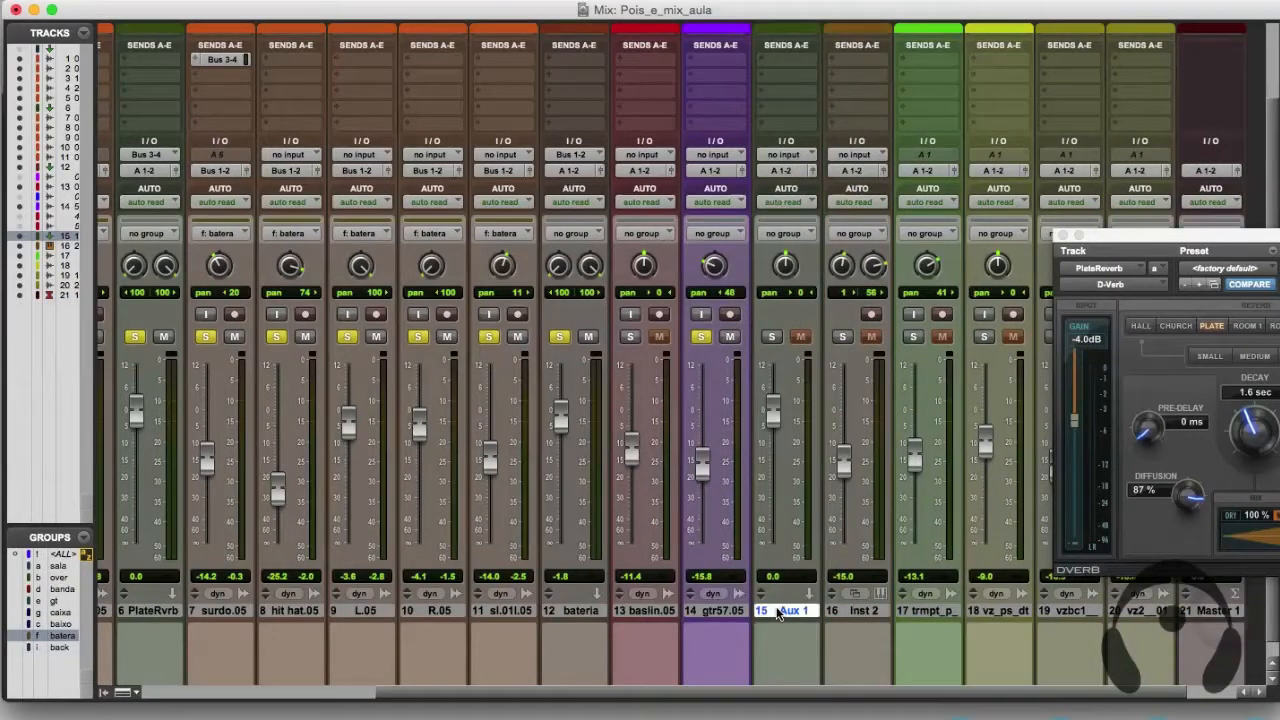
pyautogui.doubleClick(780, 613)
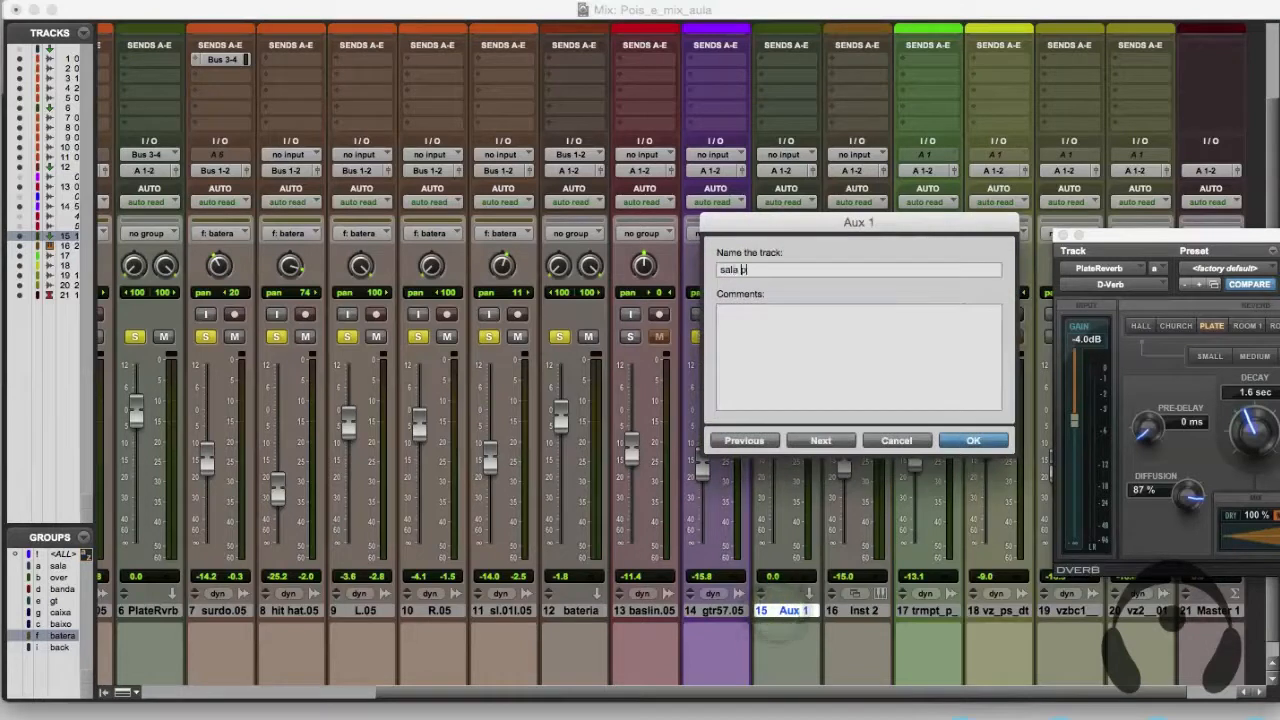
pyautogui.press('Return')
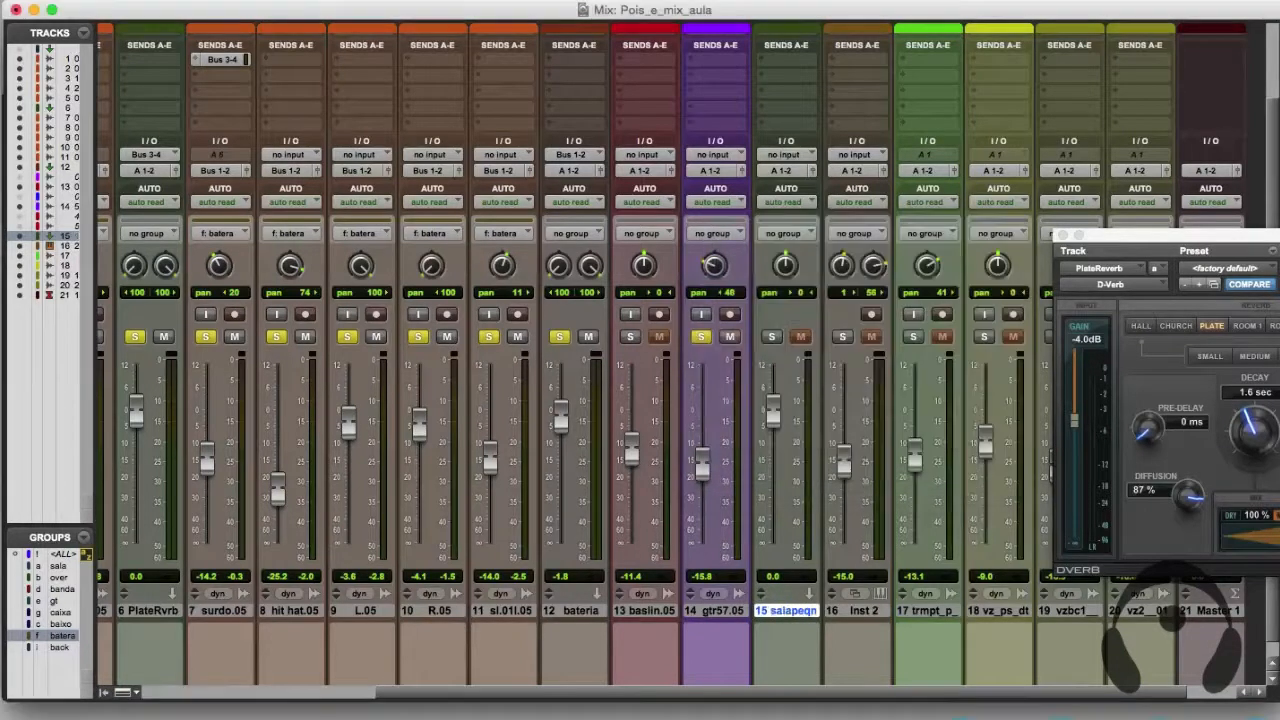
# Insert the AIR Reverb plug-in in the first insert slot of the sala pequena aux track.
pyautogui.scroll(3, 786, 90)
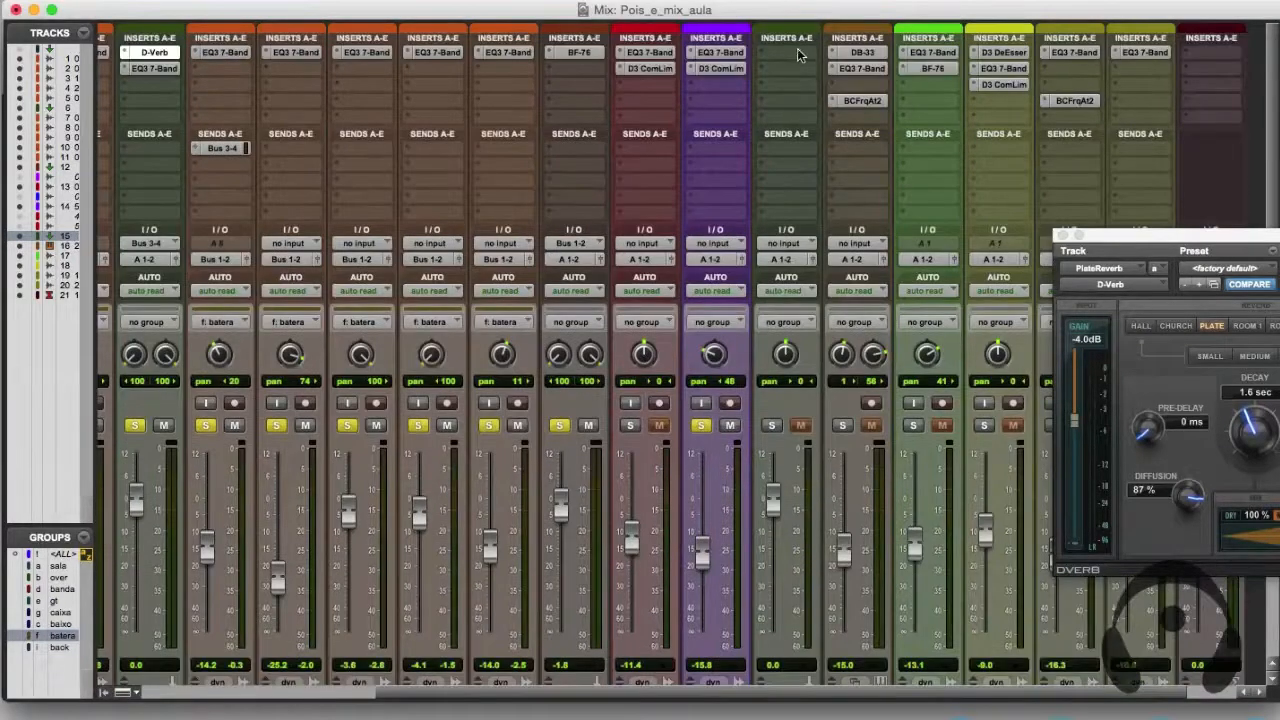
pyautogui.click(798, 53)
pyautogui.moveTo(826, 134)
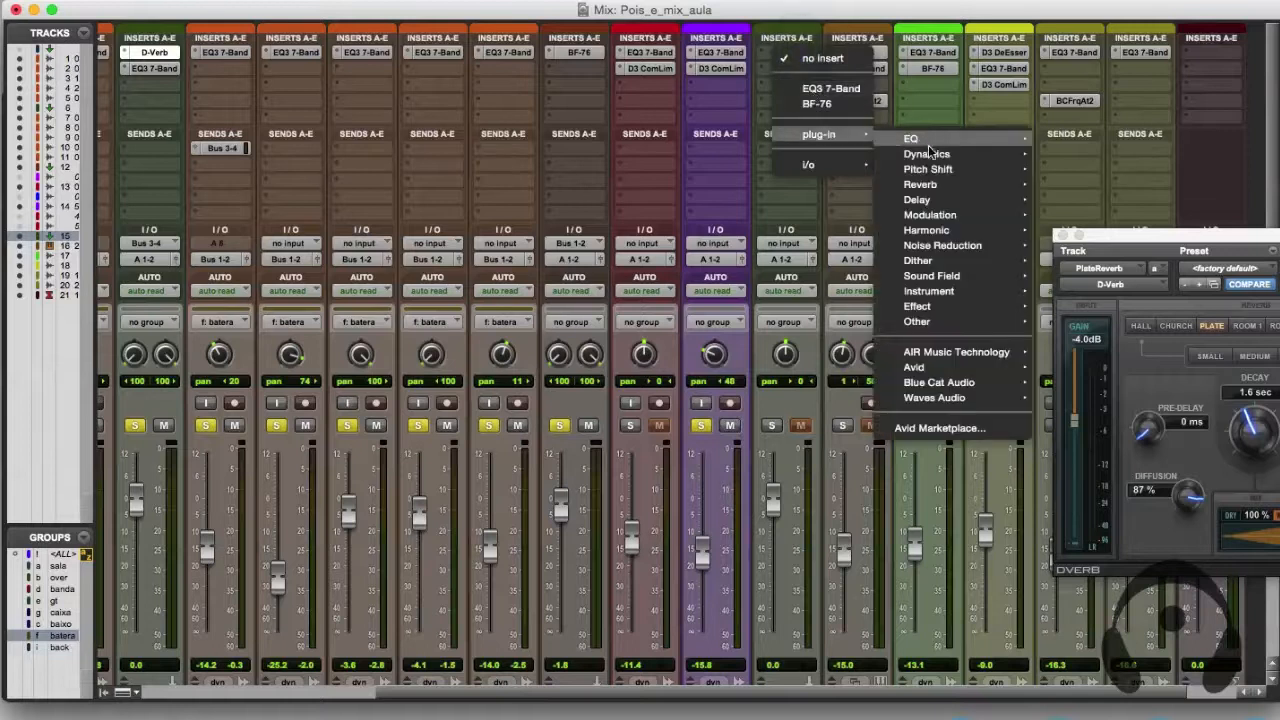
pyautogui.moveTo(943, 205)
pyautogui.moveTo(920, 184)
pyautogui.click(1085, 189)
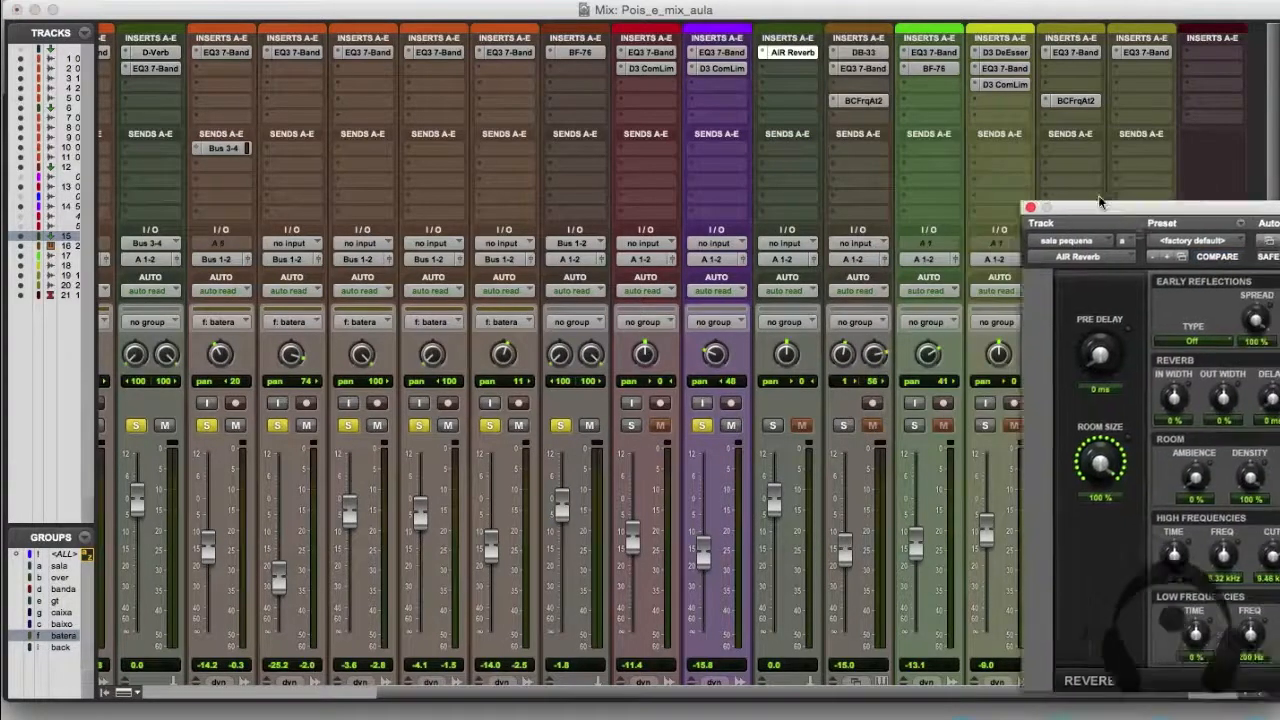
# Solo the sala pequena aux track and set its input to Bus 5 (Mono).
pyautogui.click(774, 426)
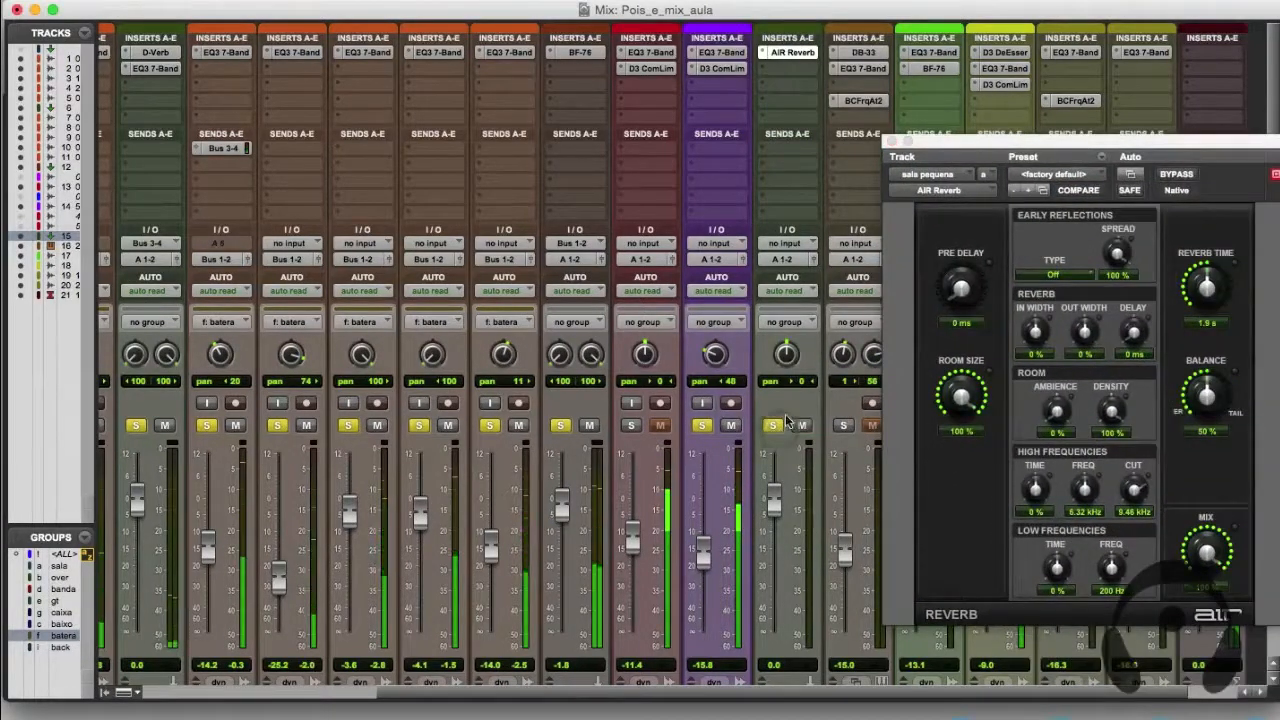
pyautogui.click(786, 243)
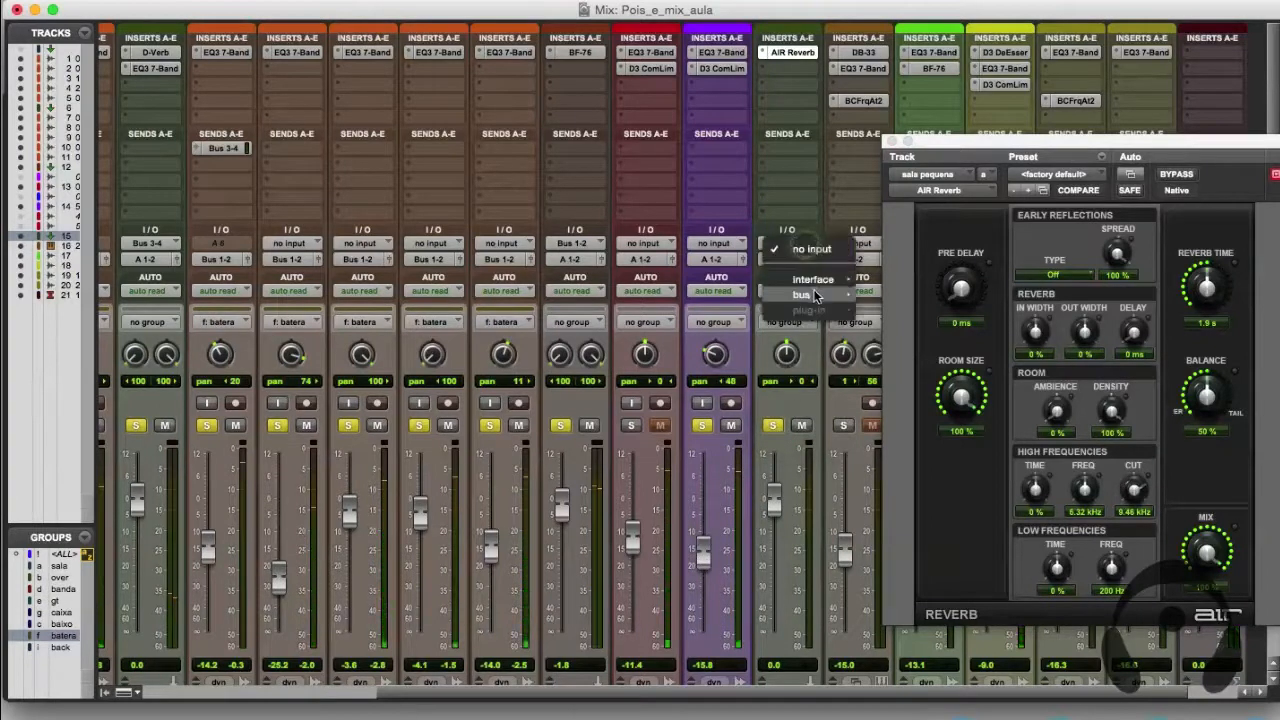
pyautogui.moveTo(805, 295)
pyautogui.click(917, 360)
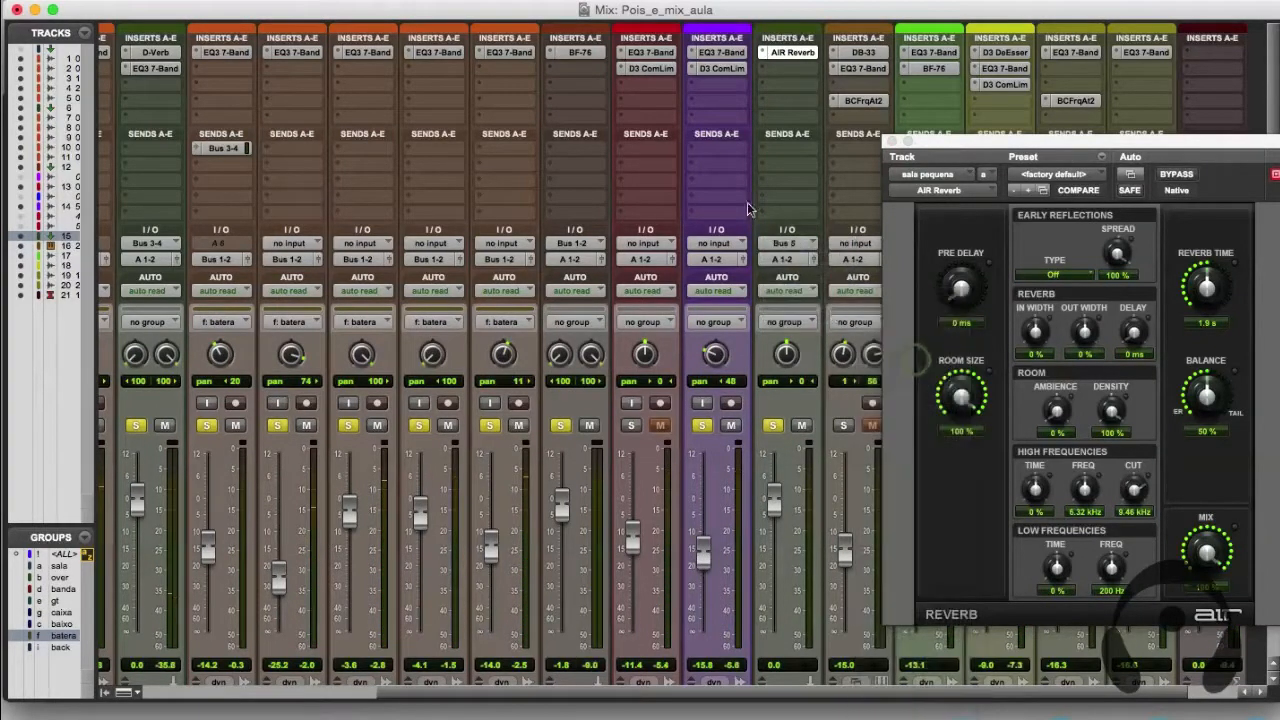
# Add a send to Bus 5 (Mono) in the first send slot of gtr57.05 and set its level to +2.8 dB.
pyautogui.click(729, 152)
pyautogui.moveTo(749, 198)
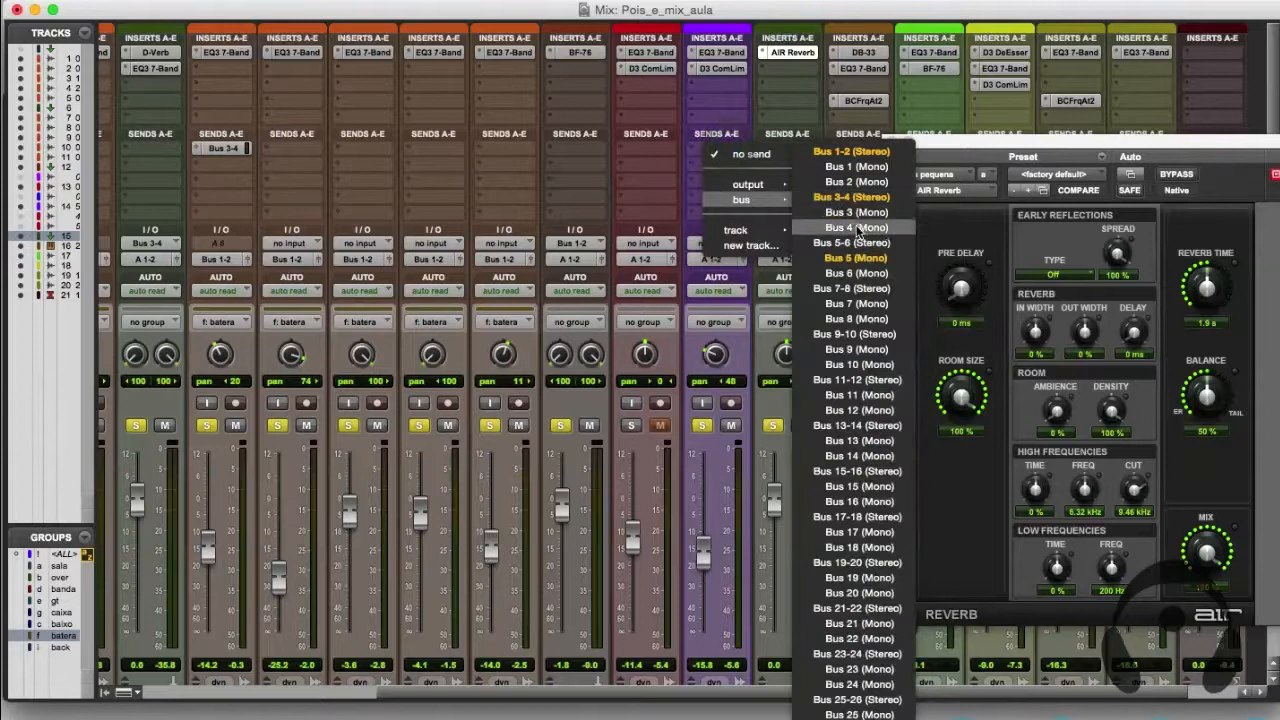
pyautogui.click(864, 262)
pyautogui.scroll(-1, 590, 478)
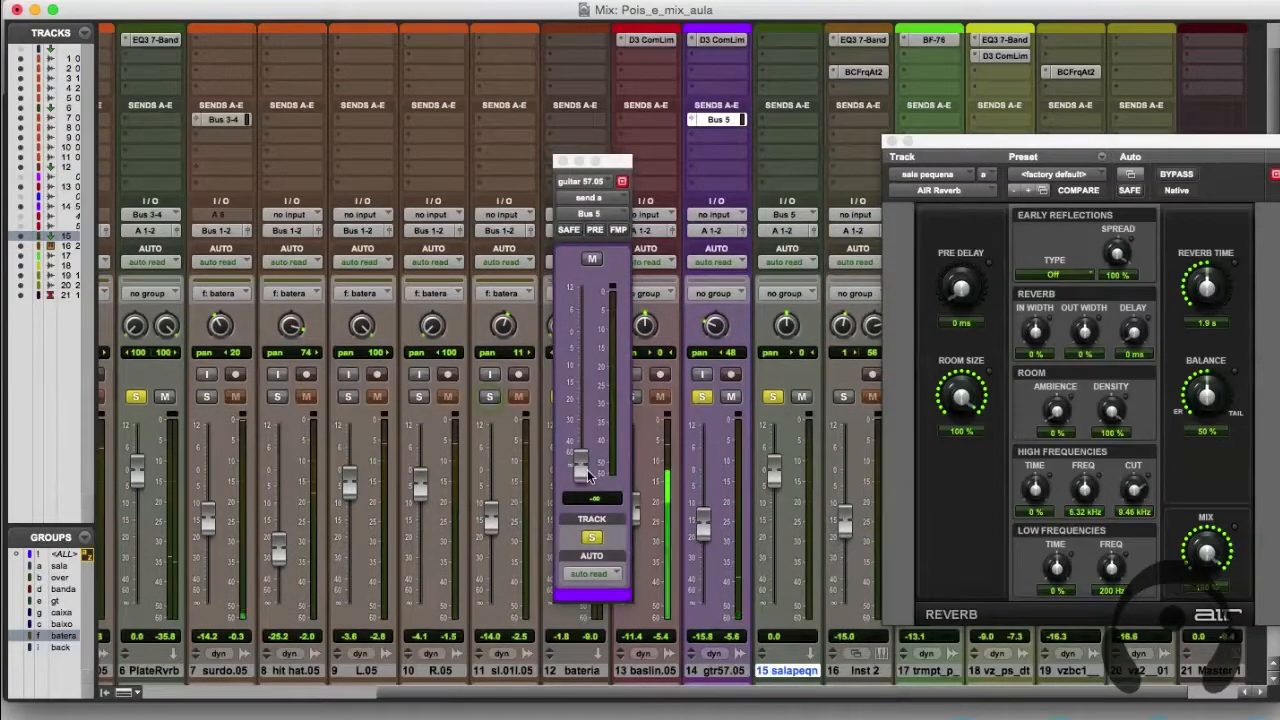
pyautogui.moveTo(588, 474); pyautogui.dragTo(597, 327)
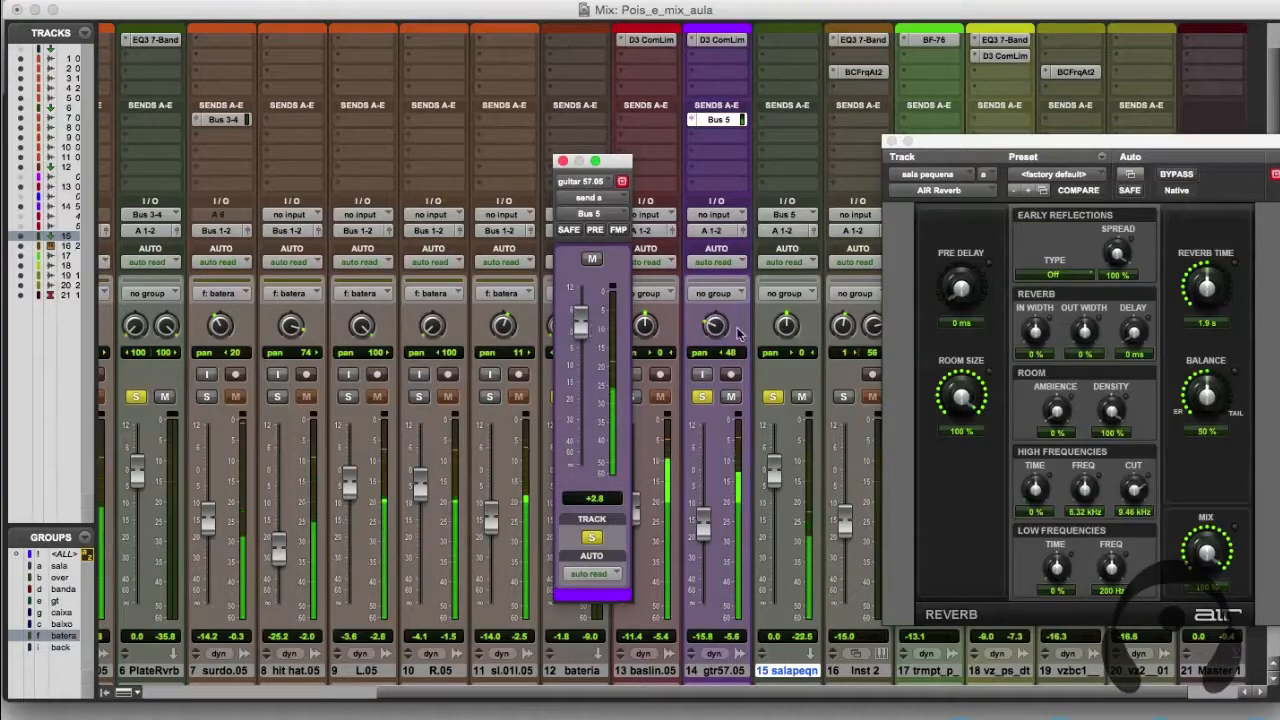
# Pan the sala pequena aux to 62 right and set its AIR Reverb to 52% room size and 1.2 s reverb time.
pyautogui.moveTo(790, 332); pyautogui.dragTo(788, 319)
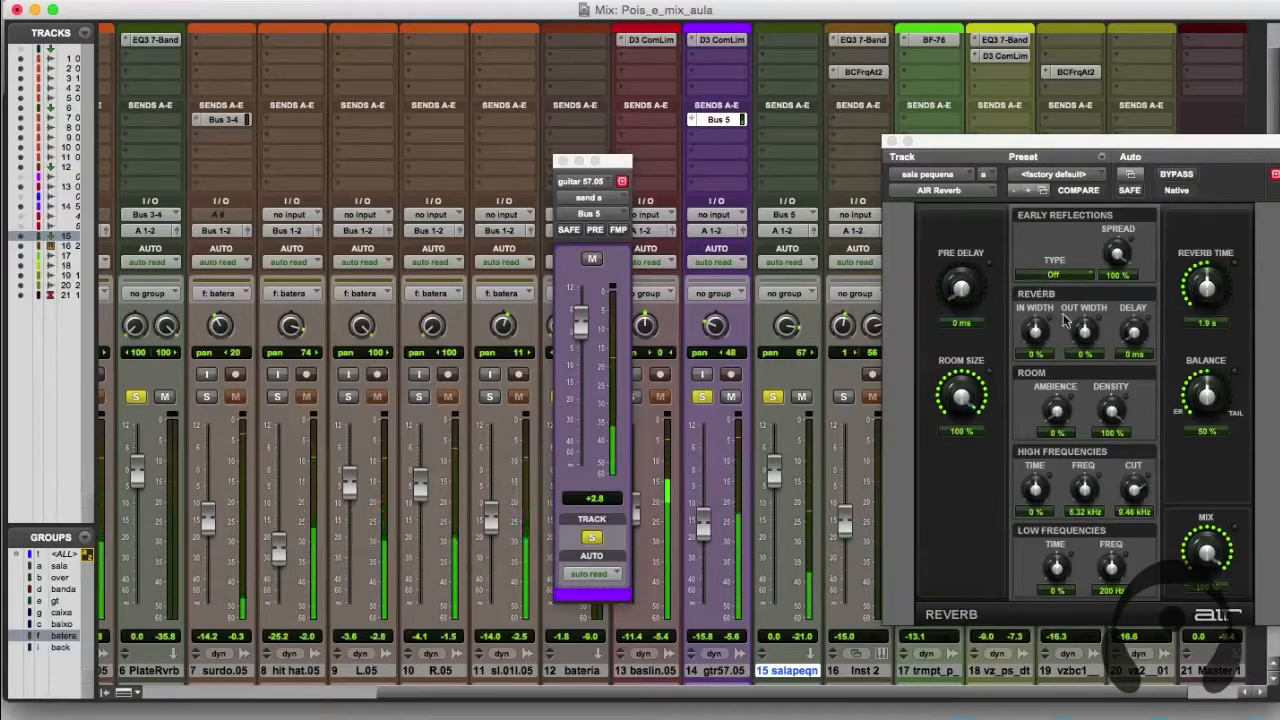
pyautogui.moveTo(961, 397); pyautogui.dragTo(962, 446)
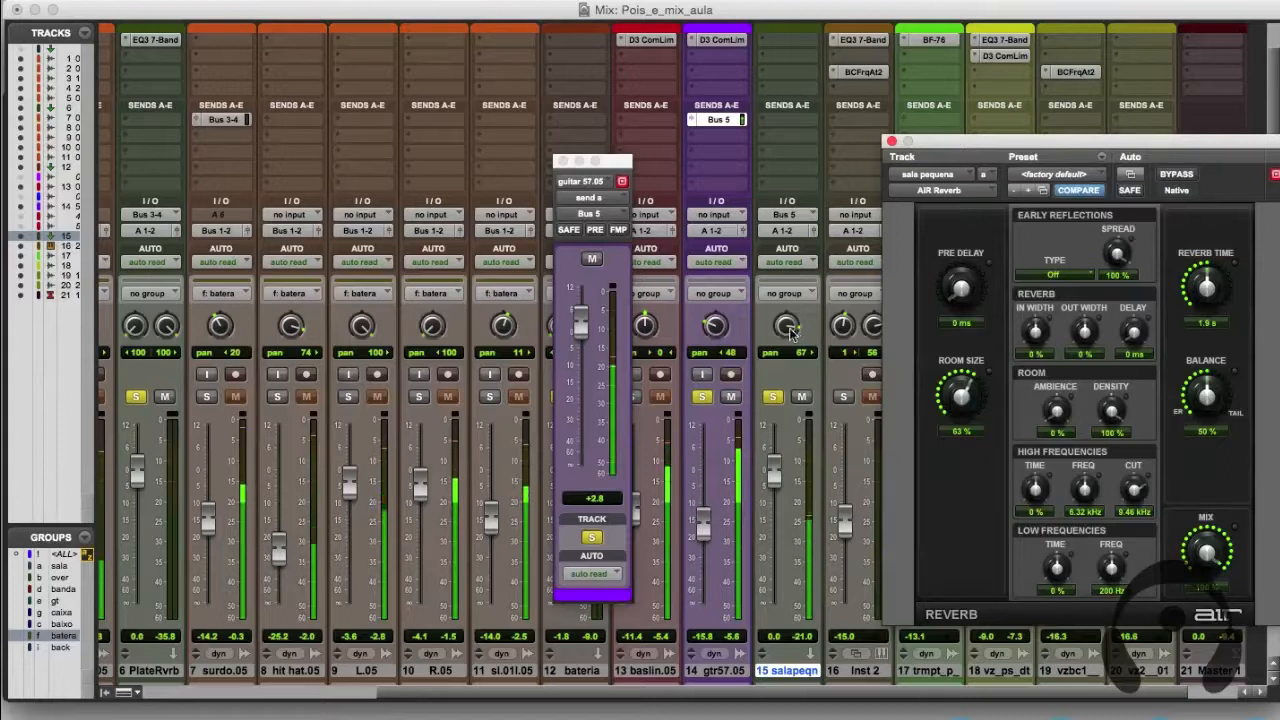
pyautogui.moveTo(790, 333); pyautogui.dragTo(857, 368)
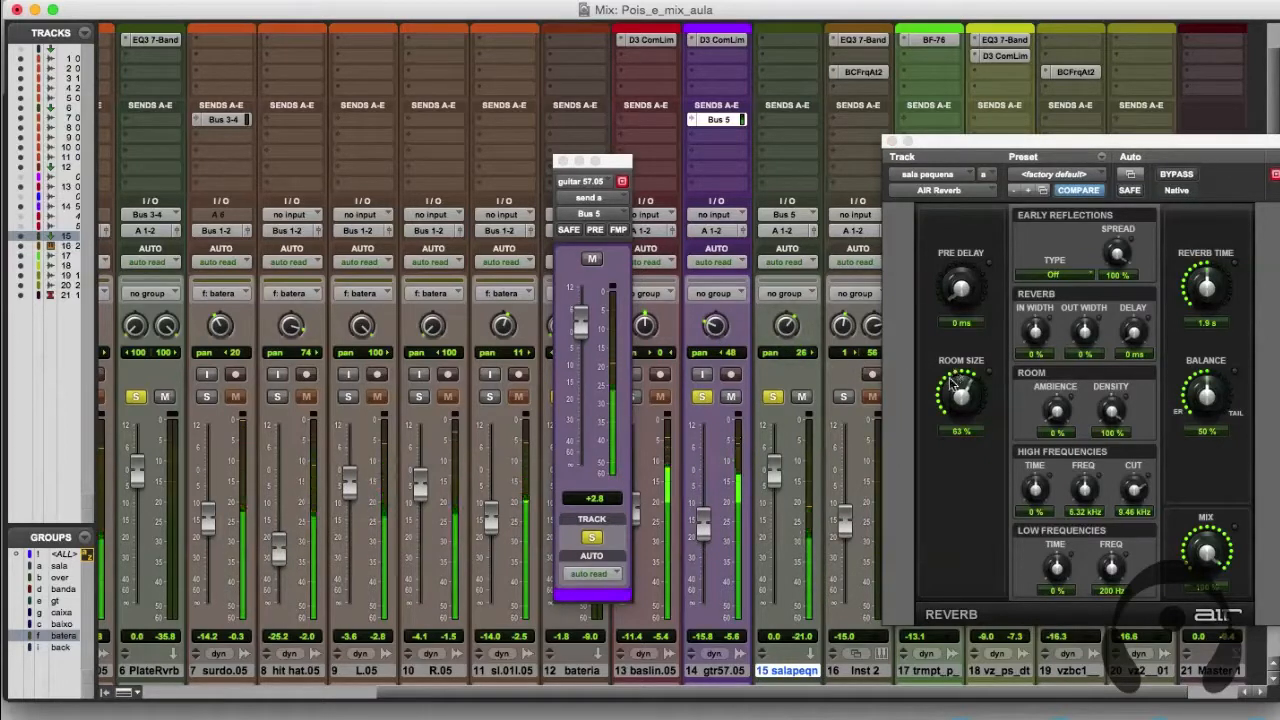
pyautogui.moveTo(966, 396); pyautogui.dragTo(1027, 405)
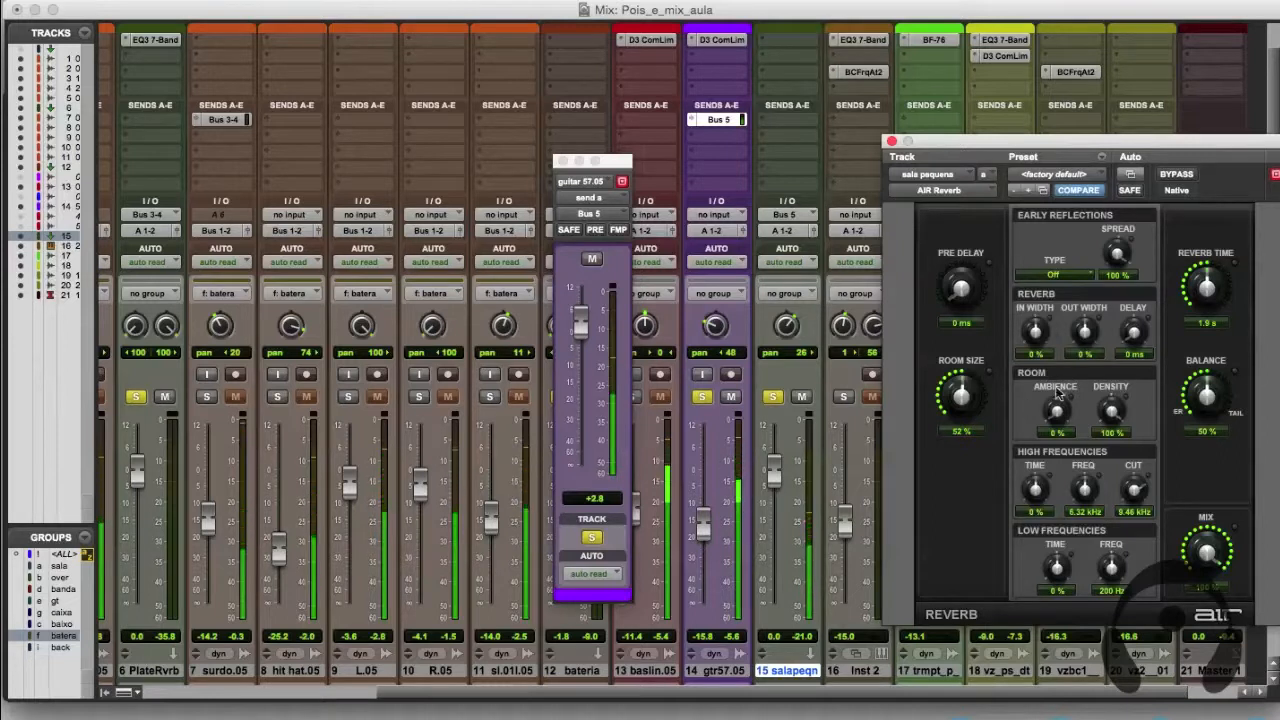
pyautogui.moveTo(1209, 291); pyautogui.dragTo(1252, 361)
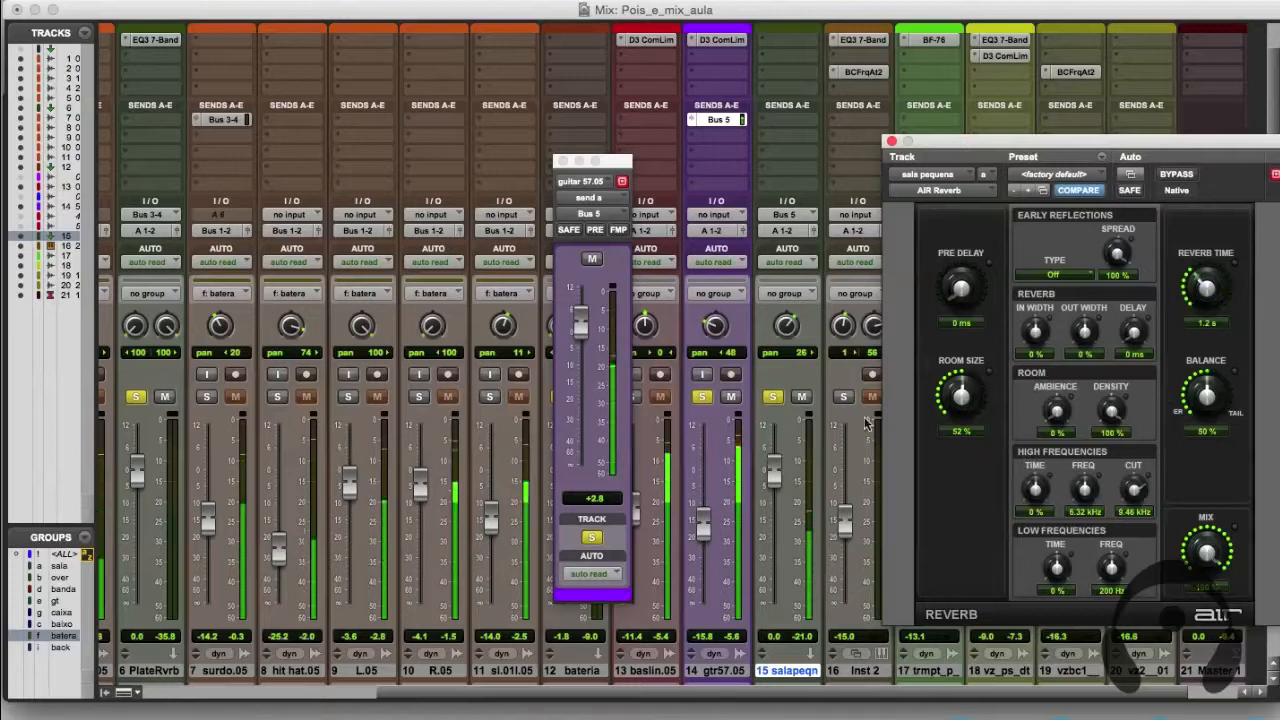
pyautogui.moveTo(787, 327); pyautogui.dragTo(790, 308)
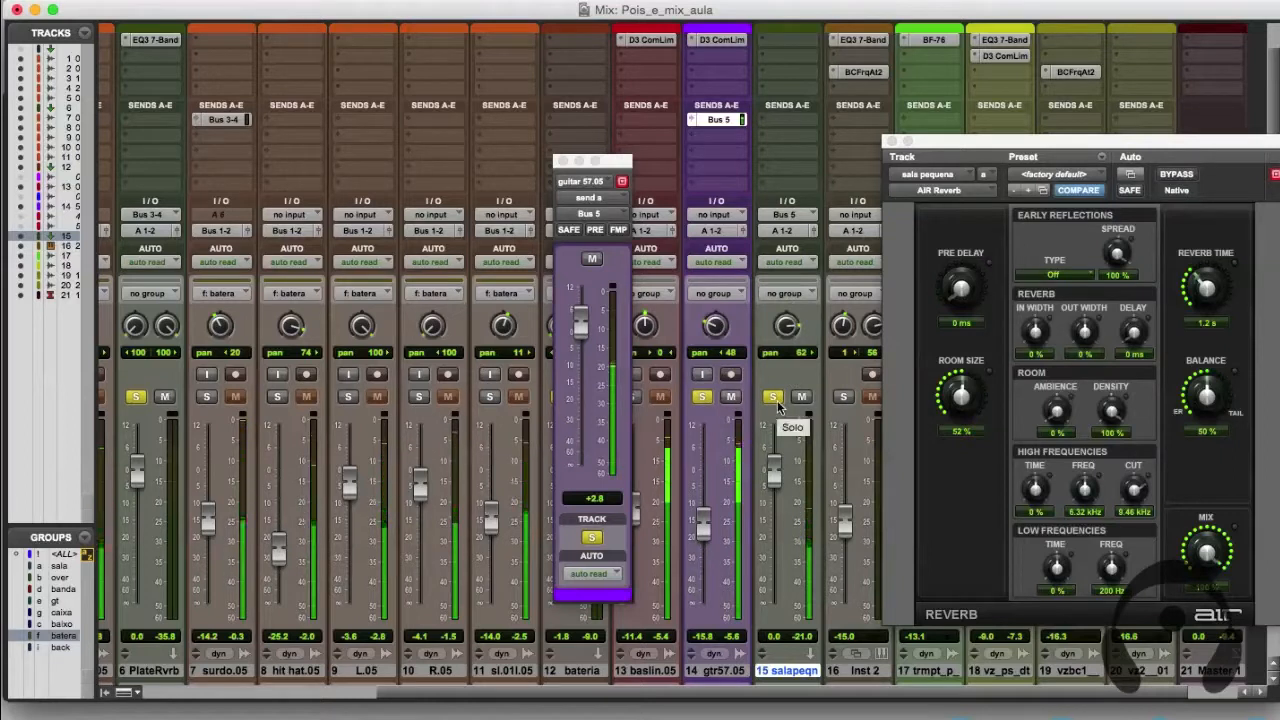
# Set the AIR Reverb's room size to 38% and balance to 57%, and toggle the aux's solo to compare.
pyautogui.moveTo(951, 386); pyautogui.dragTo(958, 416)
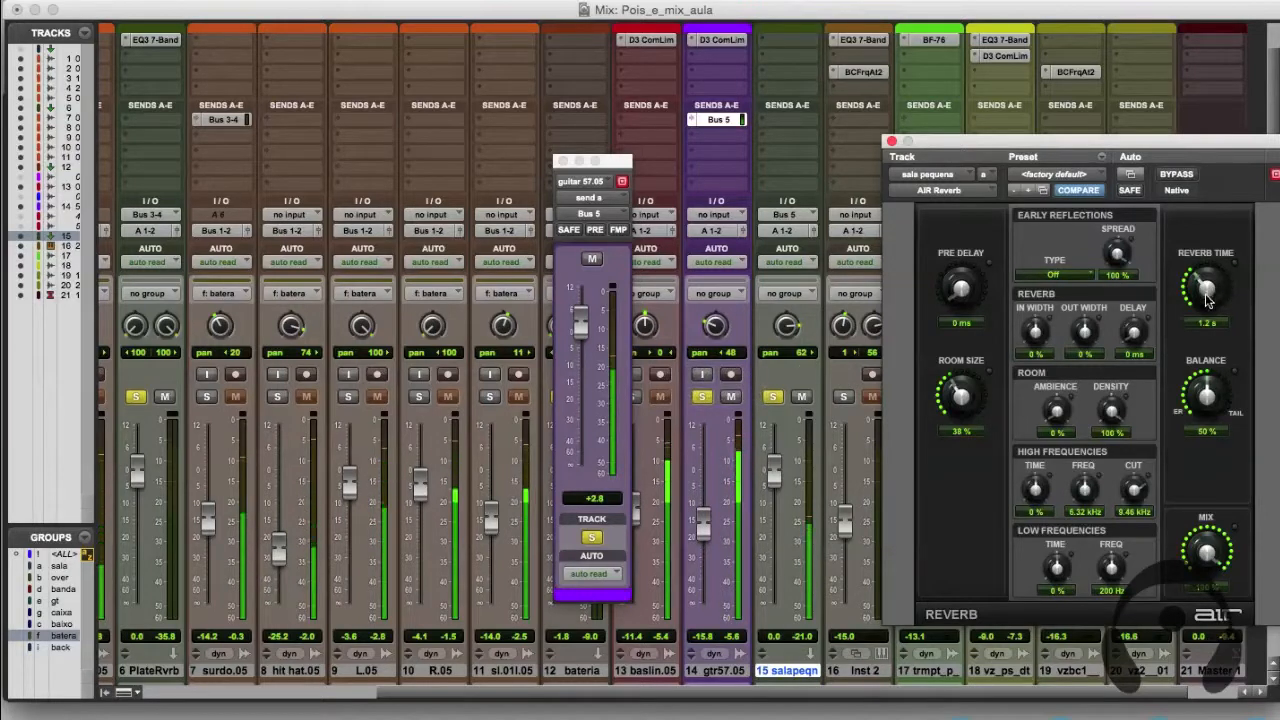
pyautogui.moveTo(1205, 395); pyautogui.dragTo(1206, 386)
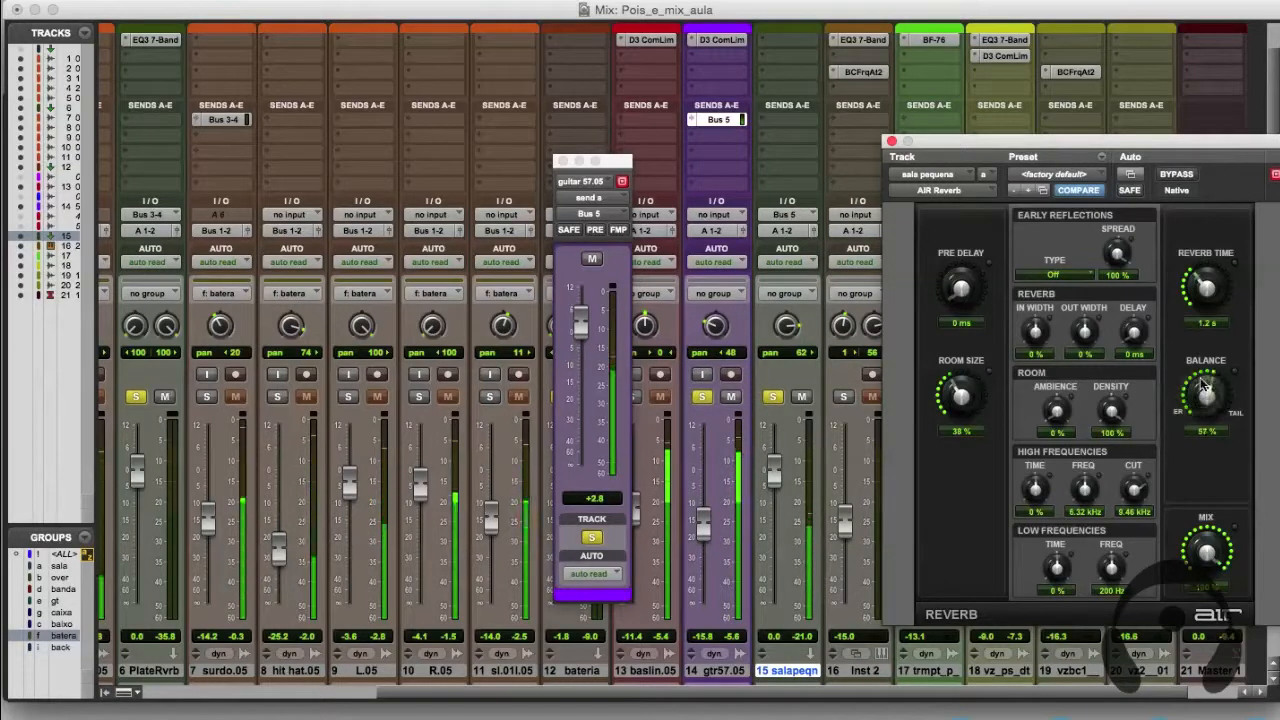
pyautogui.click(775, 398)
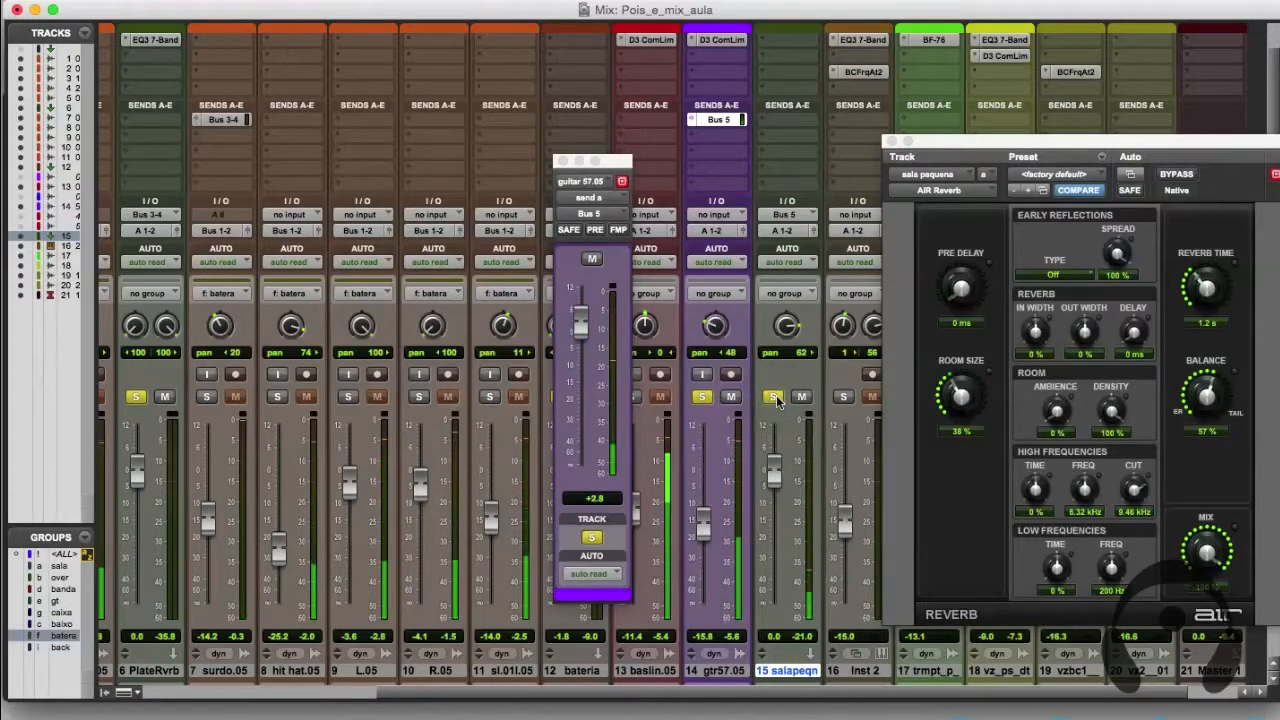
# Clear the active solos and mute the trumpet and lead vocal tracks, keeping the AIR Reverb window clear of their controls.
pyautogui.moveTo(812, 692); pyautogui.dragTo(911, 694)
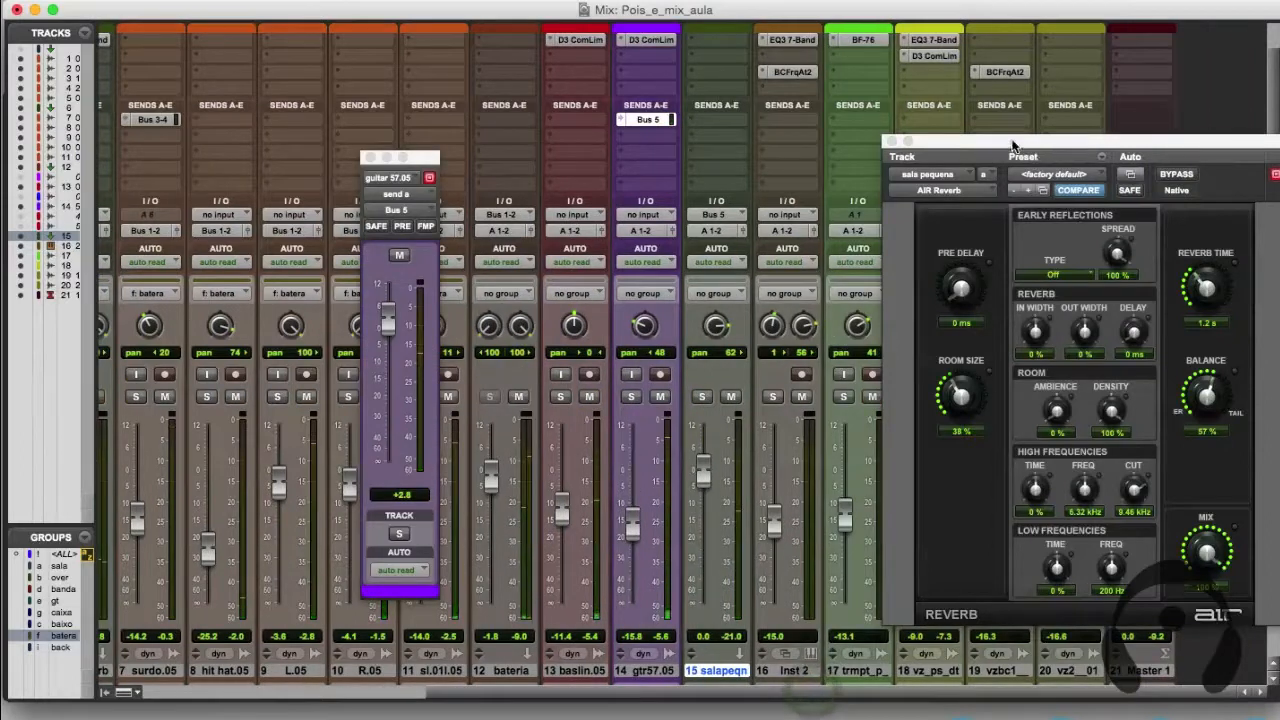
pyautogui.moveTo(1012, 141); pyautogui.dragTo(1279, 147)
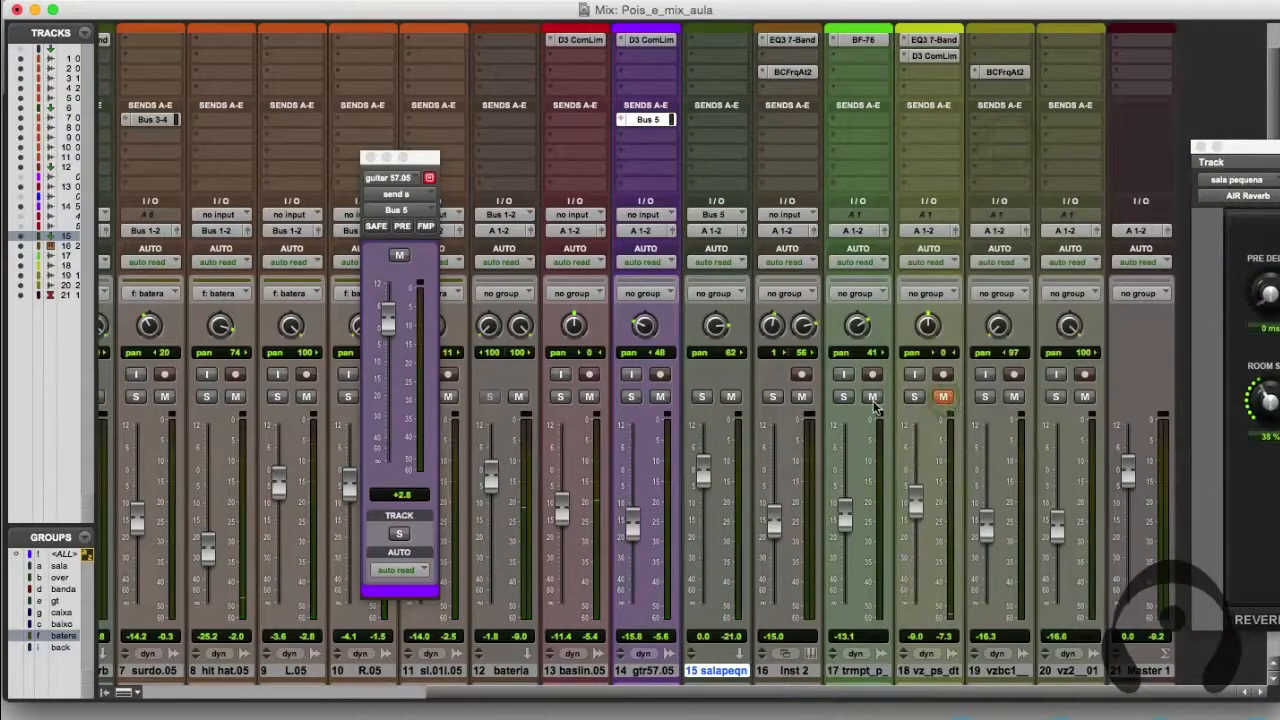
pyautogui.moveTo(1259, 146); pyautogui.dragTo(929, 132)
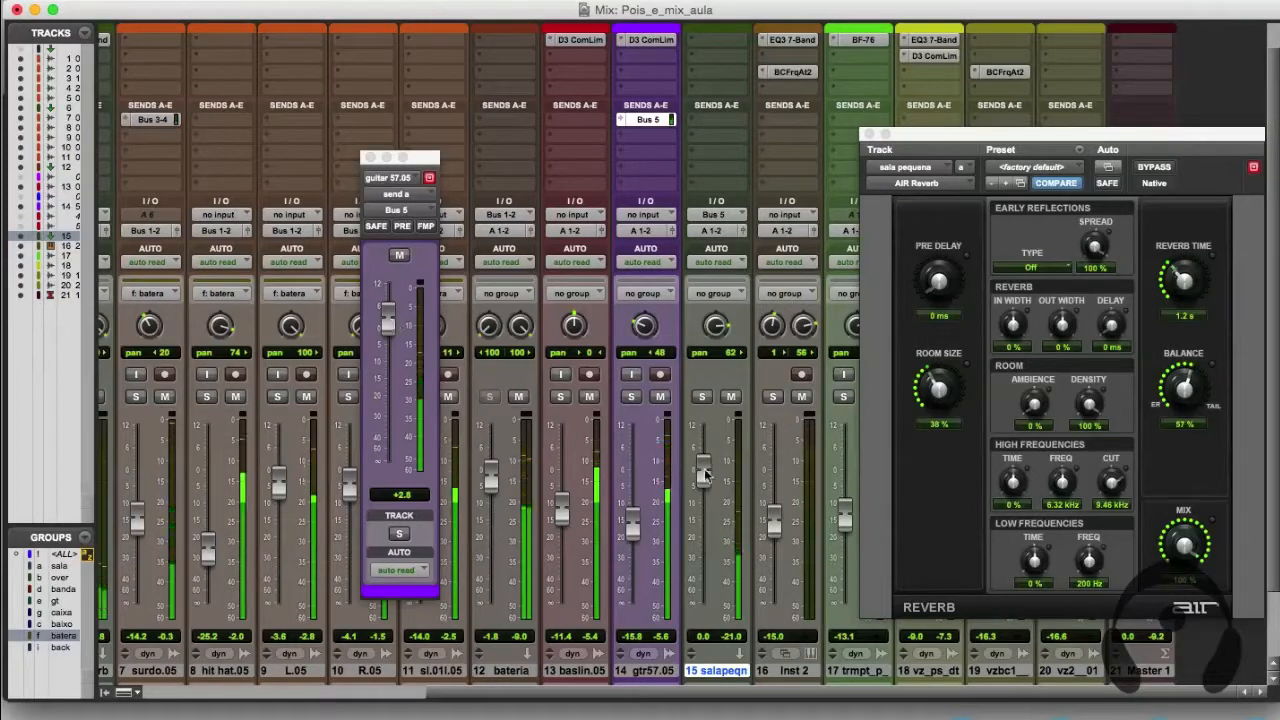
# Add a Bus 3-4 (Stereo) send to gtr57.05 at about -9.1 dB and lower its Bus 5 send to about -9.4 dB.
pyautogui.moveTo(386, 322); pyautogui.dragTo(403, 356)
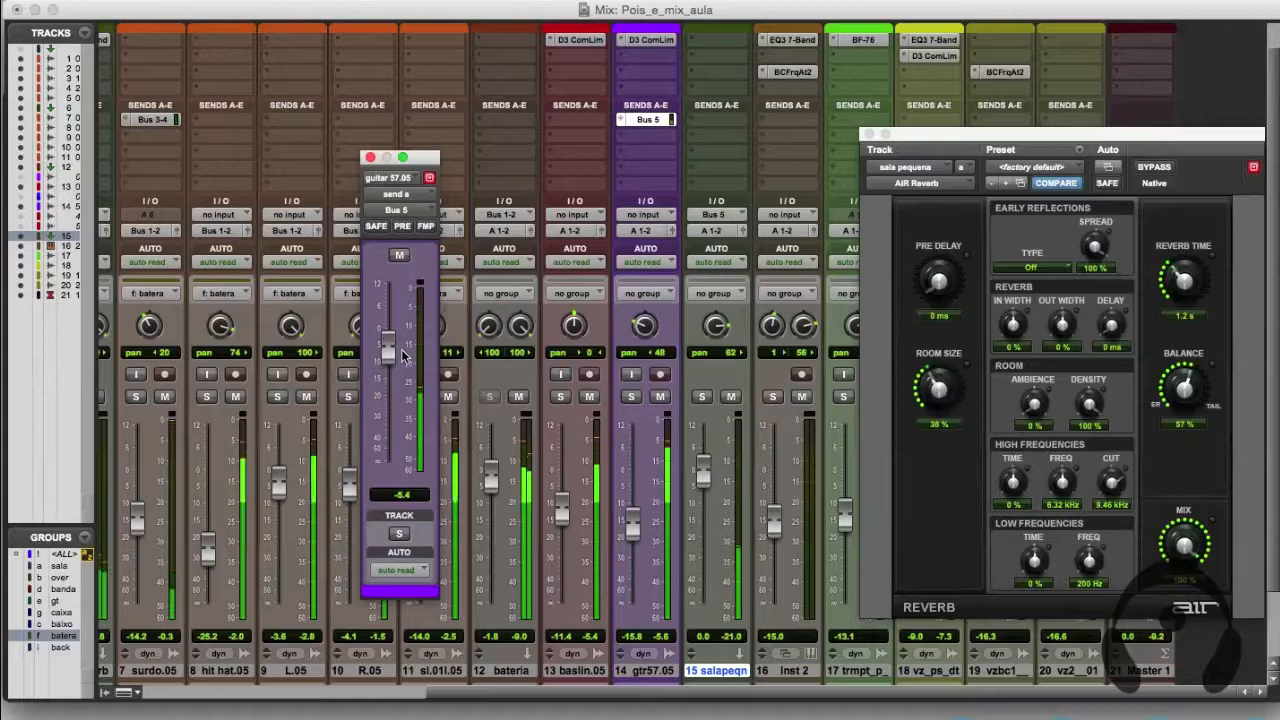
pyautogui.click(647, 135)
pyautogui.moveTo(705, 188)
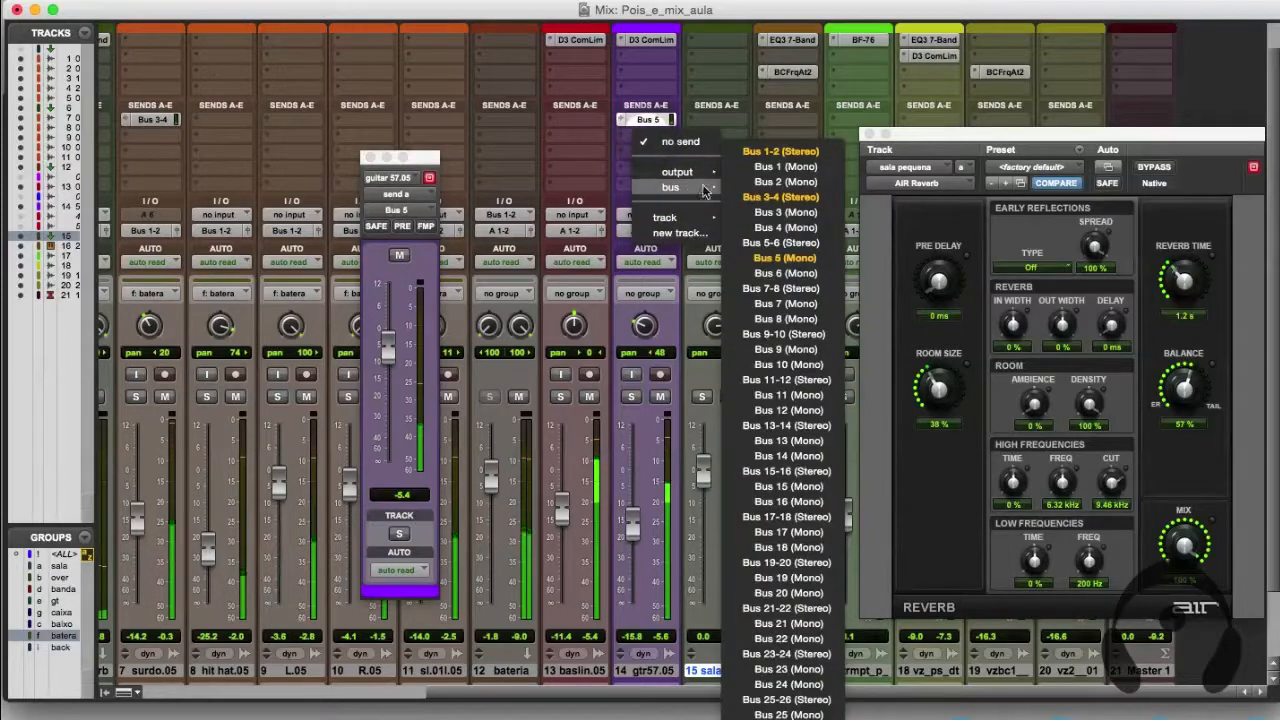
pyautogui.click(755, 201)
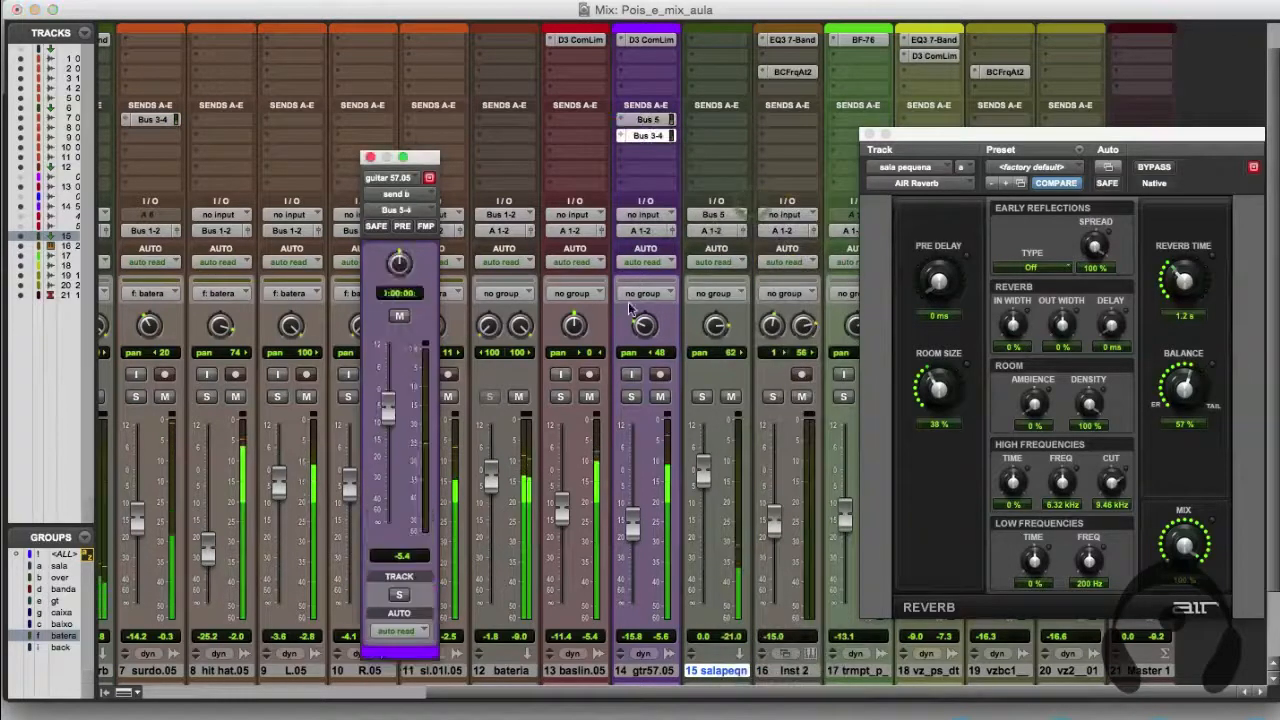
pyautogui.moveTo(390, 525); pyautogui.dragTo(387, 429)
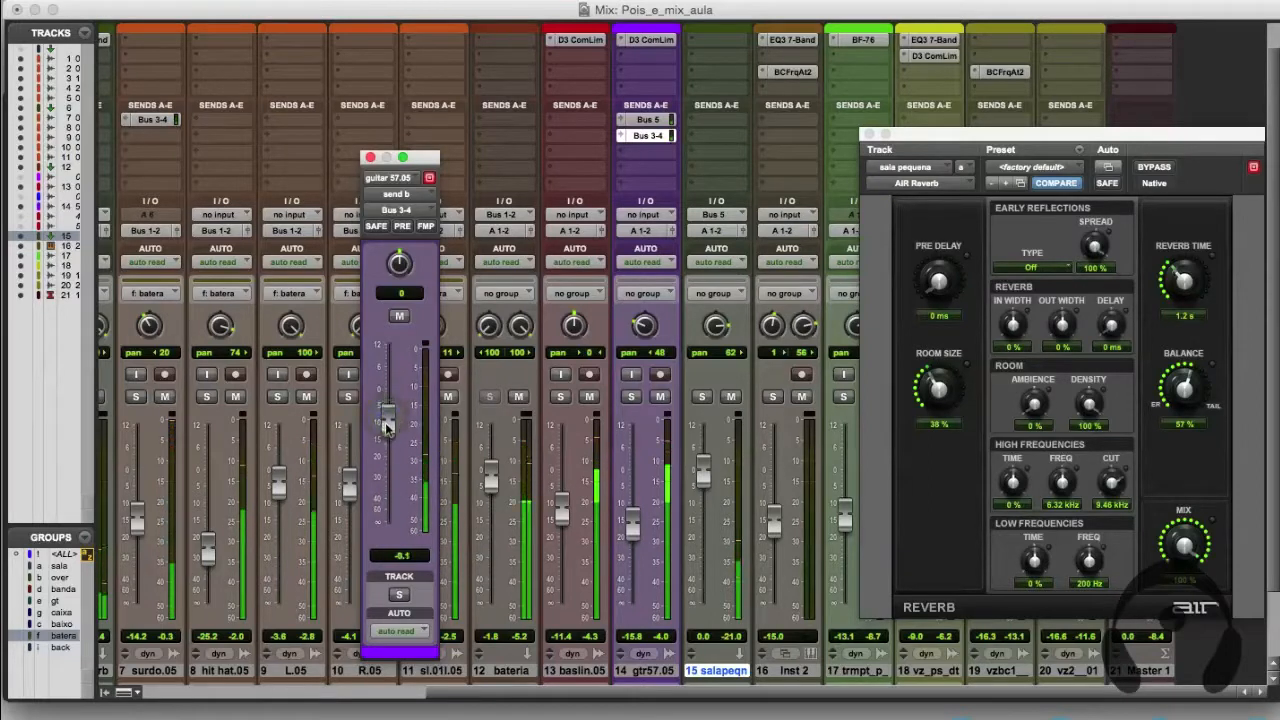
pyautogui.click(649, 120)
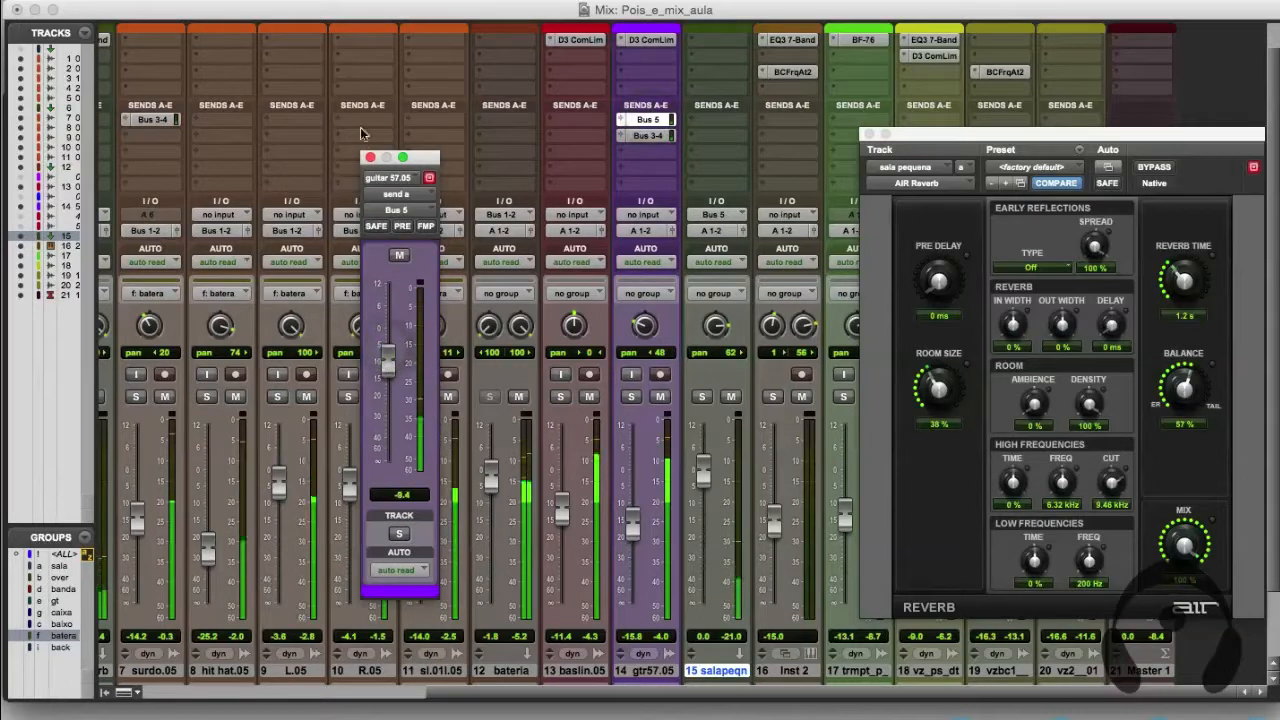
pyautogui.click(370, 158)
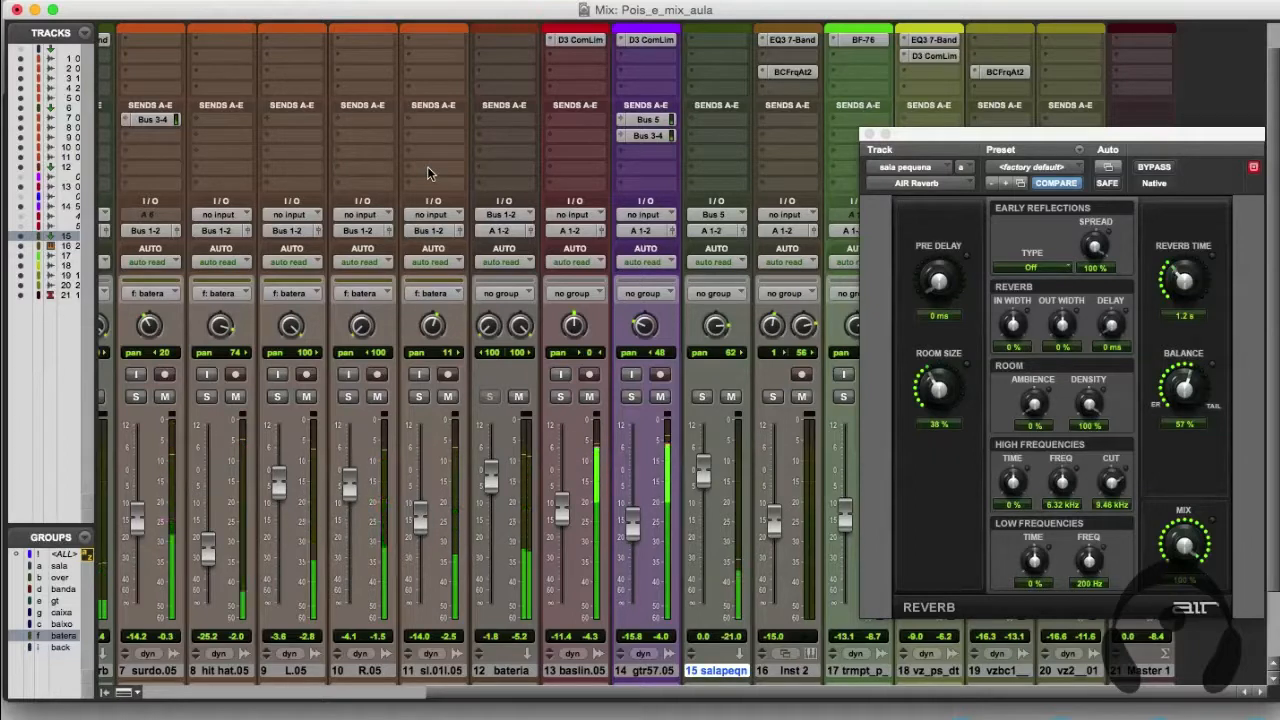
# Select the guitar 57.05 clips in the Edit window, play the song from near the start and return to the Mix window.
pyautogui.press('super+equal')
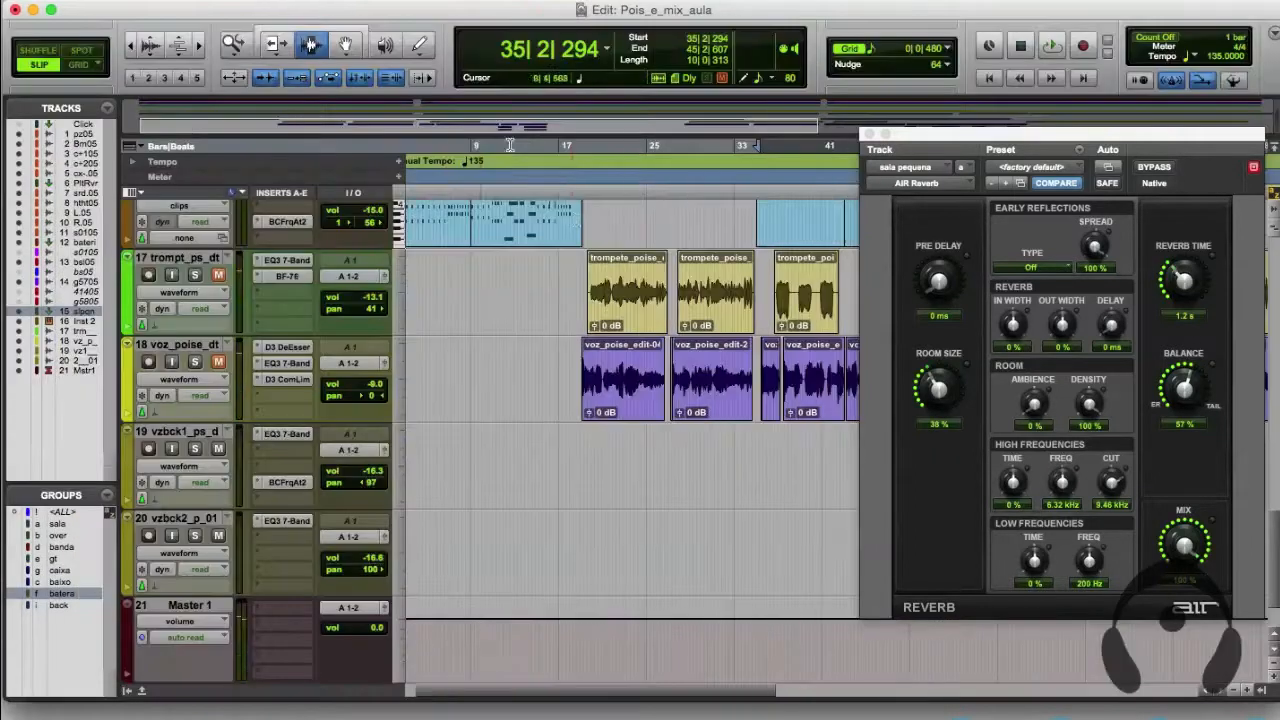
pyautogui.scroll(5, 501, 280)
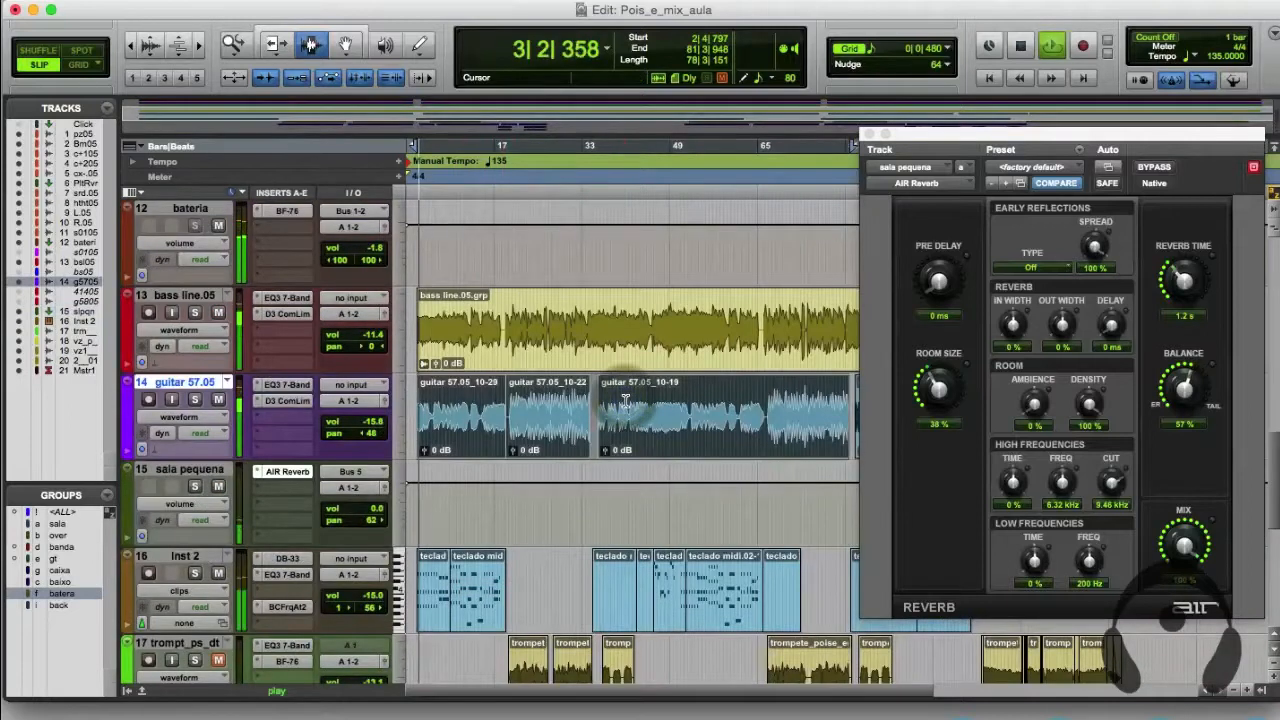
pyautogui.press('super+equal')
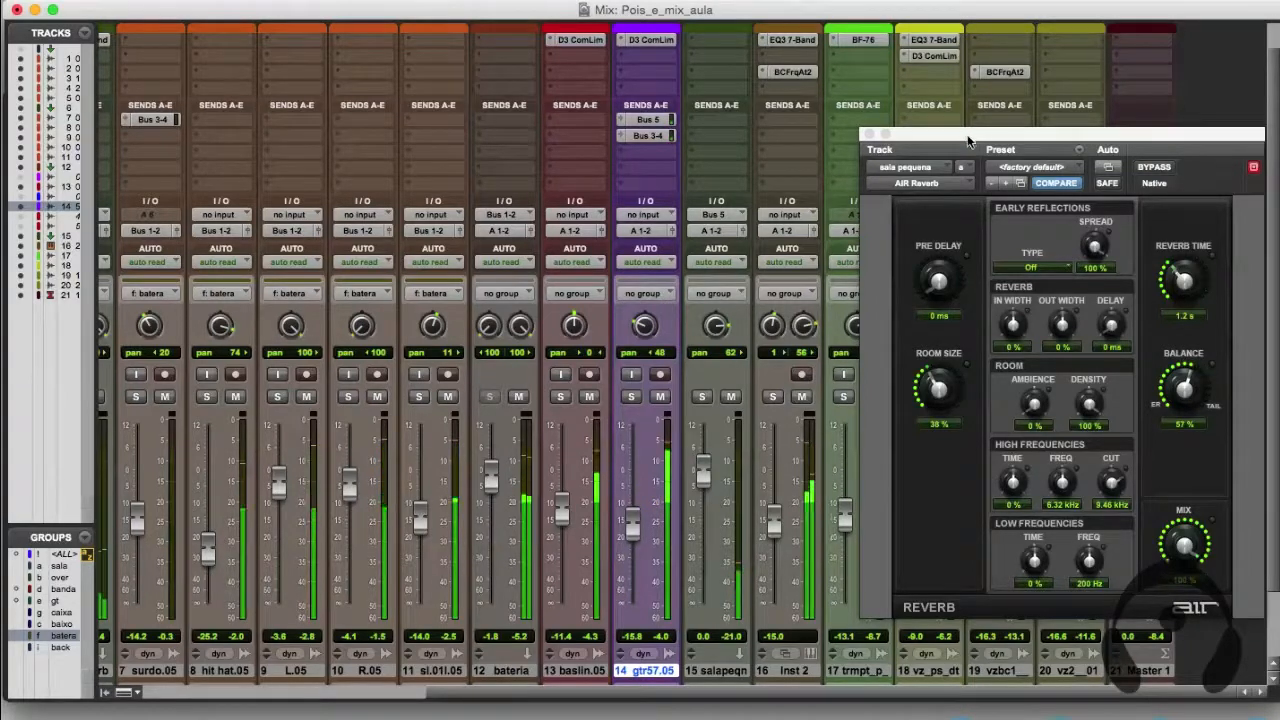
pyautogui.moveTo(968, 141); pyautogui.dragTo(1006, 136)
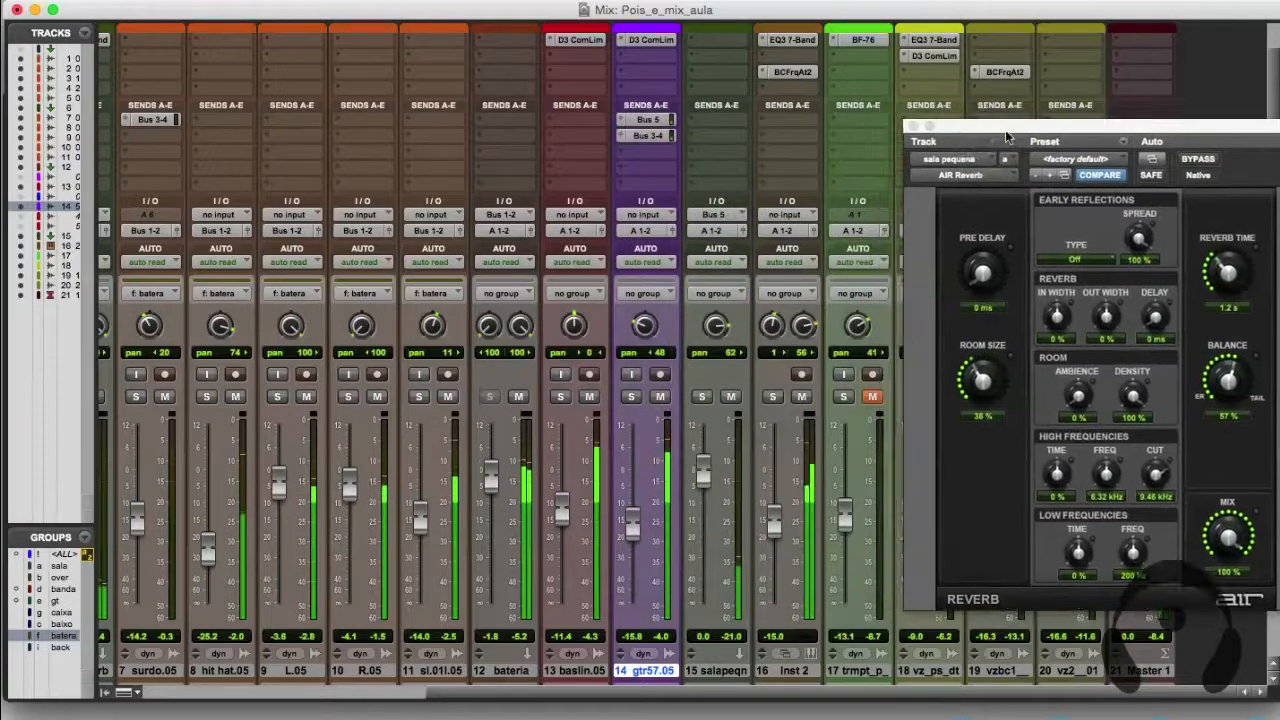
# Compare the two reverb sends of gtr57.05 and set its Bus 5 send level to -3.6 dB.
pyautogui.click(660, 121)
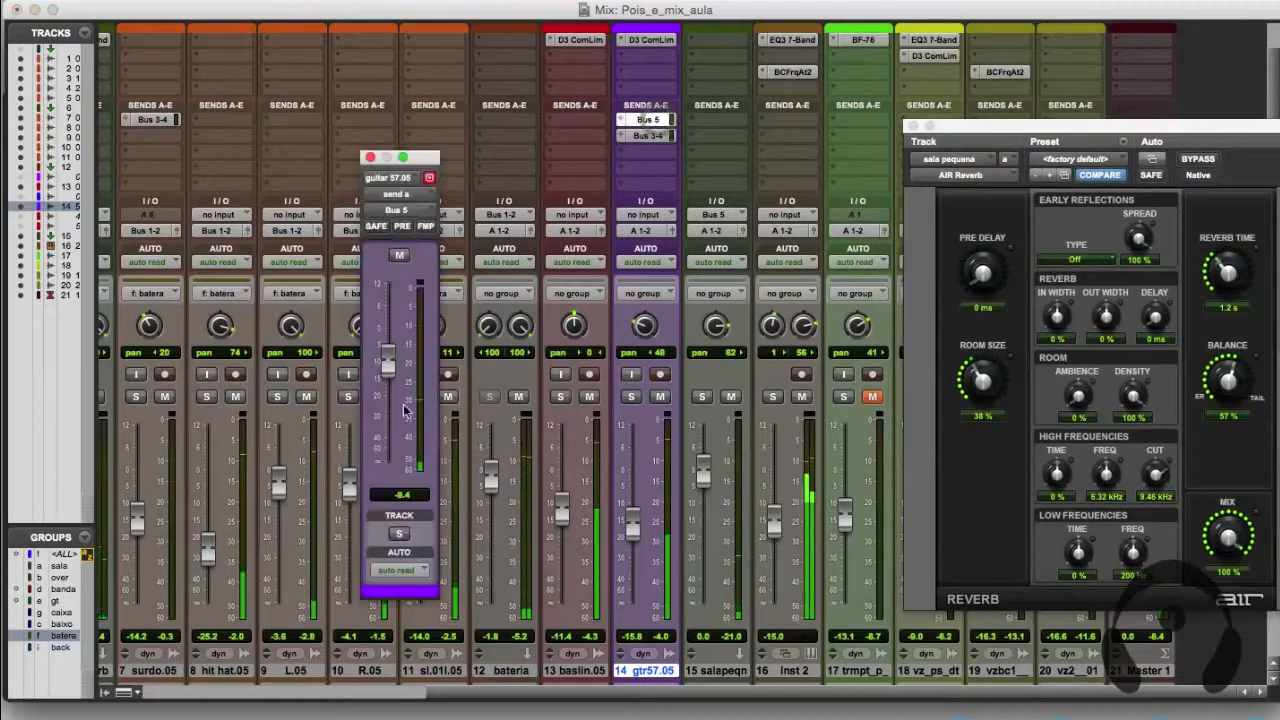
pyautogui.click(655, 135)
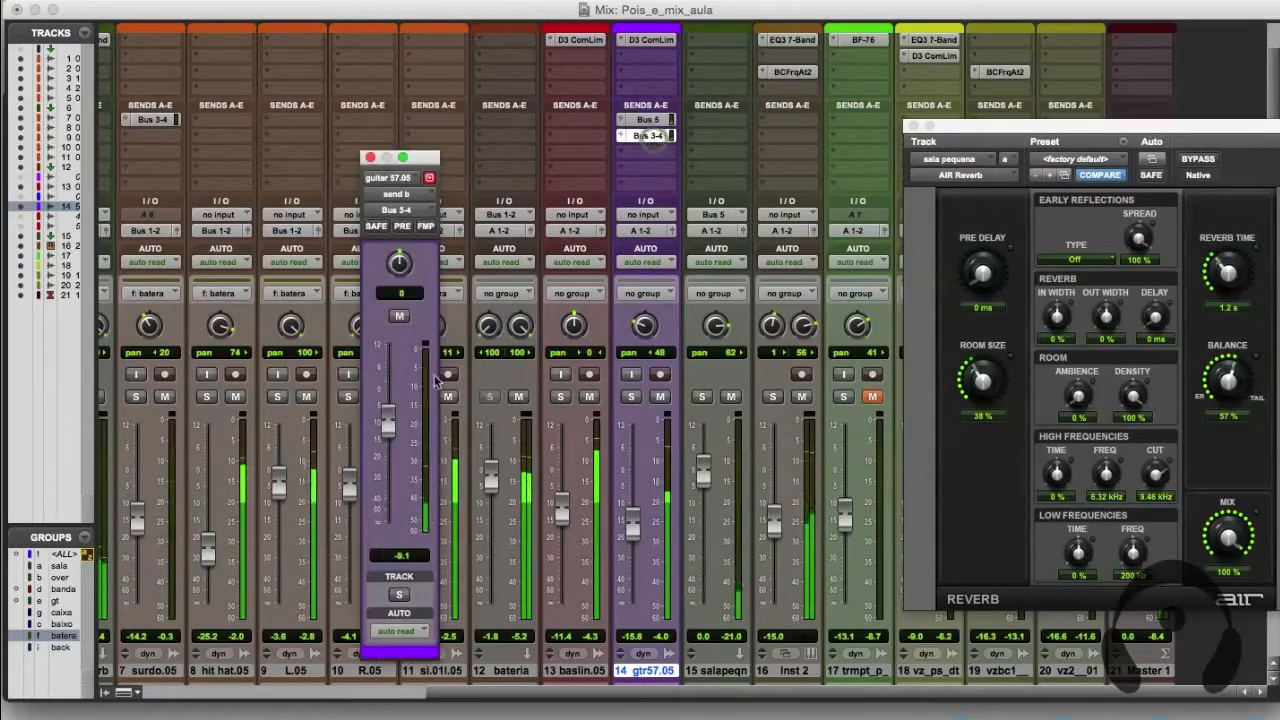
pyautogui.click(668, 120)
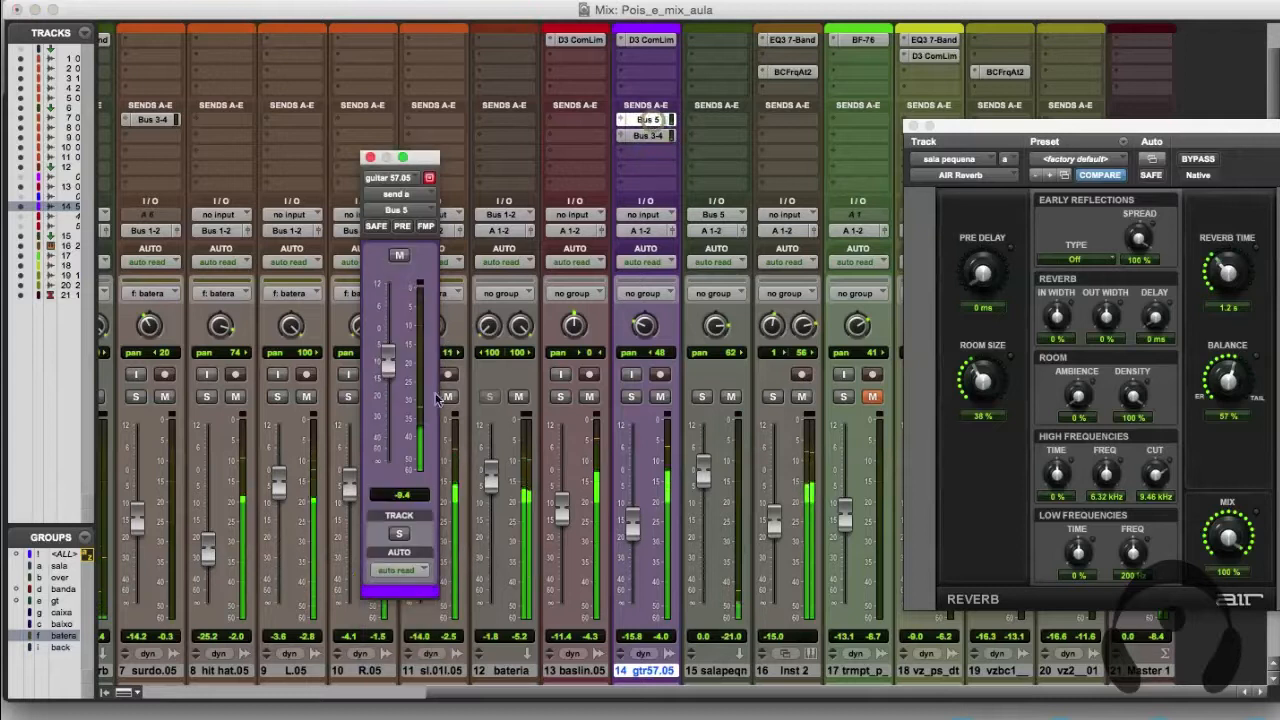
pyautogui.moveTo(388, 356)
pyautogui.mouseDown()
pyautogui.moveTo(390, 326)
pyautogui.moveTo(393, 345)
pyautogui.mouseUp()
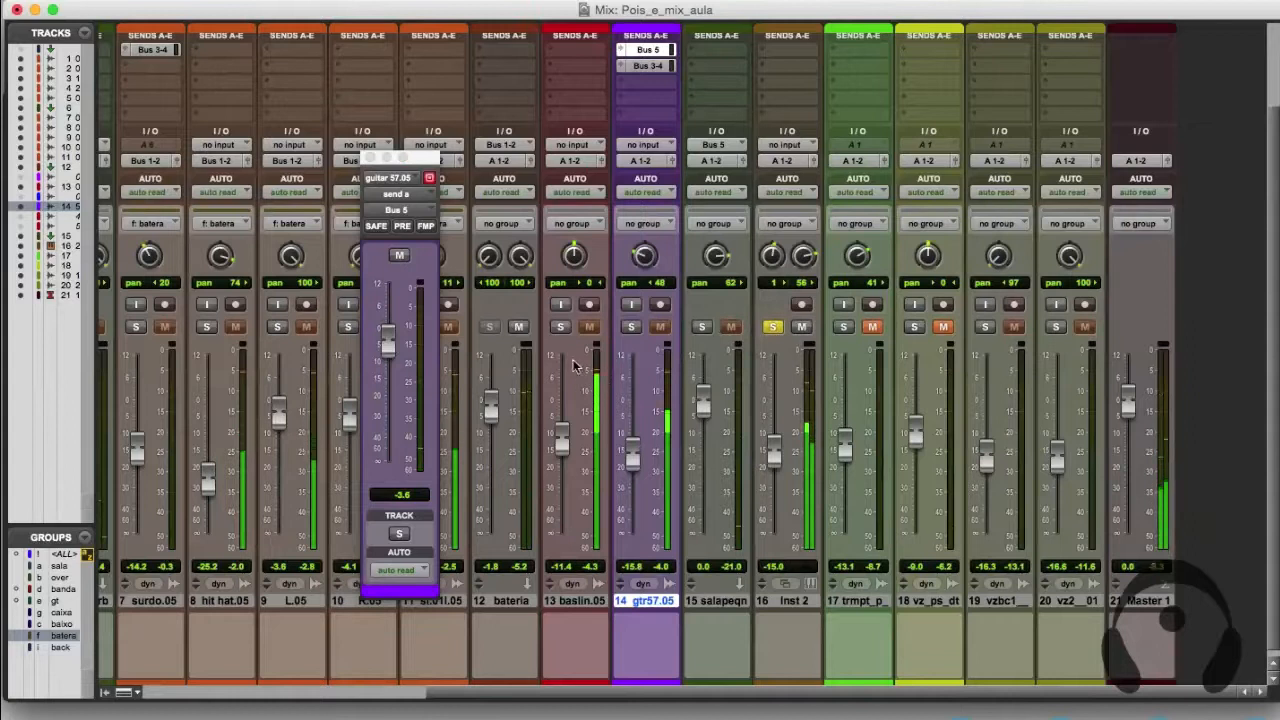
# Add a Bus 3-4 (Stereo) send to Inst 2, solo PlateRvrb and raise the send level to about -4.1 dB.
pyautogui.click(371, 158)
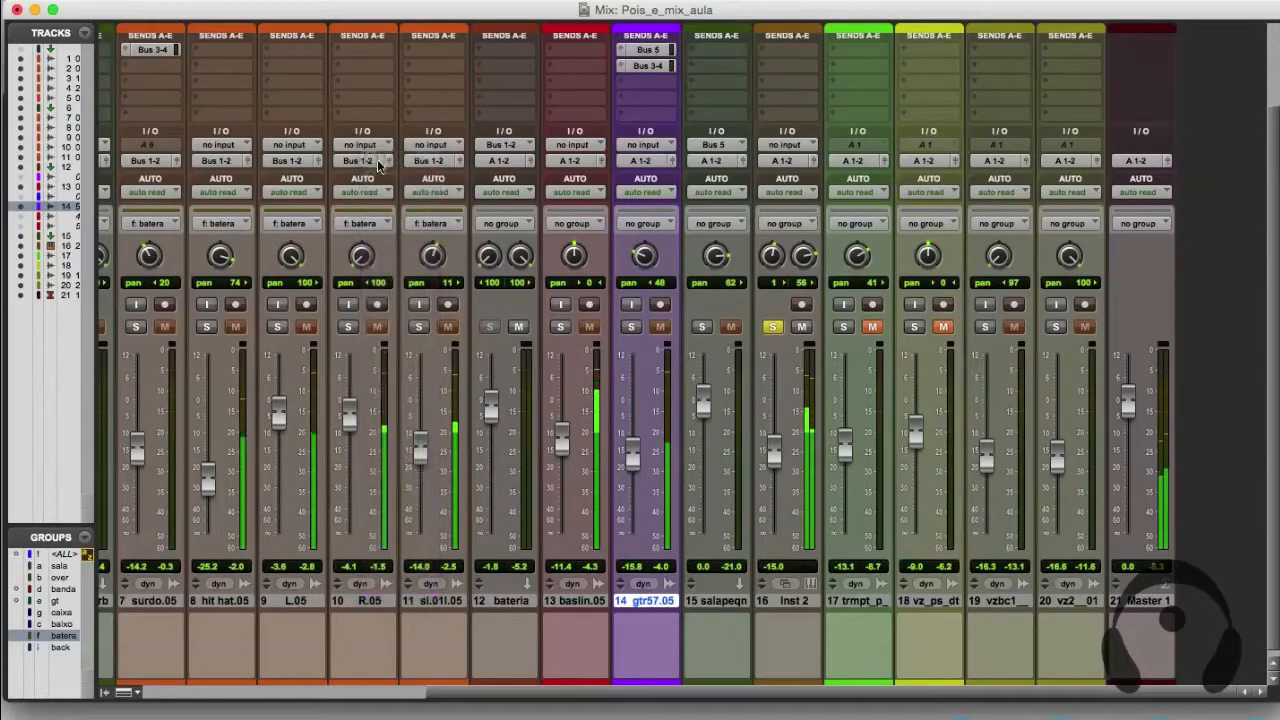
pyautogui.click(786, 66)
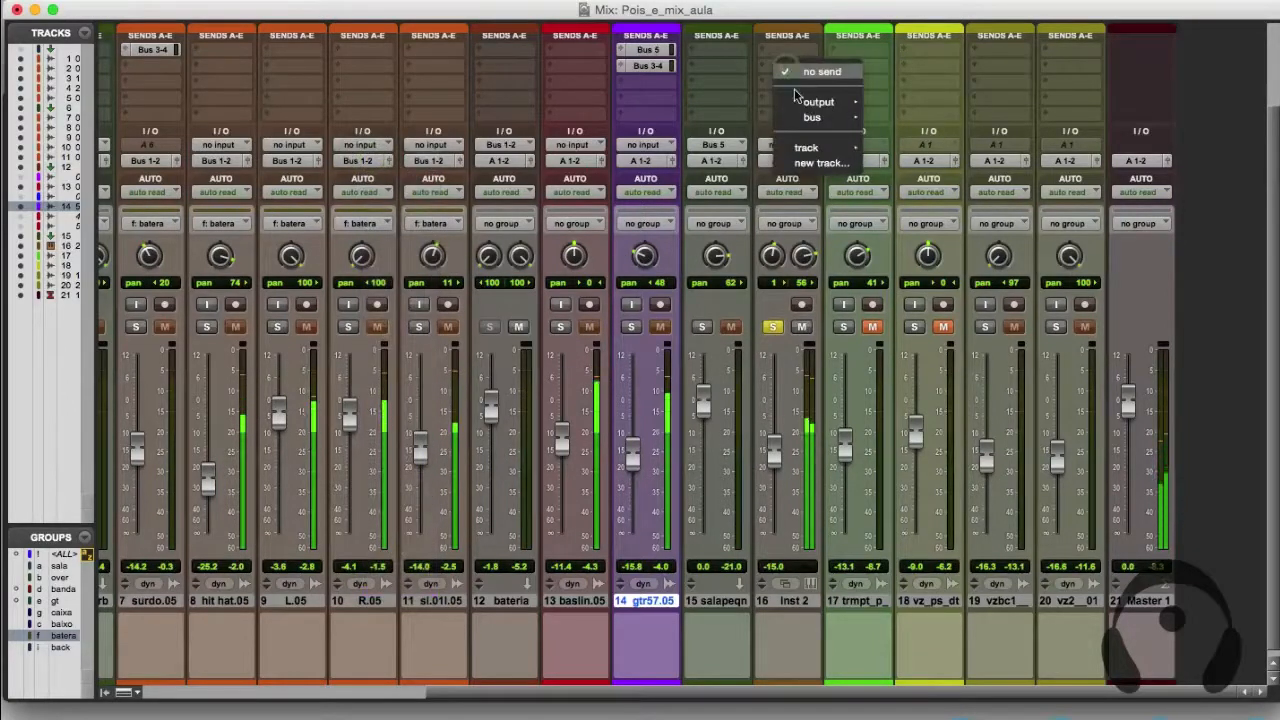
pyautogui.moveTo(830, 117)
pyautogui.click(888, 172)
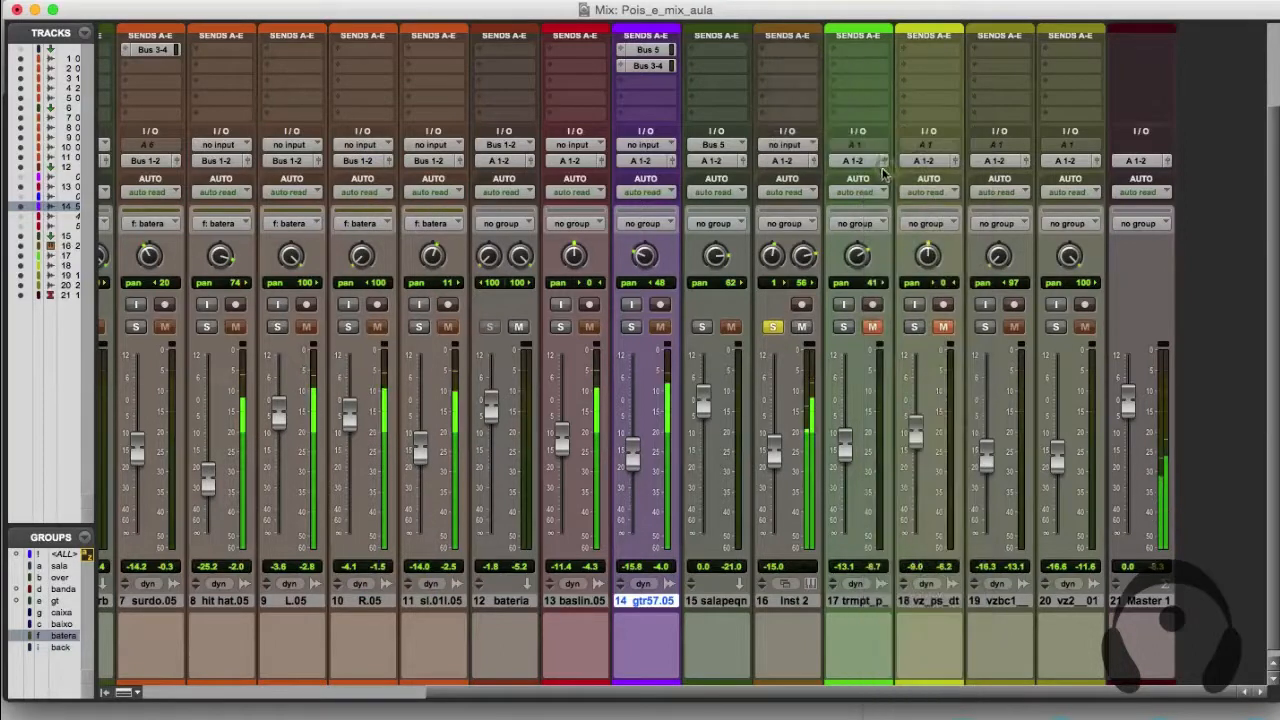
pyautogui.moveTo(389, 535)
pyautogui.mouseDown()
pyautogui.moveTo(405, 402)
pyautogui.moveTo(408, 546)
pyautogui.mouseUp()
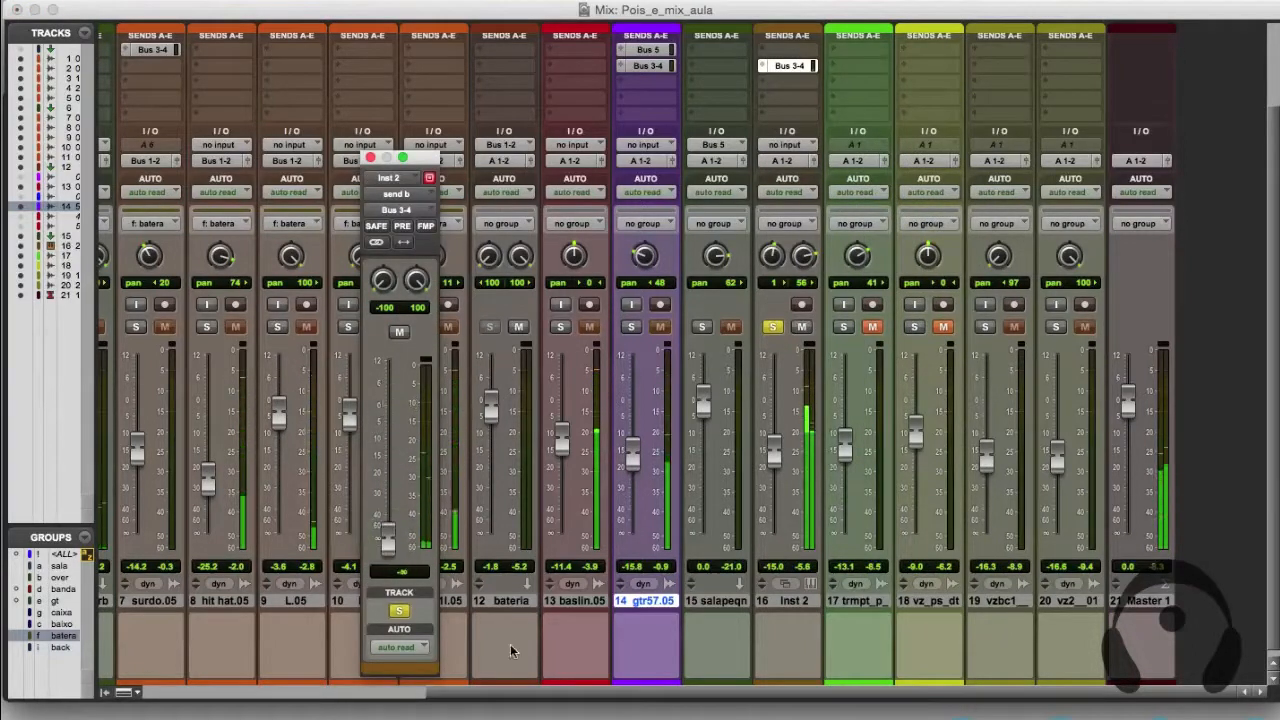
pyautogui.moveTo(495, 690); pyautogui.dragTo(383, 686)
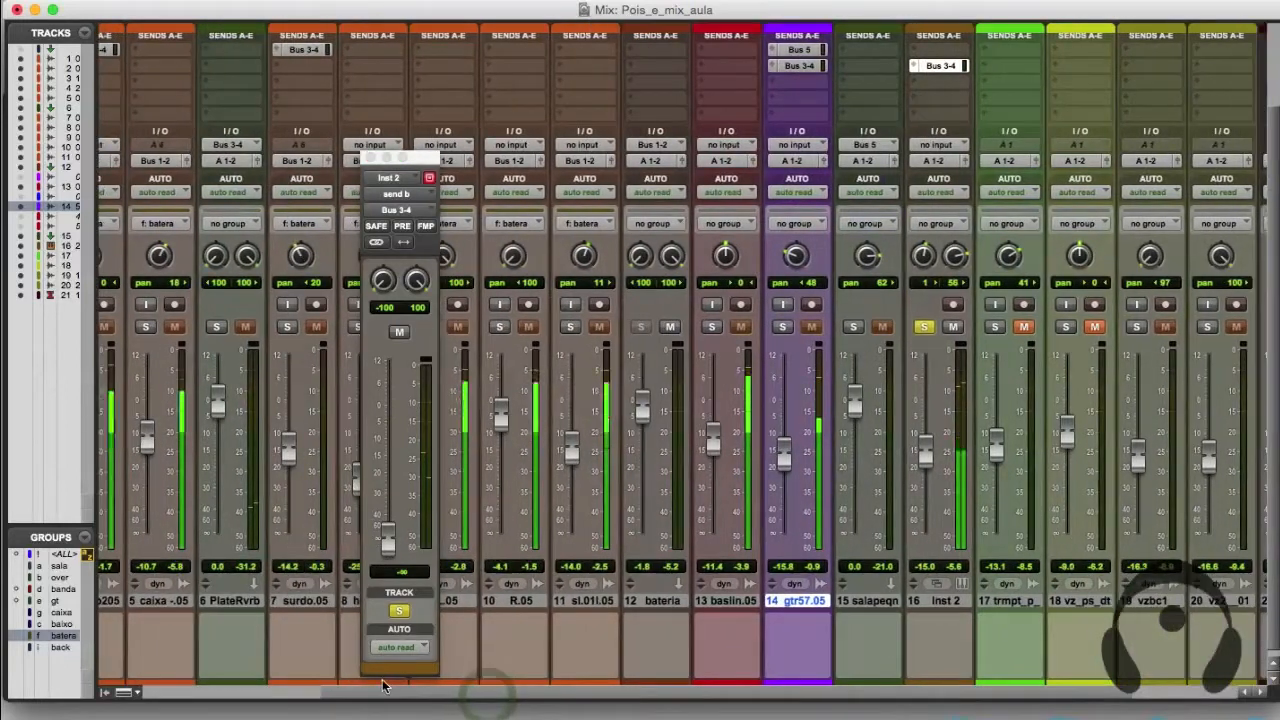
pyautogui.click(216, 327)
pyautogui.moveTo(410, 545); pyautogui.dragTo(395, 425)
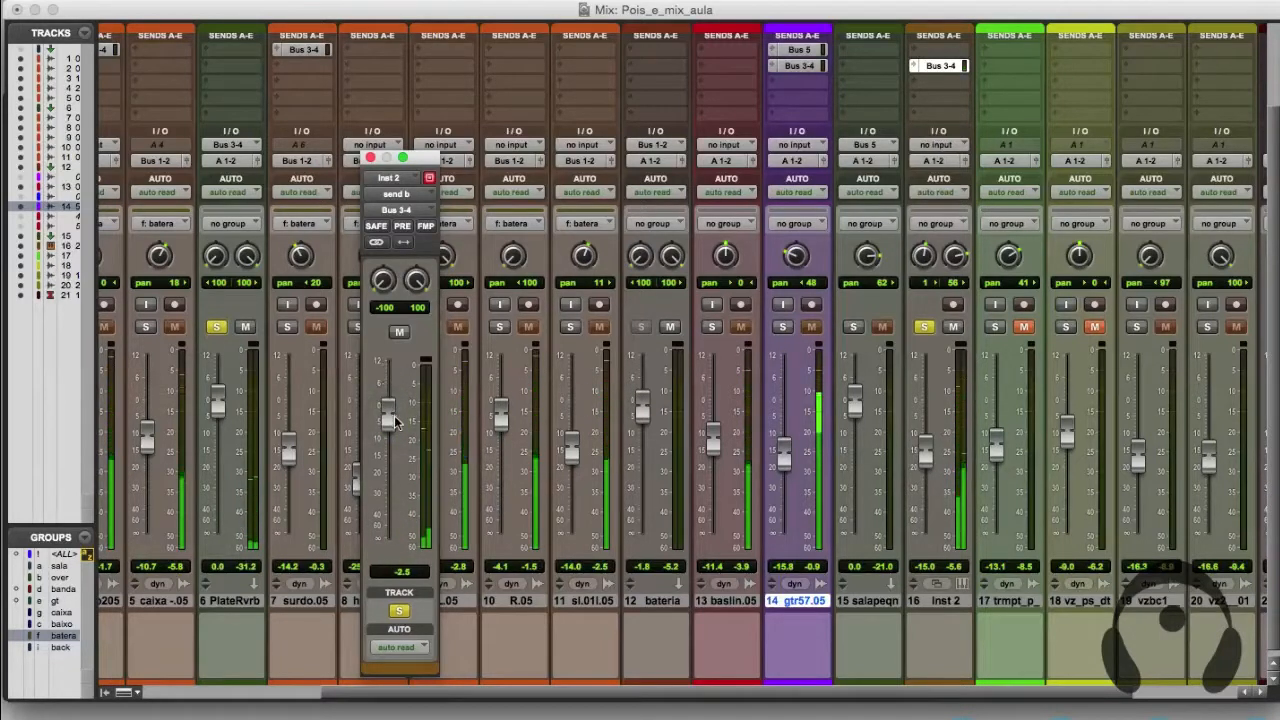
# Clear the solos on Inst 2 and PlateRvrb and set the pan of gtr57.05 to 53.
pyautogui.click(925, 426)
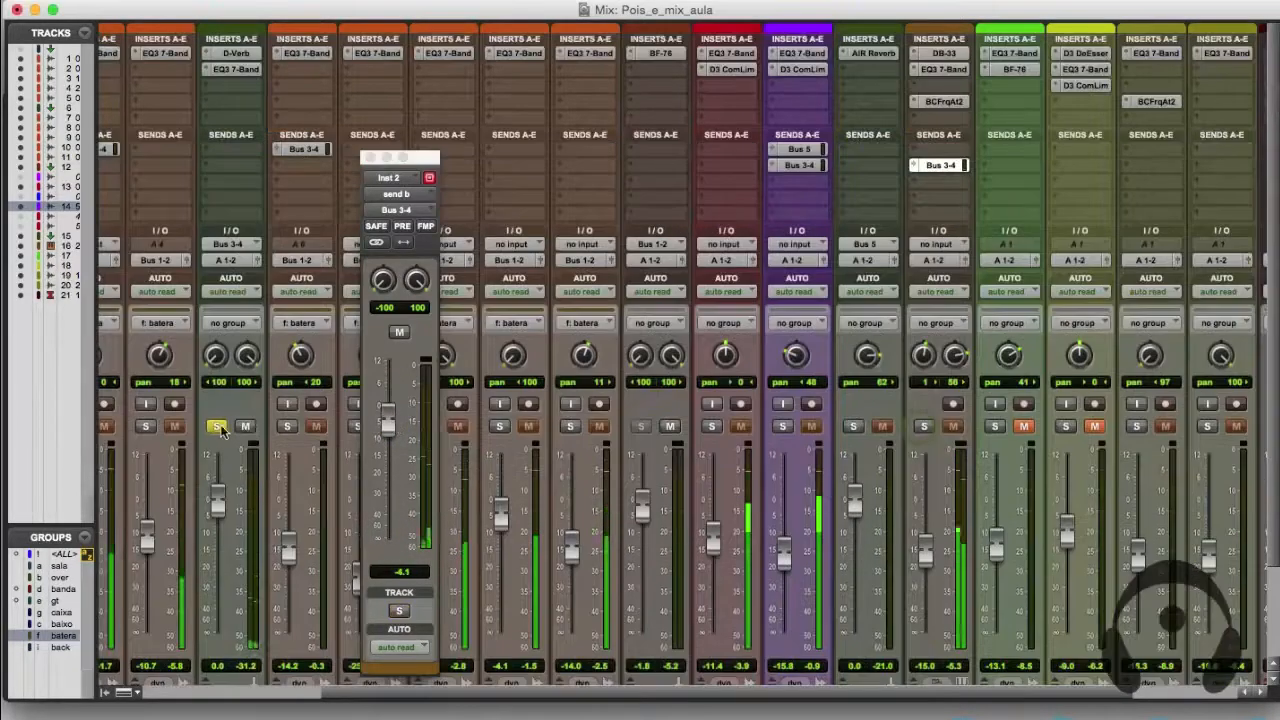
pyautogui.click(216, 427)
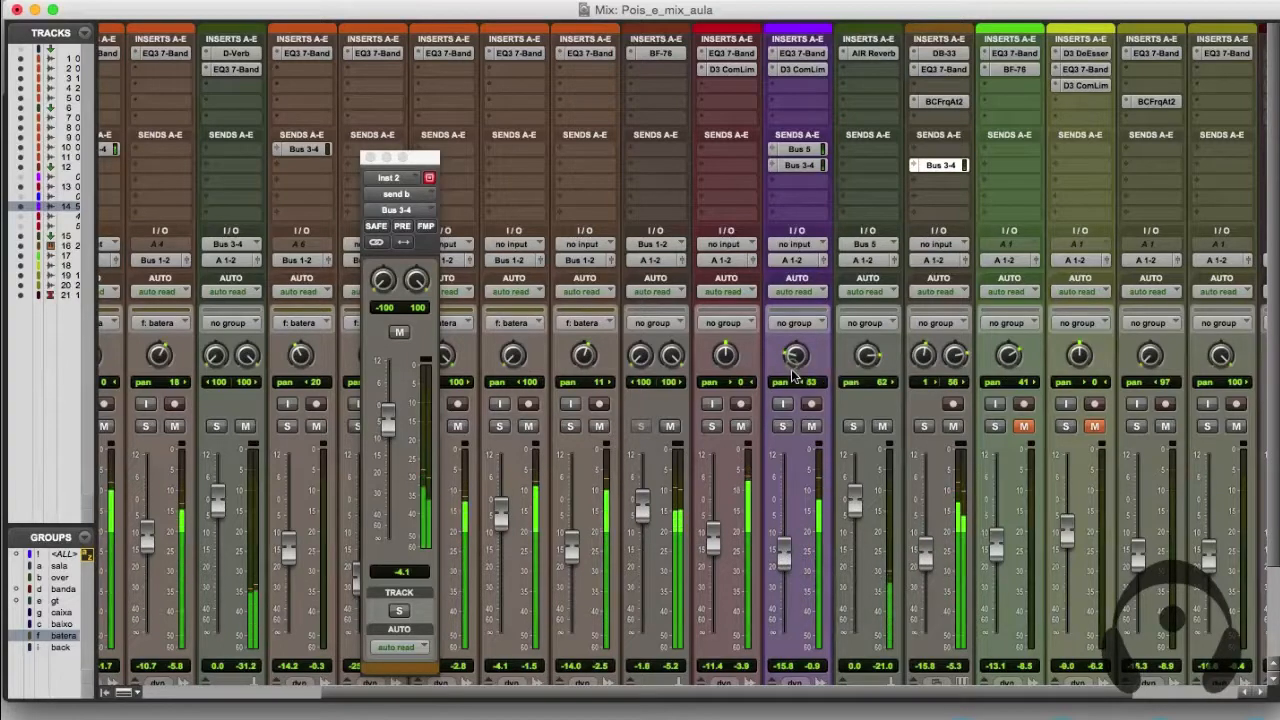
pyautogui.moveTo(795, 362); pyautogui.dragTo(793, 372)
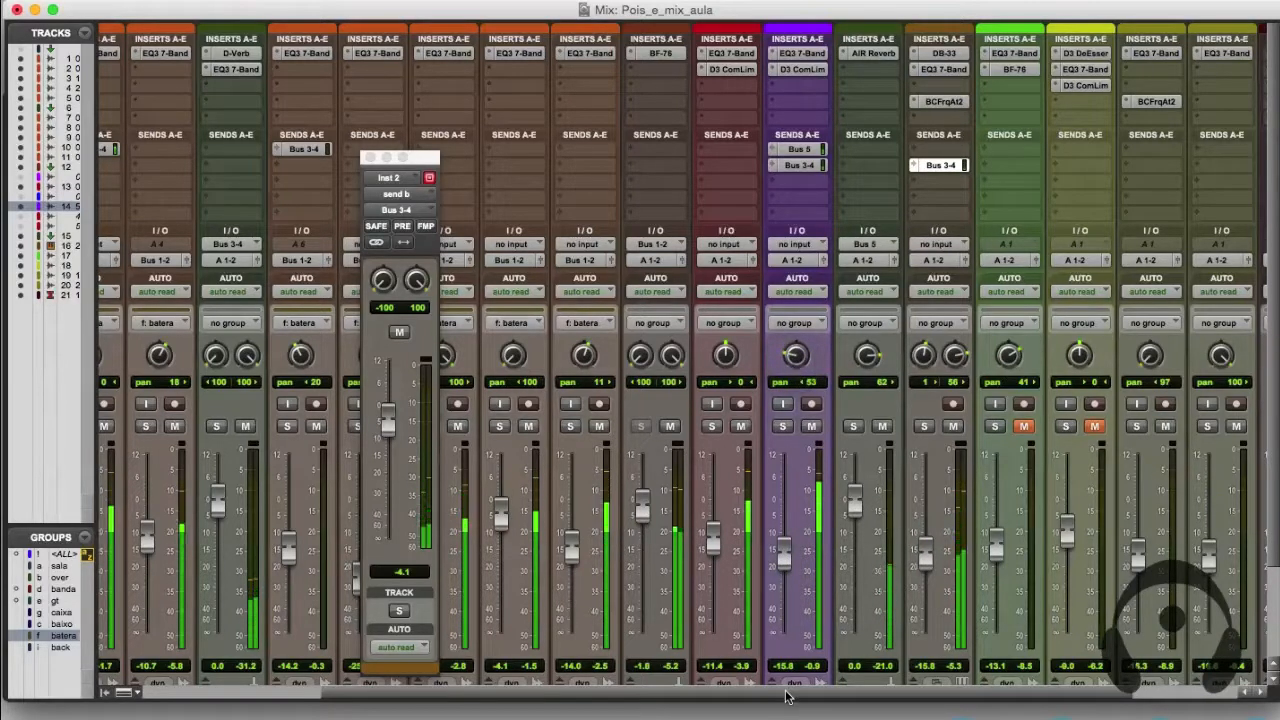
# Unmute the lead vocal track vz_ps_dt while keeping the trumpet track muted.
pyautogui.hscroll(3, 789, 694)
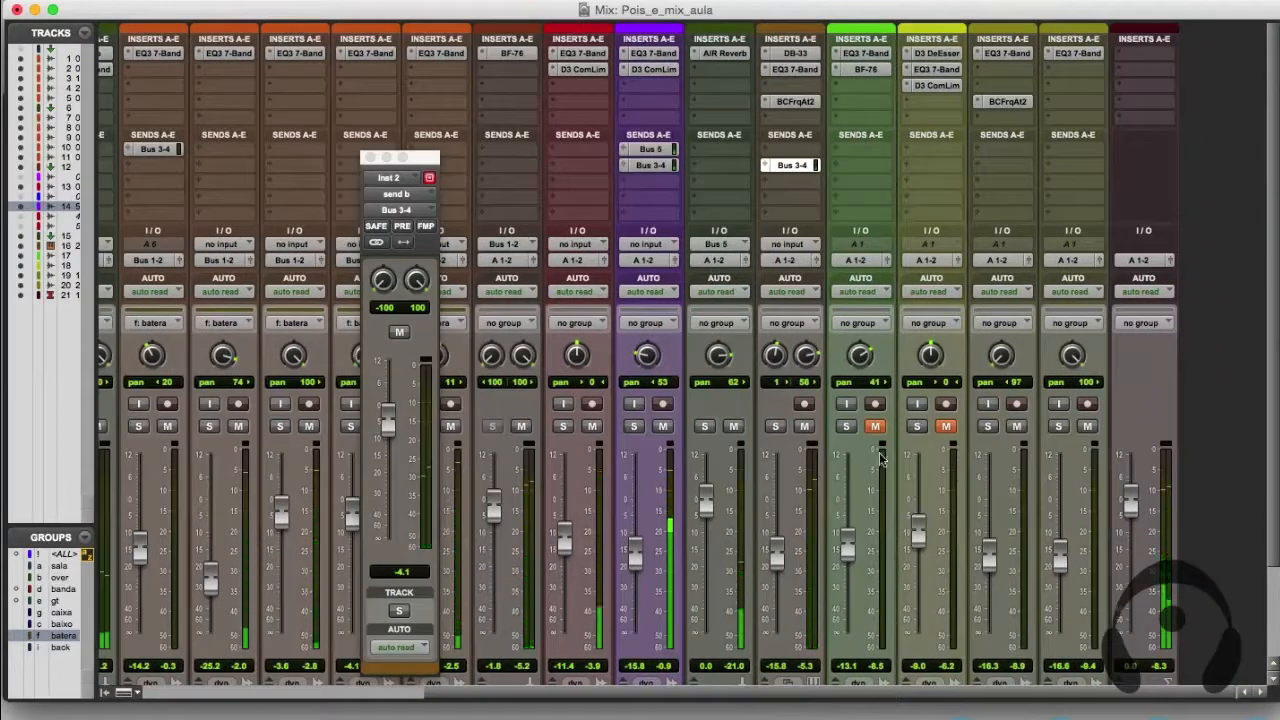
pyautogui.click(946, 427)
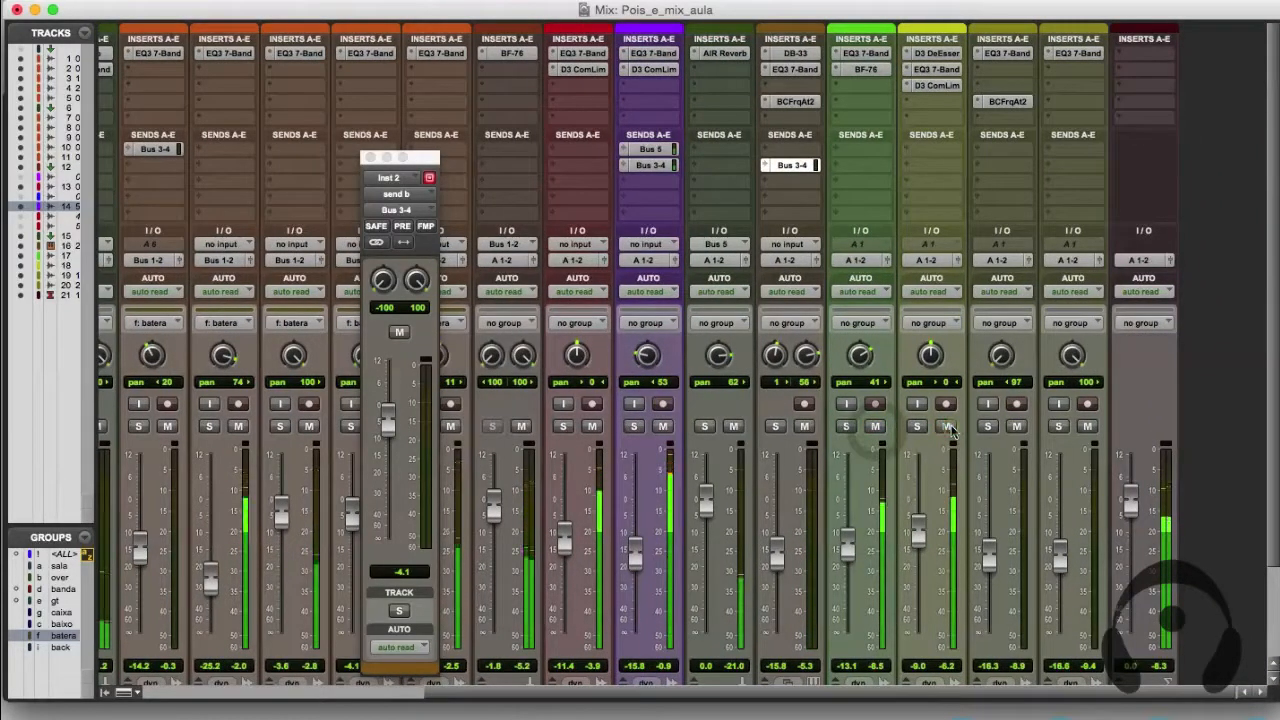
pyautogui.click(875, 426)
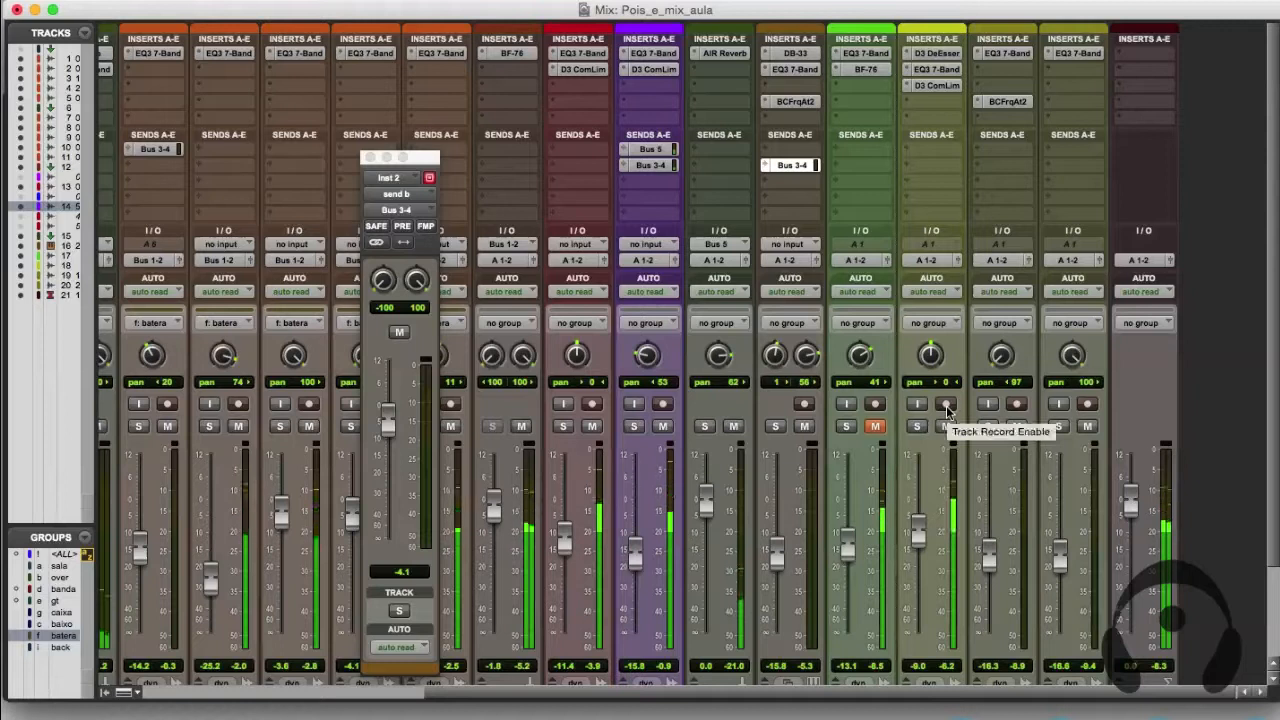
# Add a Bus 3-4 (Stereo) send to the lead vocal track vz_ps_dt at about -13.4 dB.
pyautogui.click(370, 160)
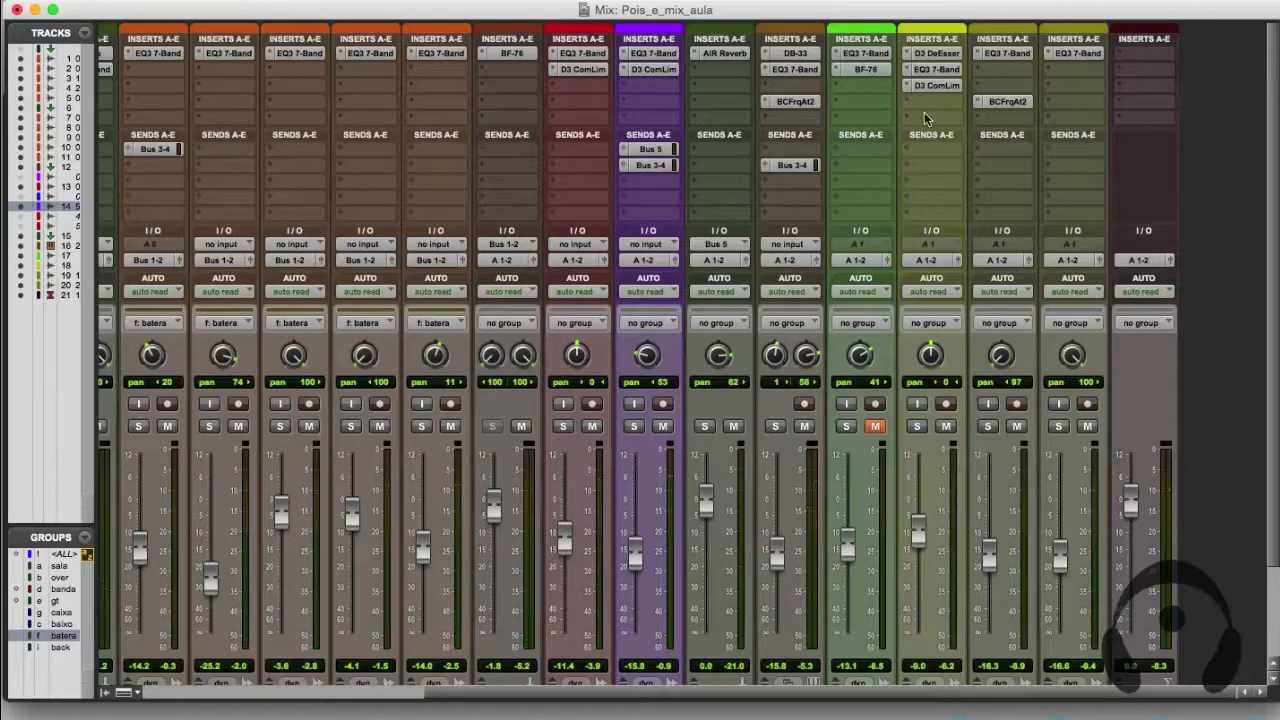
pyautogui.click(930, 149)
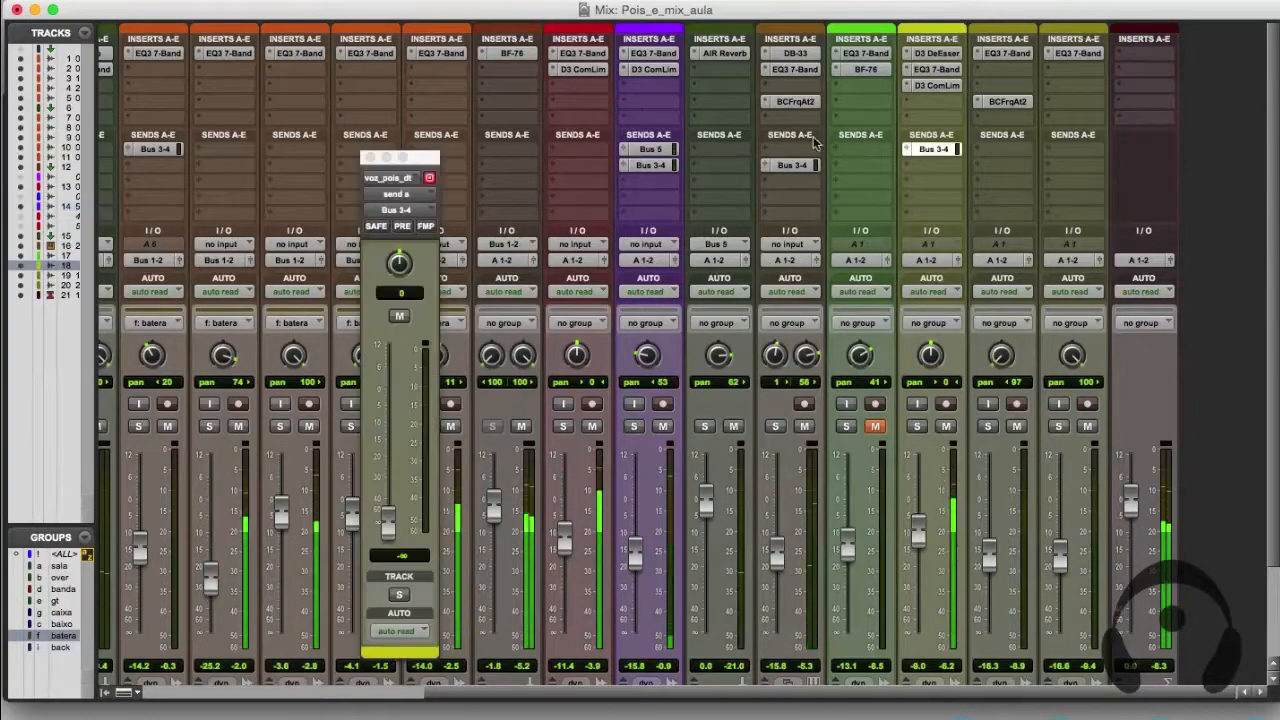
pyautogui.moveTo(403, 512); pyautogui.dragTo(387, 433)
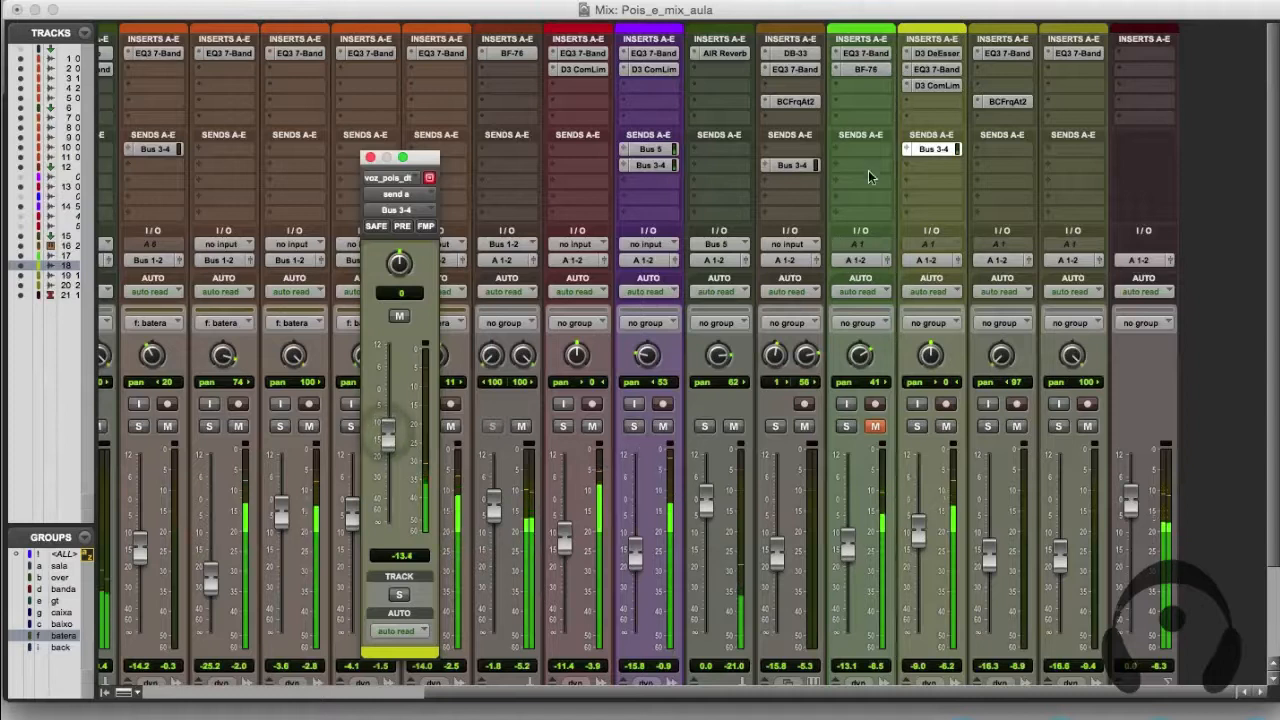
# Raise the lead vocal compressor's threshold slightly, set its ratio to 11.5:1 and lower the vocal fader to -11.5 dB.
pyautogui.click(940, 86)
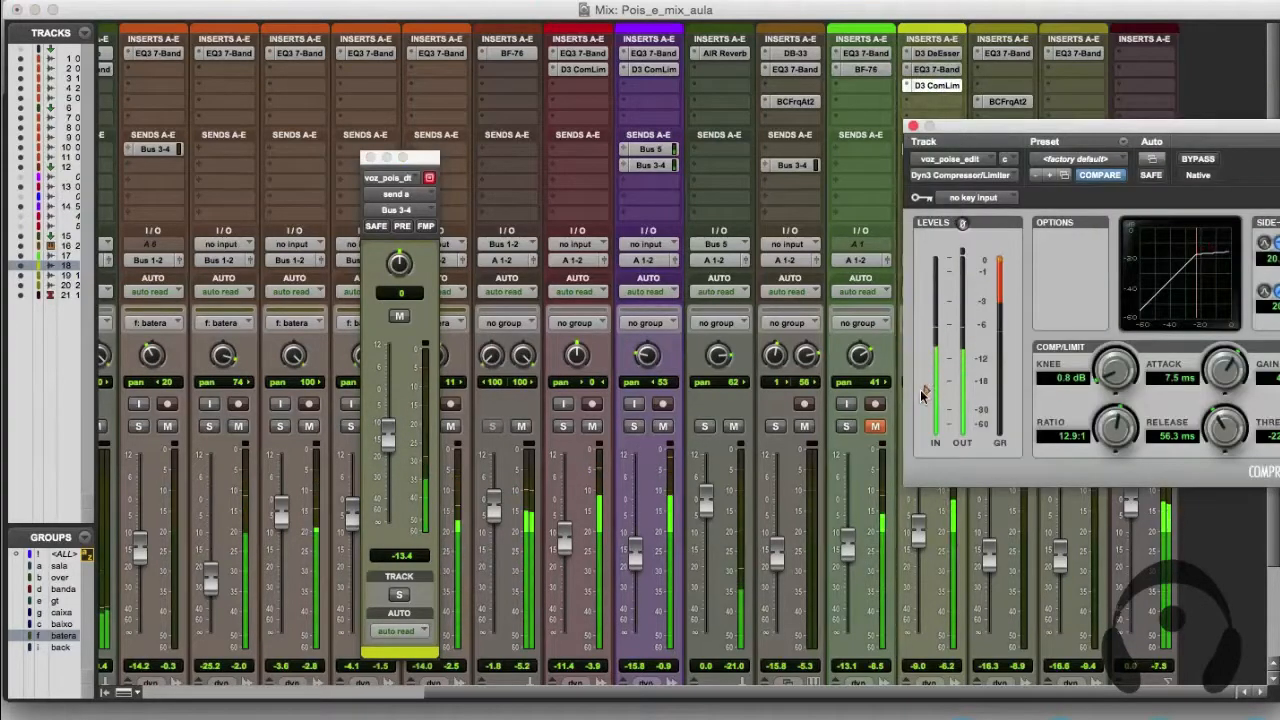
pyautogui.moveTo(924, 392); pyautogui.dragTo(926, 384)
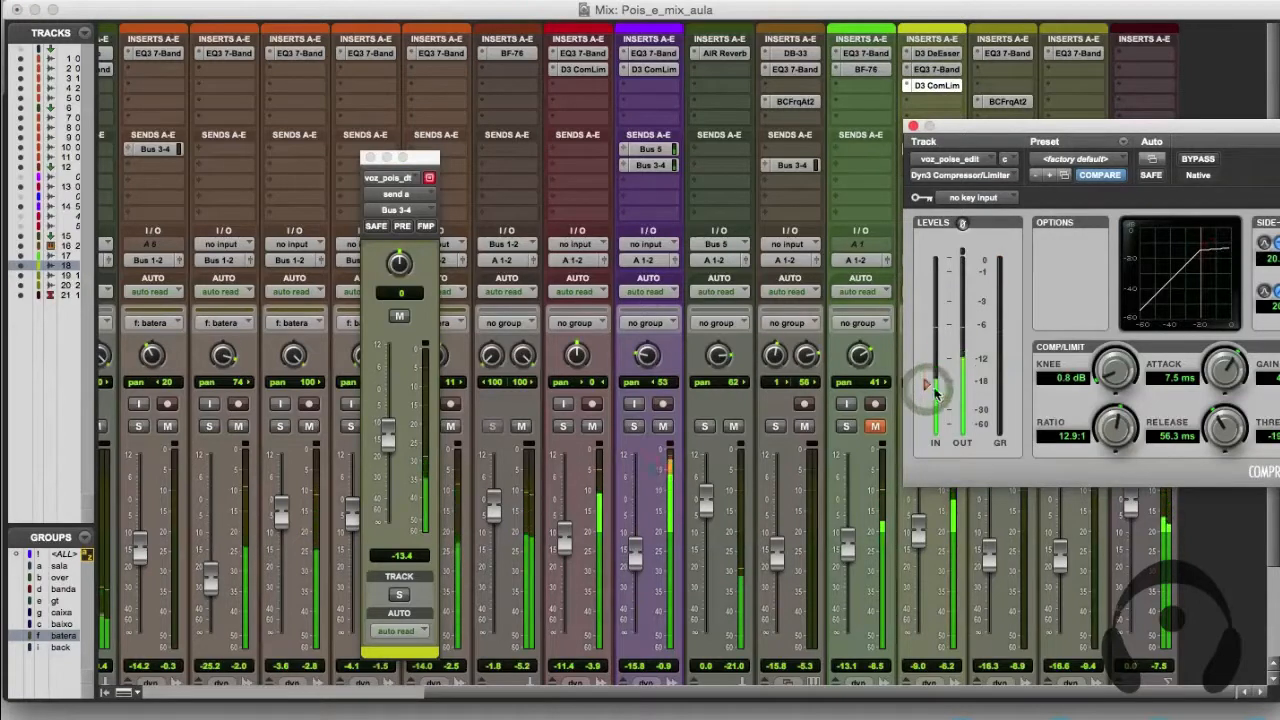
pyautogui.moveTo(1118, 432); pyautogui.dragTo(1117, 440)
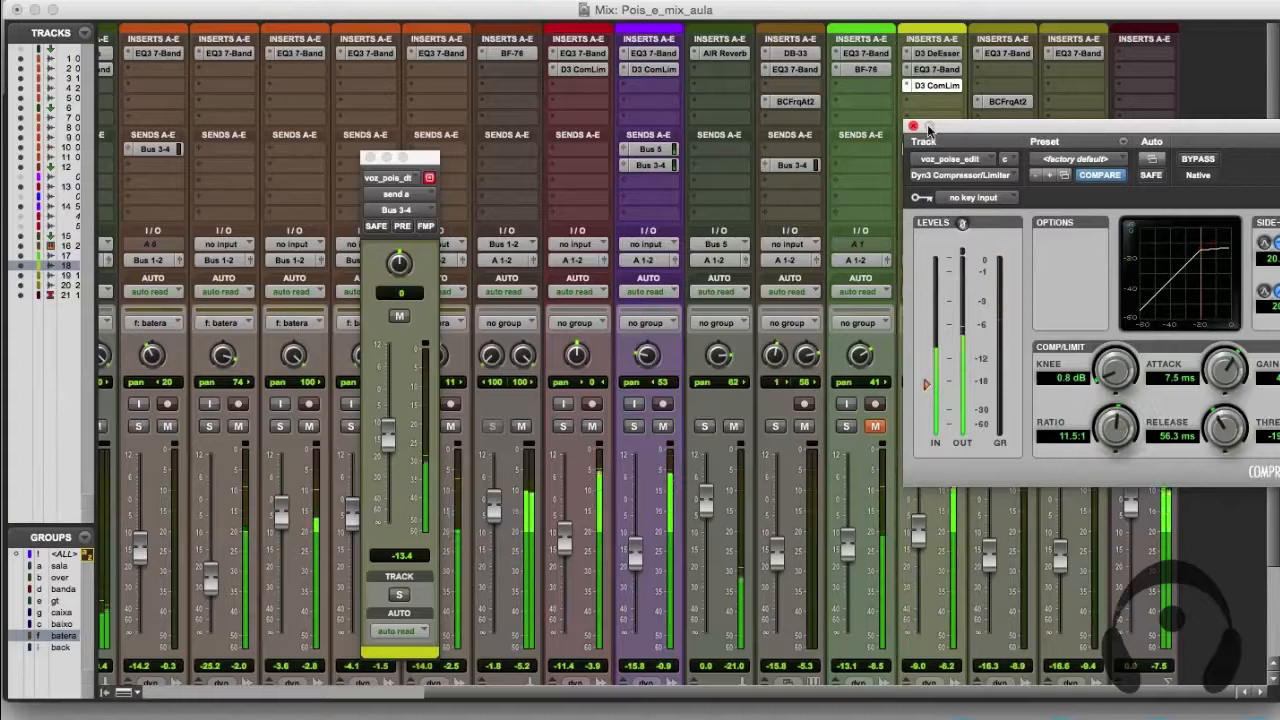
pyautogui.click(912, 126)
pyautogui.moveTo(918, 531); pyautogui.dragTo(919, 547)
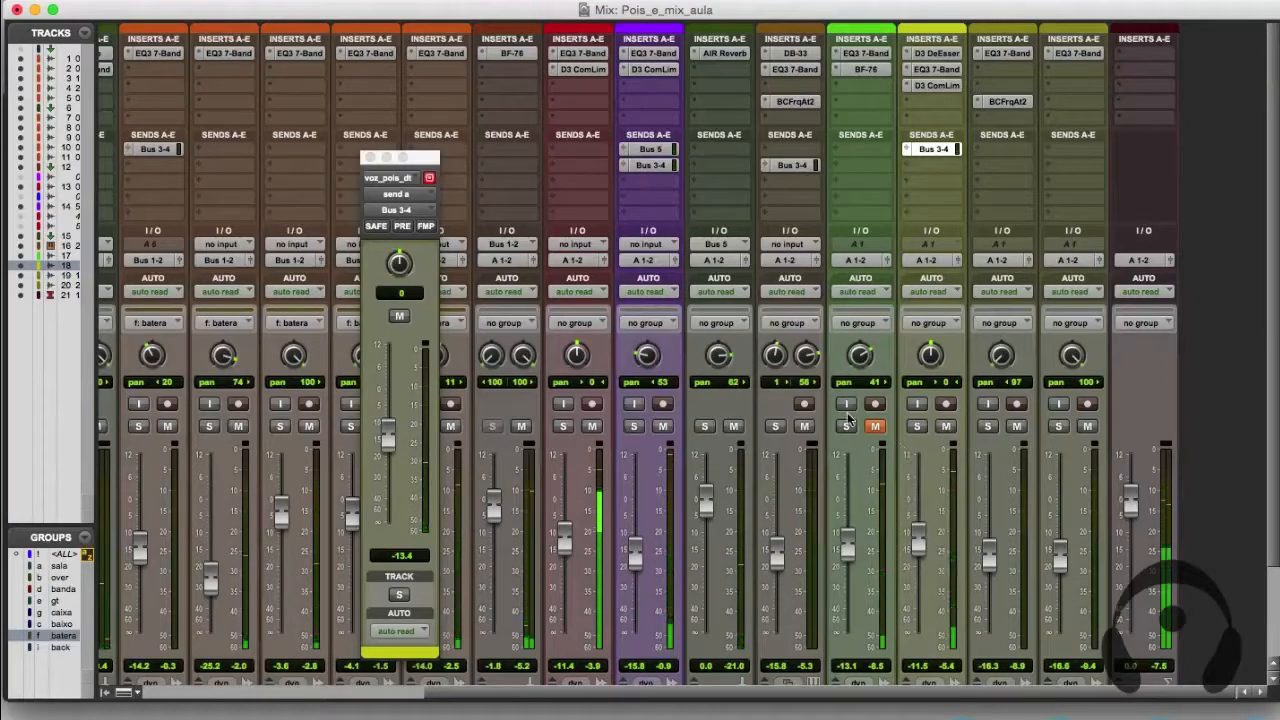
# Solo the lead vocal vz_ps_dt together with PlateRvrb to hear the plate reverb on the voice.
pyautogui.click(917, 426)
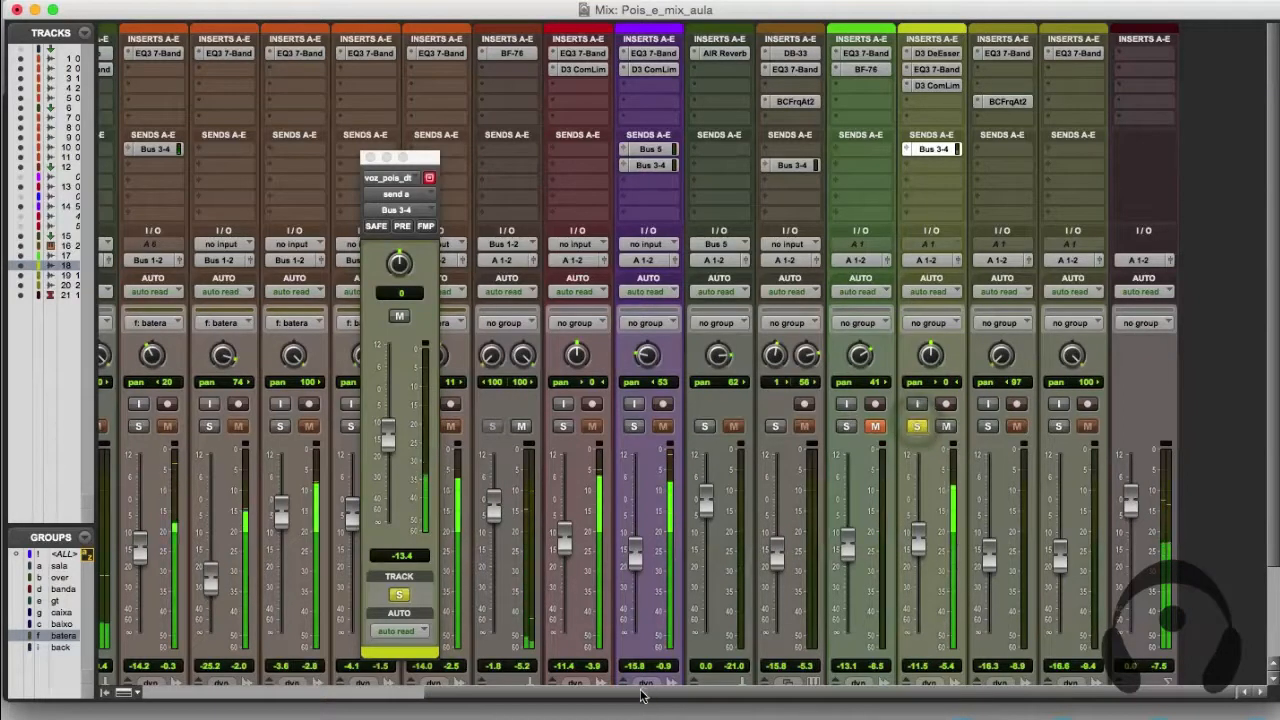
pyautogui.hscroll(-8, 530, 600)
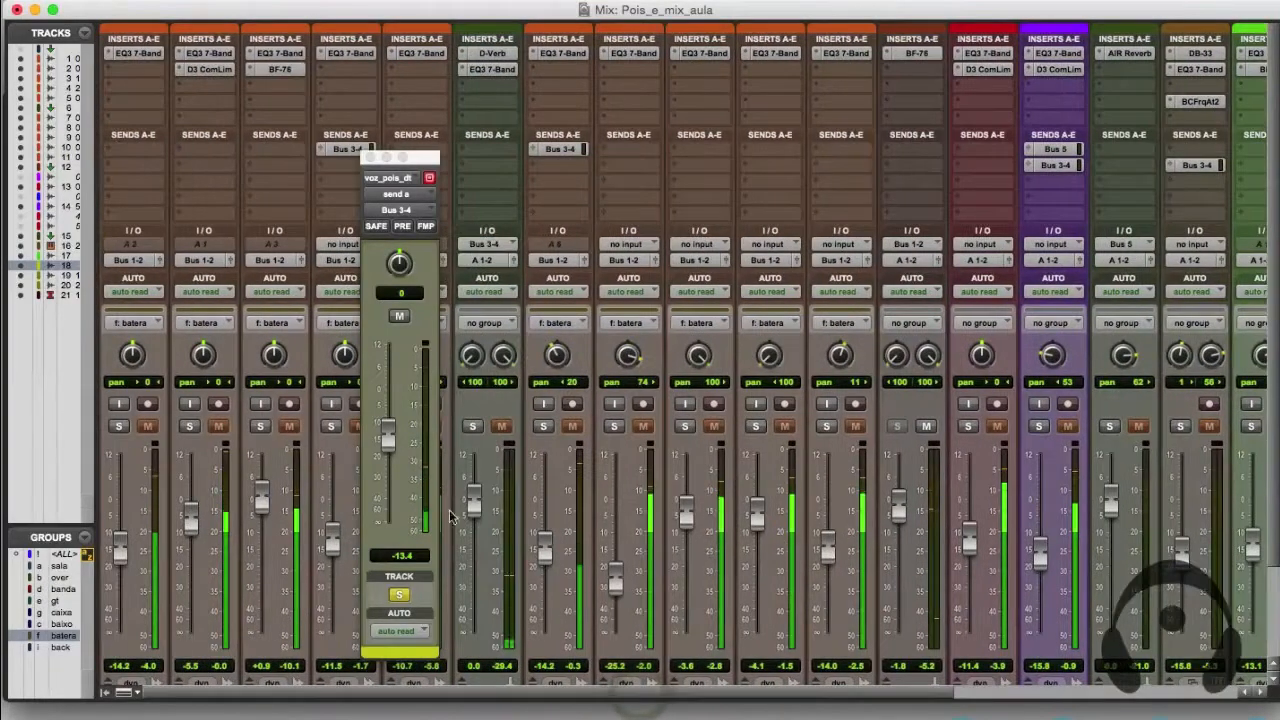
pyautogui.click(472, 426)
pyautogui.moveTo(631, 695); pyautogui.dragTo(895, 693)
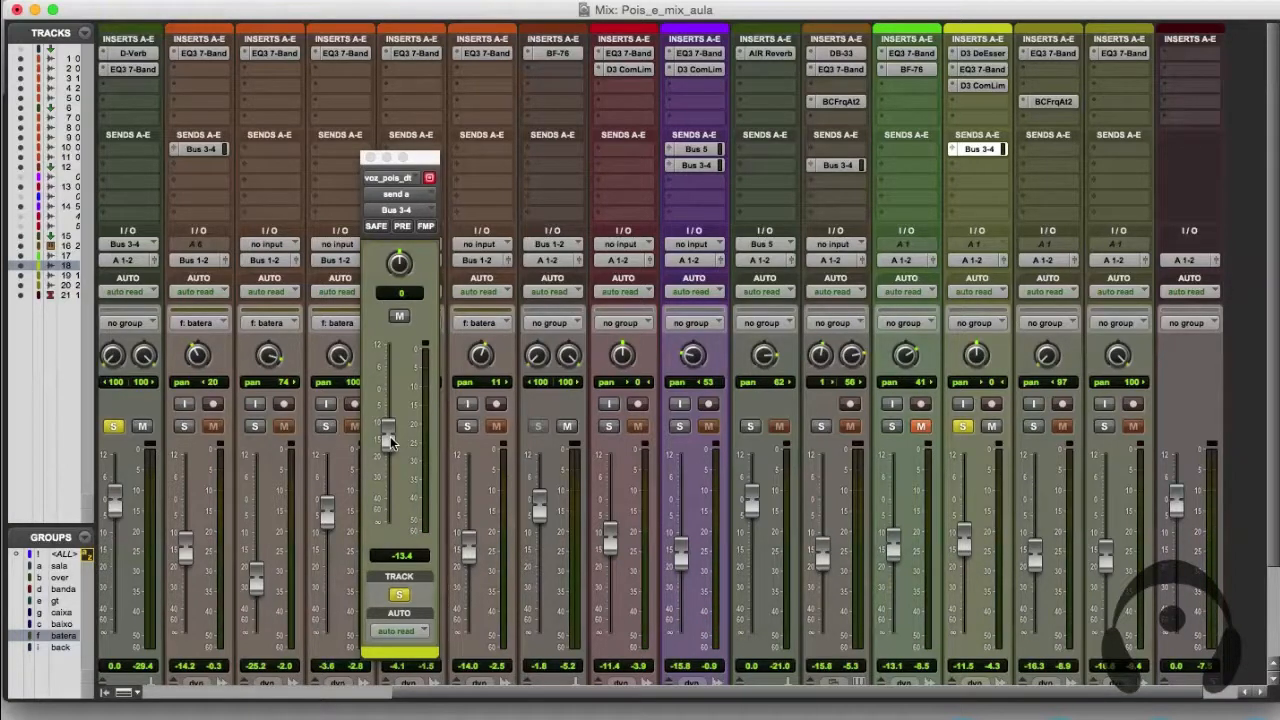
# Create one stereo Aux Input track after the lead vocal and name it slap delay.
pyautogui.press('super+shift+n')
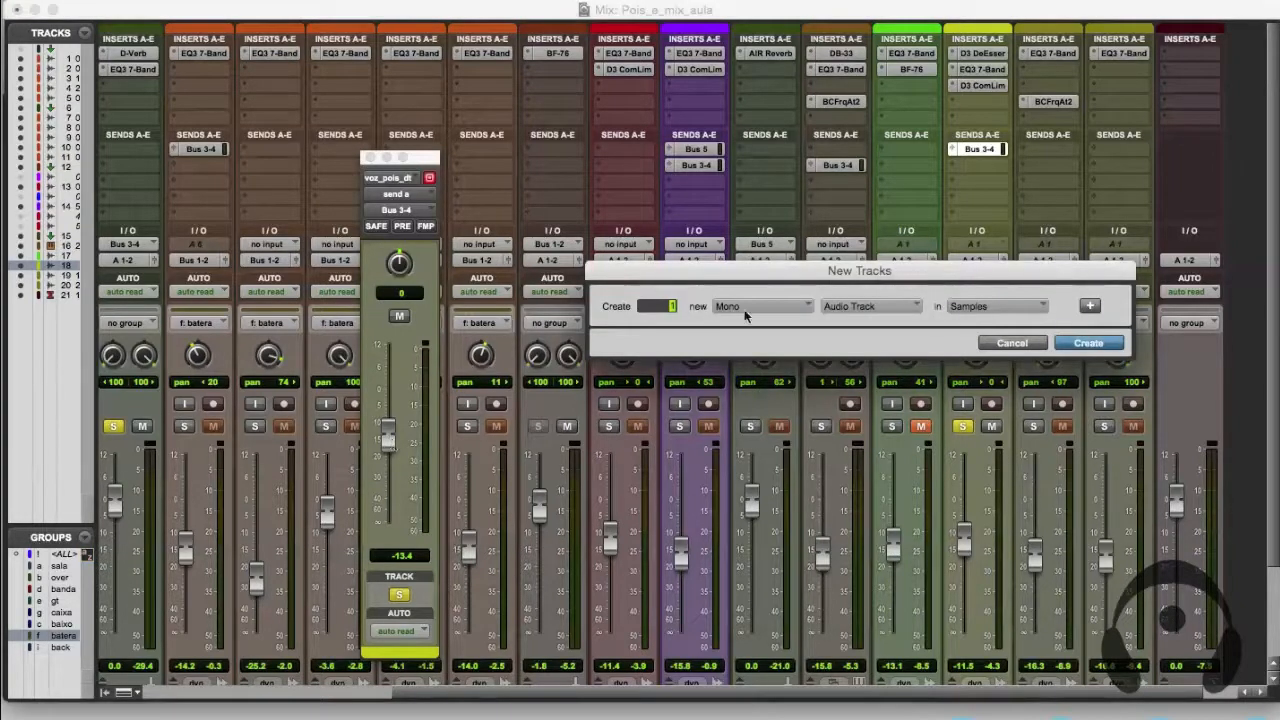
pyautogui.click(788, 310)
pyautogui.click(755, 327)
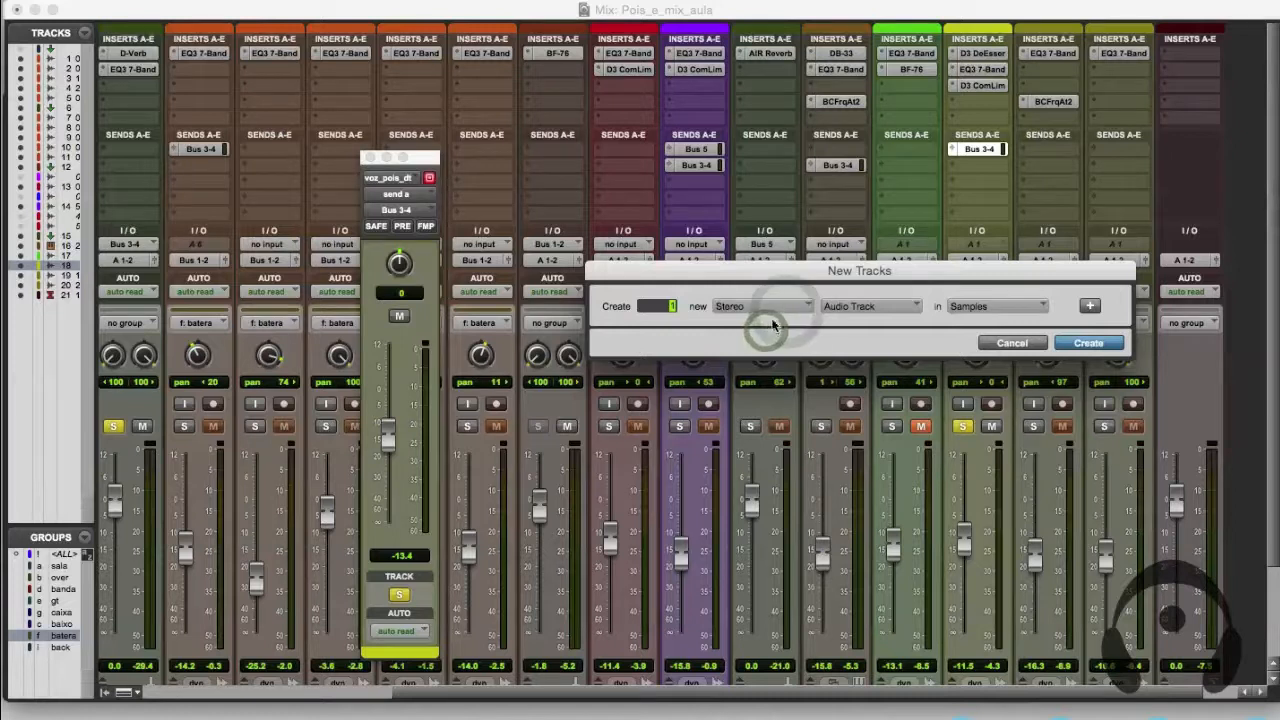
pyautogui.click(859, 305)
pyautogui.click(868, 326)
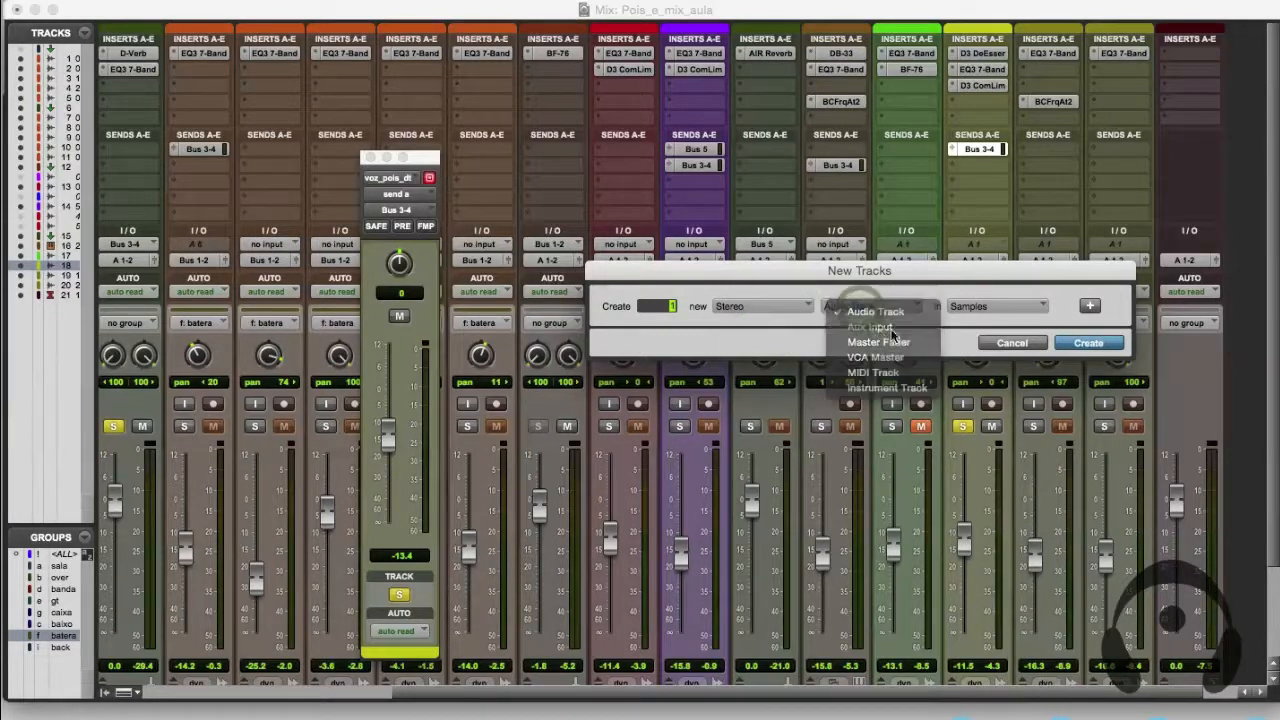
pyautogui.click(1086, 343)
pyautogui.doubleClick(1055, 596)
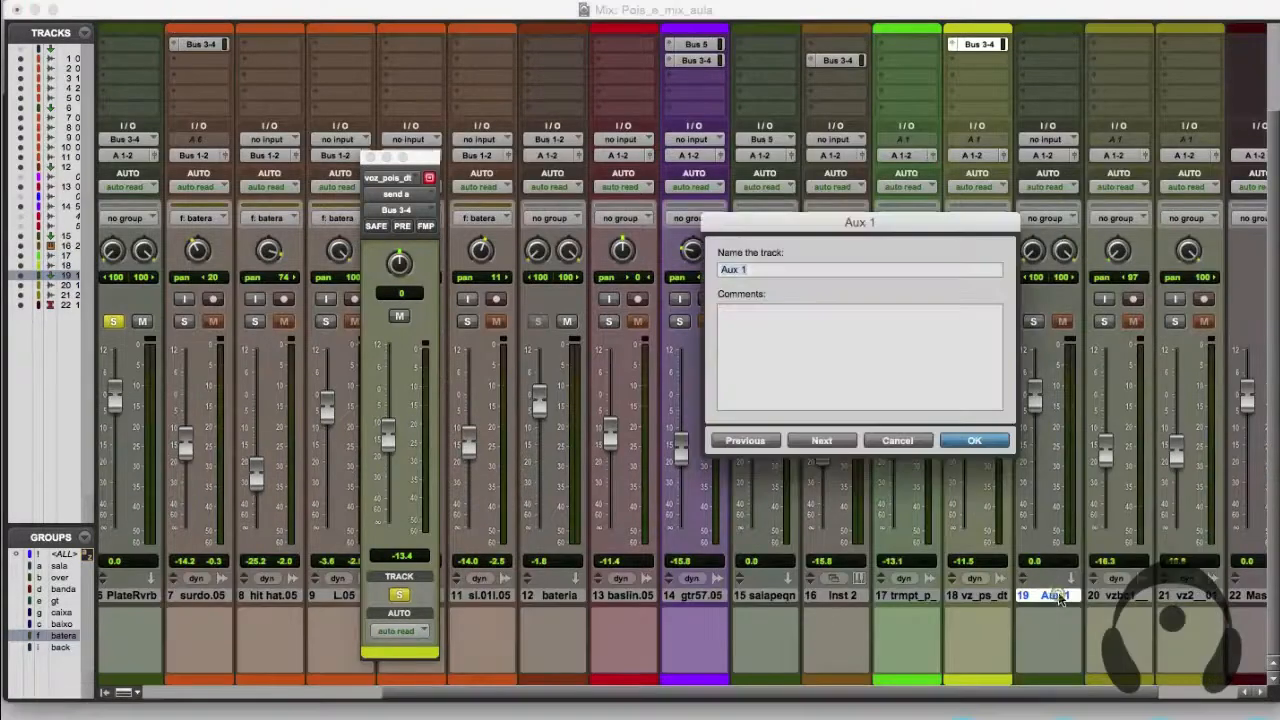
pyautogui.write('slap delay')
pyautogui.press('Return')
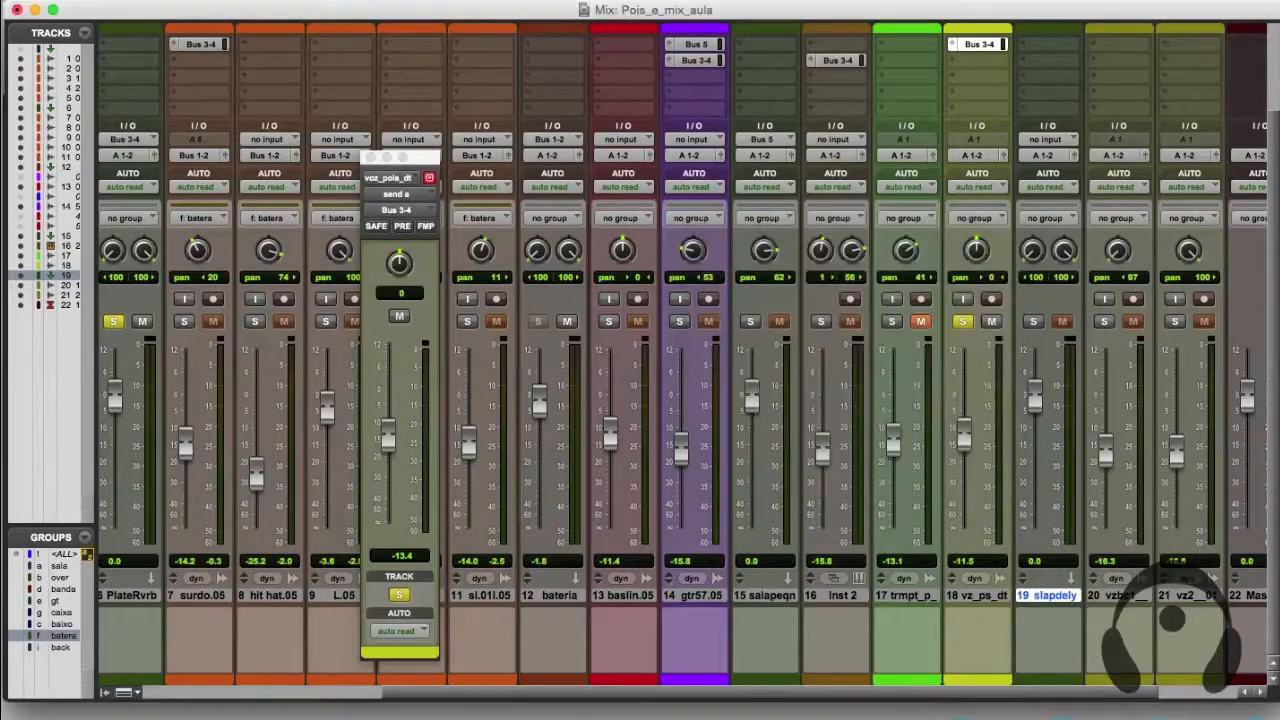
# Set the input of the slap delay track to Bus 7-8 (Stereo).
pyautogui.scroll(3, 1065, 390)
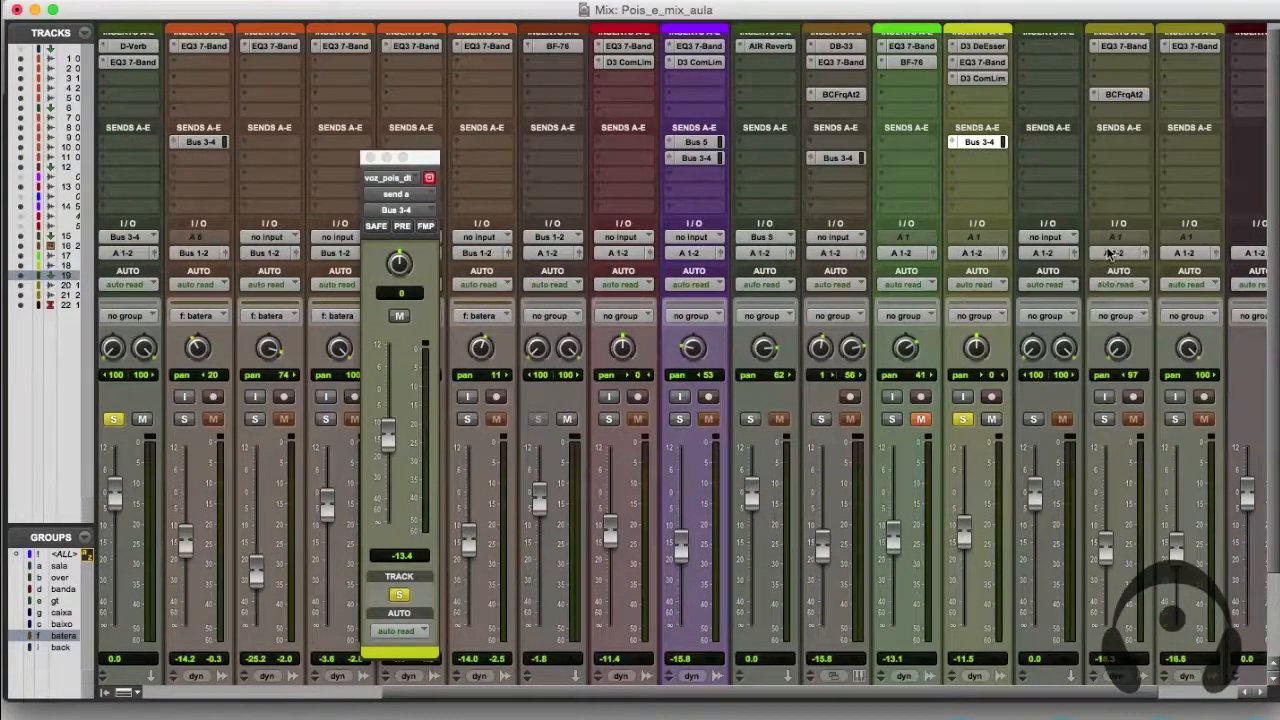
pyautogui.scroll(1, 1100, 250)
pyautogui.click(1072, 250)
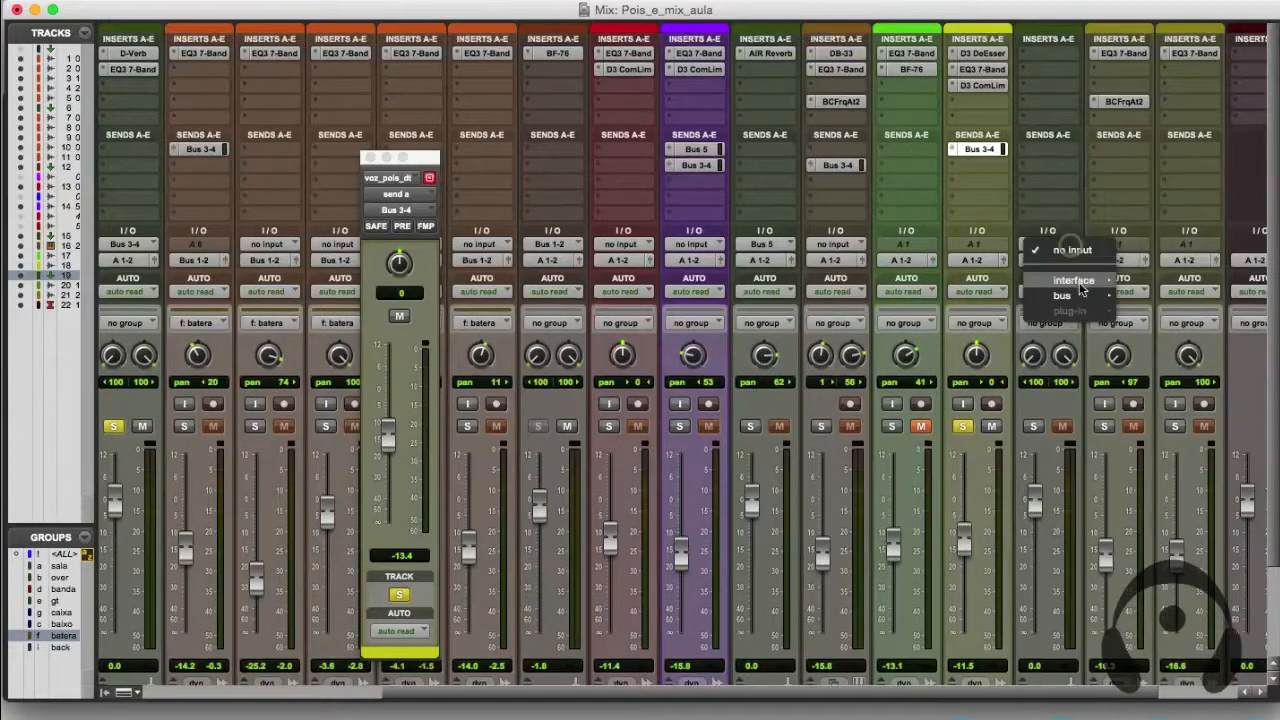
pyautogui.moveTo(1080, 285)
pyautogui.click(1150, 350)
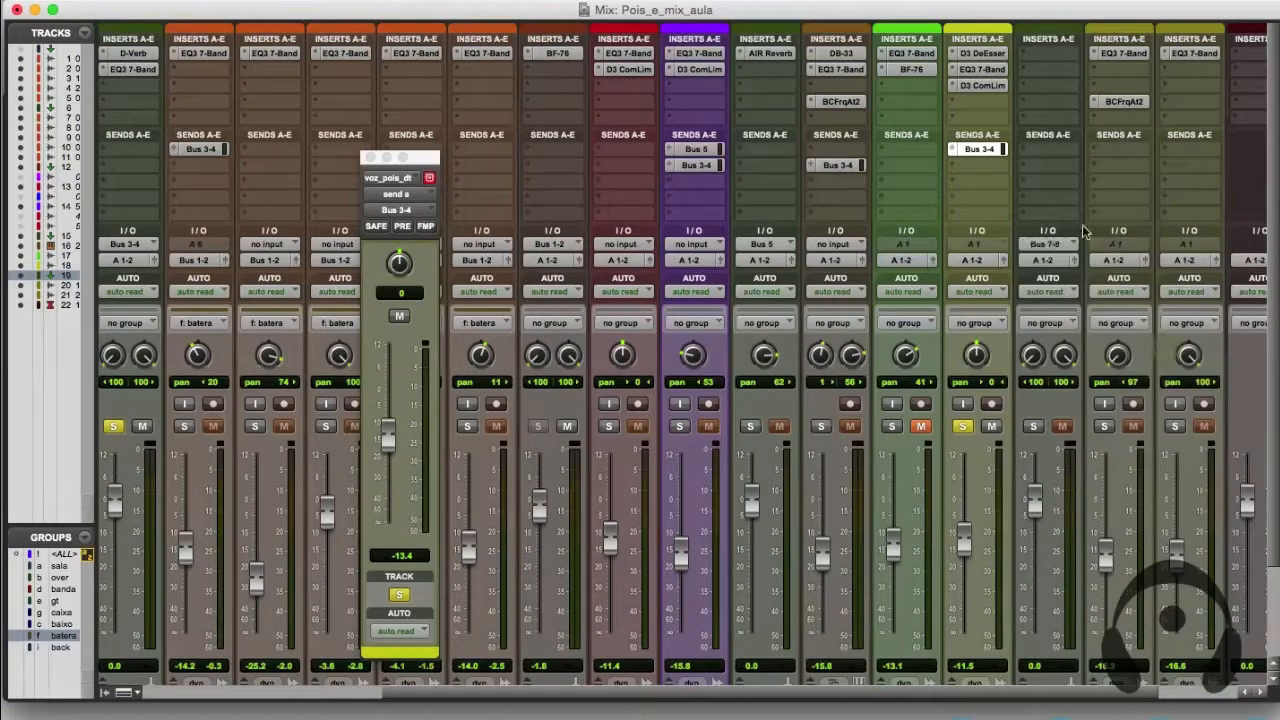
# Add a Bus 7-8 (Stereo) send to the lead vocal track vz_ps_dt and solo the slap delay track.
pyautogui.click(990, 168)
pyautogui.moveTo(1002, 216)
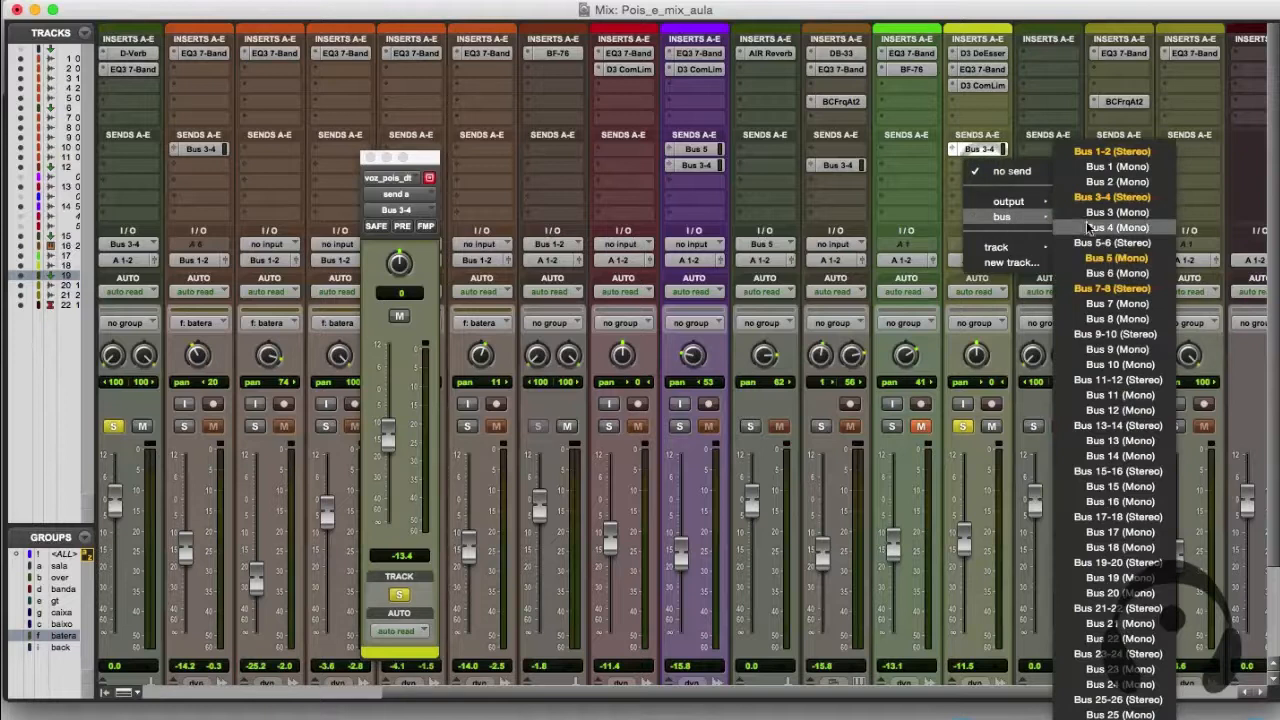
pyautogui.click(1118, 290)
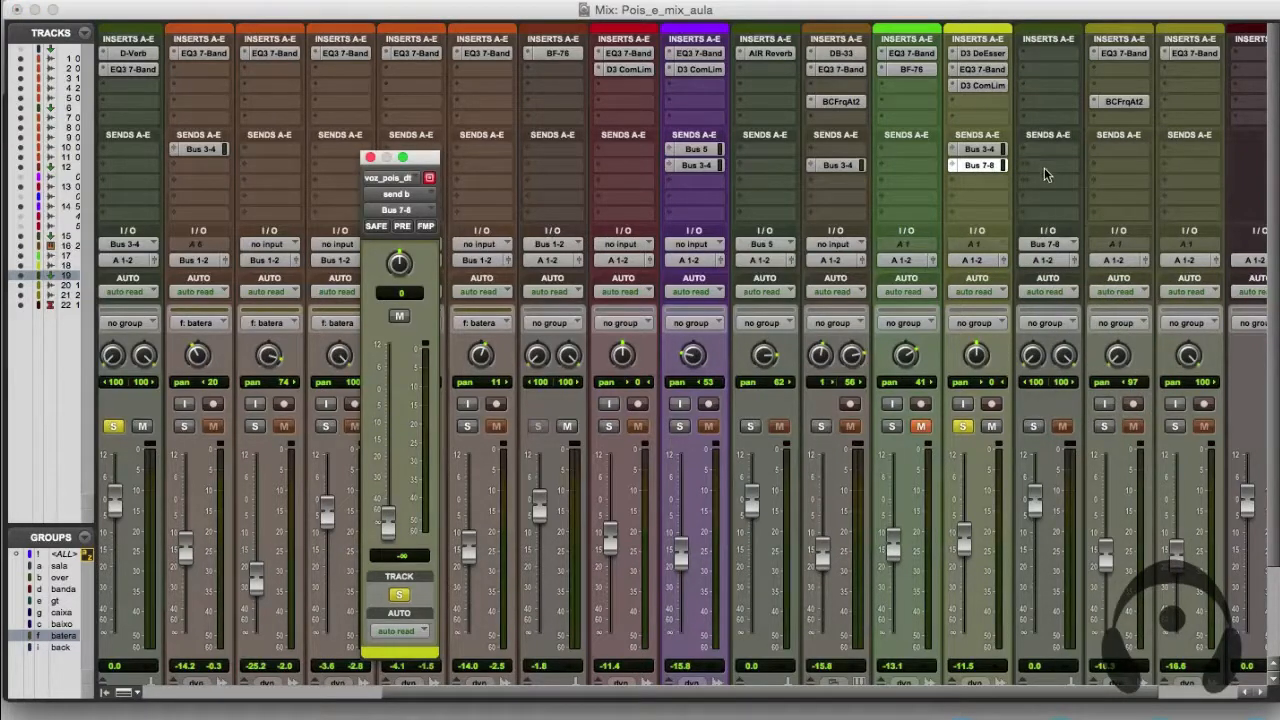
pyautogui.click(1034, 426)
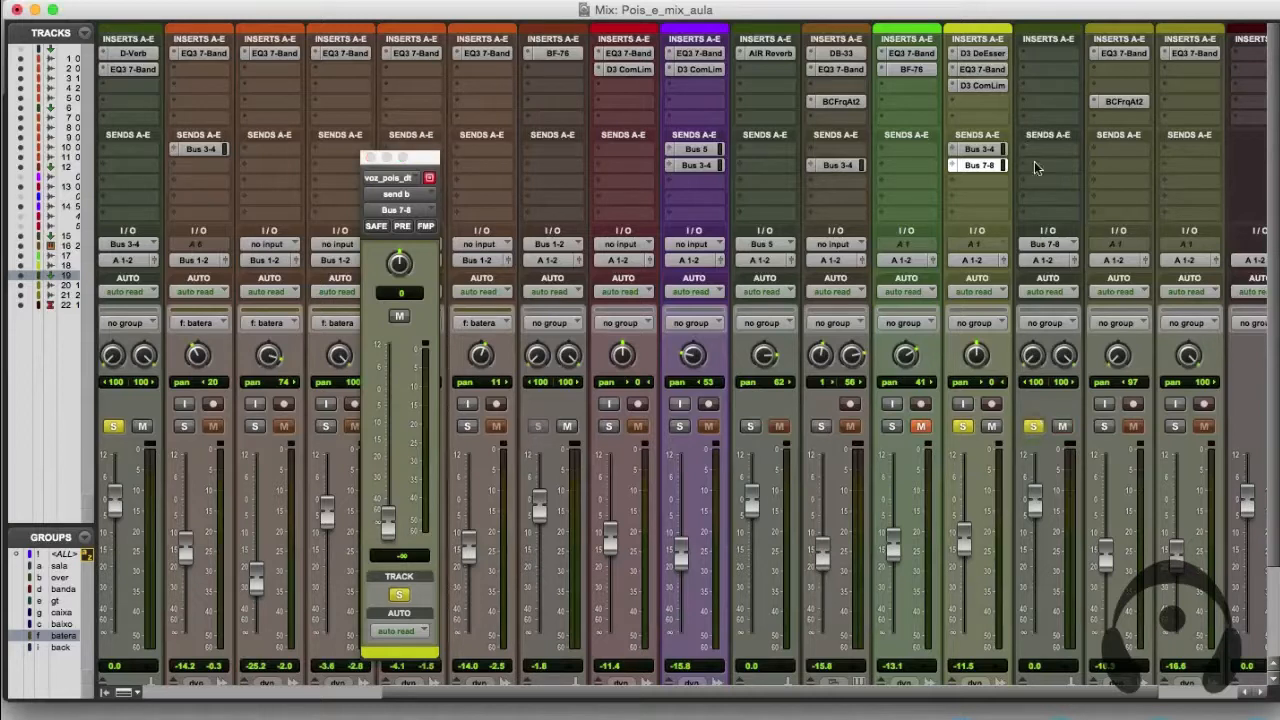
# Insert the multichannel Mod Delay III on the slap delay track and load its Echo preset.
pyautogui.click(1047, 52)
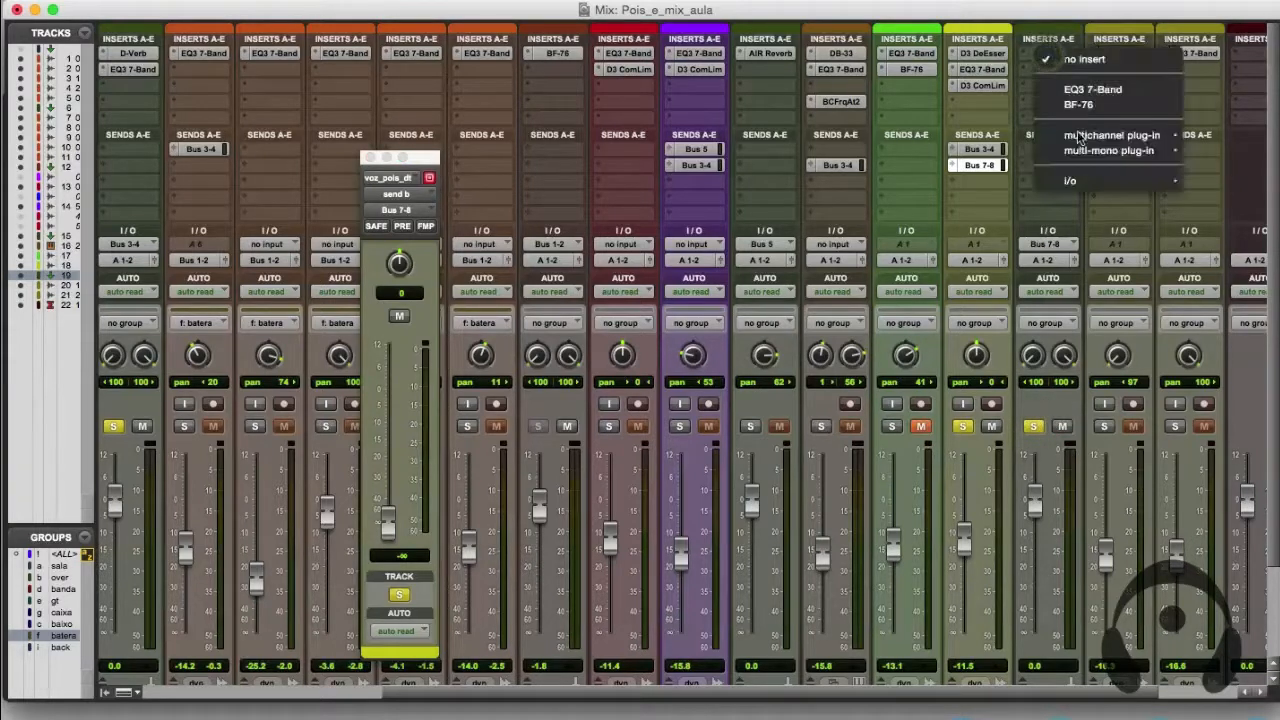
pyautogui.moveTo(1083, 141)
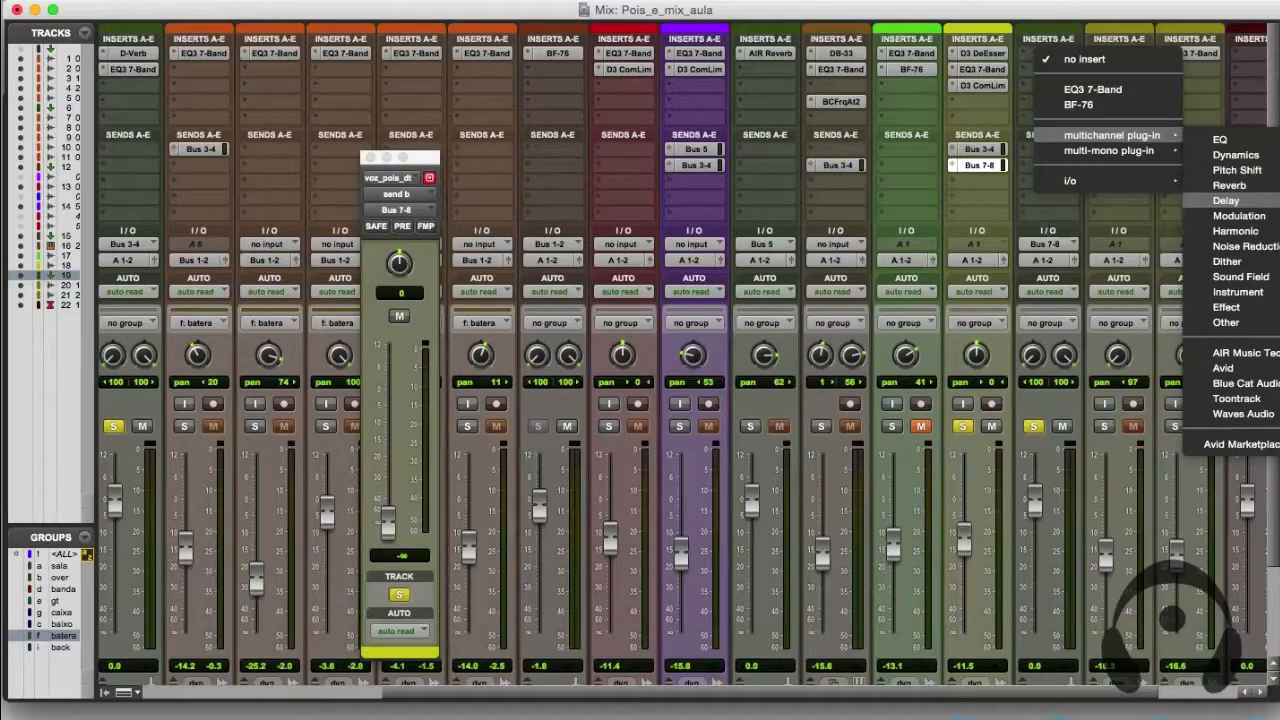
pyautogui.click(1270, 201)
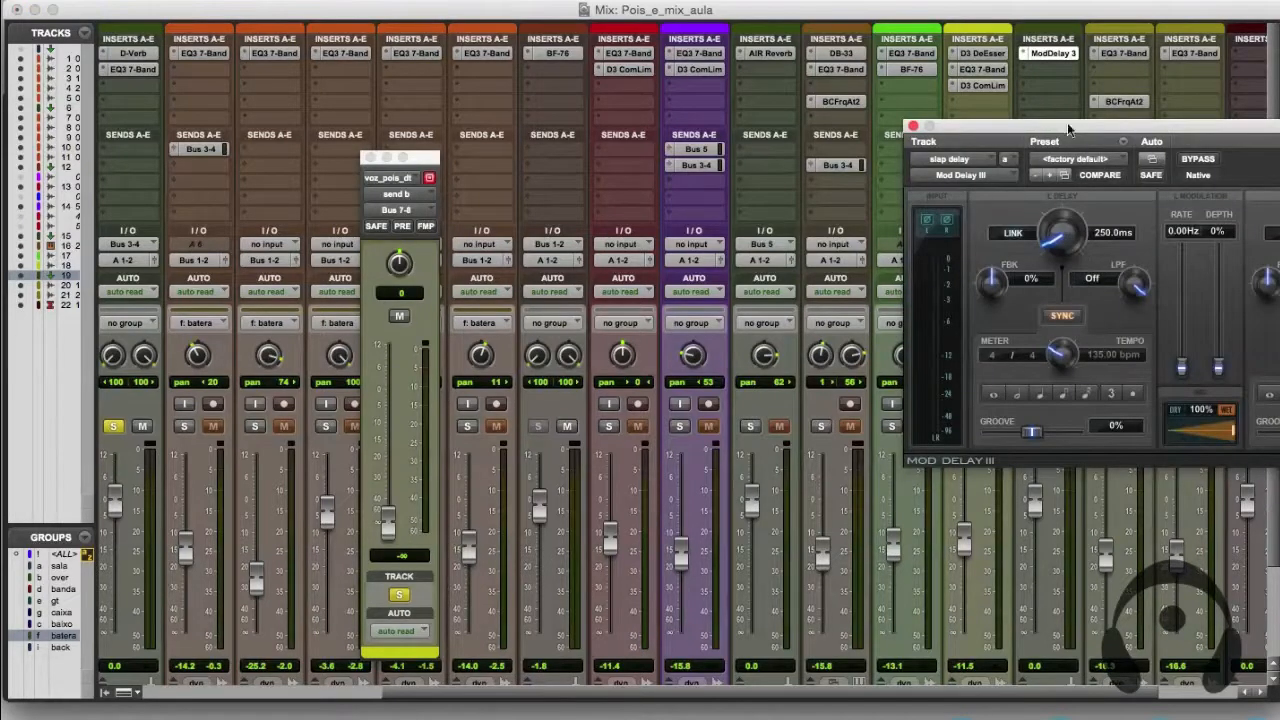
pyautogui.moveTo(1067, 122); pyautogui.dragTo(659, 78)
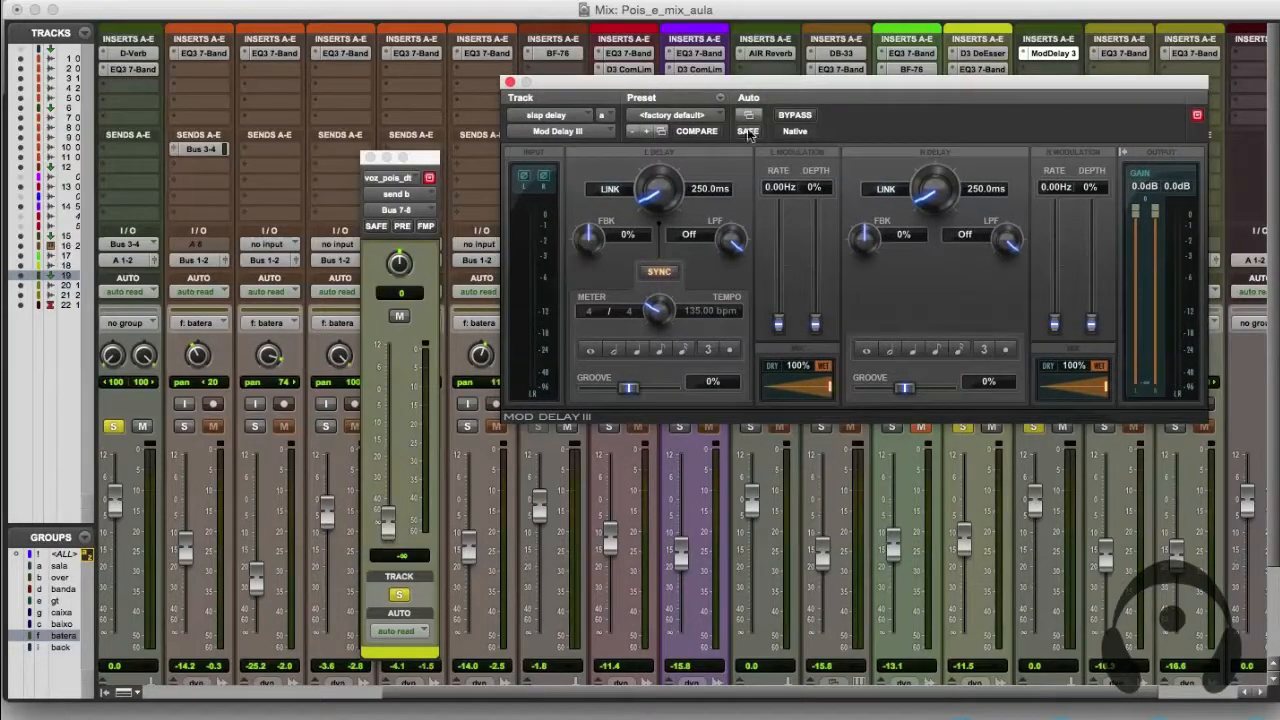
pyautogui.click(690, 117)
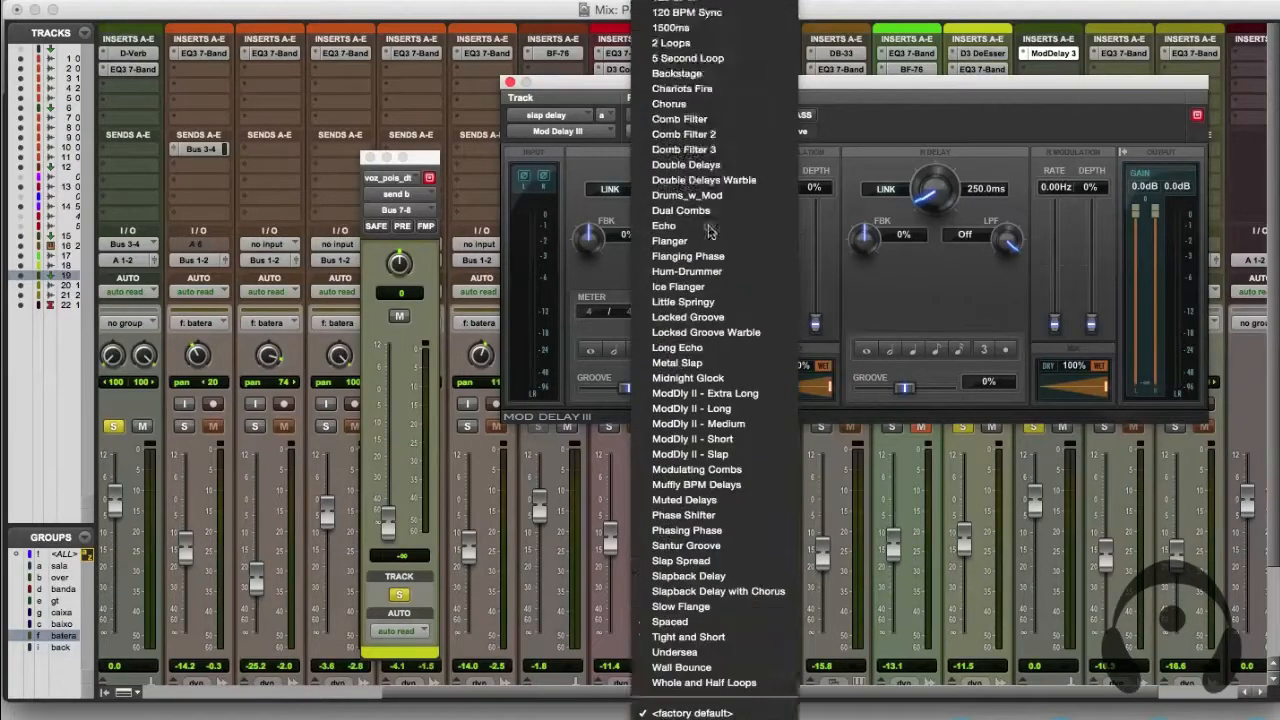
pyautogui.click(706, 228)
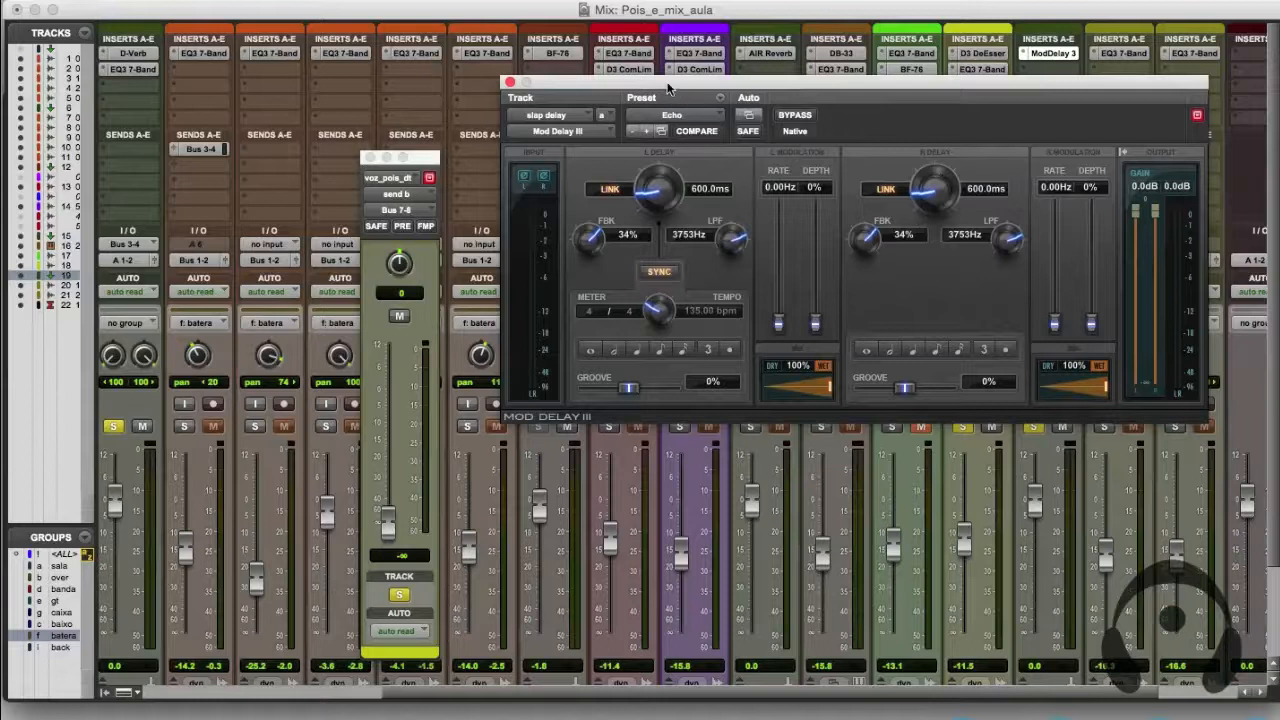
pyautogui.moveTo(668, 88); pyautogui.dragTo(1235, 372)
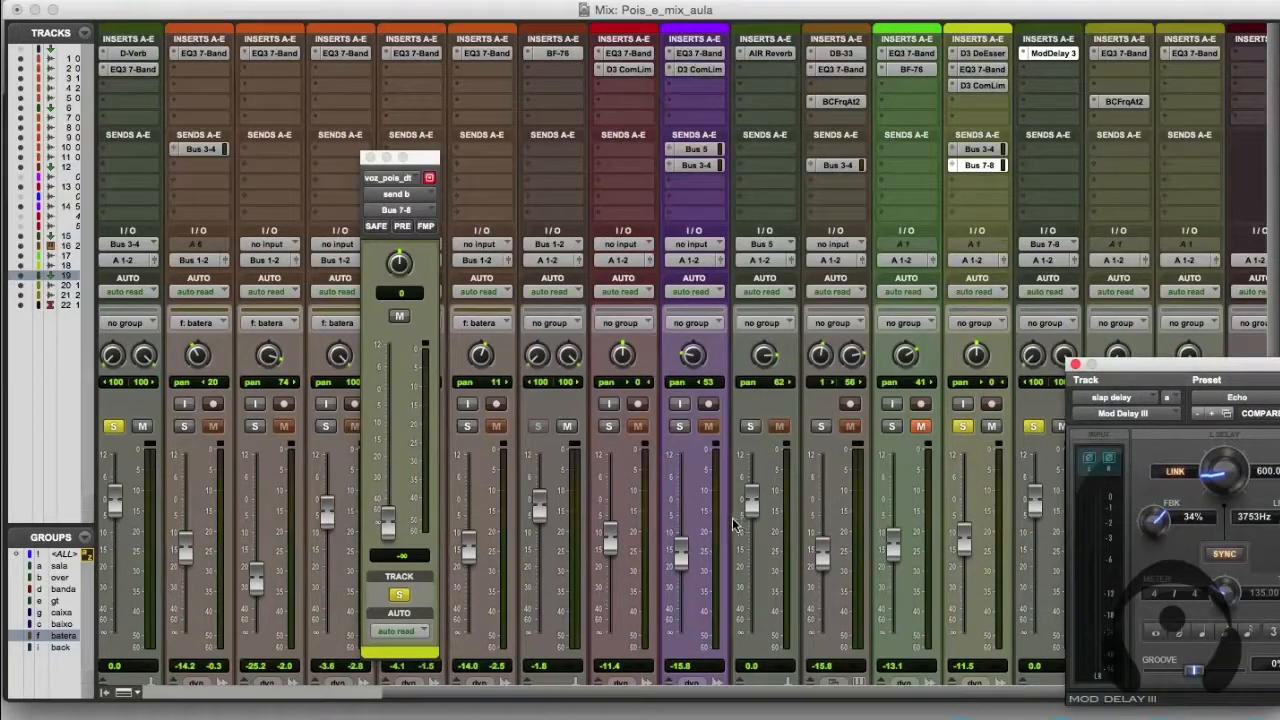
# Raise the lead vocal's Bus 7-8 send to -7.0 dB and set both linked delay times to 193 ms.
pyautogui.moveTo(388, 521); pyautogui.dragTo(400, 415)
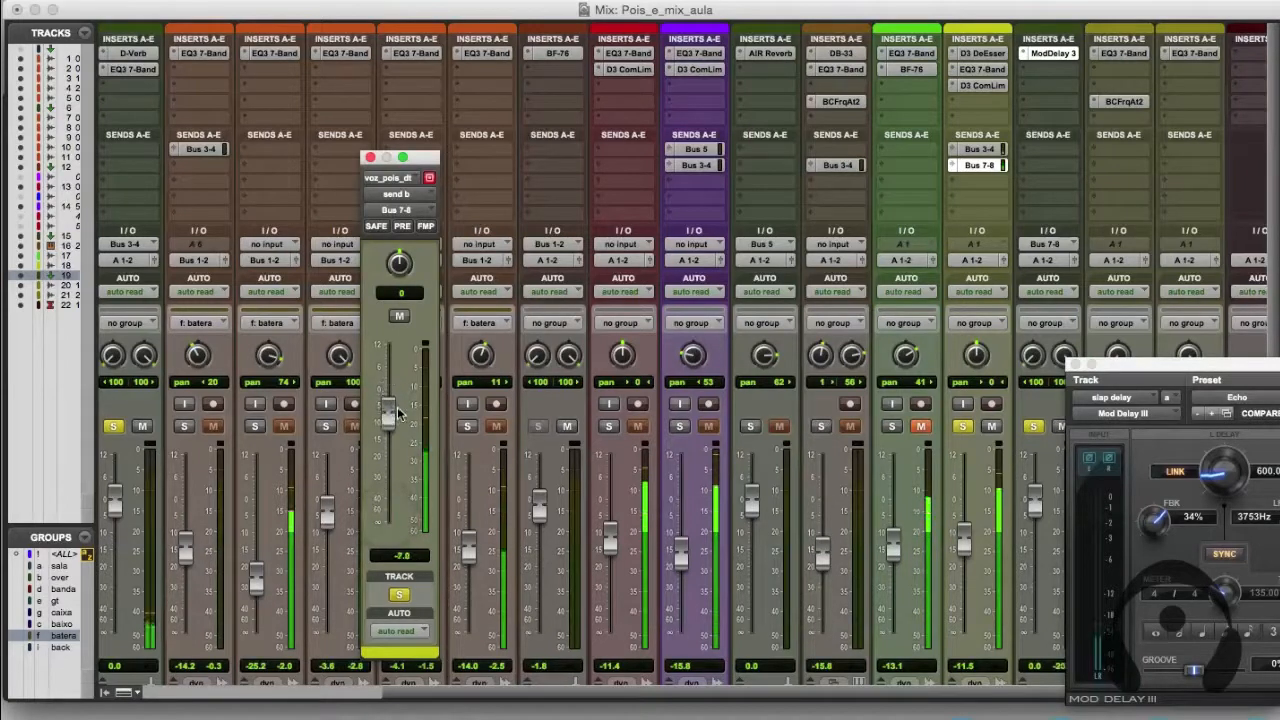
pyautogui.moveTo(1179, 382); pyautogui.dragTo(738, 233)
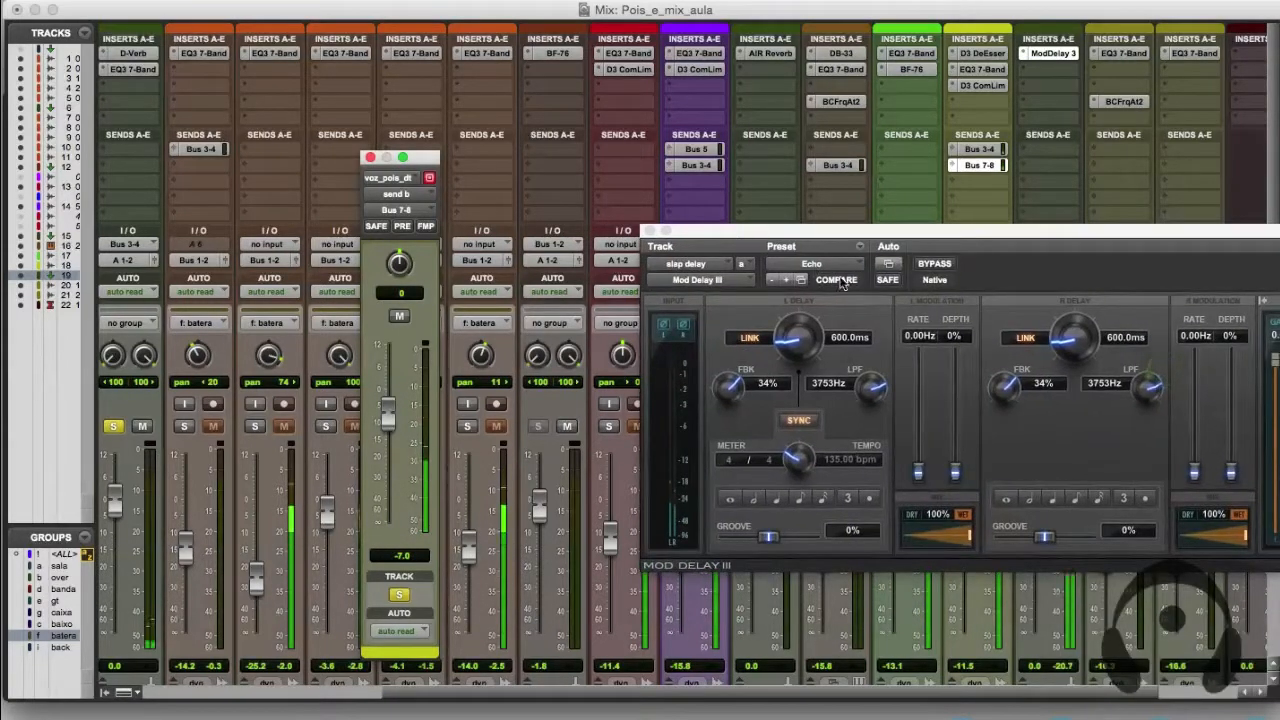
pyautogui.moveTo(863, 245); pyautogui.dragTo(972, 131)
pyautogui.moveTo(911, 215); pyautogui.dragTo(897, 233)
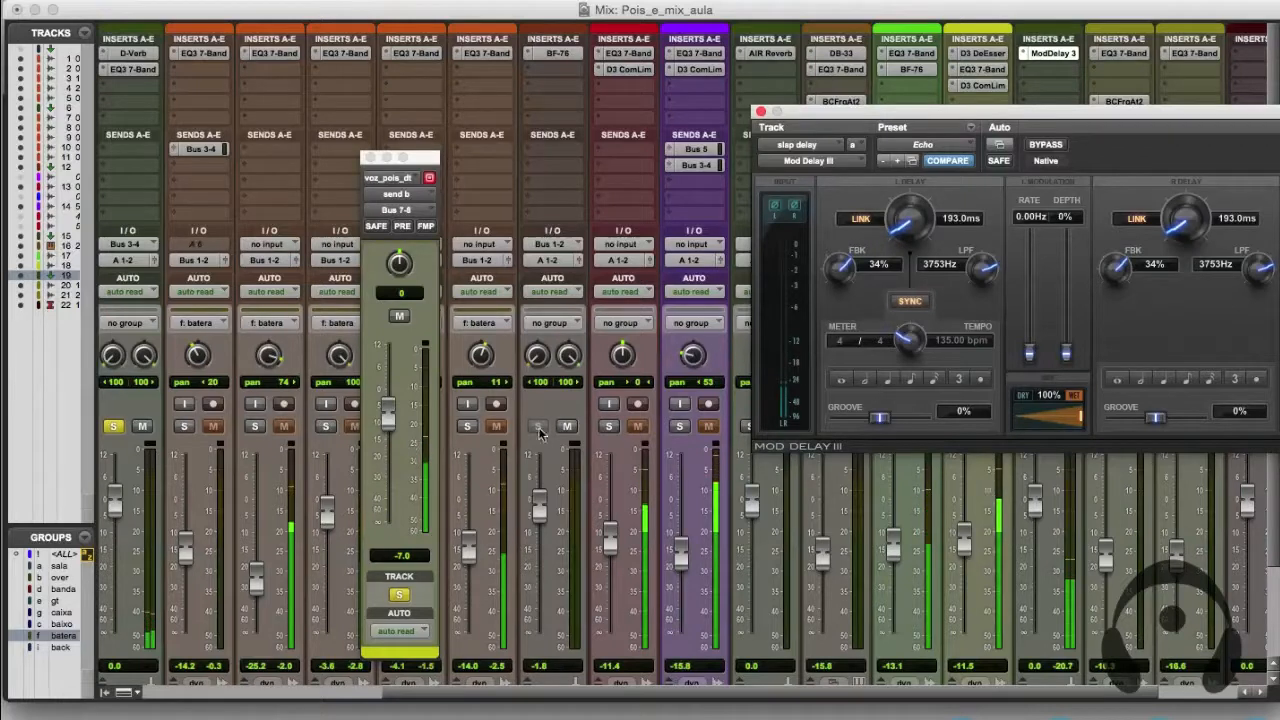
# Lower the lead vocal's Bus 7-8 send to -21.4 dB during playback.
pyautogui.moveTo(388, 412); pyautogui.dragTo(387, 455)
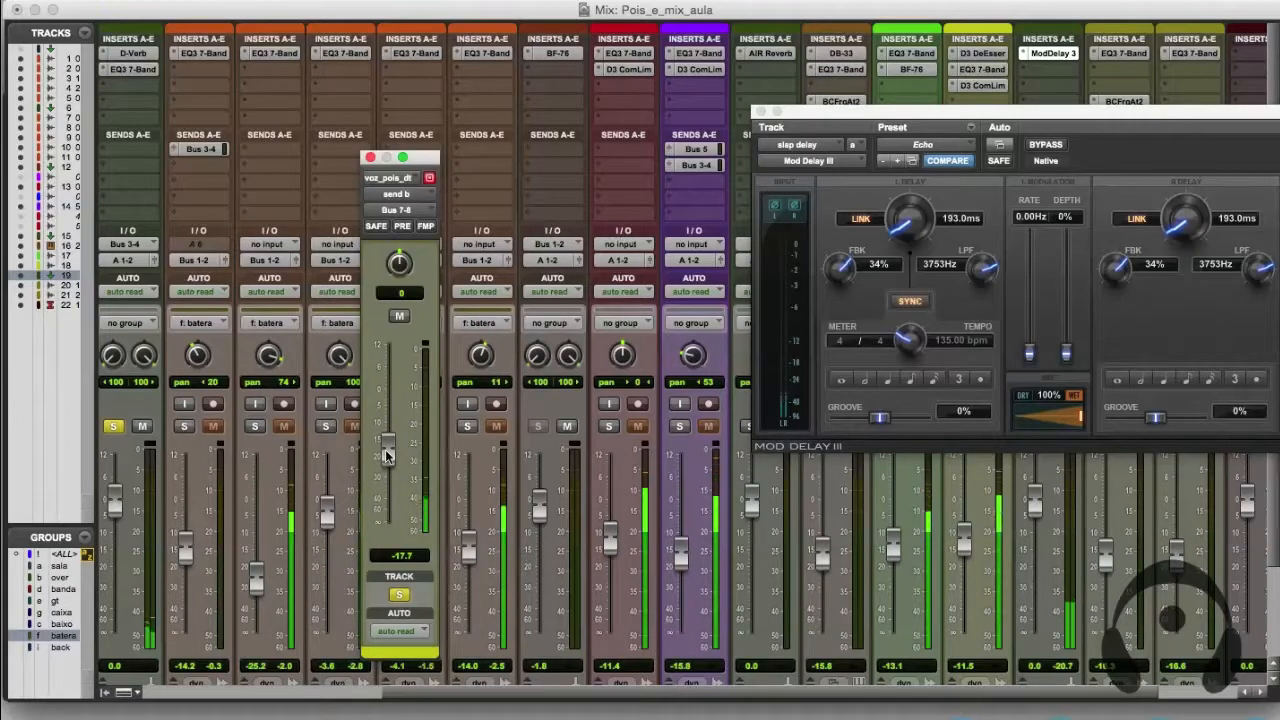
pyautogui.moveTo(387, 456); pyautogui.dragTo(388, 457)
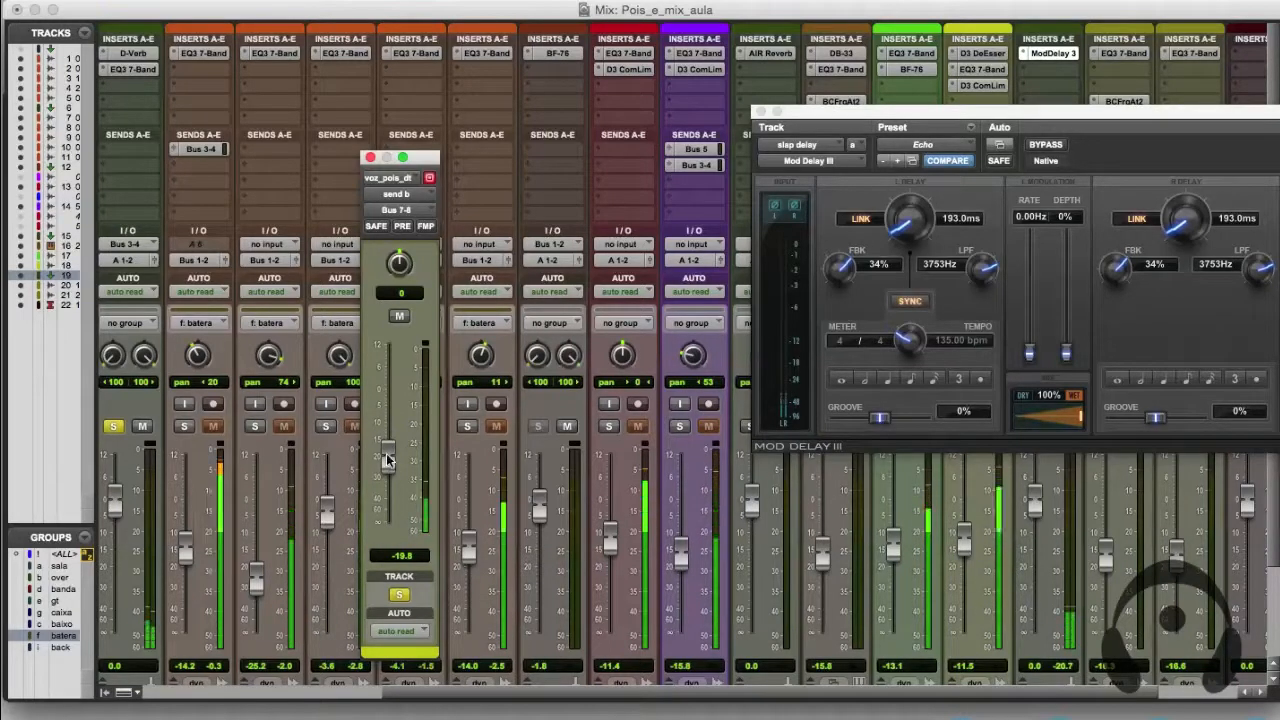
pyautogui.moveTo(387, 456); pyautogui.dragTo(388, 460)
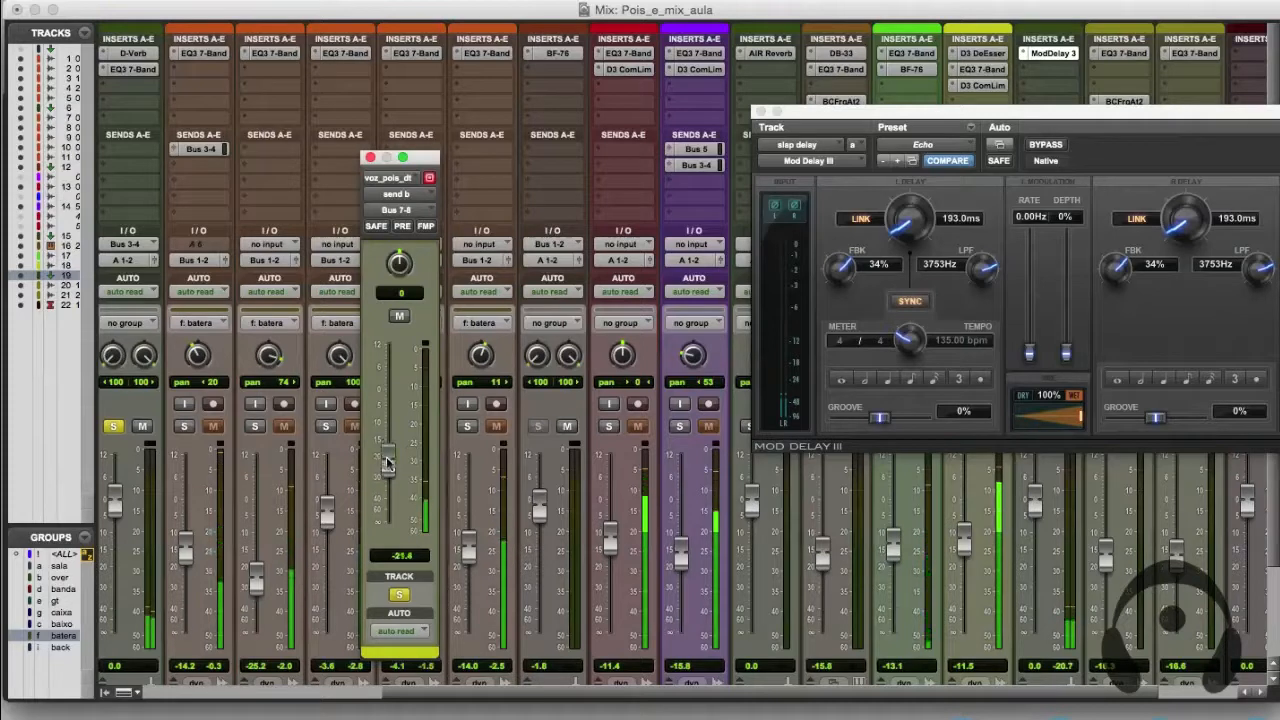
# Unlink the two sides of Mod Delay III and set the right delay time to 397 ms.
pyautogui.click(861, 220)
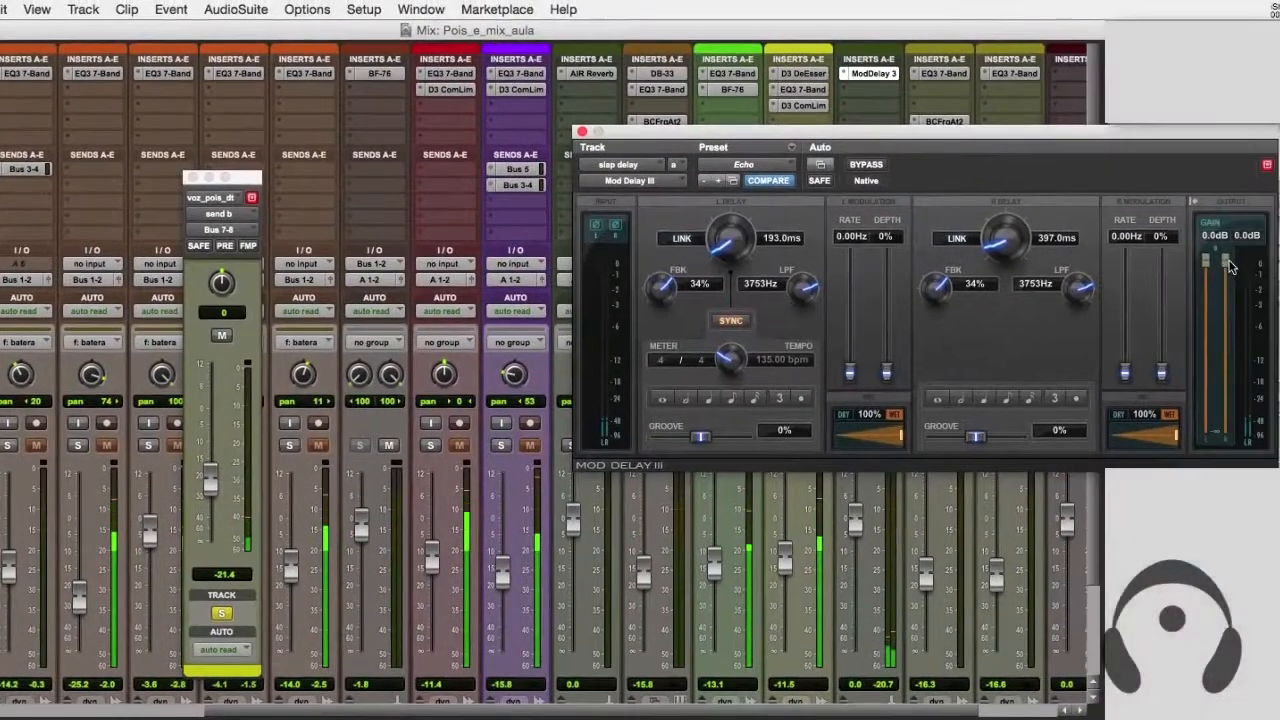
pyautogui.moveTo(1230, 266); pyautogui.dragTo(1227, 276)
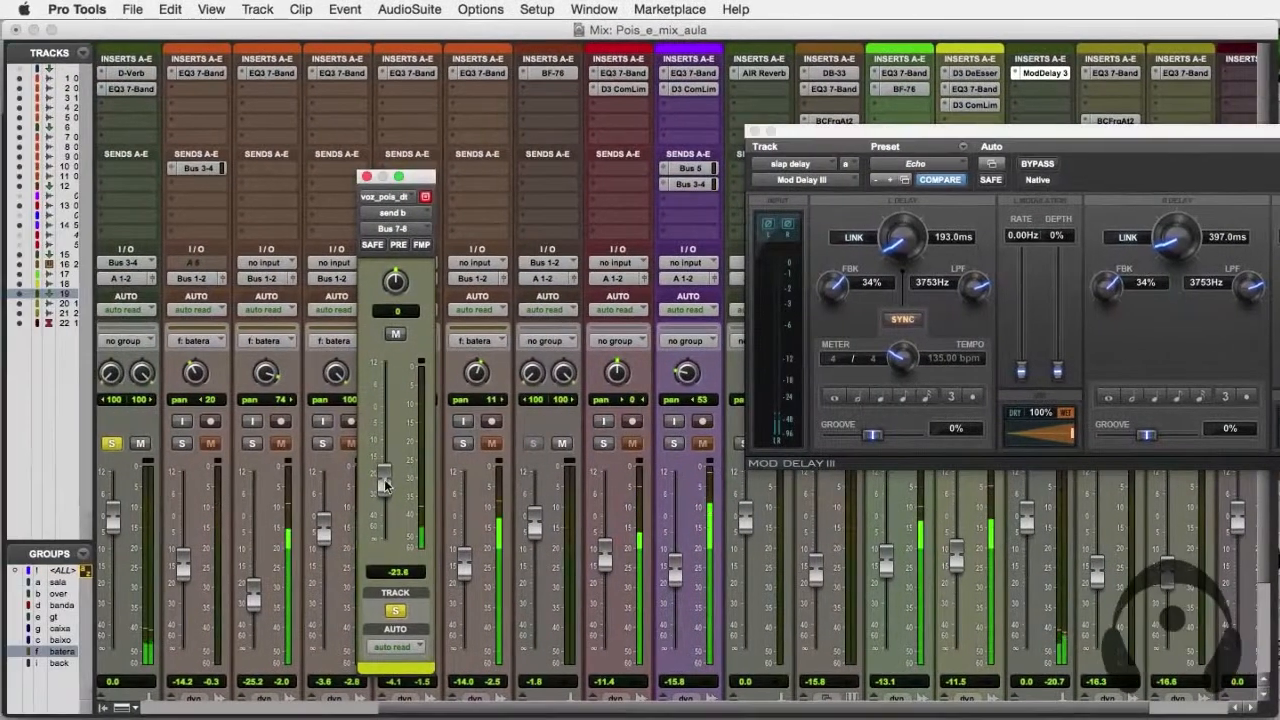
# Lower the Bus 7-8 send to -24.3 dB and unsolo the lead vocal, slap delay and PlateRvrb tracks.
pyautogui.moveTo(340, 481); pyautogui.dragTo(337, 487)
pyautogui.moveTo(812, 130); pyautogui.dragTo(1151, 149)
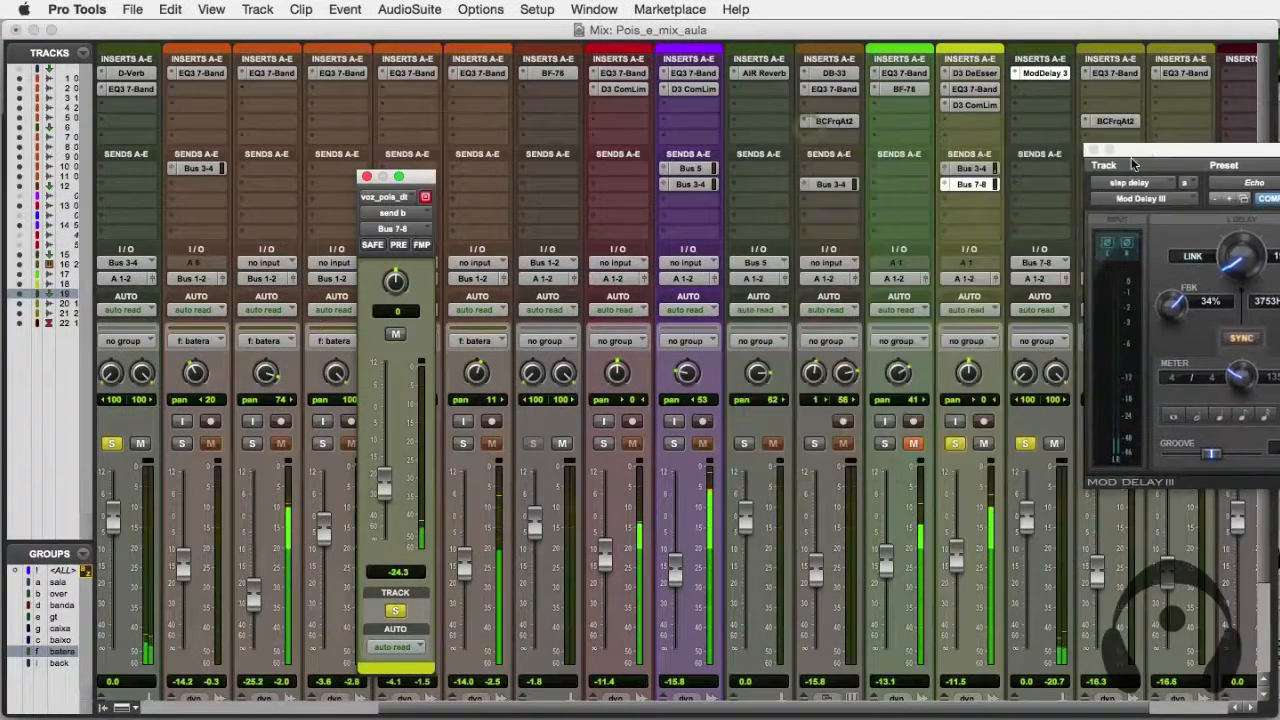
pyautogui.click(955, 443)
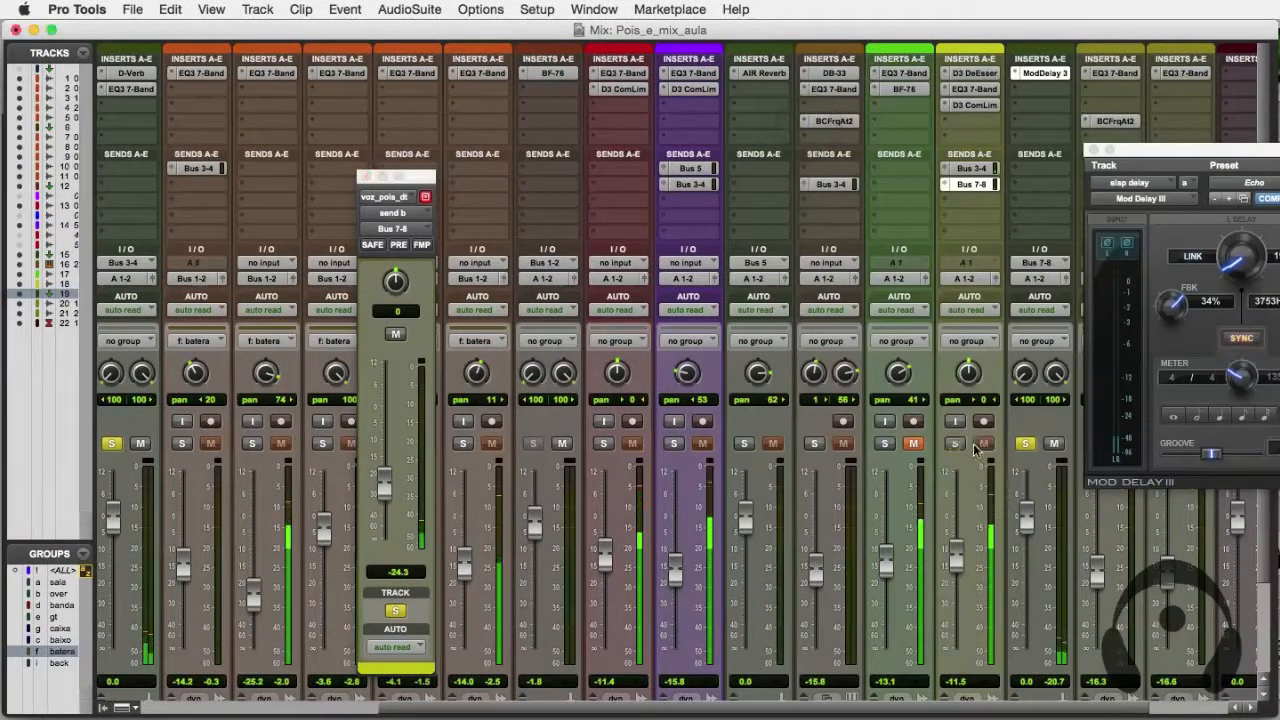
pyautogui.click(1025, 443)
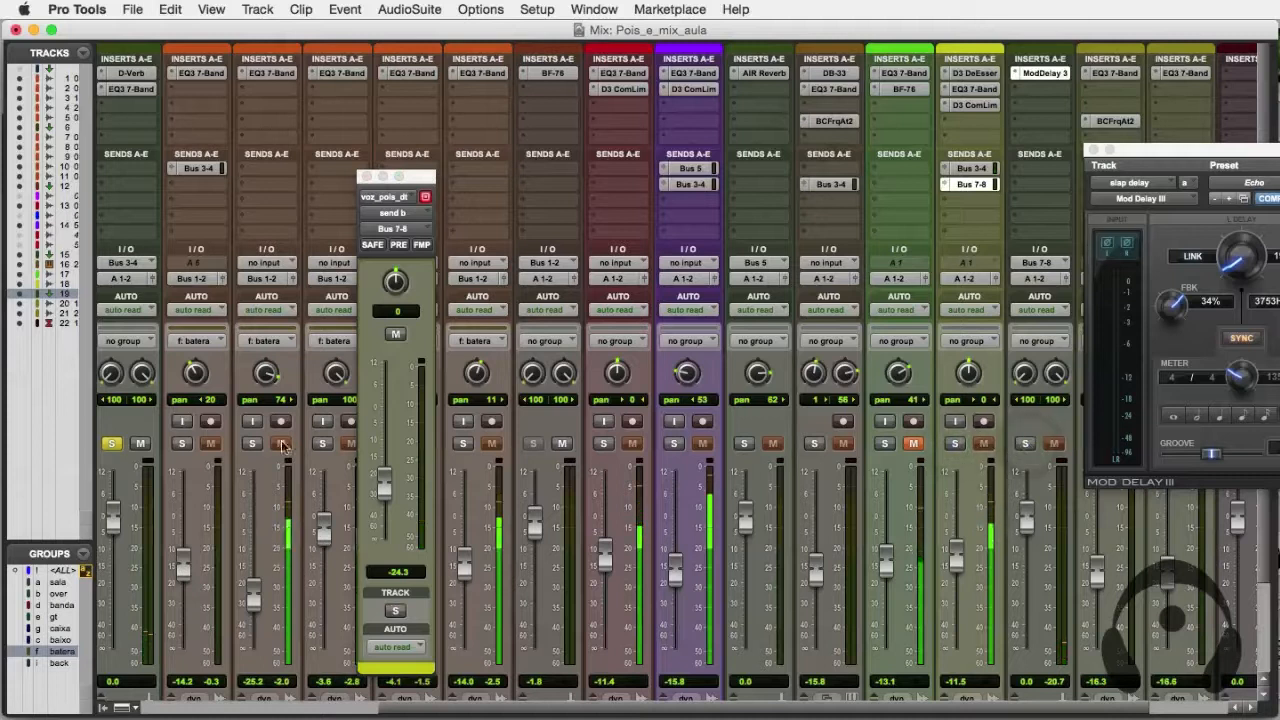
pyautogui.click(116, 444)
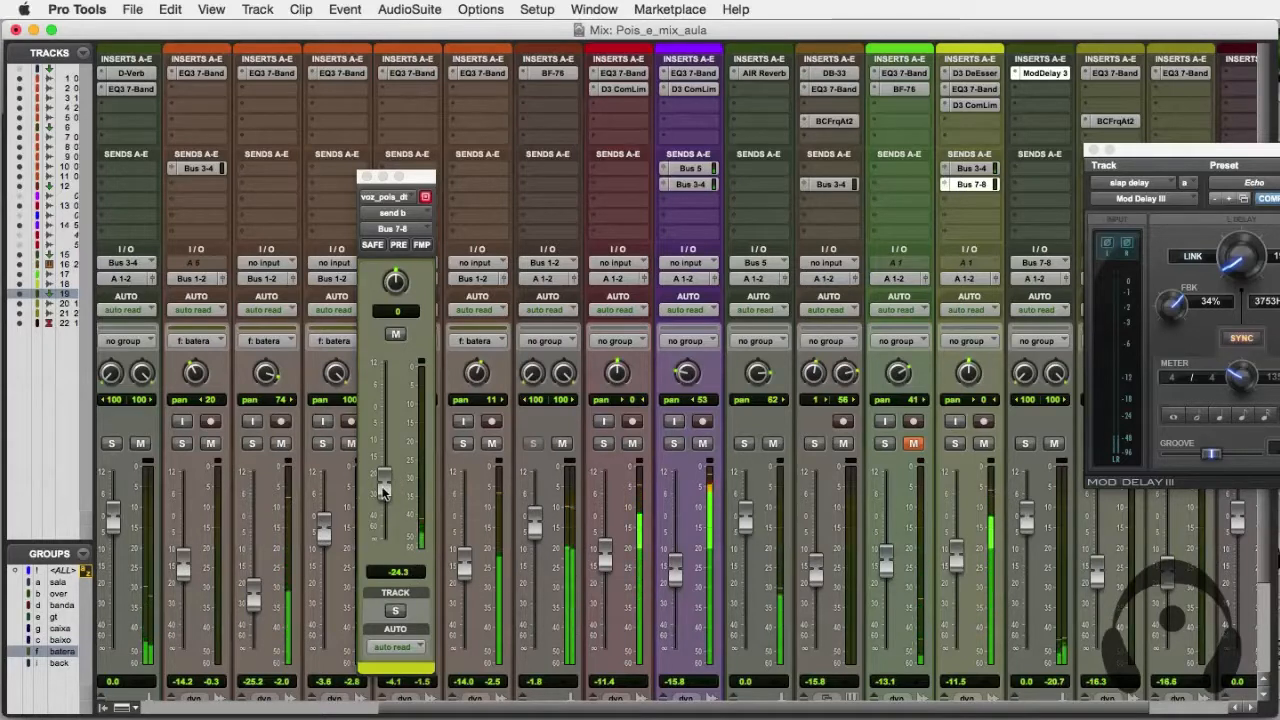
# Raise the Bus 7-8 send to -12.6 dB and set the delay times to 188 ms left and 196 ms right.
pyautogui.moveTo(384, 489); pyautogui.dragTo(390, 475)
pyautogui.moveTo(390, 474); pyautogui.dragTo(392, 455)
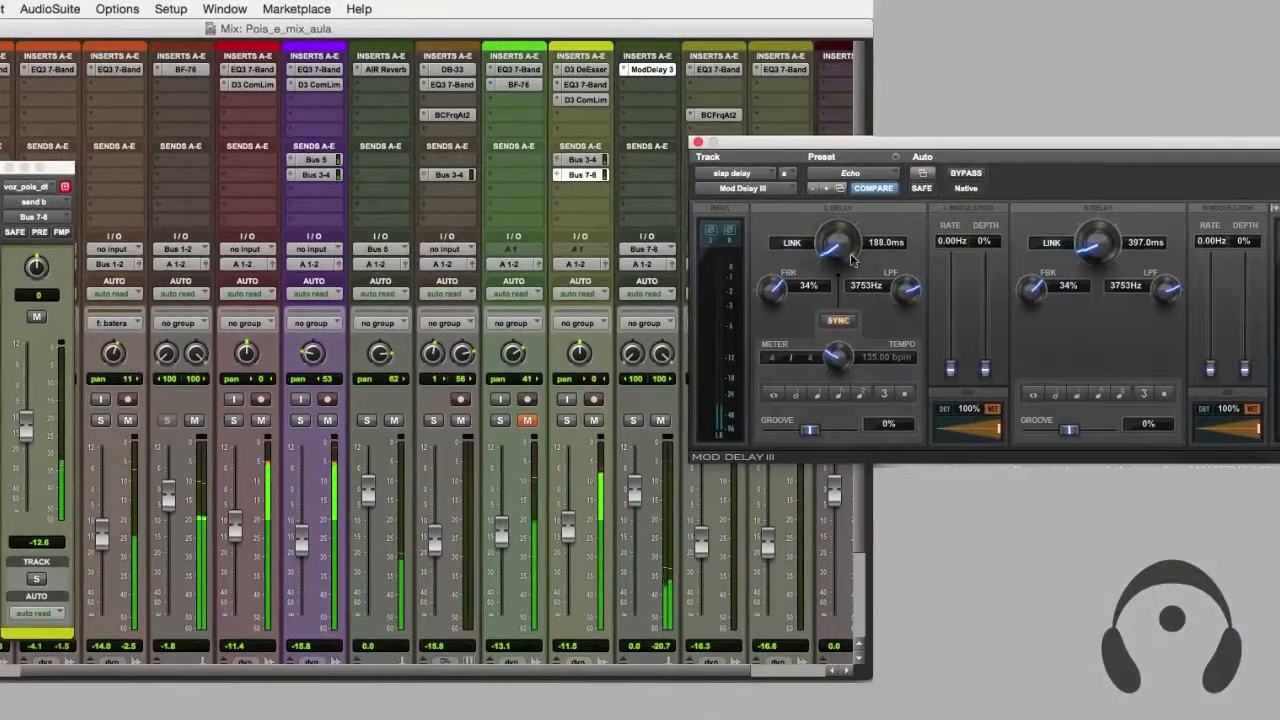
pyautogui.moveTo(1079, 250); pyautogui.dragTo(1078, 270)
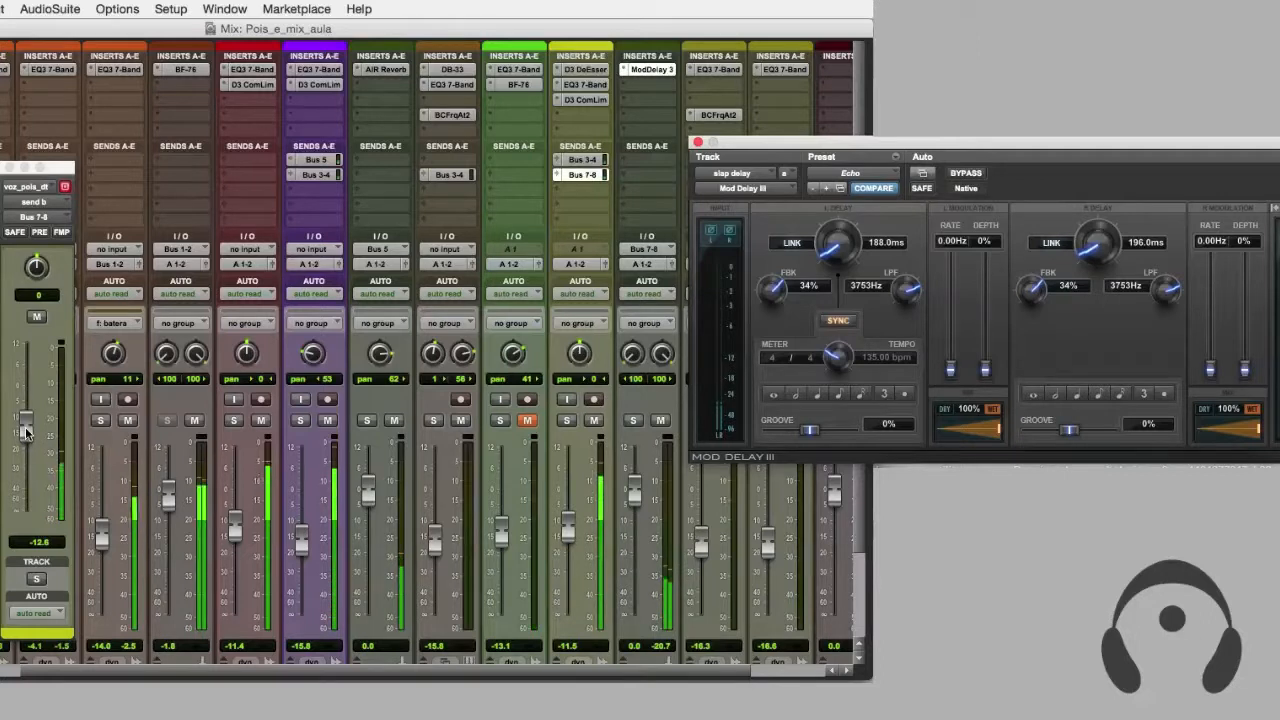
# Bring the Bus 7-8 send to -20.6 dB, checking it with lead vocal and slap delay soloed, and close the delay plug-in.
pyautogui.moveTo(26, 432); pyautogui.dragTo(29, 471)
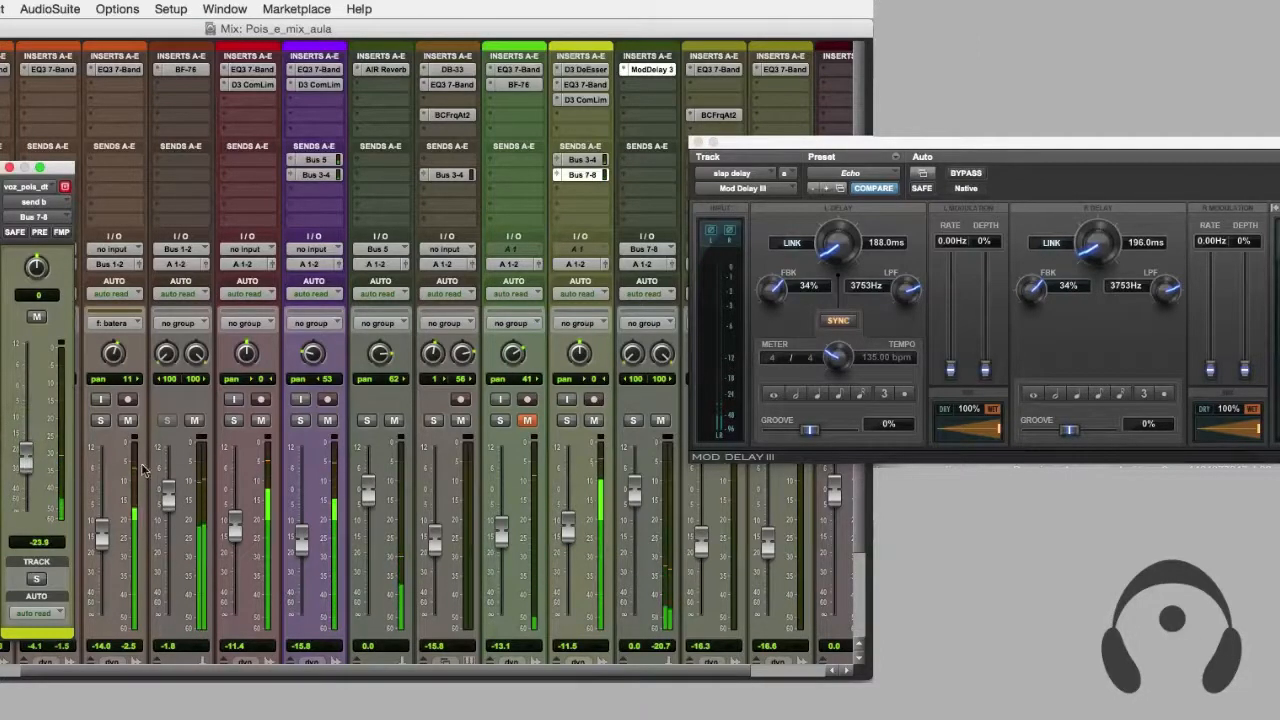
pyautogui.click(567, 421)
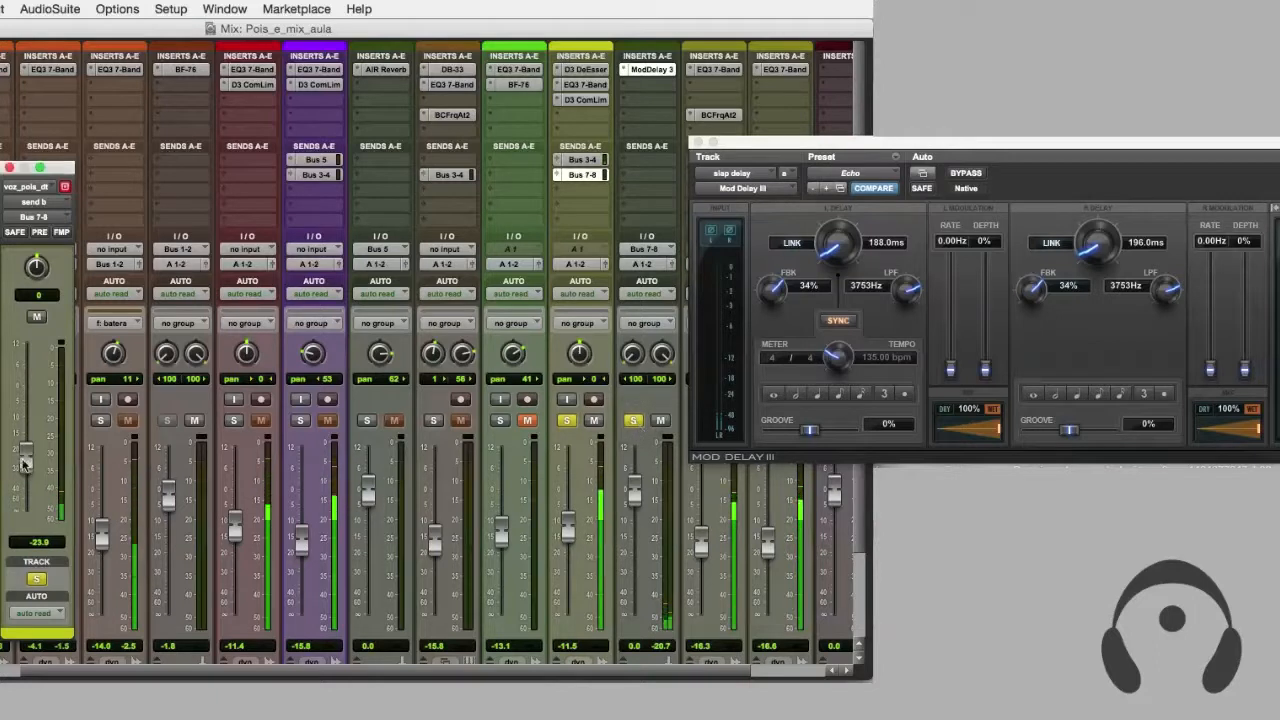
pyautogui.moveTo(24, 460); pyautogui.dragTo(27, 457)
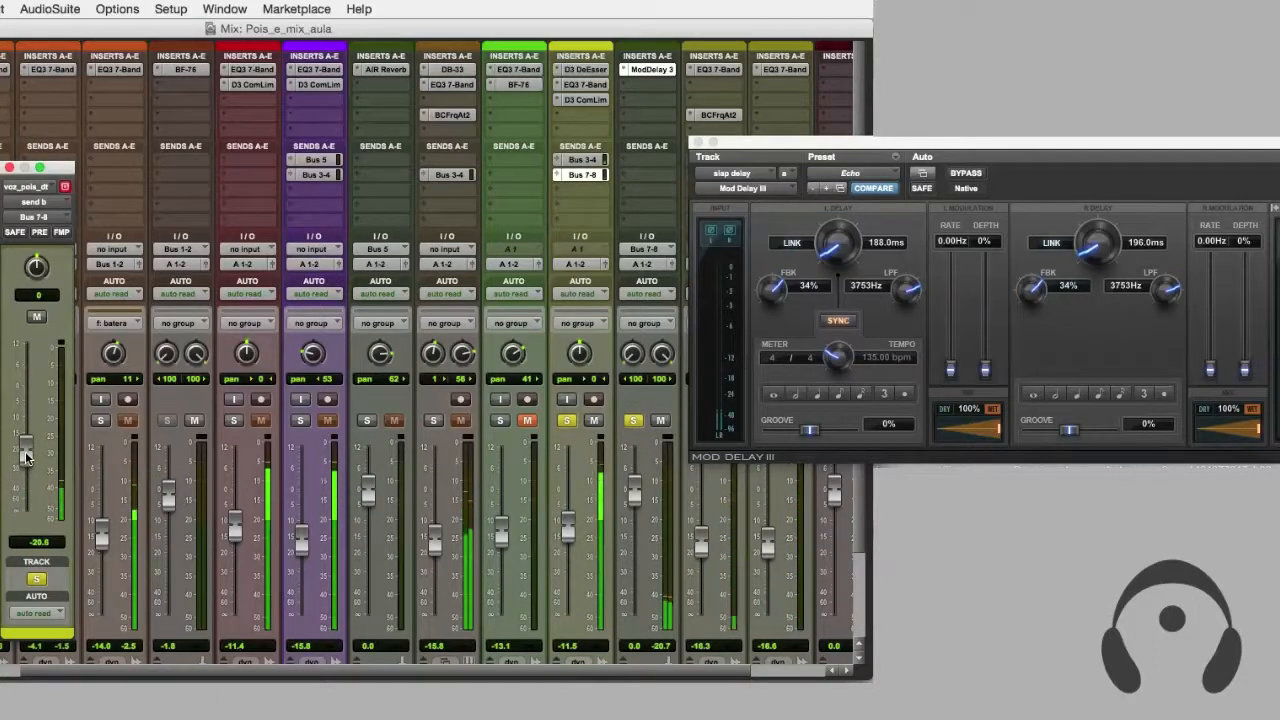
pyautogui.click(633, 420)
pyautogui.click(566, 420)
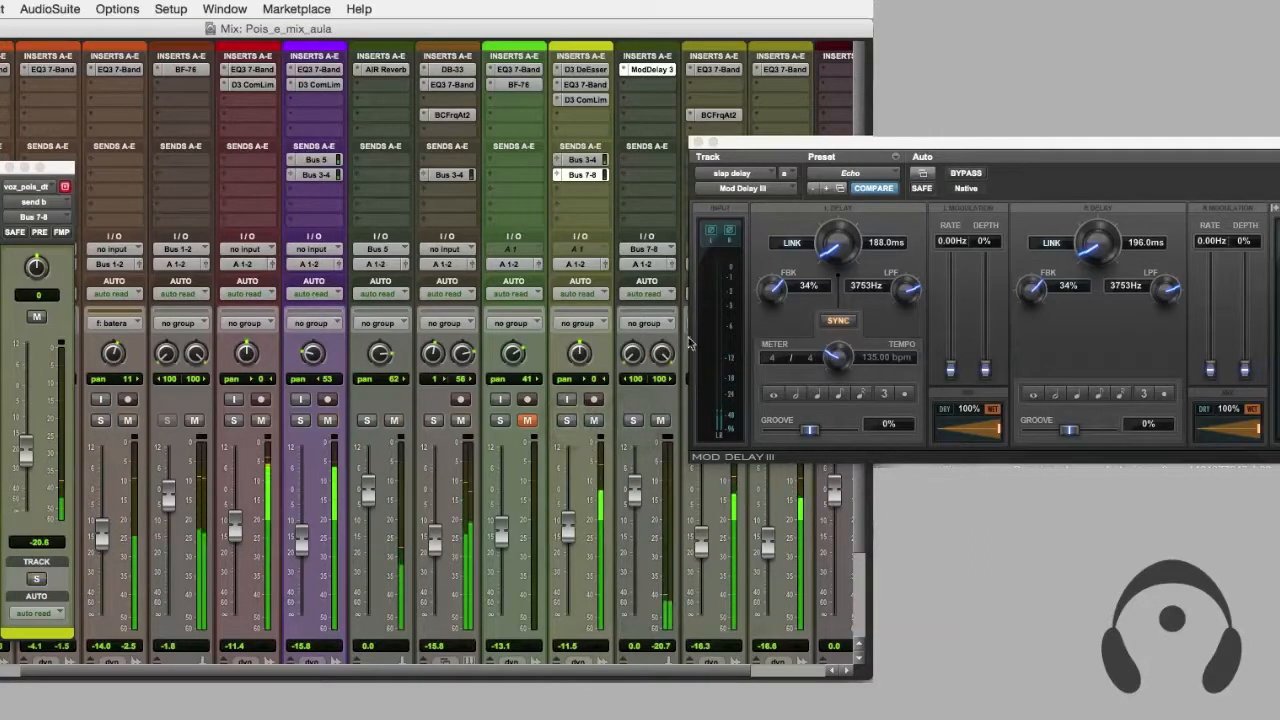
pyautogui.click(701, 143)
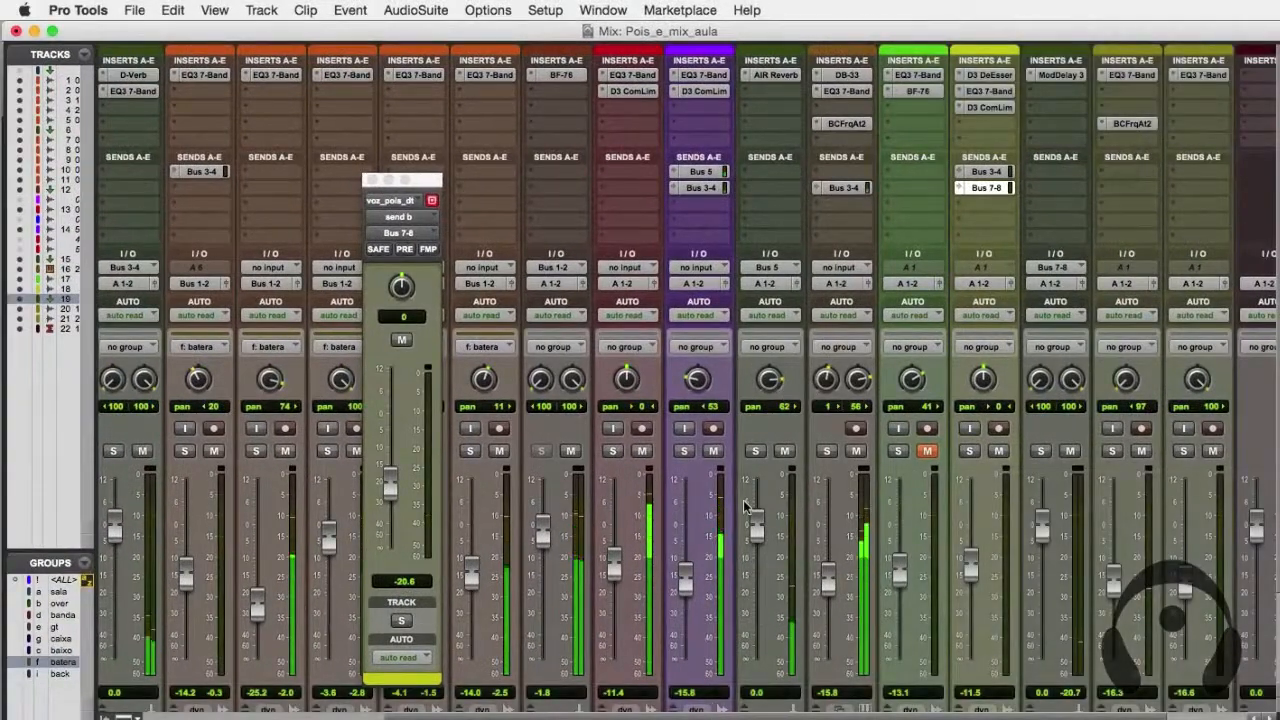
# Lower the Bus 5 send of the guitar 57.05 track to -6.8 dB and close its send window.
pyautogui.scroll(-2, 743, 520)
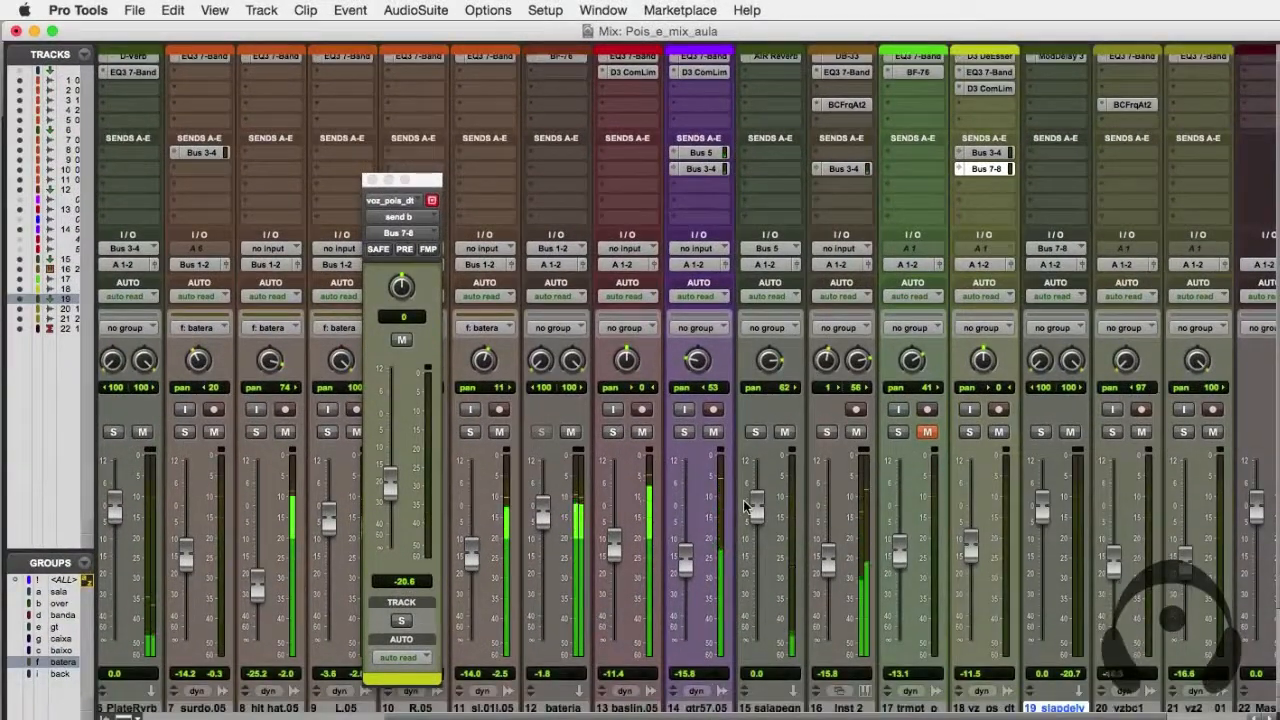
pyautogui.click(704, 153)
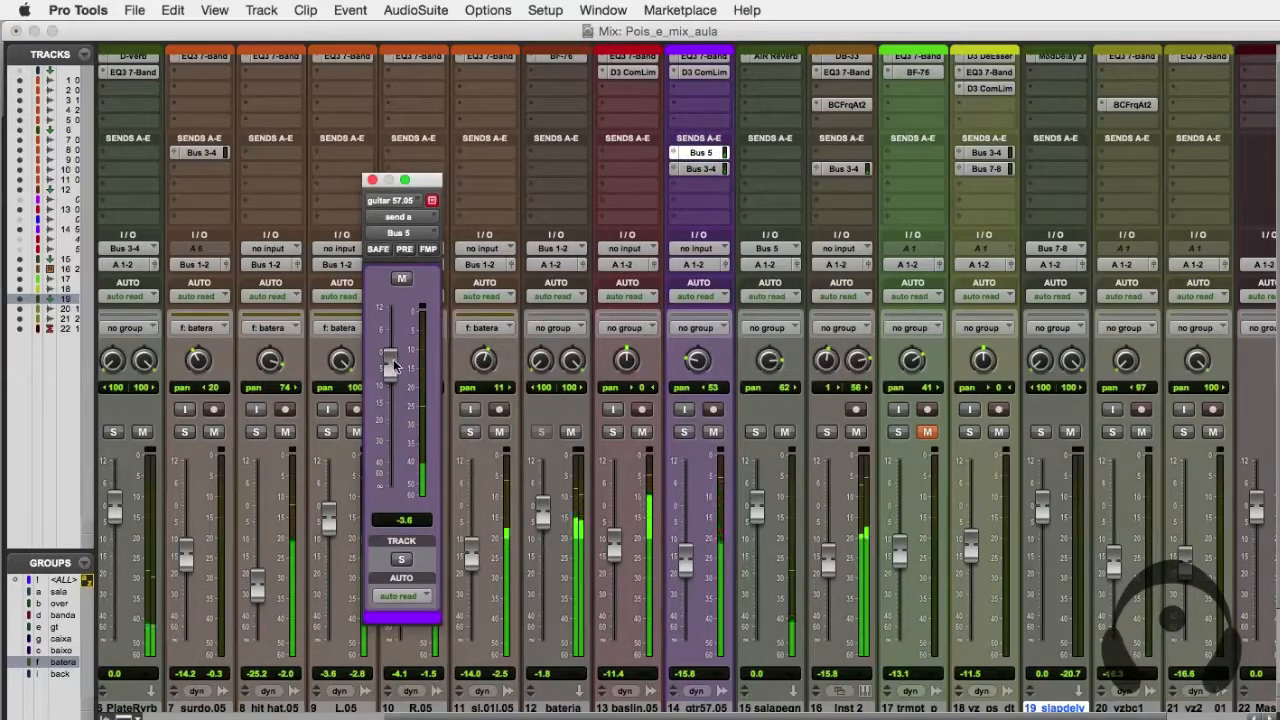
pyautogui.moveTo(393, 366); pyautogui.dragTo(391, 378)
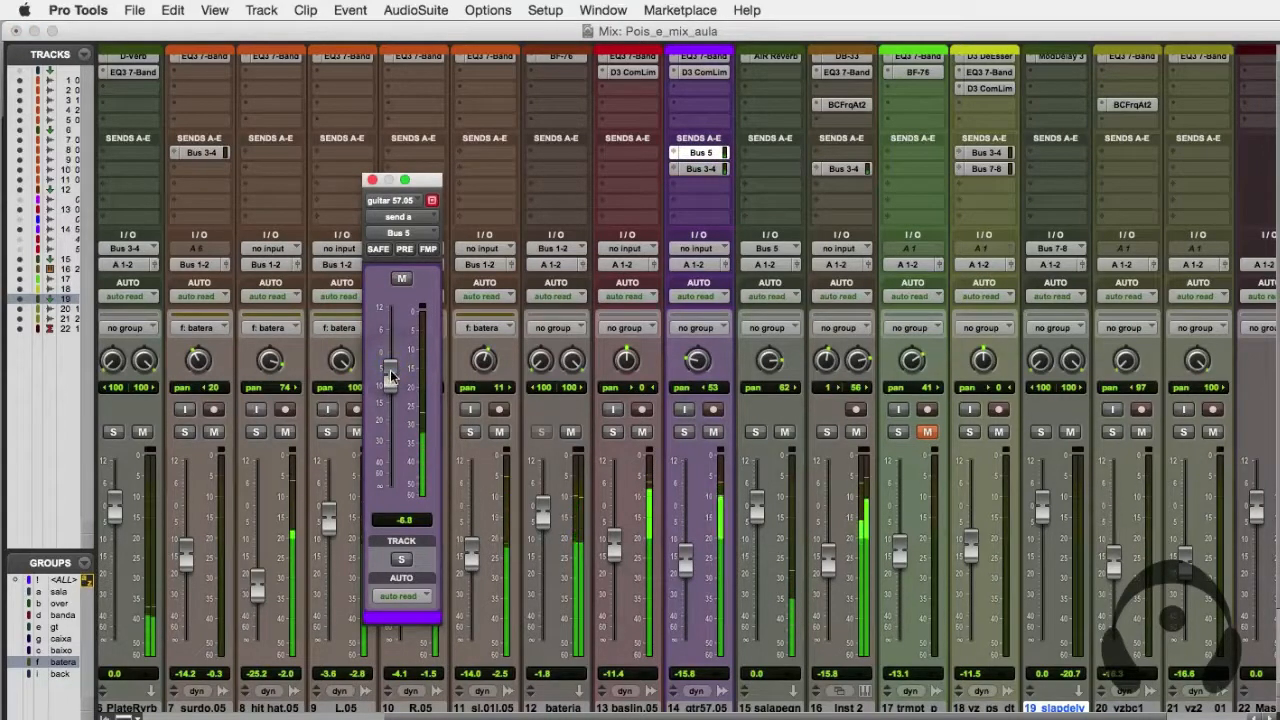
pyautogui.click(408, 202)
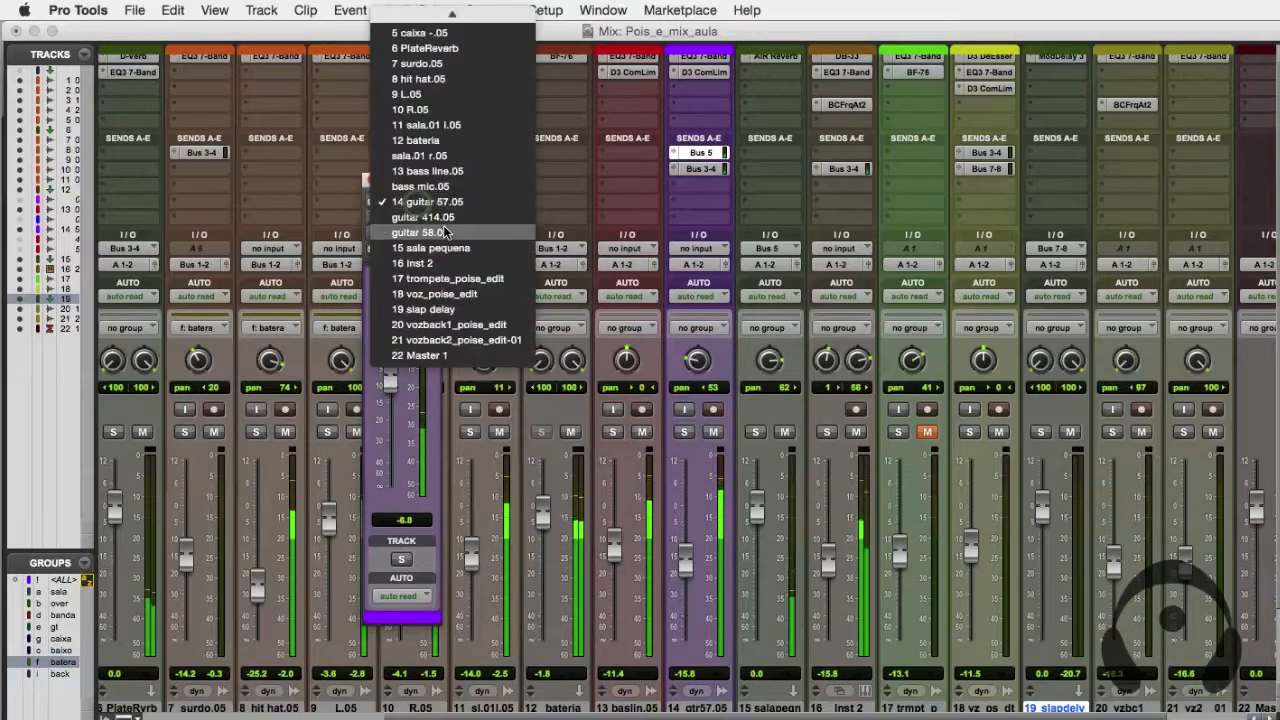
pyautogui.click(422, 378)
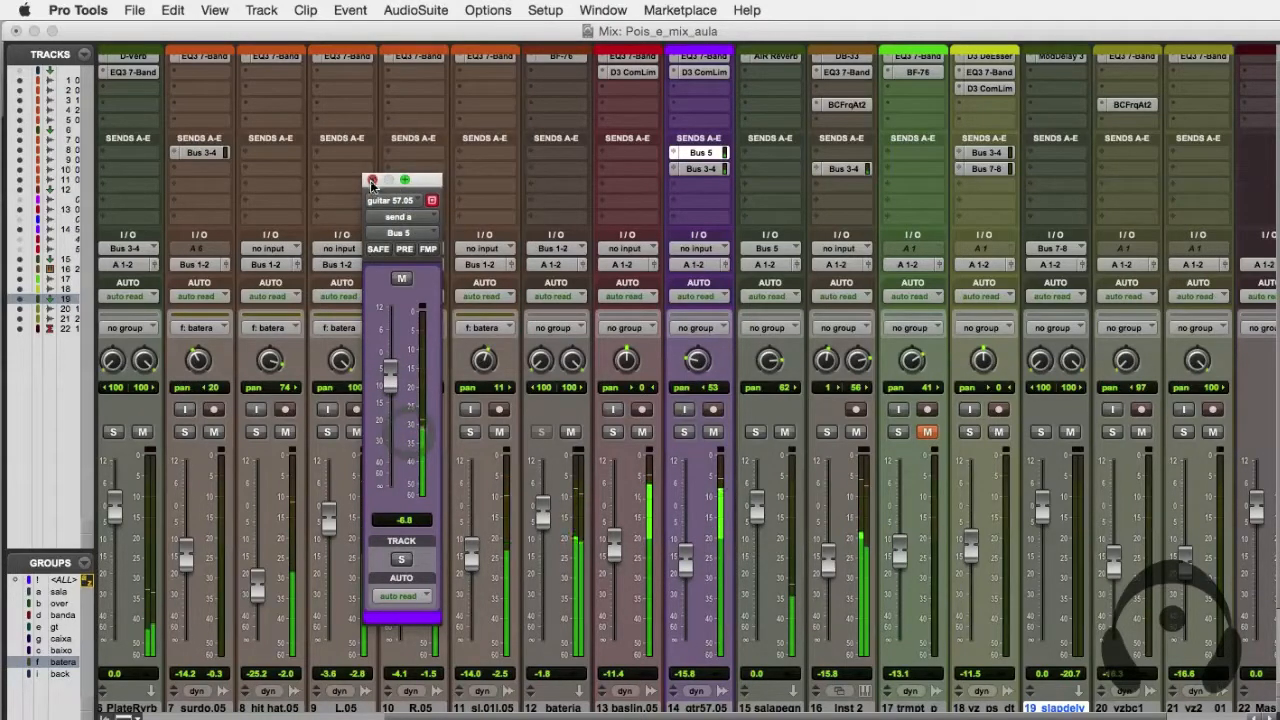
pyautogui.click(371, 181)
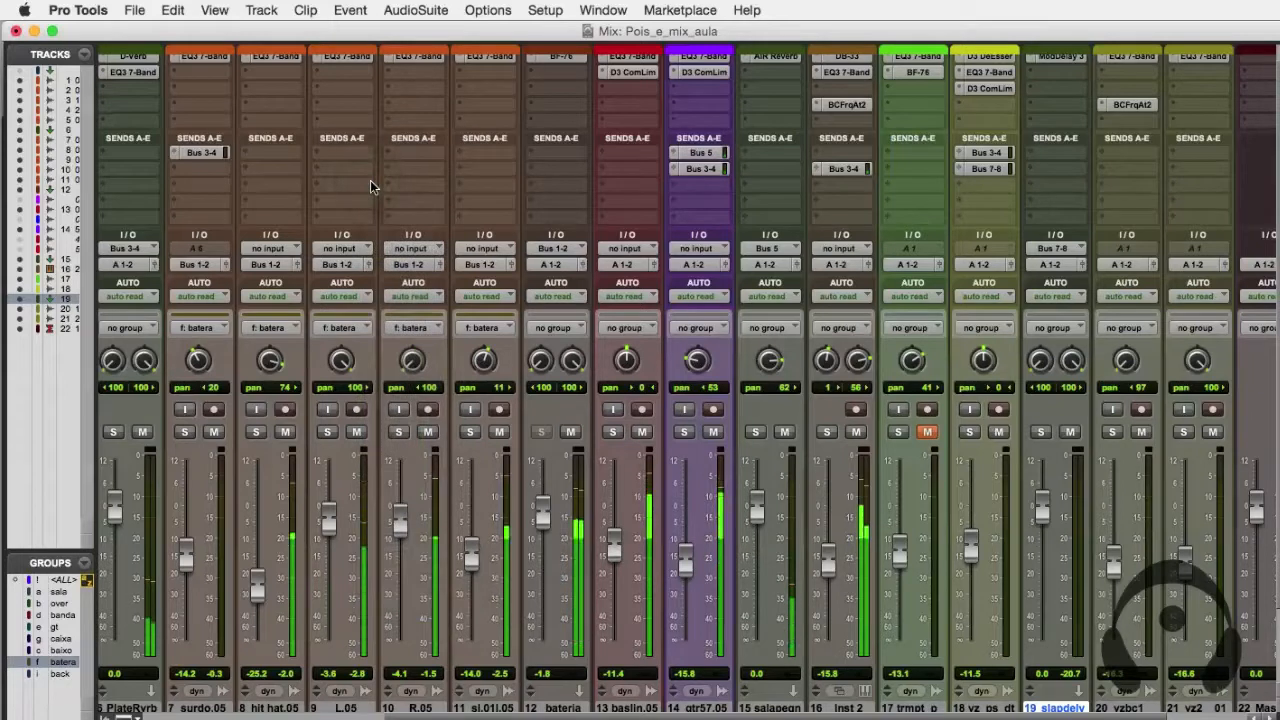
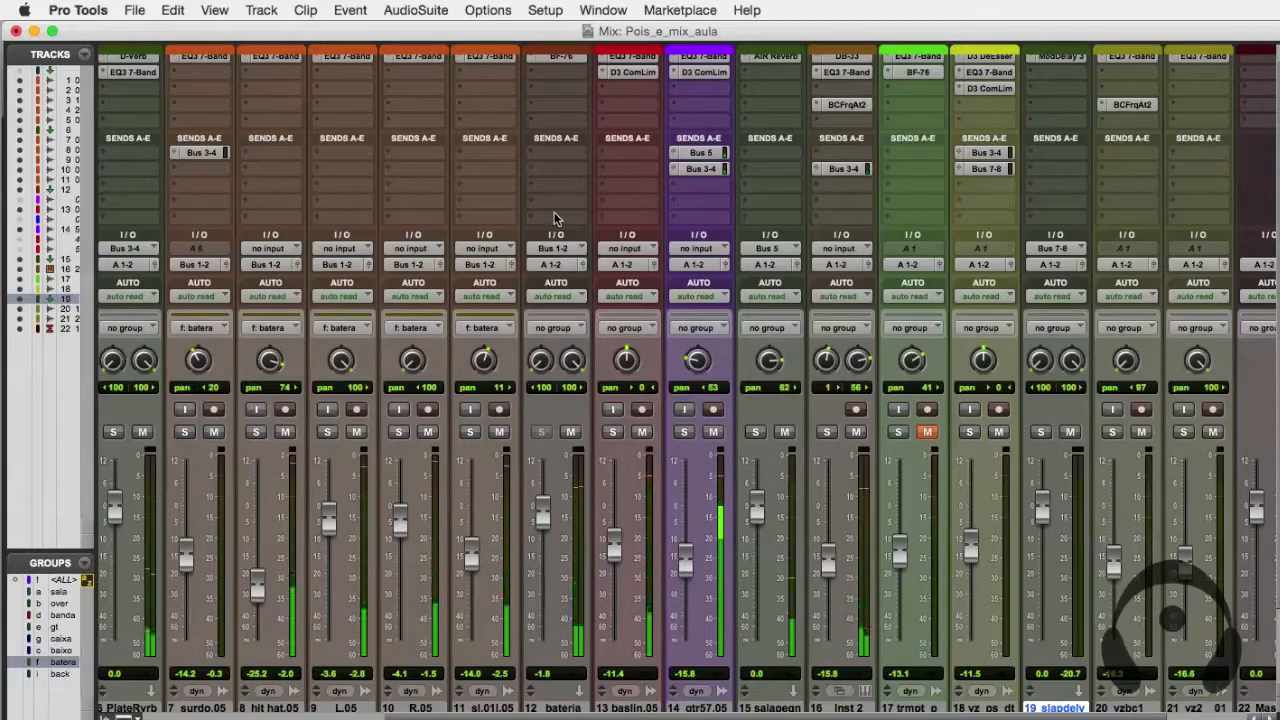
# Select a passage across both backing vocal tracks in the Edit window and play it back in the Mix window.
pyautogui.press('super+equal')
pyautogui.moveTo(905, 505); pyautogui.dragTo(986, 598)
pyautogui.press('super+equal')
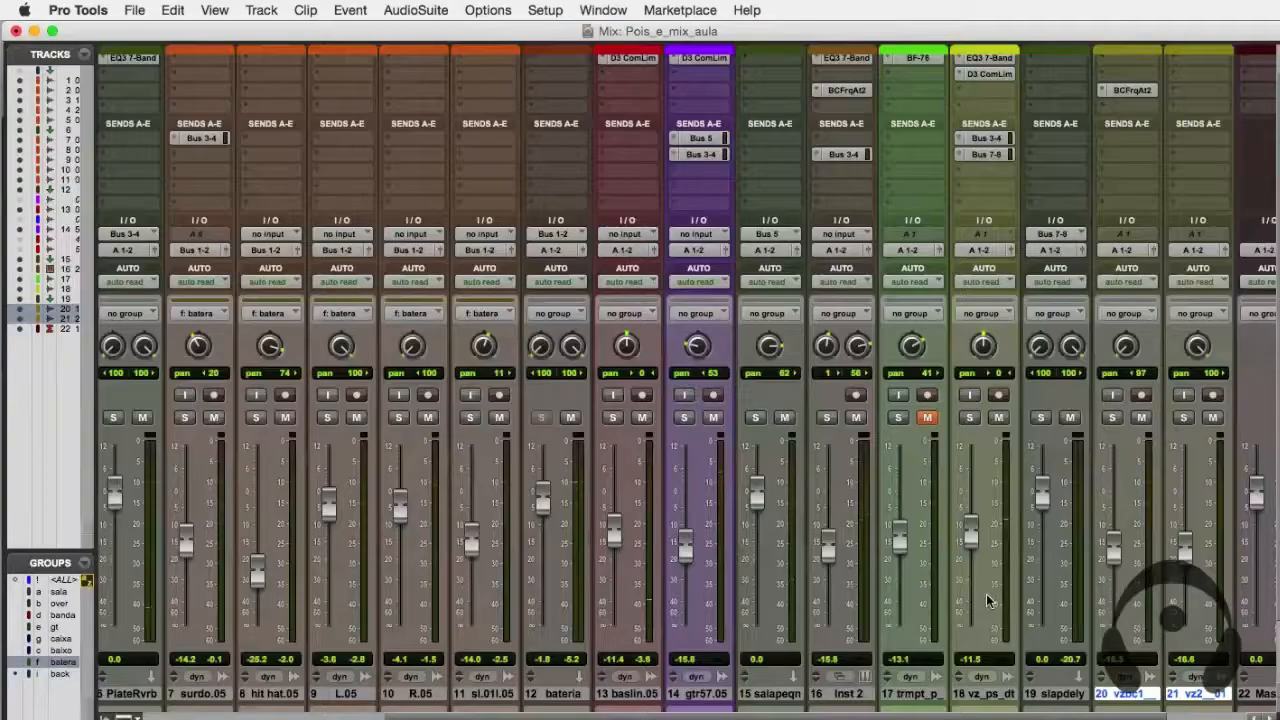
pyautogui.press('space')
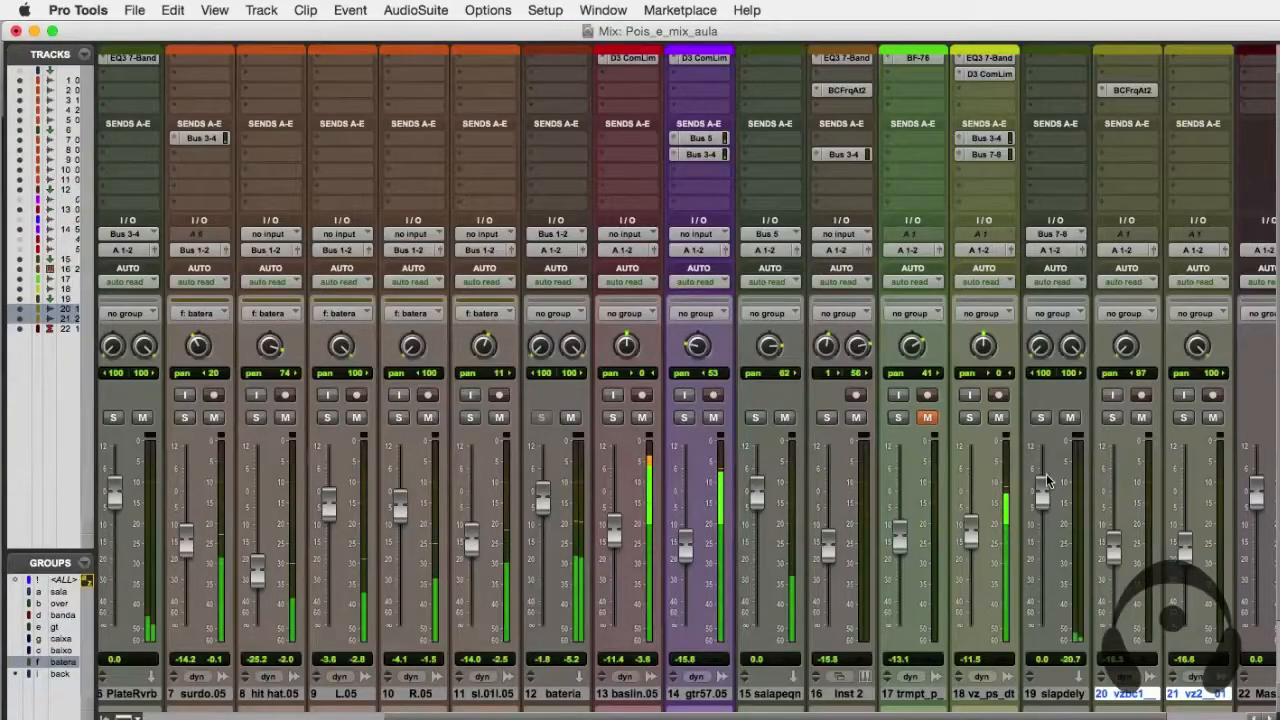
# Add a Bus 3-4 send at 0.0 dB to the first backing vocal track and copy it to the second backing vocal track.
pyautogui.click(1121, 134)
pyautogui.moveTo(1160, 190)
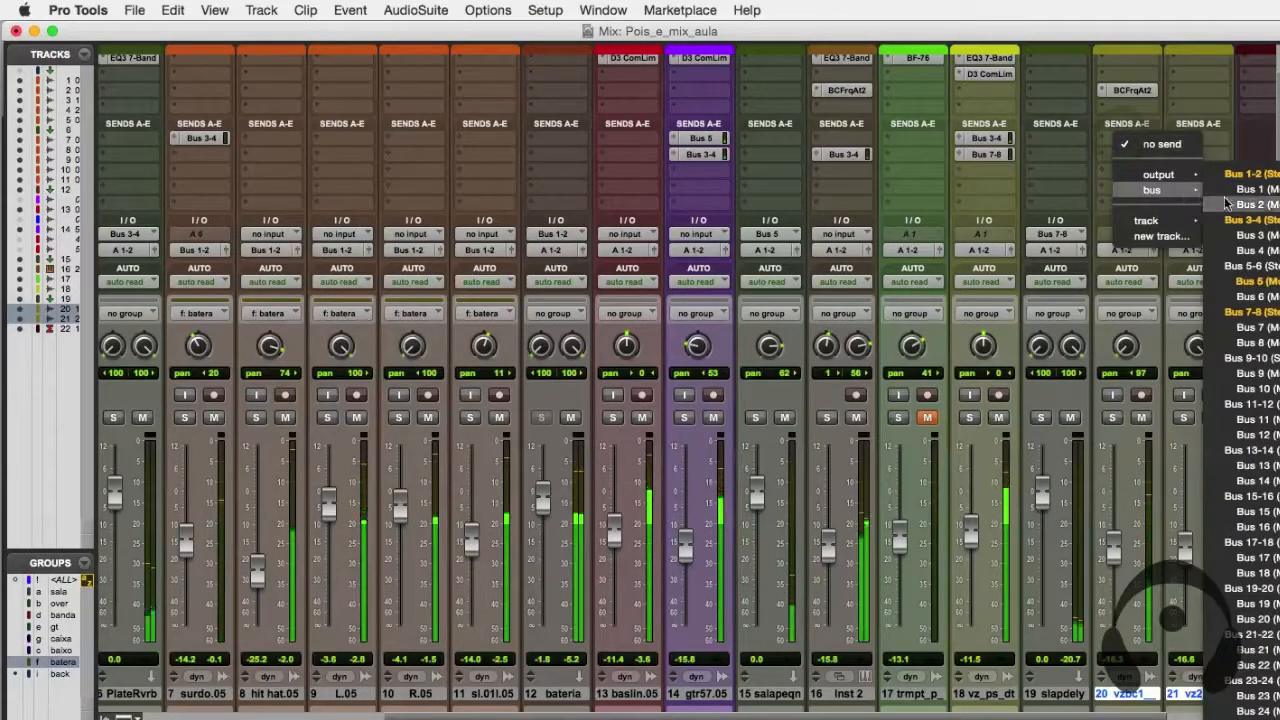
pyautogui.click(1244, 220)
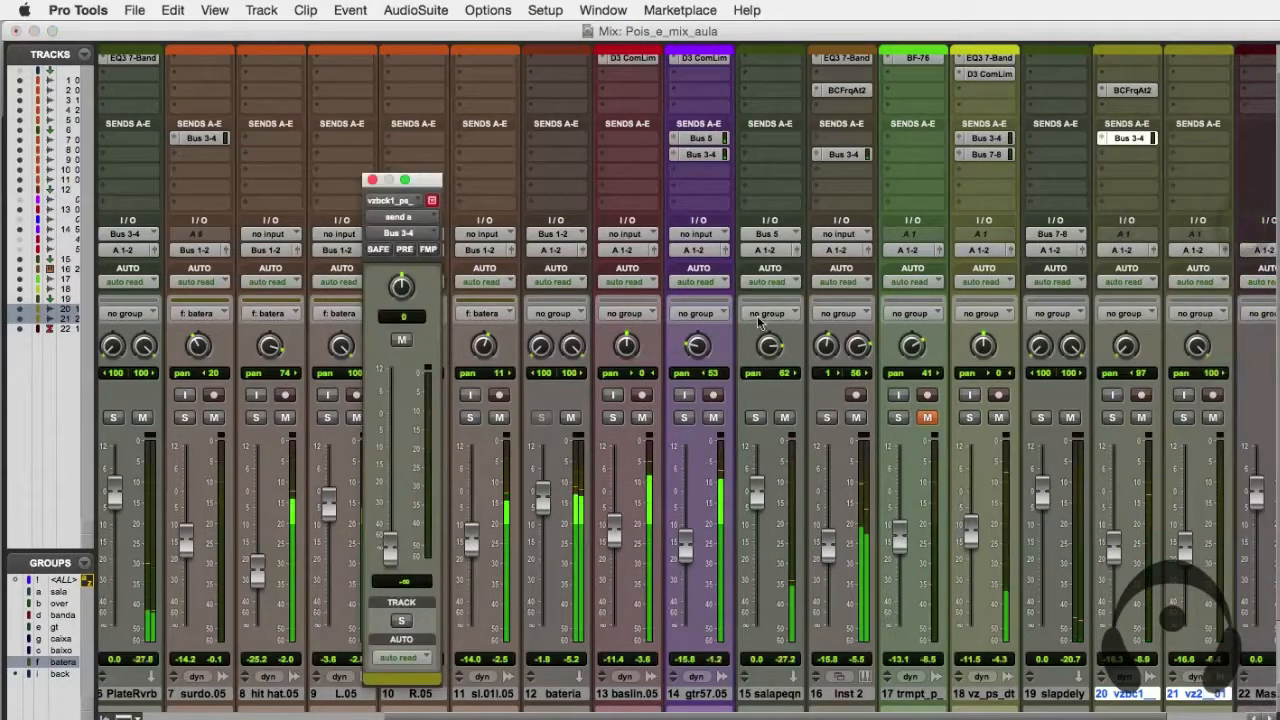
pyautogui.keyDown('alt'); pyautogui.click(390, 545); pyautogui.keyUp('alt')
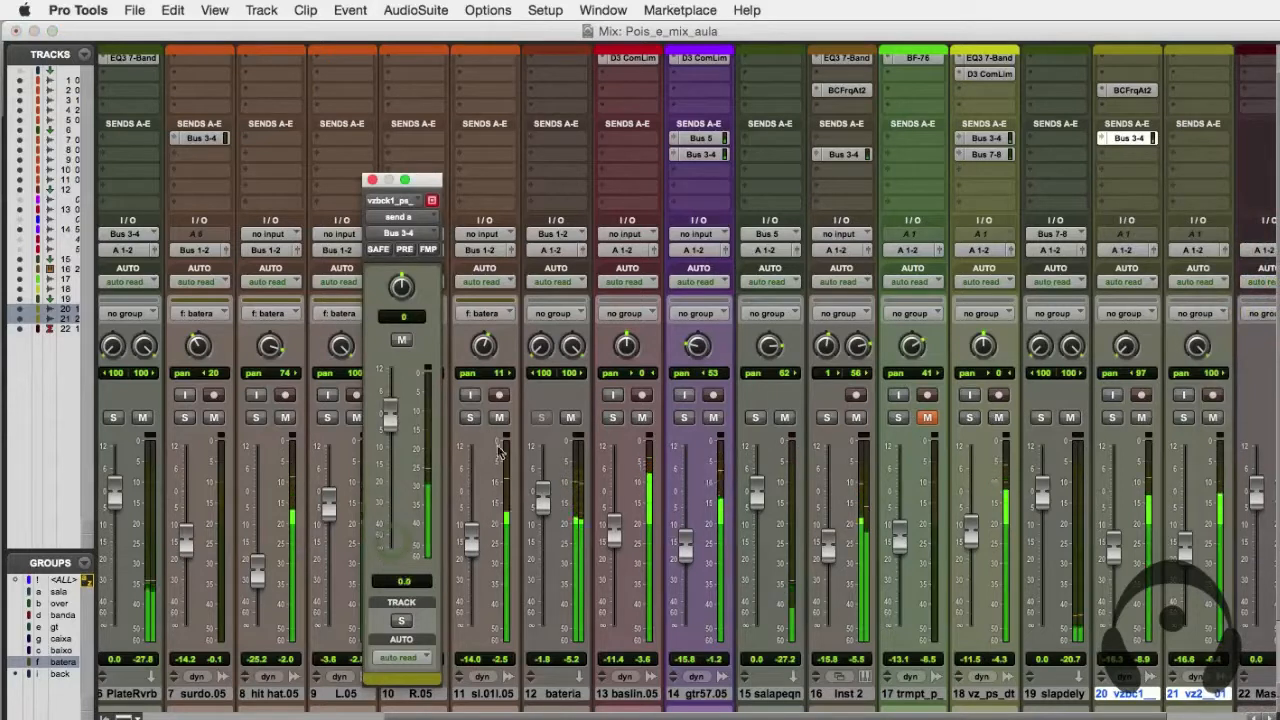
pyautogui.click(1202, 136)
pyautogui.click(1176, 108)
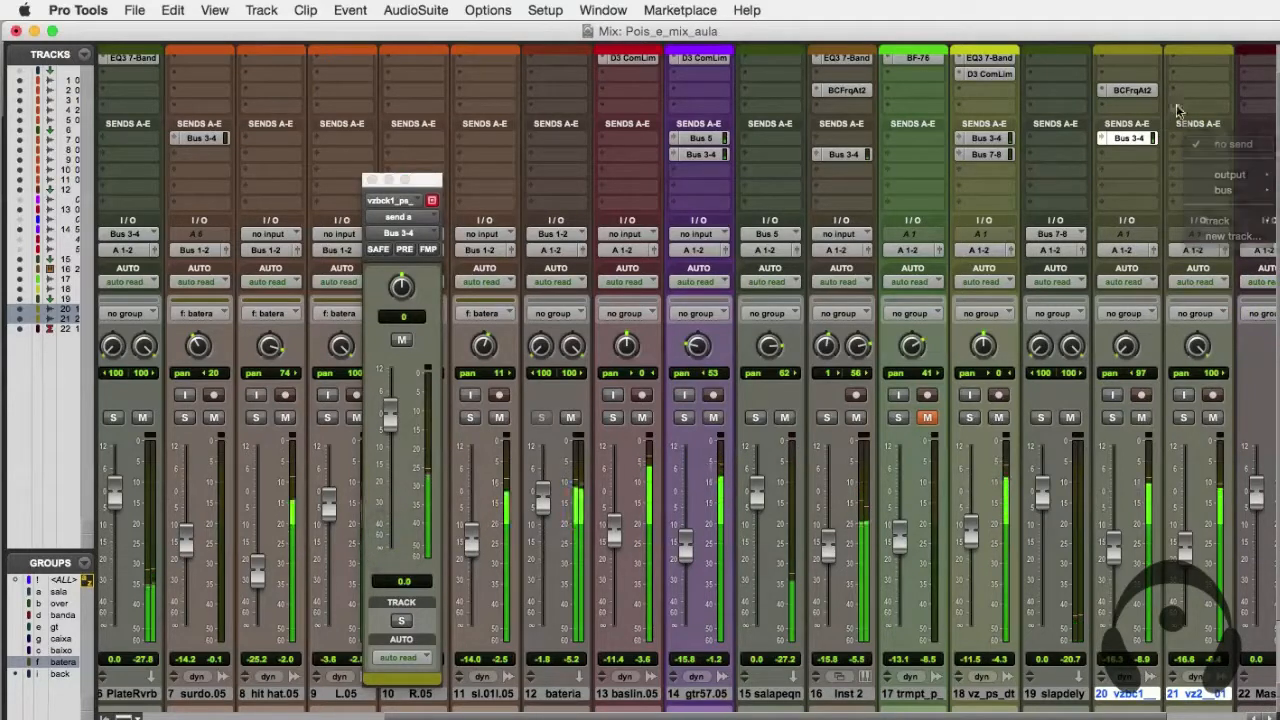
pyautogui.moveTo(1129, 143); pyautogui.dragTo(1189, 145)
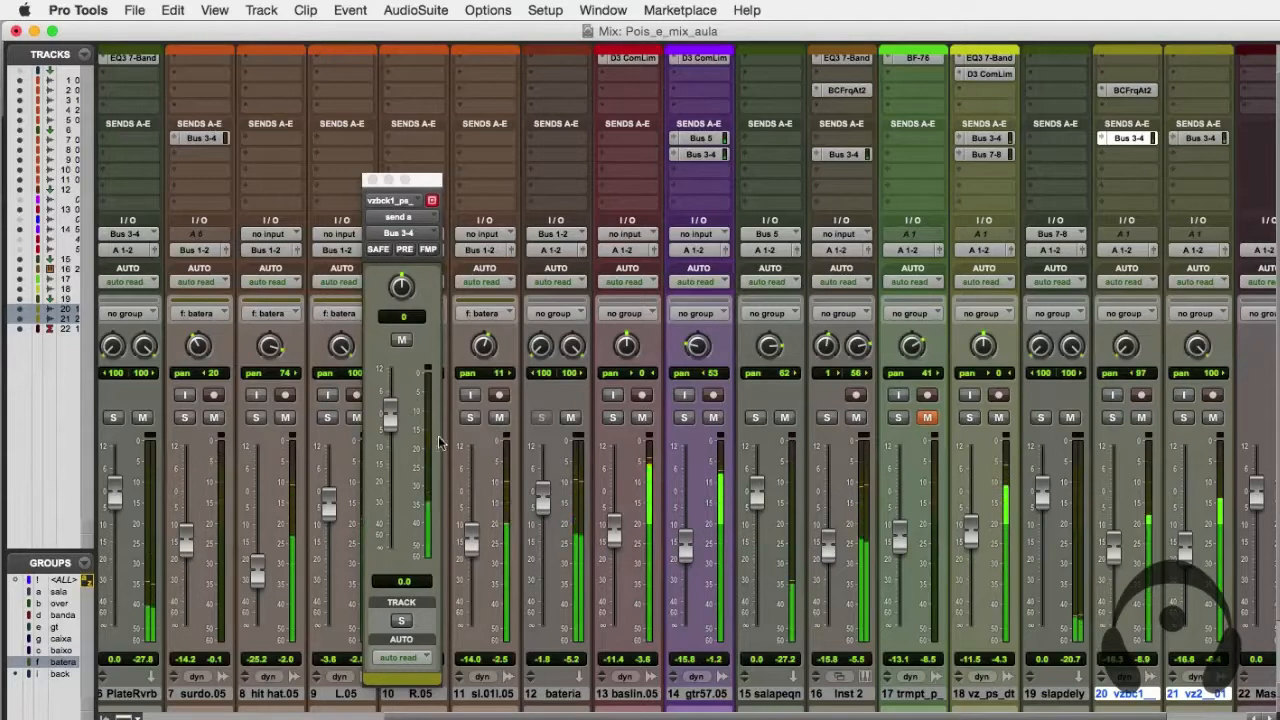
# Add a Bus 5 (Mono) send at 0.0 dB to both backing vocal tracks.
pyautogui.moveTo(745, 717); pyautogui.dragTo(828, 717)
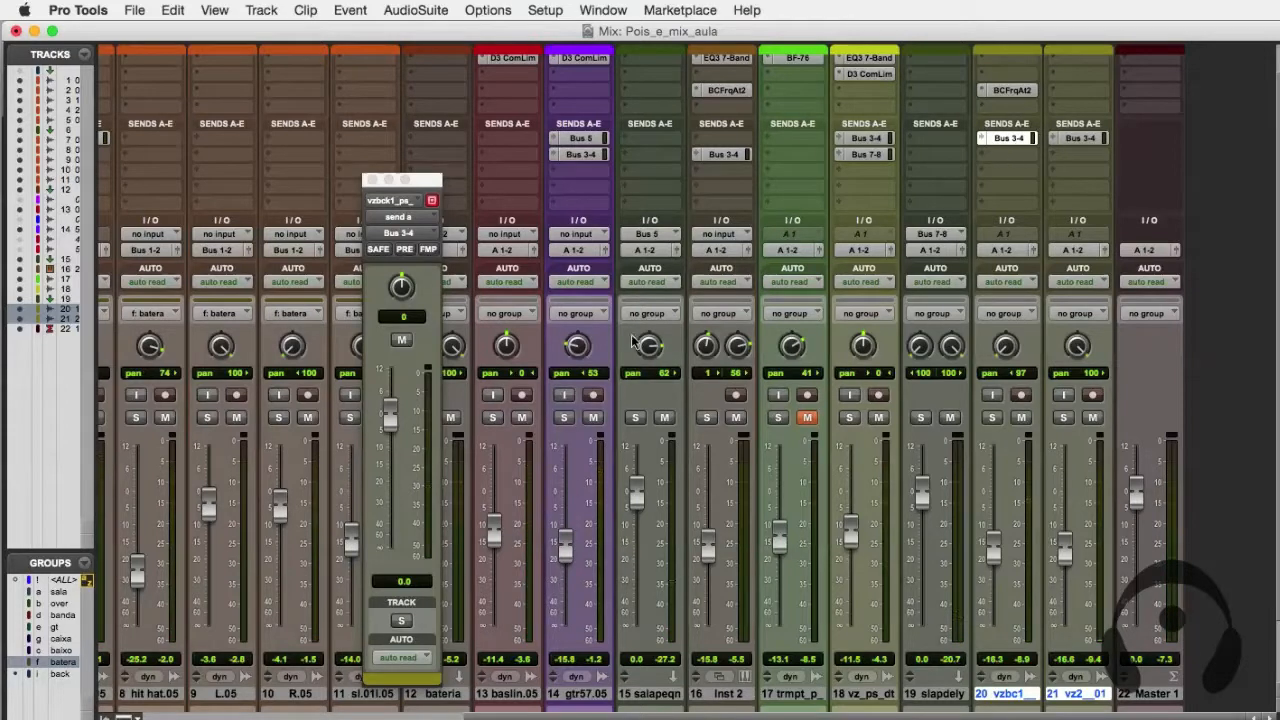
pyautogui.click(1029, 153)
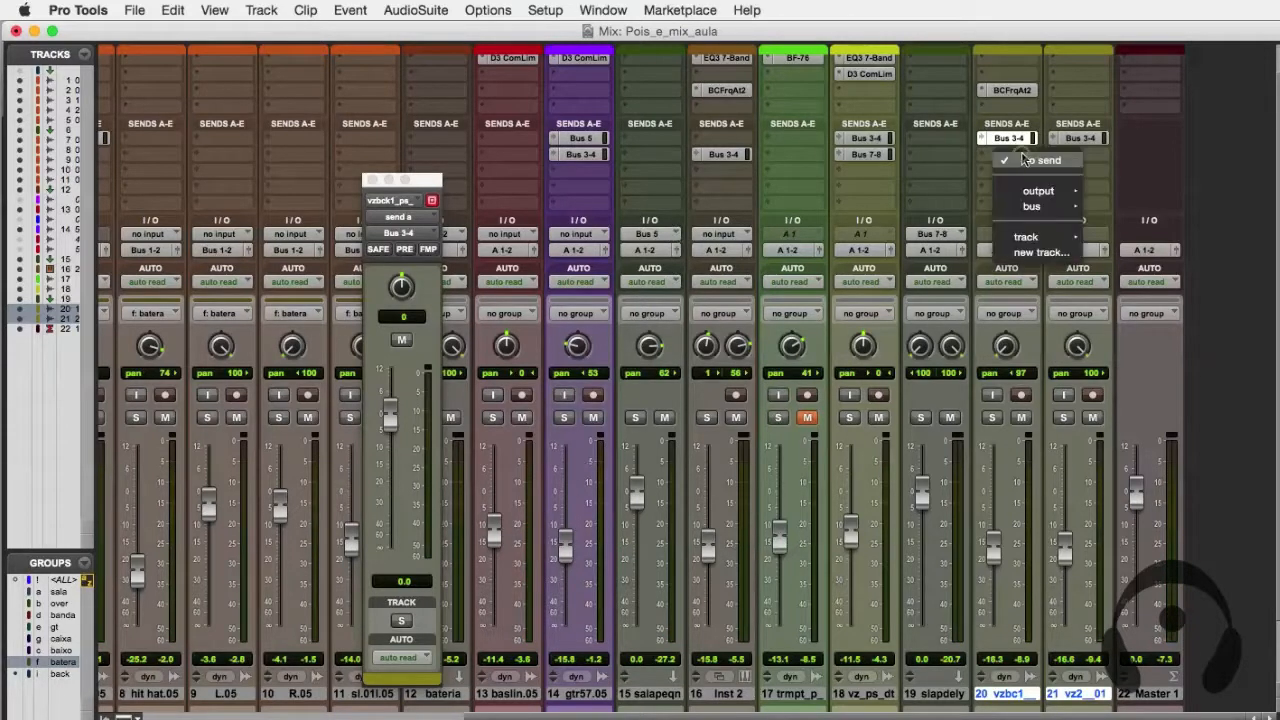
pyautogui.moveTo(1073, 210)
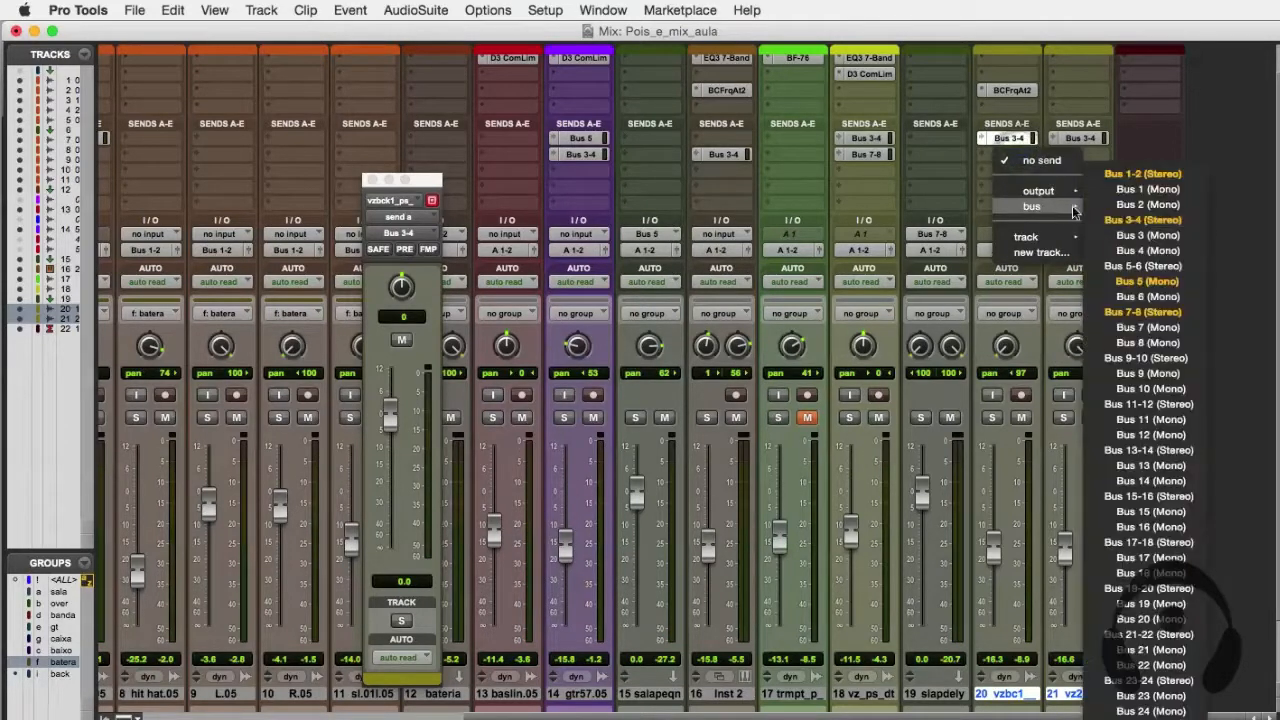
pyautogui.click(1147, 281)
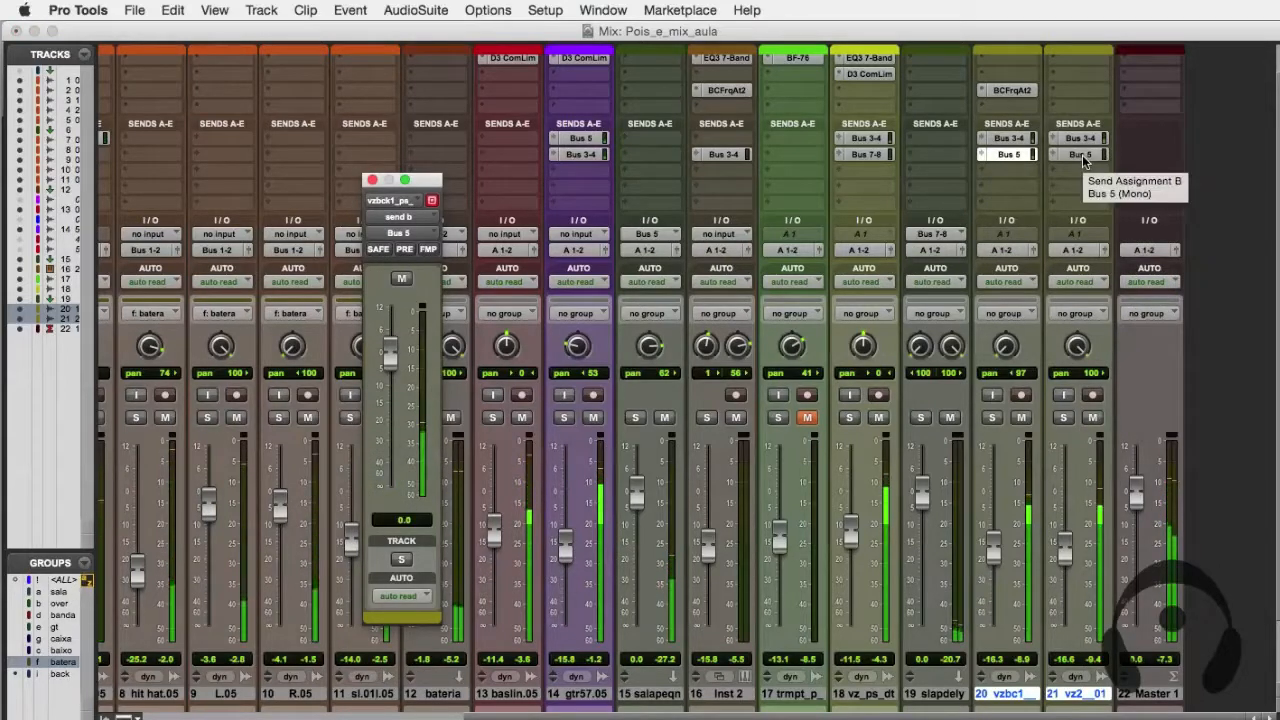
pyautogui.click(1082, 155)
pyautogui.keyDown('alt'); pyautogui.click(389, 487); pyautogui.keyUp('alt')
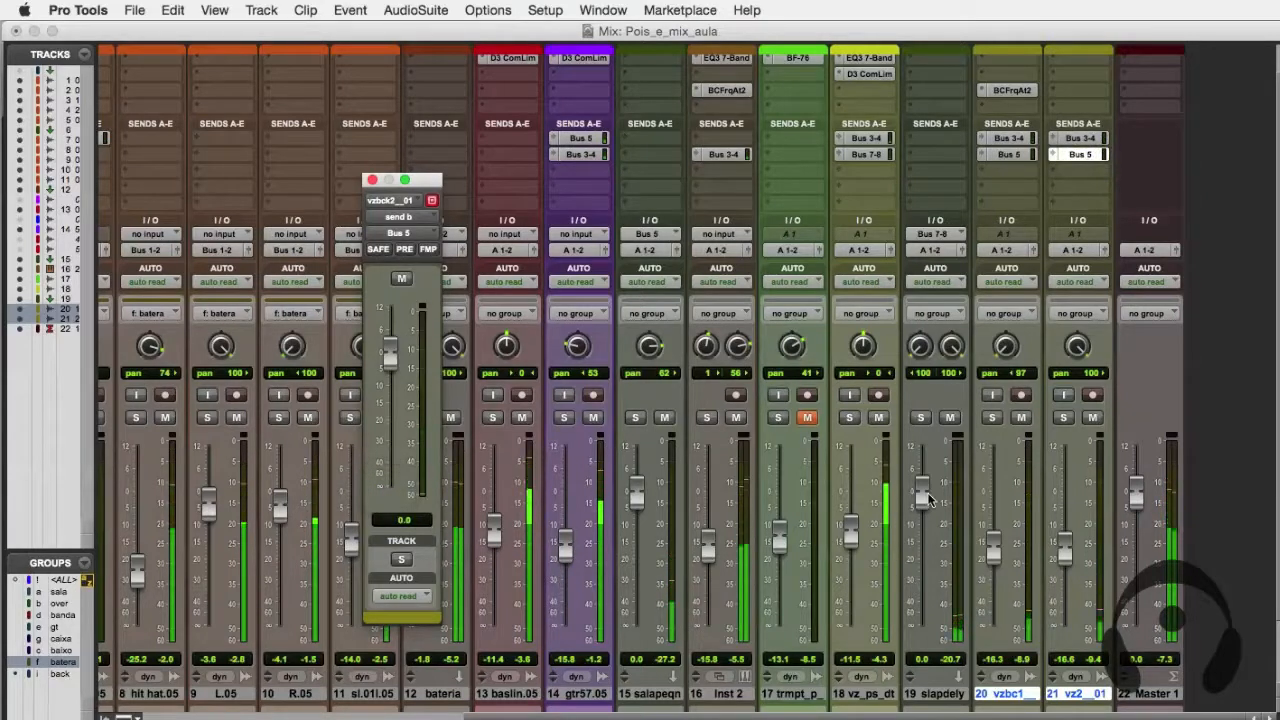
# Lower both backing vocal faders to -18.2 dB and their Bus 5 sends to -10.2 dB on the first and -13.4 dB on the second.
pyautogui.moveTo(993, 551); pyautogui.dragTo(1064, 557)
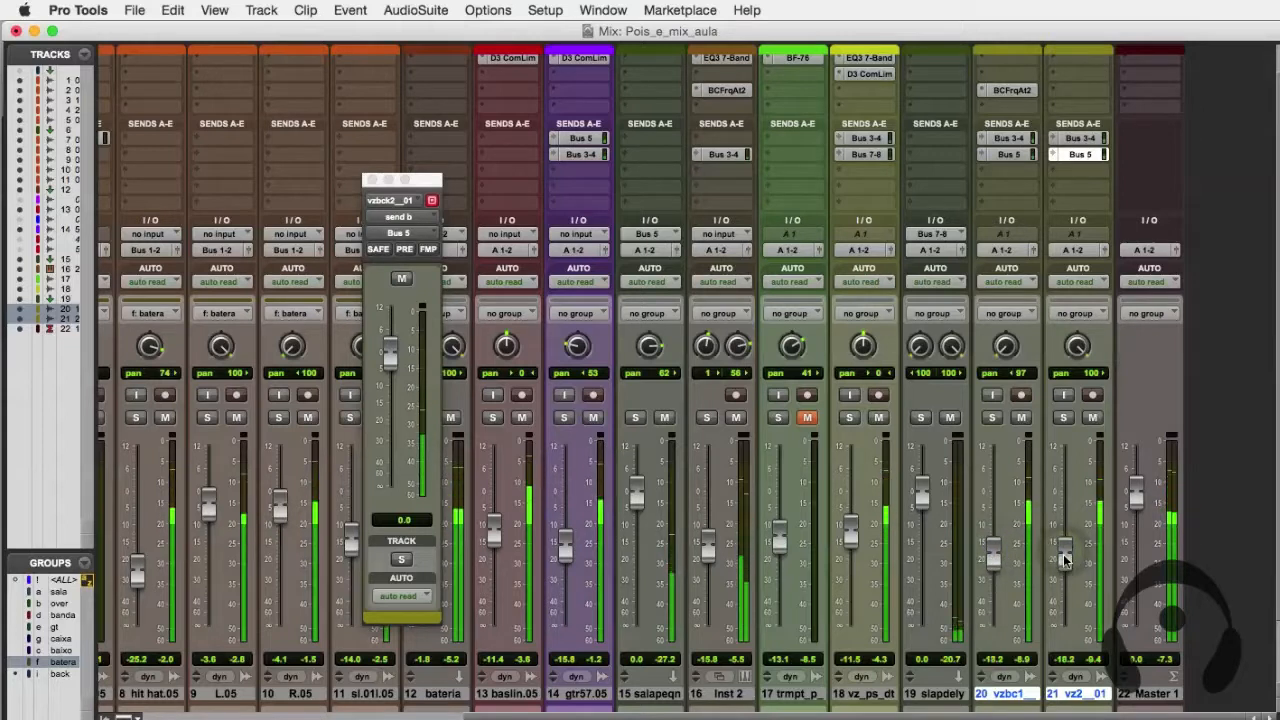
pyautogui.click(1012, 155)
pyautogui.moveTo(390, 350); pyautogui.dragTo(390, 392)
pyautogui.click(1078, 155)
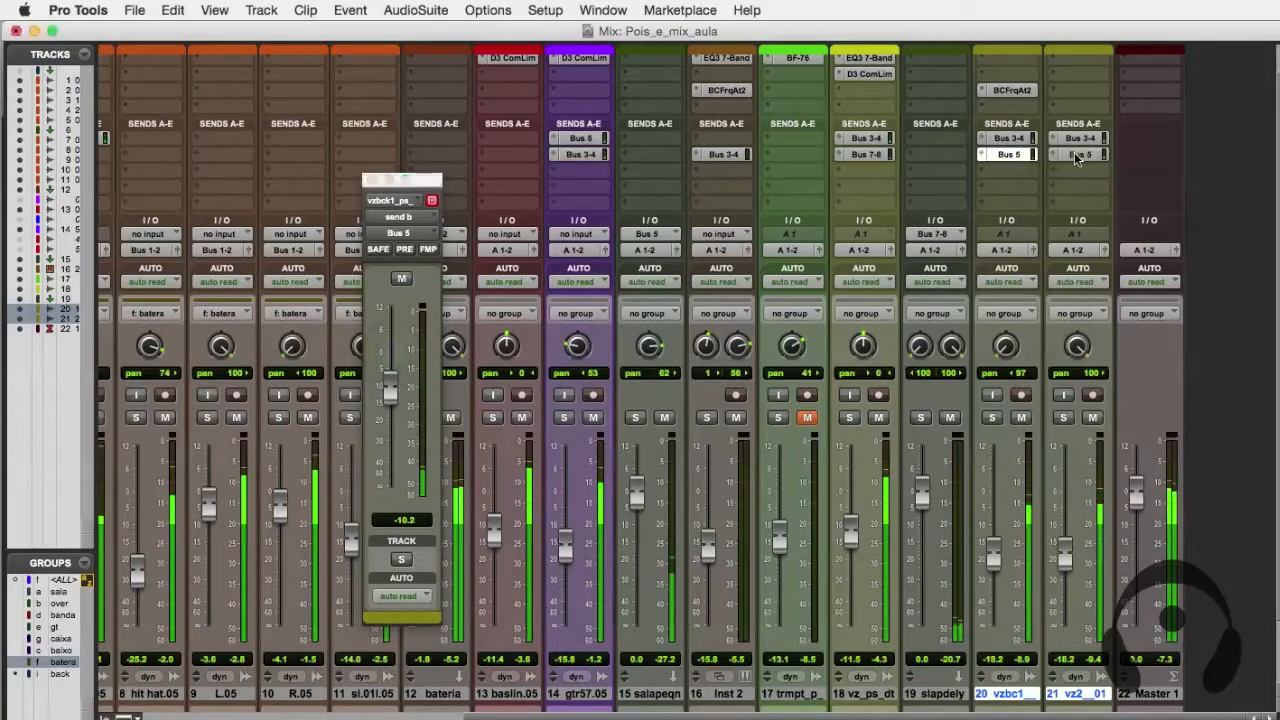
pyautogui.moveTo(390, 353); pyautogui.dragTo(390, 403)
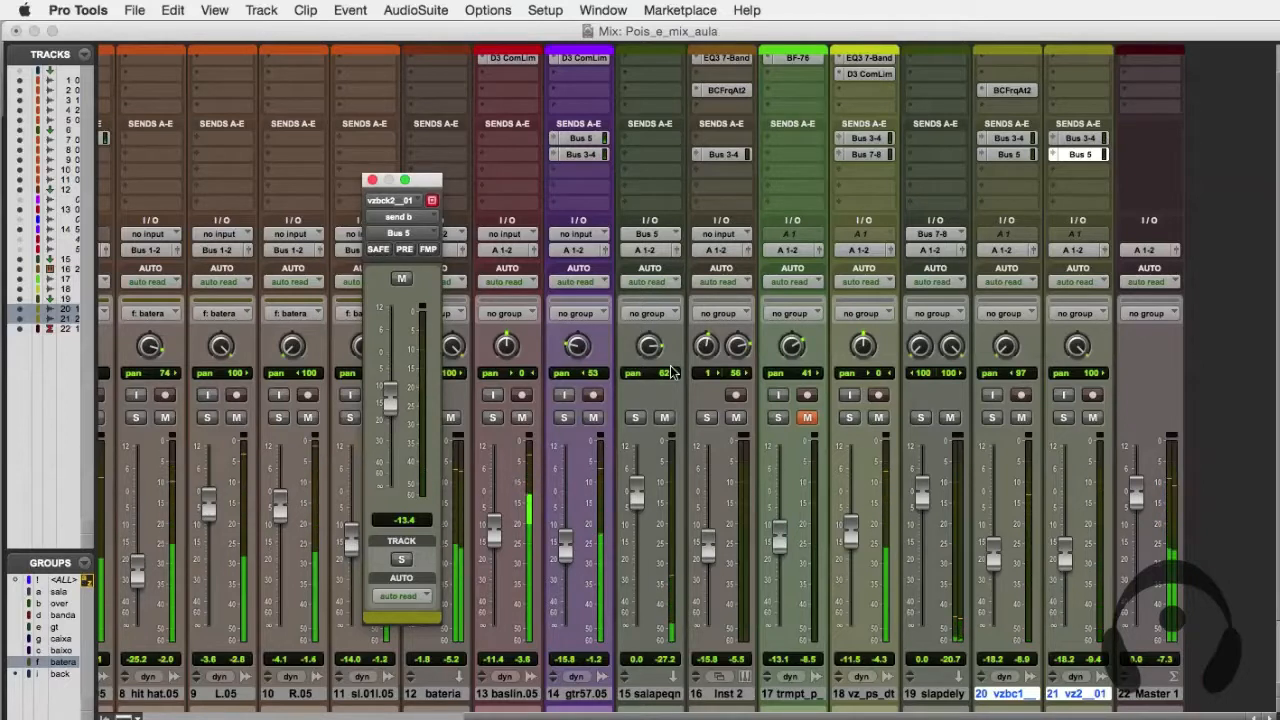
# Select the trumpet passage in the Edit window, then unmute and solo the trumpet track in the Mix window.
pyautogui.press('super+equal')
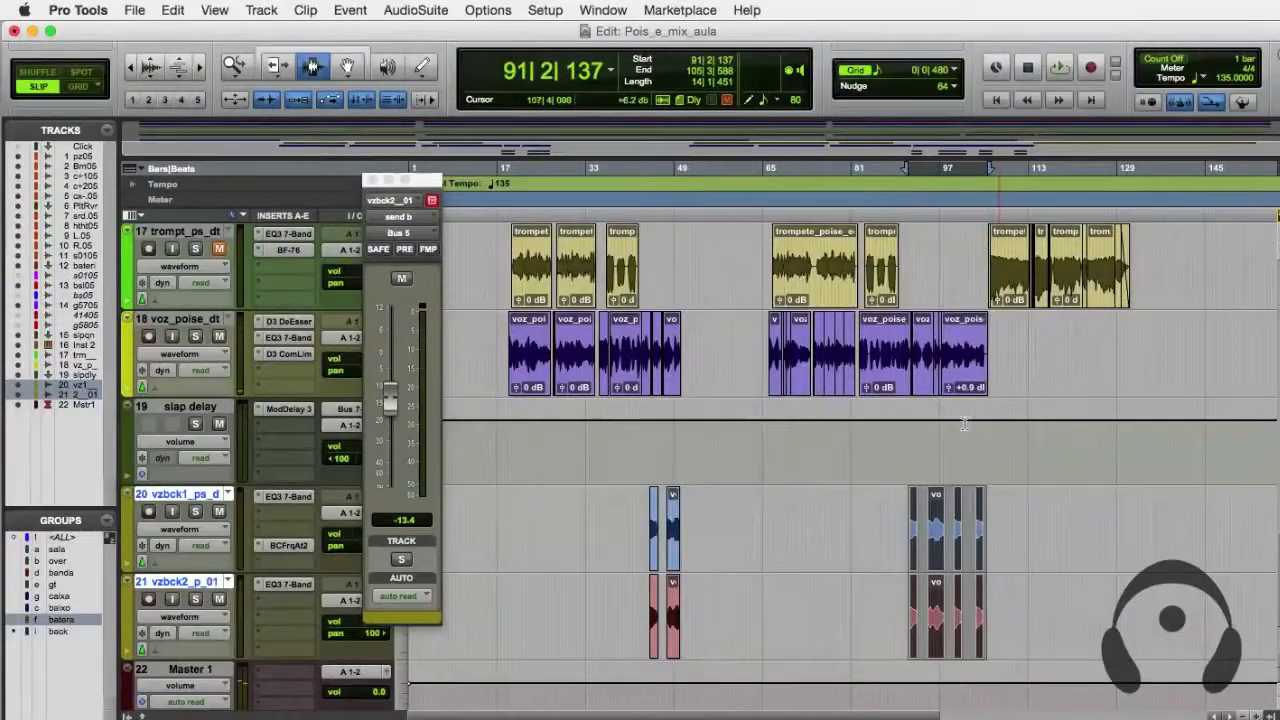
pyautogui.click(370, 181)
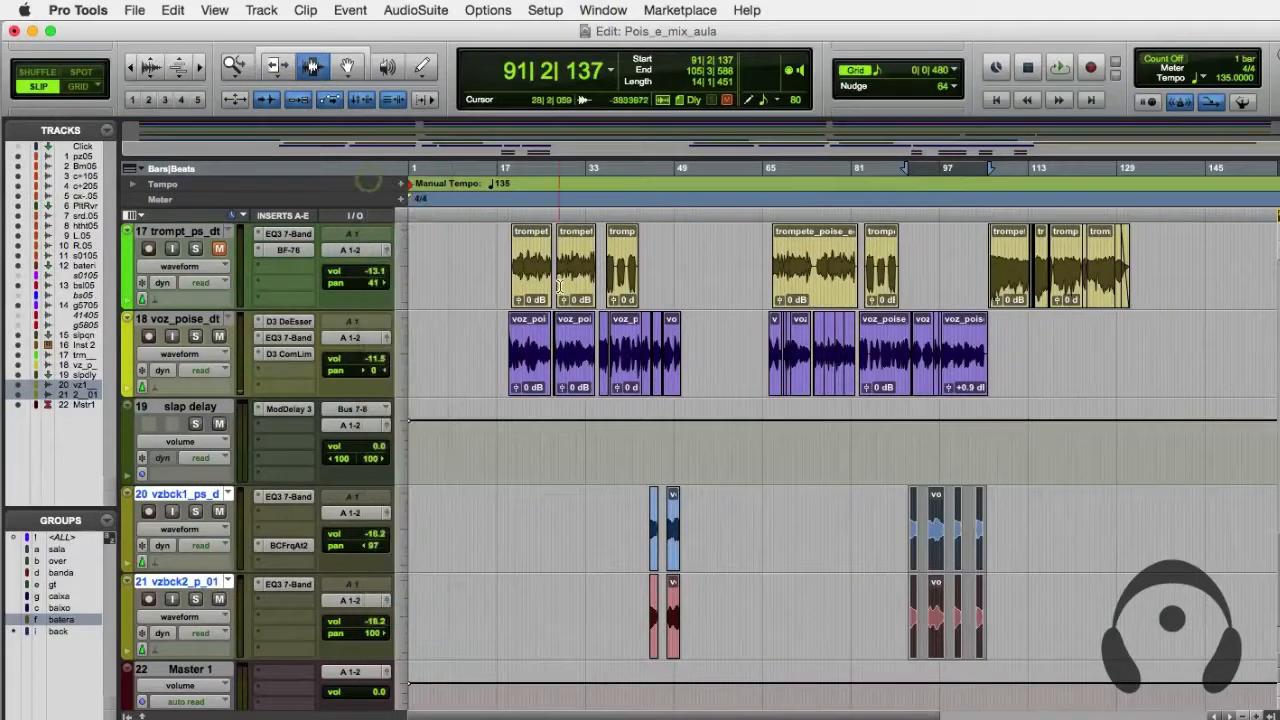
pyautogui.scroll(5, 557, 300)
pyautogui.moveTo(508, 518); pyautogui.dragTo(1130, 540)
pyautogui.press('super+equal')
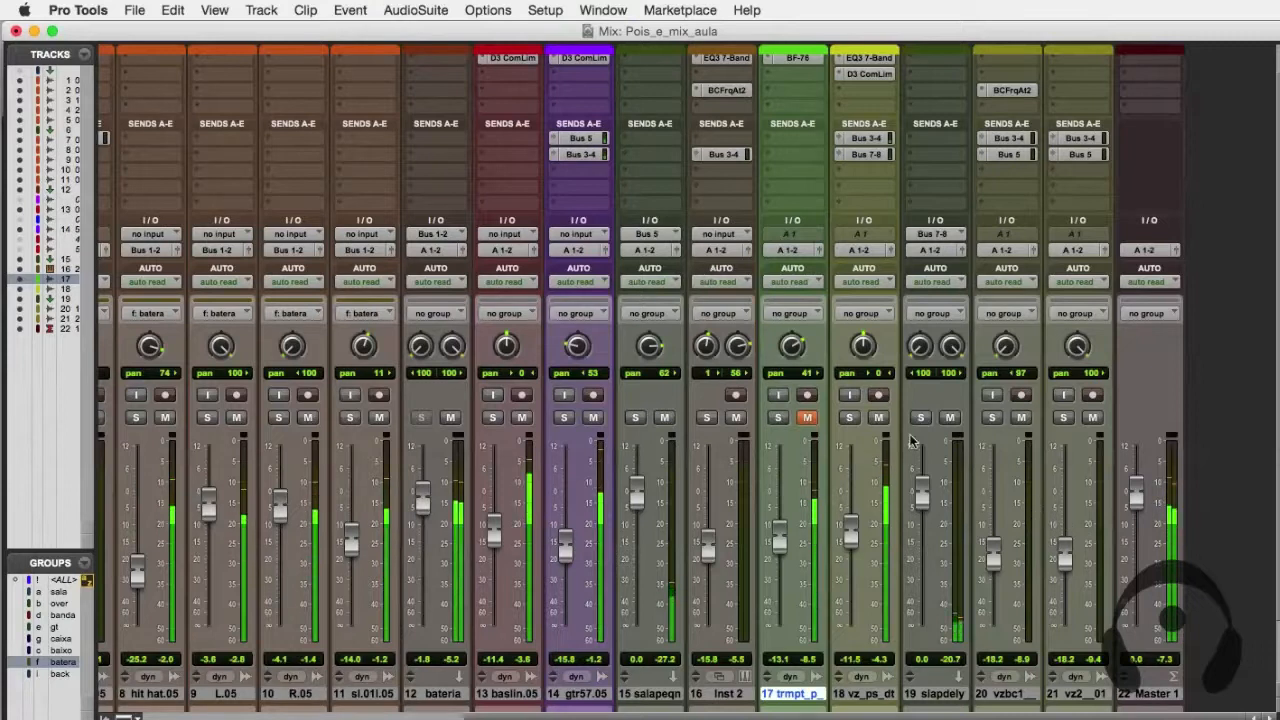
pyautogui.click(806, 418)
pyautogui.click(779, 418)
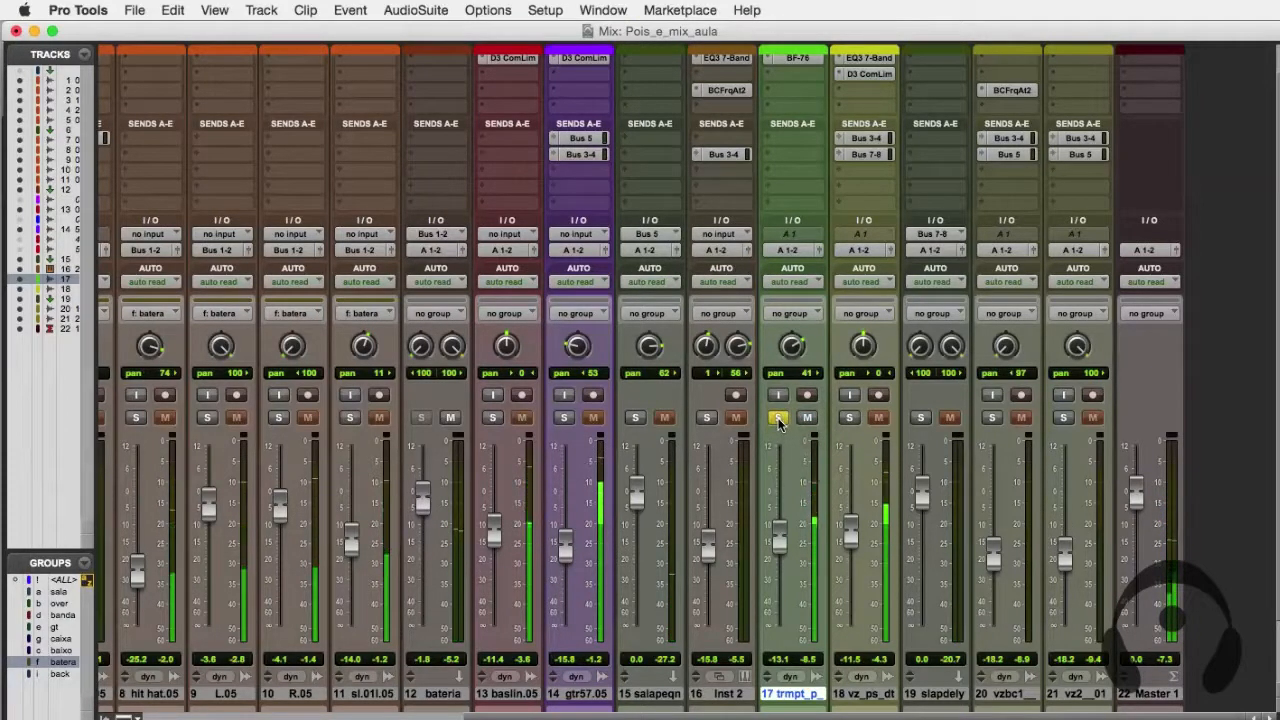
# Create one new mono Aux Input track after the trumpet track.
pyautogui.press('super+shift+n')
pyautogui.click(849, 306)
pyautogui.click(917, 327)
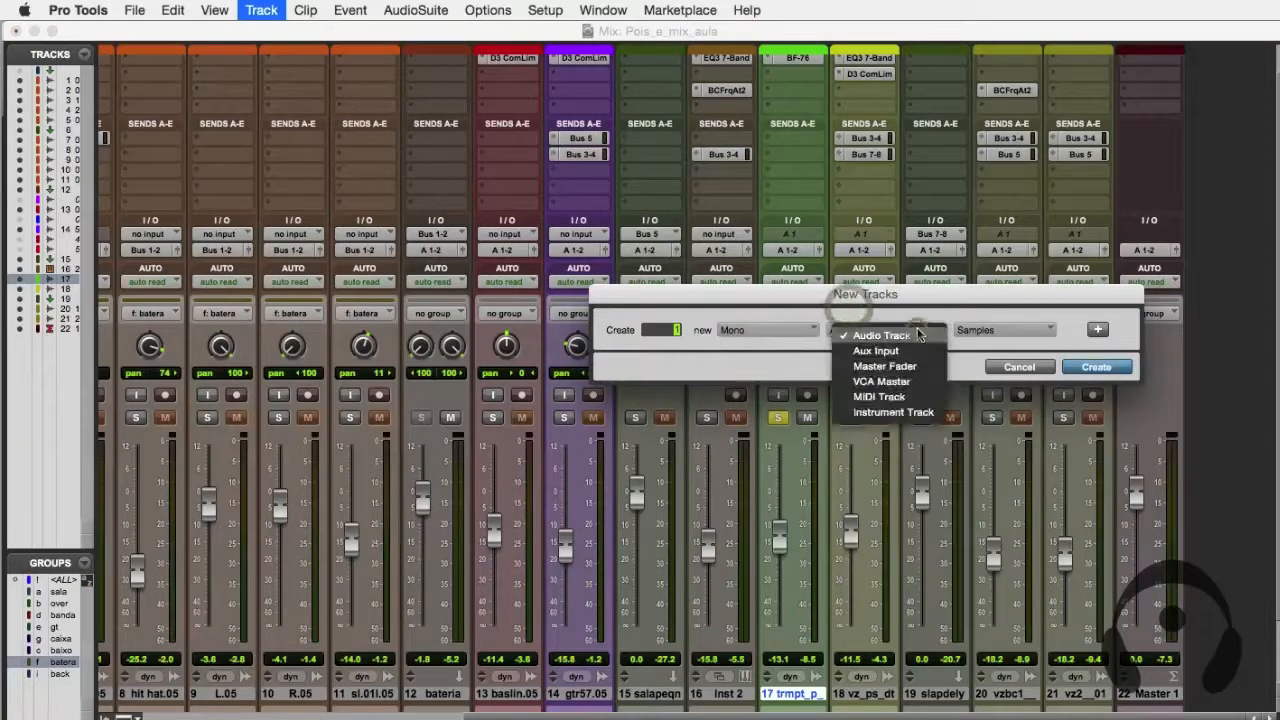
pyautogui.click(882, 298)
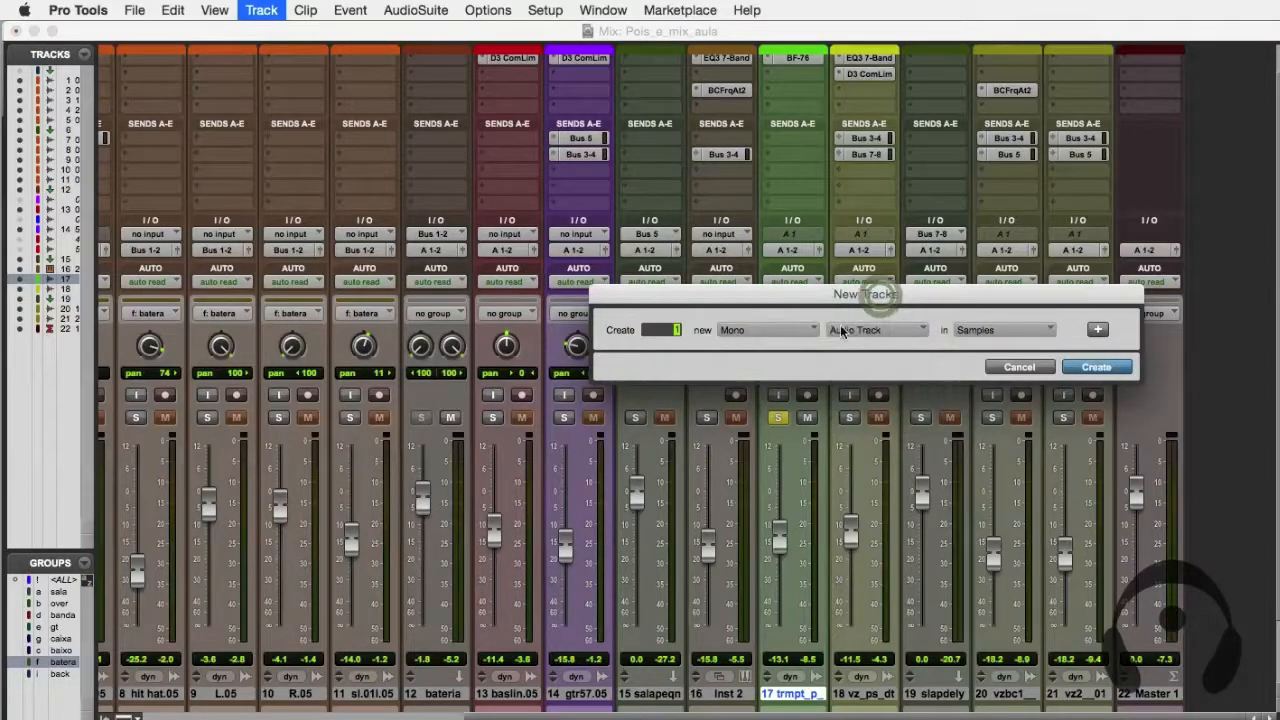
pyautogui.moveTo(880, 292); pyautogui.dragTo(865, 178)
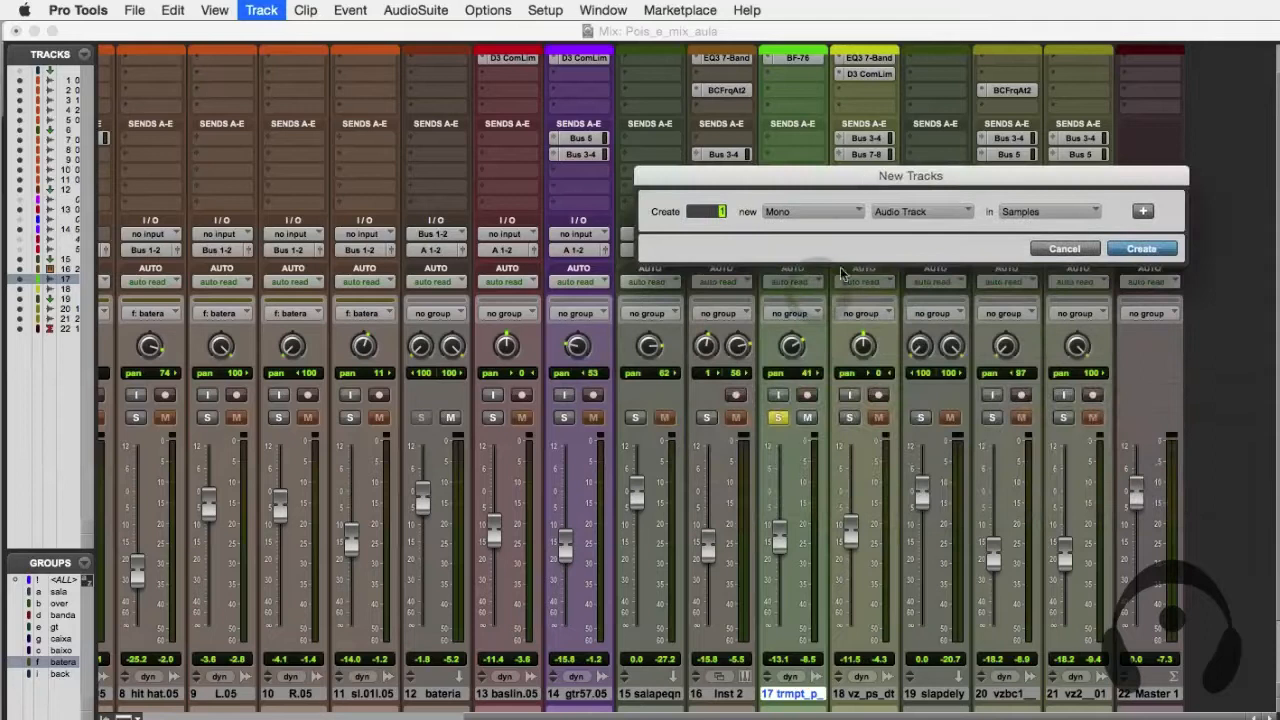
pyautogui.click(877, 212)
pyautogui.click(940, 234)
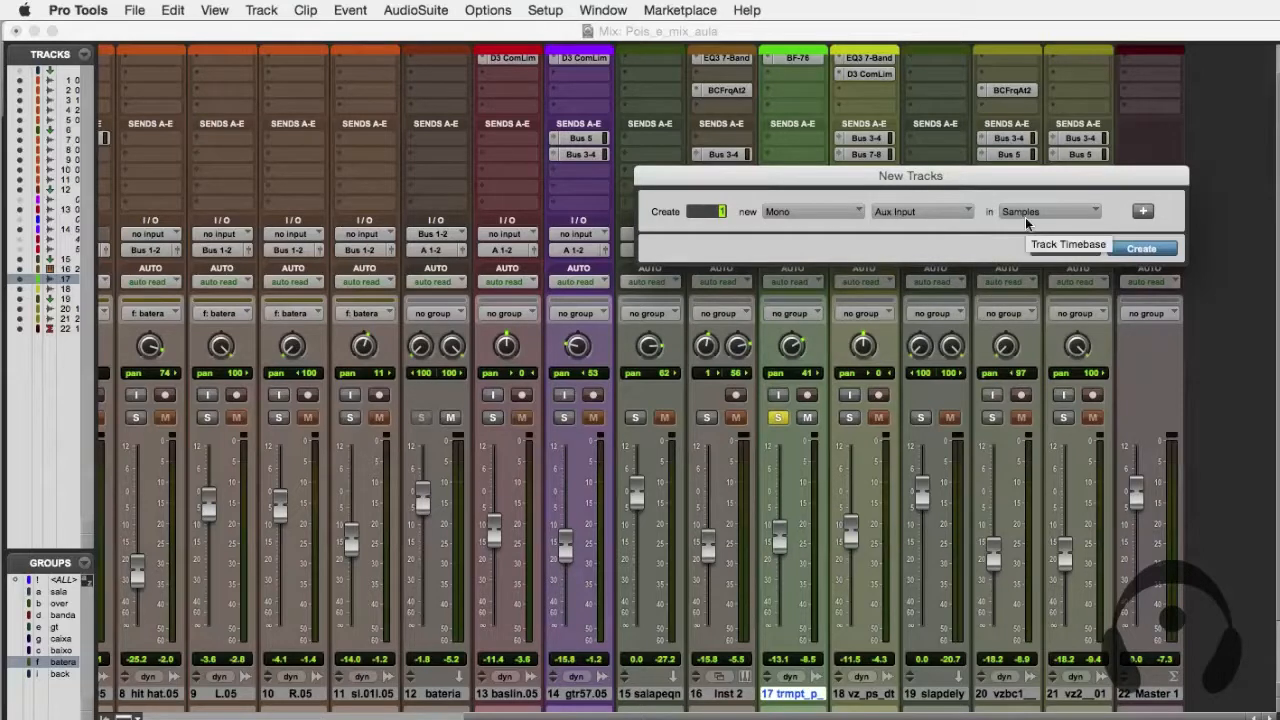
pyautogui.click(1141, 248)
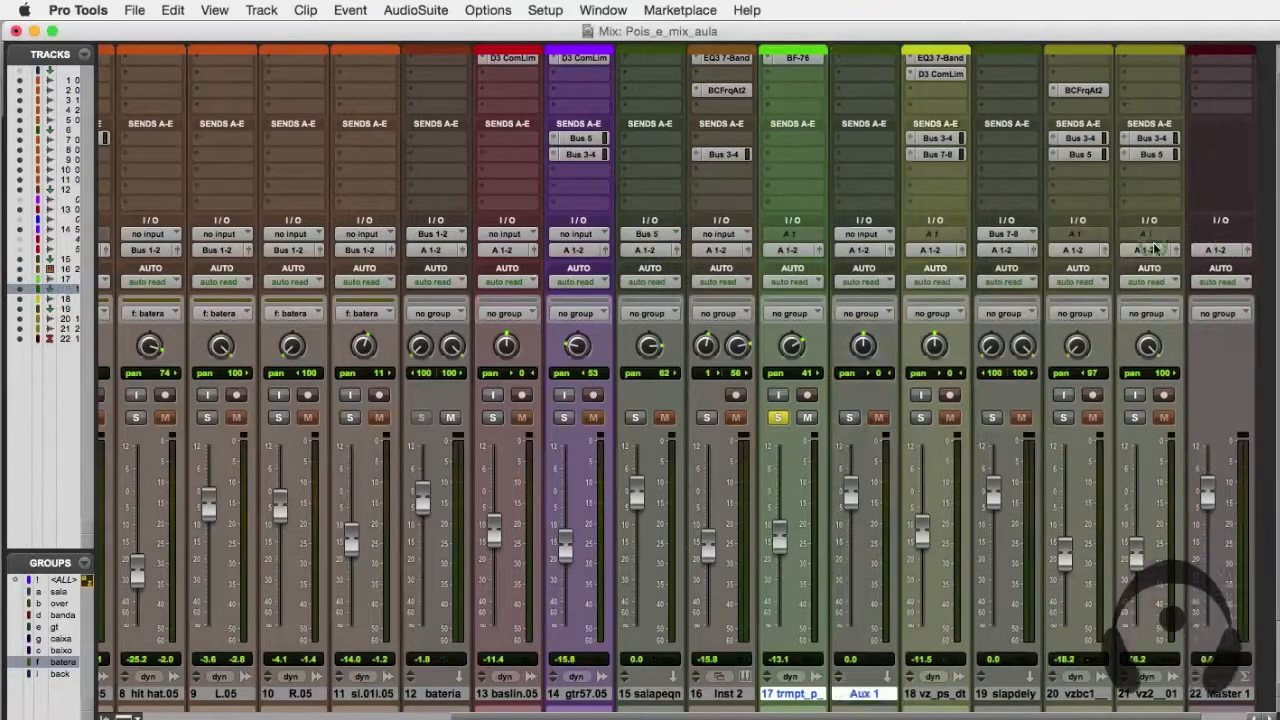
# Insert a mono D-Verb reverb on the new aux track and set its algorithm to Church.
pyautogui.click(860, 74)
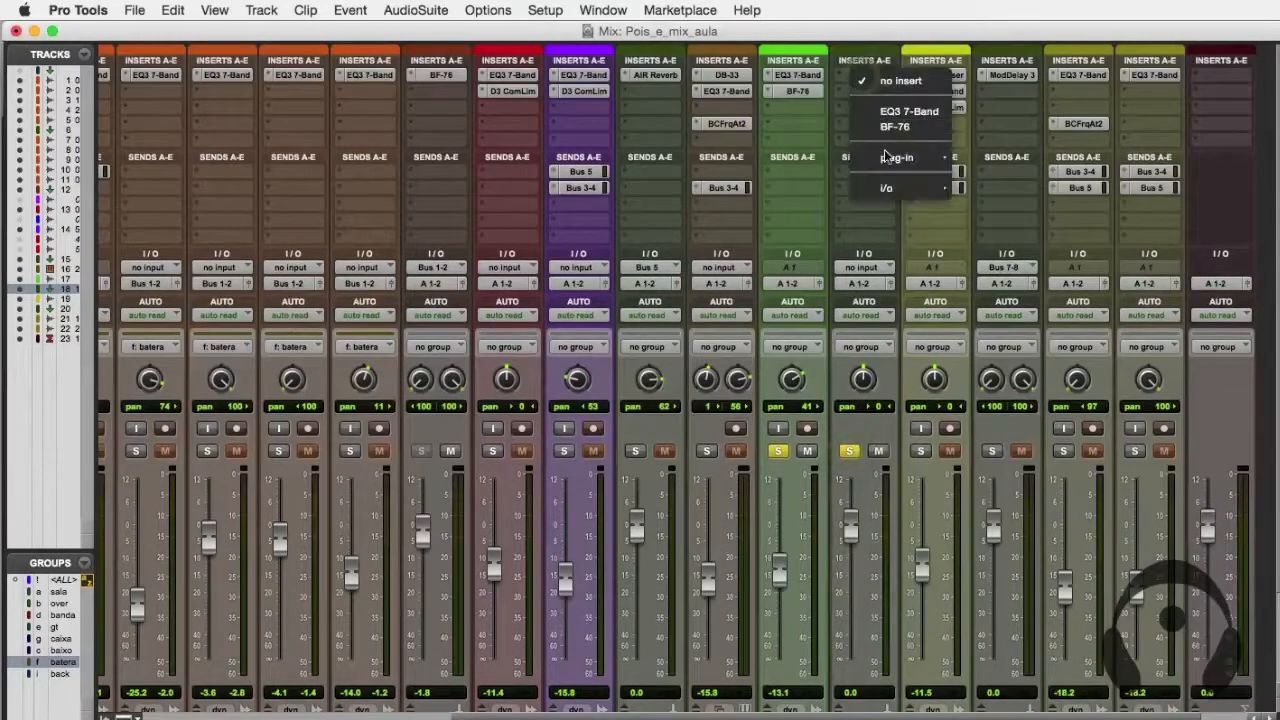
pyautogui.moveTo(897, 157)
pyautogui.moveTo(998, 208)
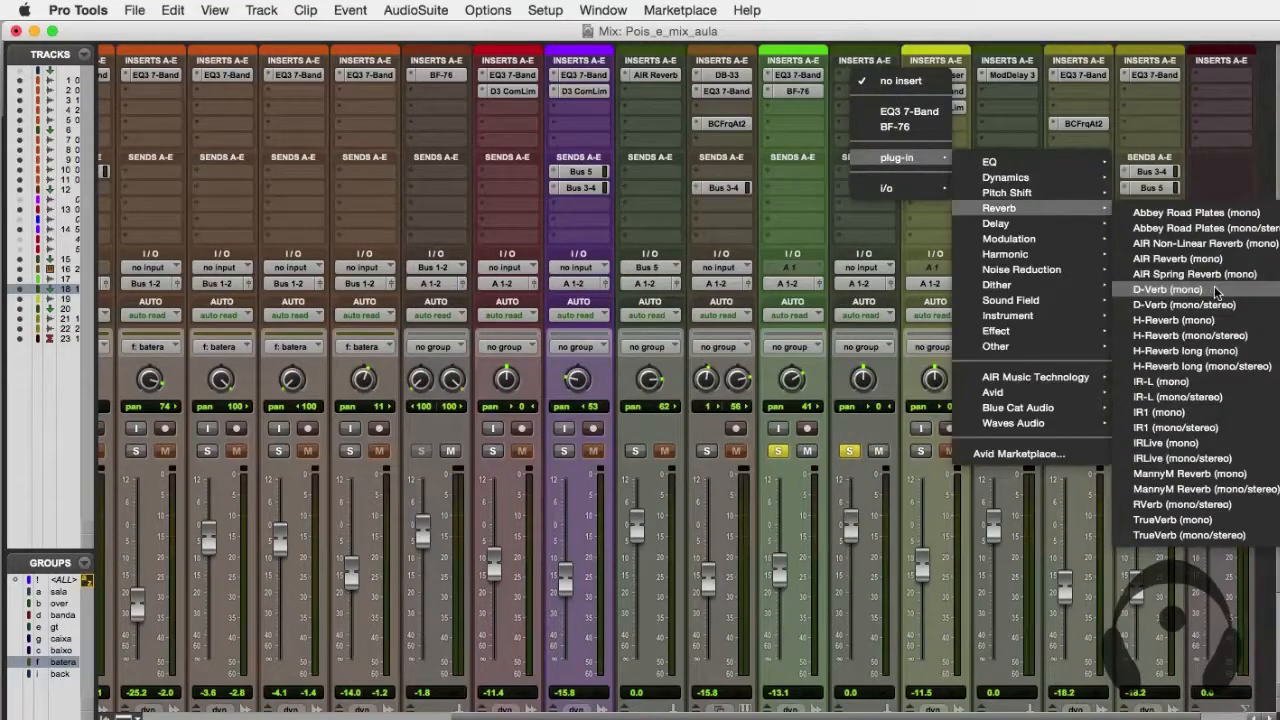
pyautogui.click(1215, 290)
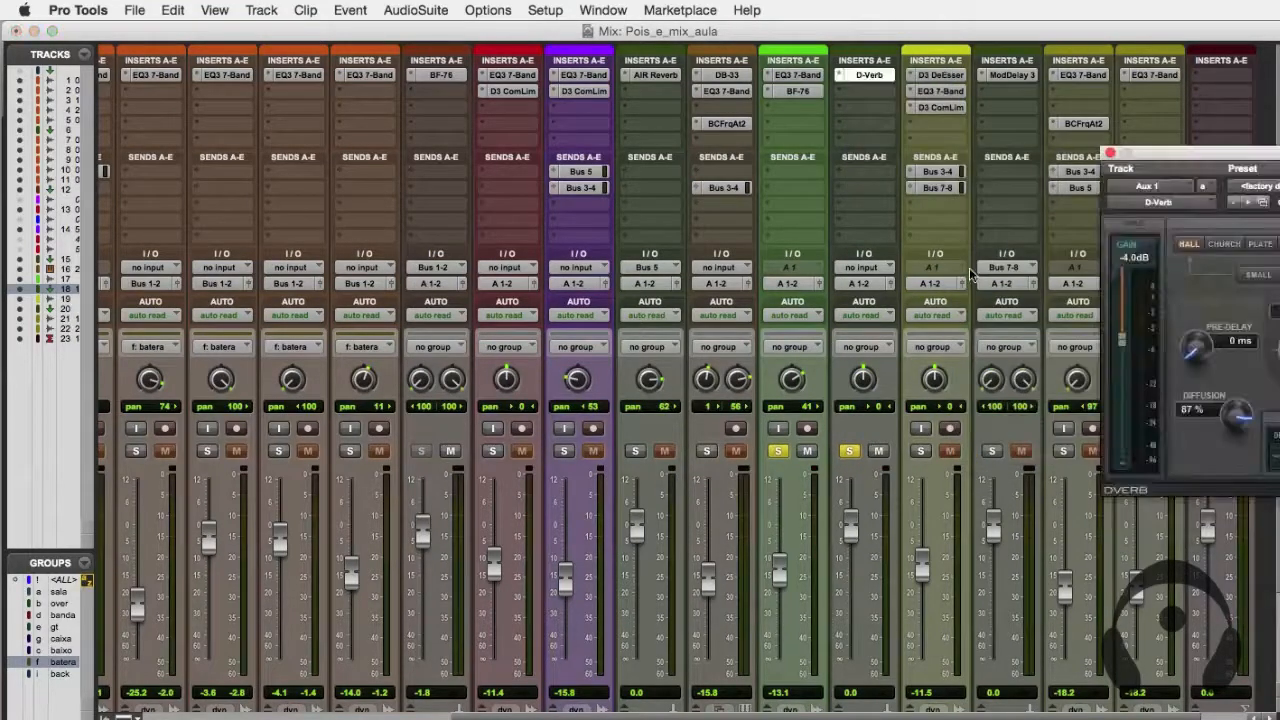
pyautogui.moveTo(1155, 153); pyautogui.dragTo(349, 154)
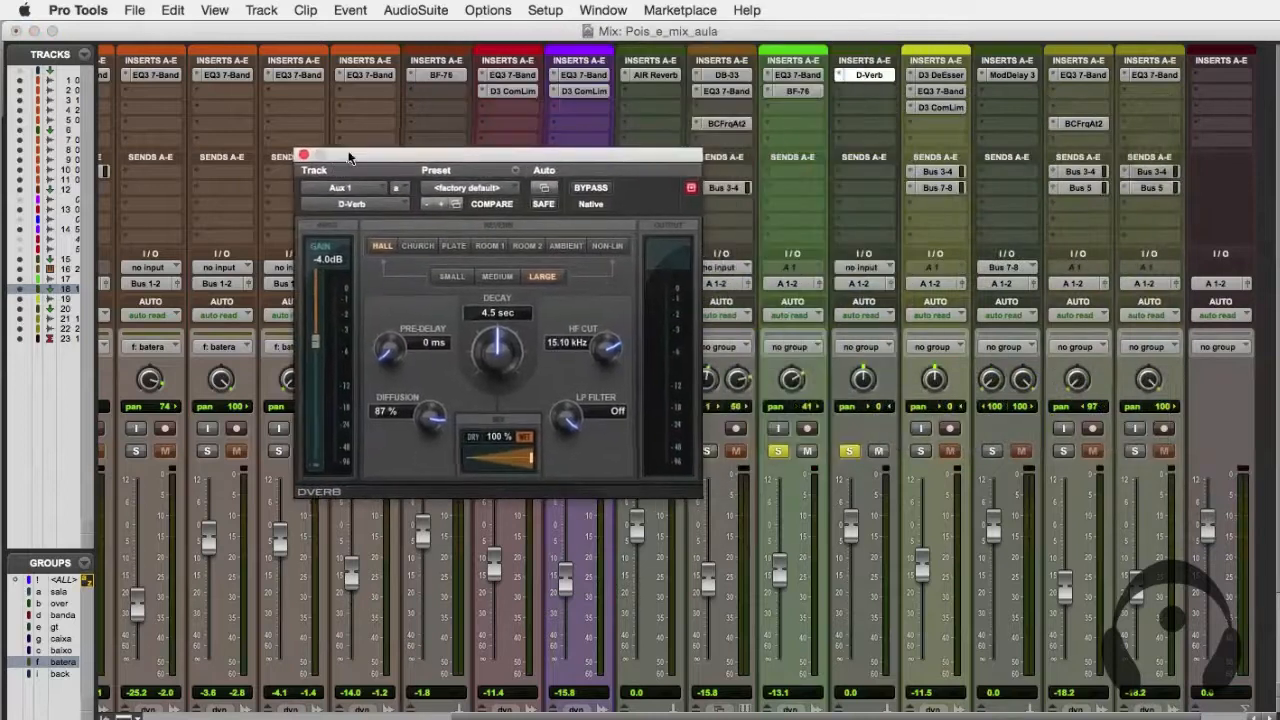
pyautogui.click(419, 247)
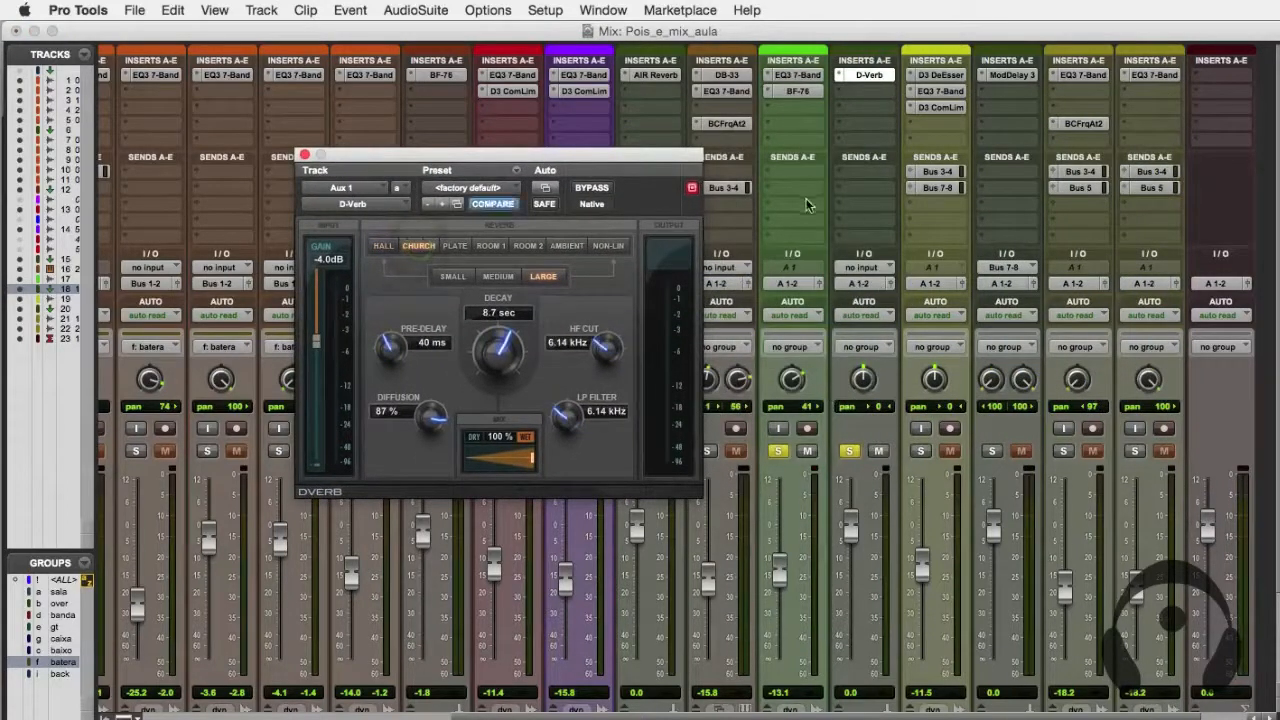
# Set the input of the new aux reverb track to Bus 5 (Mono).
pyautogui.click(866, 177)
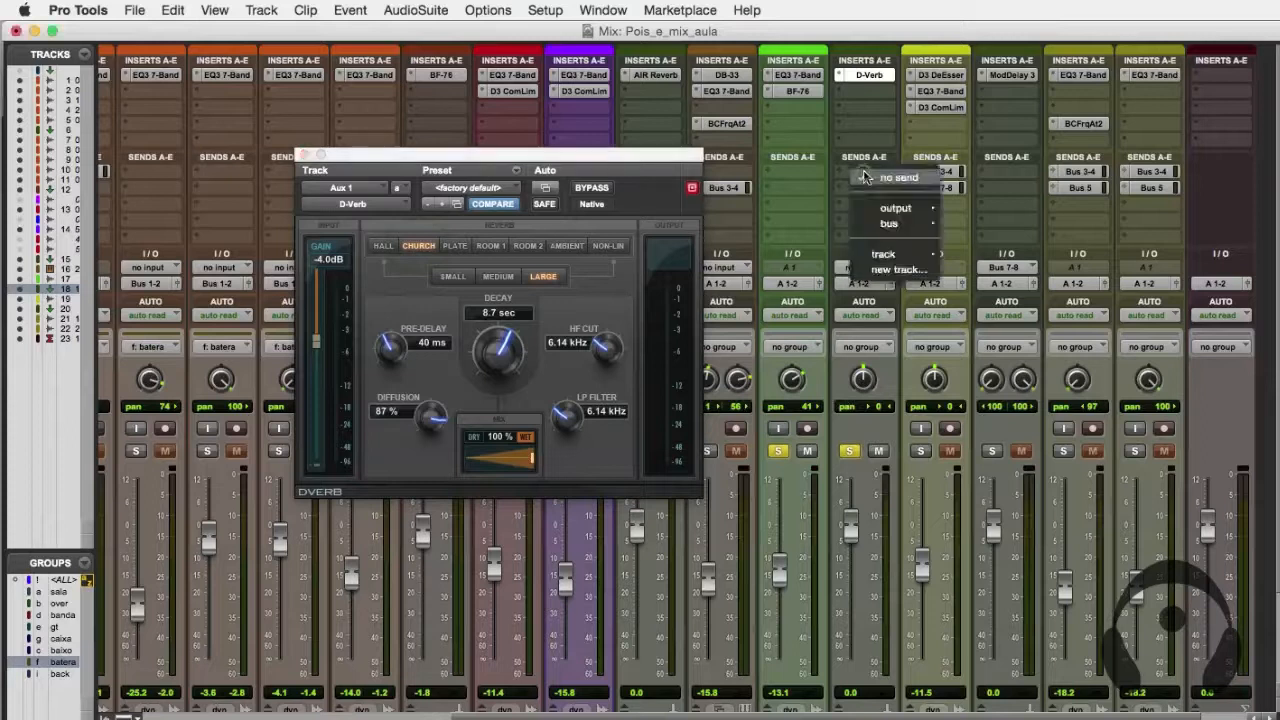
pyautogui.click(868, 112)
pyautogui.click(893, 267)
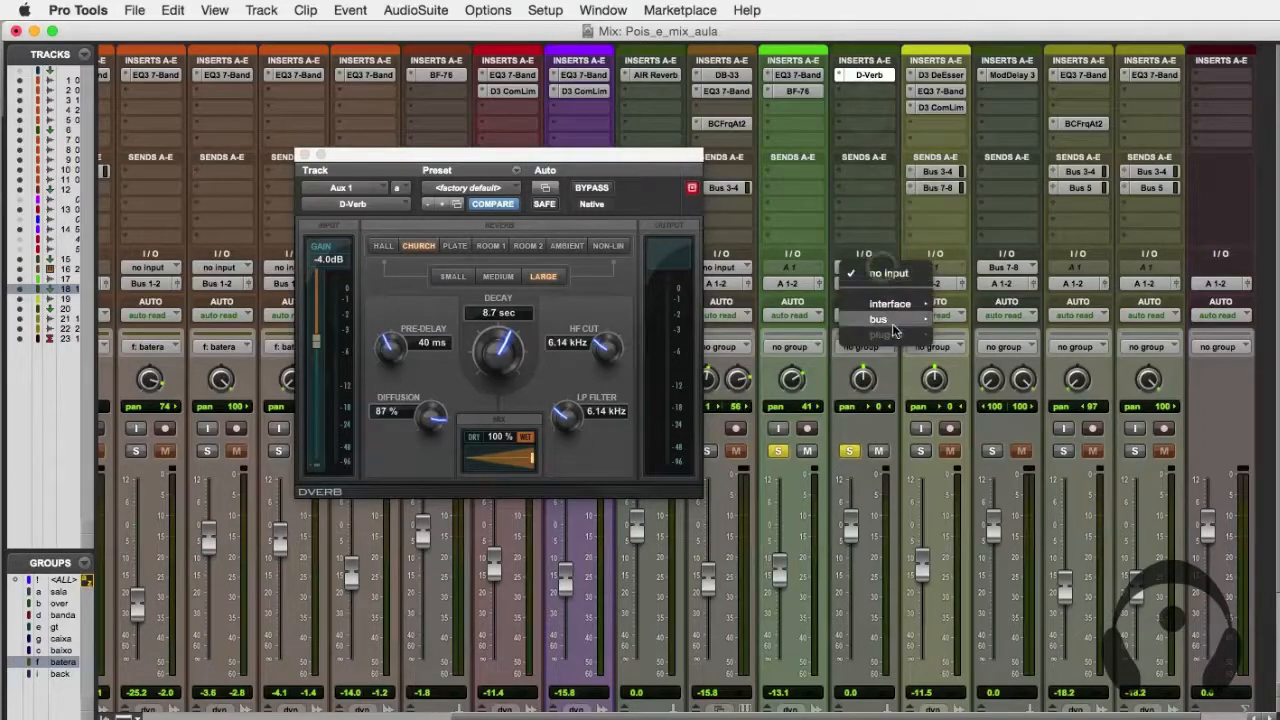
pyautogui.moveTo(889, 318)
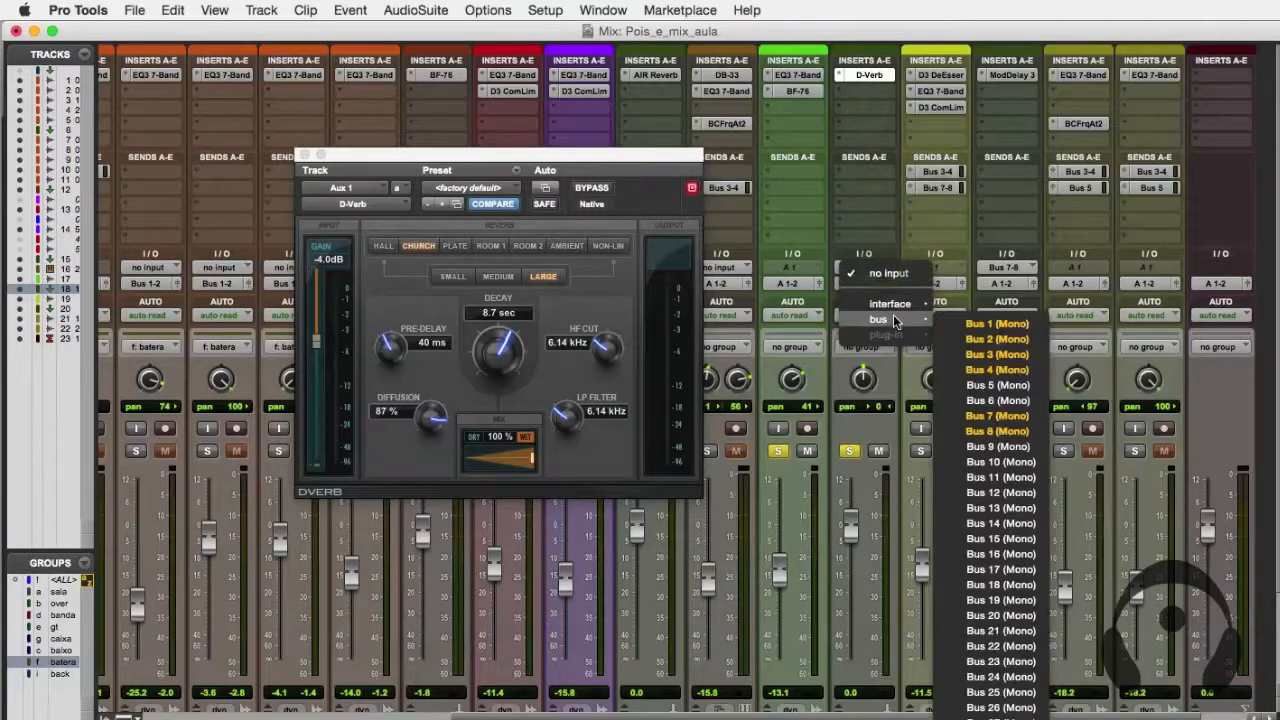
pyautogui.click(1012, 385)
# Add a Bus 5 send to the trumpet track and raise its level to -4.3 dB.
pyautogui.click(794, 177)
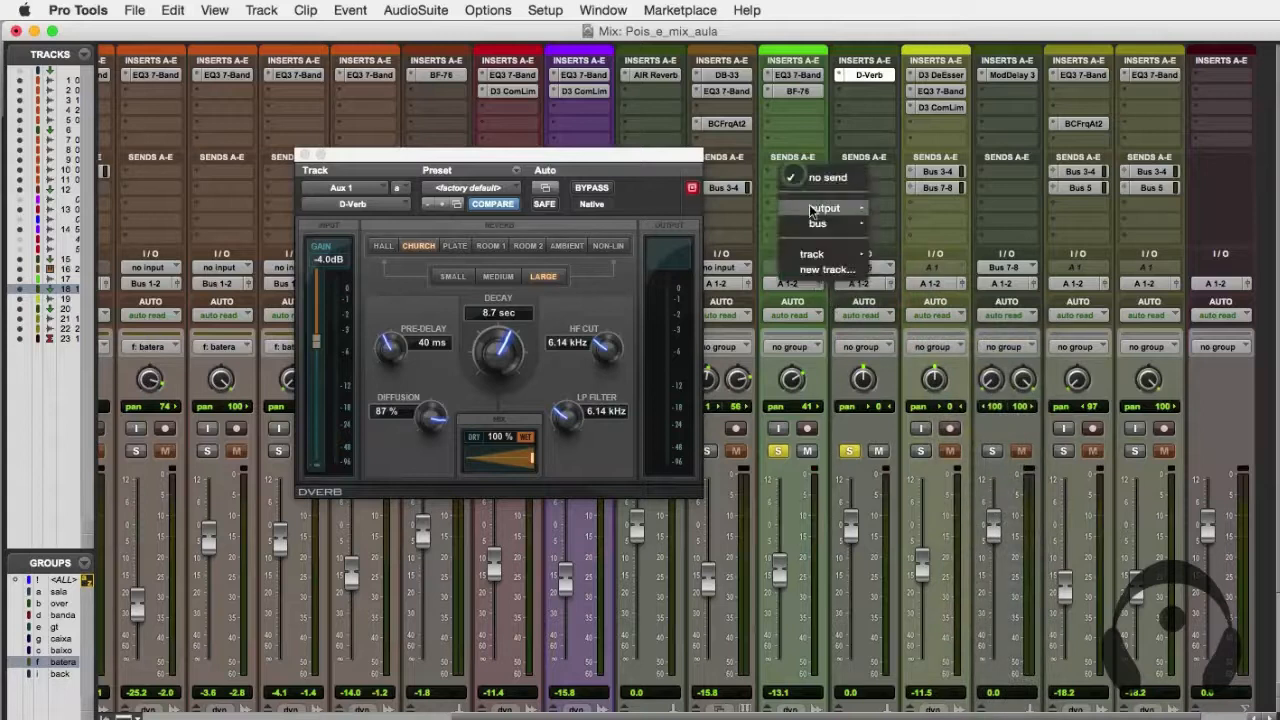
pyautogui.moveTo(820, 223)
pyautogui.click(934, 281)
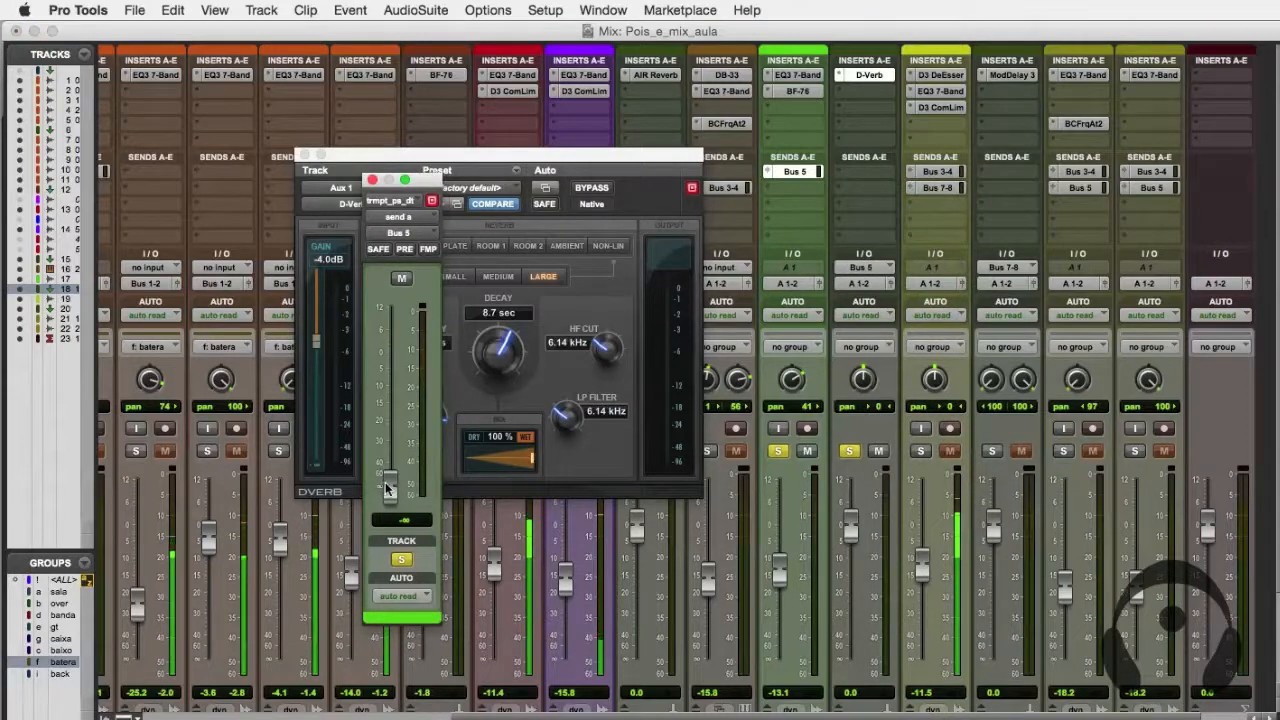
pyautogui.moveTo(389, 487); pyautogui.dragTo(390, 368)
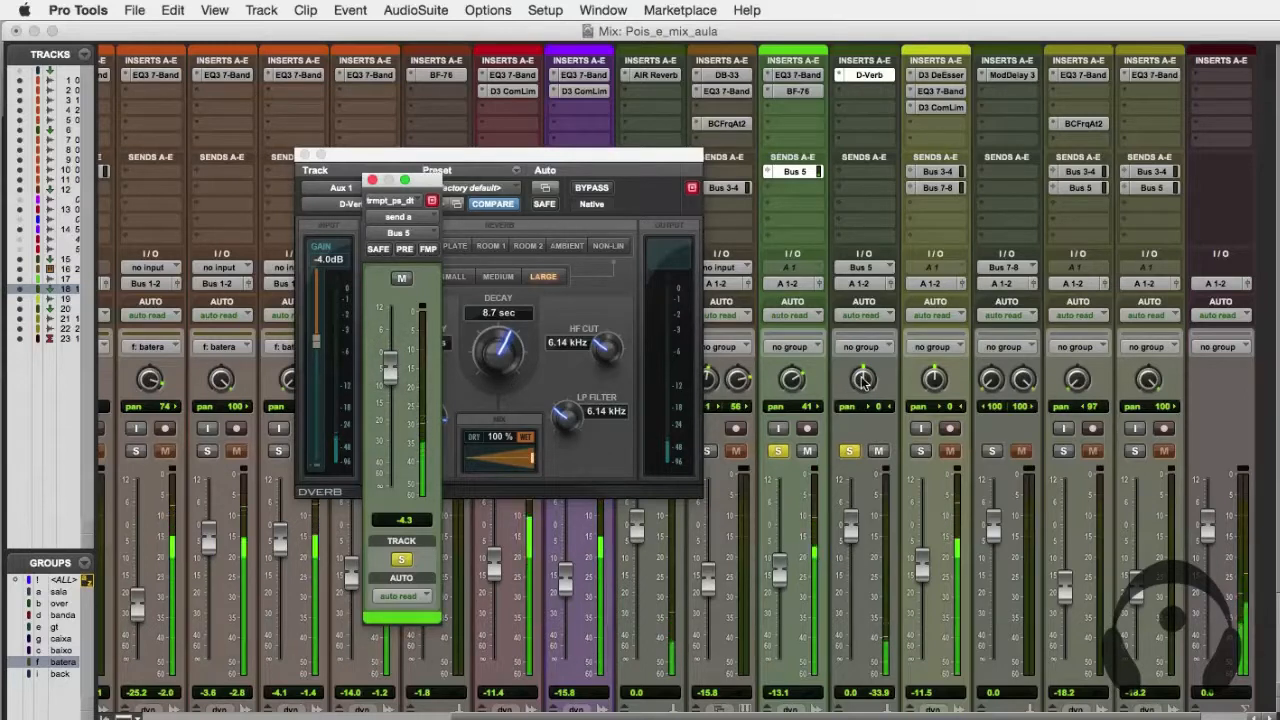
# Pan the aux reverb track to 23 left and unsolo both the aux and trumpet tracks.
pyautogui.click(862, 392)
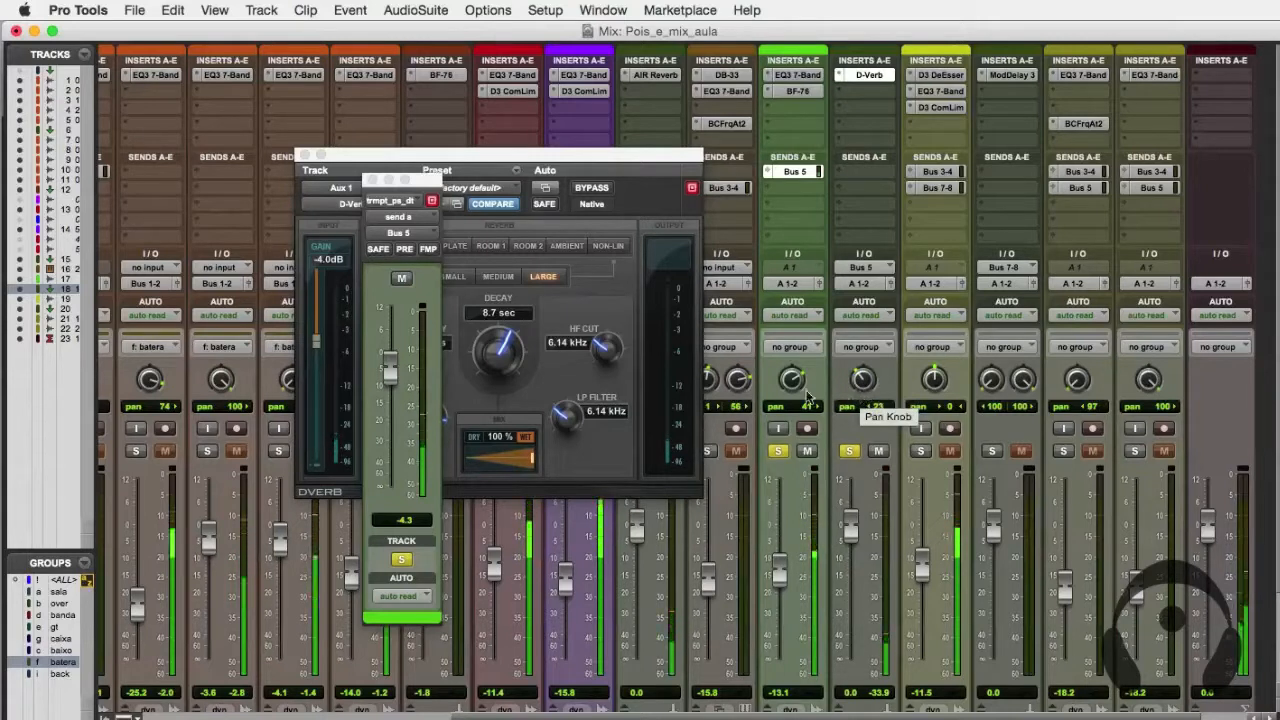
pyautogui.click(849, 451)
pyautogui.click(778, 451)
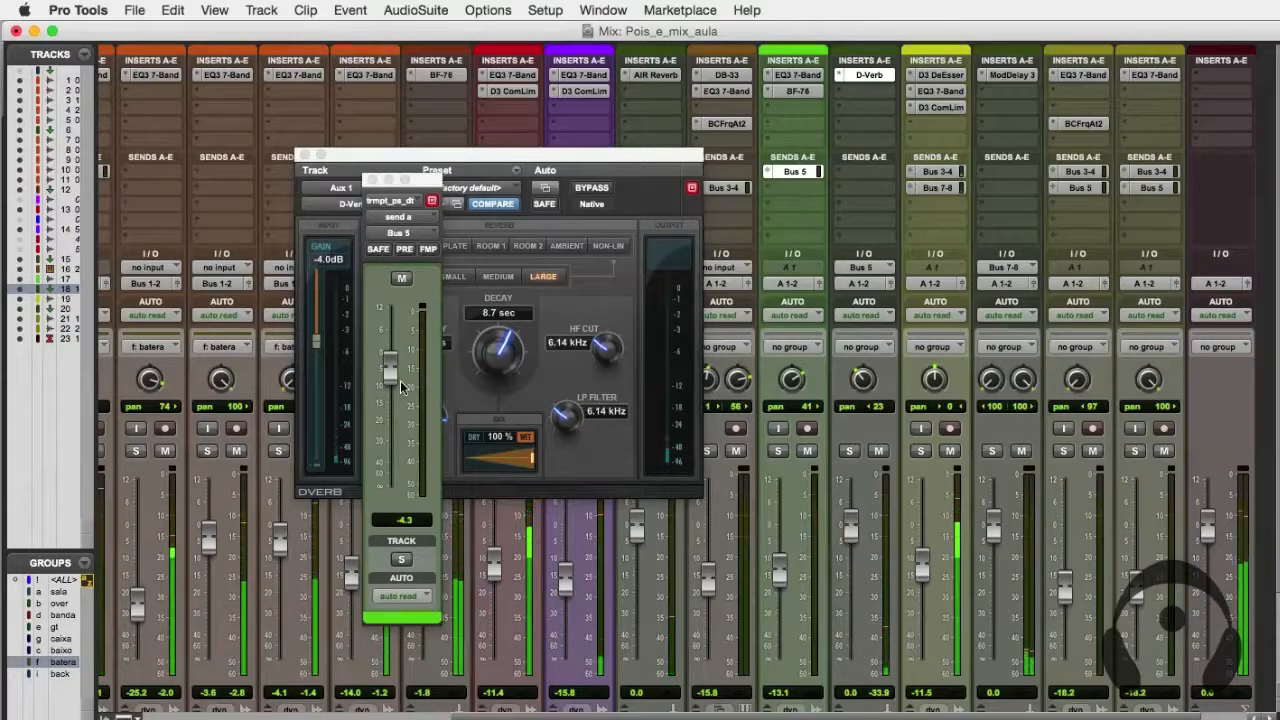
# Lower the trumpet's Bus 5 send to -5.9 dB and pan the Aux 1 reverb track to 29 right.
pyautogui.moveTo(393, 374)
pyautogui.mouseDown()
pyautogui.moveTo(388, 490)
pyautogui.moveTo(399, 342)
pyautogui.moveTo(401, 372)
pyautogui.mouseUp()
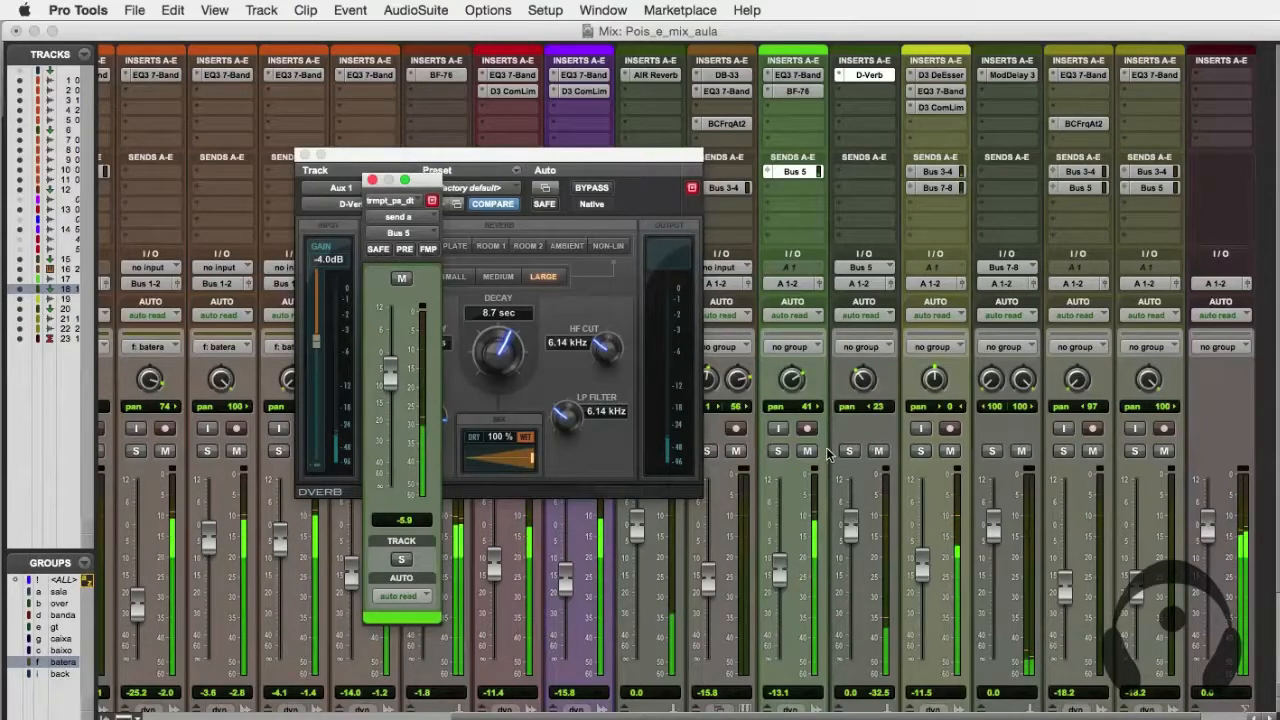
pyautogui.scroll(-1, 835, 443)
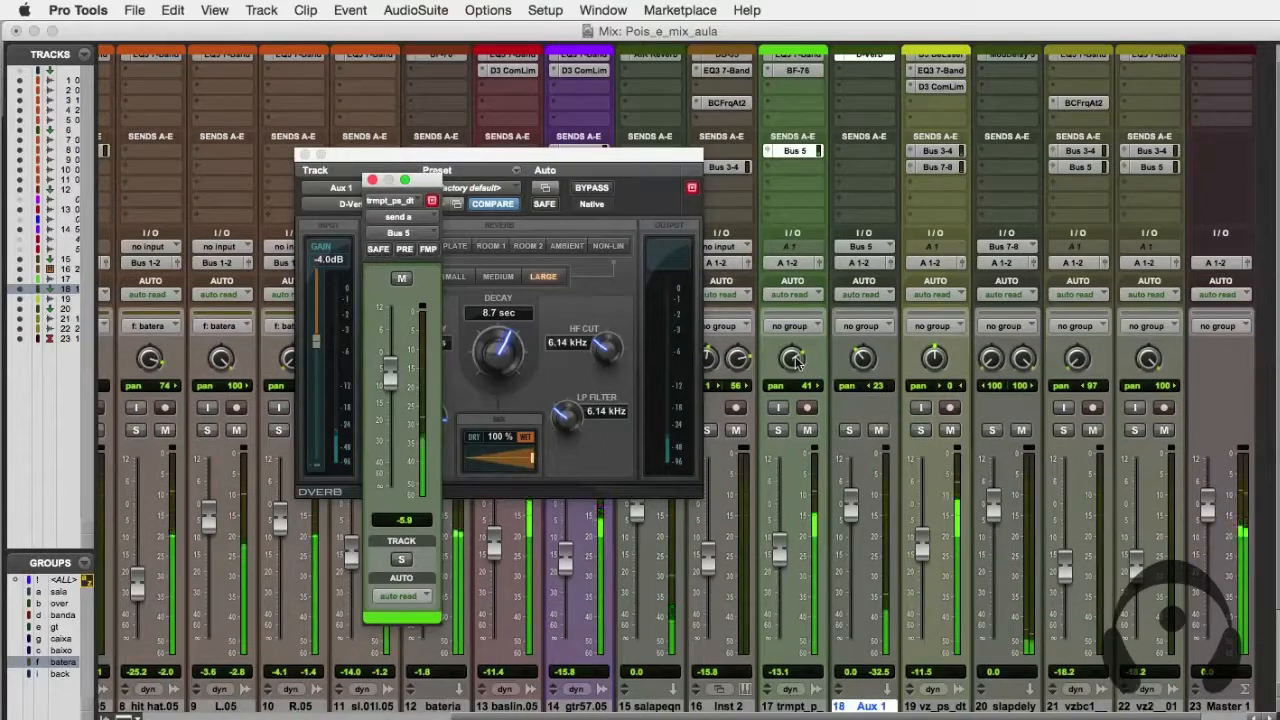
pyautogui.moveTo(862, 356); pyautogui.dragTo(872, 332)
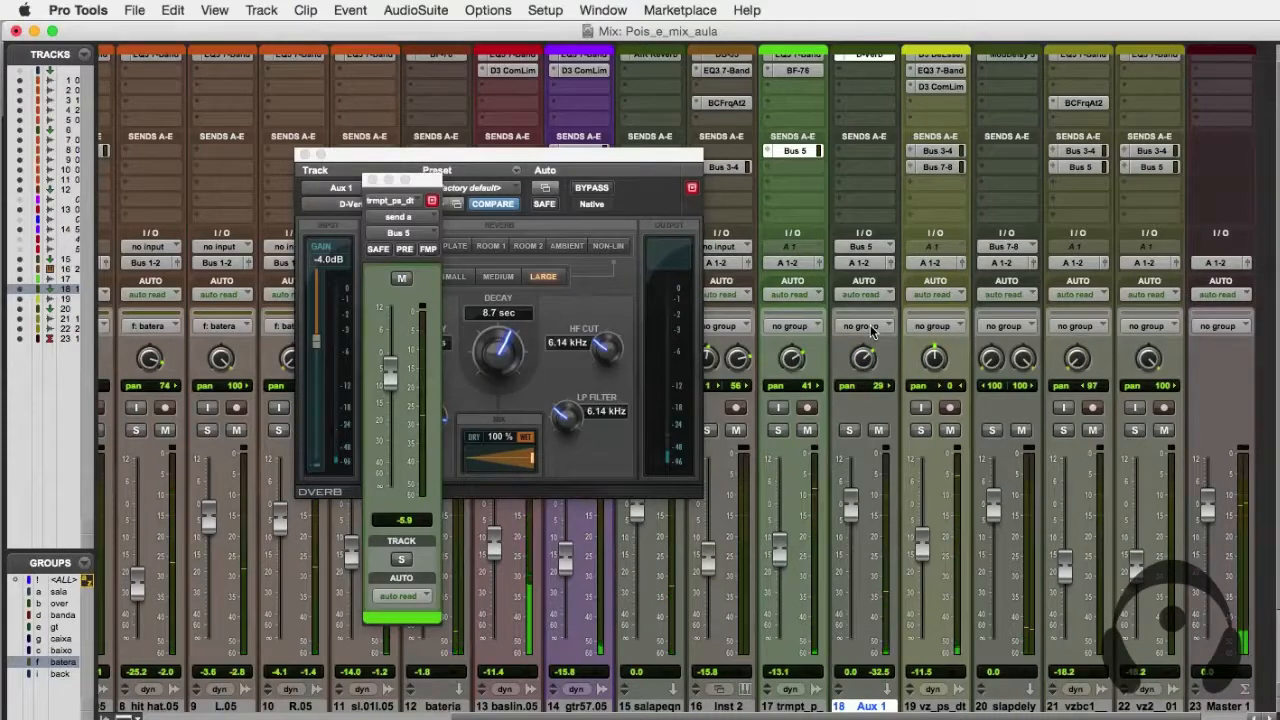
# Move the D-Verb window aside, then solo the guitar, small-room reverb and PlateRvrb tracks and play the mix.
pyautogui.moveTo(535, 165); pyautogui.dragTo(405, 53)
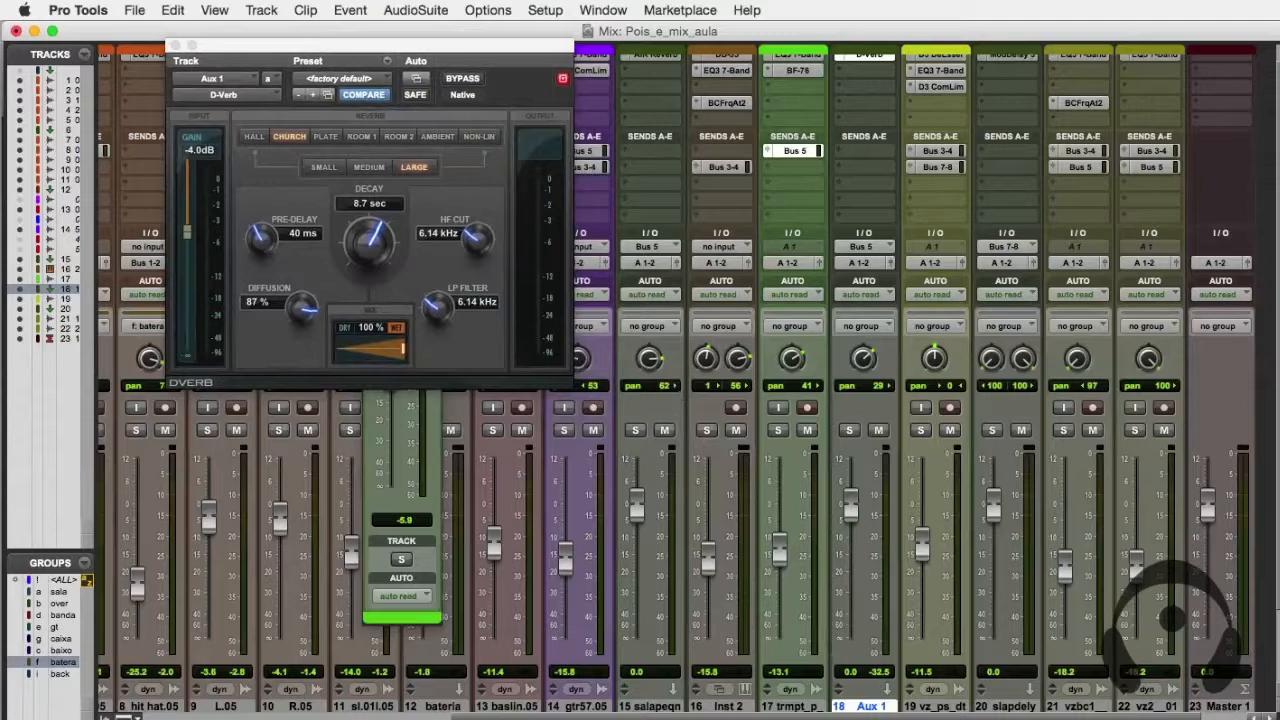
pyautogui.moveTo(804, 716); pyautogui.dragTo(752, 716)
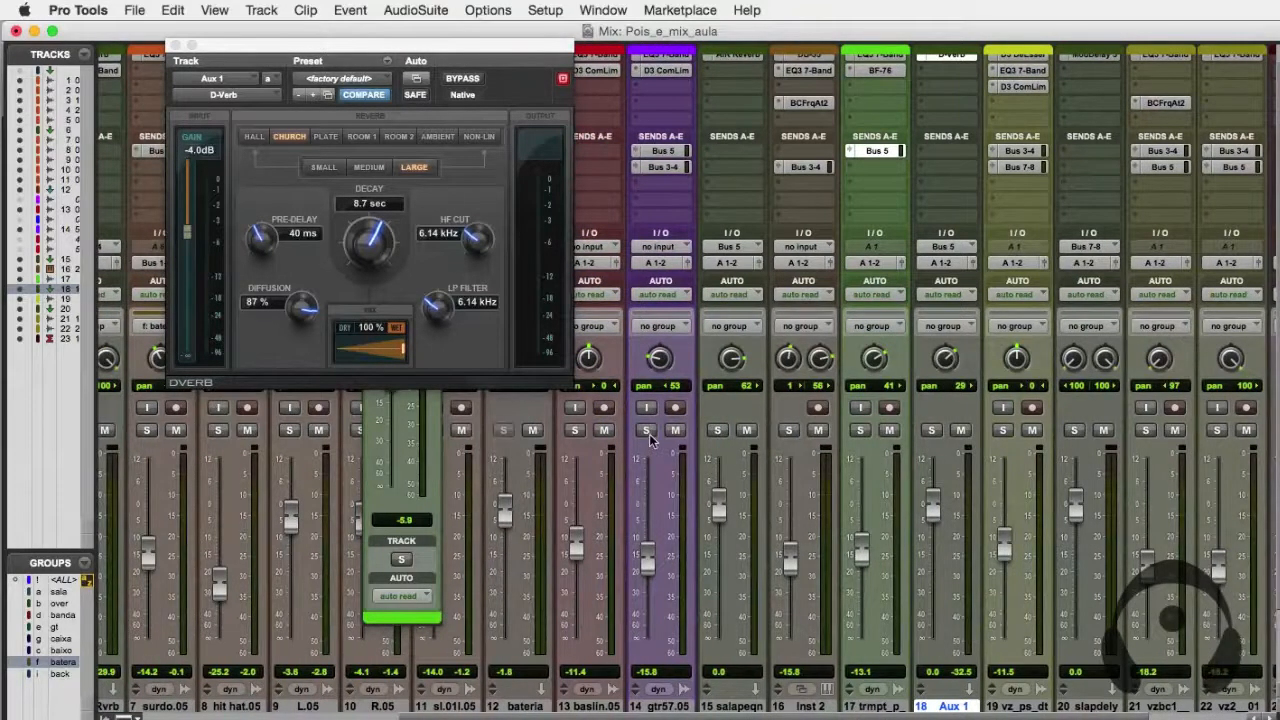
pyautogui.click(647, 431)
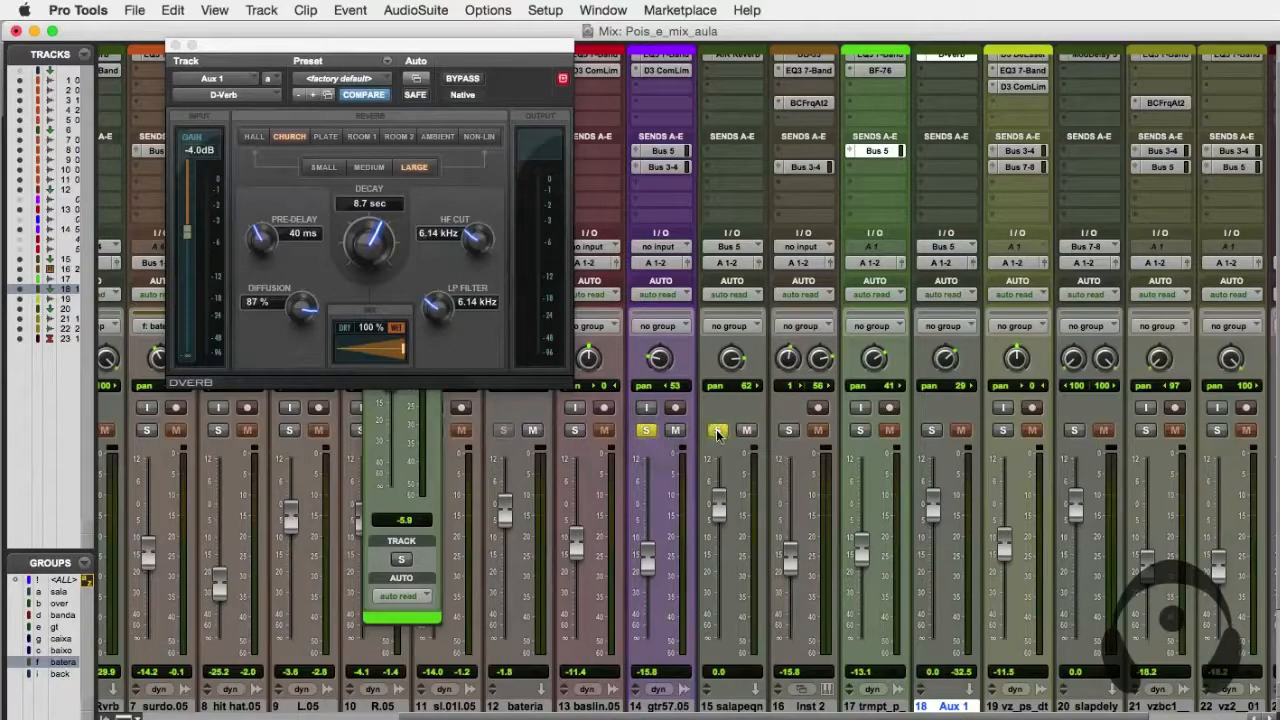
pyautogui.press('space')
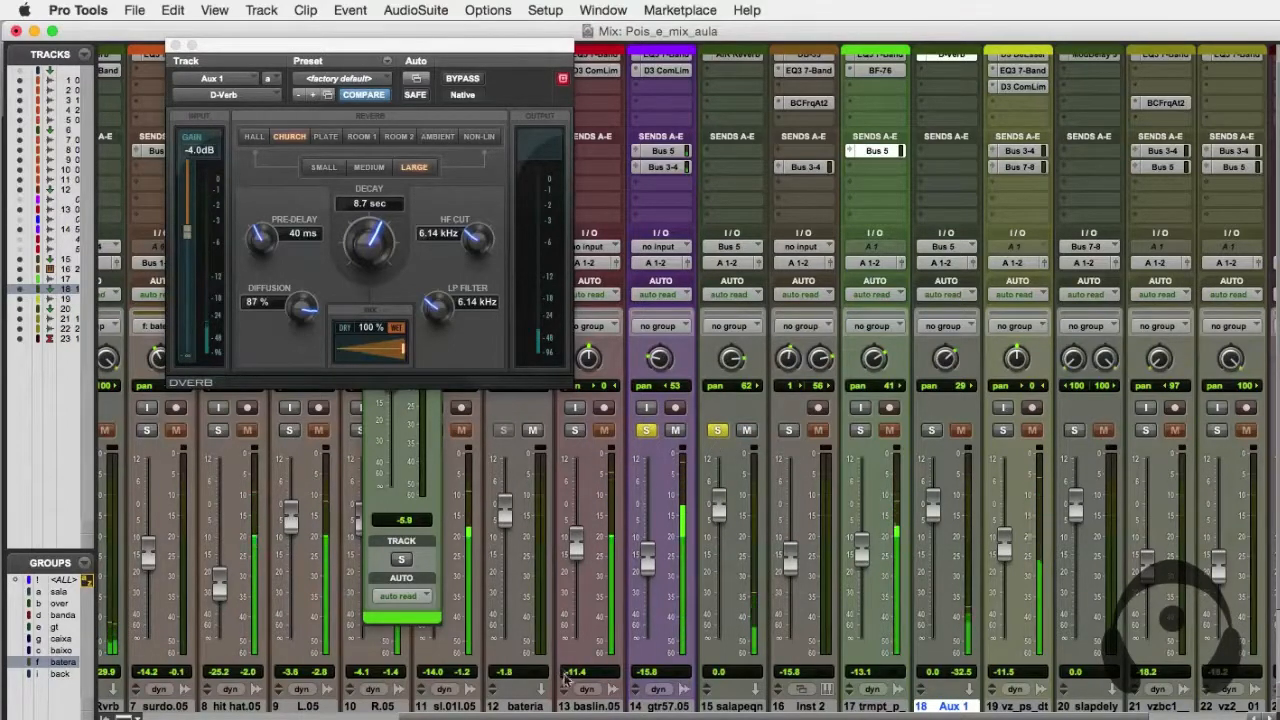
pyautogui.hscroll(-5, 565, 680)
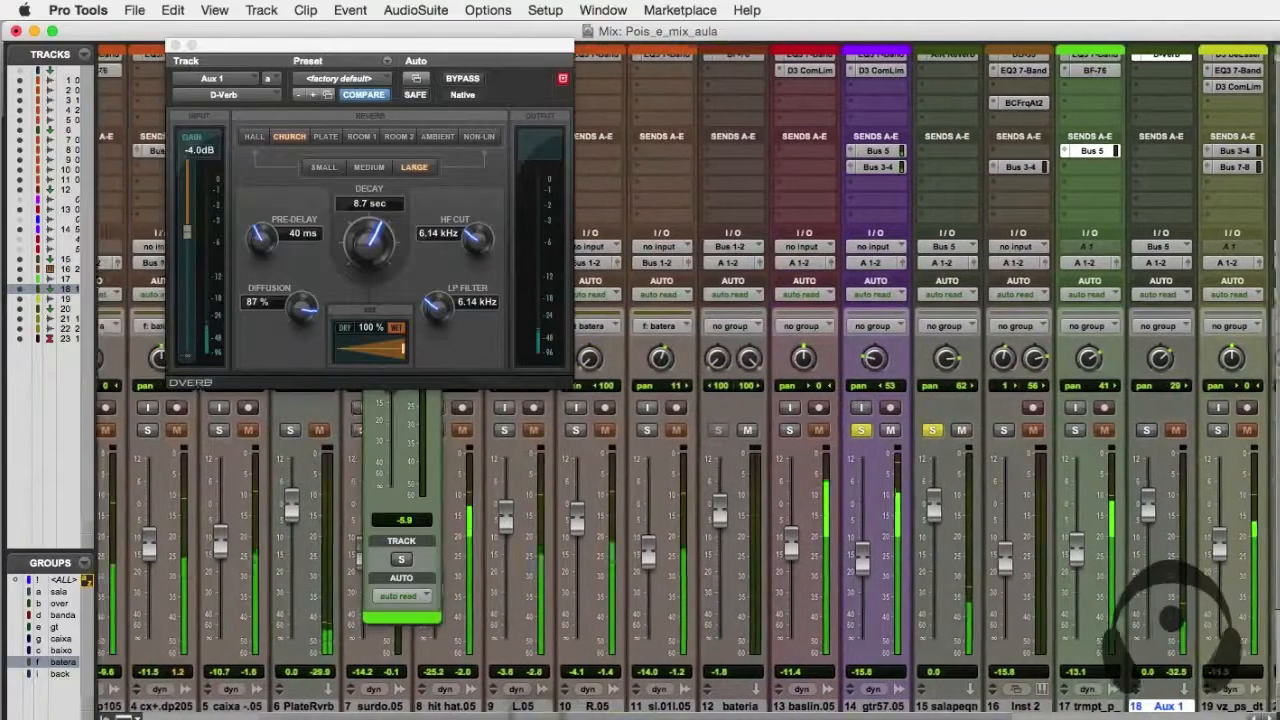
pyautogui.hscroll(3, 447, 685)
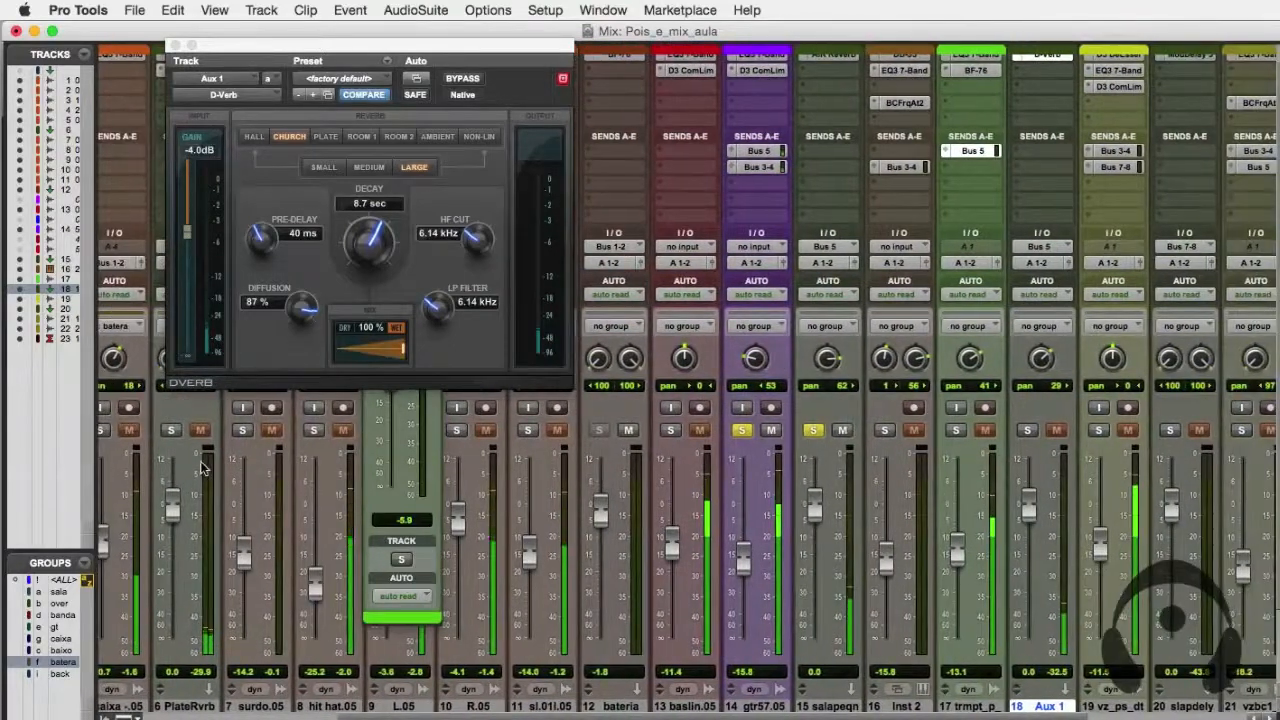
pyautogui.click(170, 428)
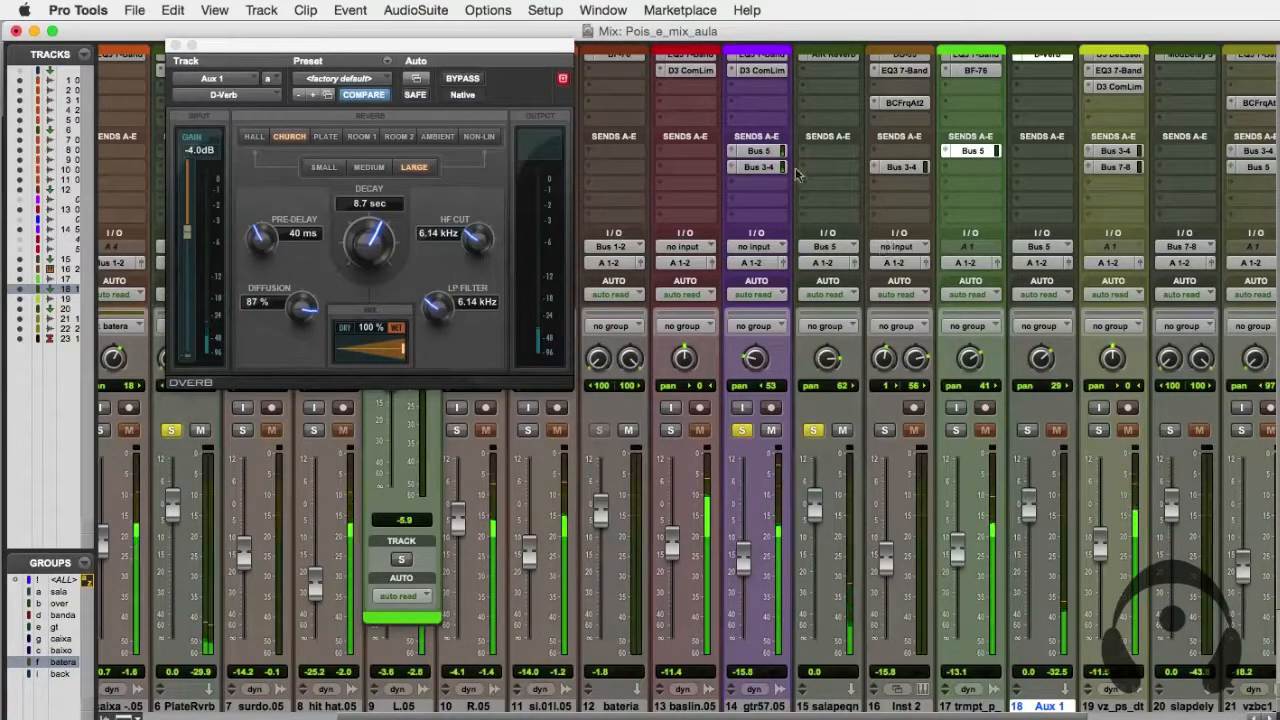
# Set the guitar track's Bus 3-4 send level to -13.4 dB and pan the send to -100.
pyautogui.click(755, 167)
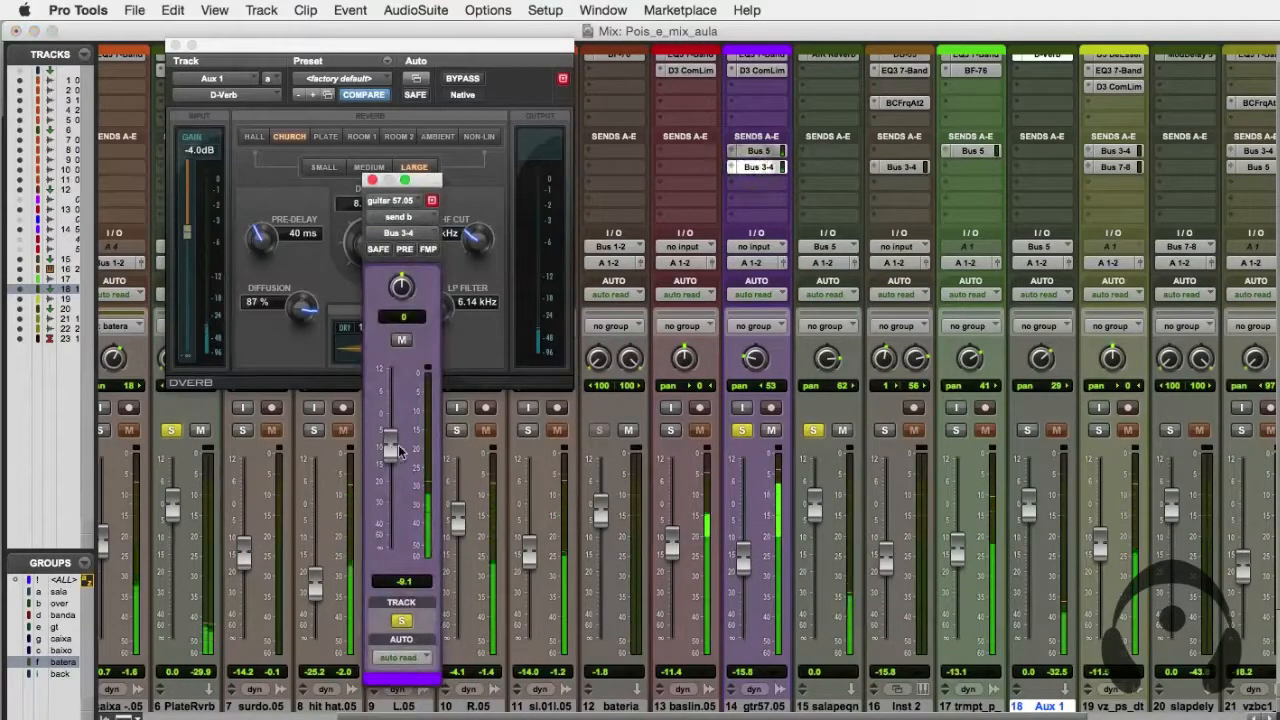
pyautogui.moveTo(390, 452); pyautogui.dragTo(392, 466)
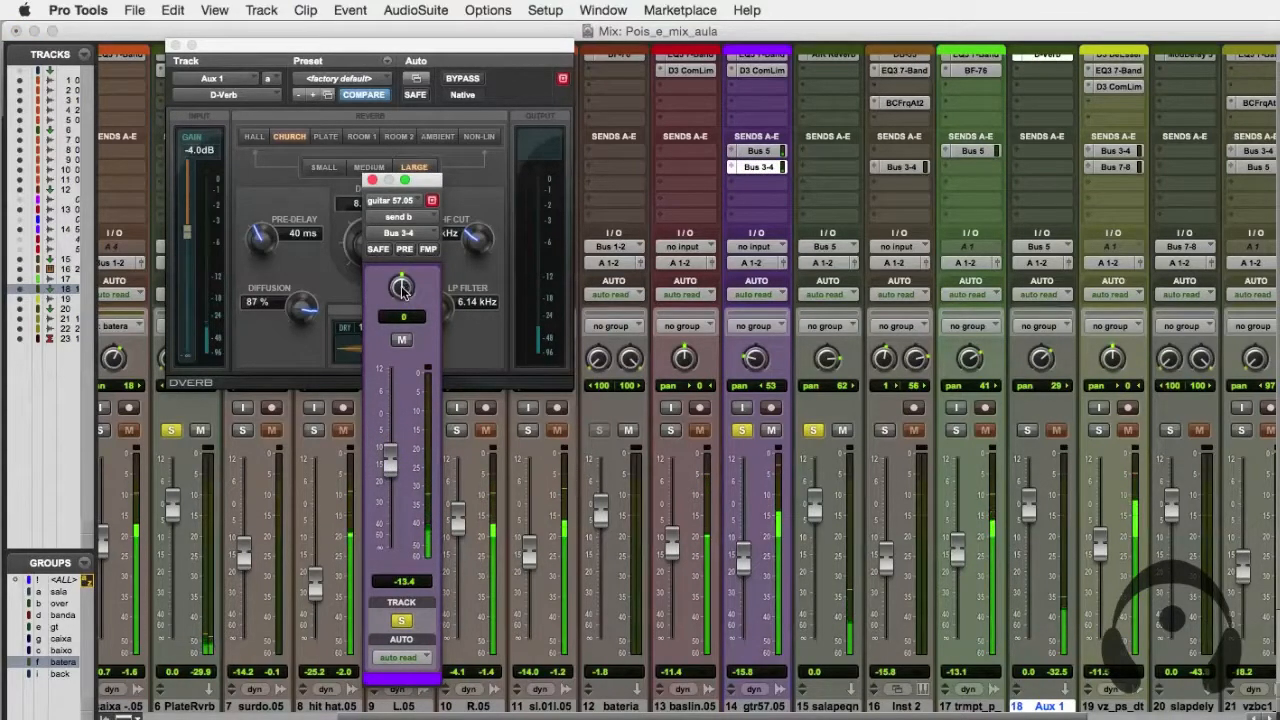
pyautogui.moveTo(403, 326); pyautogui.dragTo(403, 327)
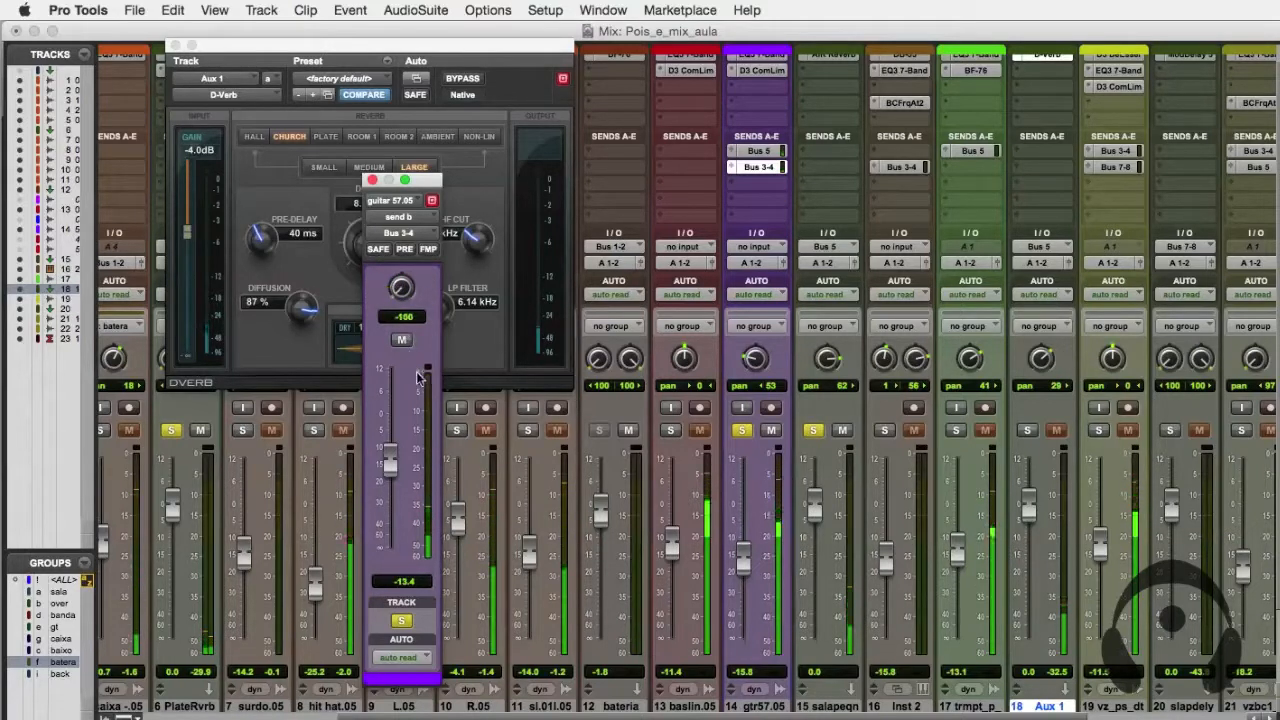
# Set the trumpet track's Bus 6 send level to -4.6 dB.
pyautogui.moveTo(419, 376); pyautogui.dragTo(417, 330)
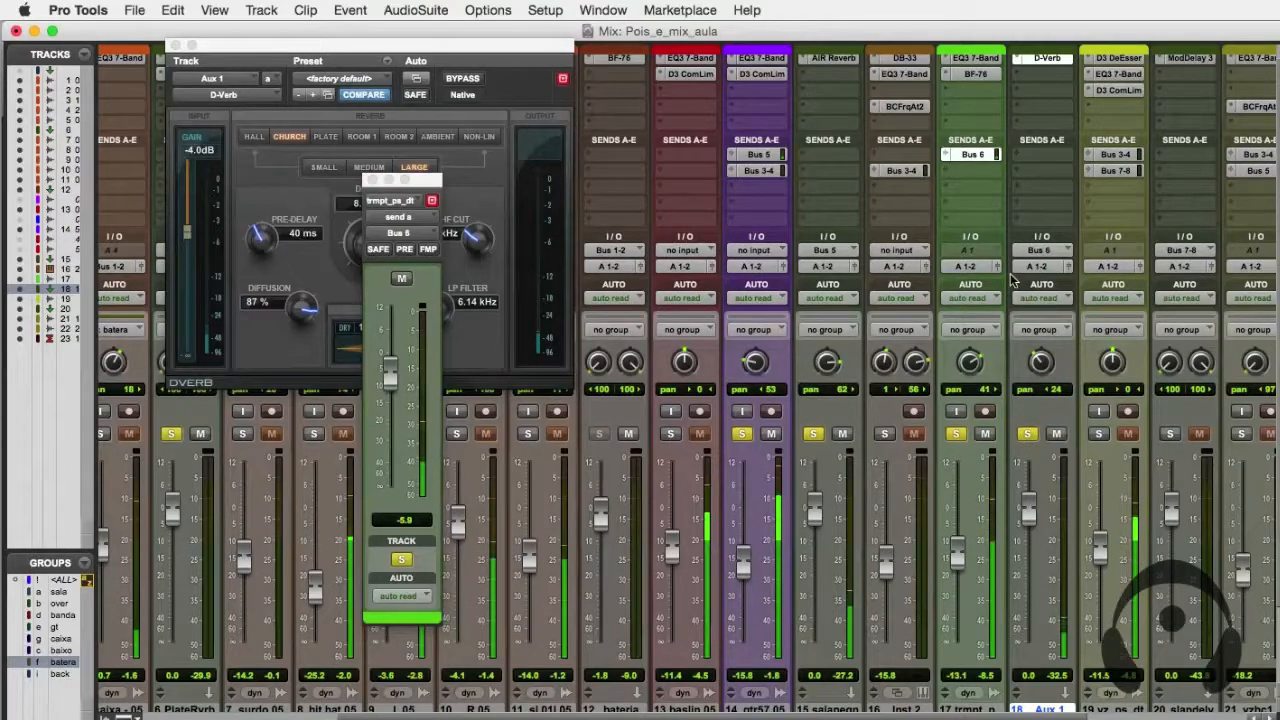
pyautogui.click(969, 156)
pyautogui.click(969, 155)
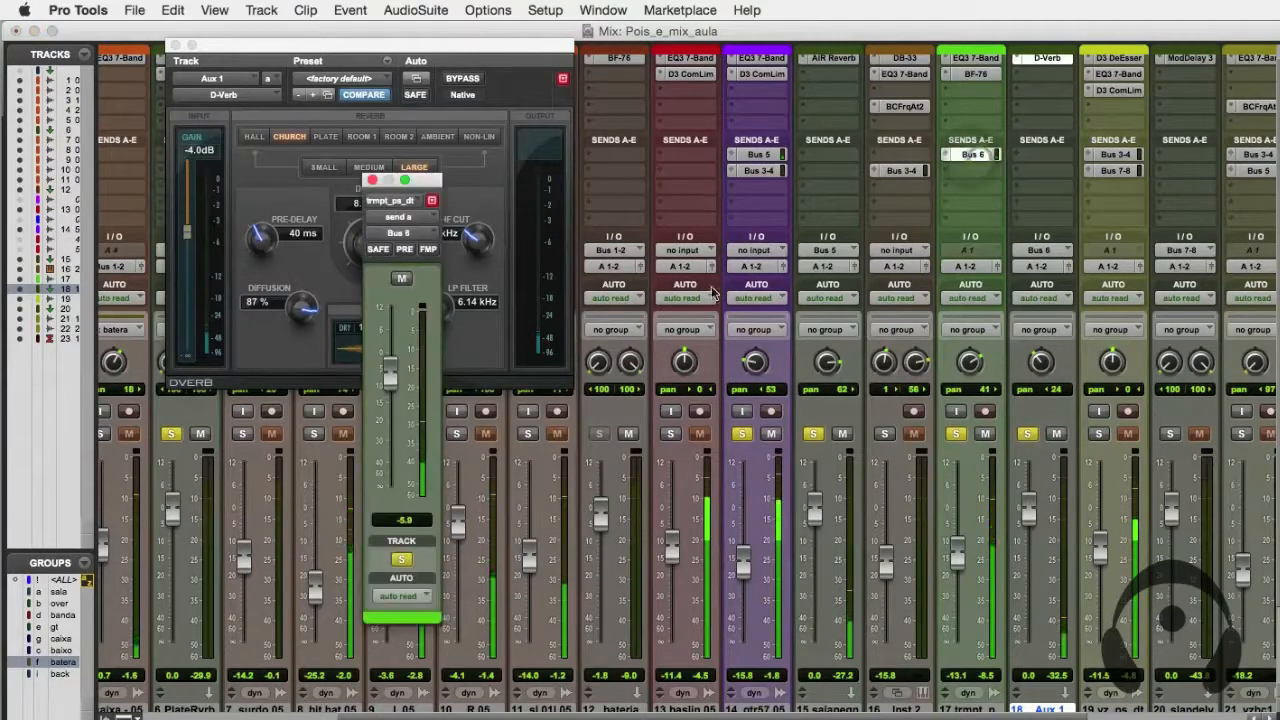
pyautogui.moveTo(395, 350); pyautogui.dragTo(392, 359)
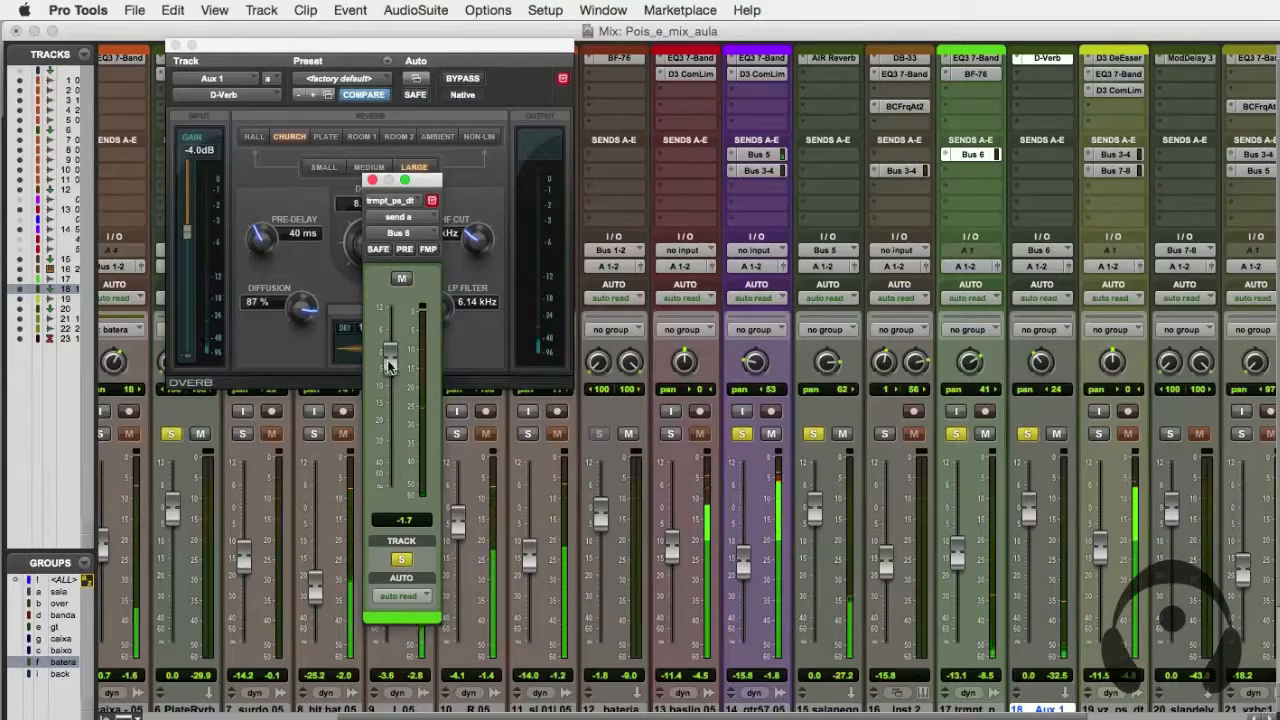
pyautogui.moveTo(390, 362); pyautogui.dragTo(390, 378)
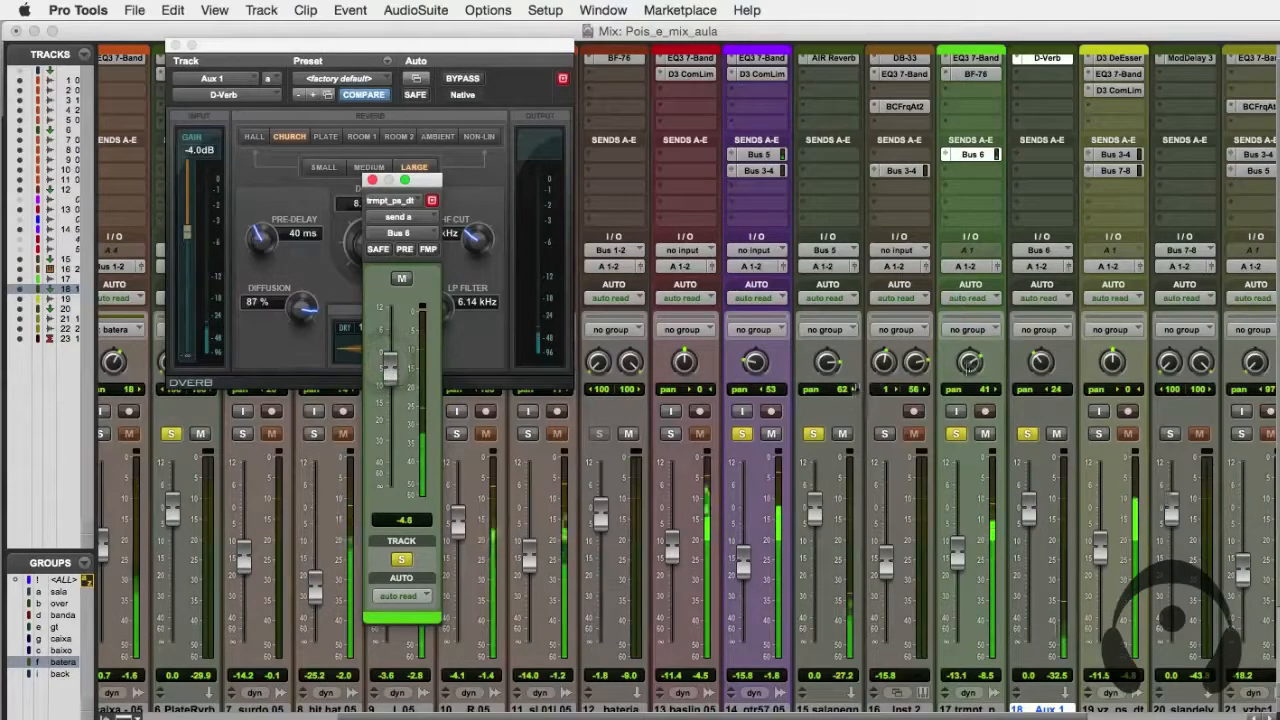
# Centre the trumpet track's pan and clear the solo on all tracks.
pyautogui.moveTo(968, 366)
pyautogui.mouseDown()
pyautogui.moveTo(967, 428)
pyautogui.moveTo(969, 358)
pyautogui.mouseUp()
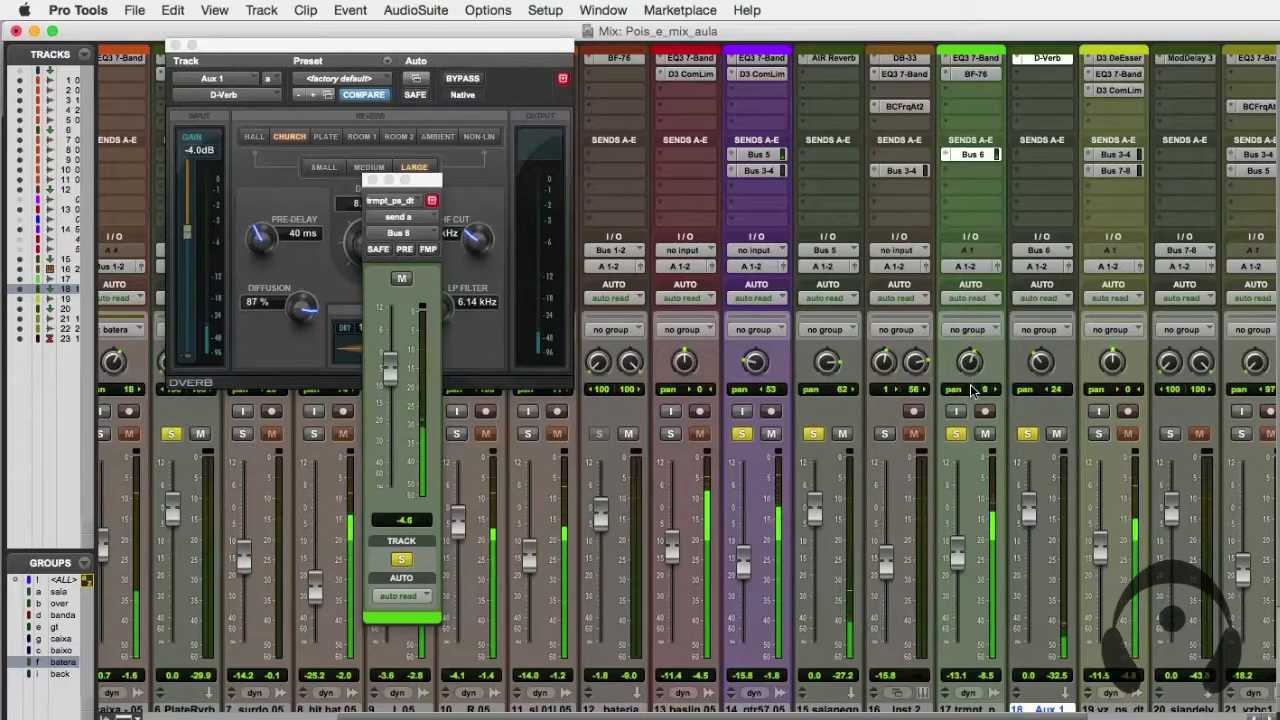
pyautogui.keyDown('alt'); pyautogui.click(973, 368); pyautogui.keyUp('alt')
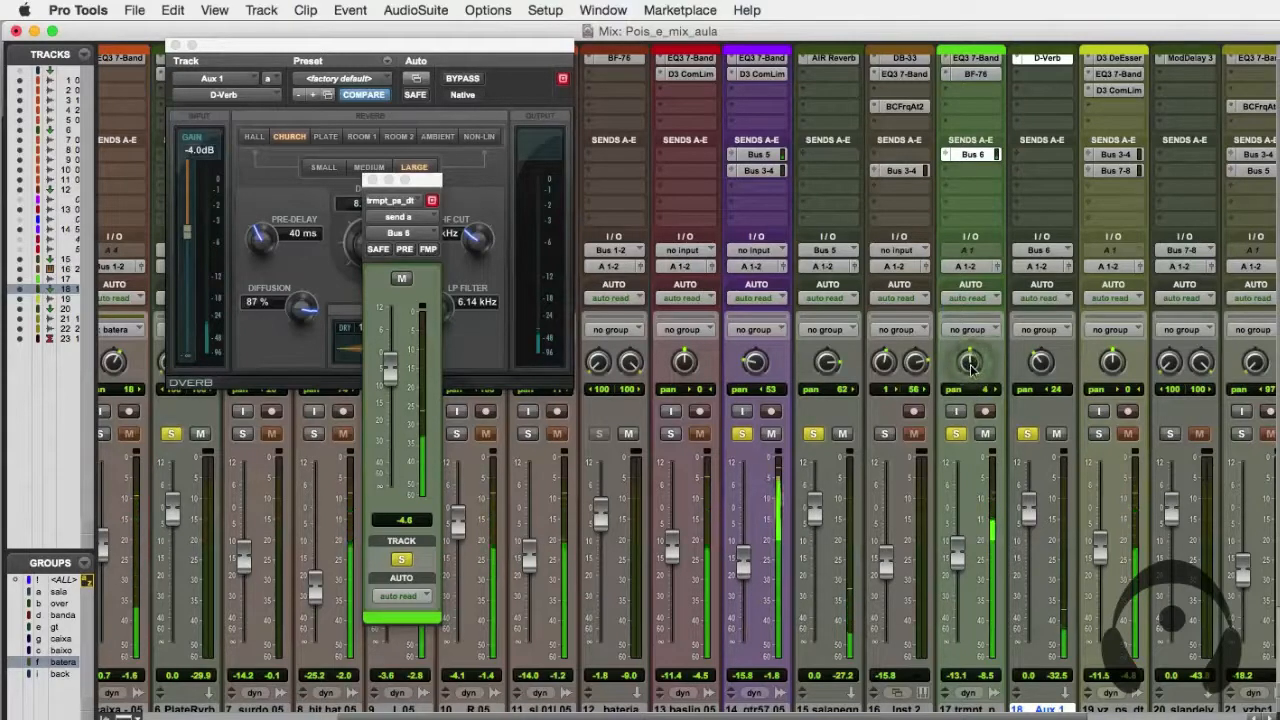
pyautogui.keyDown('alt'); pyautogui.click(816, 433); pyautogui.keyUp('alt')
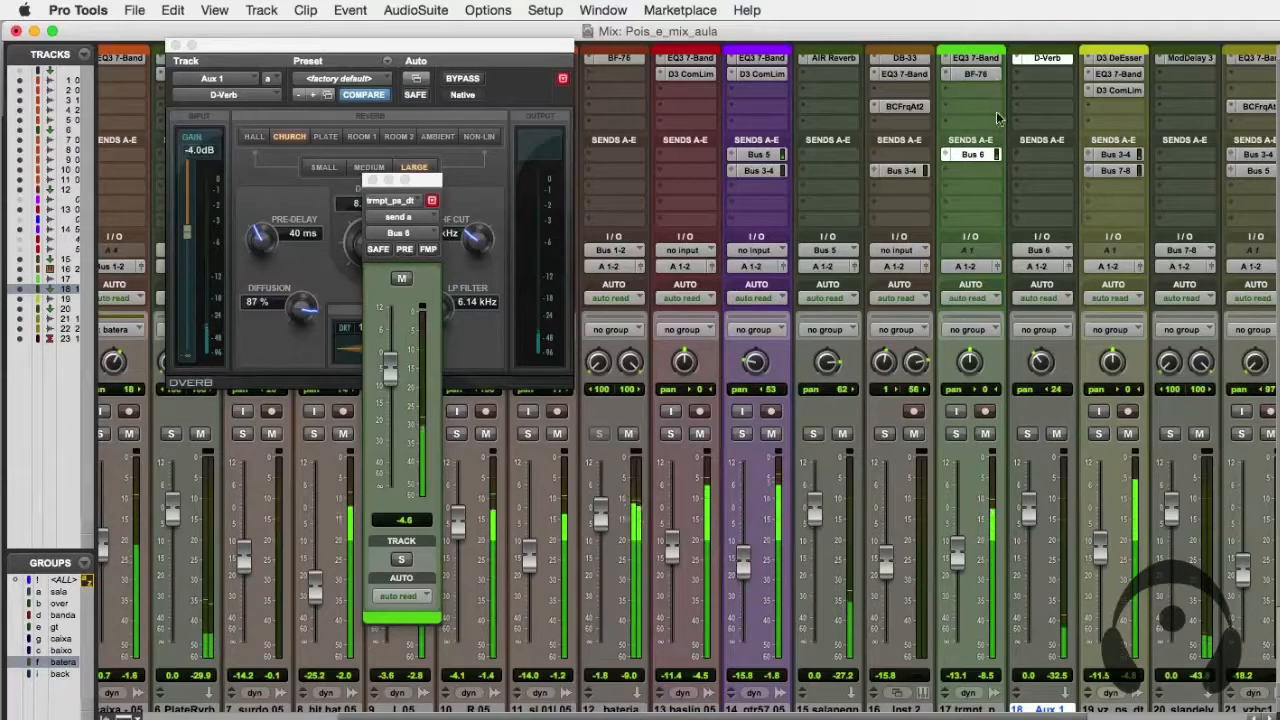
# Insert an EQ3 7-Band on Aux 1, cut HMF by 4.0 dB at 4.09 kHz and adjust its Q, then close the send window.
pyautogui.click(1042, 76)
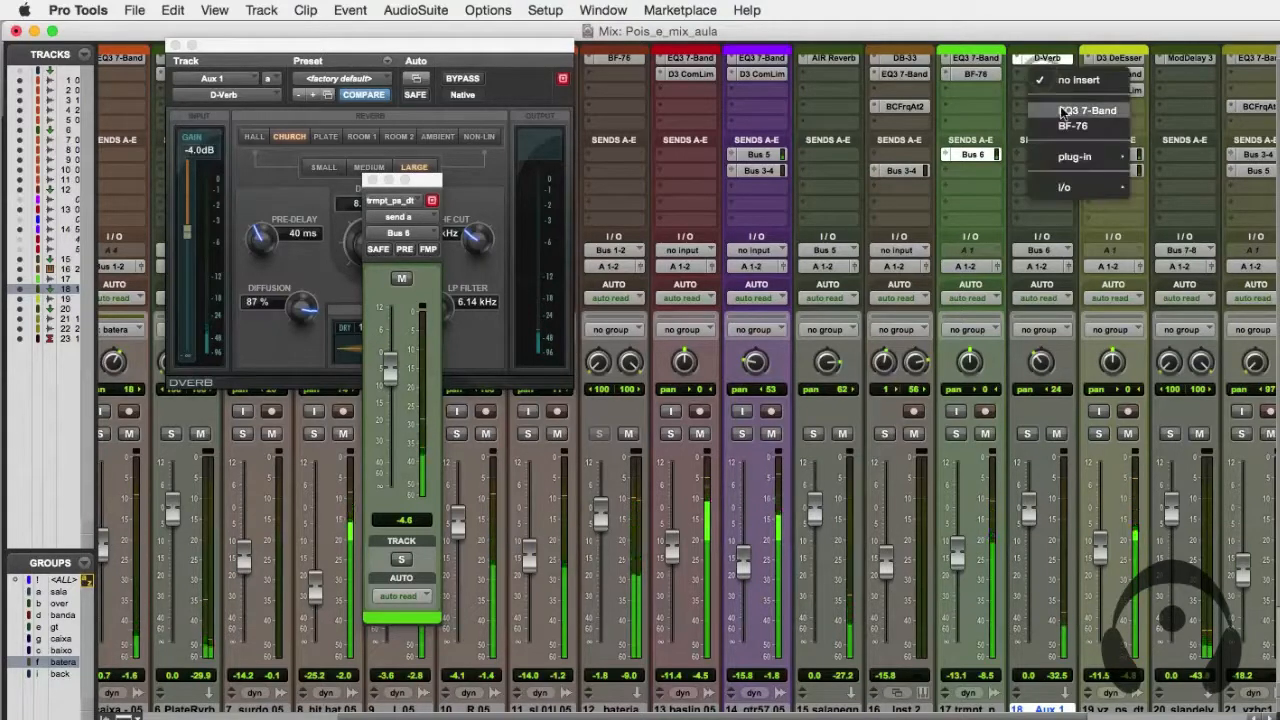
pyautogui.click(1062, 112)
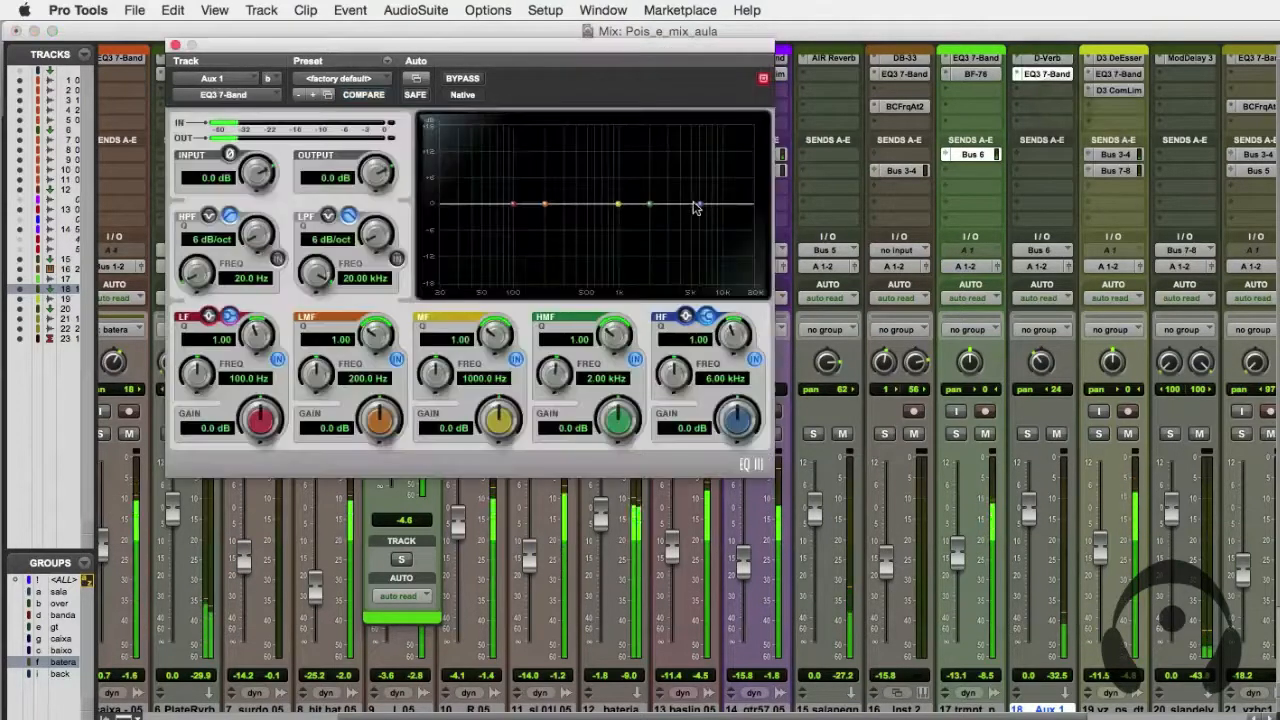
pyautogui.moveTo(650, 205); pyautogui.dragTo(682, 222)
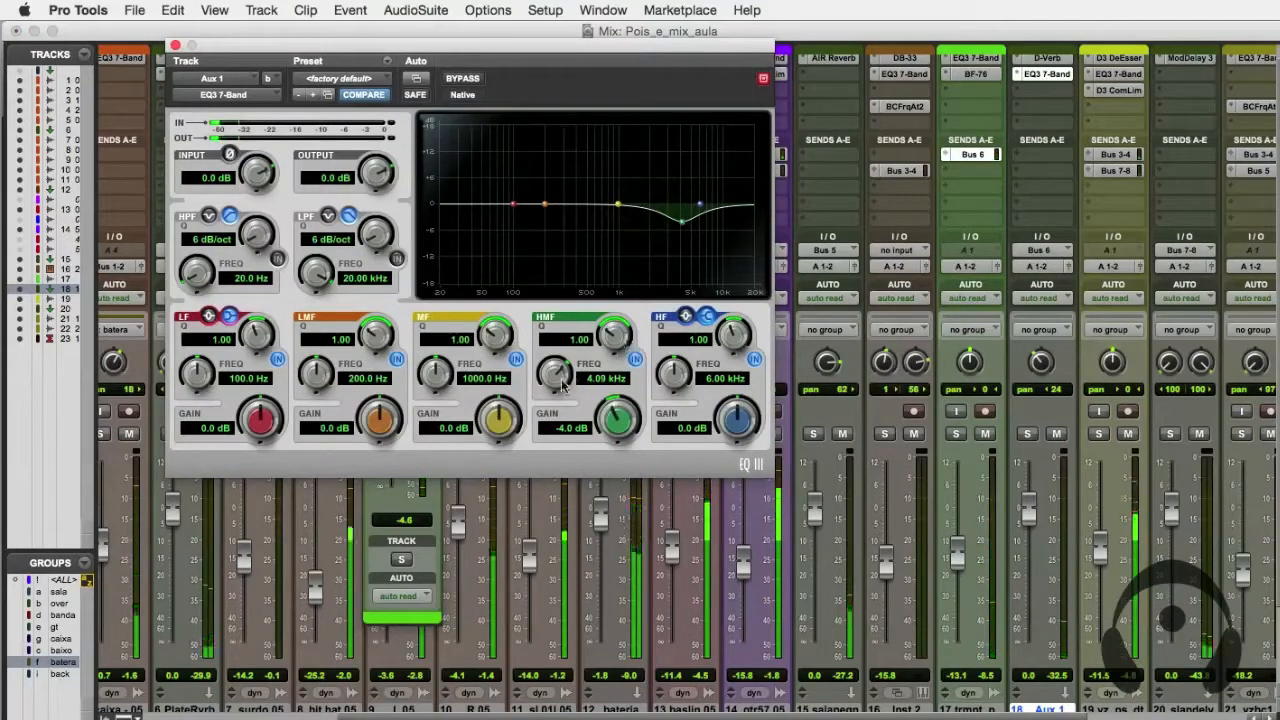
pyautogui.moveTo(615, 342); pyautogui.dragTo(615, 362)
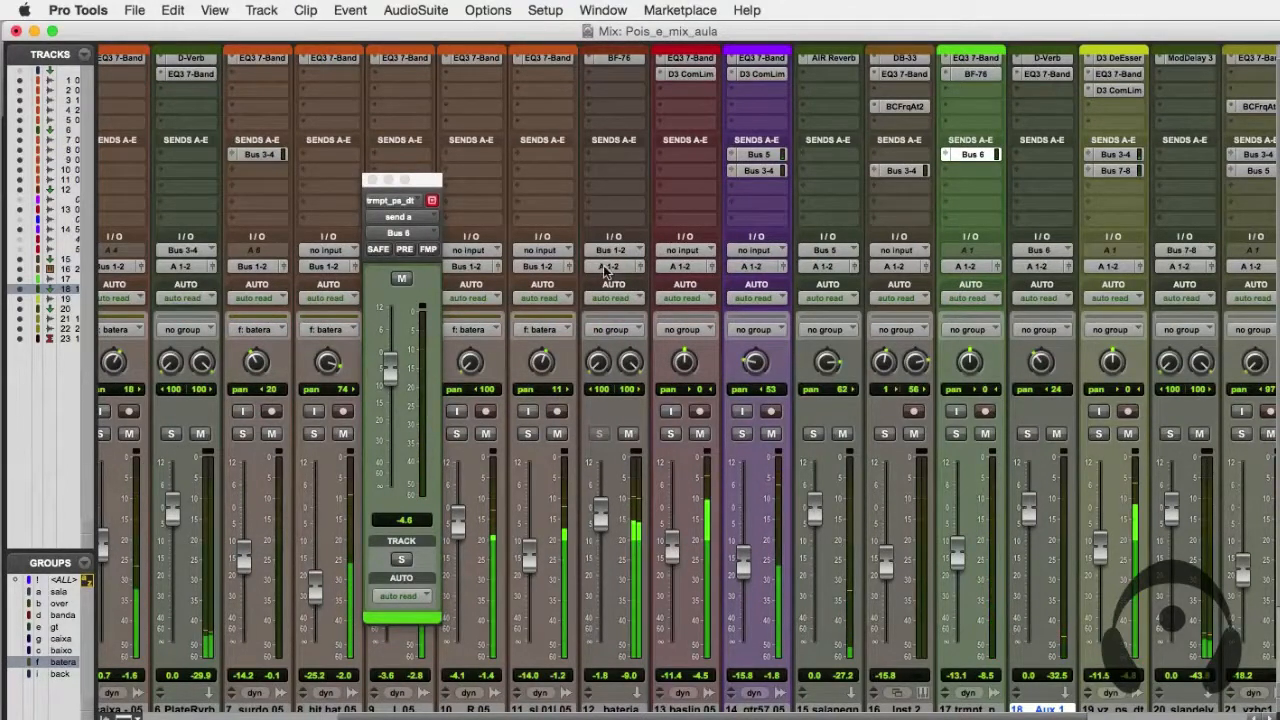
pyautogui.click(371, 180)
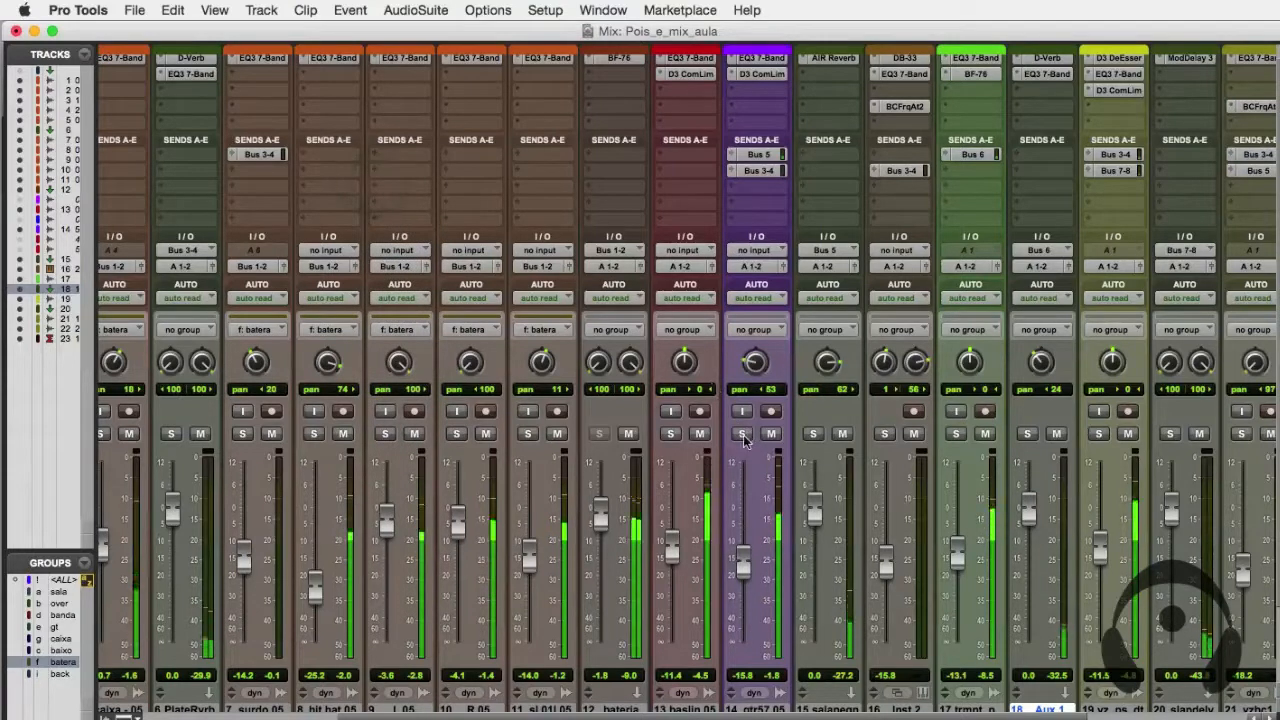
# Solo the gtr57.05 guitar track together with the PlateRvrb track.
pyautogui.click(741, 433)
pyautogui.scroll(-1, 366, 443)
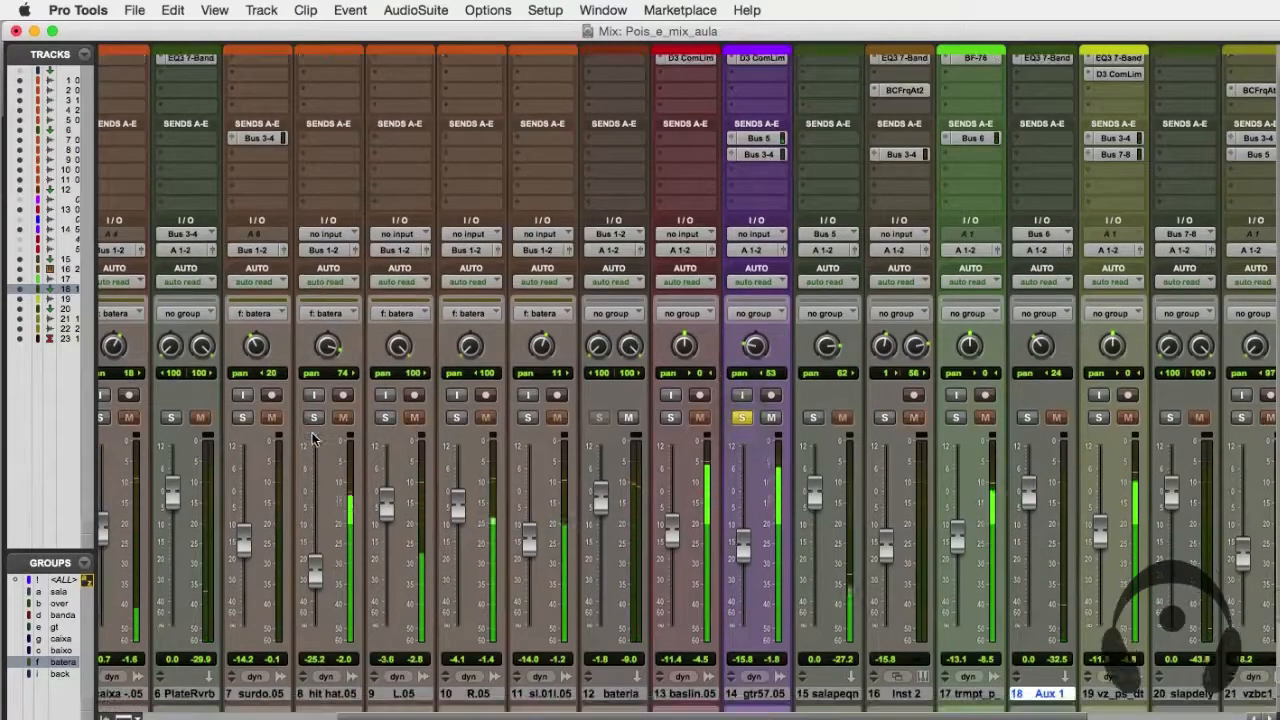
pyautogui.click(170, 418)
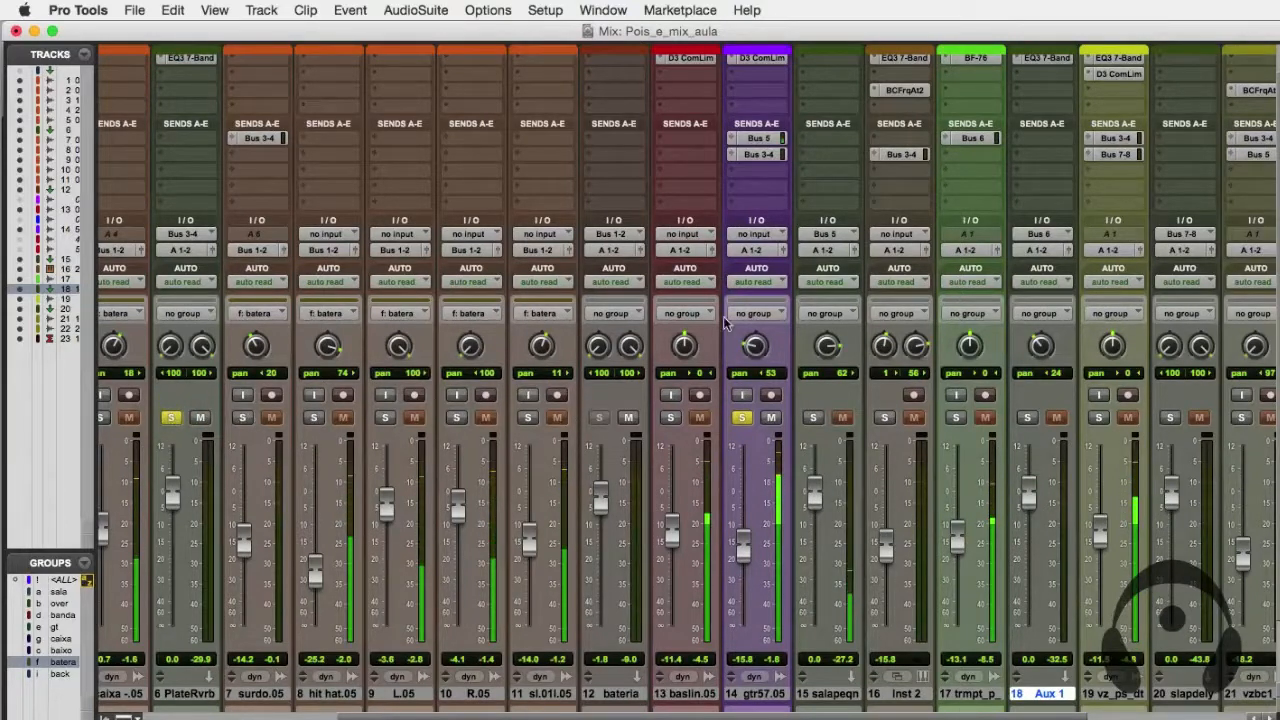
# Set the guitar's Bus 3-4 send to -12.3 dB with its pan at 87, and close the send window.
pyautogui.click(756, 154)
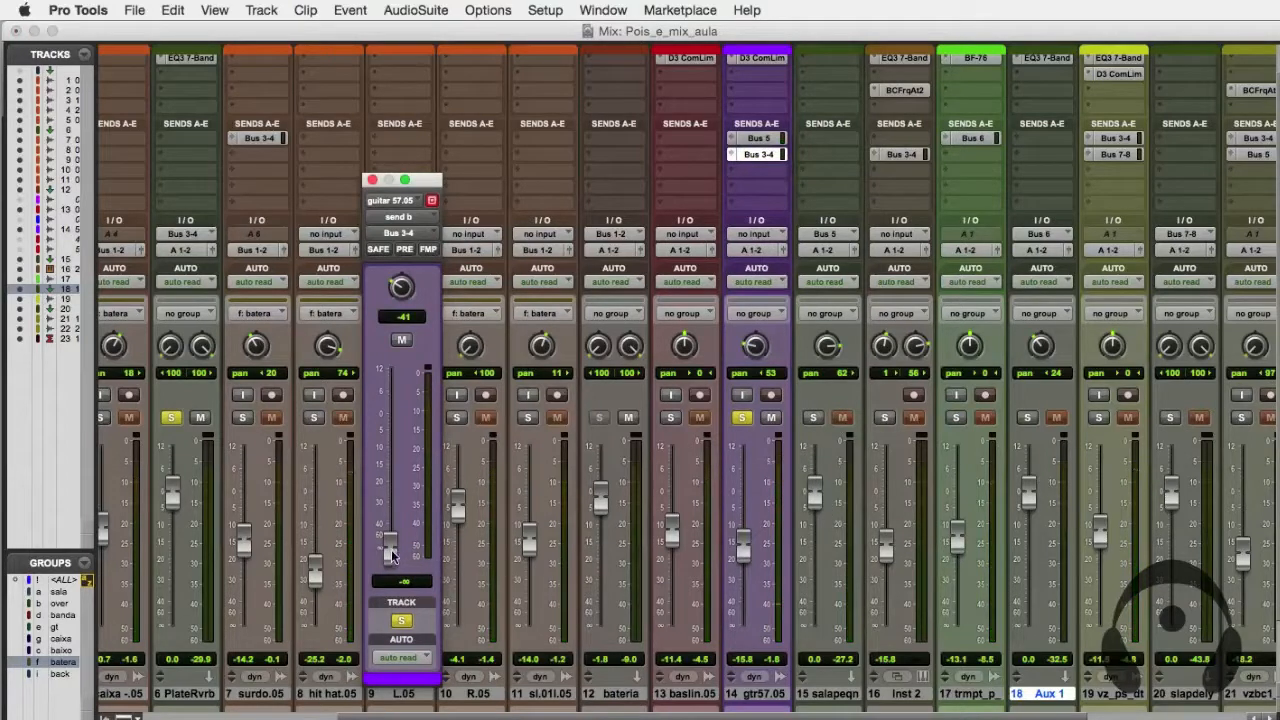
pyautogui.moveTo(392, 555); pyautogui.dragTo(397, 466)
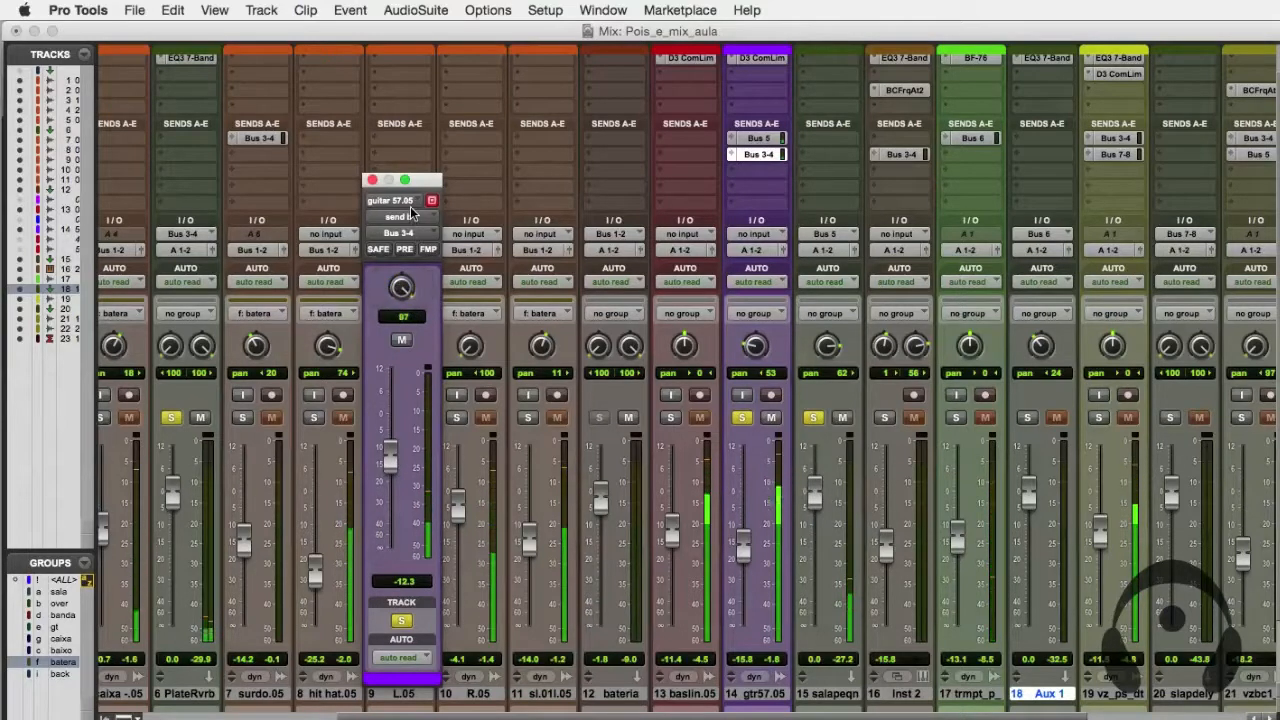
pyautogui.moveTo(397, 175); pyautogui.dragTo(395, 180)
pyautogui.click(368, 187)
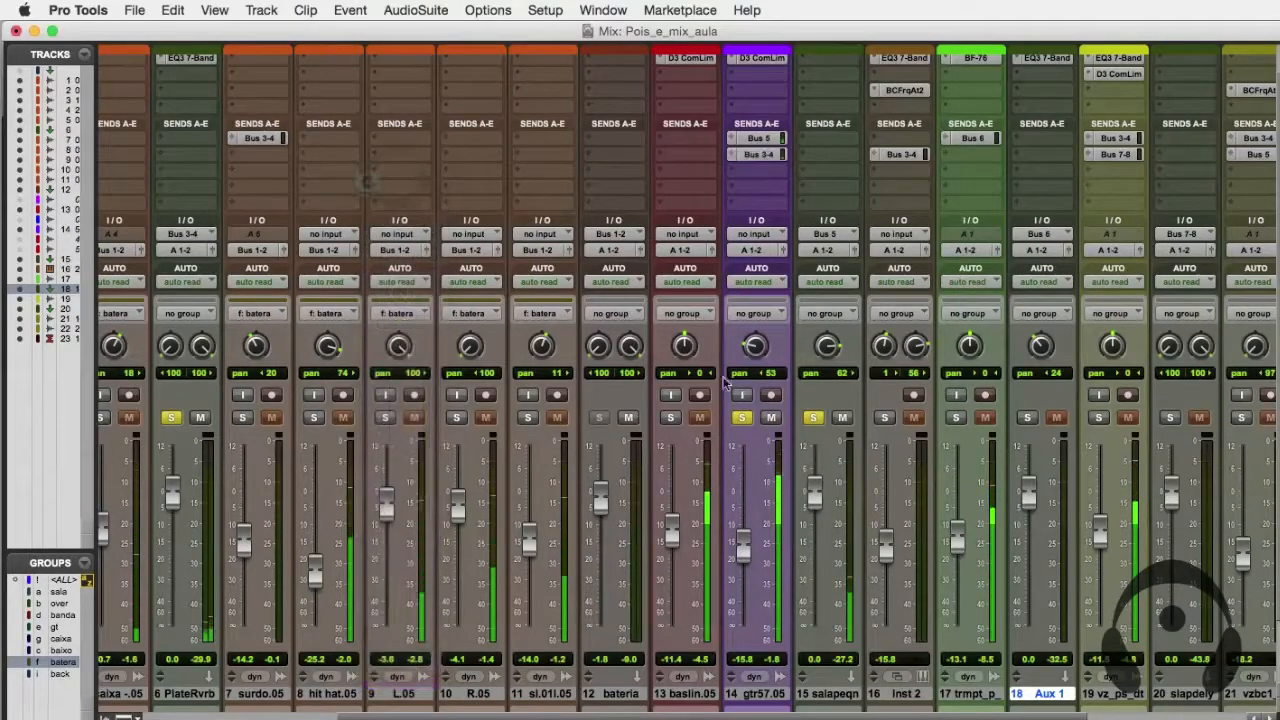
# Add the trumpet, Aux 1, vz_ps_dt vocal and slap delay tracks to the solo.
pyautogui.click(958, 419)
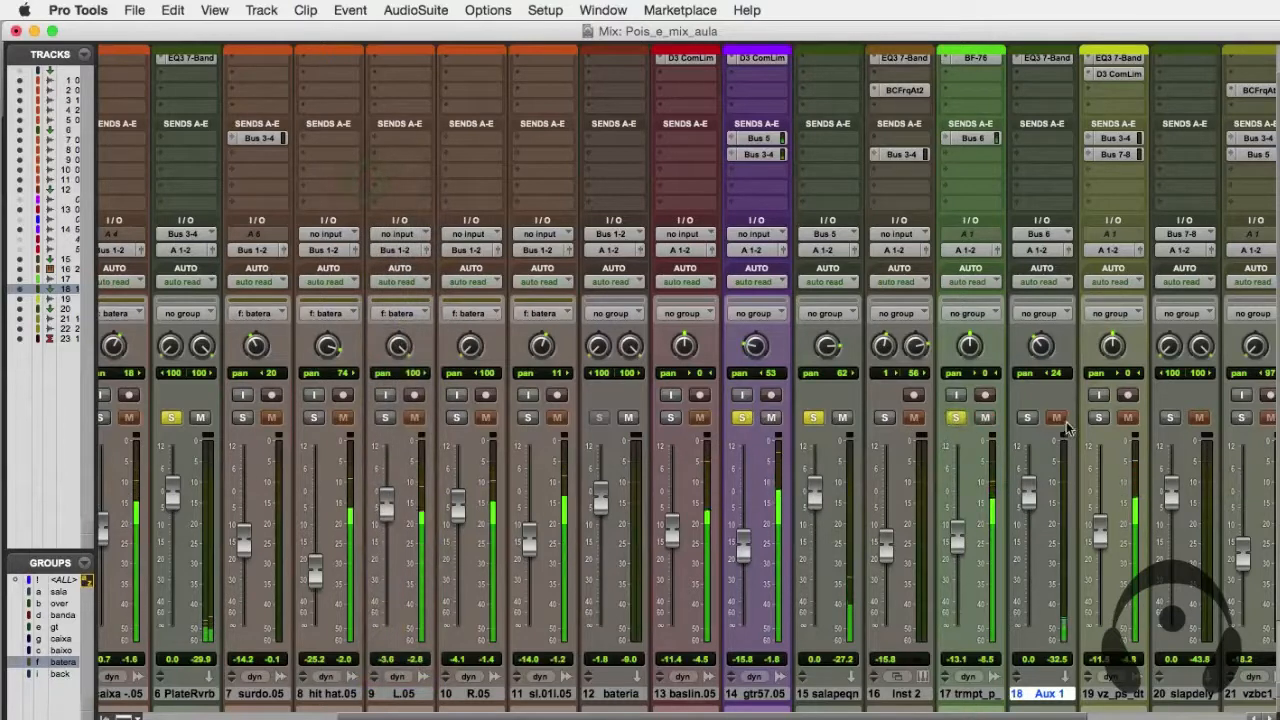
pyautogui.click(1026, 418)
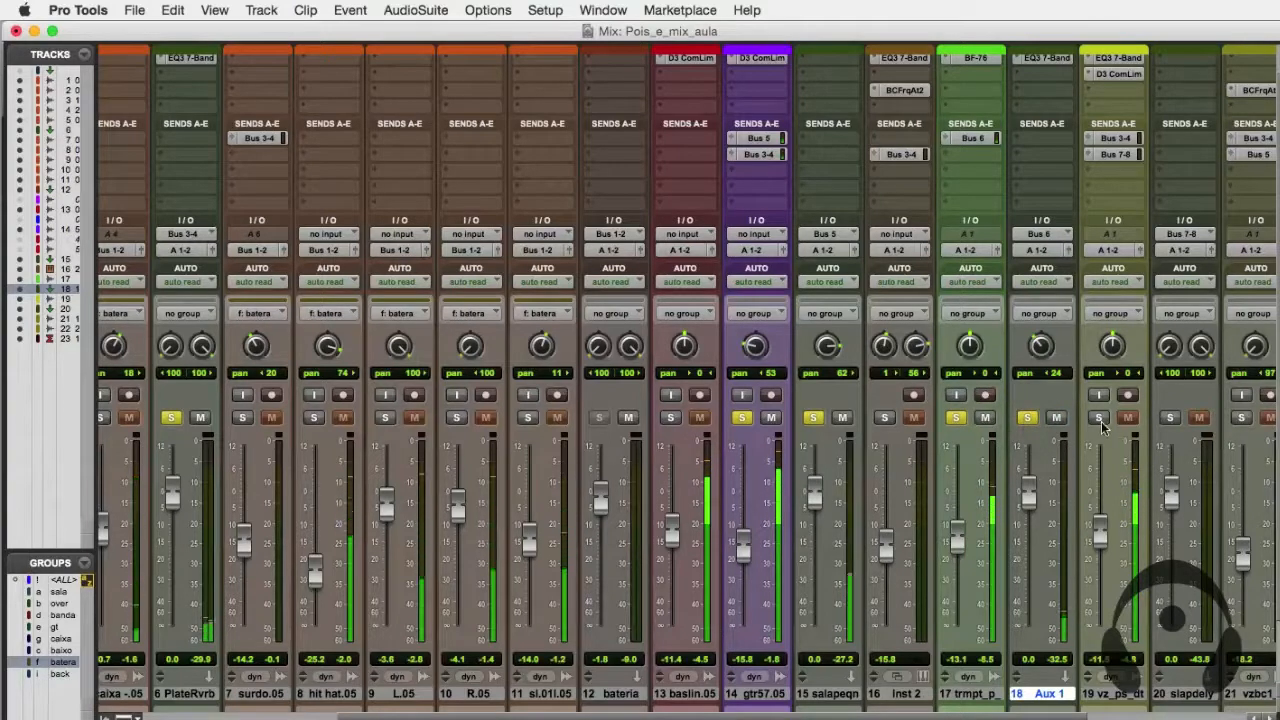
pyautogui.click(1098, 418)
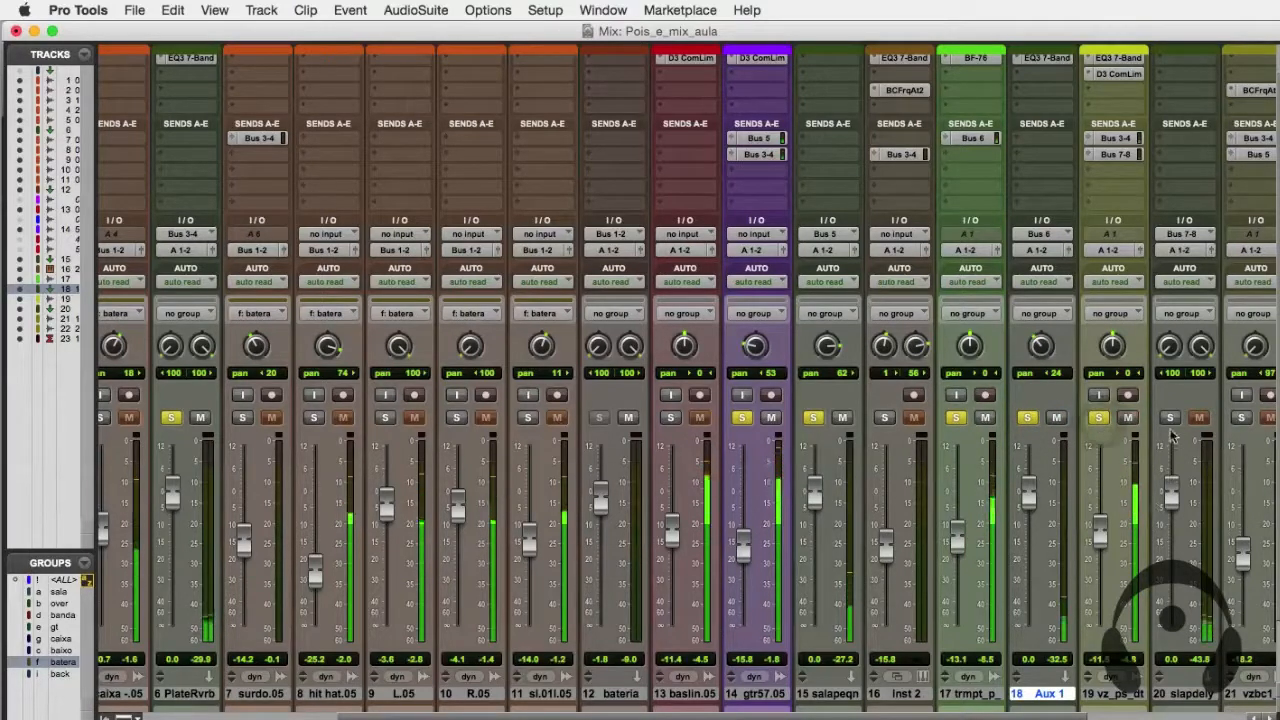
pyautogui.click(1170, 418)
# Lower the trumpet's Bus 6 send to -8.1 dB and clear the solo on all tracks.
pyautogui.hscroll(1, 1170, 440)
pyautogui.hscroll(2, 808, 591)
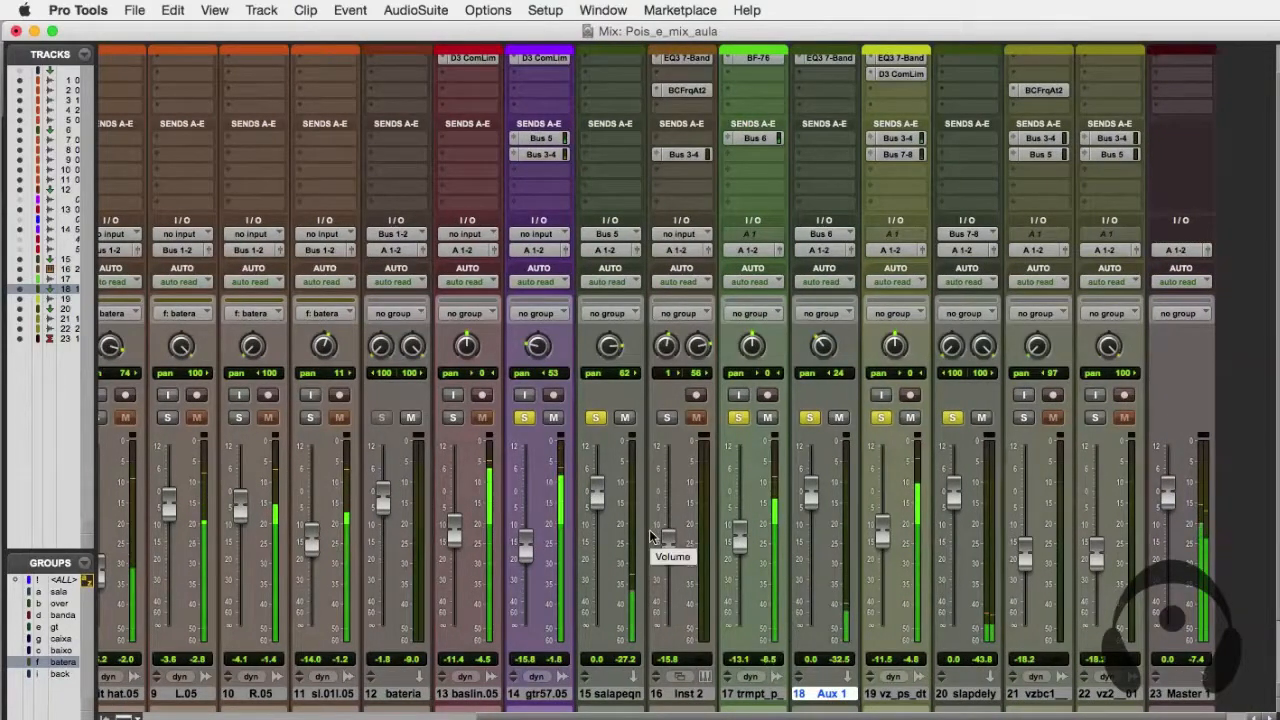
pyautogui.click(756, 139)
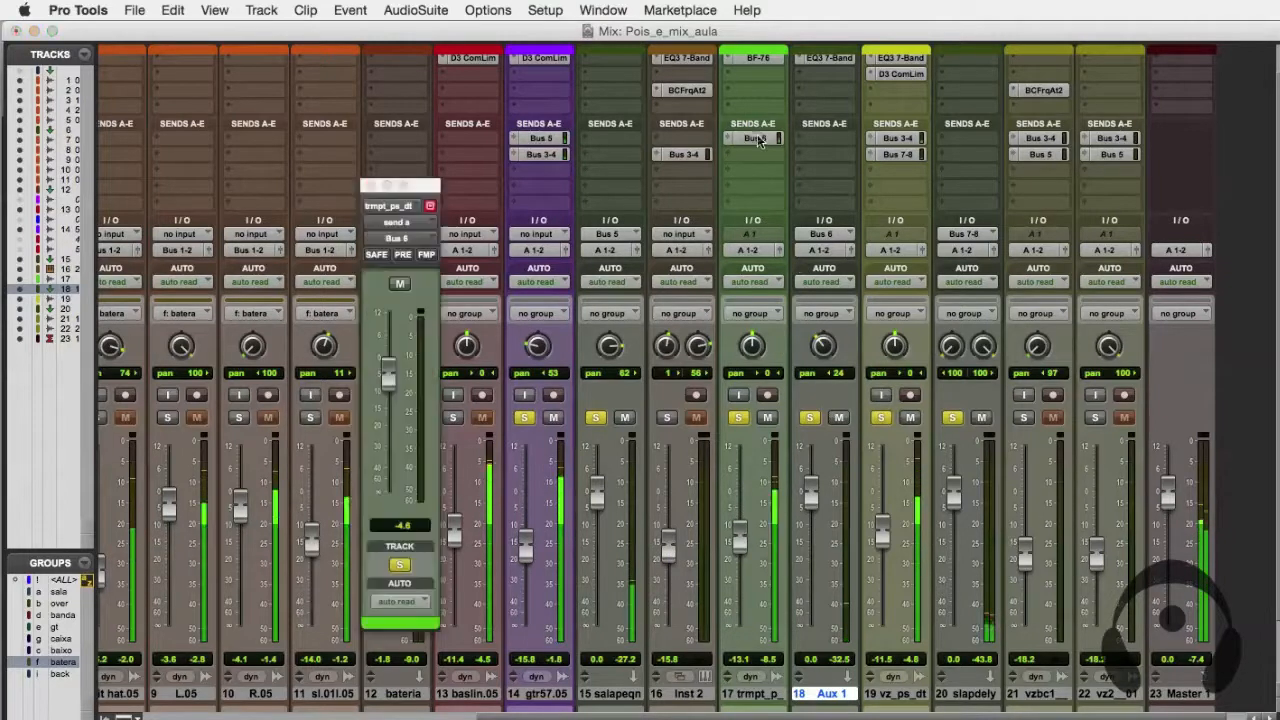
pyautogui.moveTo(389, 378)
pyautogui.mouseDown()
pyautogui.moveTo(399, 352)
pyautogui.moveTo(394, 378)
pyautogui.mouseUp()
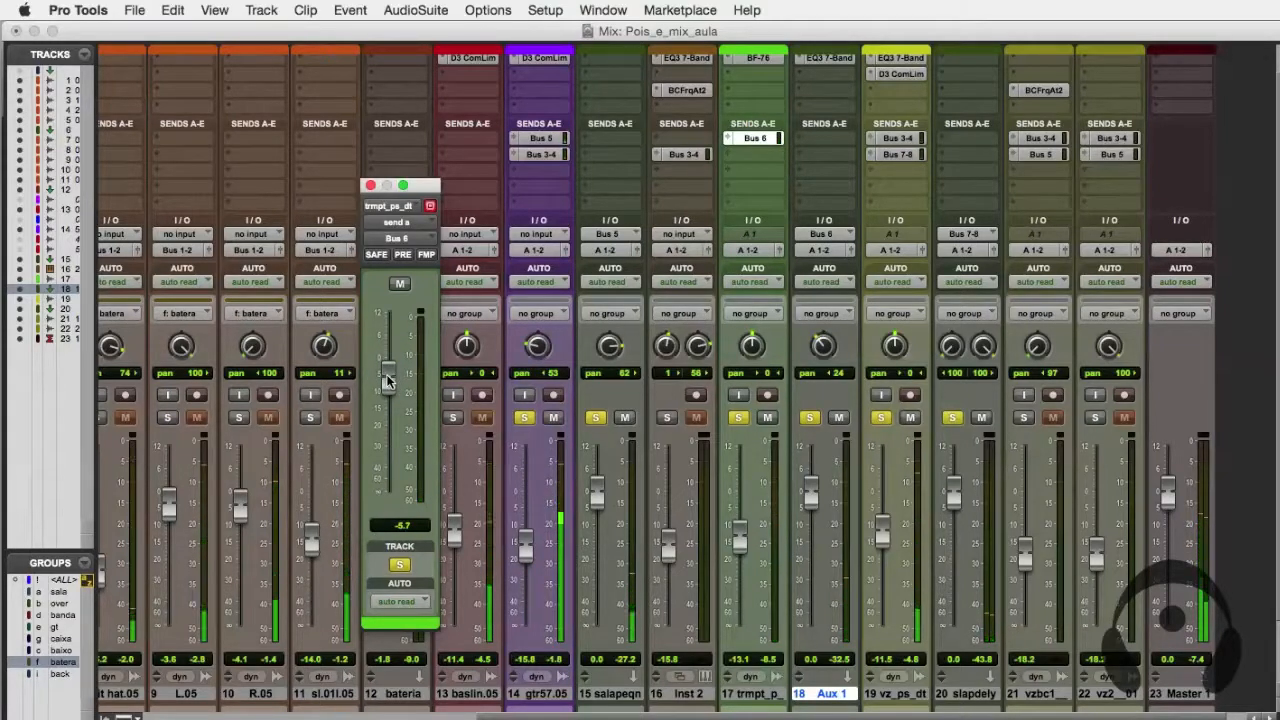
pyautogui.moveTo(386, 374); pyautogui.dragTo(388, 383)
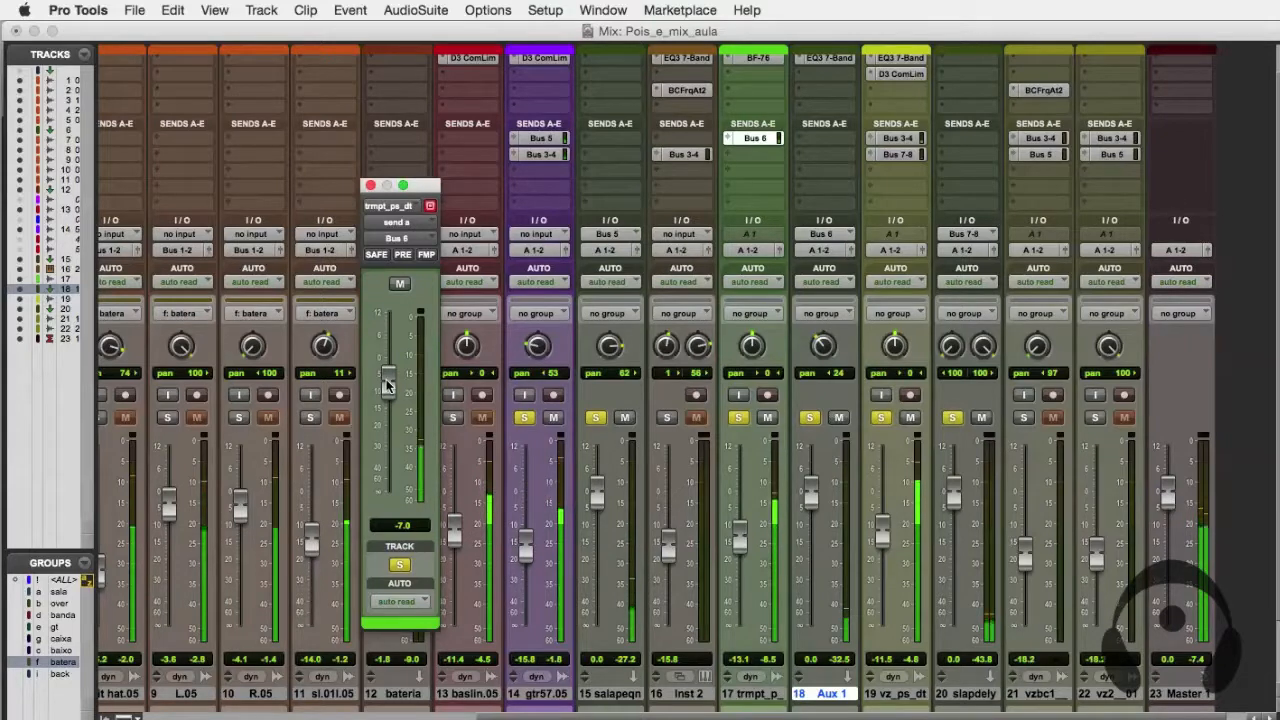
pyautogui.moveTo(388, 384); pyautogui.dragTo(389, 389)
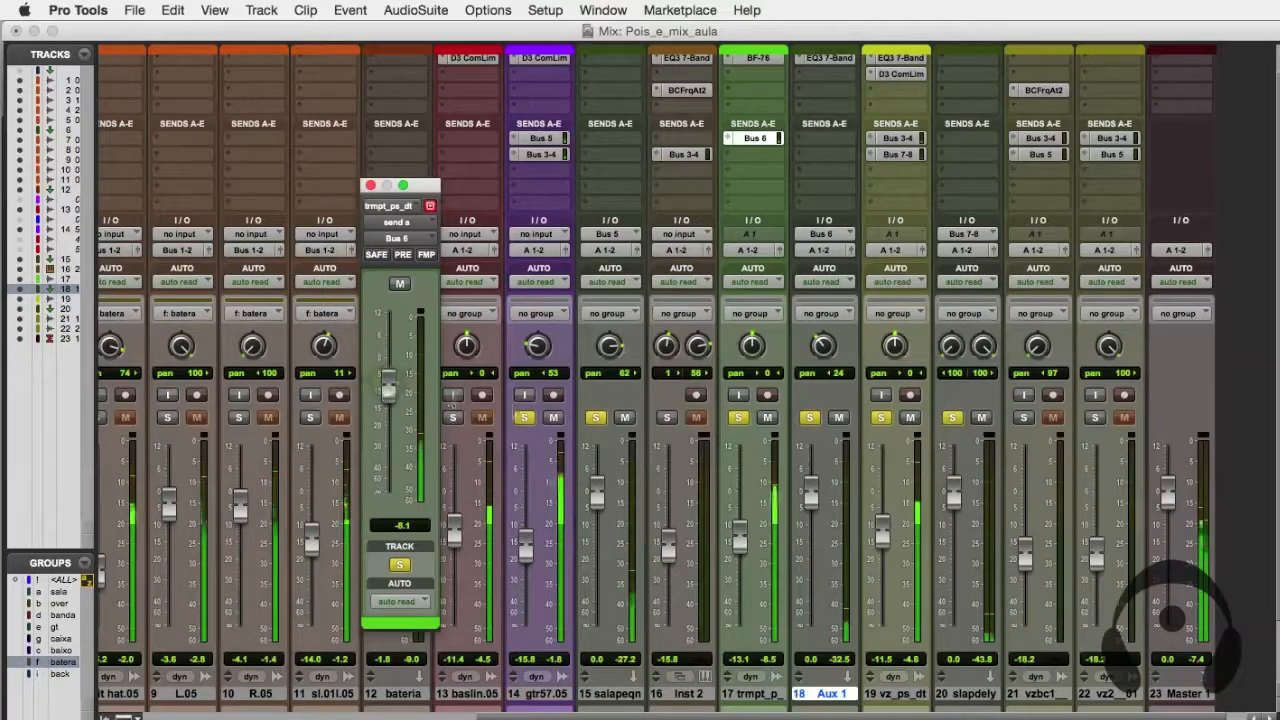
pyautogui.keyDown('alt'); pyautogui.click(595, 417); pyautogui.keyUp('alt')
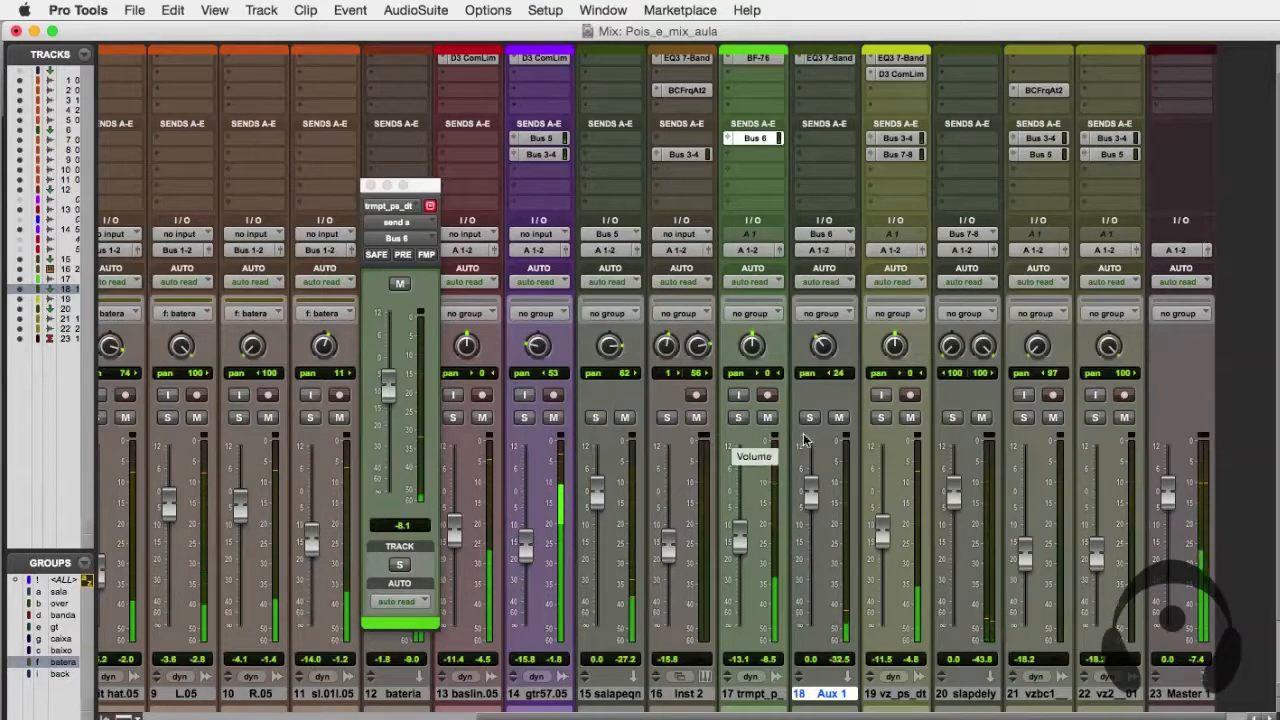
# Set the trumpet track to -14.7 dB with pan 56 to the right, and centre the pan of Aux 1.
pyautogui.moveTo(740, 537); pyautogui.dragTo(735, 587)
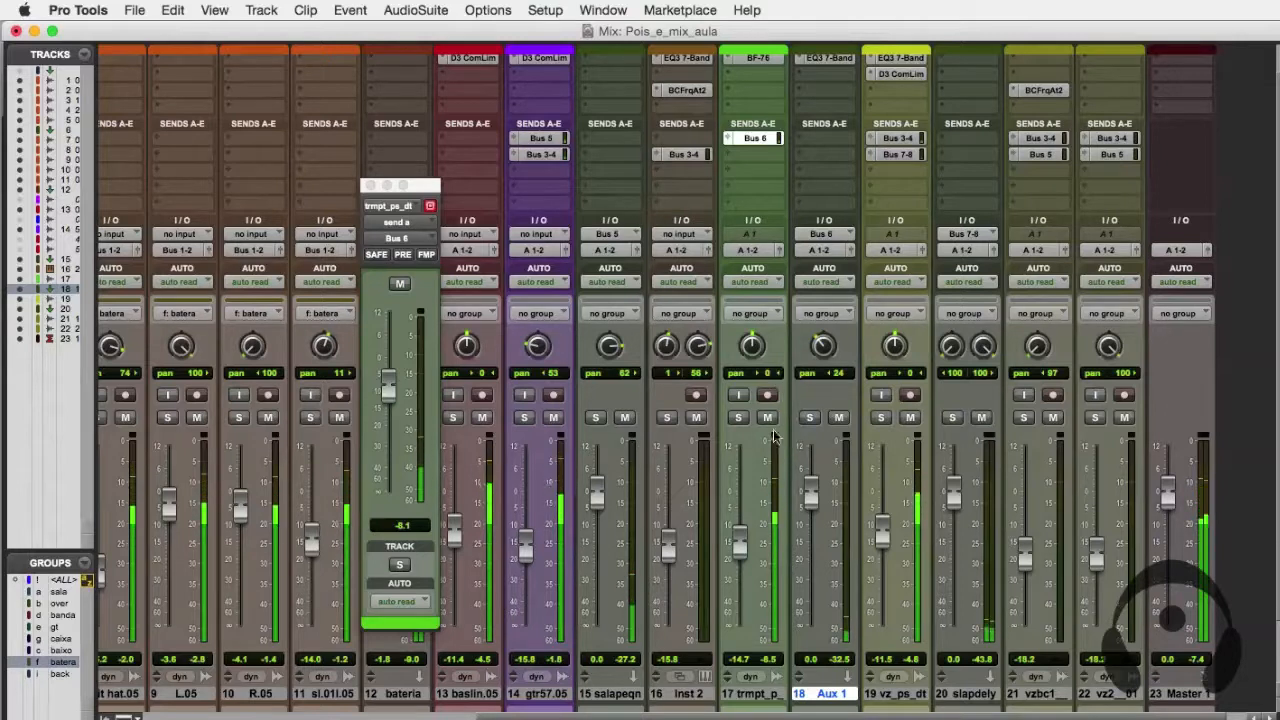
pyautogui.scroll(-3, 770, 420)
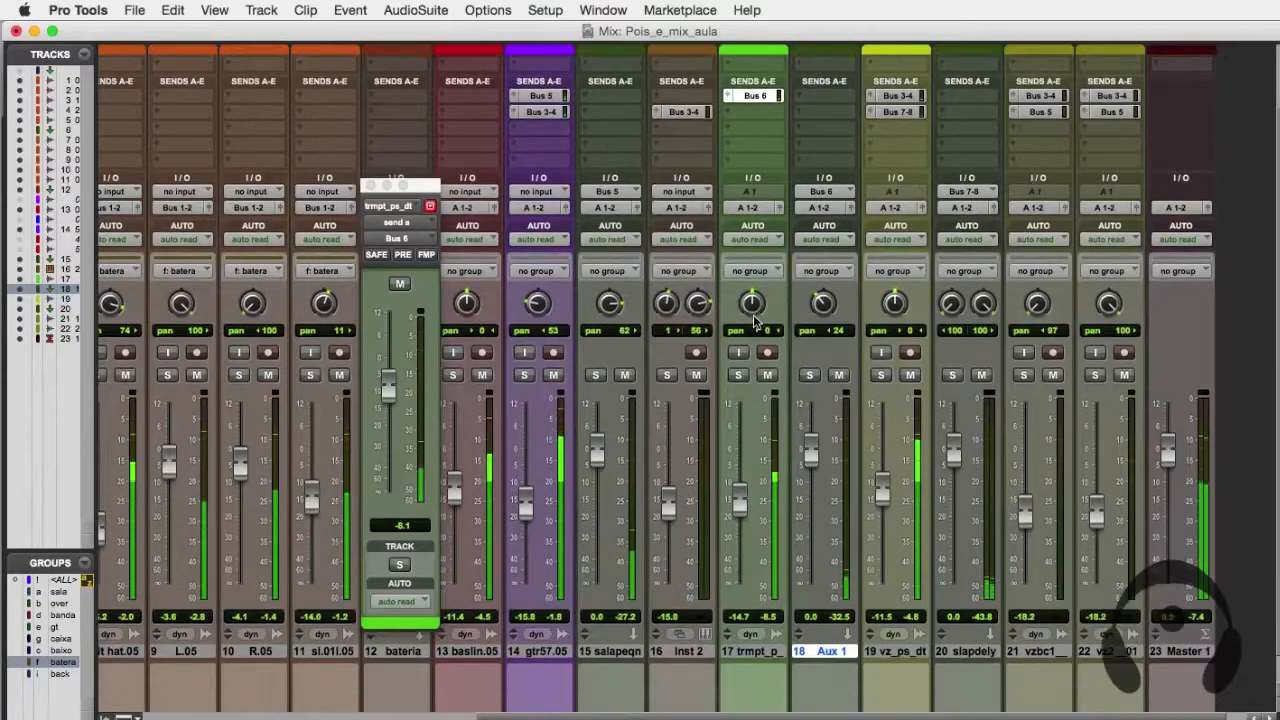
pyautogui.moveTo(752, 298); pyautogui.dragTo(759, 306)
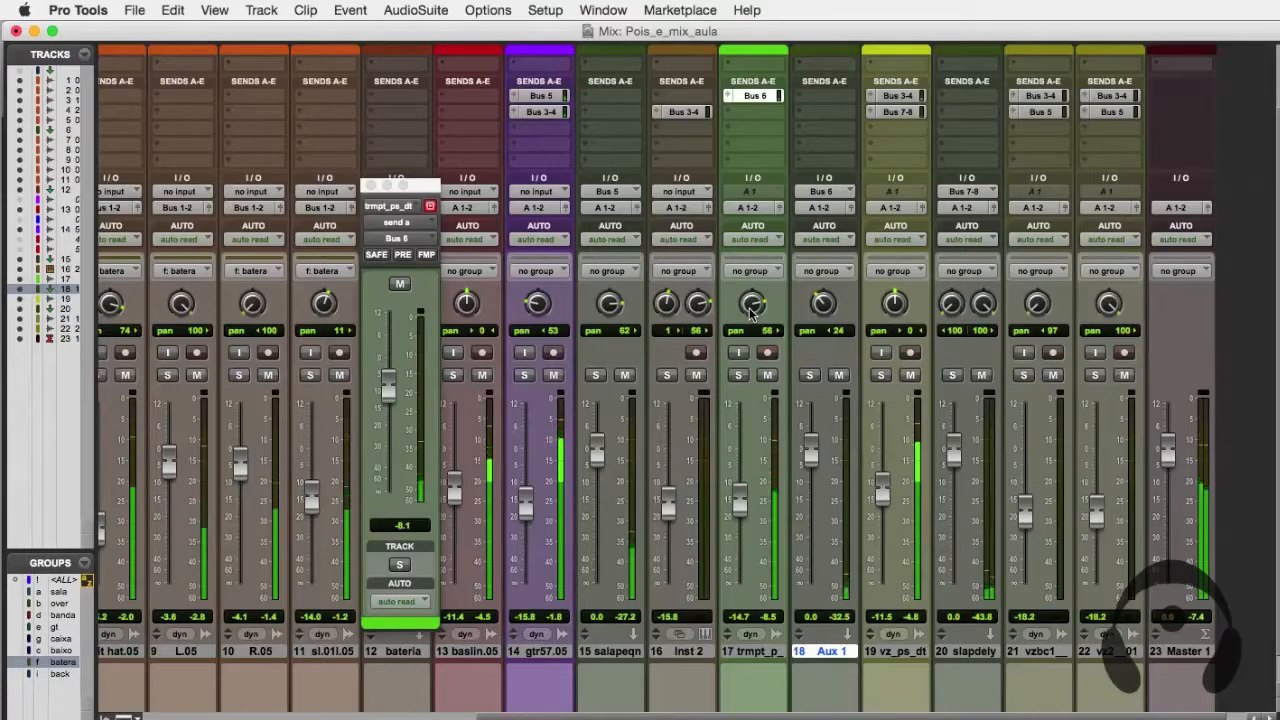
pyautogui.keyDown('alt'); pyautogui.click(825, 305); pyautogui.keyUp('alt')
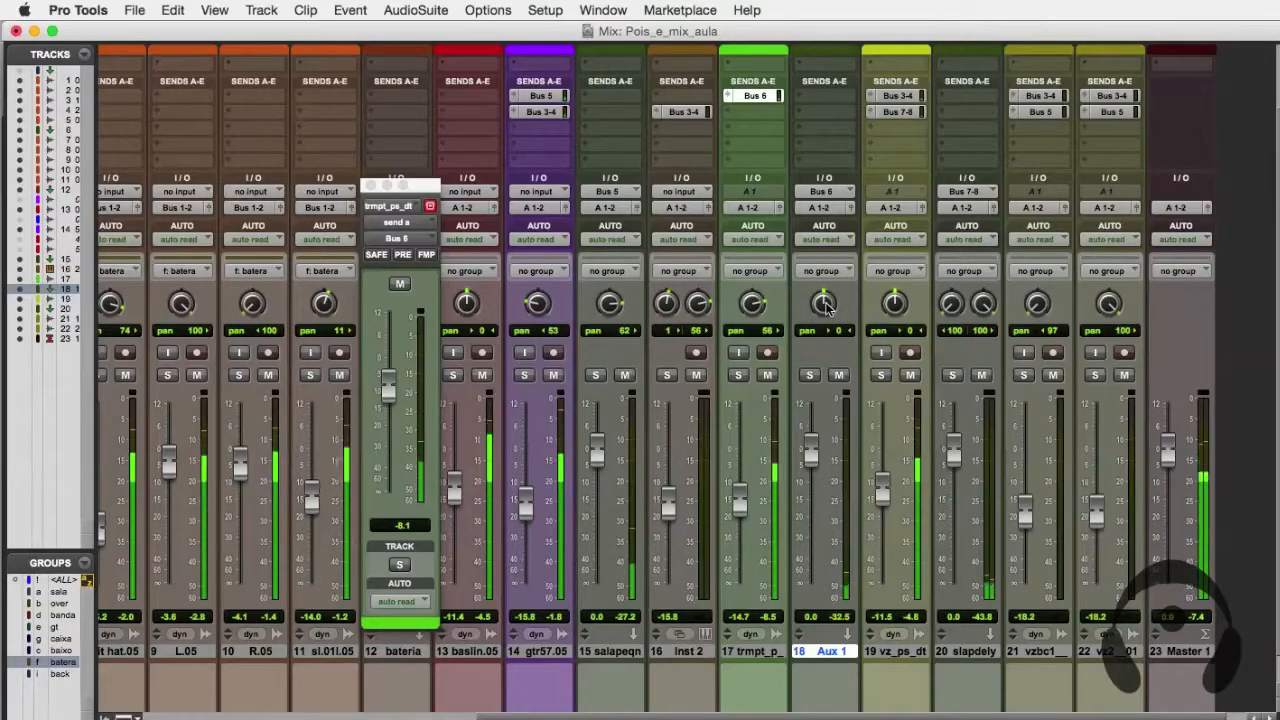
# Play the song from the trumpet clips near bar 106 in the Edit window and return to the Mix window.
pyautogui.press('super+equal')
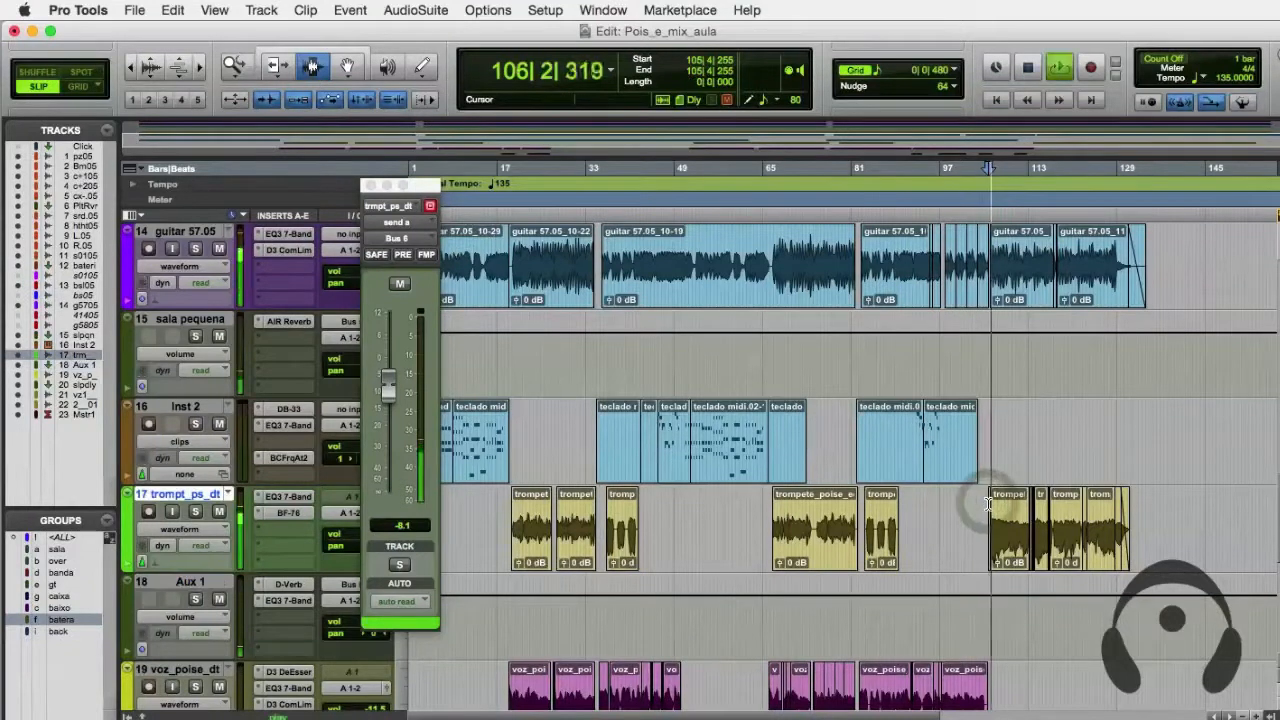
pyautogui.press('super+equal')
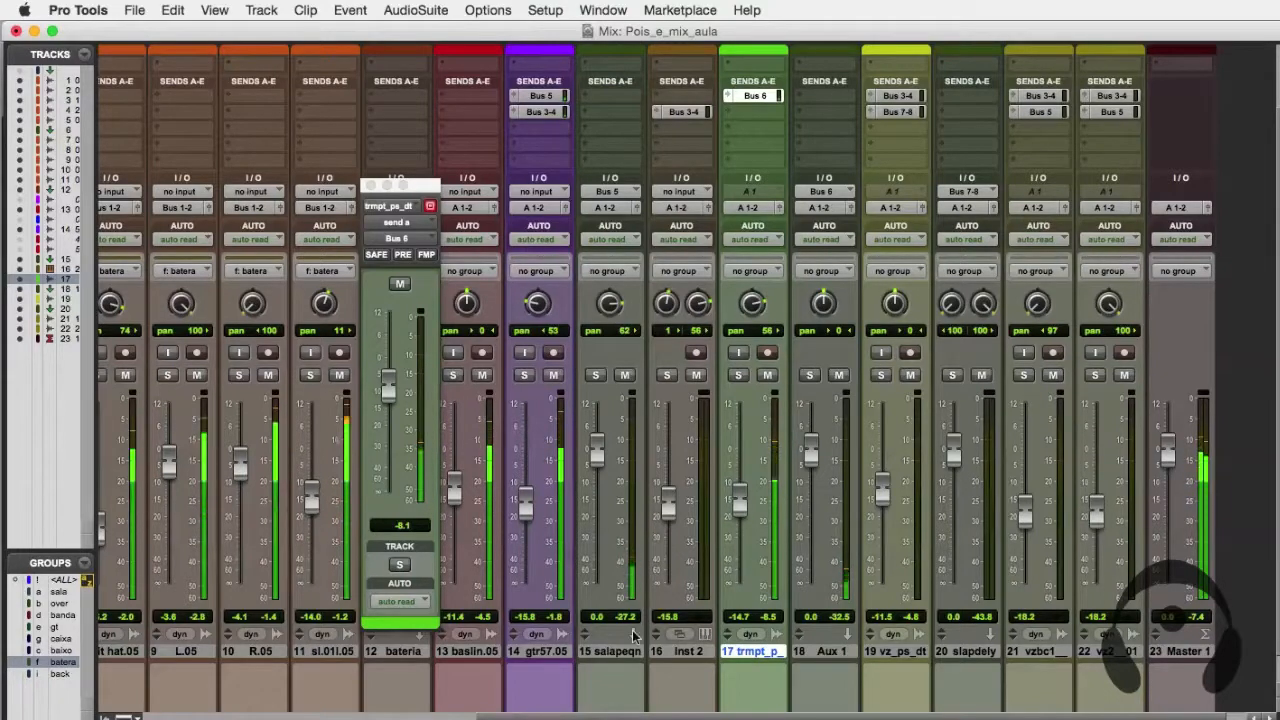
# Lower the bateria drum submix to -3.2 dB.
pyautogui.hscroll(-5, 558, 716)
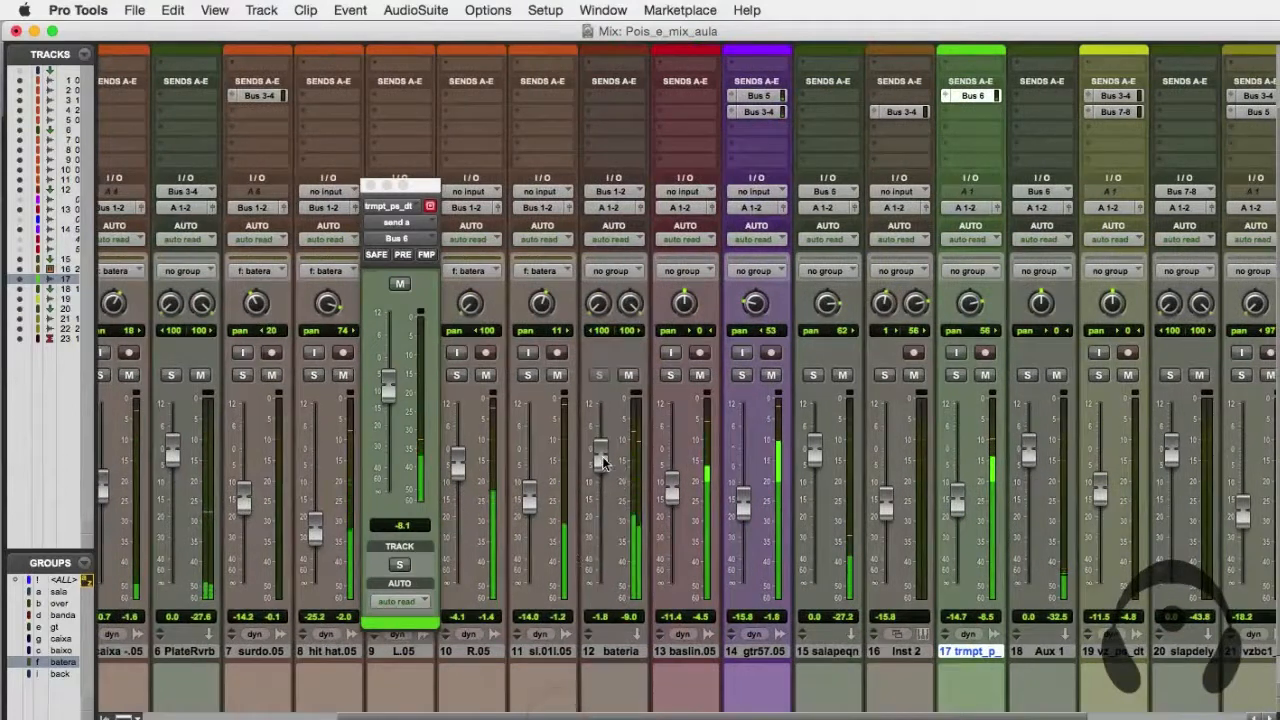
pyautogui.moveTo(603, 462); pyautogui.dragTo(603, 504)
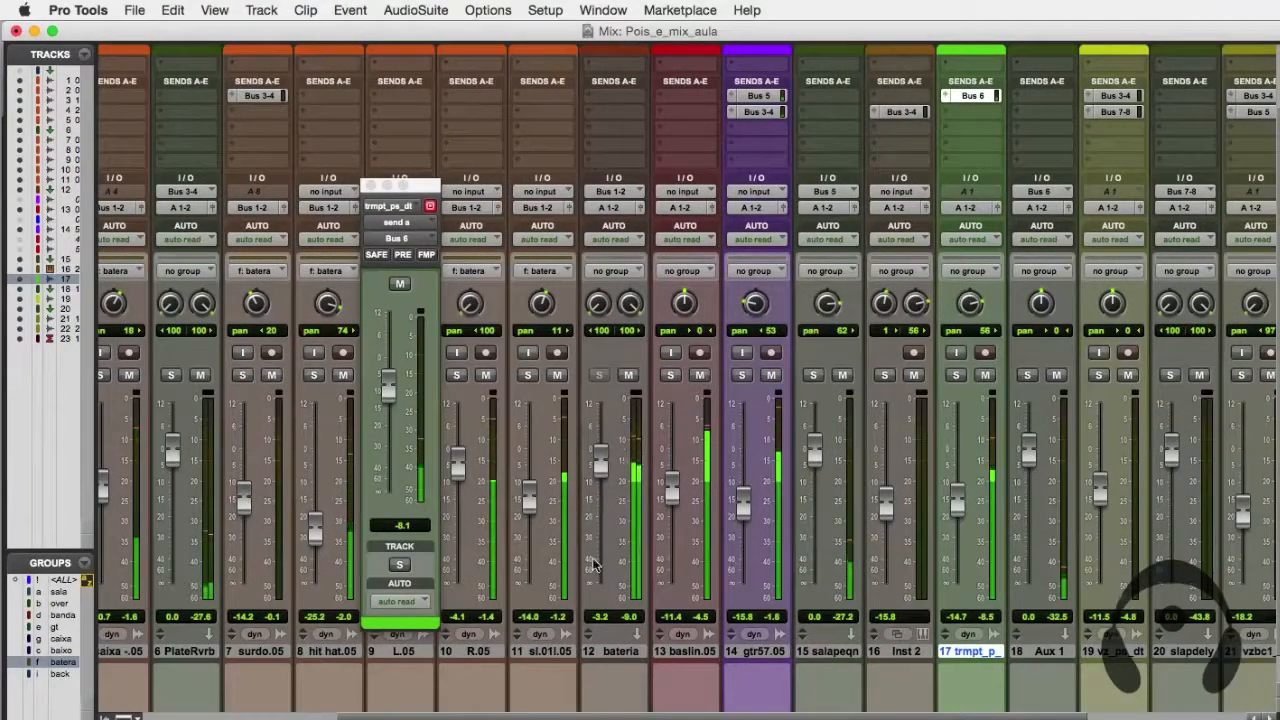
pyautogui.hscroll(-6, 548, 716)
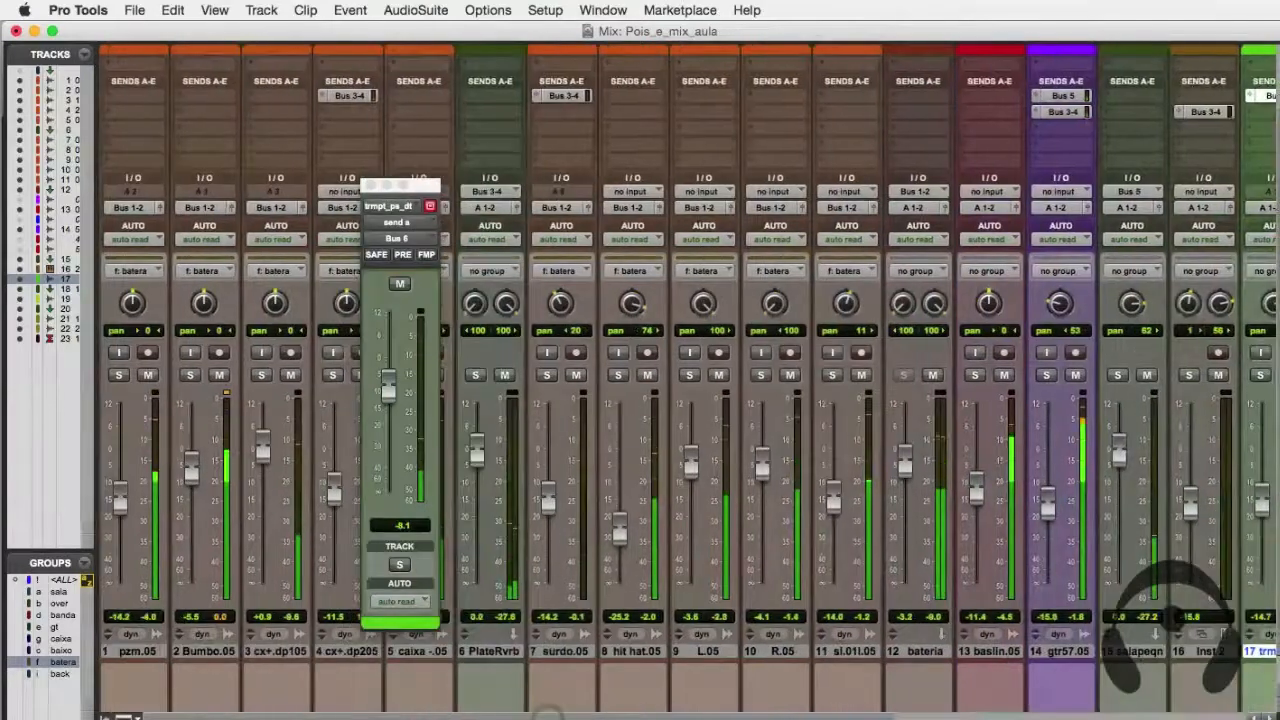
# Close the trumpet send window and lower the caixa dp2 track's Bus 3-4 send to +2.3 dB.
pyautogui.click(430, 206)
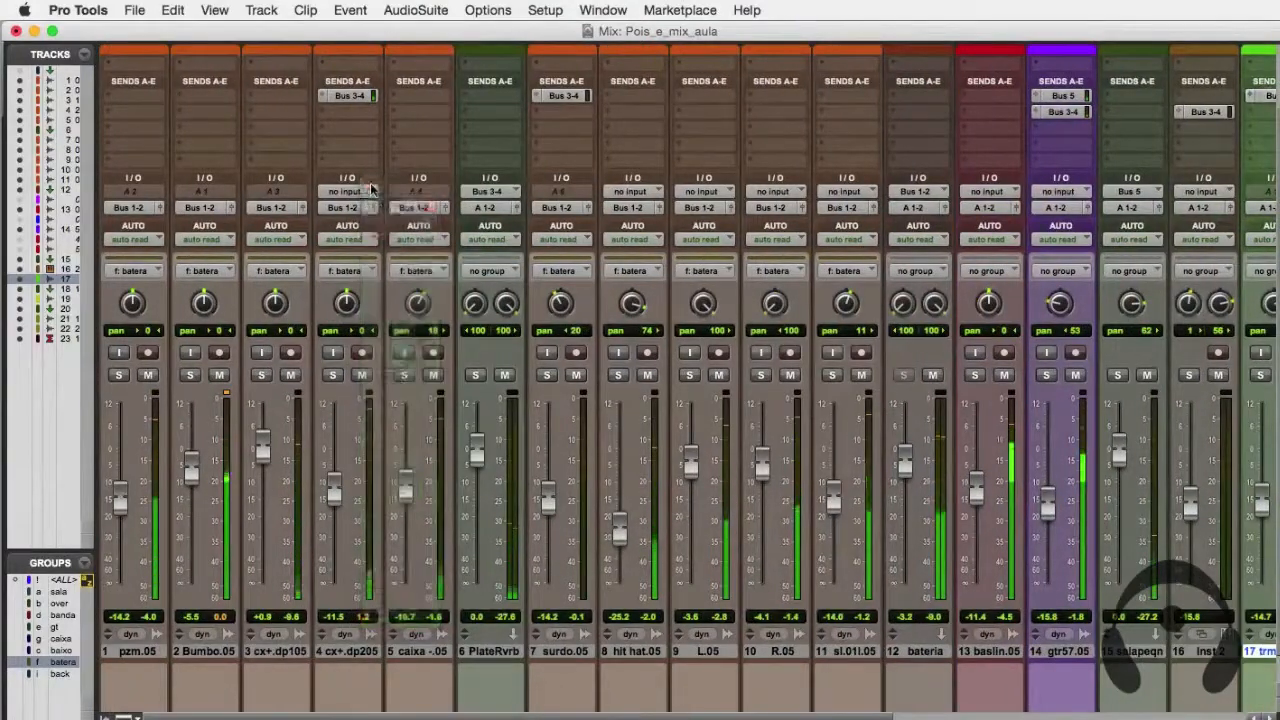
pyautogui.click(350, 95)
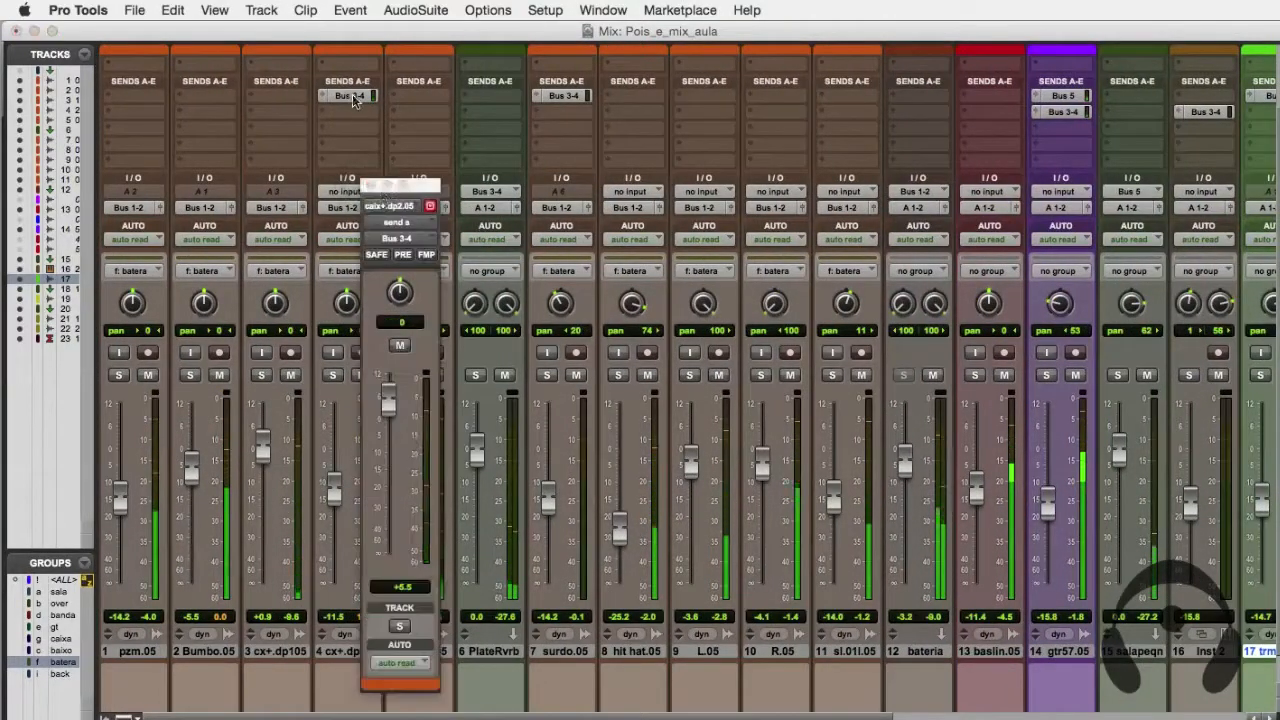
pyautogui.moveTo(391, 416); pyautogui.dragTo(390, 426)
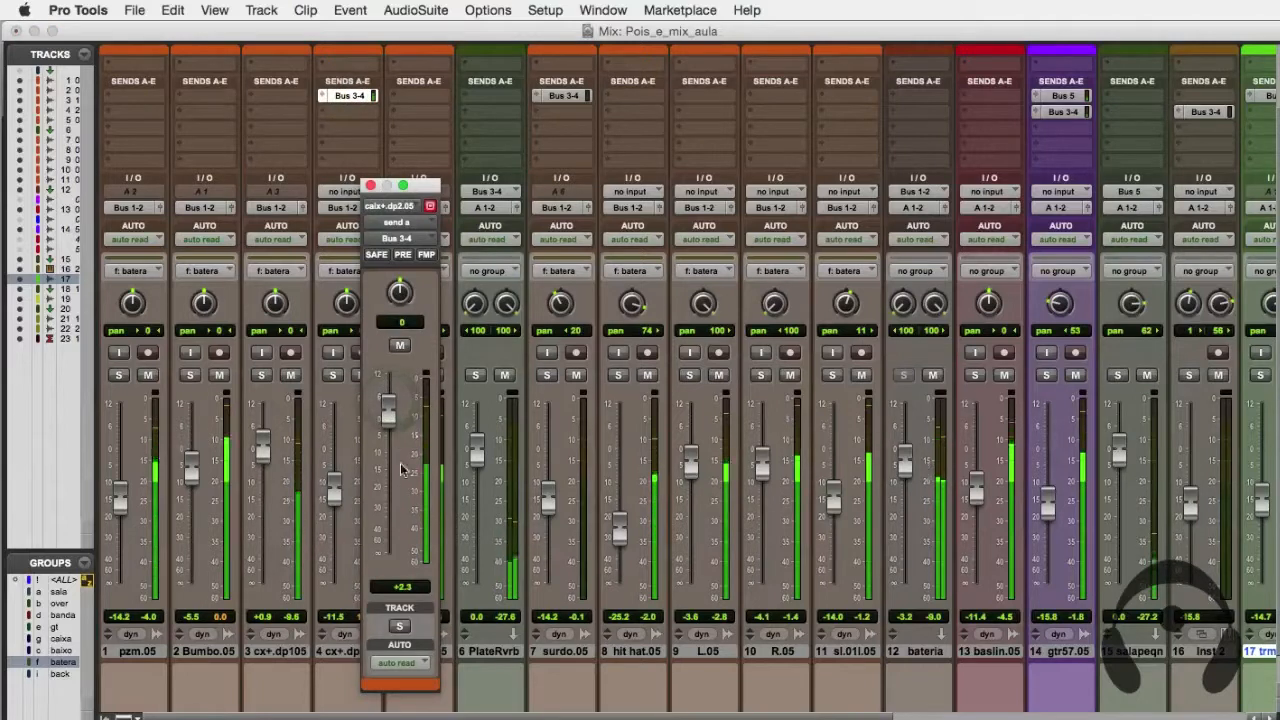
pyautogui.click(371, 186)
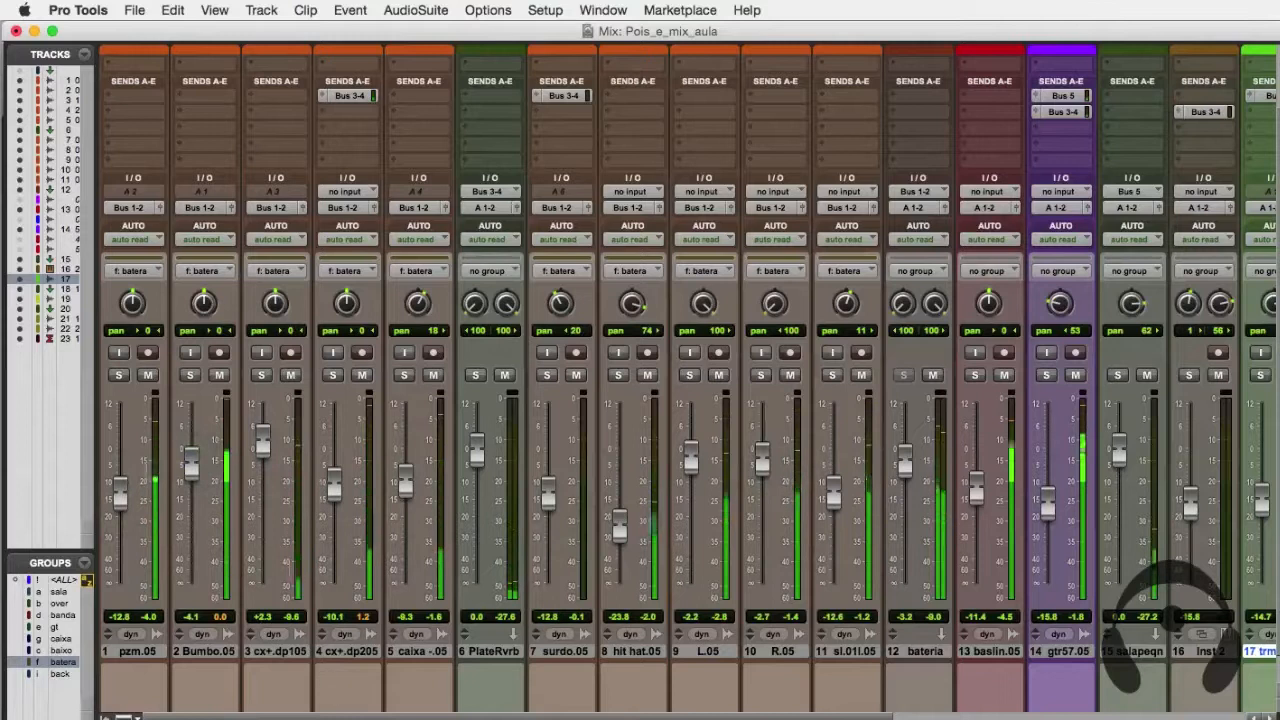
# Lower the batera group faders slightly, deactivate the group, and set L.05 to -2.0 dB and R.05 to -2.1 dB.
pyautogui.hscroll(5, 320, 700)
pyautogui.hscroll(3, 320, 712)
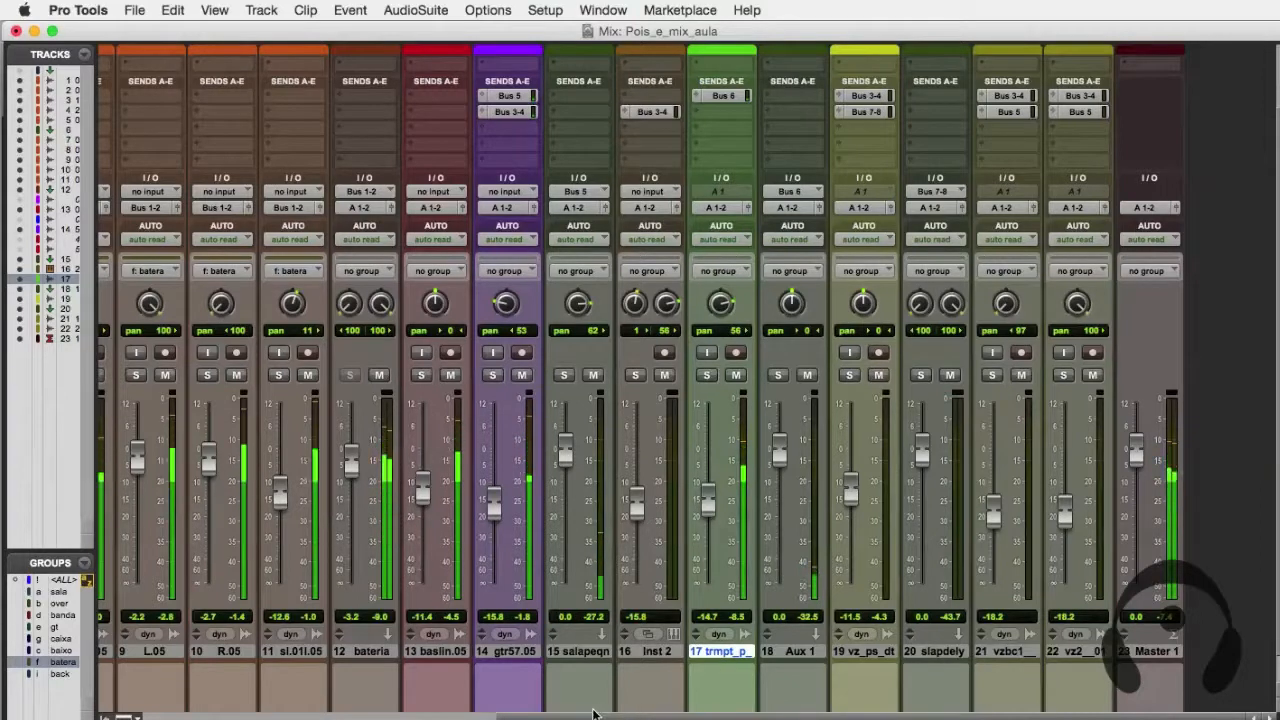
pyautogui.hscroll(-8, 193, 520)
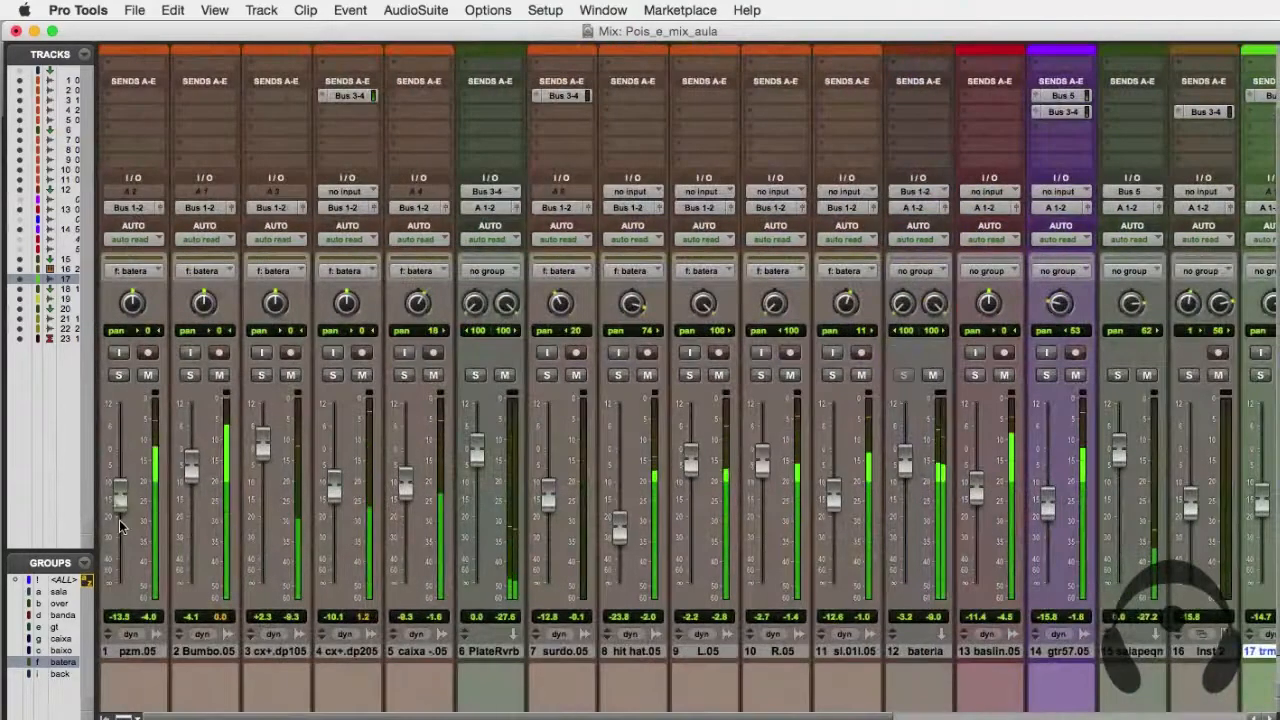
pyautogui.click(62, 663)
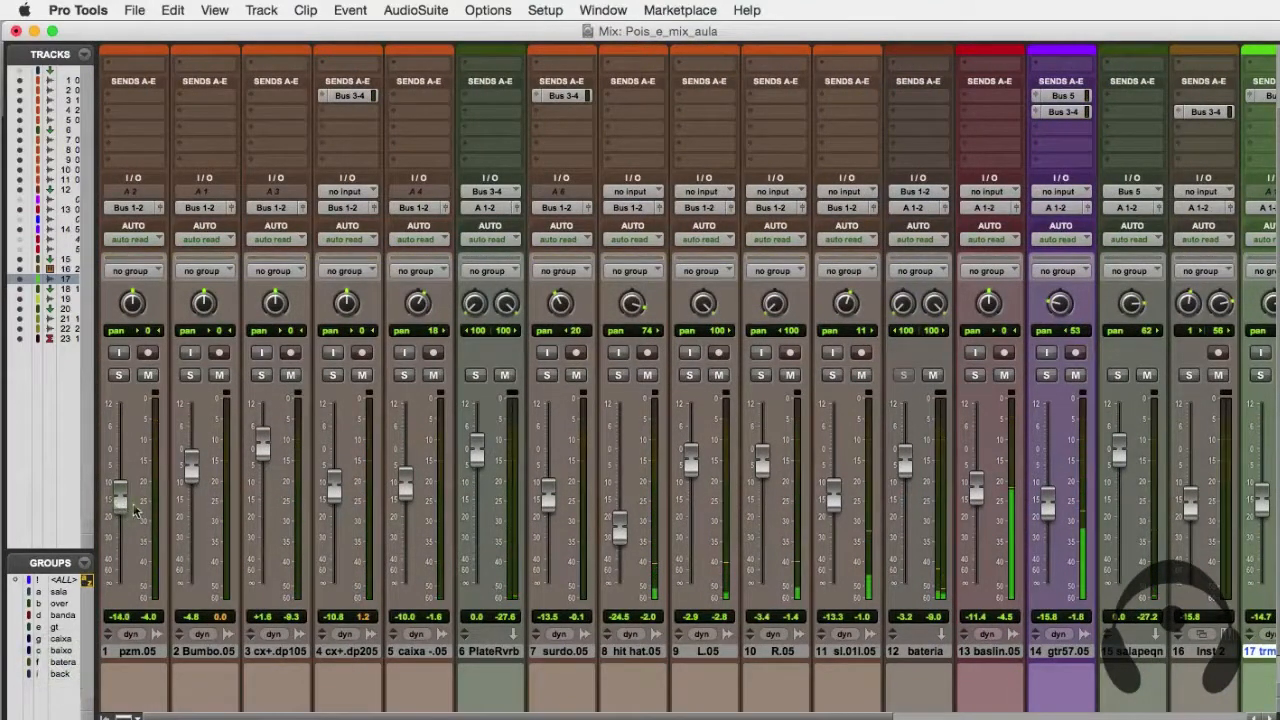
pyautogui.moveTo(195, 467); pyautogui.dragTo(195, 497)
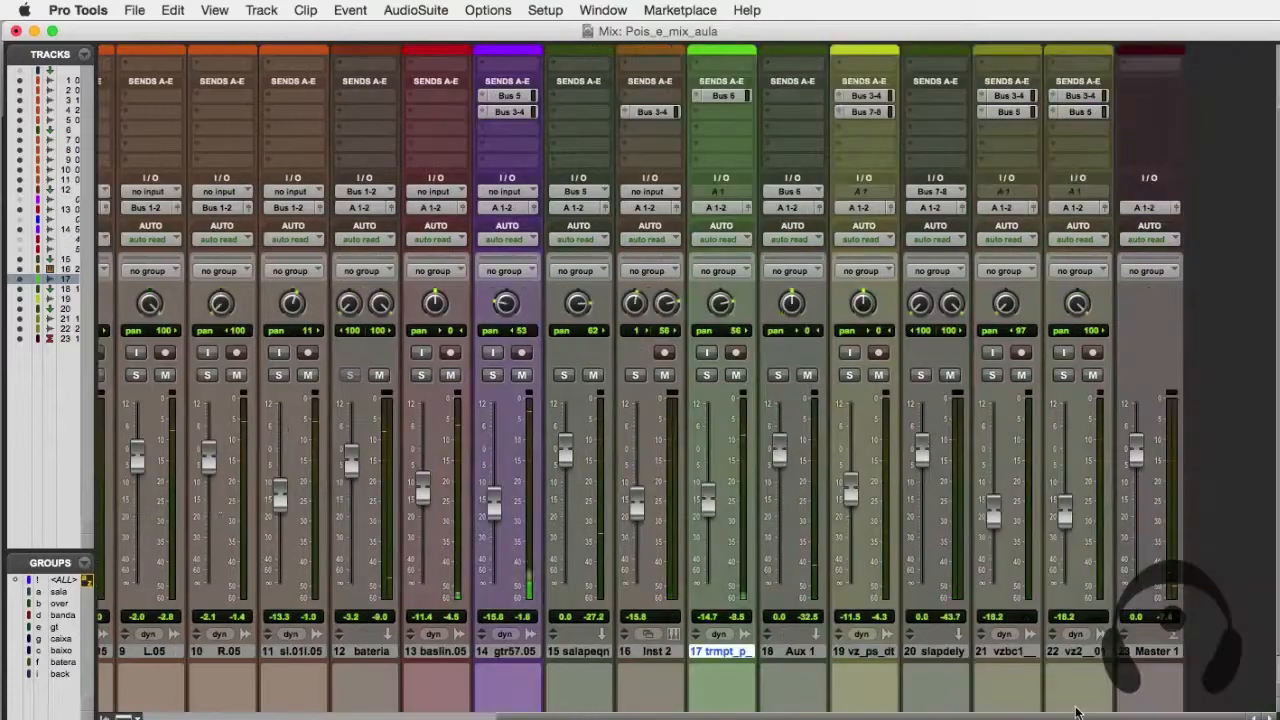
# Examine the vocal and trumpet clips in the Edit window and the automation modes available on the lead vocal track.
pyautogui.press('super+equal')
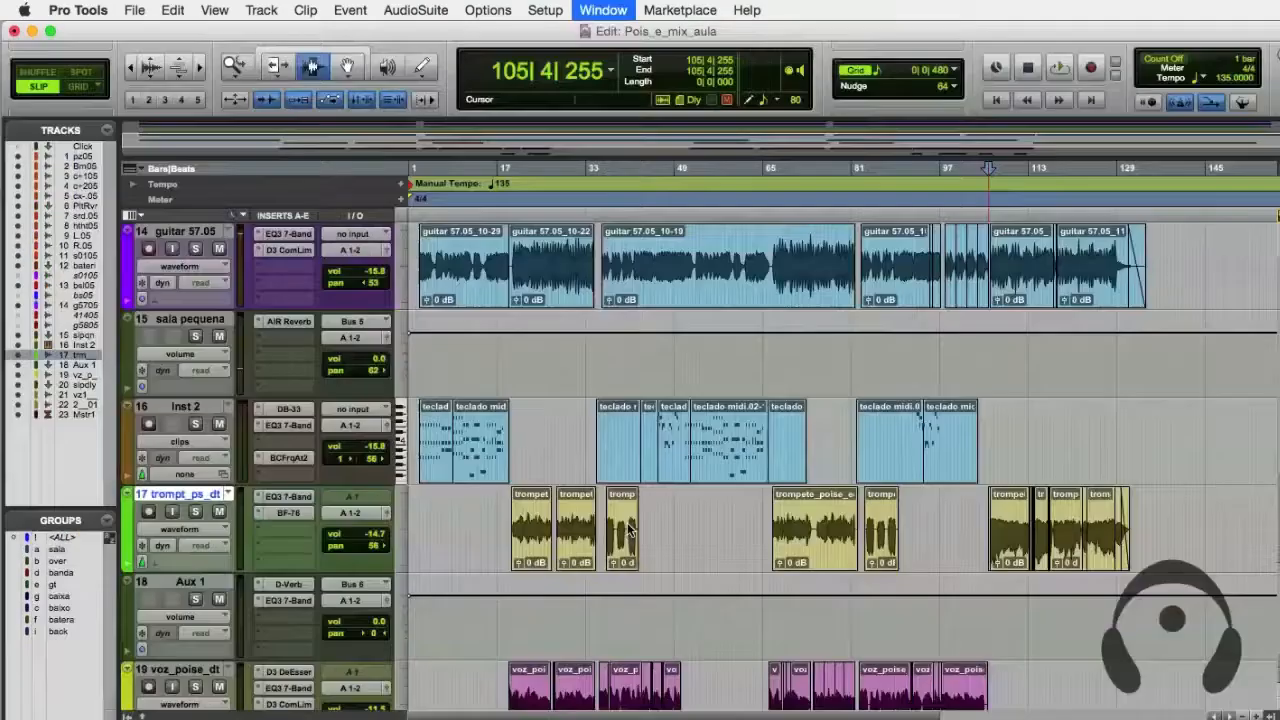
pyautogui.scroll(-6, 629, 527)
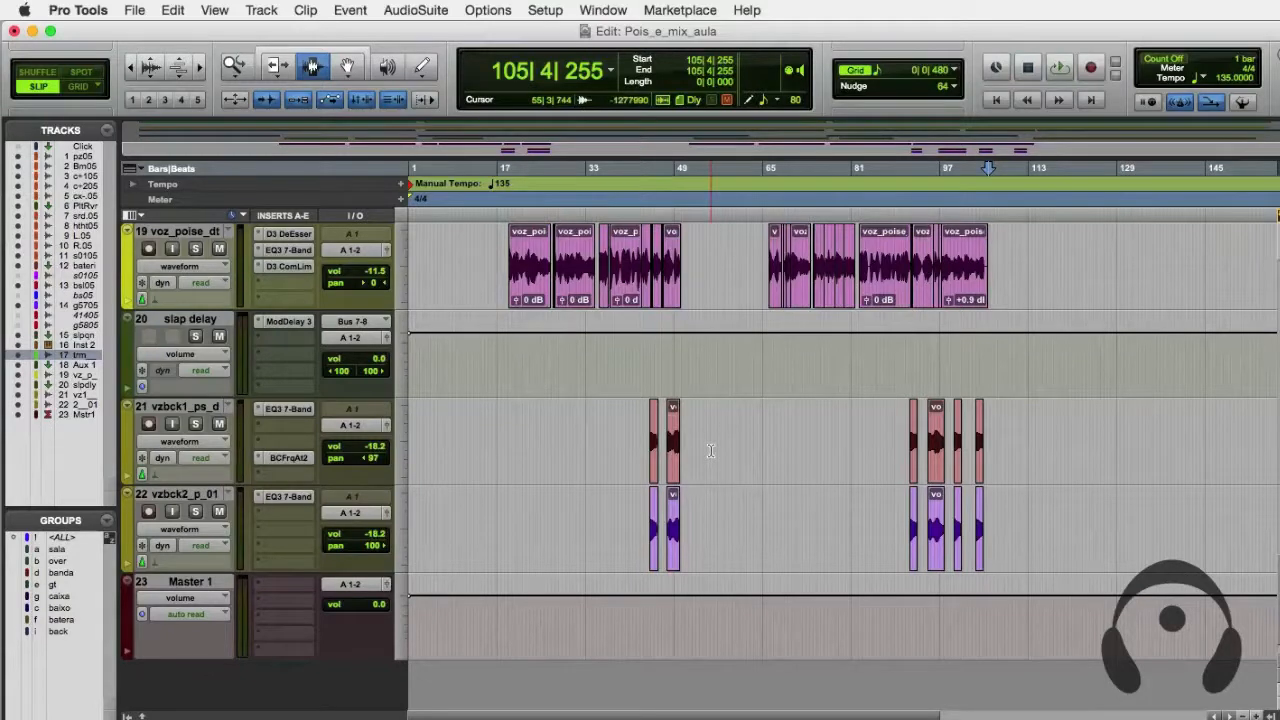
pyautogui.press('super+equal')
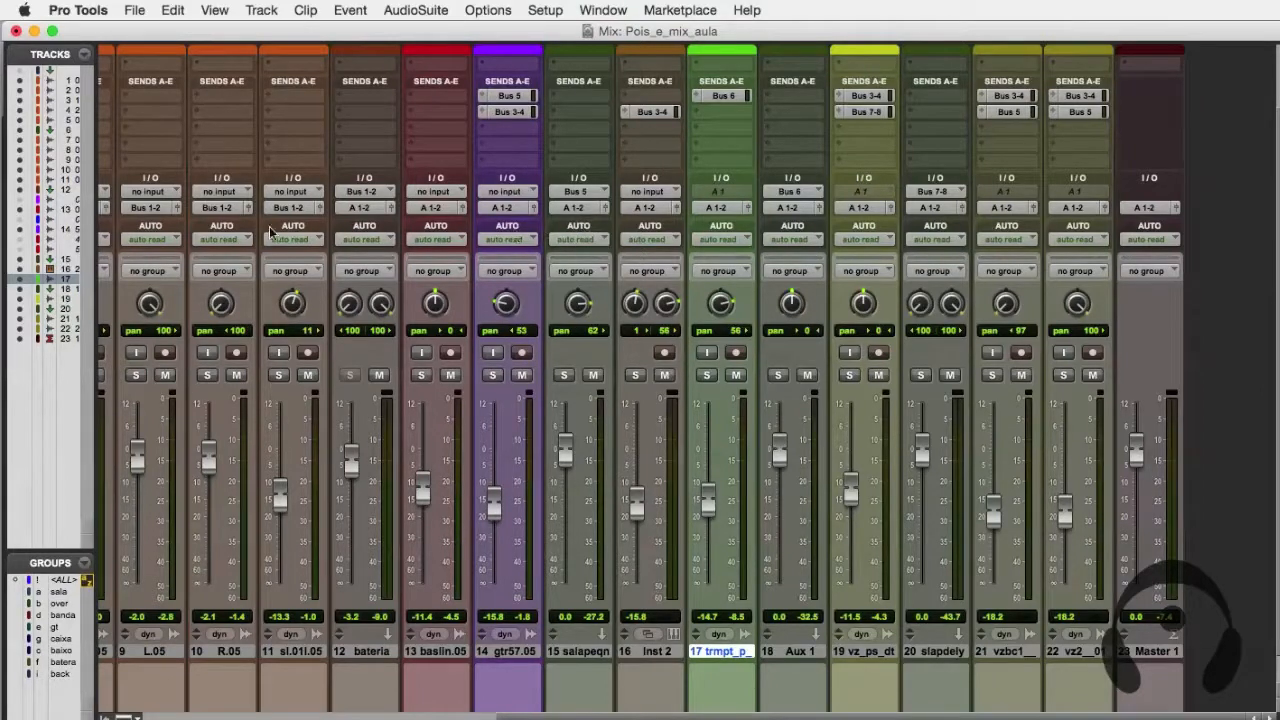
pyautogui.moveTo(530, 715)
pyautogui.mouseDown()
pyautogui.moveTo(206, 708)
pyautogui.moveTo(518, 710)
pyautogui.mouseUp()
pyautogui.click(886, 239)
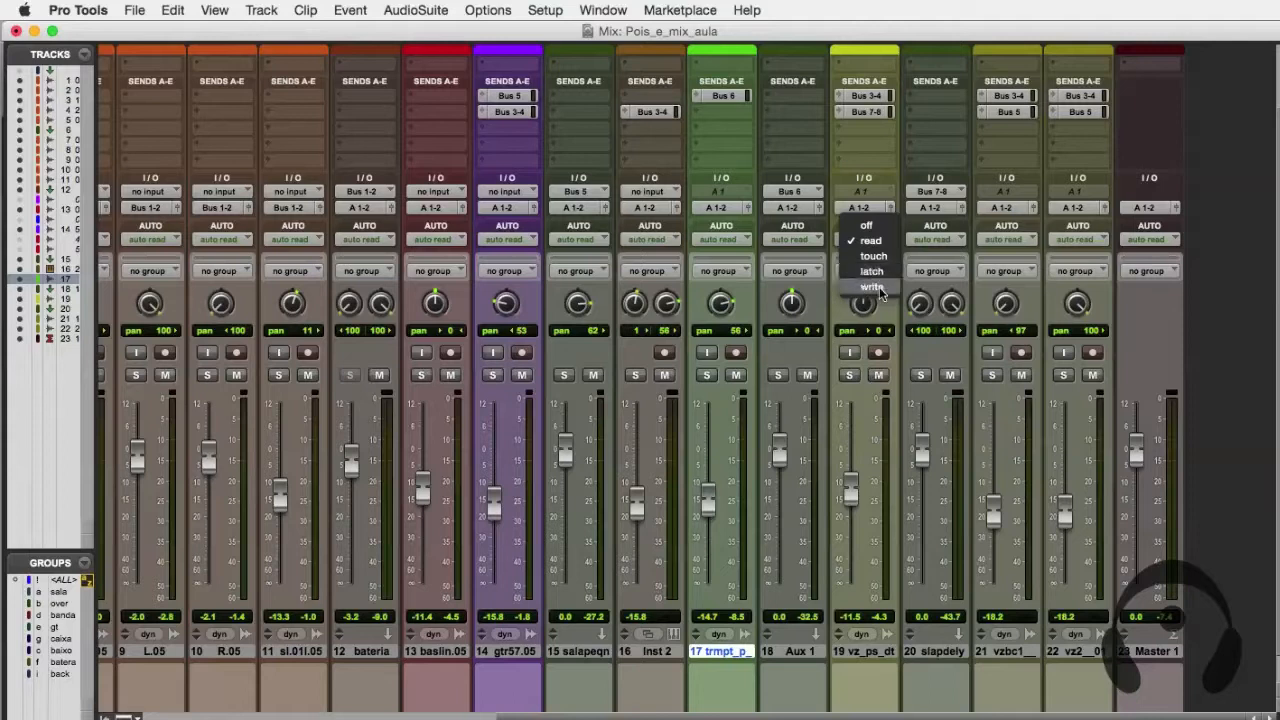
pyautogui.click(777, 717)
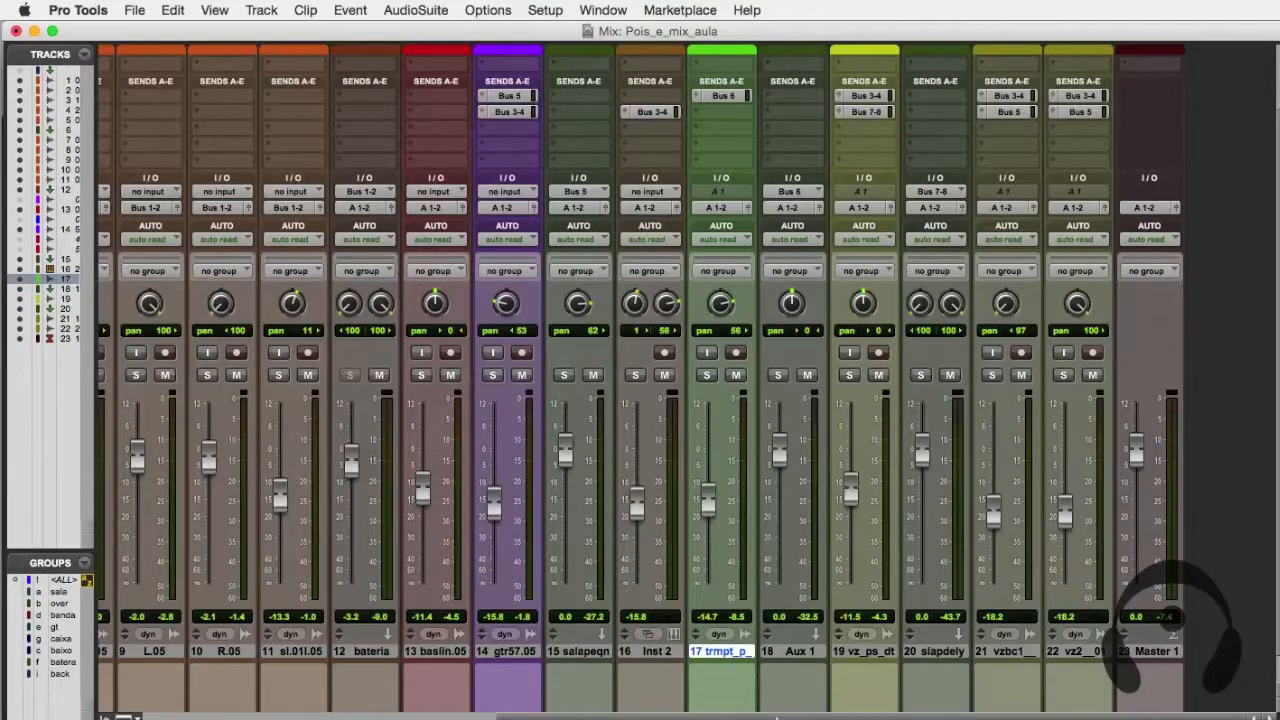
pyautogui.press('super+equal')
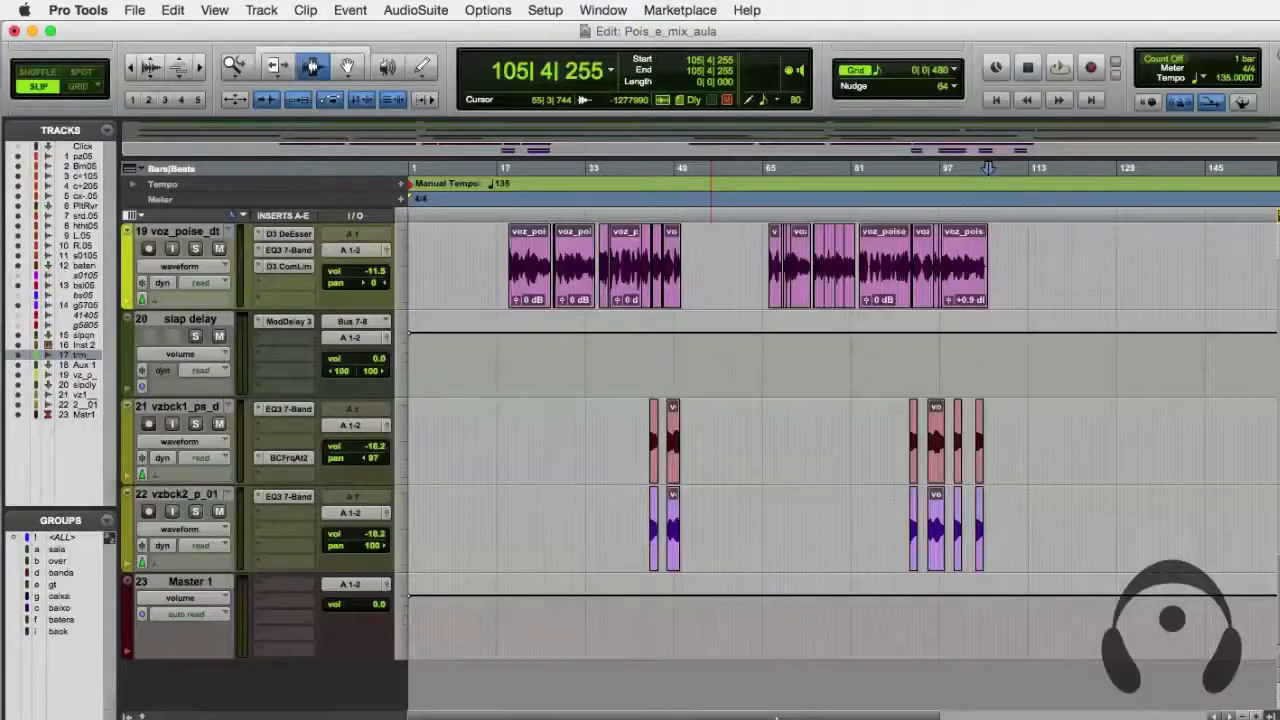
pyautogui.scroll(2, 830, 540)
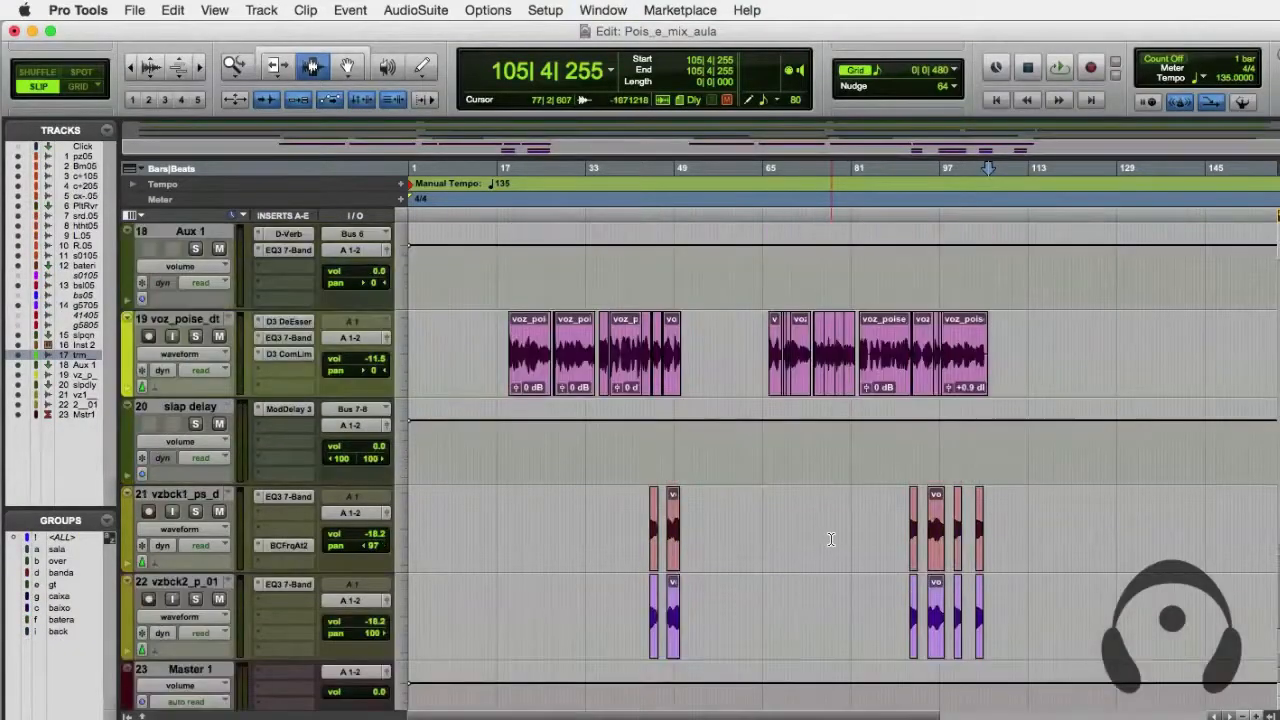
pyautogui.scroll(2, 830, 525)
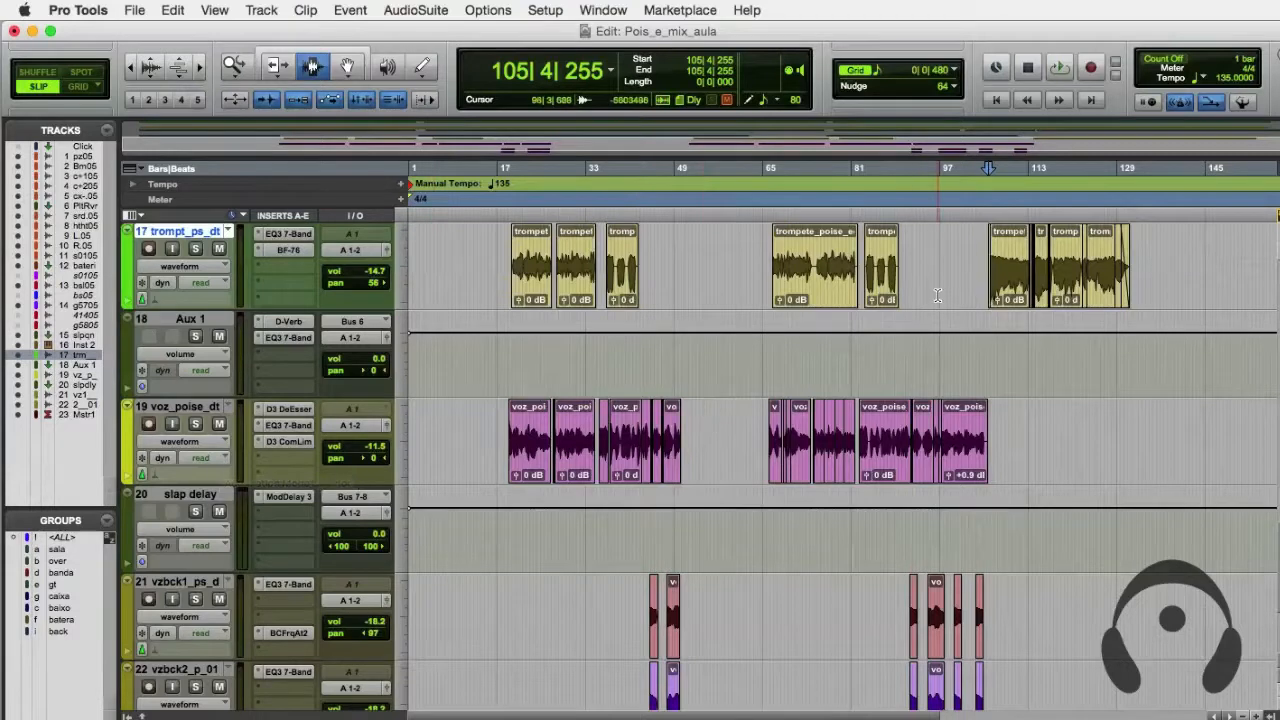
pyautogui.scroll(2, 980, 270)
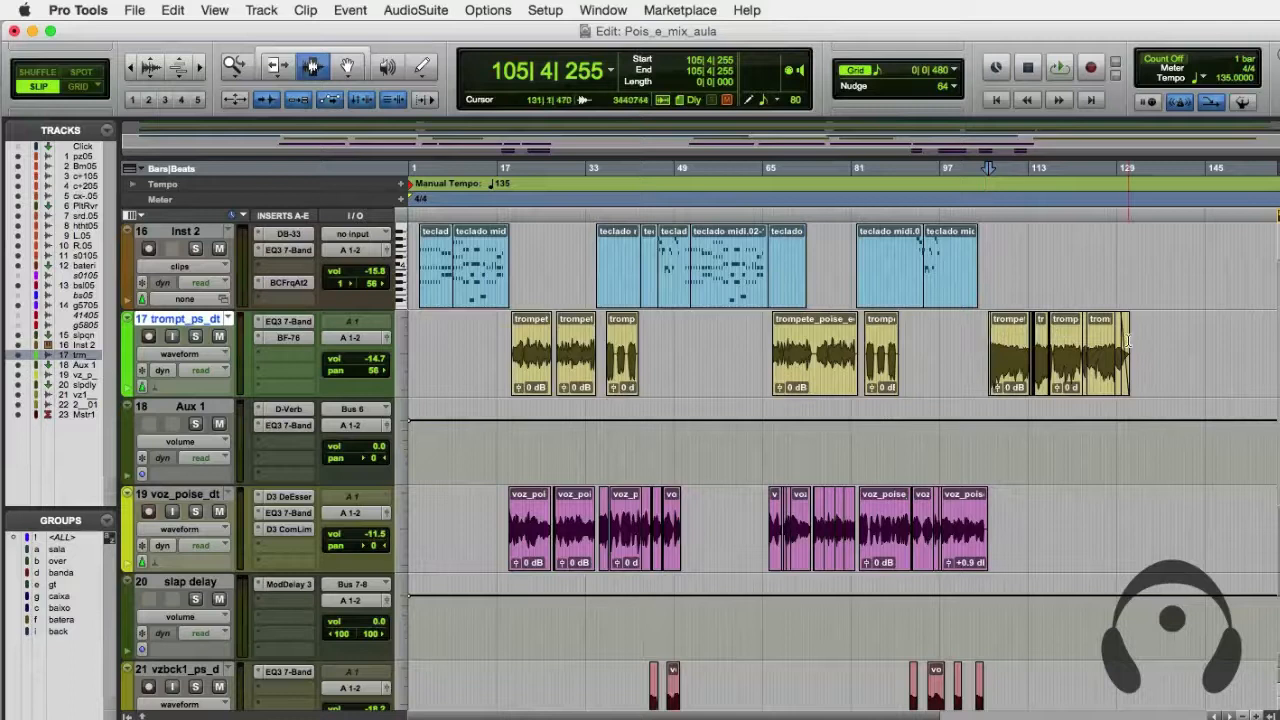
# Play the song from the first trumpet clip near bar 19 and lower the trumpet track to -18.9 dB in the Mix window.
pyautogui.click(771, 333)
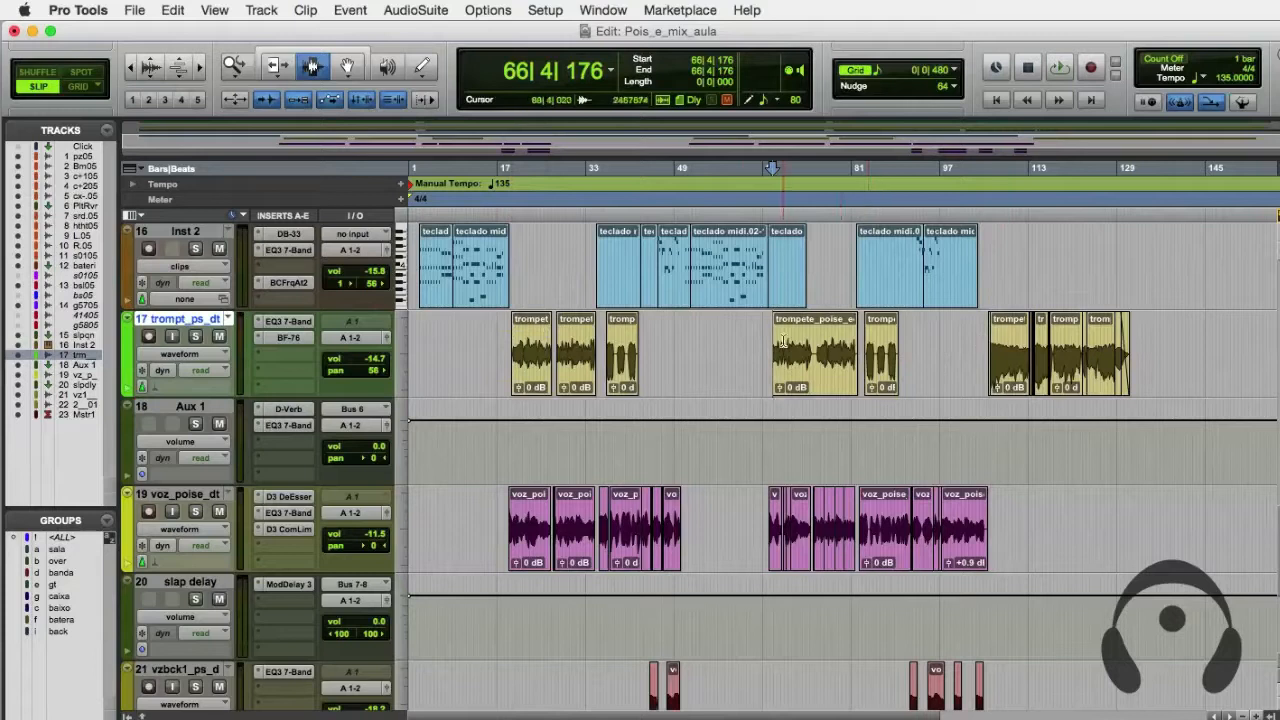
pyautogui.click(510, 335)
pyautogui.press('space')
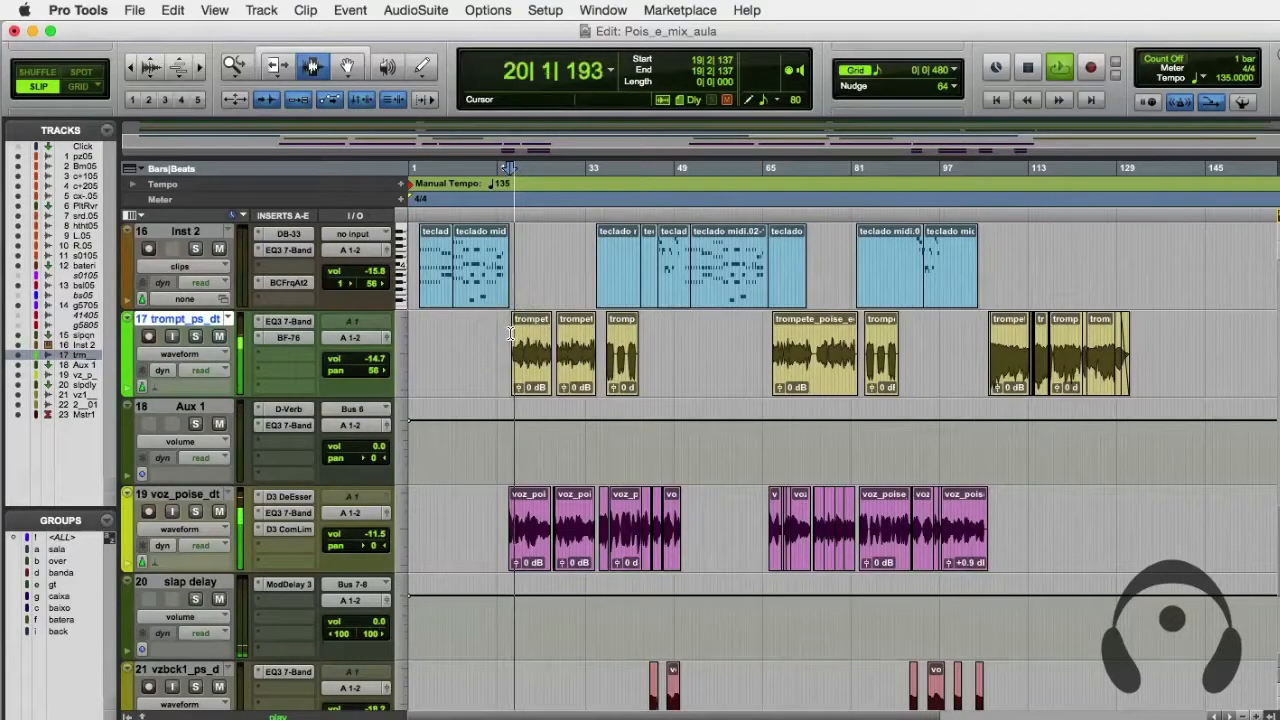
pyautogui.press('super+equal')
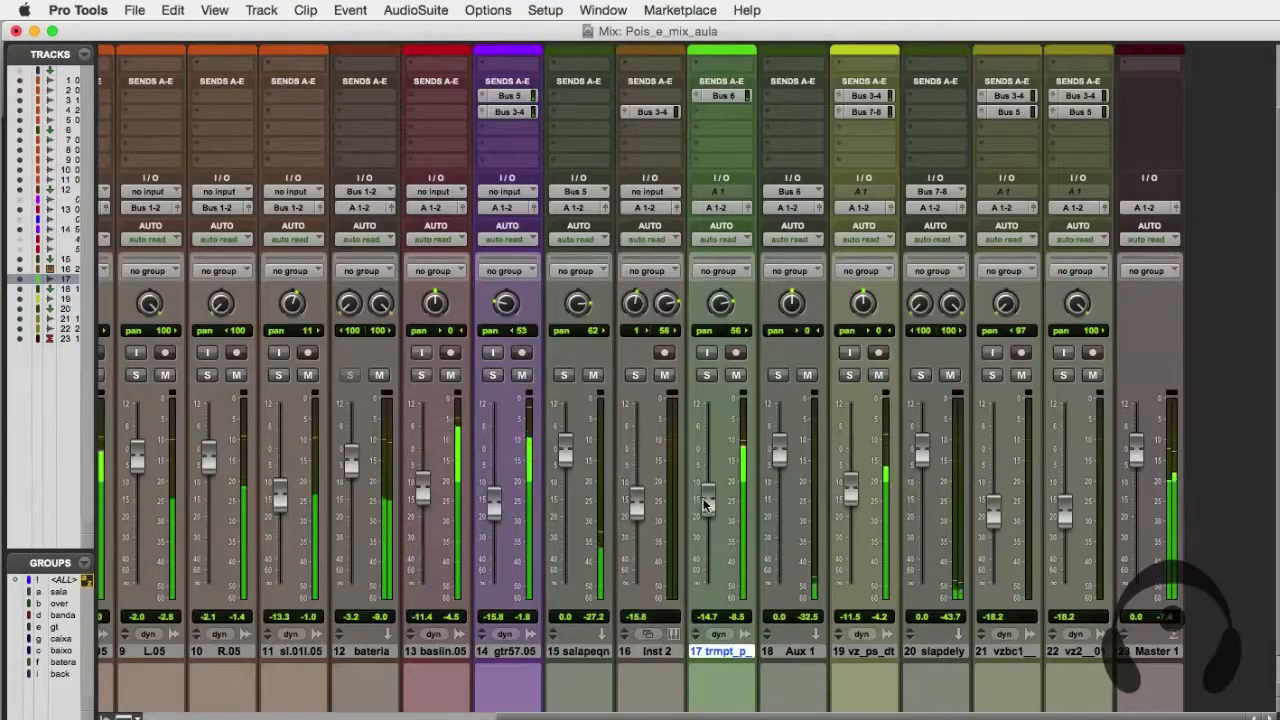
pyautogui.moveTo(703, 500); pyautogui.dragTo(711, 650)
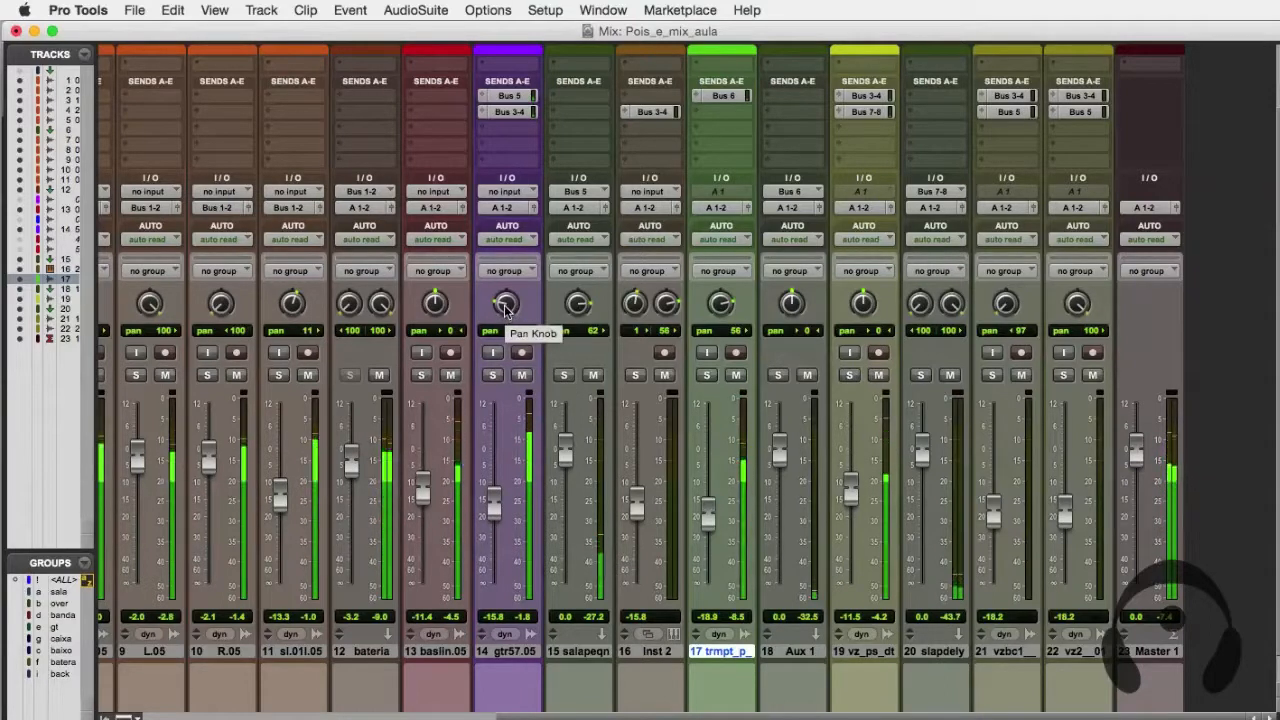
# Return to the Edit window and audition the last trumpet section from bar 105.
pyautogui.press('super+equal')
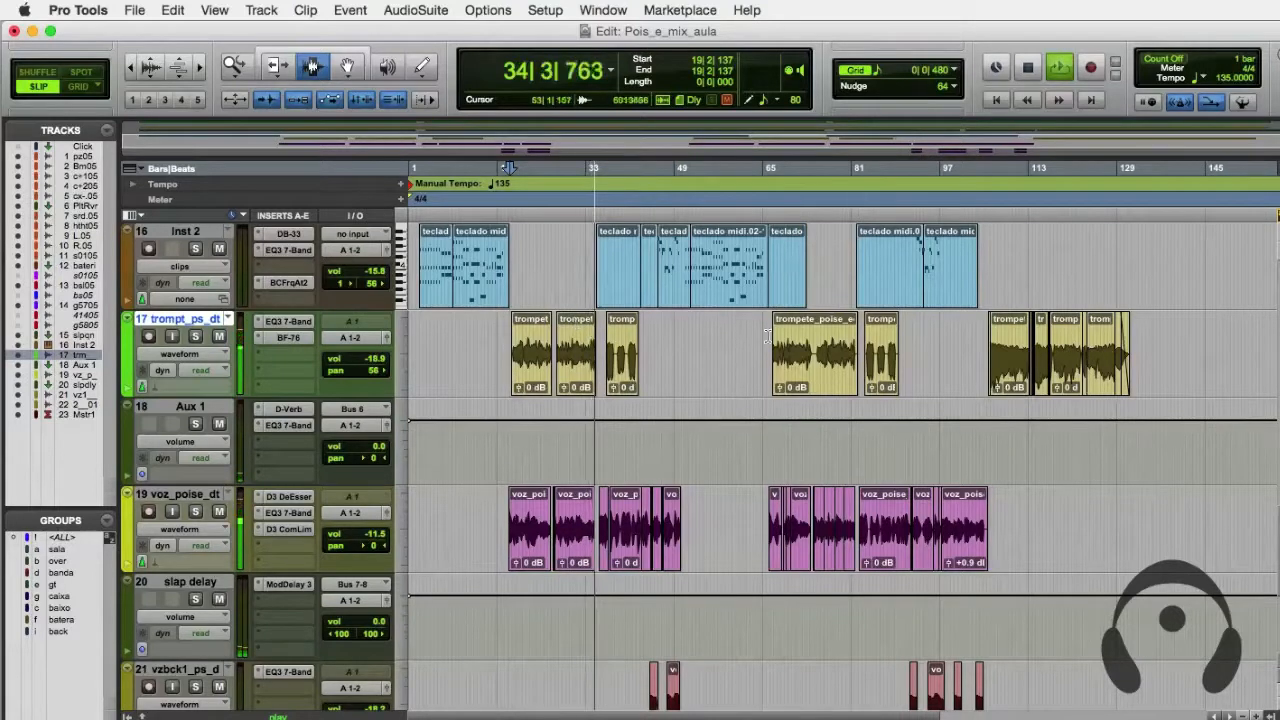
pyautogui.press('space')
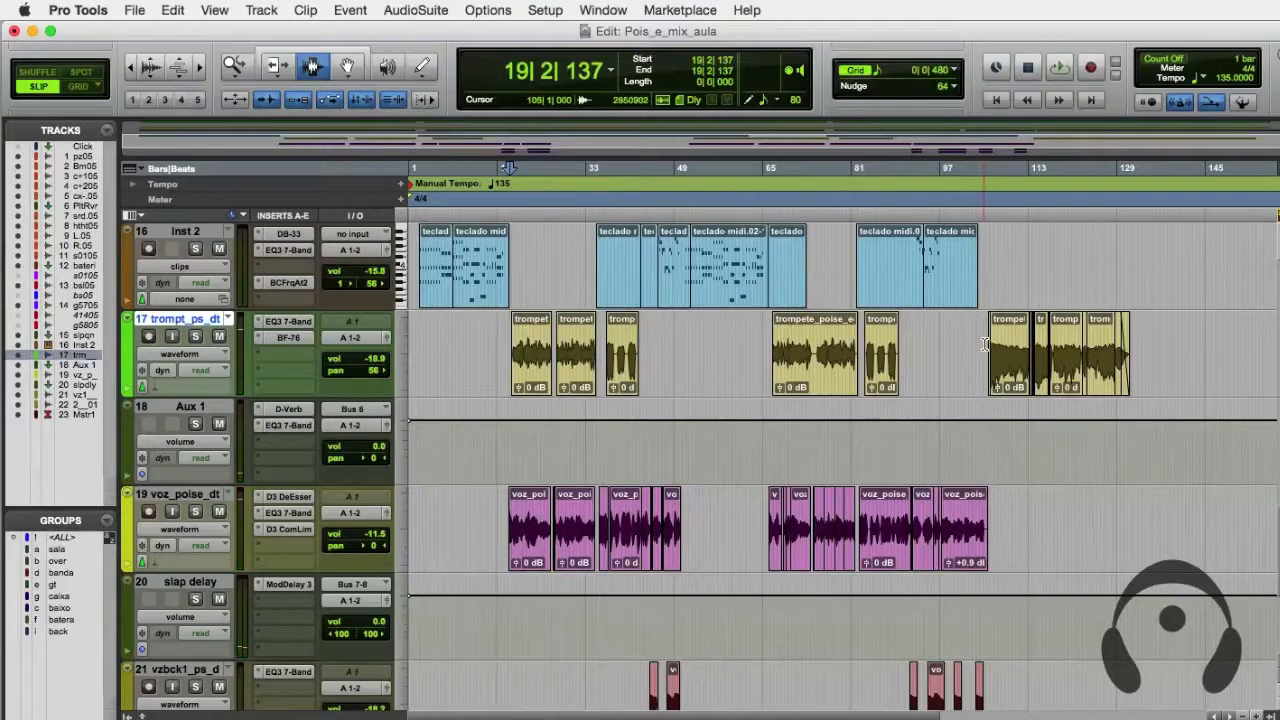
pyautogui.click(988, 343)
pyautogui.press('space')
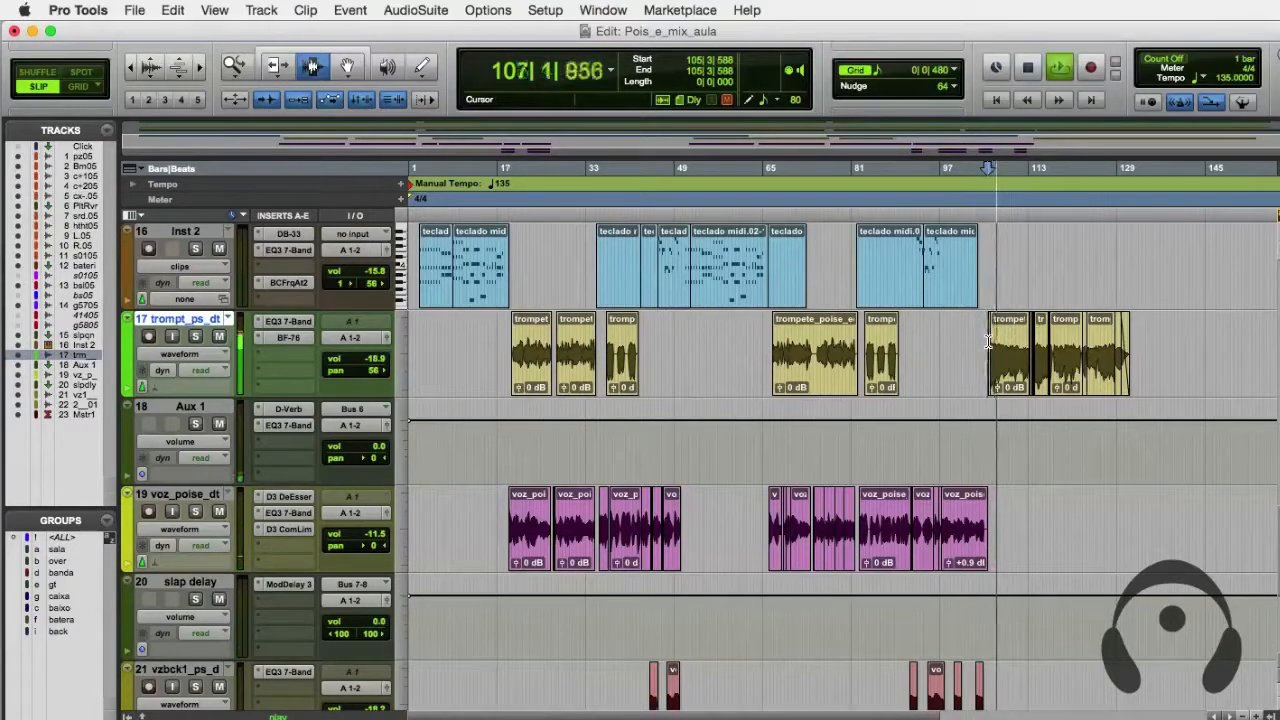
pyautogui.press('space')
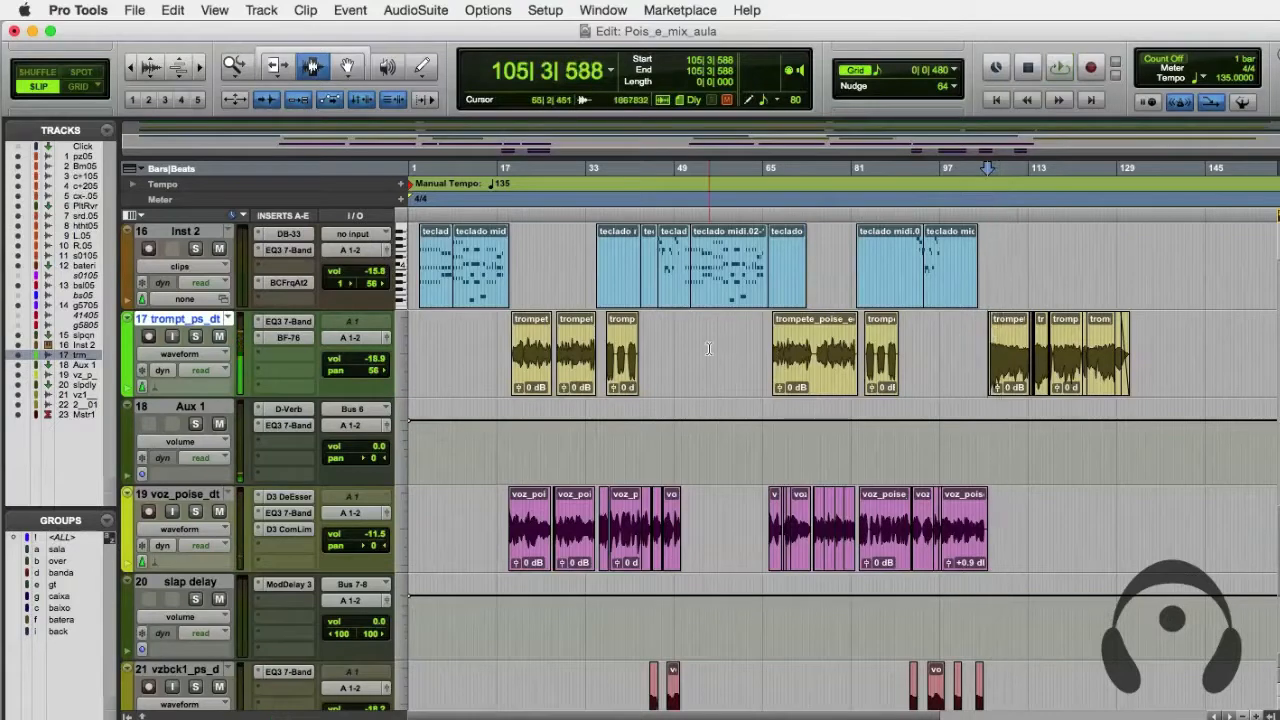
# Switch the trumpet track's view from waveform to volume automation.
pyautogui.click(225, 356)
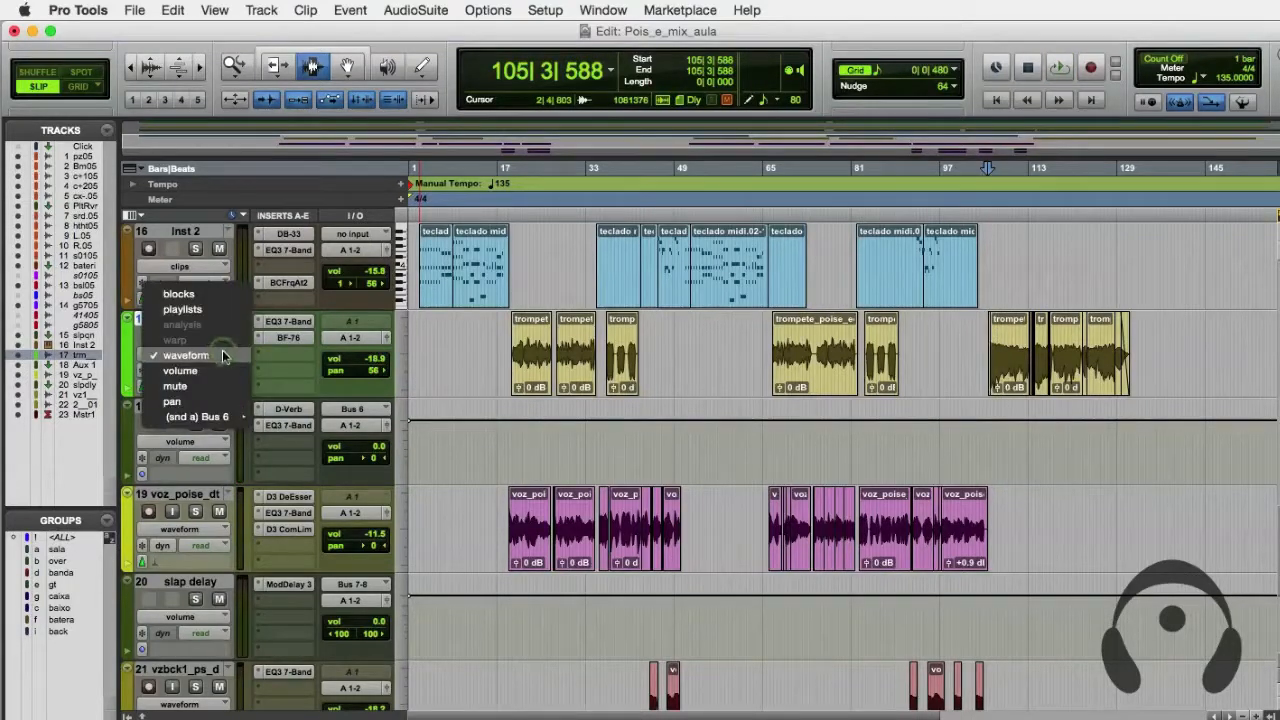
pyautogui.click(467, 358)
pyautogui.click(225, 356)
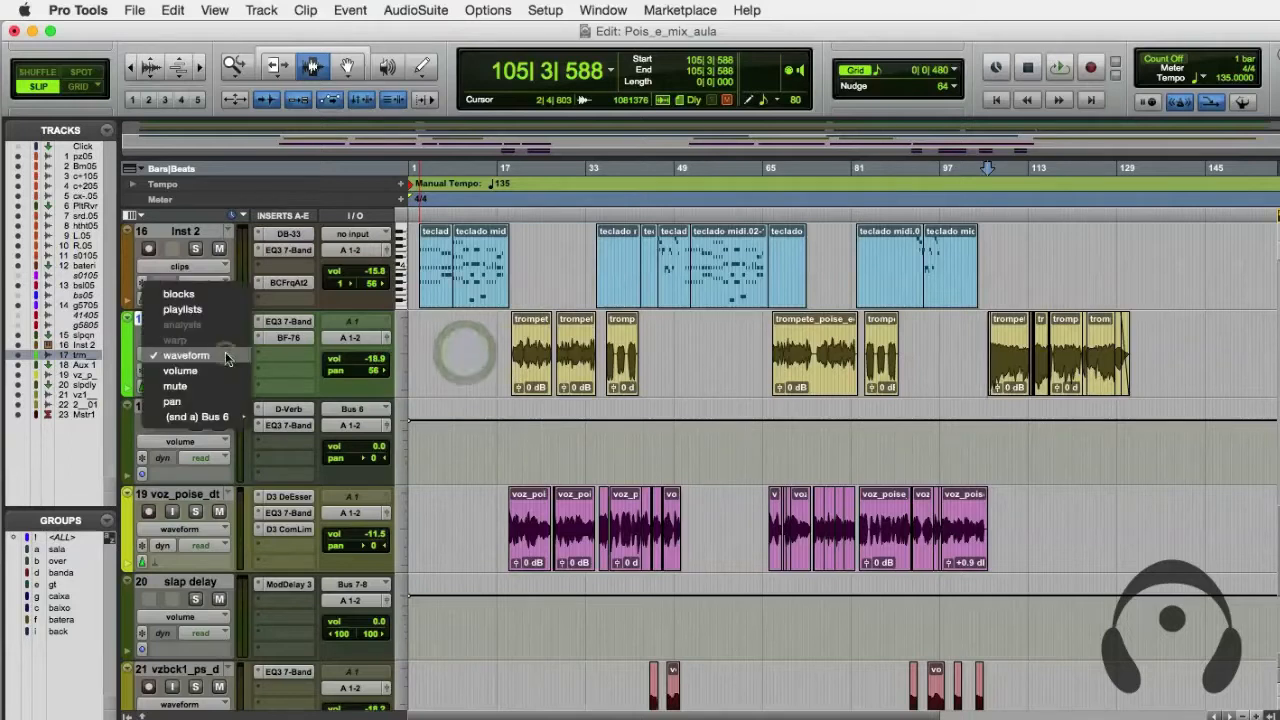
pyautogui.click(220, 372)
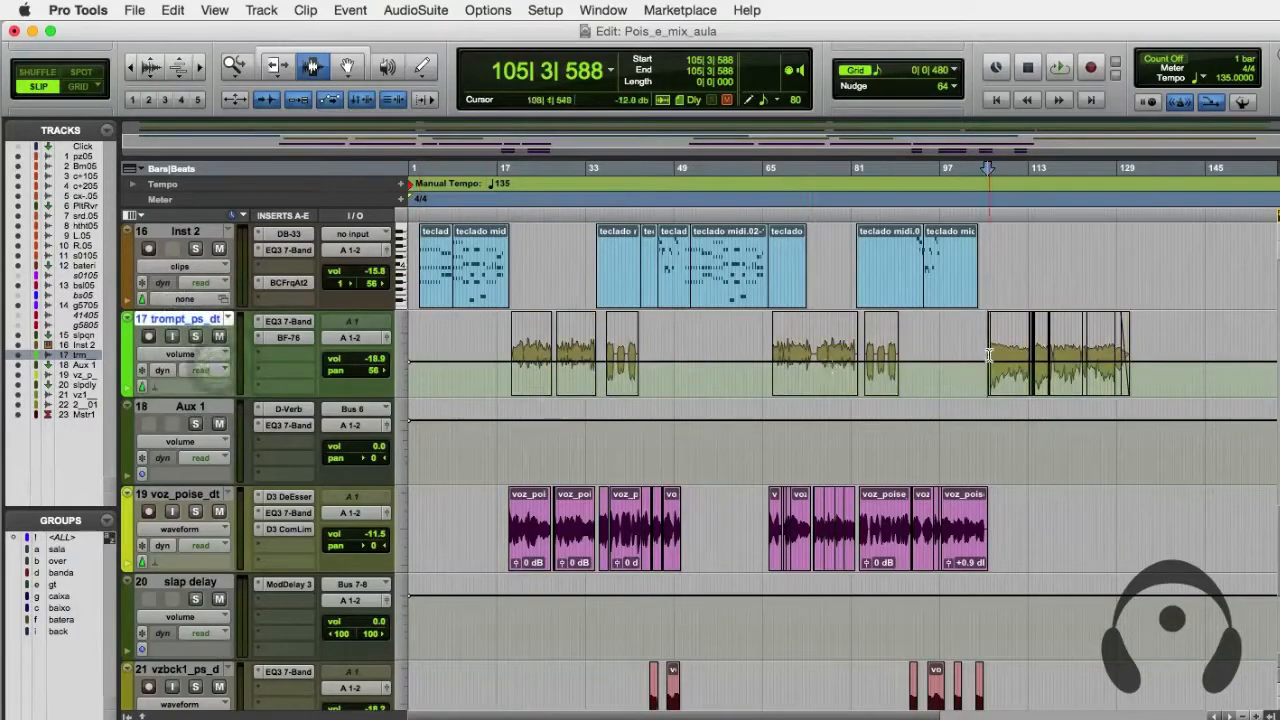
# Select the final trumpet section from about bar 104 to bar 132 and raise its volume automation to -12.1 dB.
pyautogui.moveTo(982, 348); pyautogui.dragTo(1130, 362)
pyautogui.moveTo(1133, 363); pyautogui.dragTo(1136, 364)
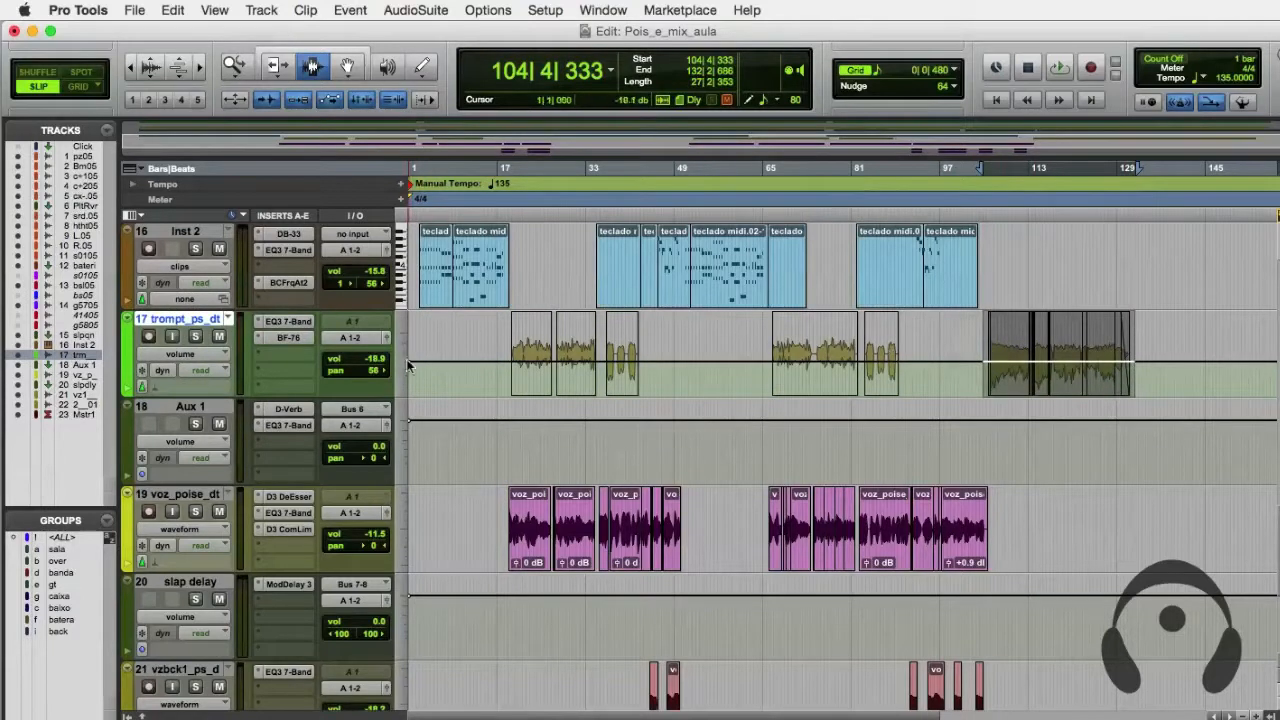
pyautogui.press('t')
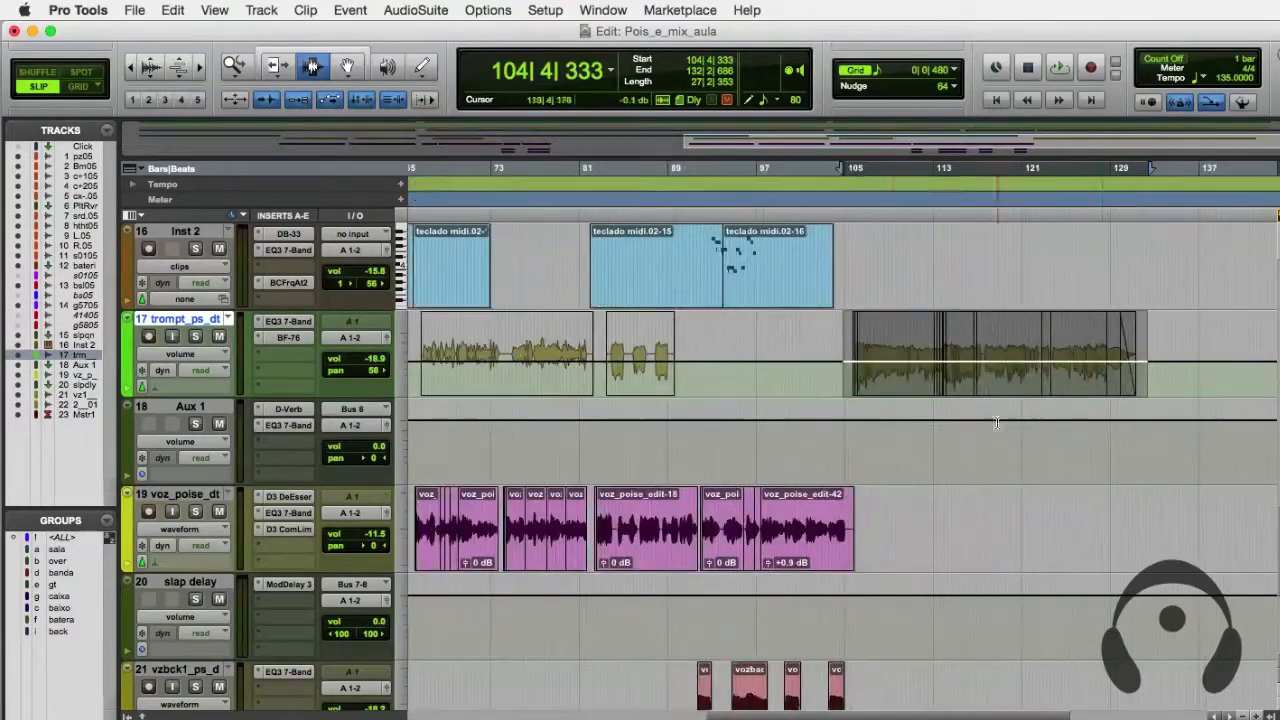
pyautogui.click(312, 58)
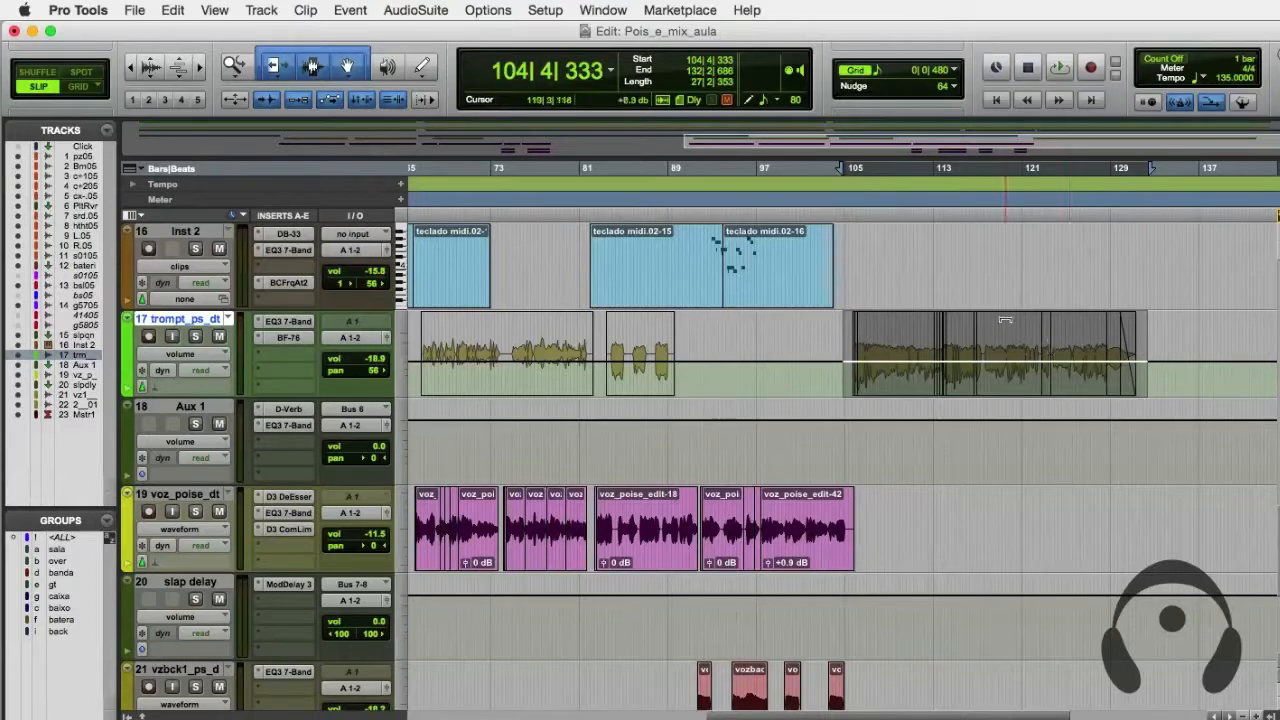
pyautogui.moveTo(1005, 319); pyautogui.dragTo(1008, 316)
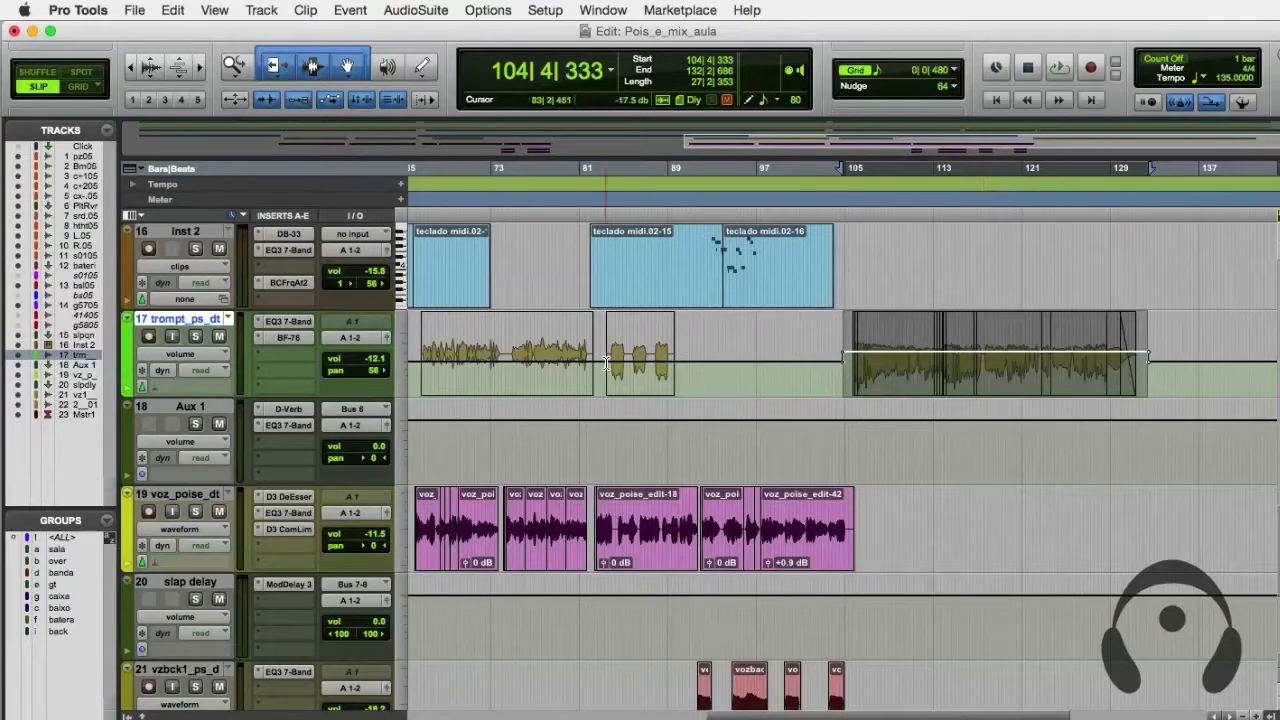
# Play the song from bar 103 to check the trumpet's volume automation and return to the Mix window.
pyautogui.click(830, 349)
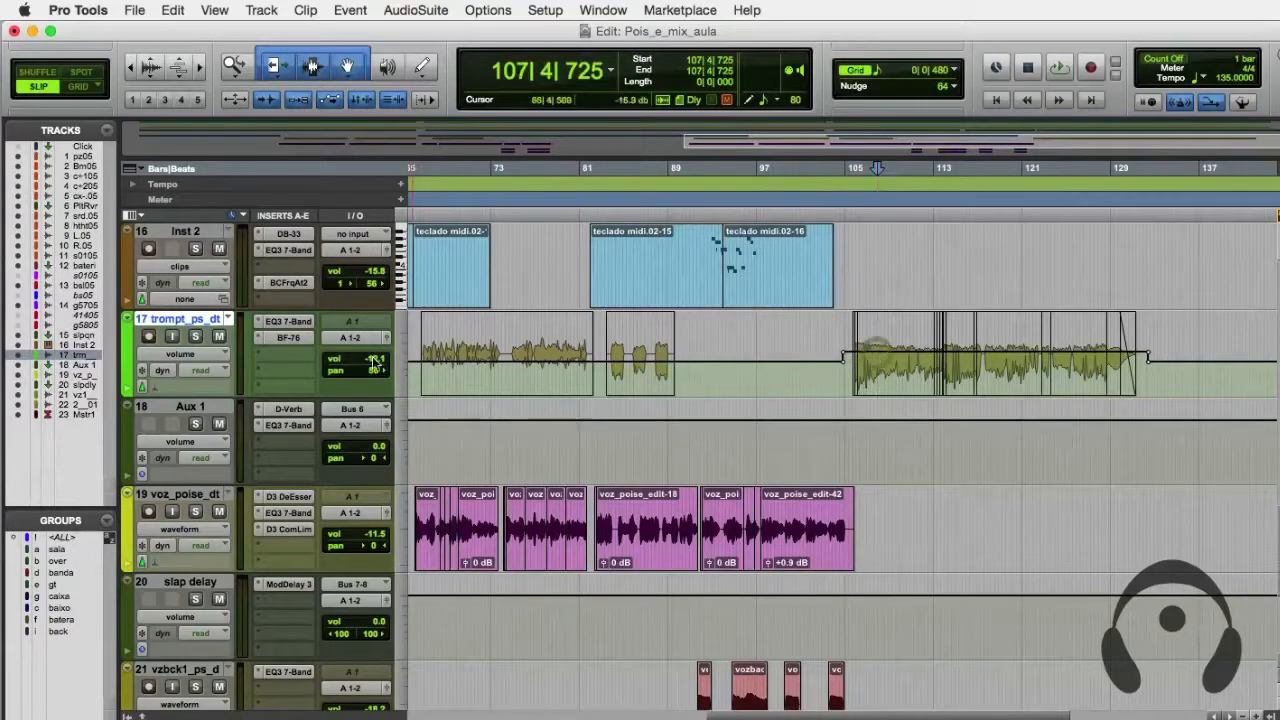
pyautogui.click(829, 360)
pyautogui.press('space')
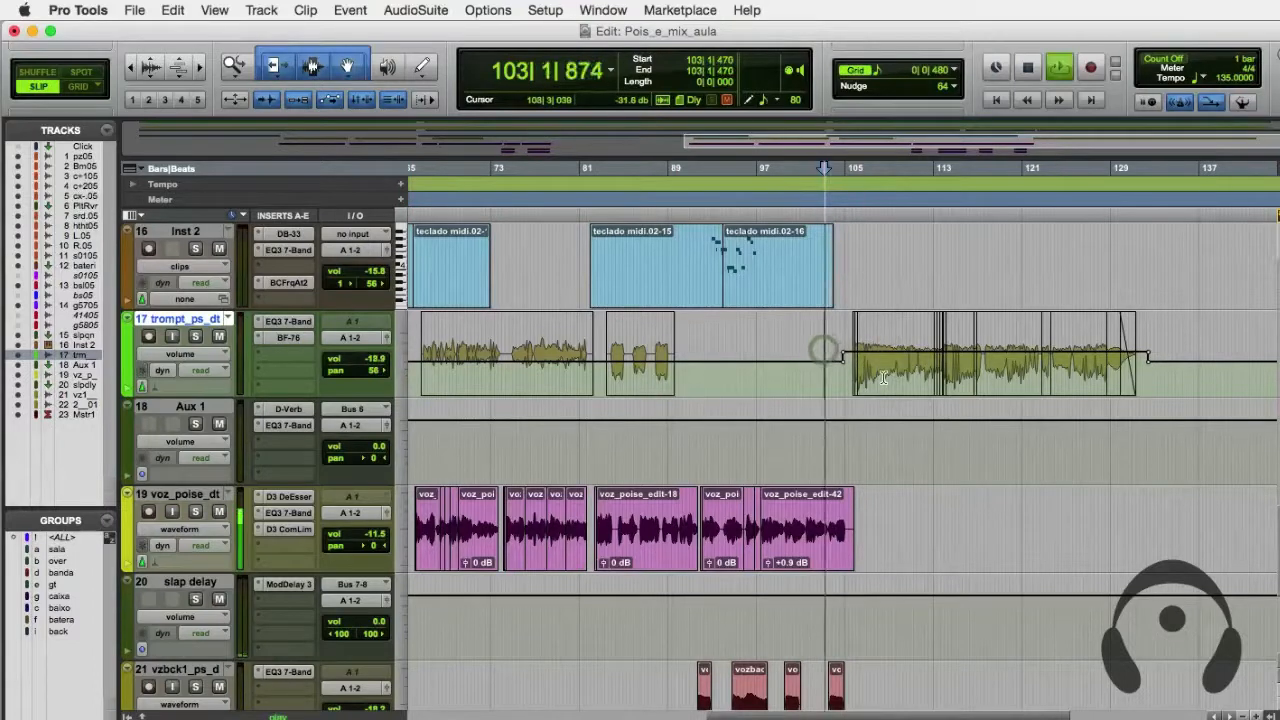
pyautogui.press('super+equal')
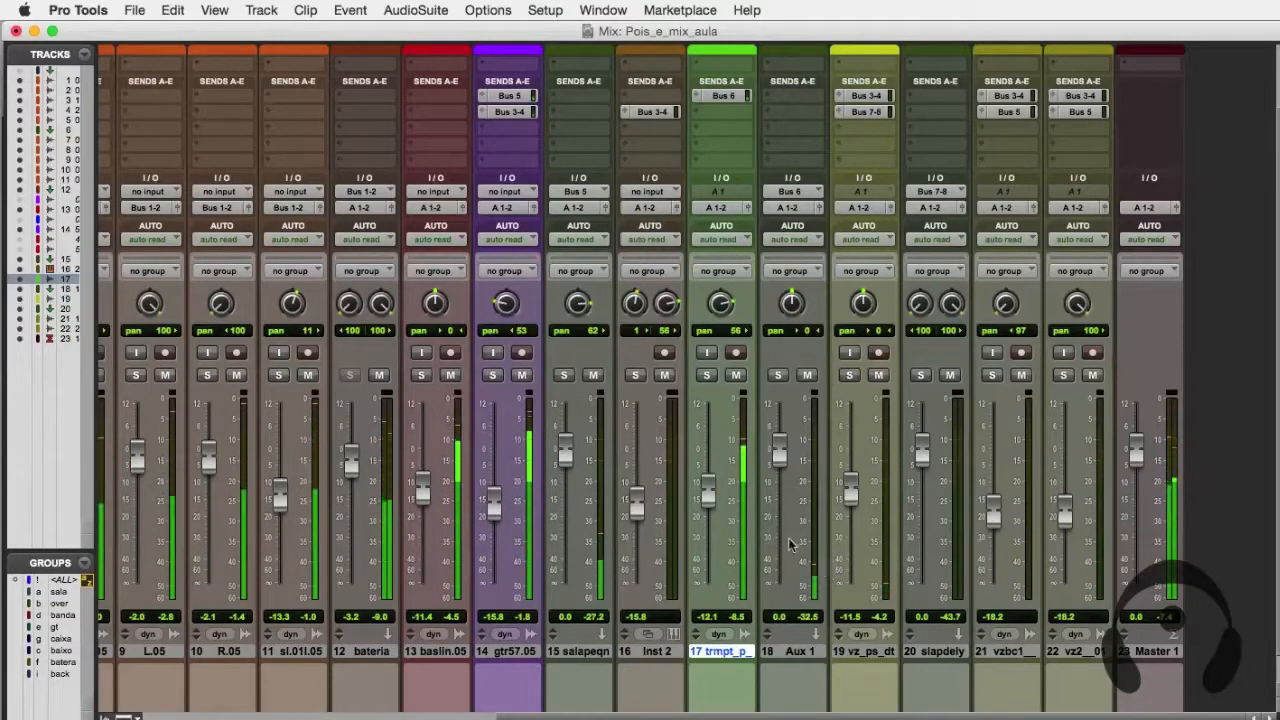
# In the Edit window, show the trumpet's pan automation and set the final section, about bars 105 to 132, to 14 right.
pyautogui.press('super+equal')
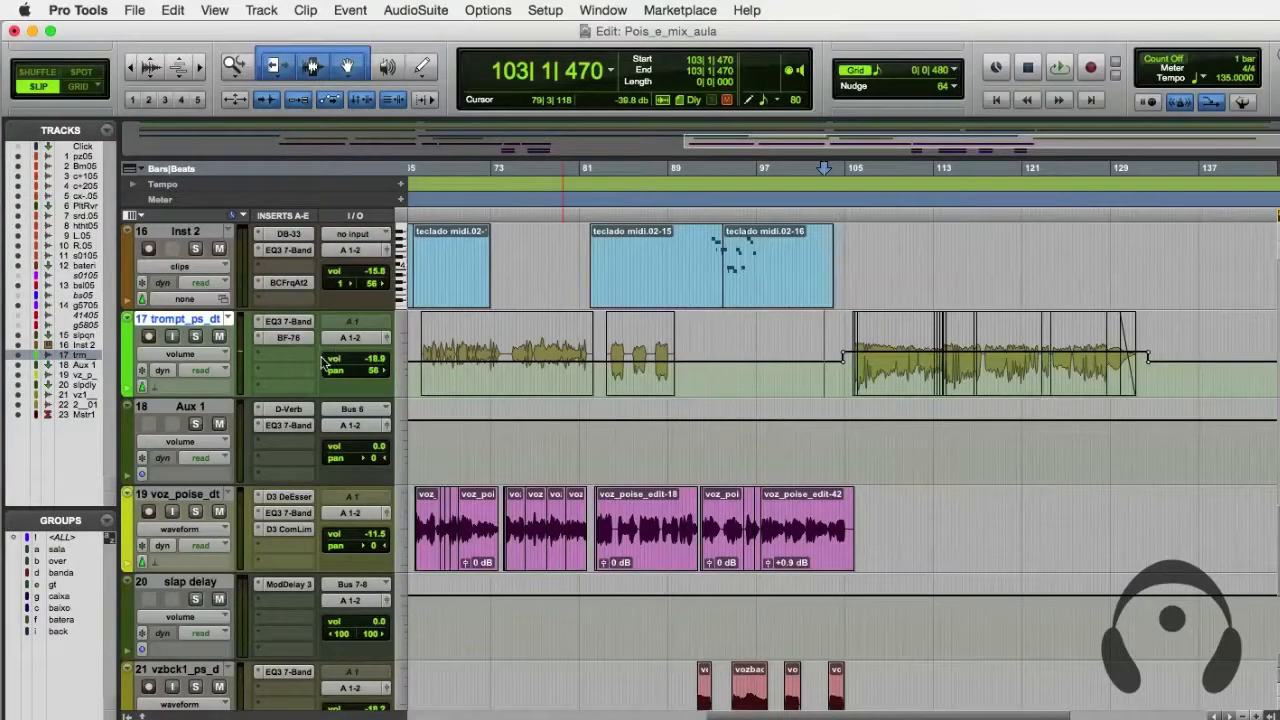
pyautogui.click(204, 355)
pyautogui.click(222, 383)
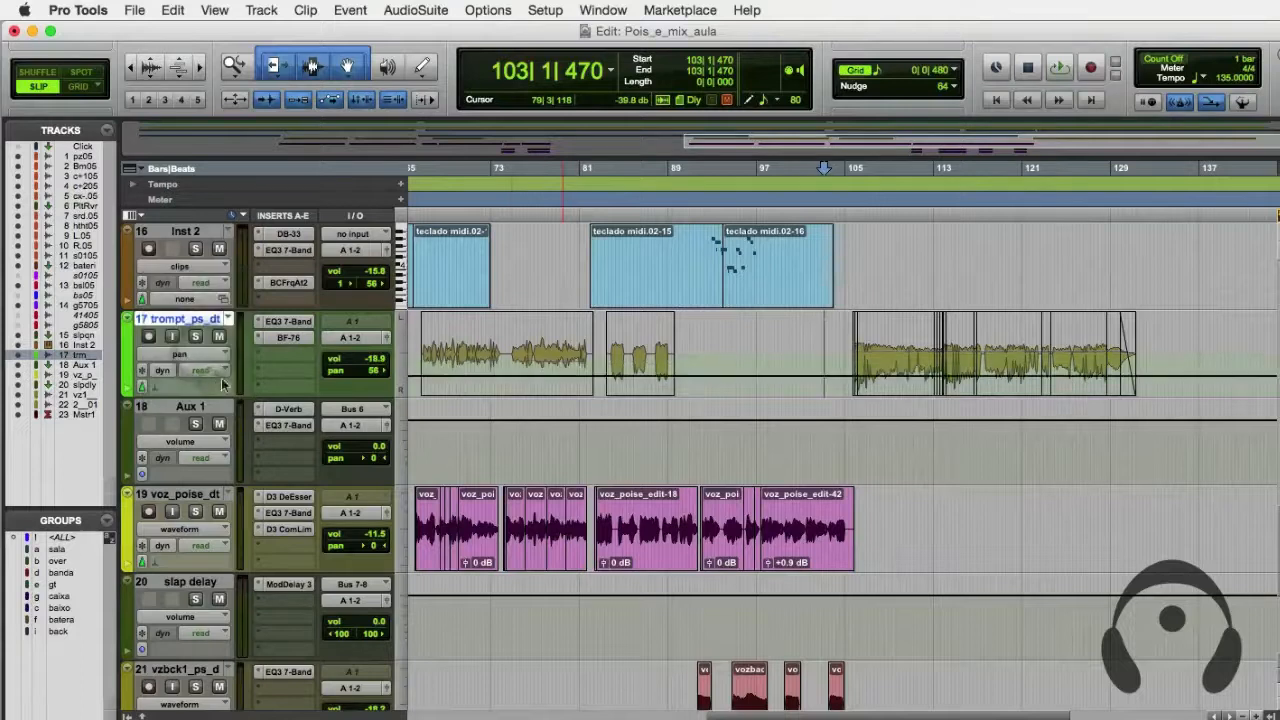
pyautogui.moveTo(848, 357); pyautogui.dragTo(1152, 370)
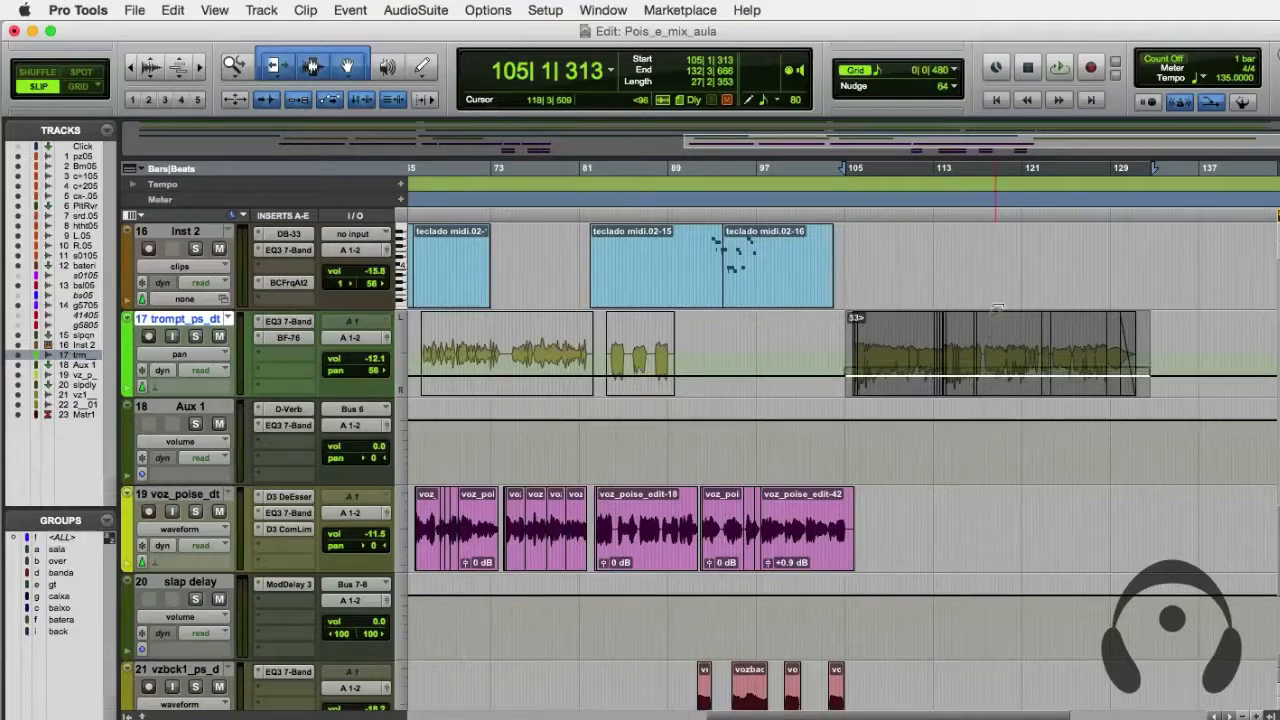
pyautogui.moveTo(998, 307); pyautogui.dragTo(1001, 291)
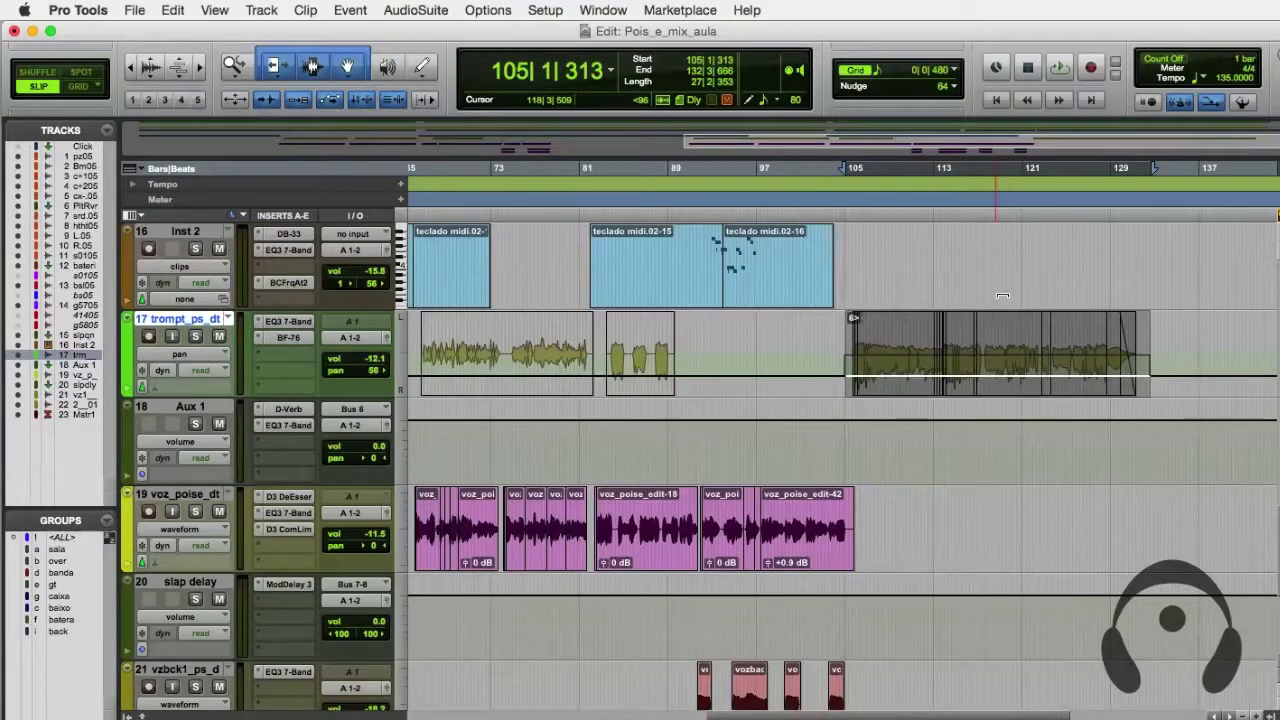
pyautogui.moveTo(1003, 296); pyautogui.dragTo(998, 324)
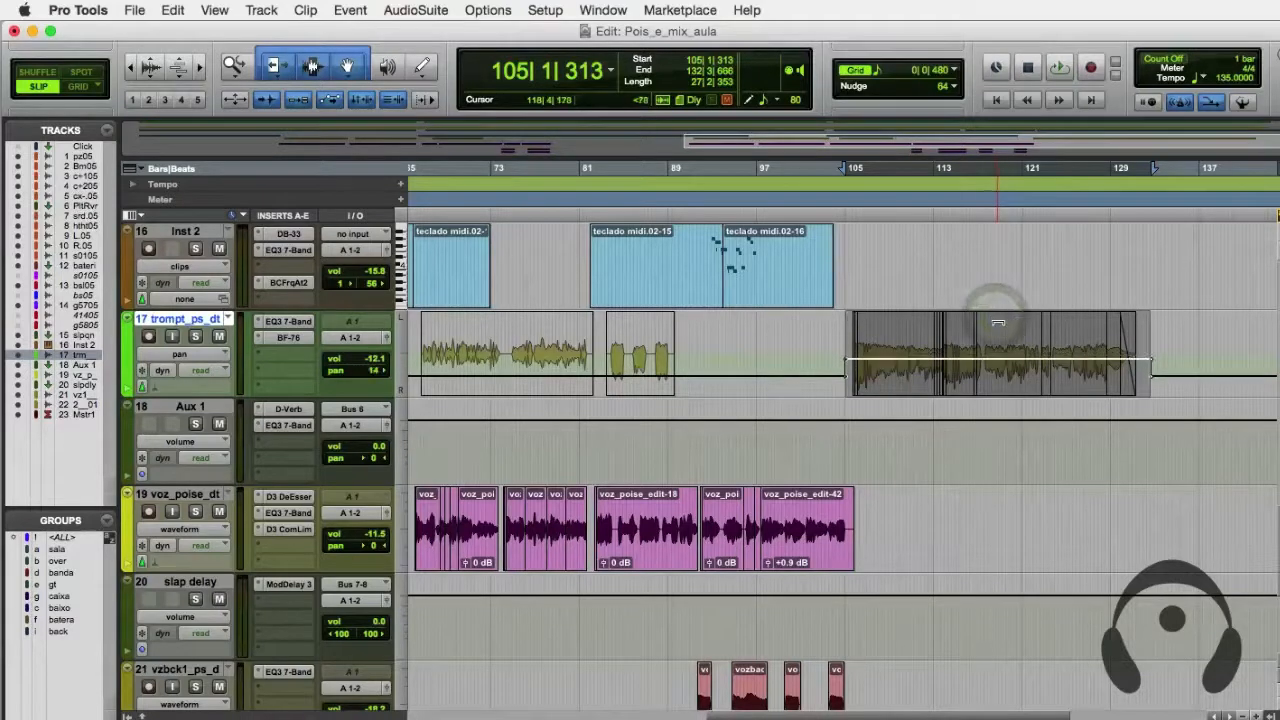
# Play the song from bar 103 to check the trumpet's pan automation.
pyautogui.click(824, 345)
pyautogui.press('space')
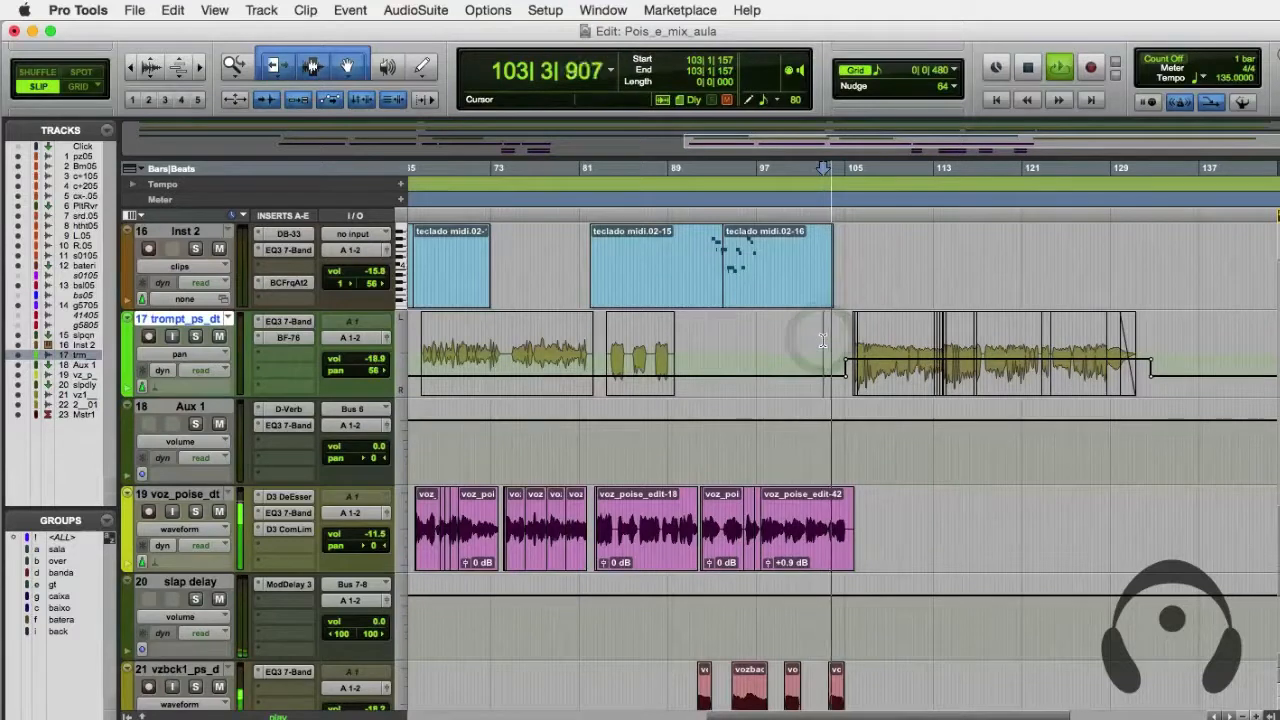
pyautogui.press('super+bracketleft')
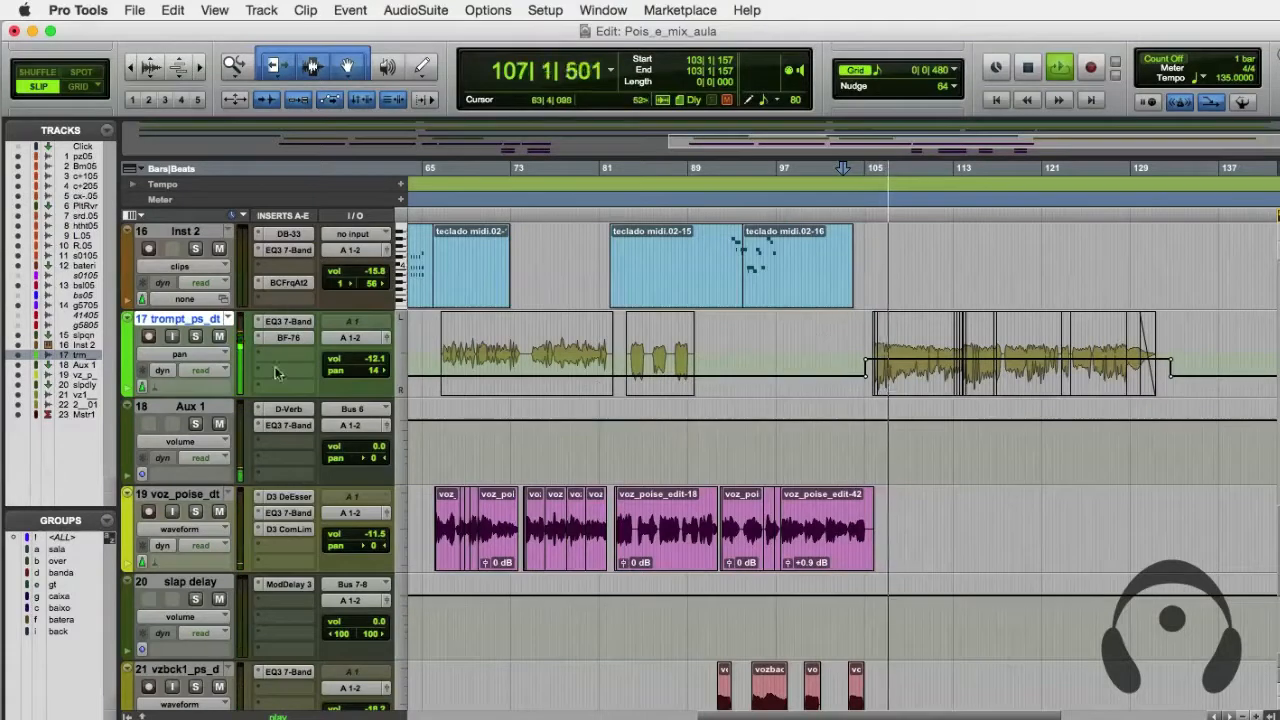
# Switch the trumpet track back to volume automation and set its final section to -12.9 dB.
pyautogui.click(200, 354)
pyautogui.click(181, 324)
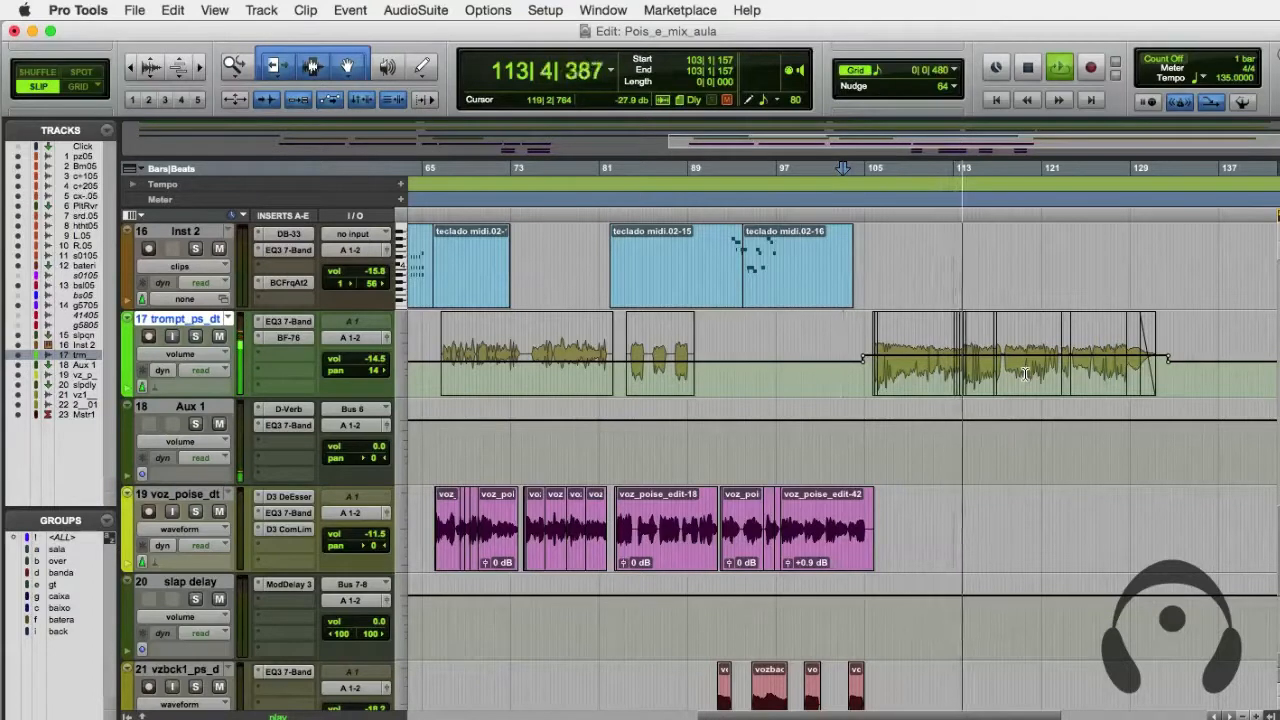
pyautogui.moveTo(998, 322); pyautogui.dragTo(998, 320)
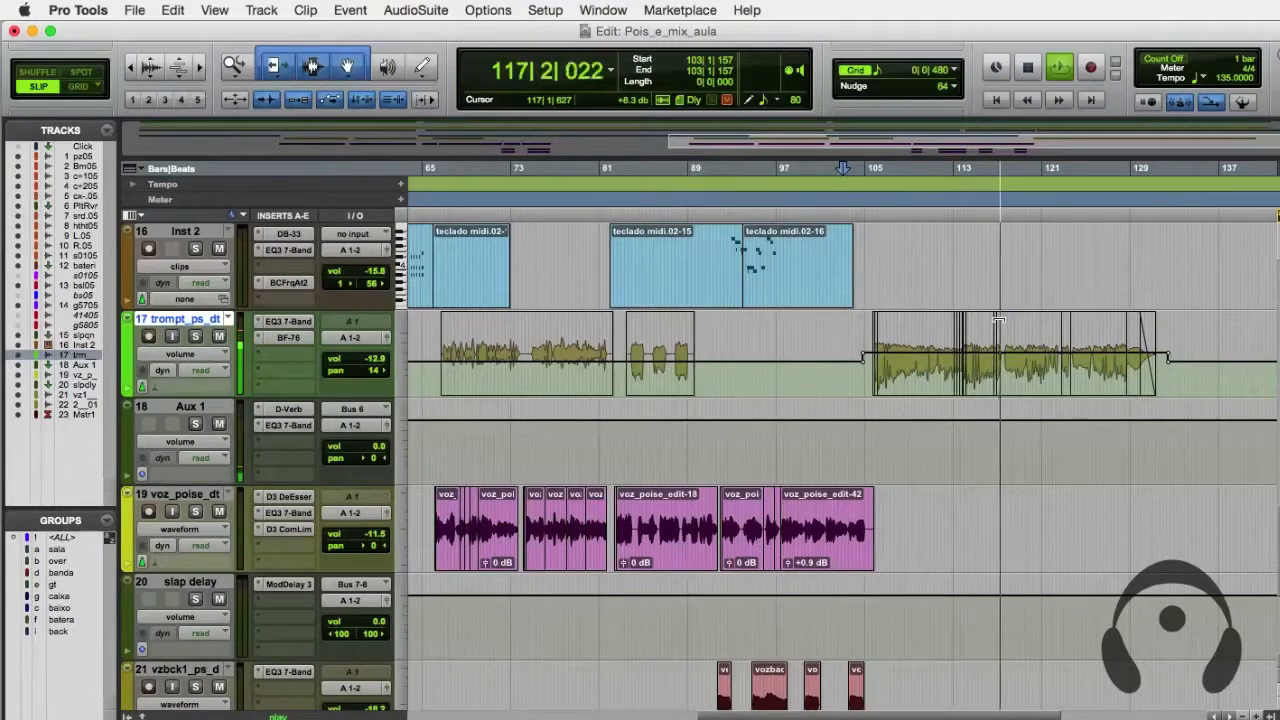
# Raise the final trumpet section's volume automation slightly more while the song plays to its end, and stop playback.
pyautogui.press('super+bracketright')
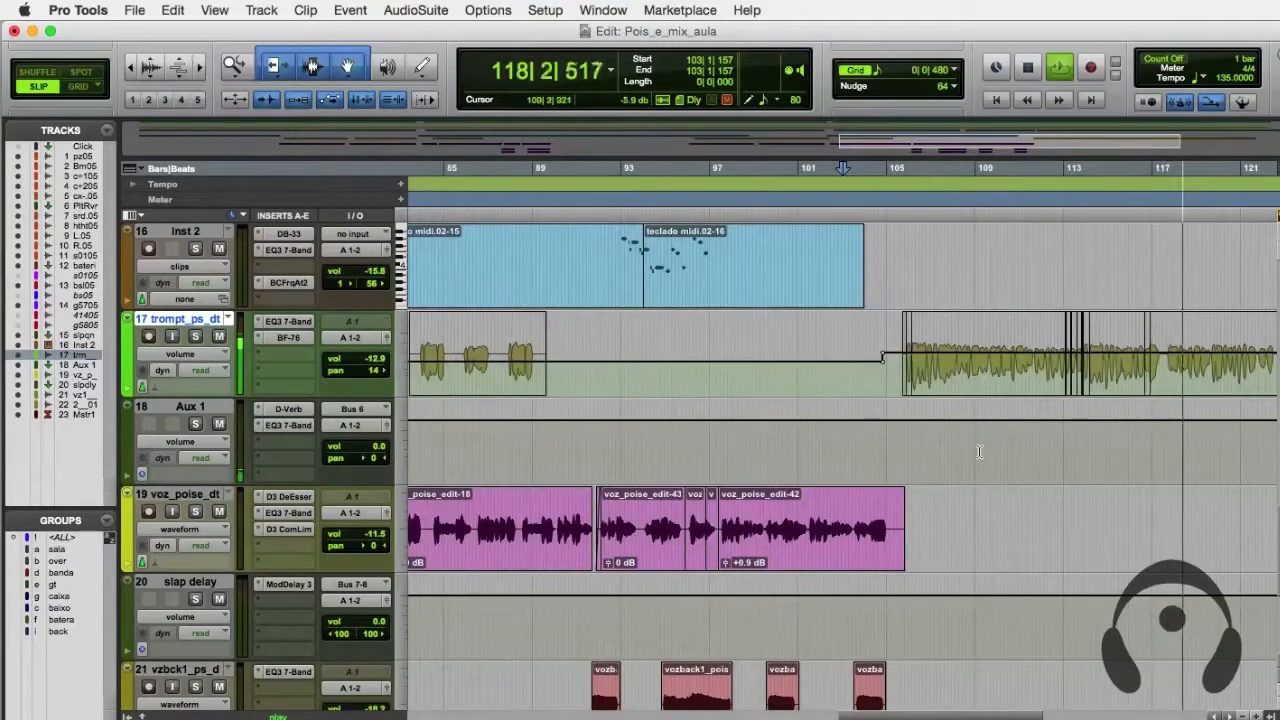
pyautogui.moveTo(911, 713); pyautogui.dragTo(985, 714)
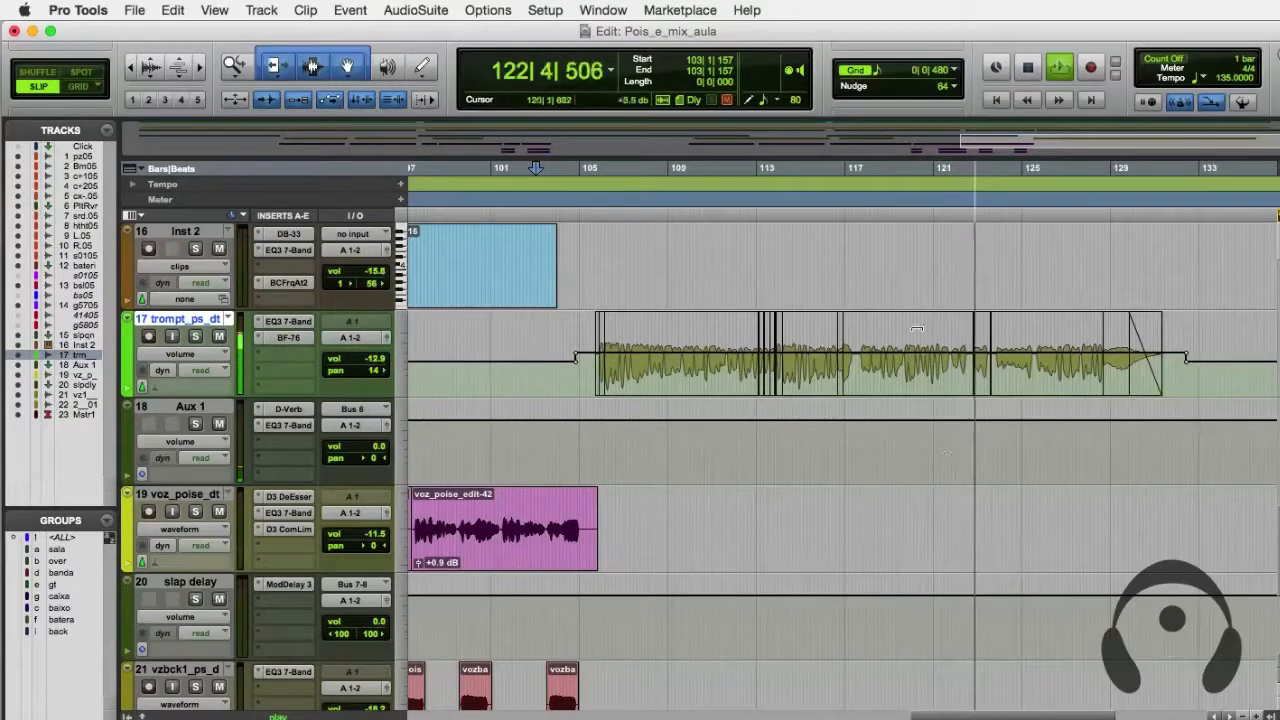
pyautogui.moveTo(916, 329); pyautogui.dragTo(915, 328)
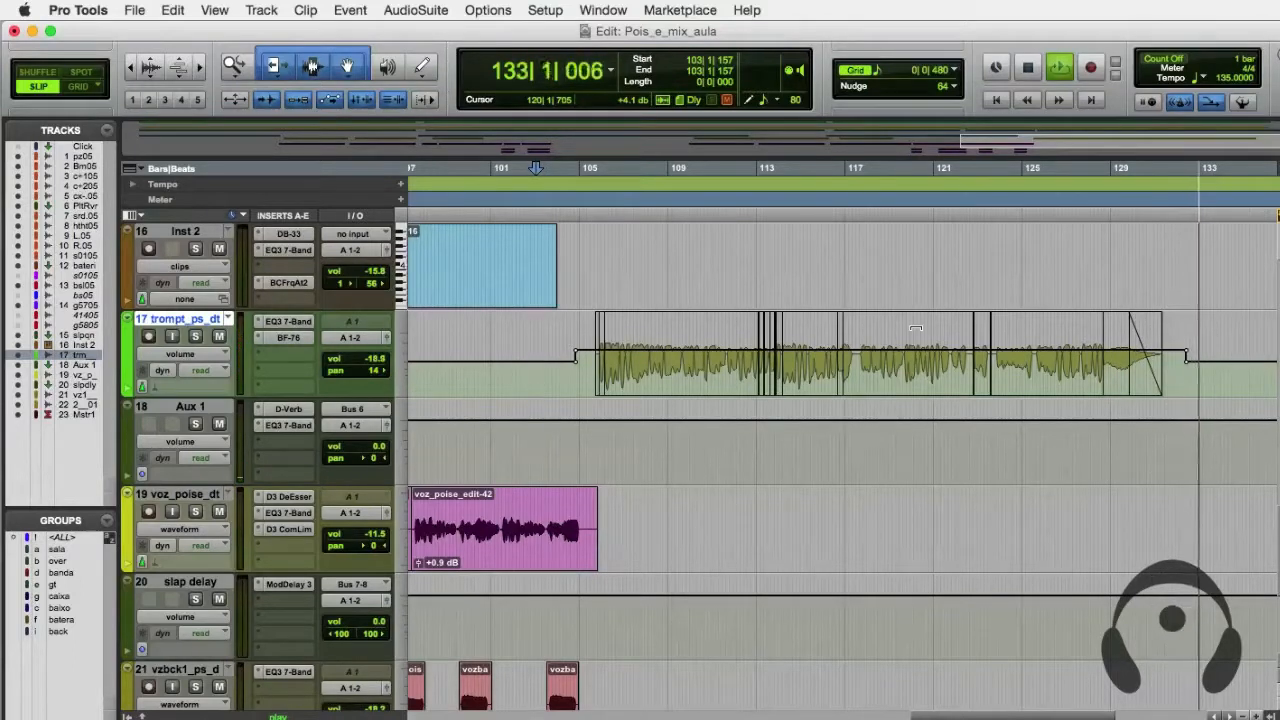
pyautogui.press('space')
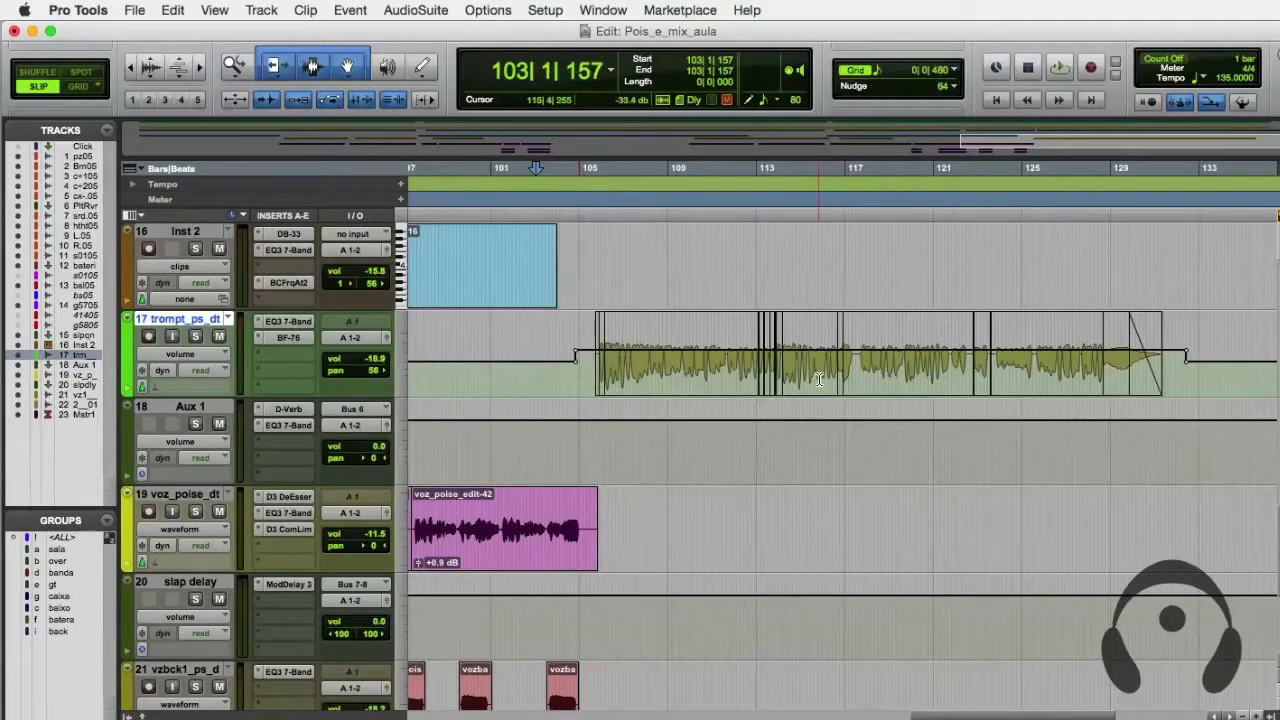
# Return to the beginning of the song and play it from the start of the first guitar 57.05 clip.
pyautogui.scroll(5, 818, 379)
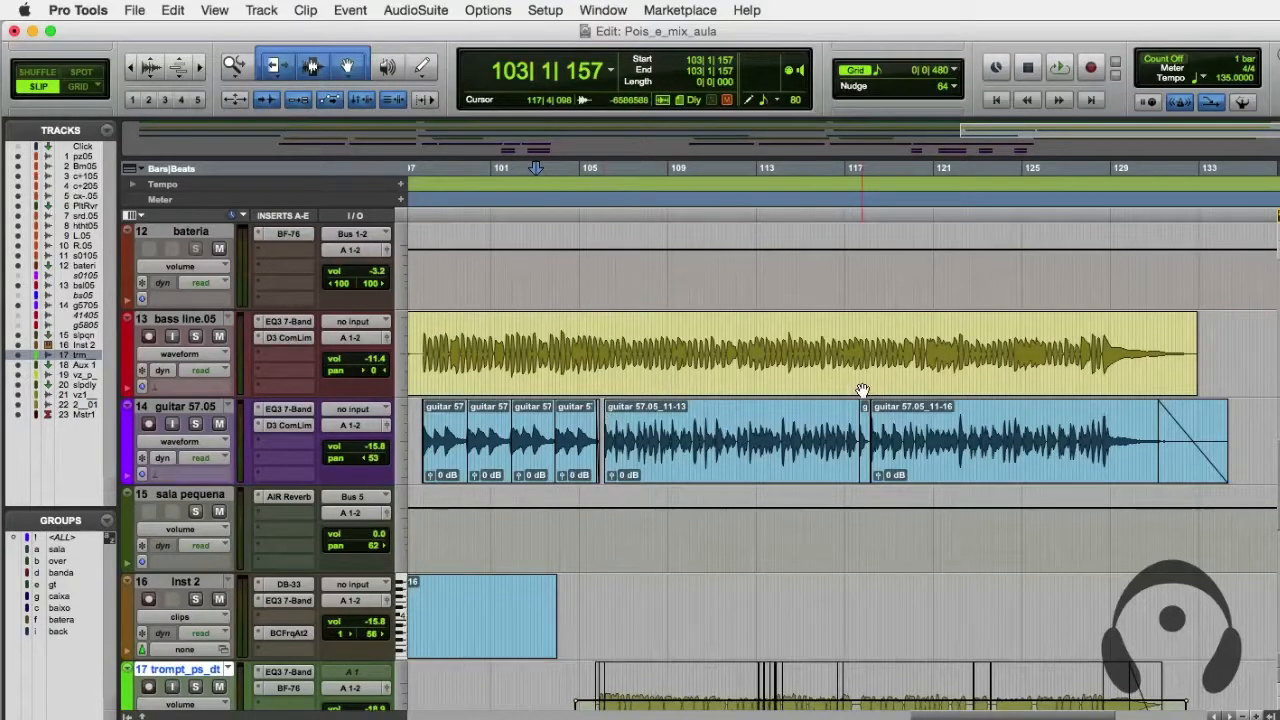
pyautogui.scroll(-3, 862, 389)
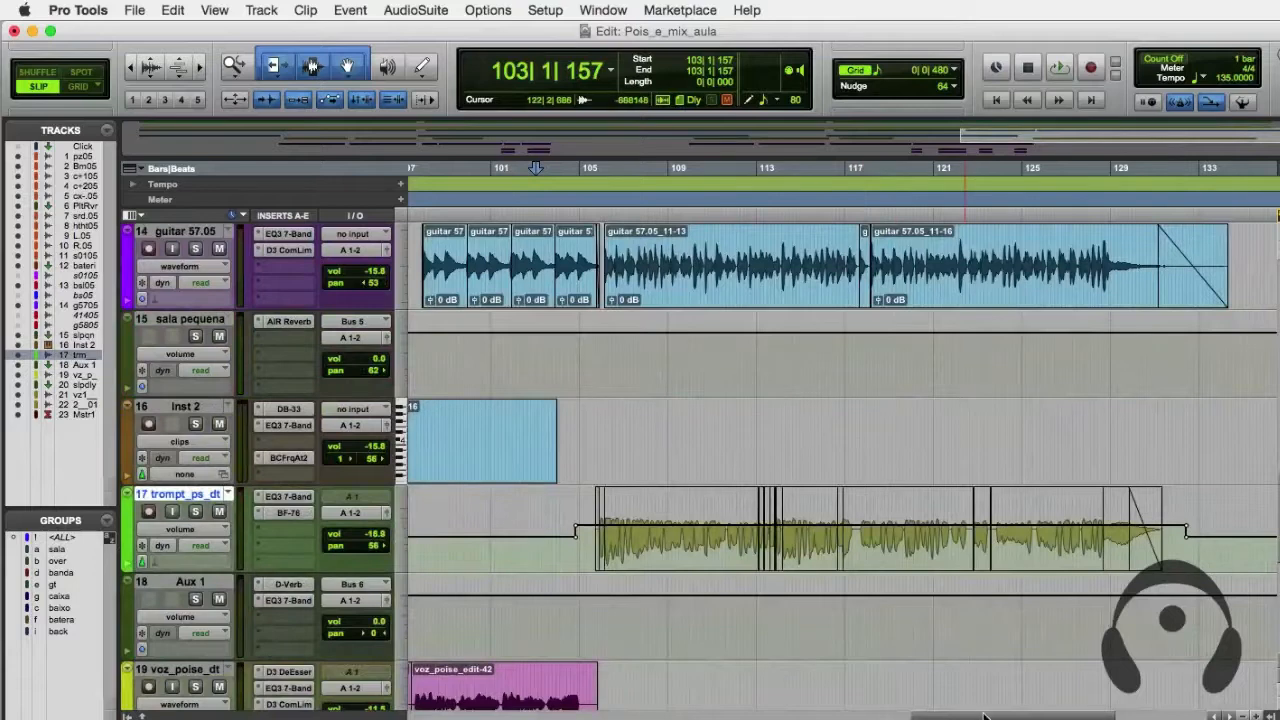
pyautogui.moveTo(985, 717); pyautogui.dragTo(481, 717)
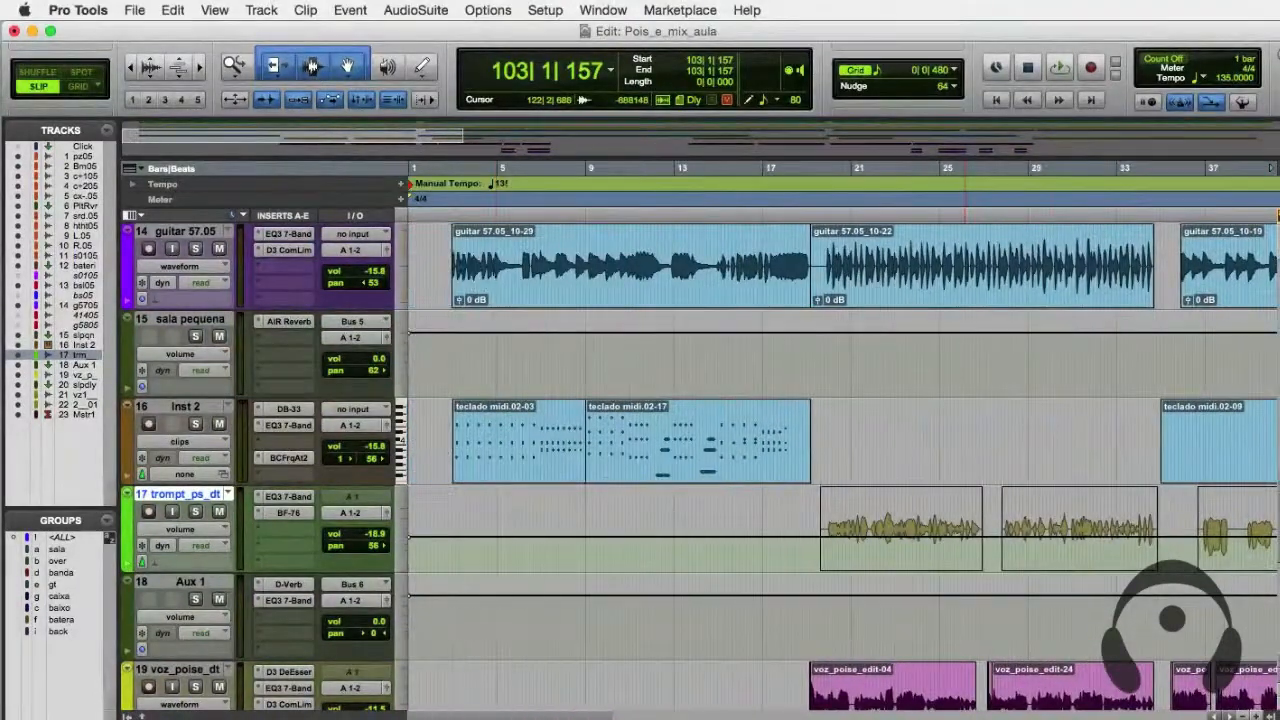
pyautogui.scroll(2, 553, 456)
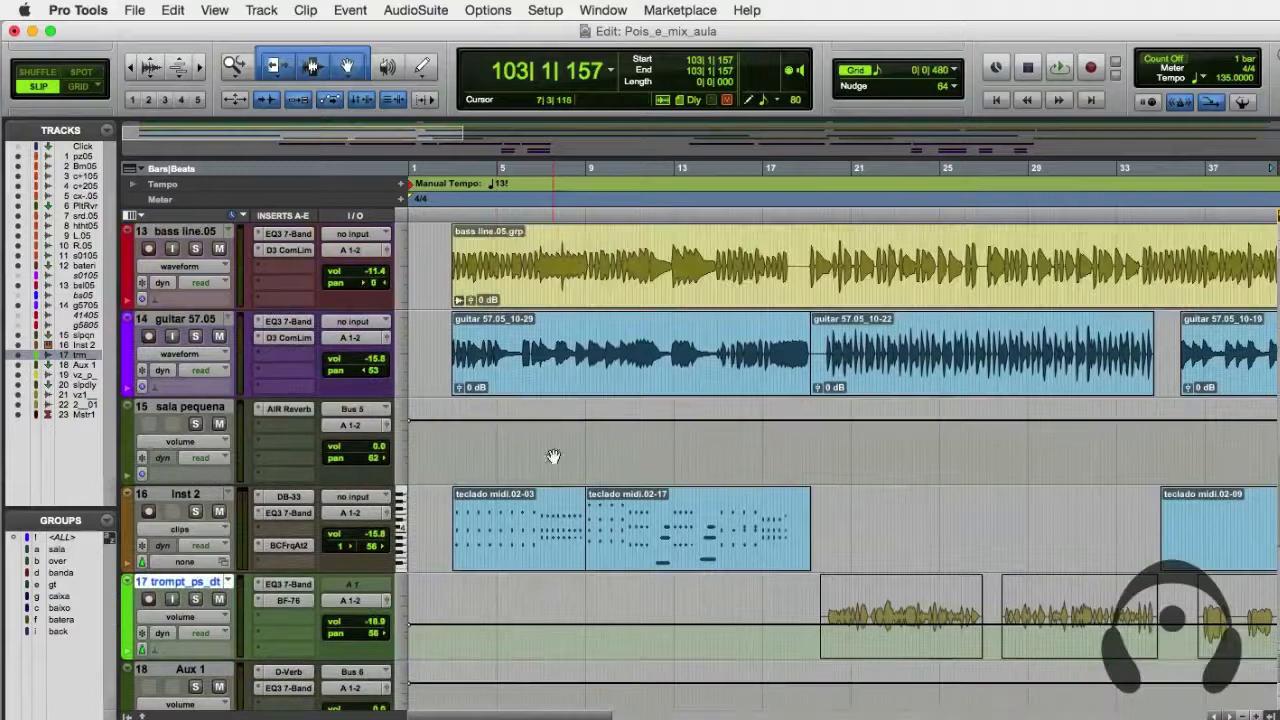
pyautogui.click(450, 320)
pyautogui.press('space')
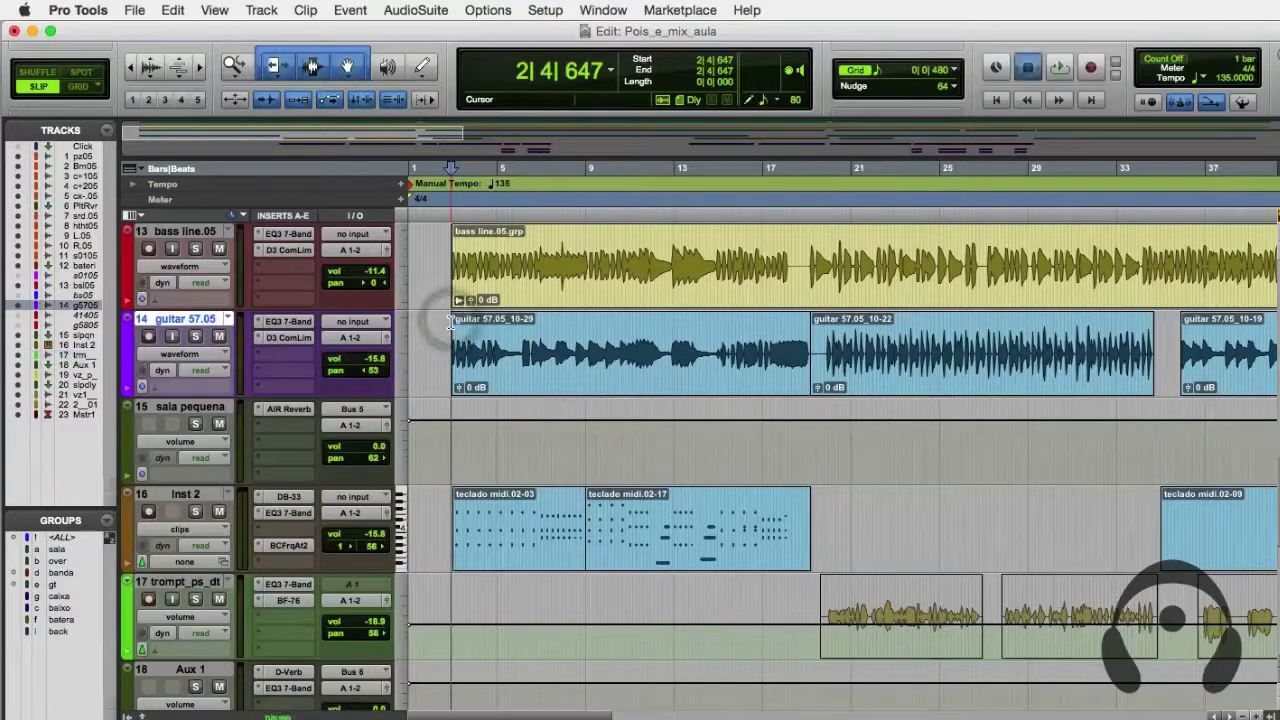
# Show the volume automation of guitar 57.05 and lower the section from about bar 19 to bar 35 to -19.1 dB.
pyautogui.click(225, 355)
pyautogui.click(222, 374)
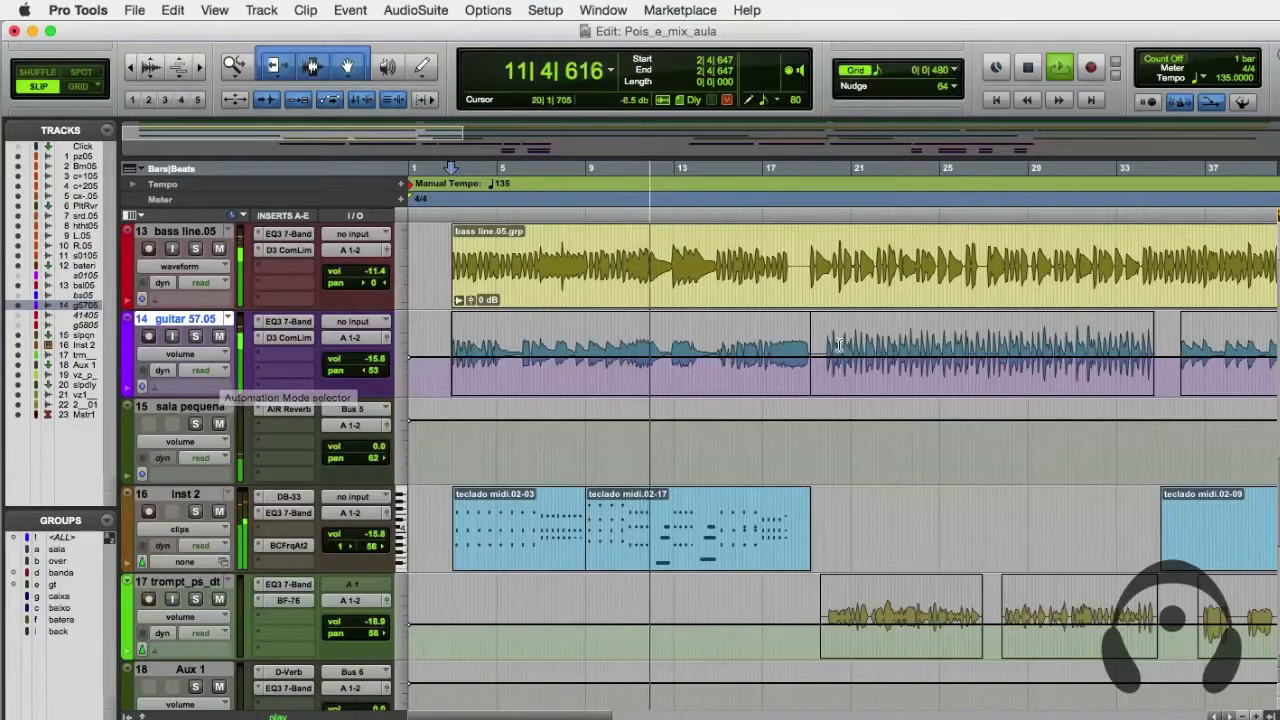
pyautogui.moveTo(820, 352); pyautogui.dragTo(1165, 352)
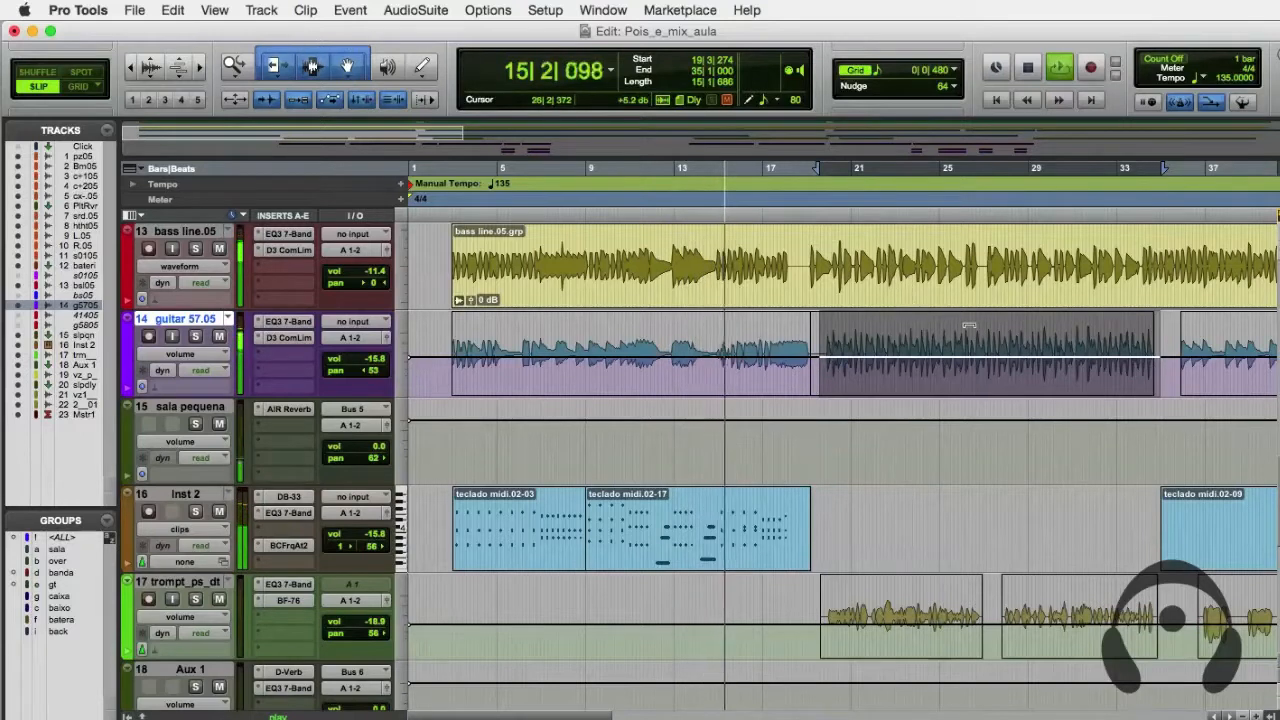
pyautogui.moveTo(969, 325); pyautogui.dragTo(969, 329)
# Enlarge the guitar track's height and set the selected section's volume automation to -17.7 dB, checking it in playback.
pyautogui.press('t')
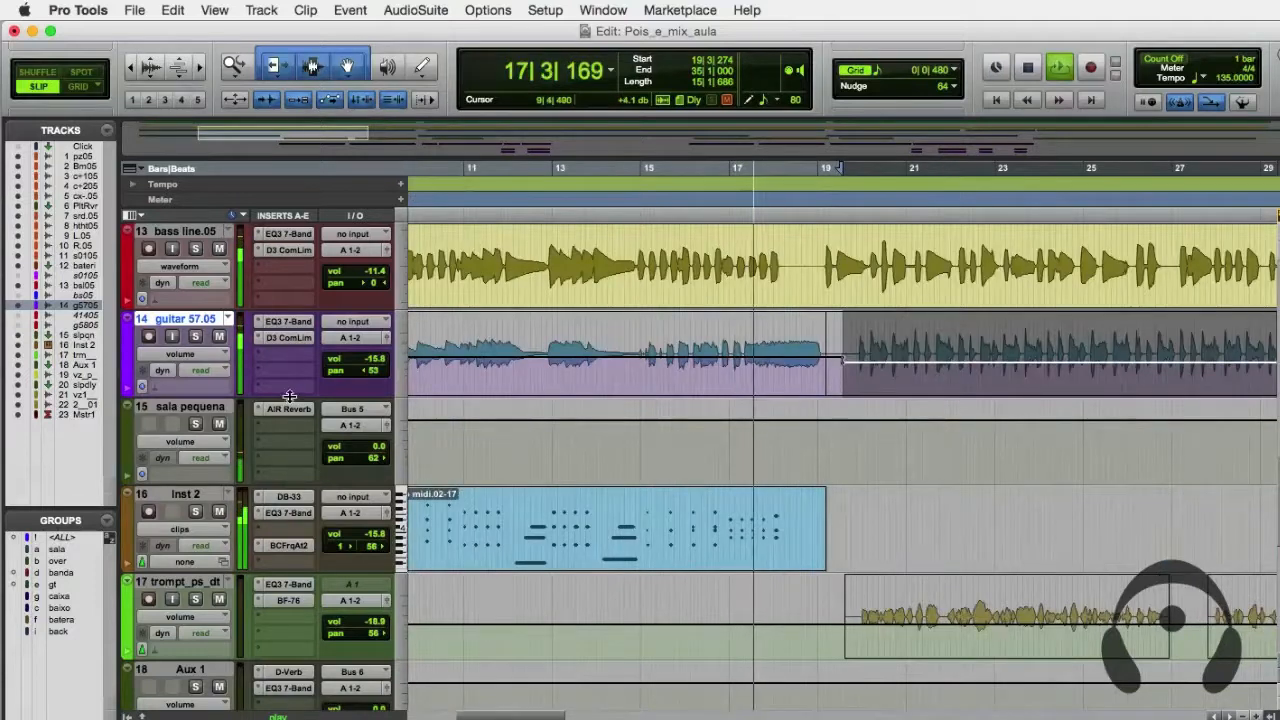
pyautogui.moveTo(289, 397); pyautogui.dragTo(294, 498)
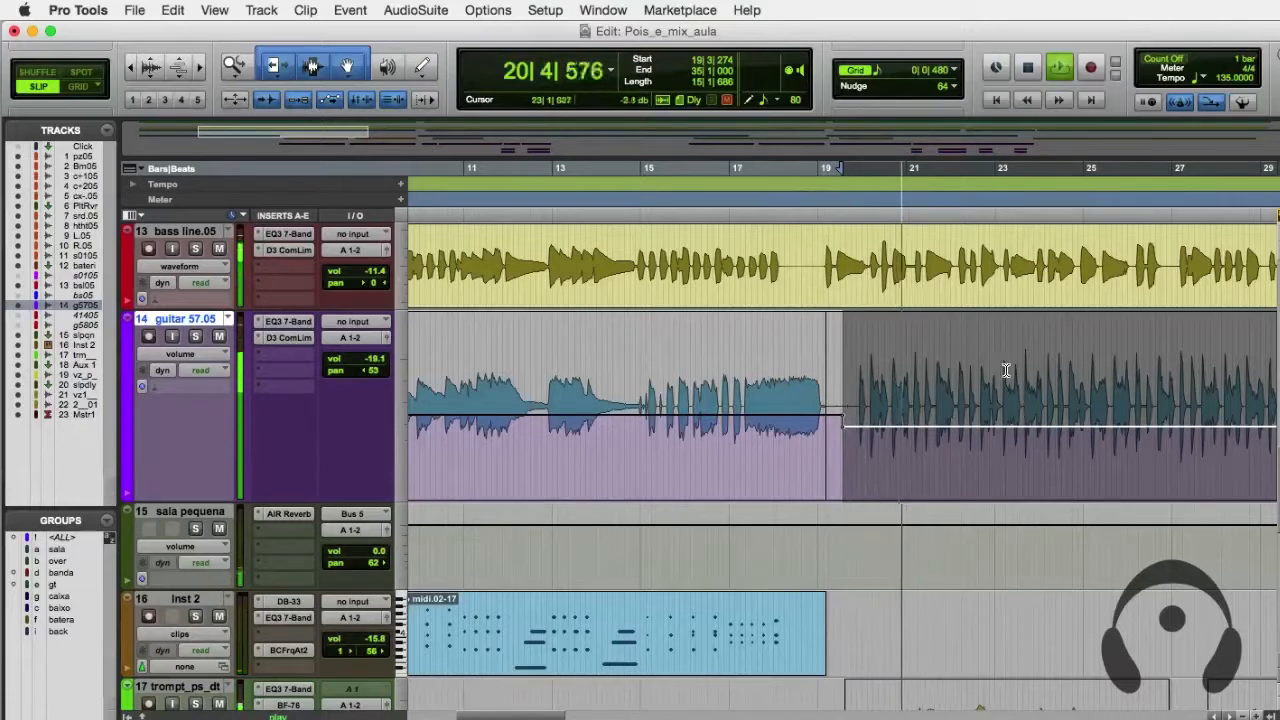
pyautogui.press('space')
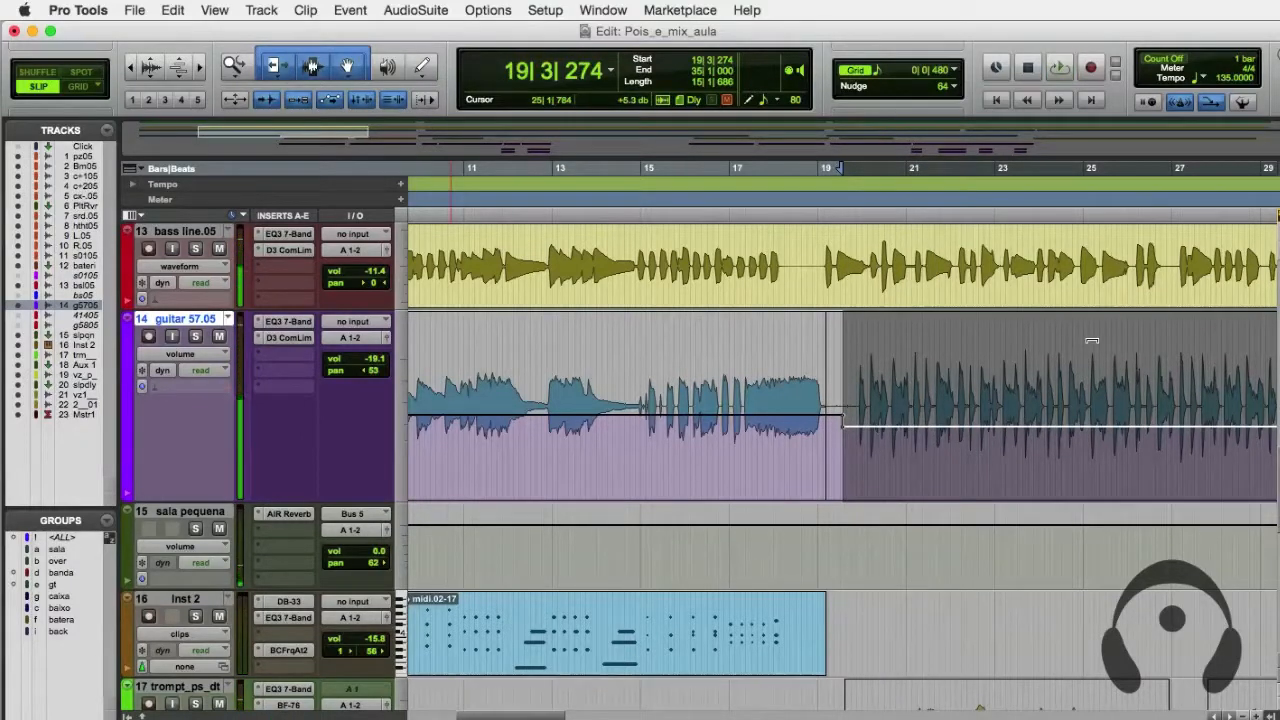
pyautogui.moveTo(1091, 341); pyautogui.dragTo(1088, 337)
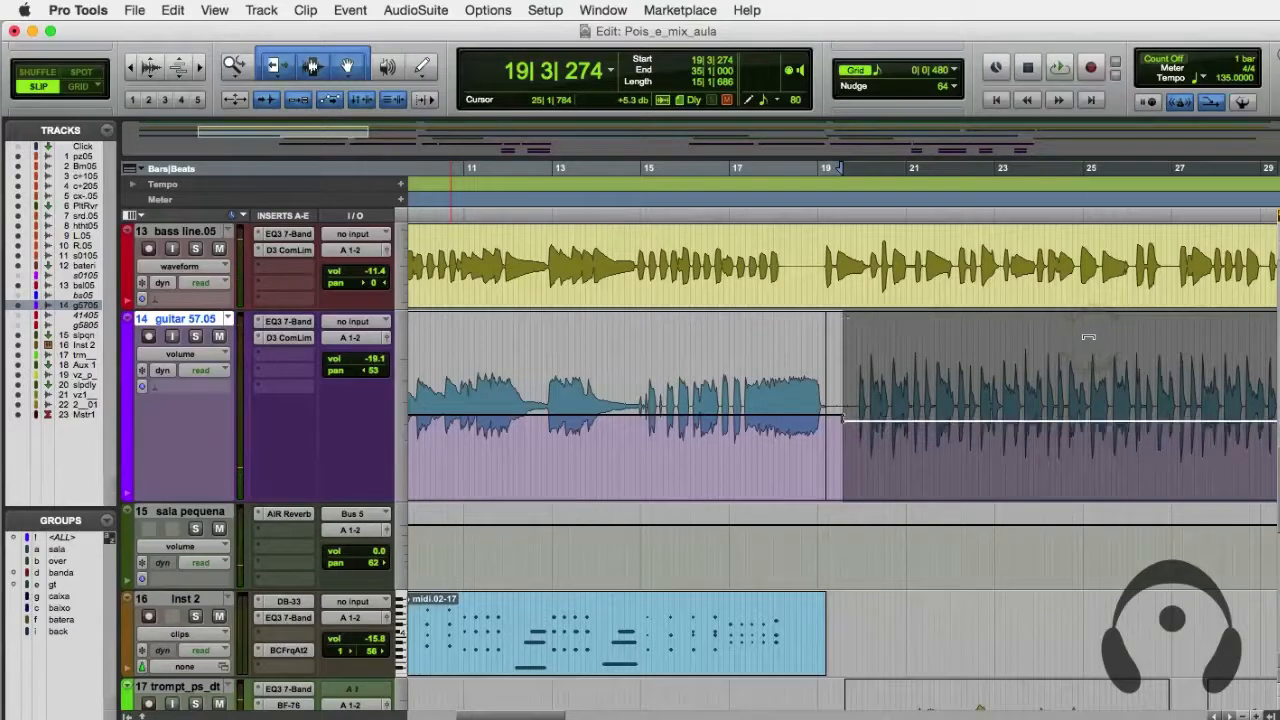
pyautogui.press('space')
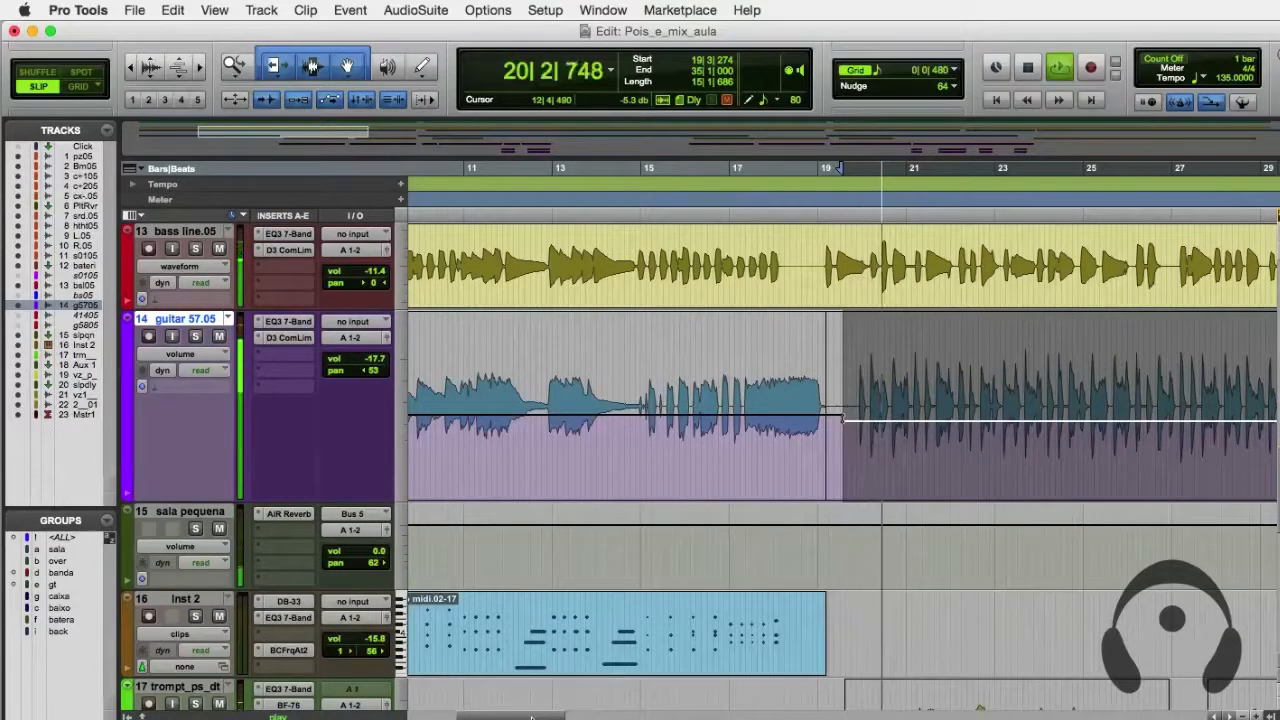
pyautogui.moveTo(531, 716); pyautogui.dragTo(585, 714)
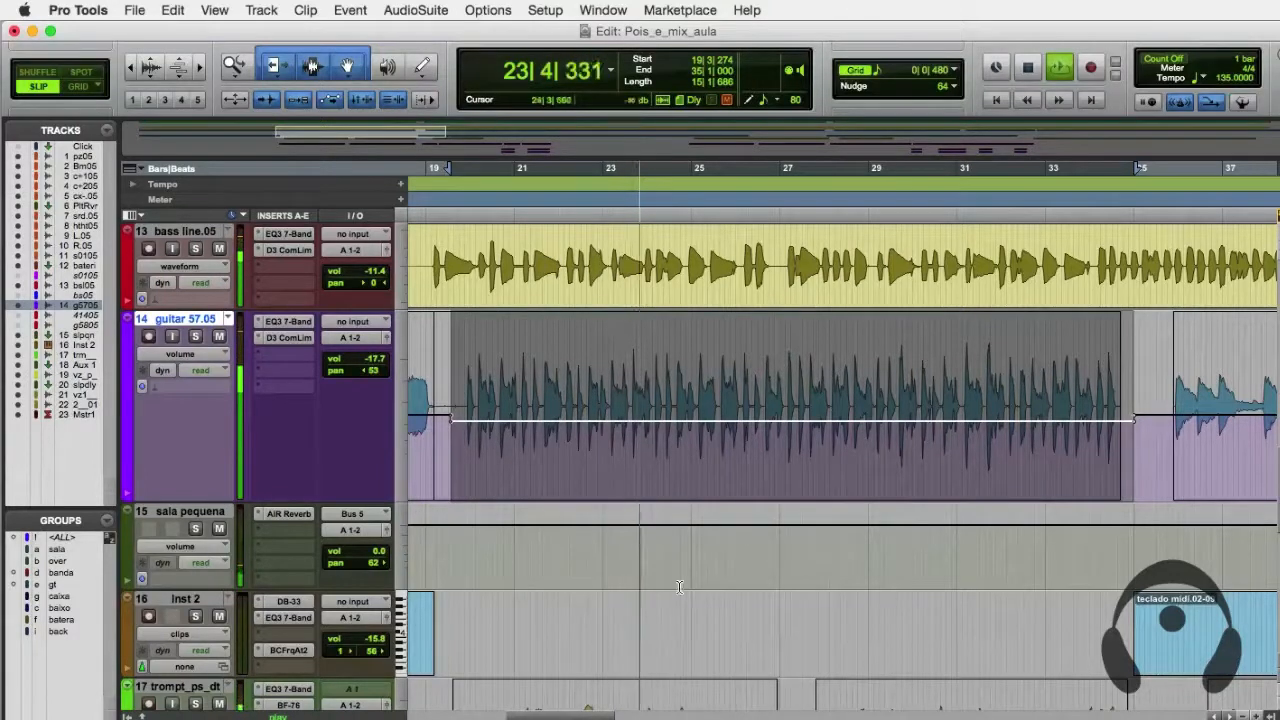
# Stop playback and raise the guitar's volume automation over the short phrase from about the third beat of bar 26 to bar 27.
pyautogui.click(714, 557)
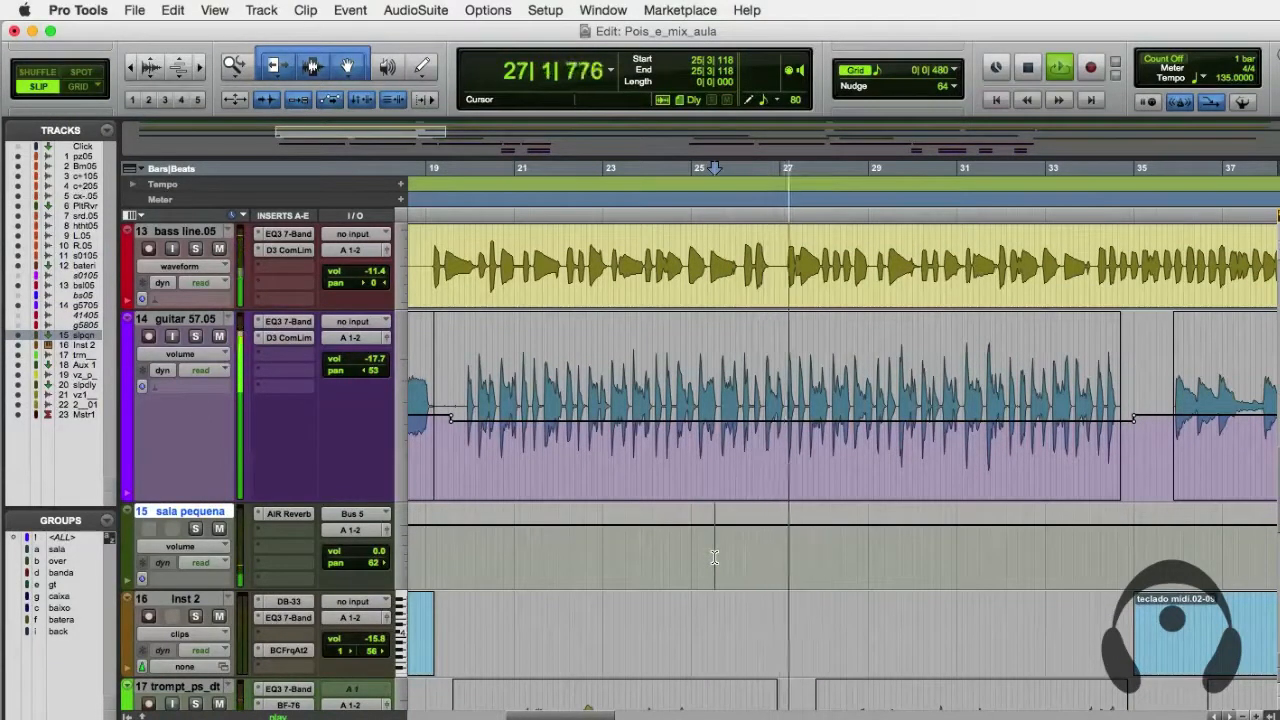
pyautogui.press('space')
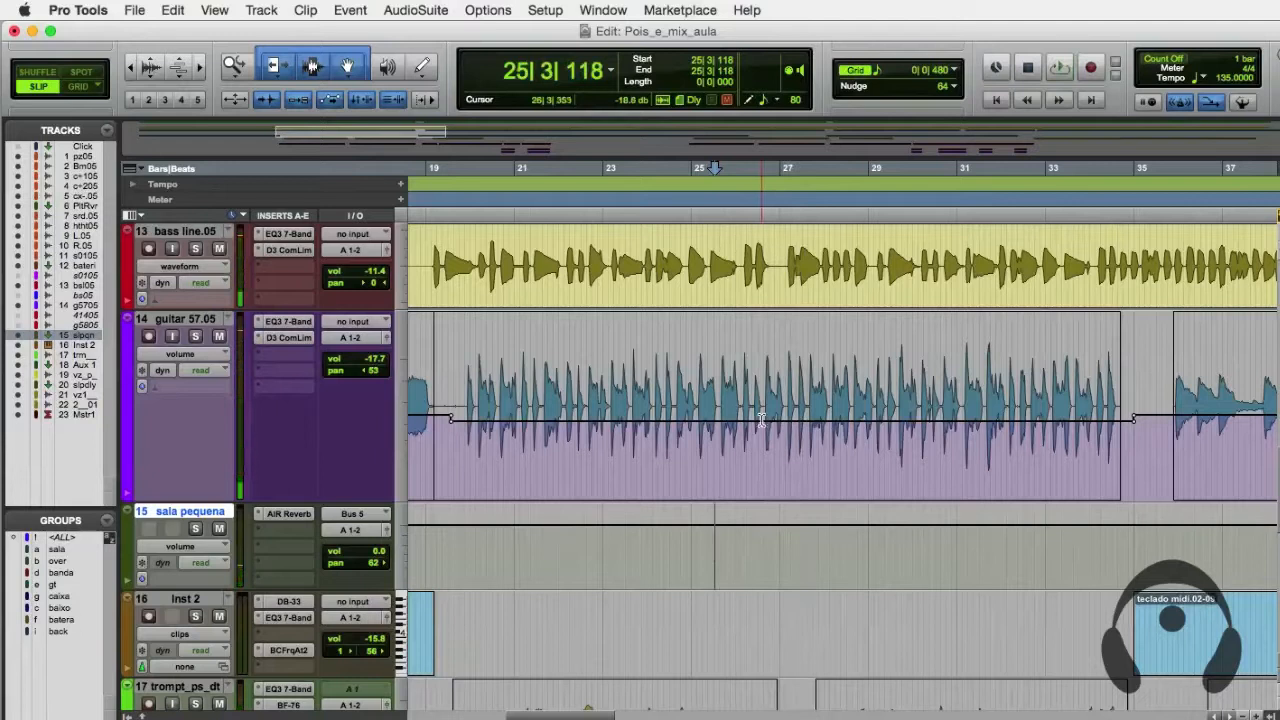
pyautogui.moveTo(762, 420); pyautogui.dragTo(787, 432)
pyautogui.press('super+bracketright')
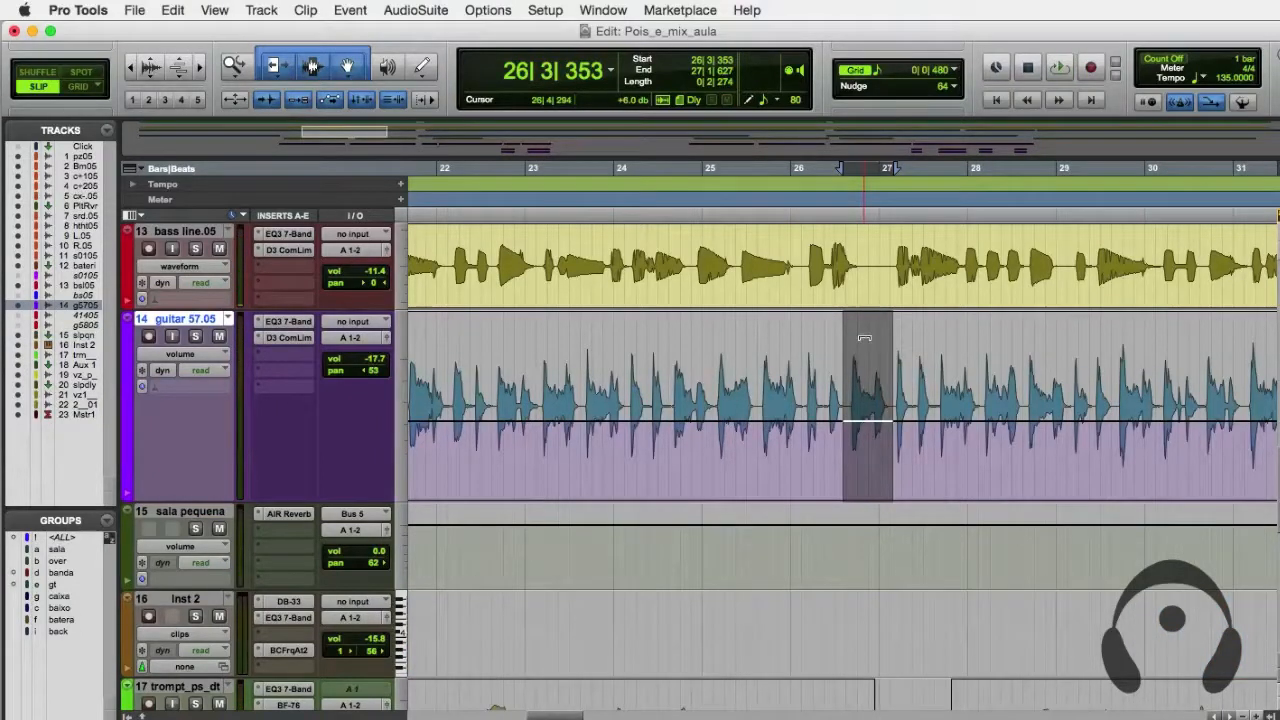
pyautogui.moveTo(866, 331); pyautogui.dragTo(831, 395)
# Play from bar 25 to check the guitar's volume automation through the raised phrase and into the following section.
pyautogui.click(760, 393)
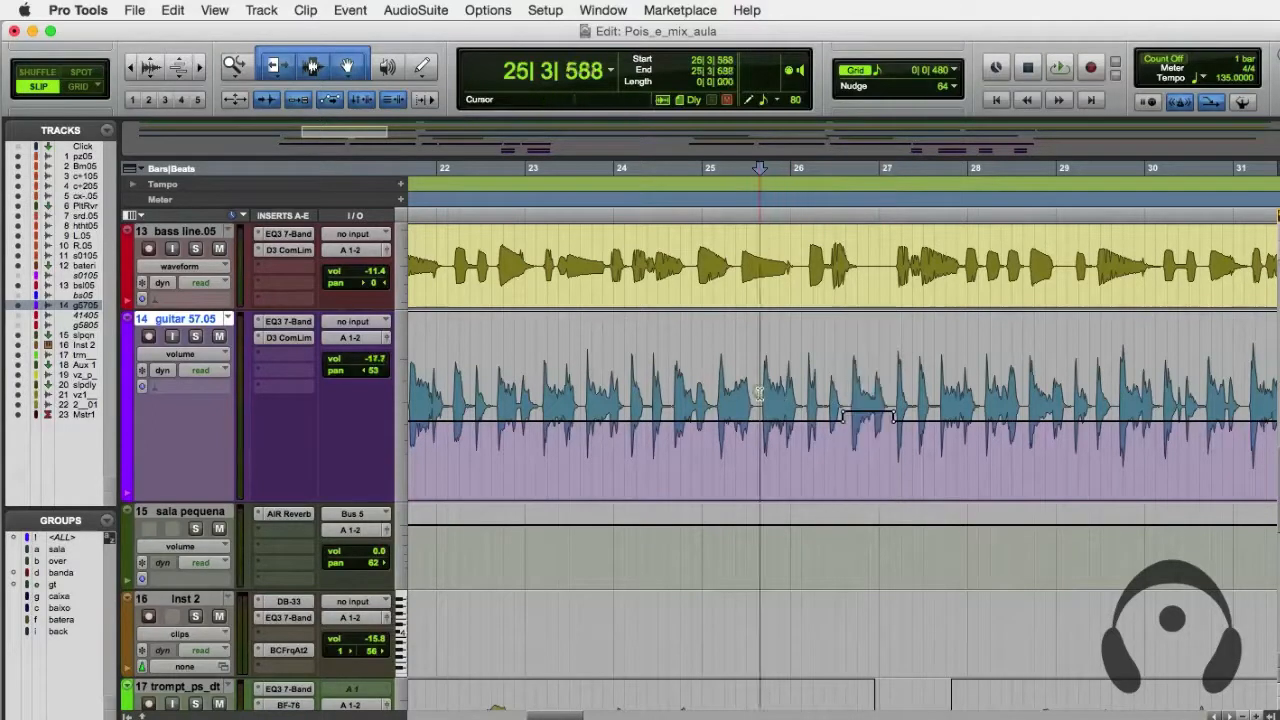
pyautogui.press('space')
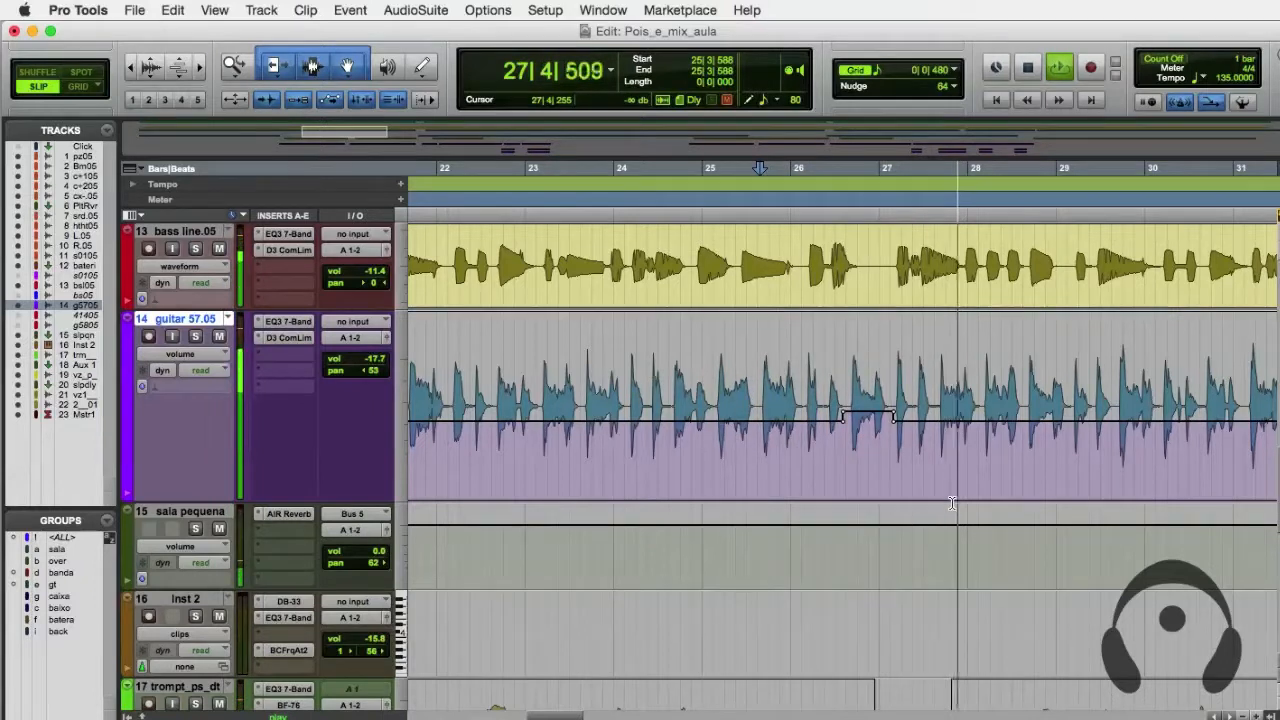
pyautogui.moveTo(547, 717); pyautogui.dragTo(574, 717)
pyautogui.press('super+bracketleft')
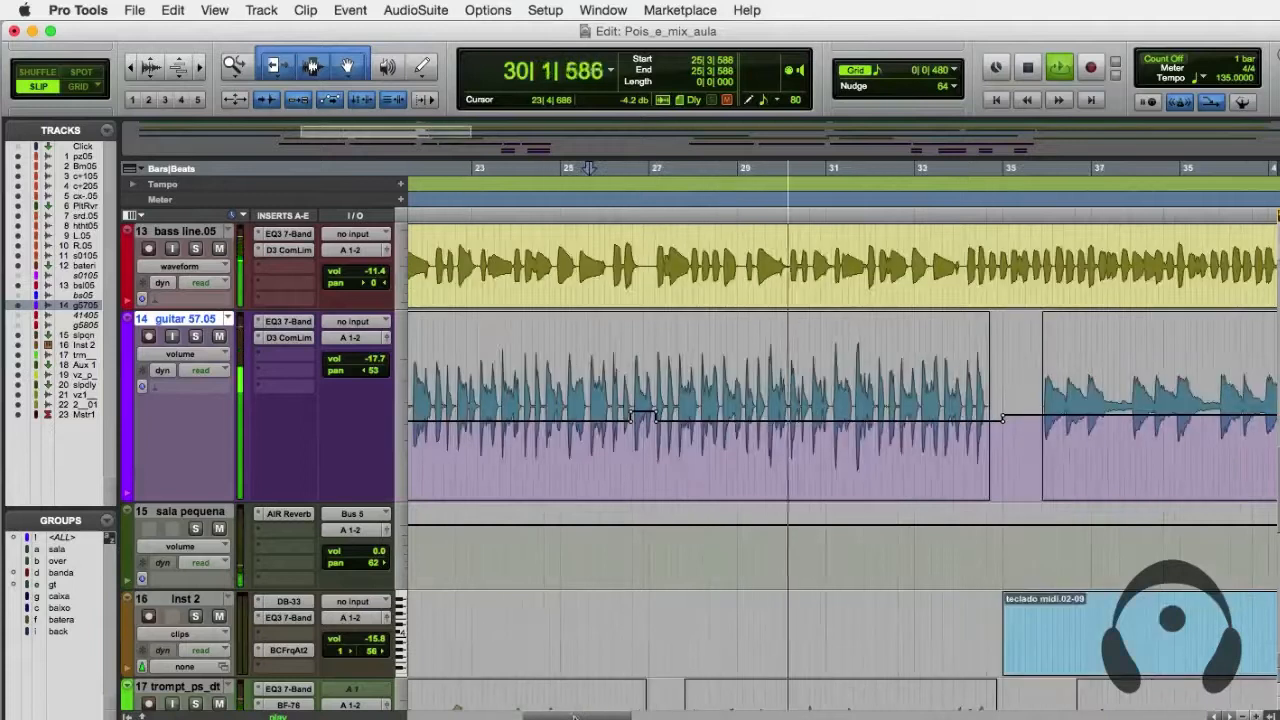
pyautogui.press('super+bracketleft')
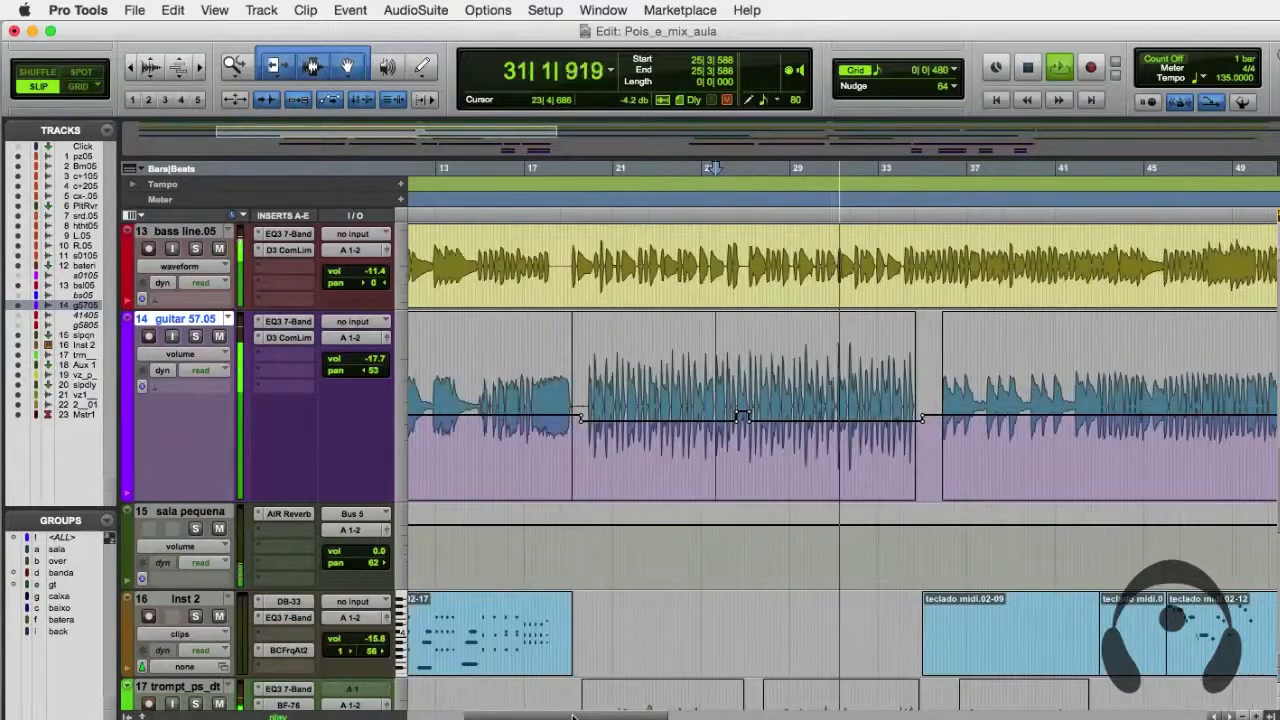
pyautogui.moveTo(556, 717); pyautogui.dragTo(574, 717)
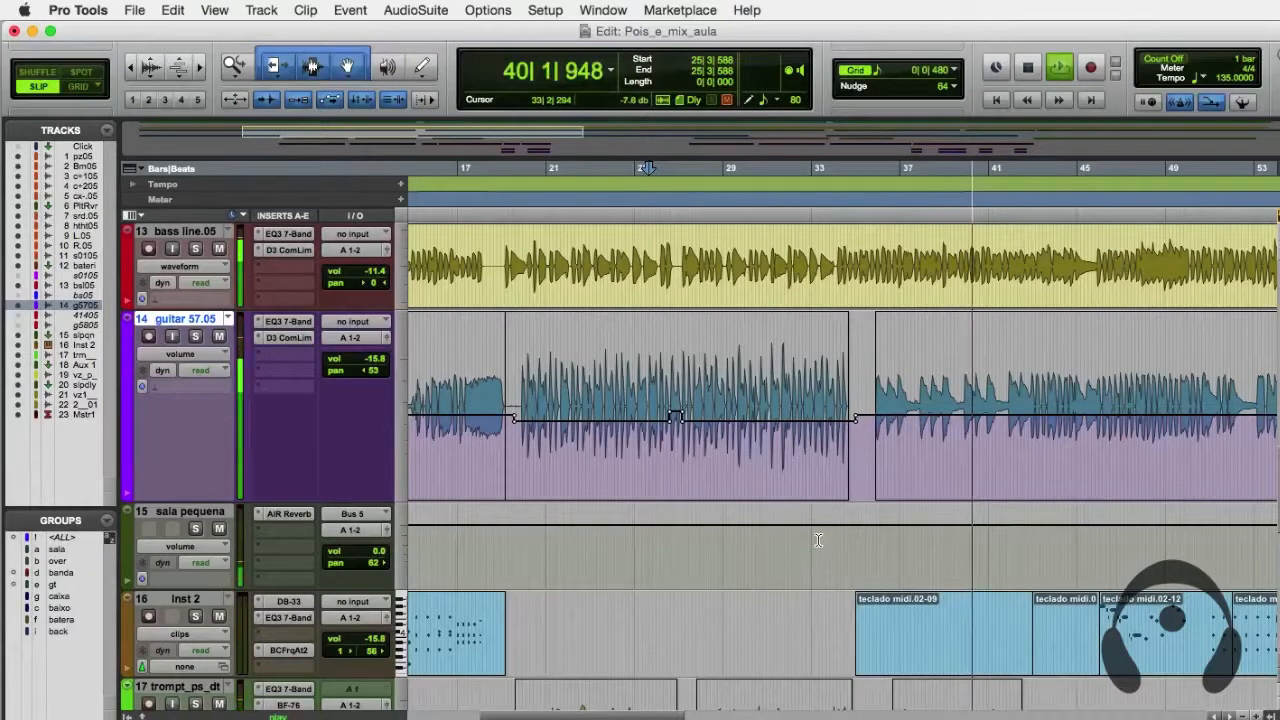
pyautogui.scroll(-3, 818, 540)
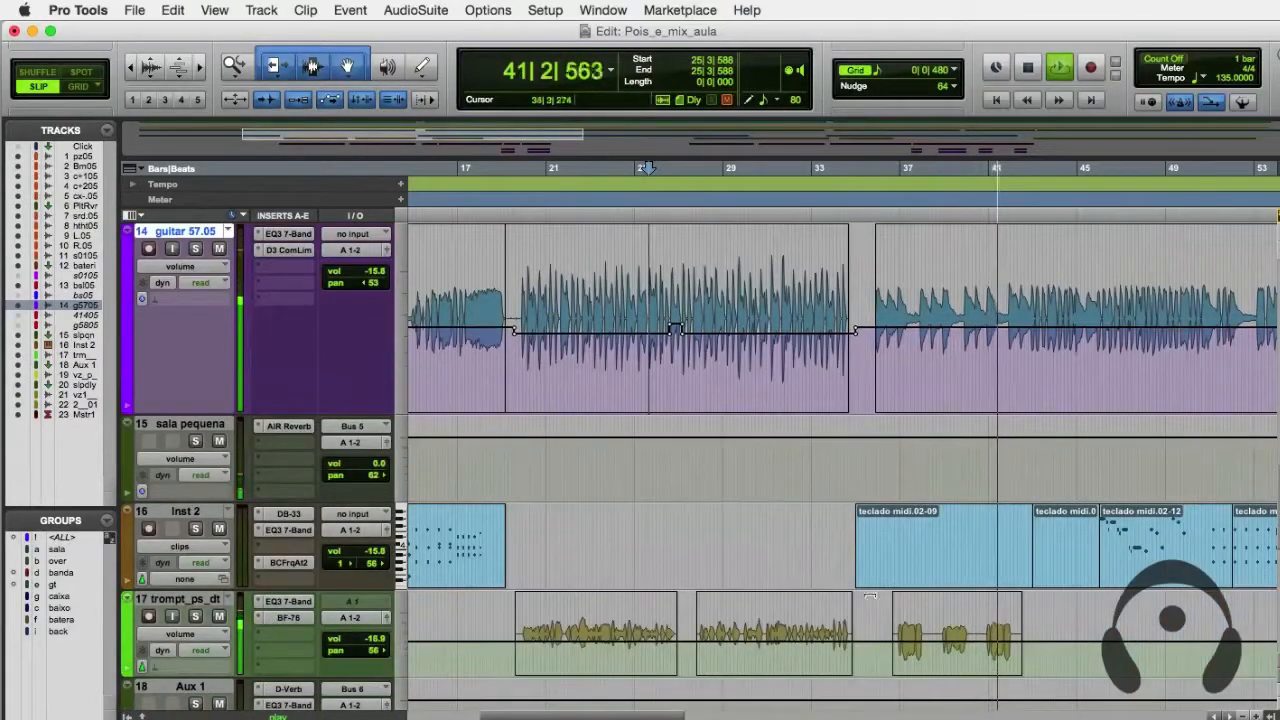
# Raise the trumpet's volume automation over the phrase from about bar 36 to bar 42 to -13.9 dB, checking it in playback.
pyautogui.press('space')
pyautogui.press('r')
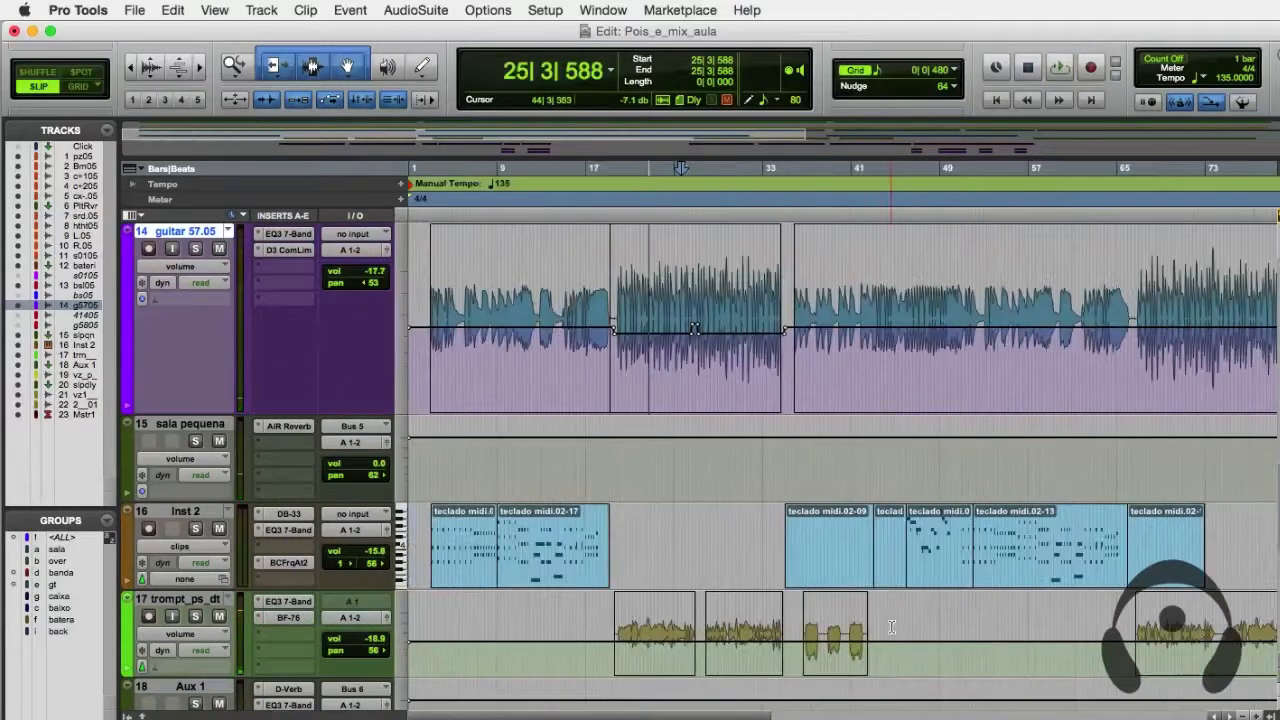
pyautogui.moveTo(802, 631); pyautogui.dragTo(874, 641)
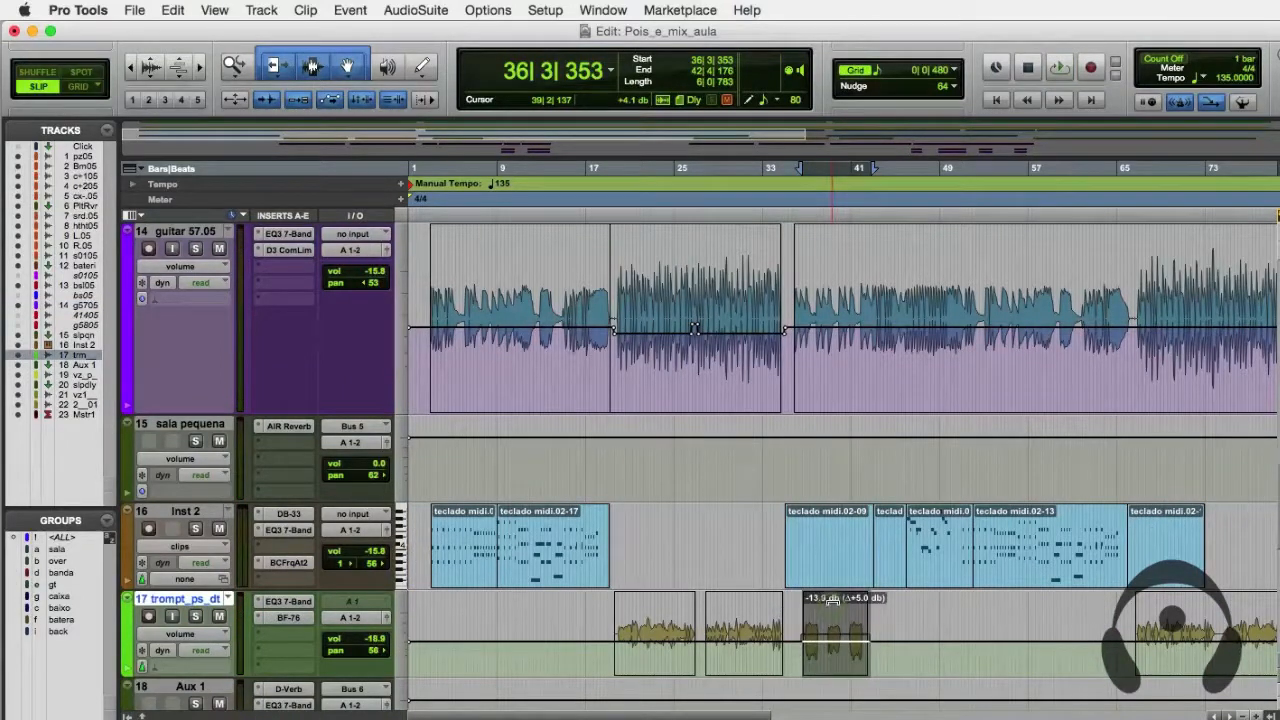
pyautogui.click(802, 627)
pyautogui.press('t')
pyautogui.press('space')
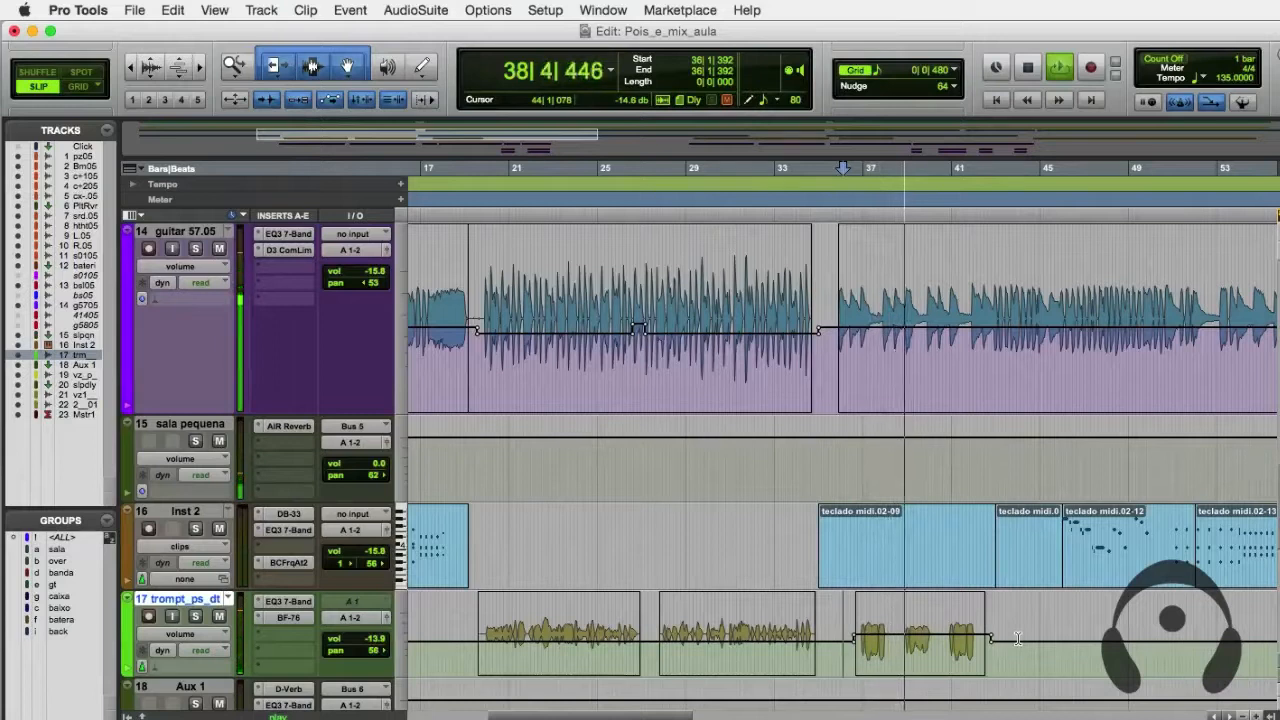
pyautogui.press('space')
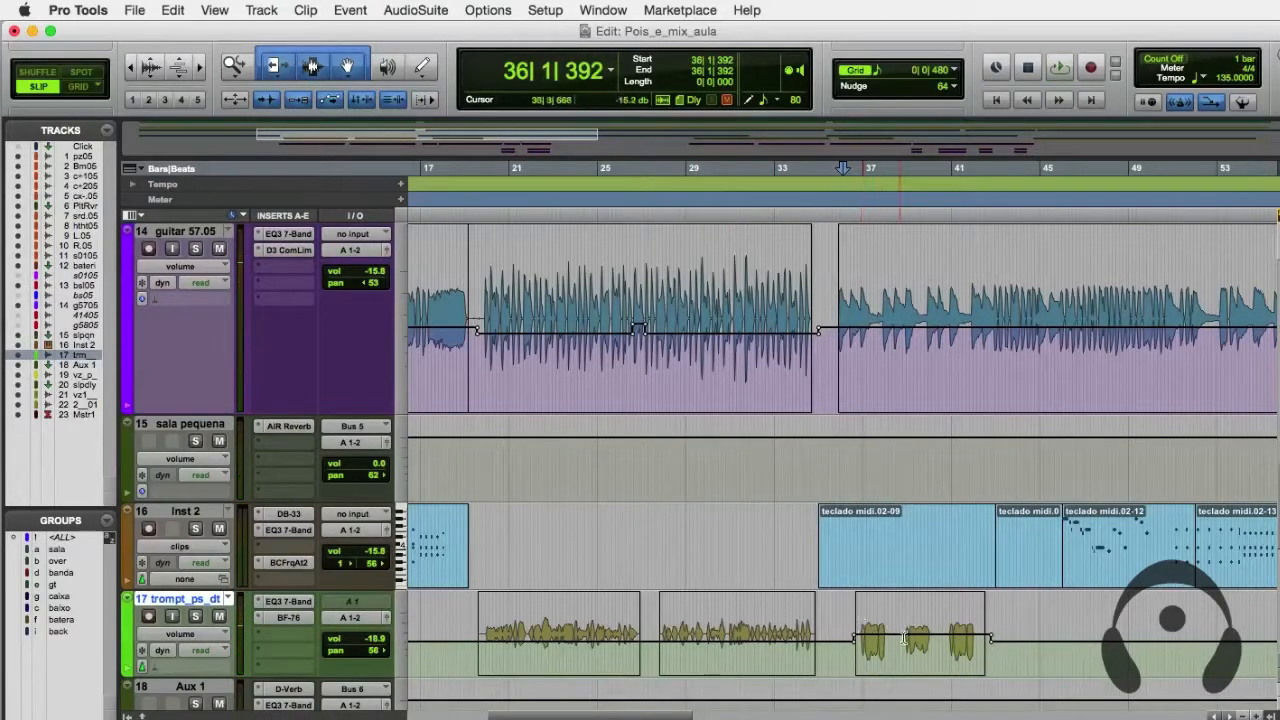
# Play from bar 27 into the trumpet phrase after bar 36 and raise that phrase's volume automation to -12.3 dB.
pyautogui.click(659, 620)
pyautogui.press('space')
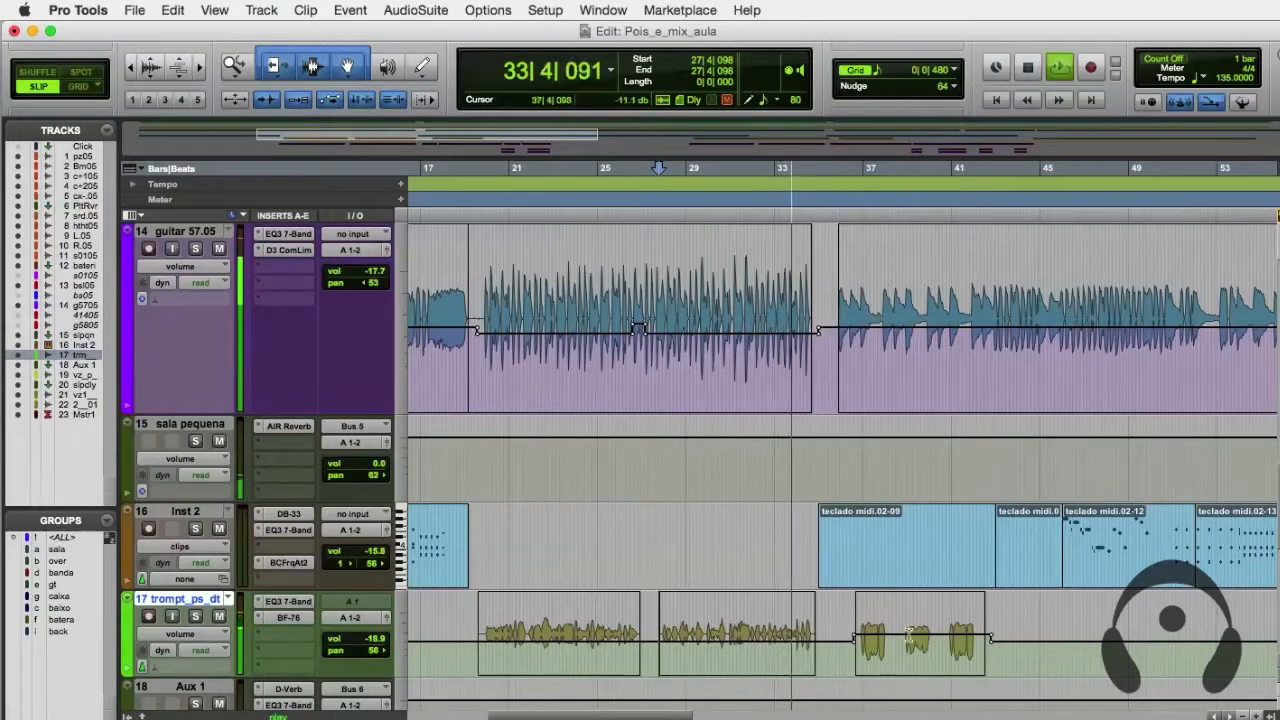
pyautogui.press('super+bracketleft')
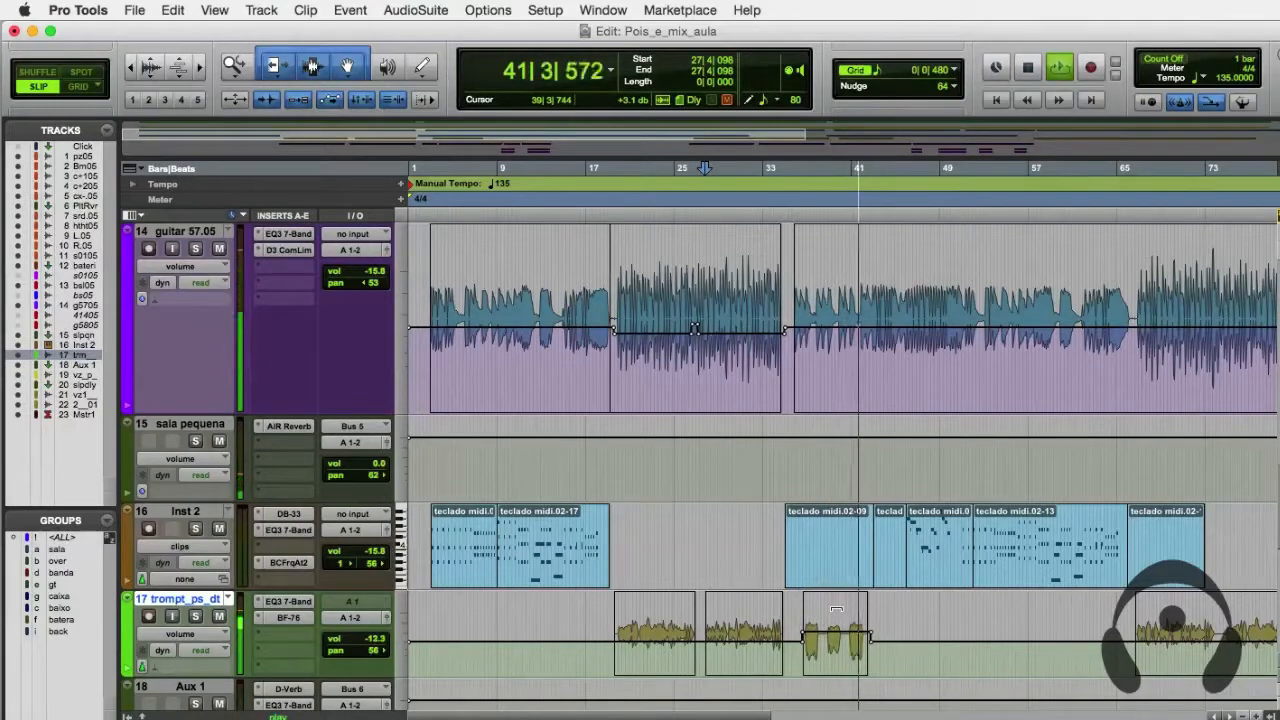
# Listen on to about bar 56 to check how the guitar, keyboard and trumpet sit in the following section.
pyautogui.press('super+bracketleft')
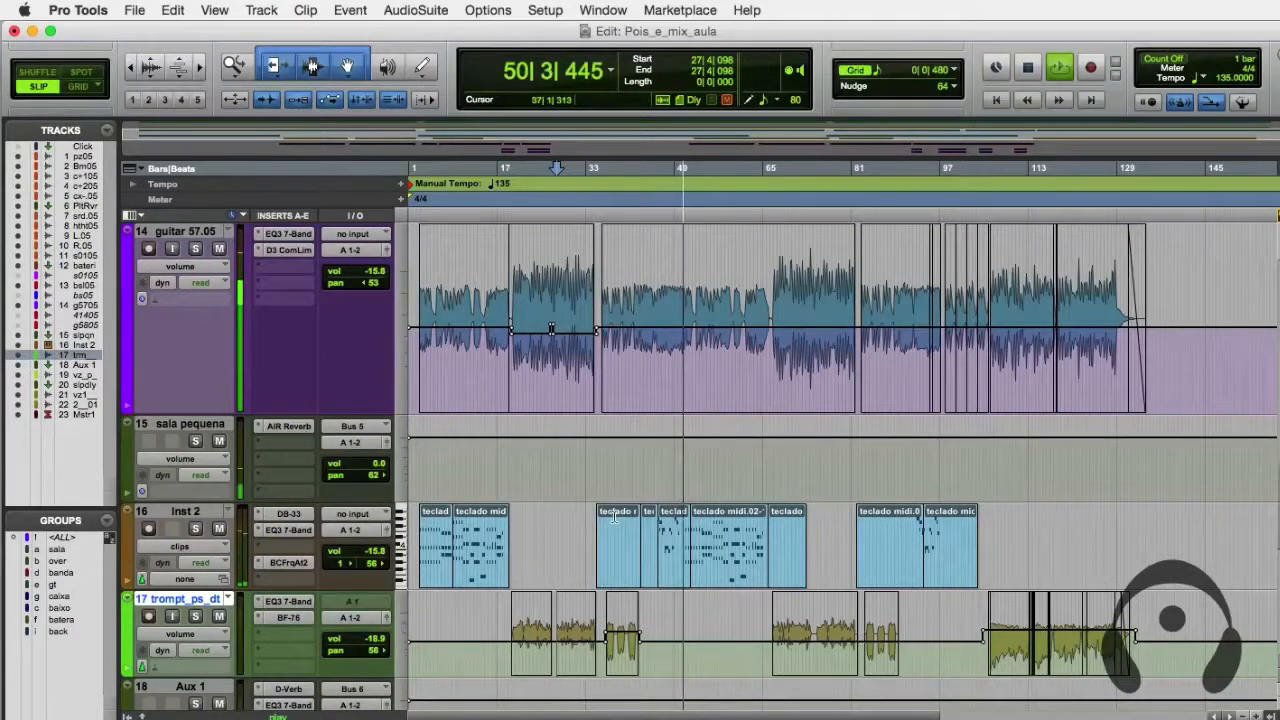
pyautogui.scroll(2, 715, 483)
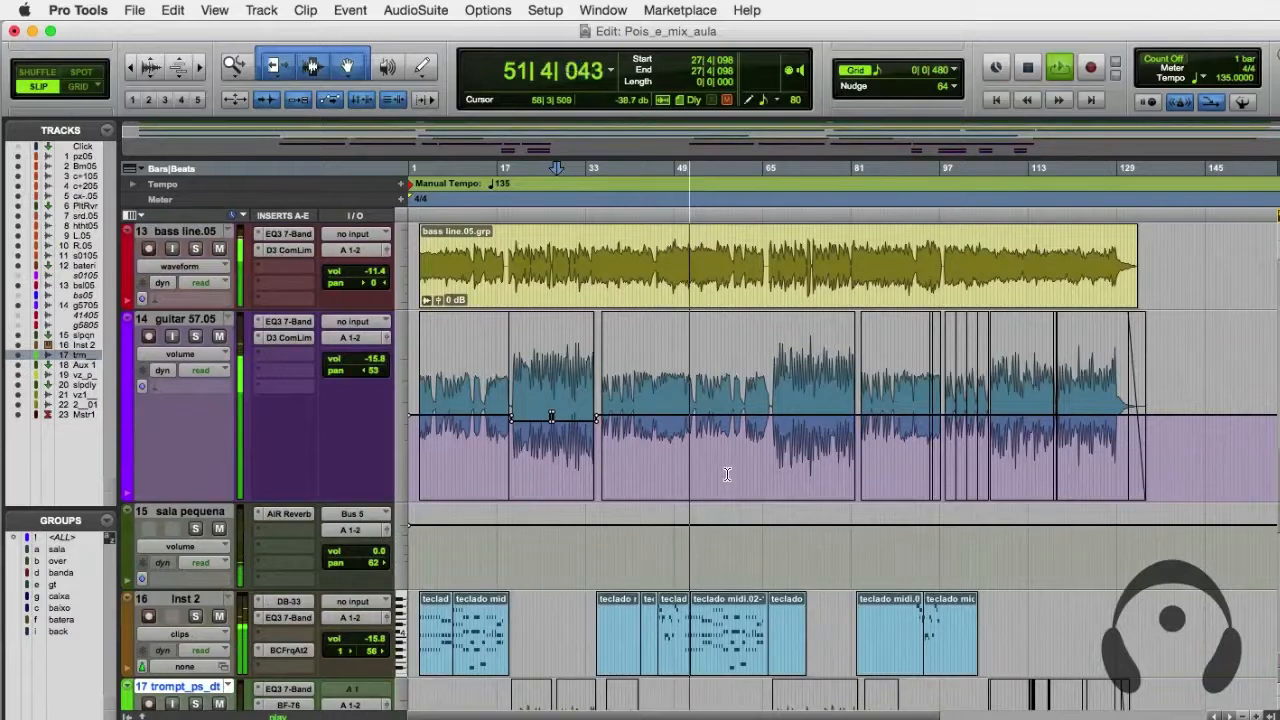
pyautogui.press('t')
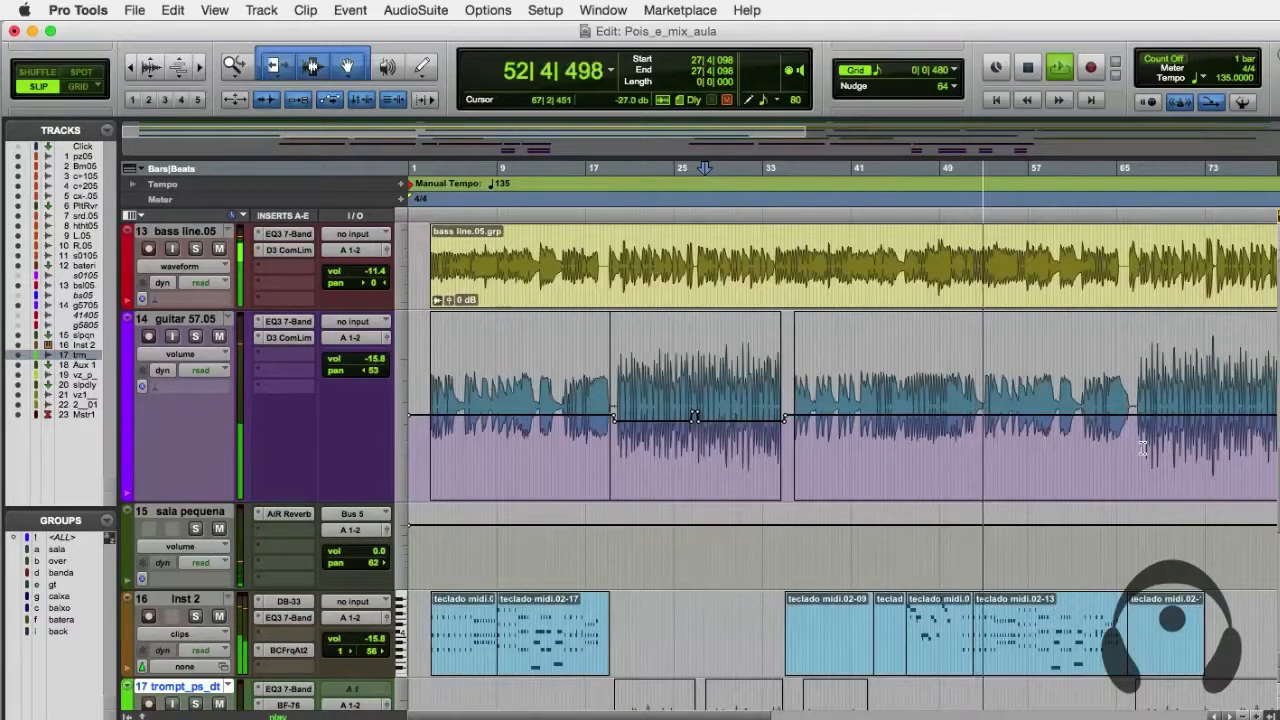
pyautogui.press('r')
pyautogui.scroll(-2, 1028, 512)
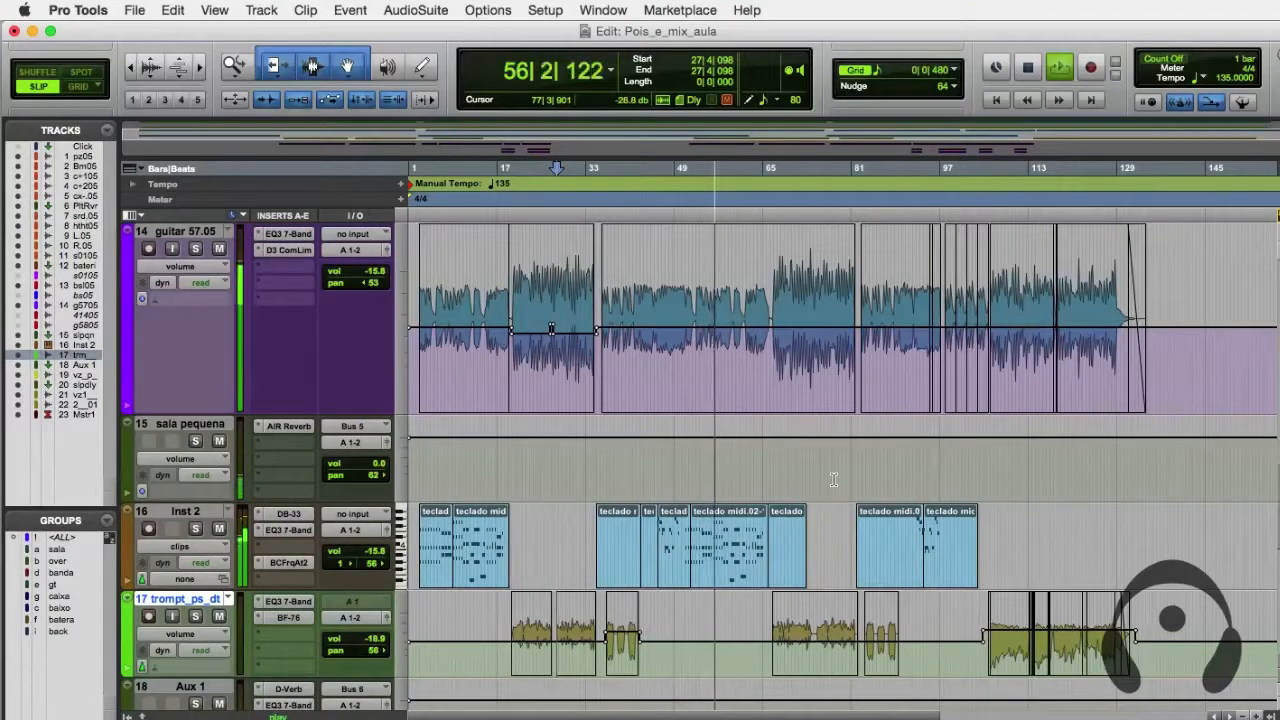
pyautogui.press('space')
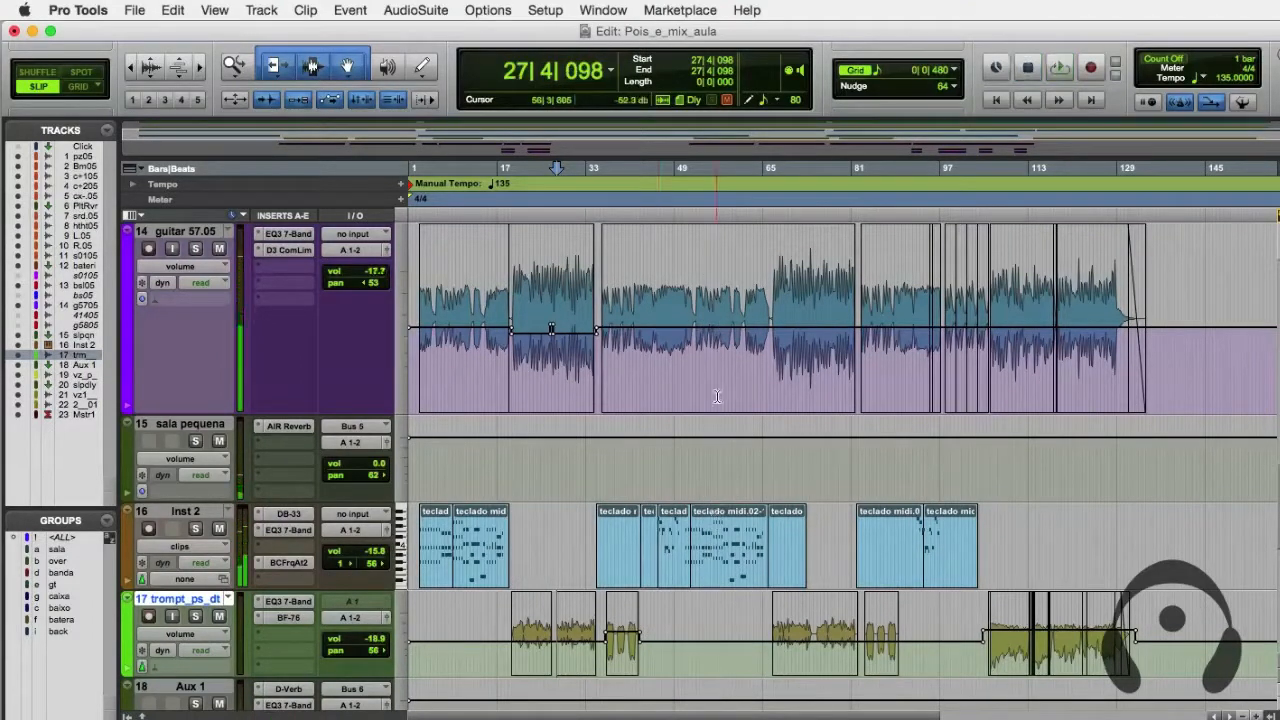
# Play briefly from bar 52 and show the audio volume automation of the keyboard track Inst 2.
pyautogui.click(693, 309)
pyautogui.press('space')
pyautogui.press('t')
pyautogui.press('space')
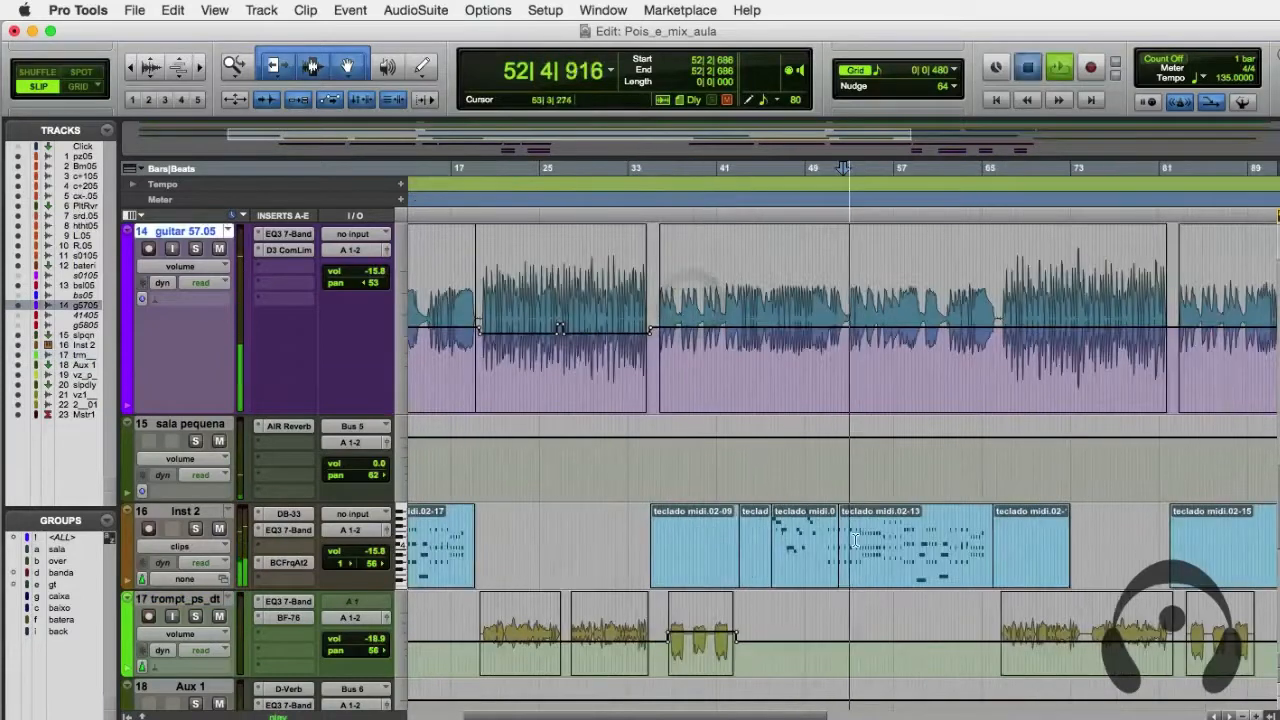
pyautogui.click(220, 548)
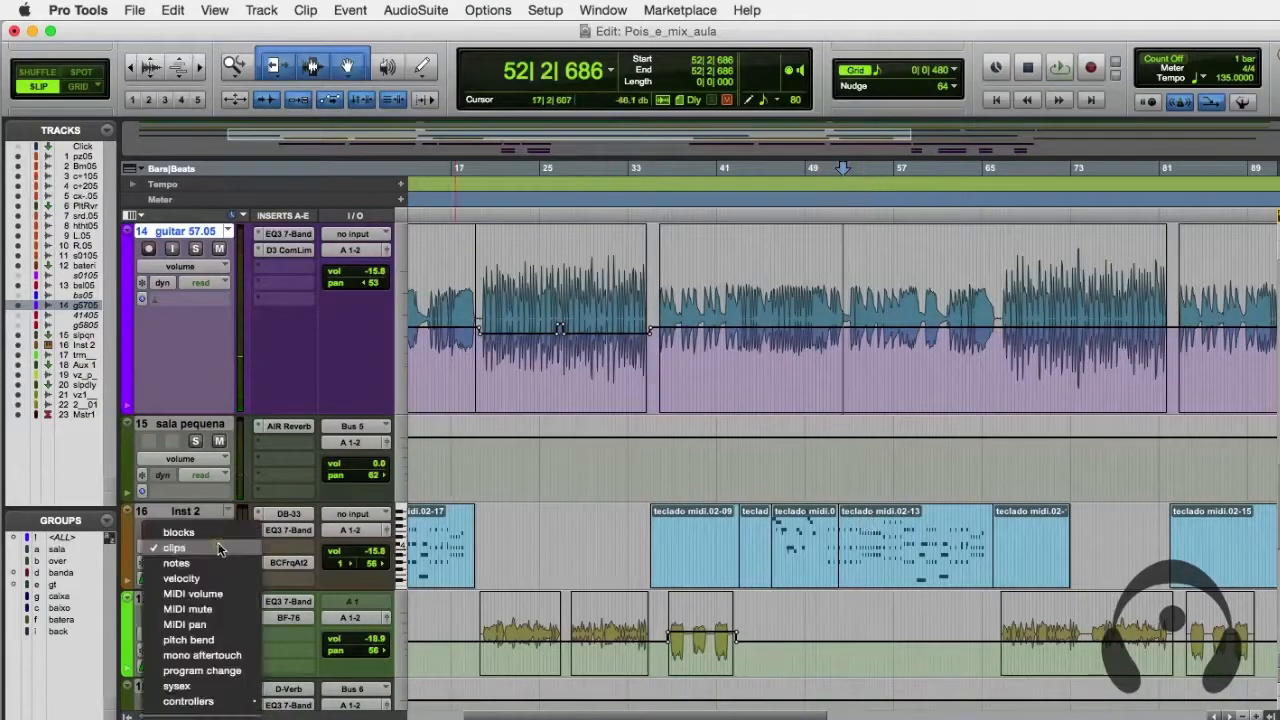
pyautogui.click(178, 563)
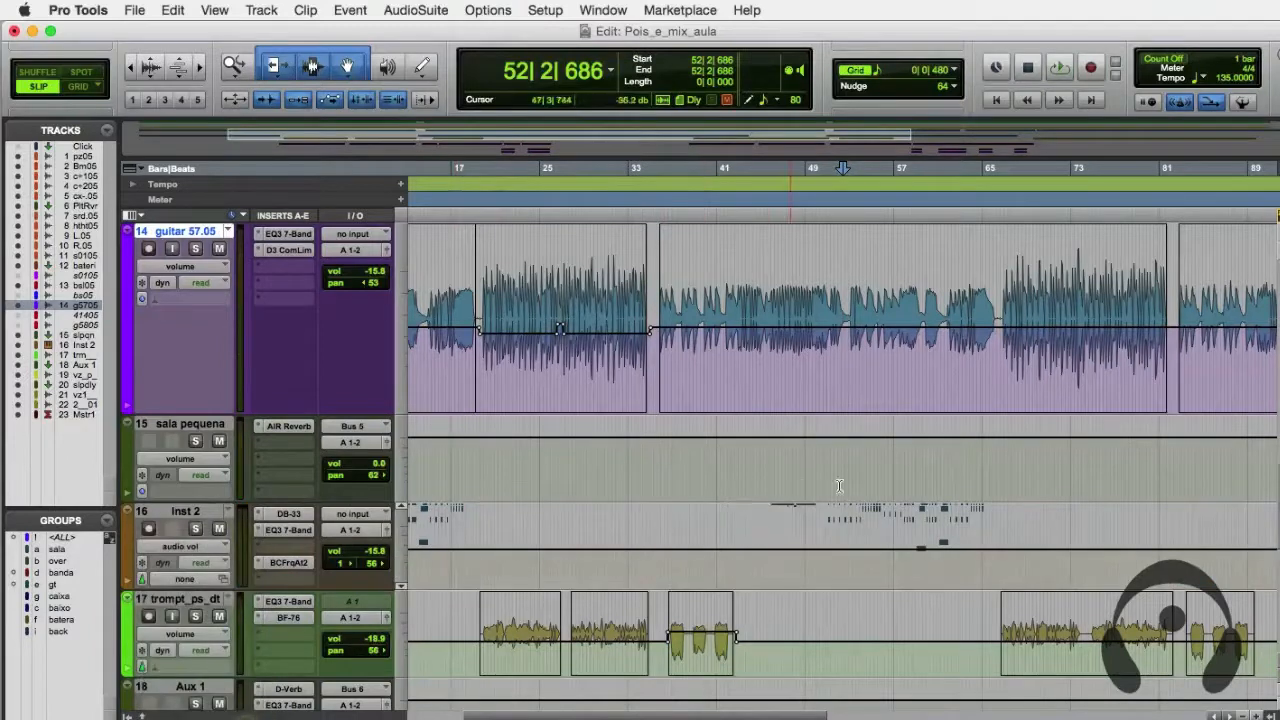
pyautogui.press('space')
pyautogui.press('space')
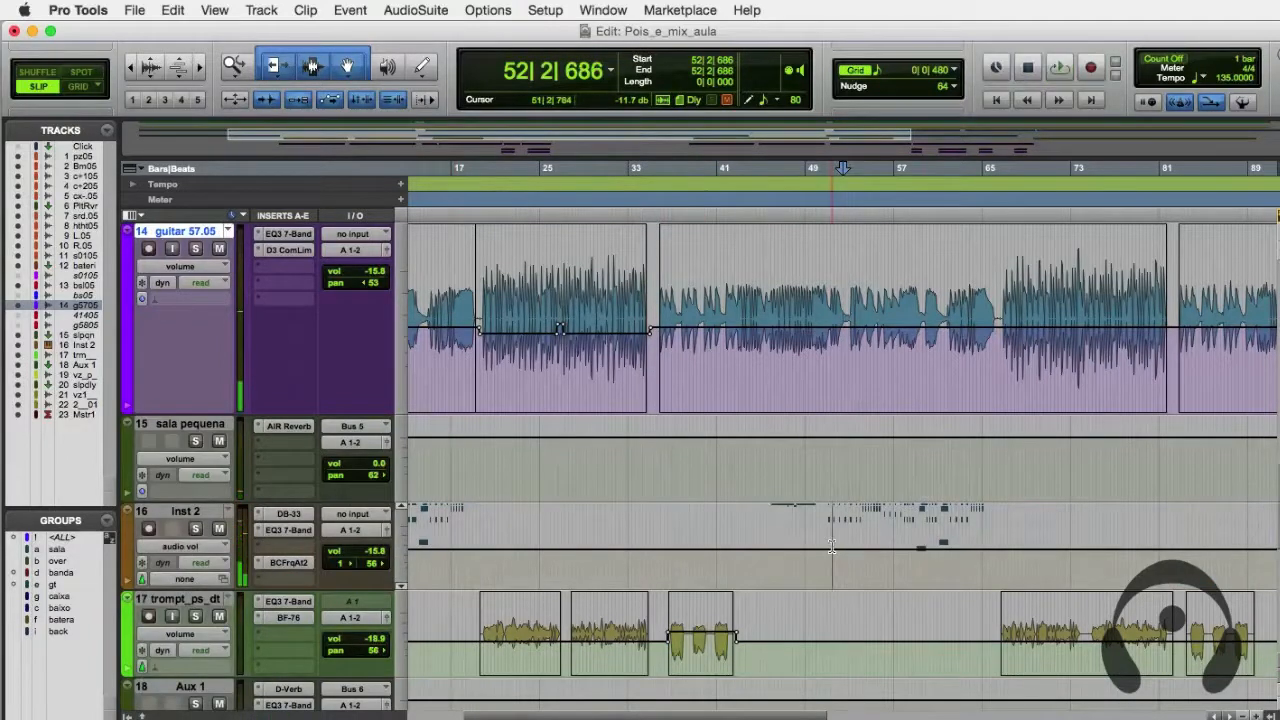
# Lower the volume automation of Inst 2 from bar 51 to bar 59 to -20.0 dB, checking it in playback.
pyautogui.click(822, 543)
pyautogui.press('space')
pyautogui.press('t')
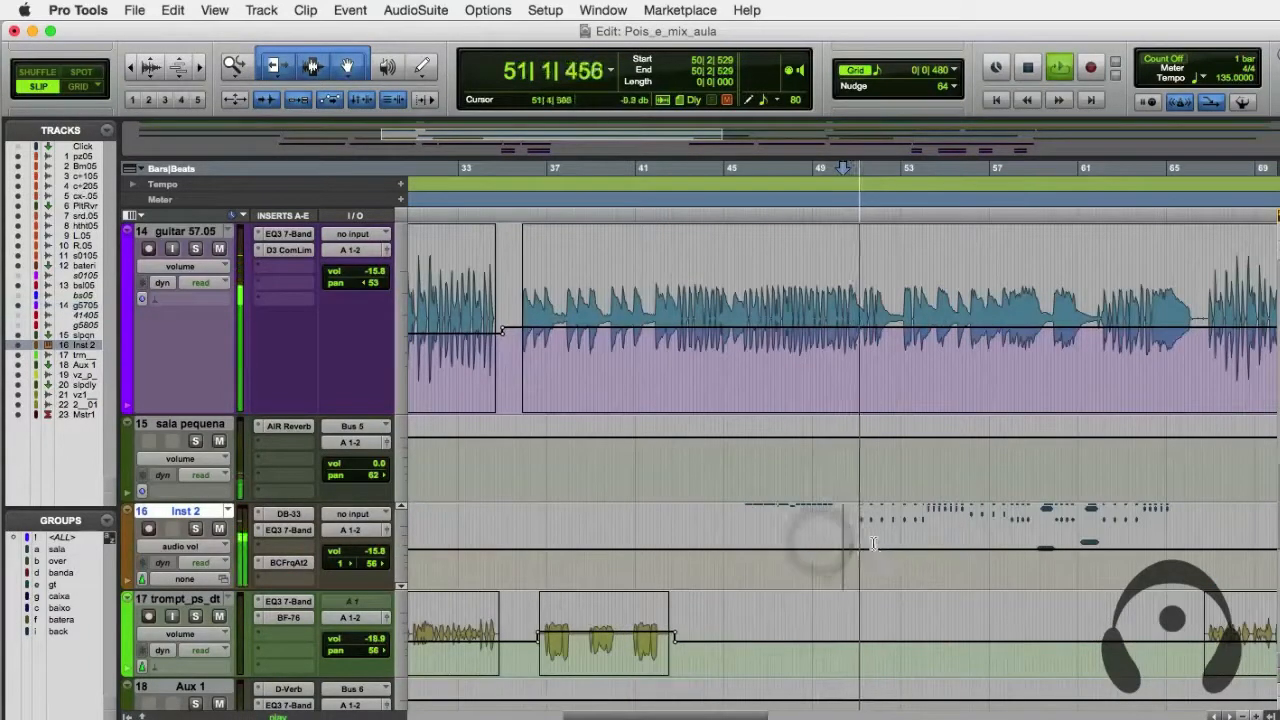
pyautogui.press('space')
pyautogui.moveTo(857, 548)
pyautogui.mouseDown()
pyautogui.moveTo(1203, 568)
pyautogui.moveTo(1035, 568)
pyautogui.mouseUp()
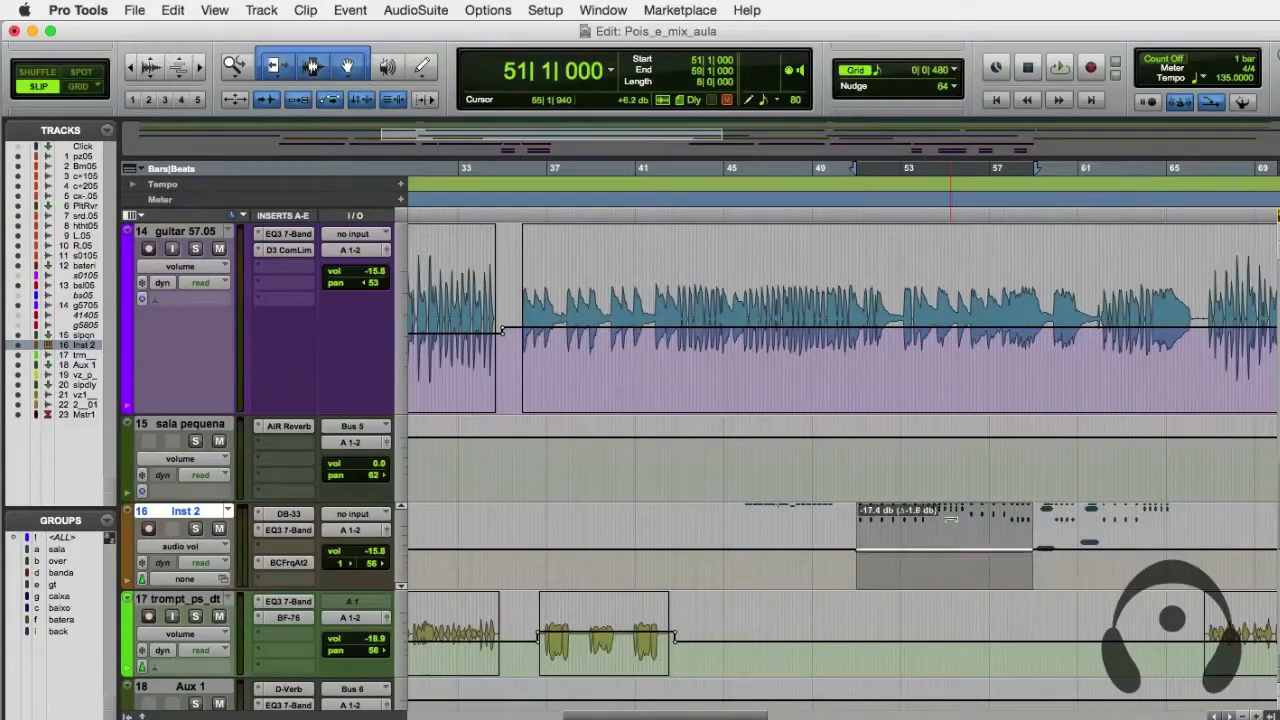
pyautogui.moveTo(952, 520); pyautogui.dragTo(951, 521)
pyautogui.press('space')
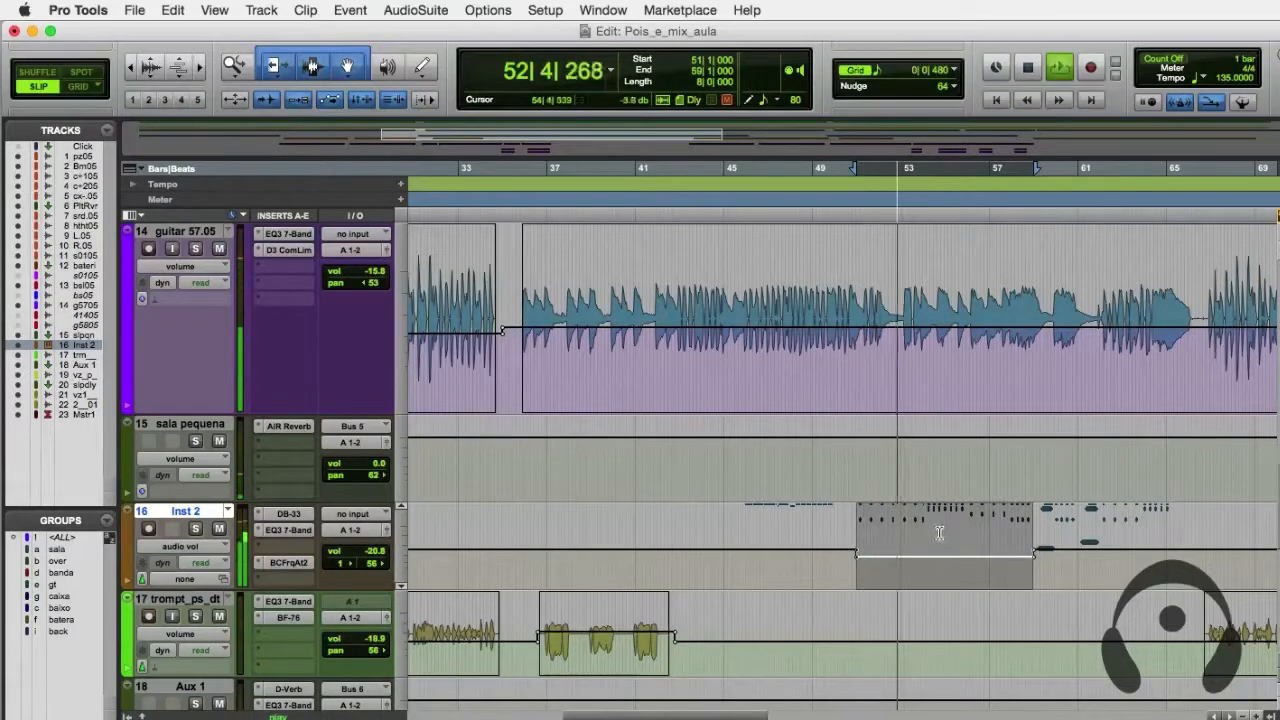
pyautogui.click(923, 520)
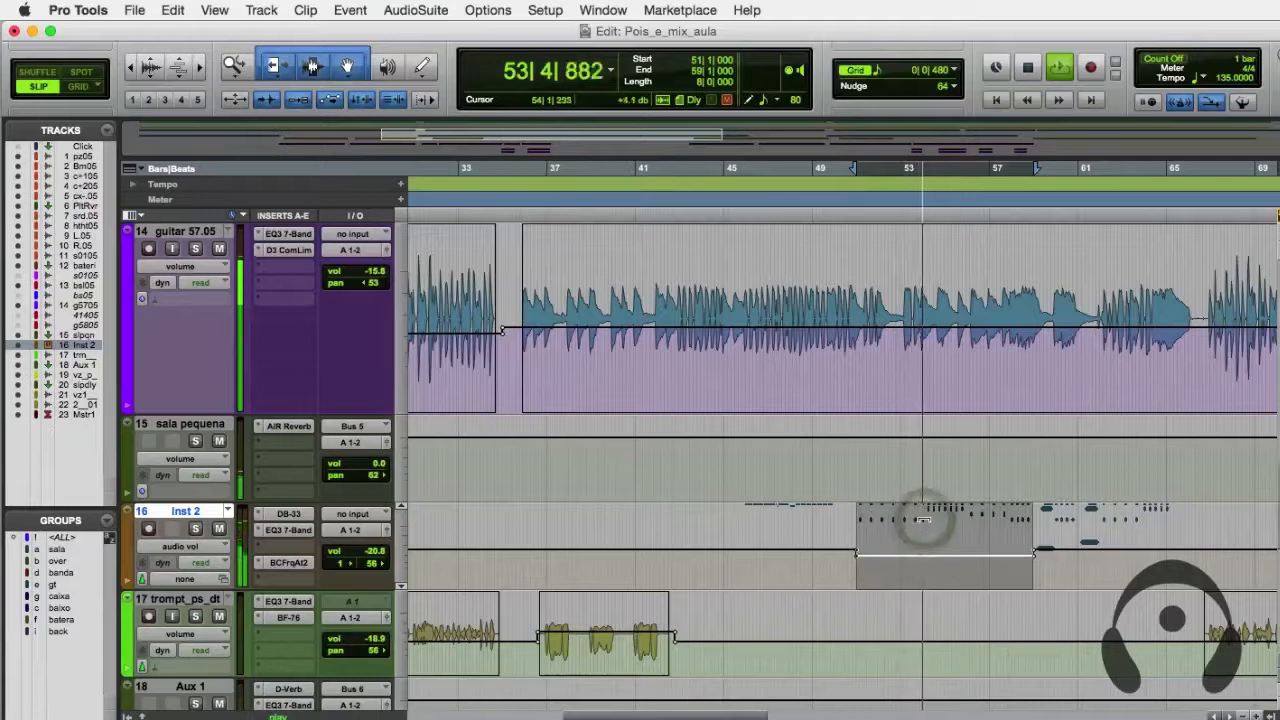
# Play on past bar 59 and replay from bar 58 to check the keyboard's level going into its next phrases.
pyautogui.moveTo(700, 714); pyautogui.dragTo(757, 703)
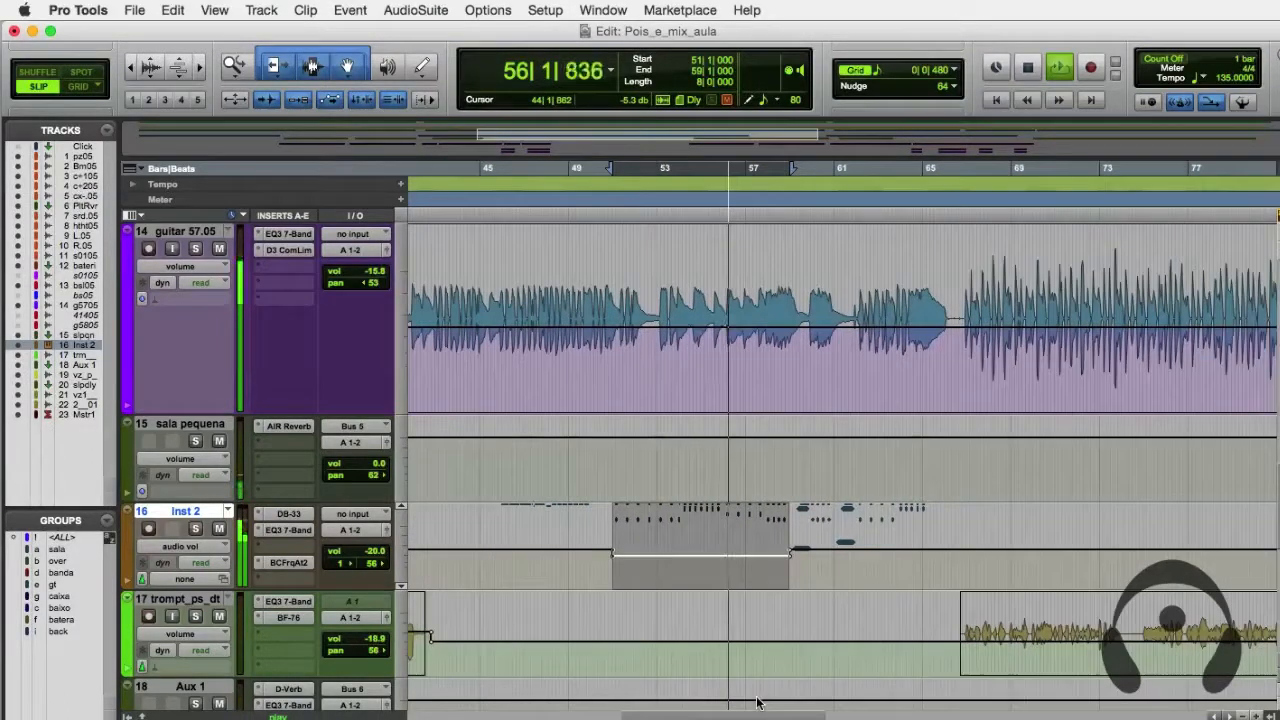
pyautogui.click(821, 570)
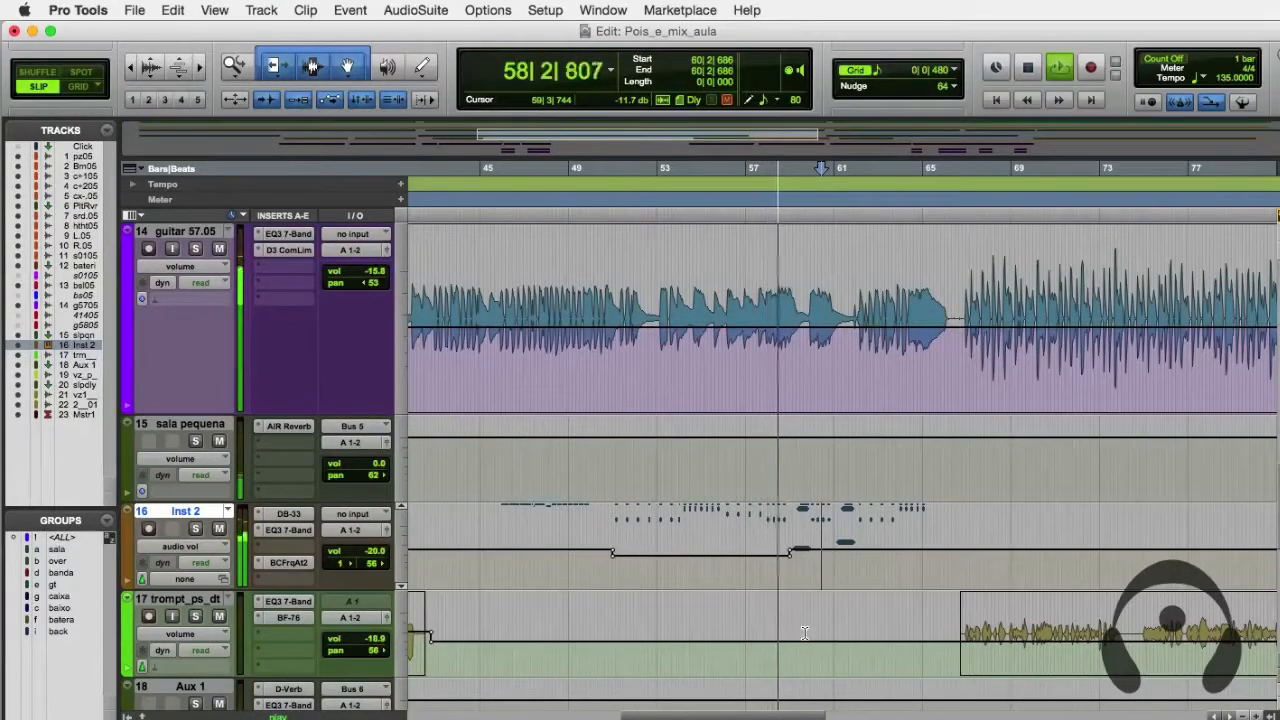
pyautogui.press('space')
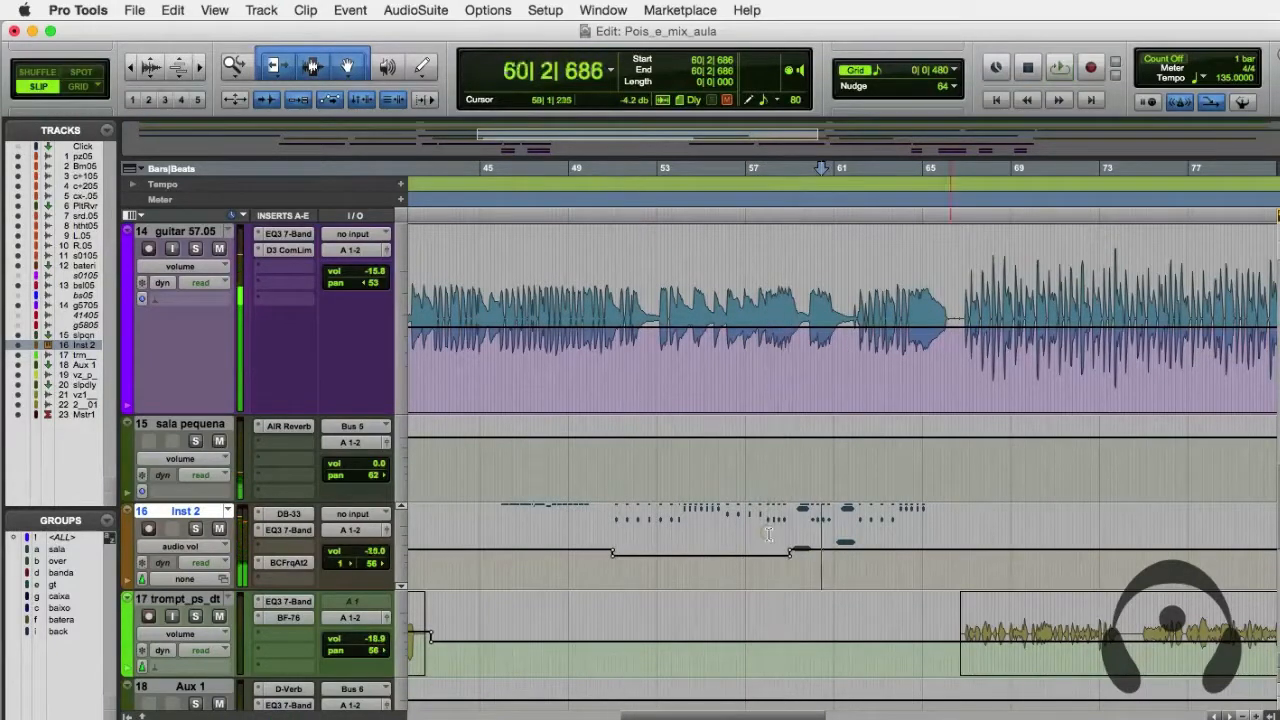
pyautogui.click(768, 532)
pyautogui.press('space')
pyautogui.press('t')
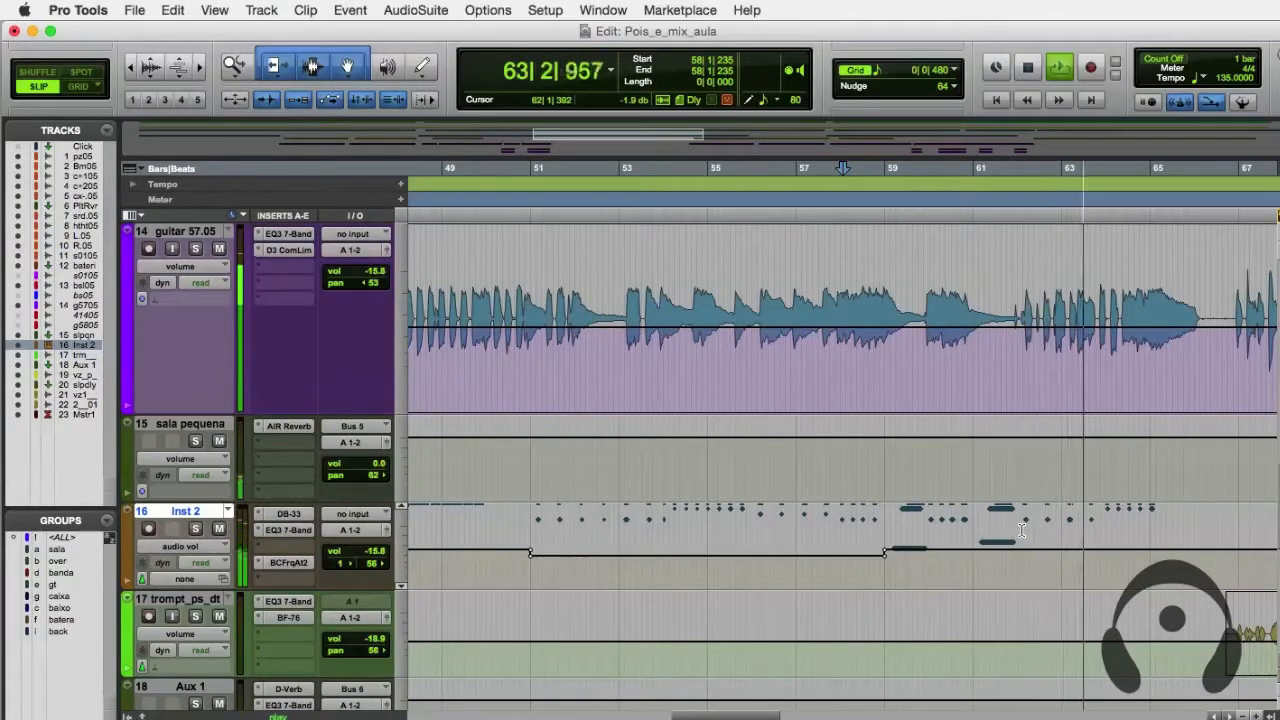
# Lower the volume automation of Inst 2 from about bar 62 to bar 65 and check it by playing from bar 60.
pyautogui.moveTo(1022, 530); pyautogui.dragTo(1172, 540)
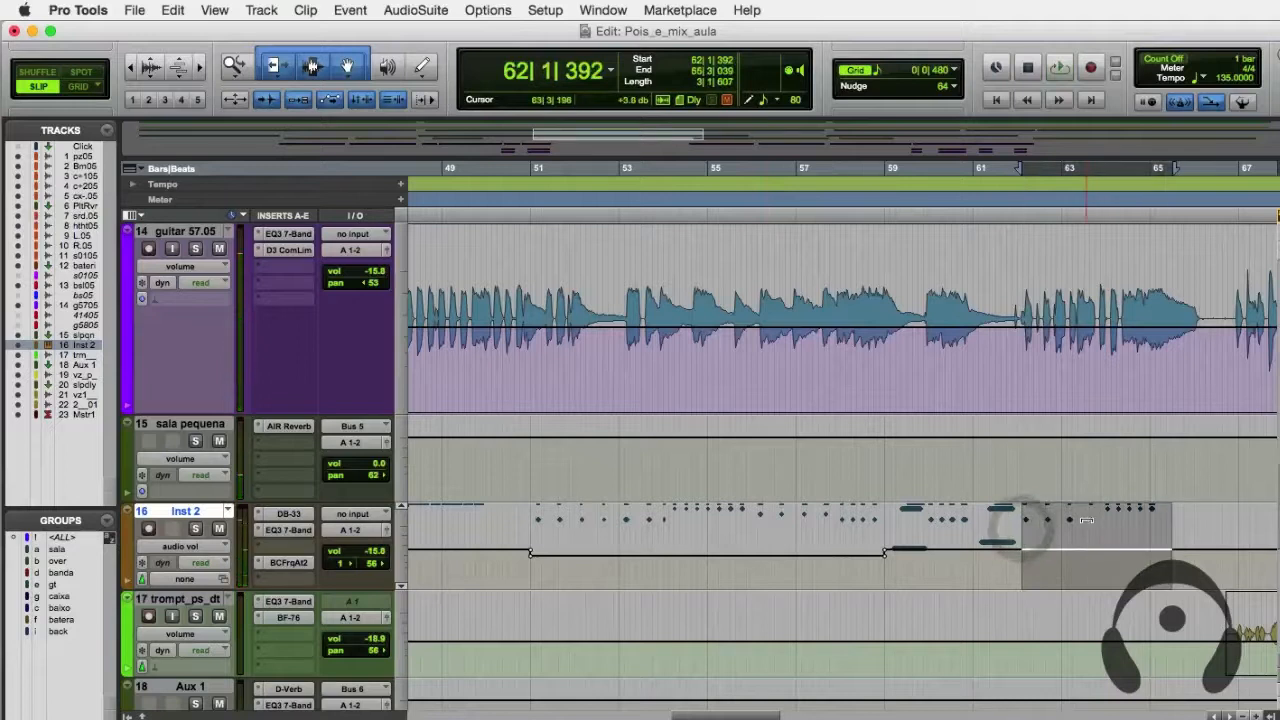
pyautogui.moveTo(1087, 524); pyautogui.dragTo(1087, 522)
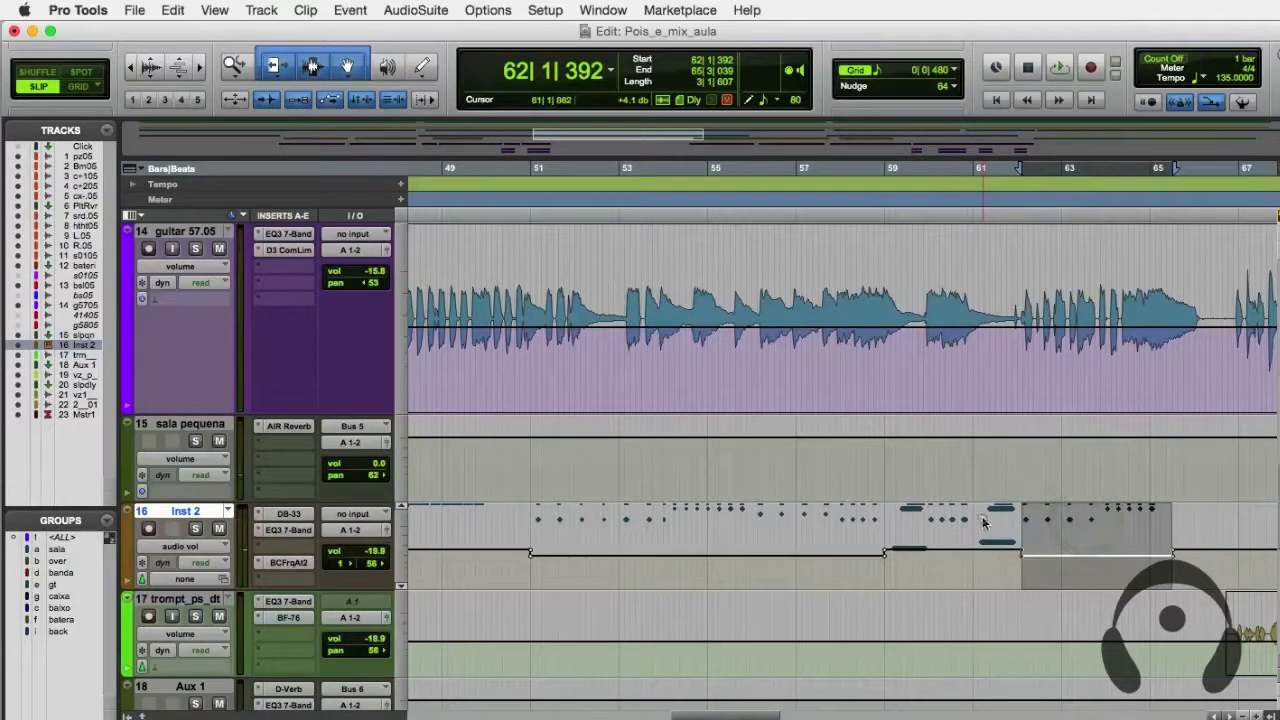
pyautogui.click(972, 538)
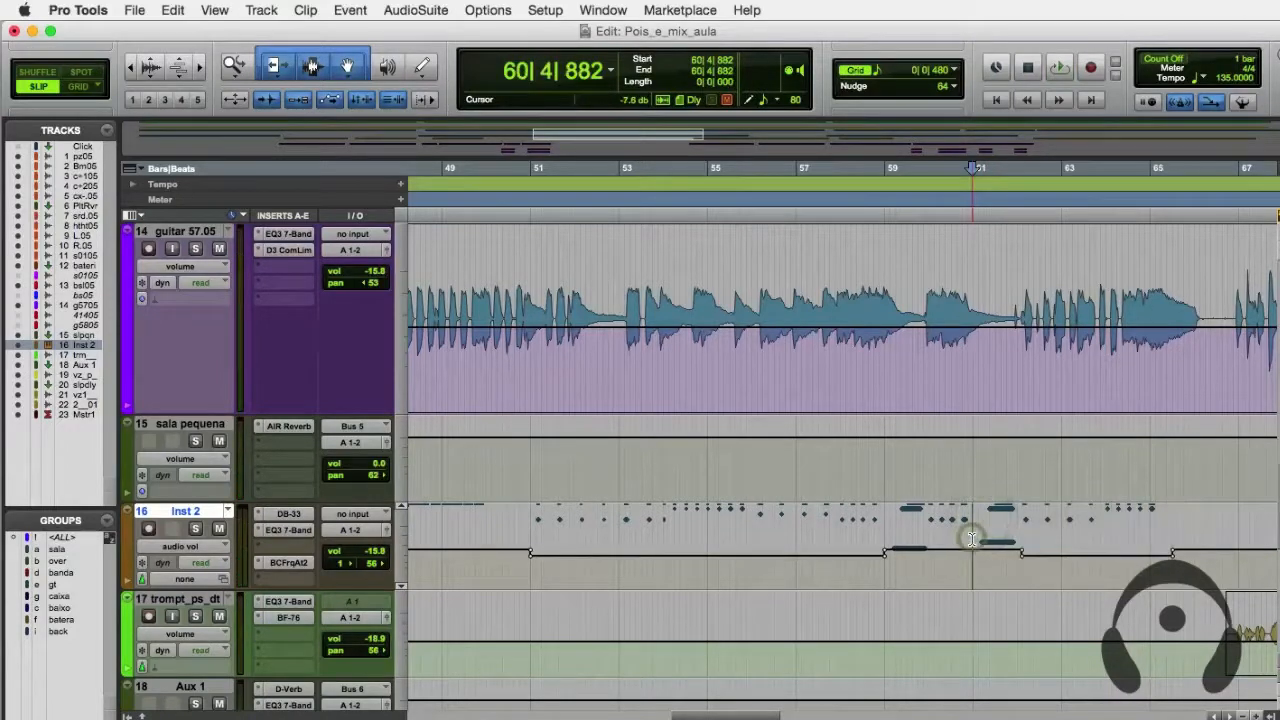
pyautogui.press('space')
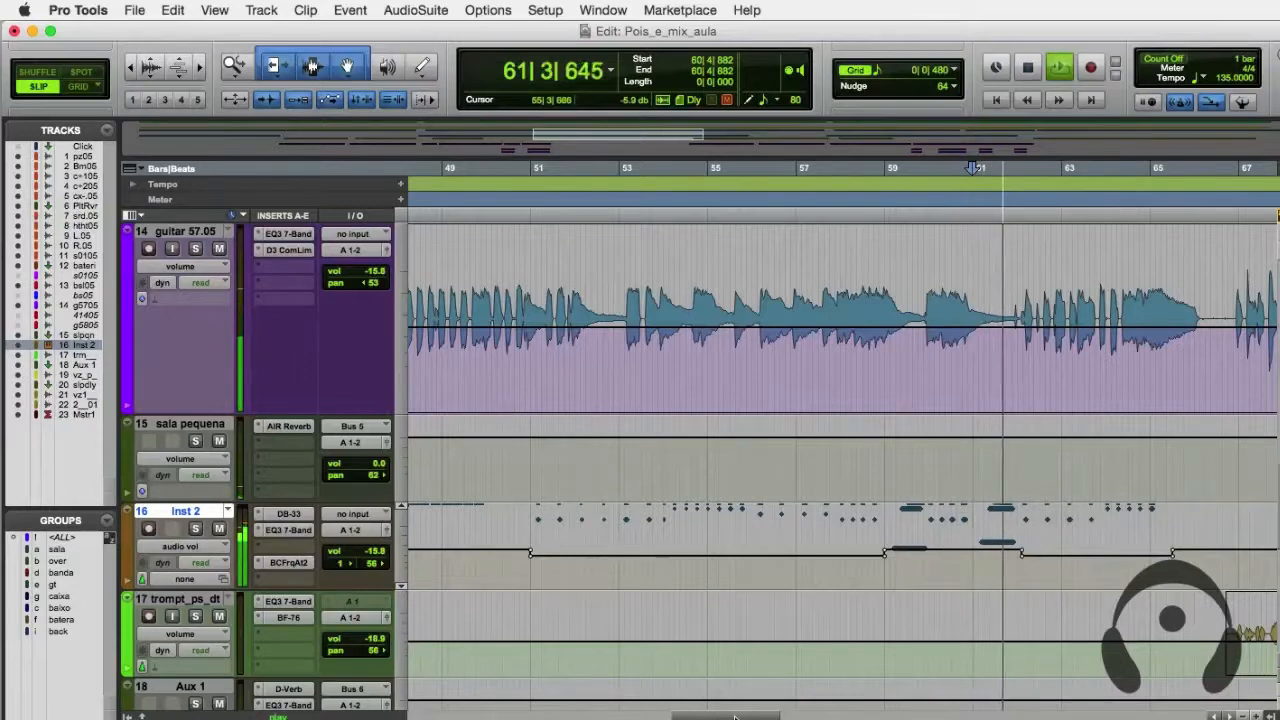
pyautogui.moveTo(735, 716); pyautogui.dragTo(805, 717)
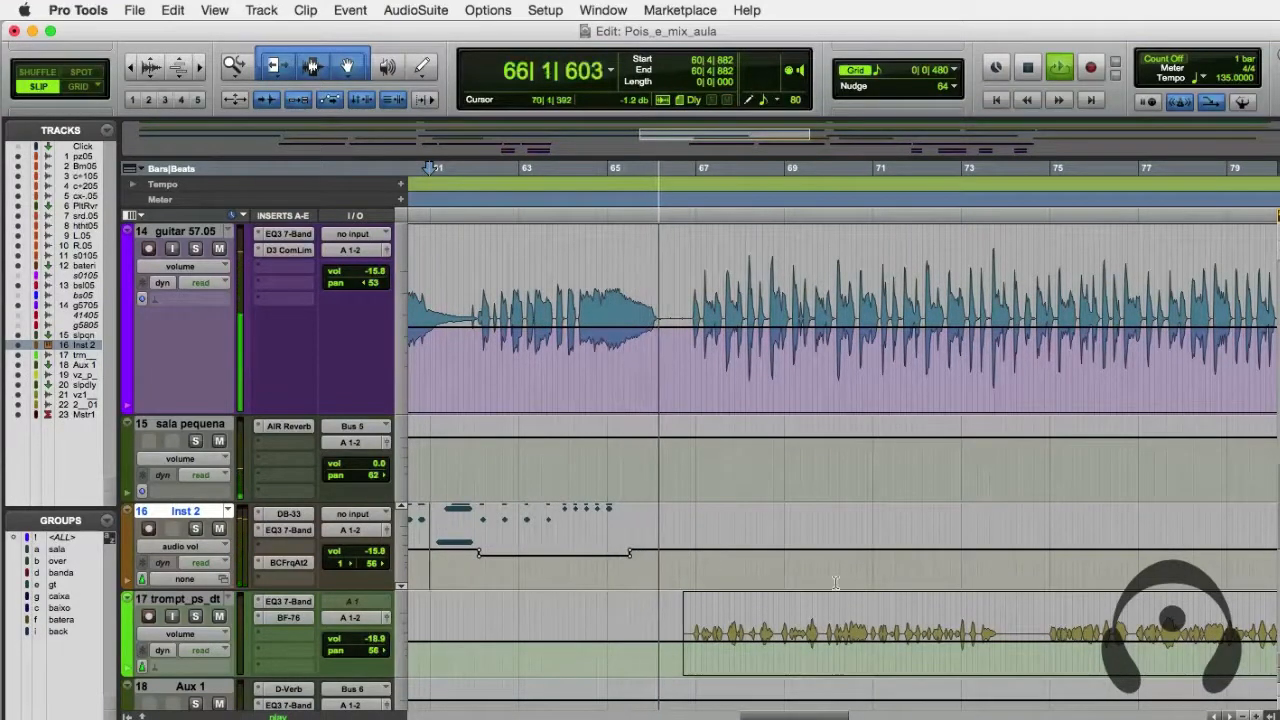
# Lower the guitar's volume automation over the section from about bar 66 to bar 82 to -17.7 dB during playback.
pyautogui.press('r')
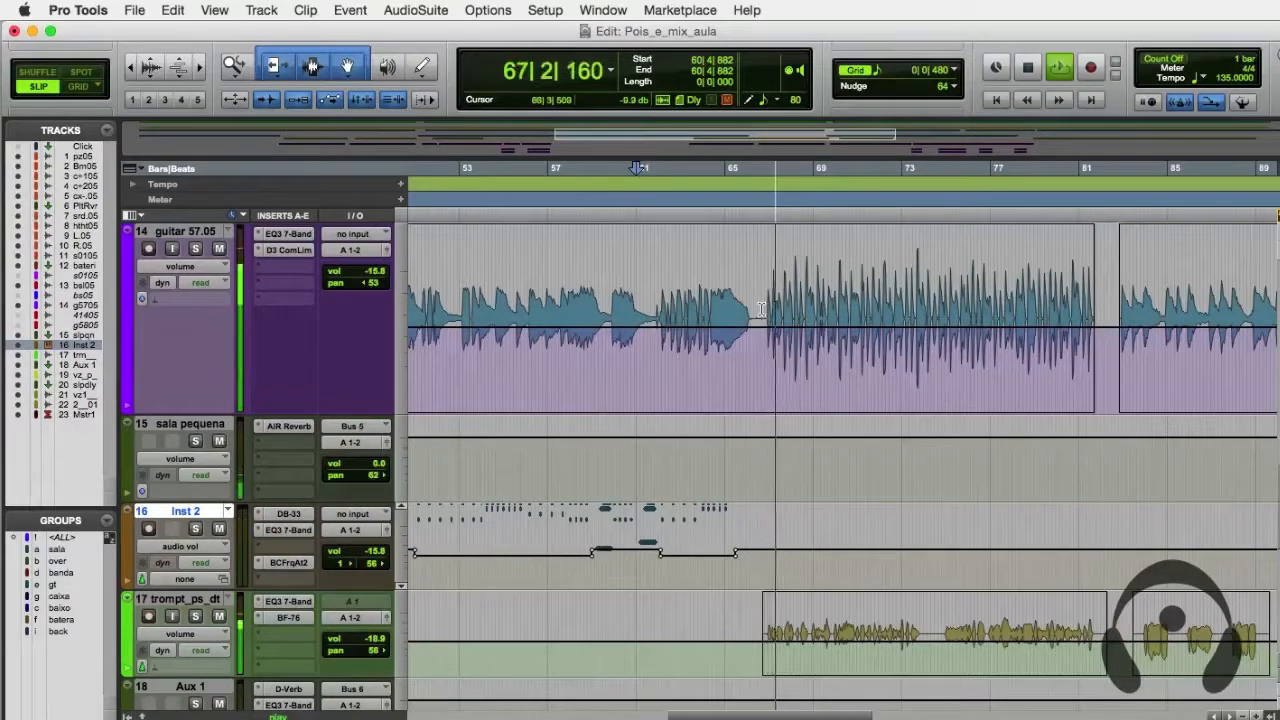
pyautogui.click(816, 313)
pyautogui.doubleClick(816, 315)
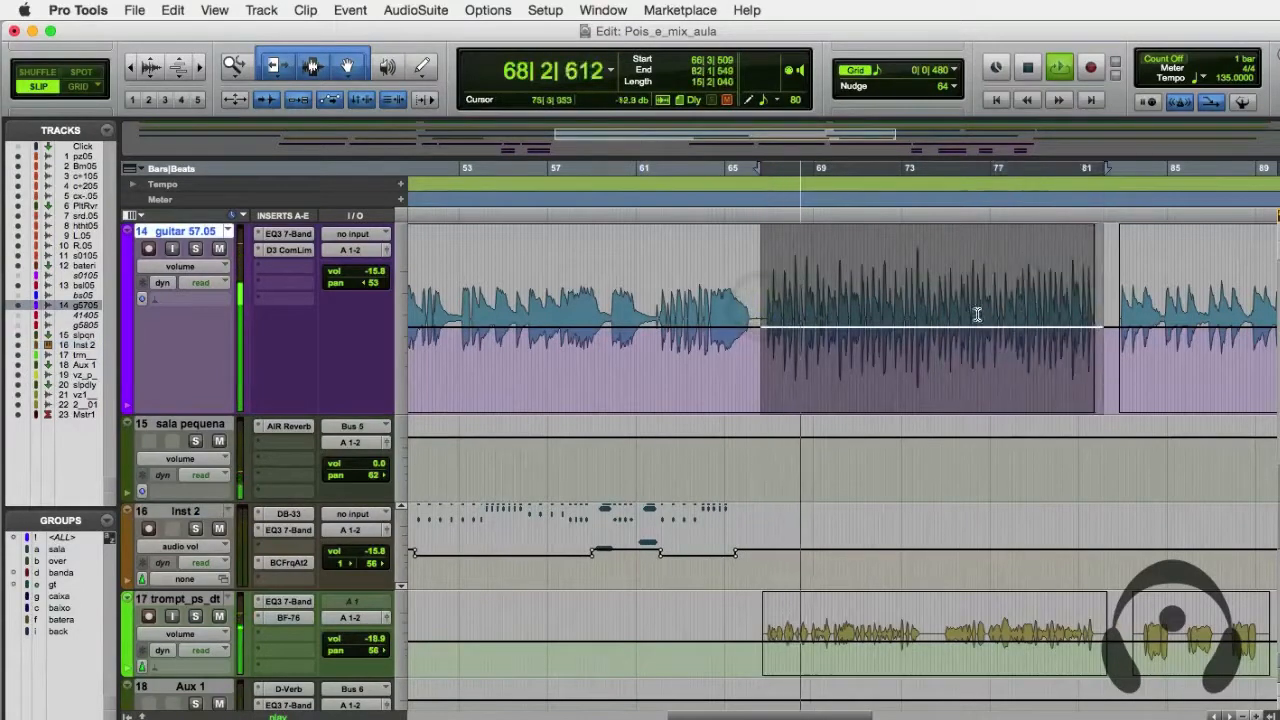
pyautogui.moveTo(922, 256); pyautogui.dragTo(920, 259)
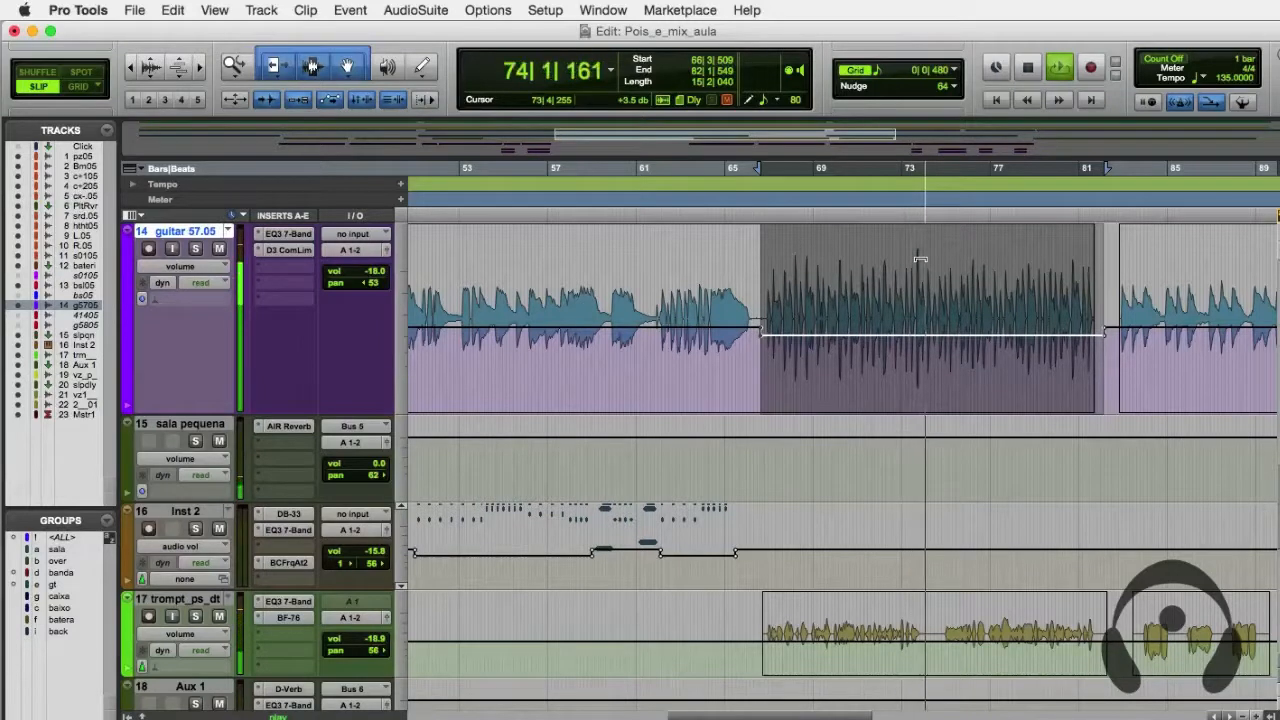
# Raise the trumpet's volume automation over the phrase from about bar 83 to bar 89 to -11.4 dB during playback.
pyautogui.press('t')
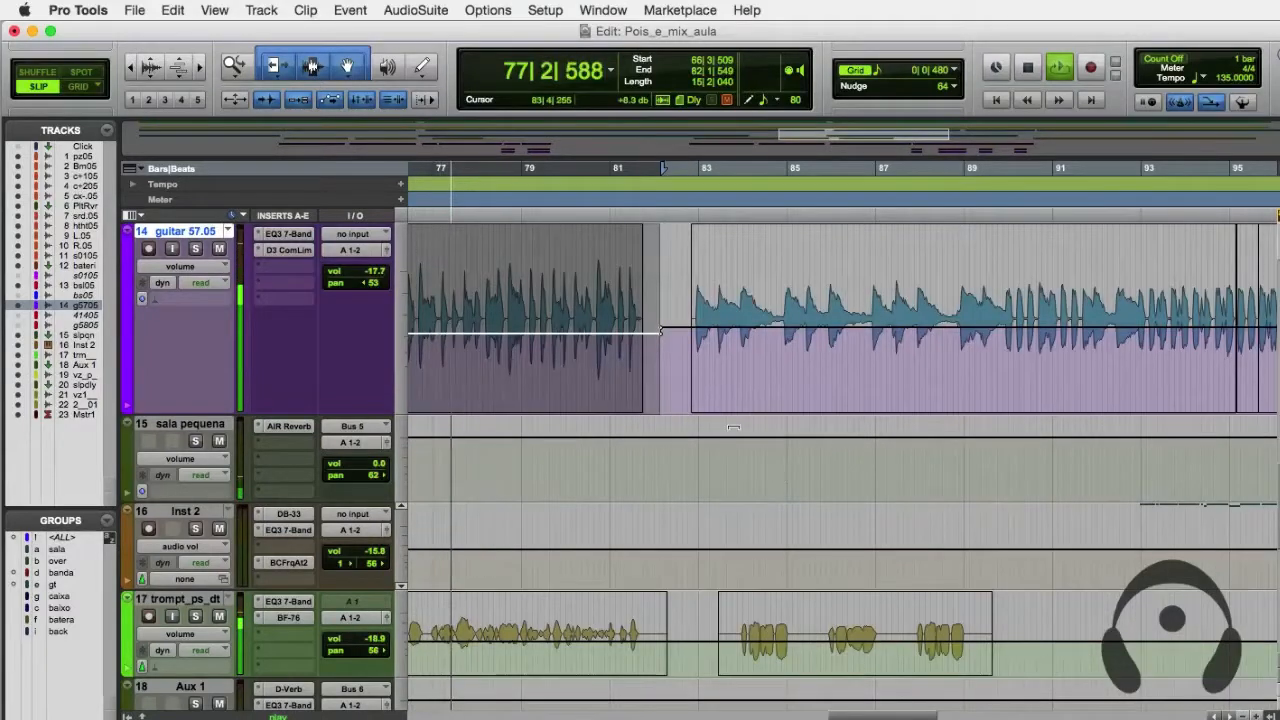
pyautogui.click(678, 450)
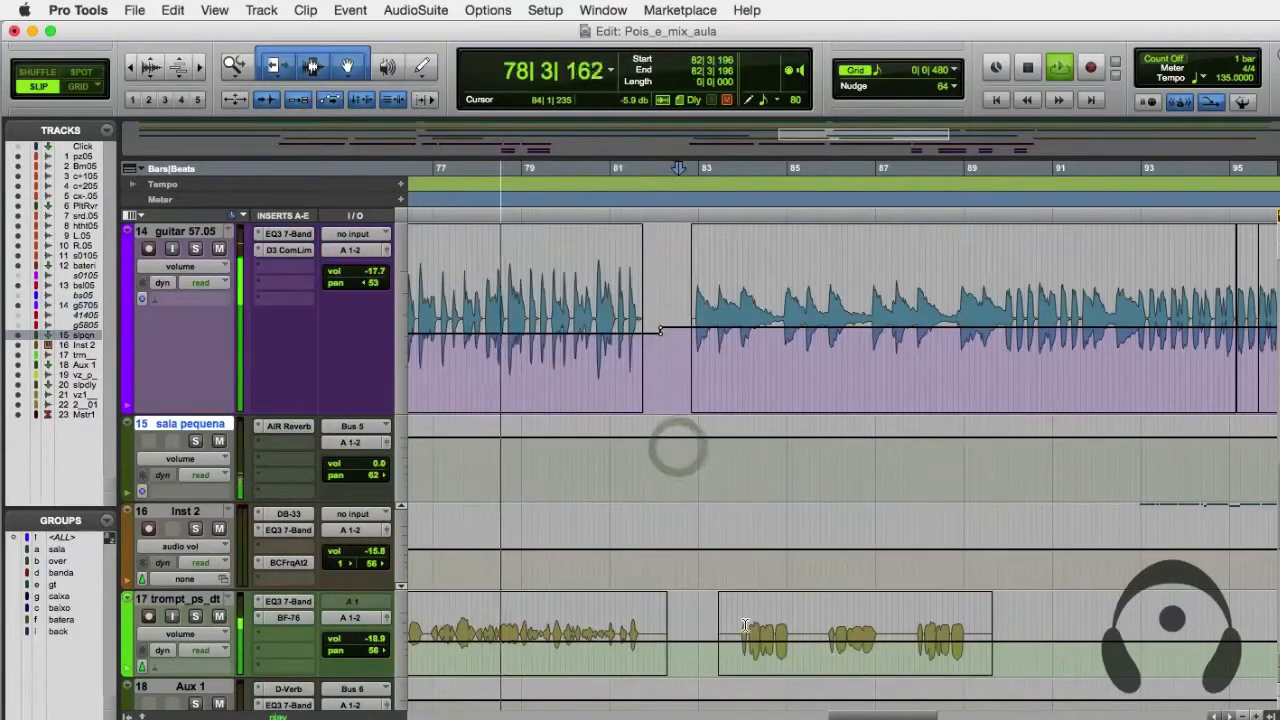
pyautogui.moveTo(718, 628); pyautogui.dragTo(1008, 630)
pyautogui.moveTo(865, 716)
pyautogui.mouseDown()
pyautogui.moveTo(643, 716)
pyautogui.moveTo(866, 716)
pyautogui.mouseUp()
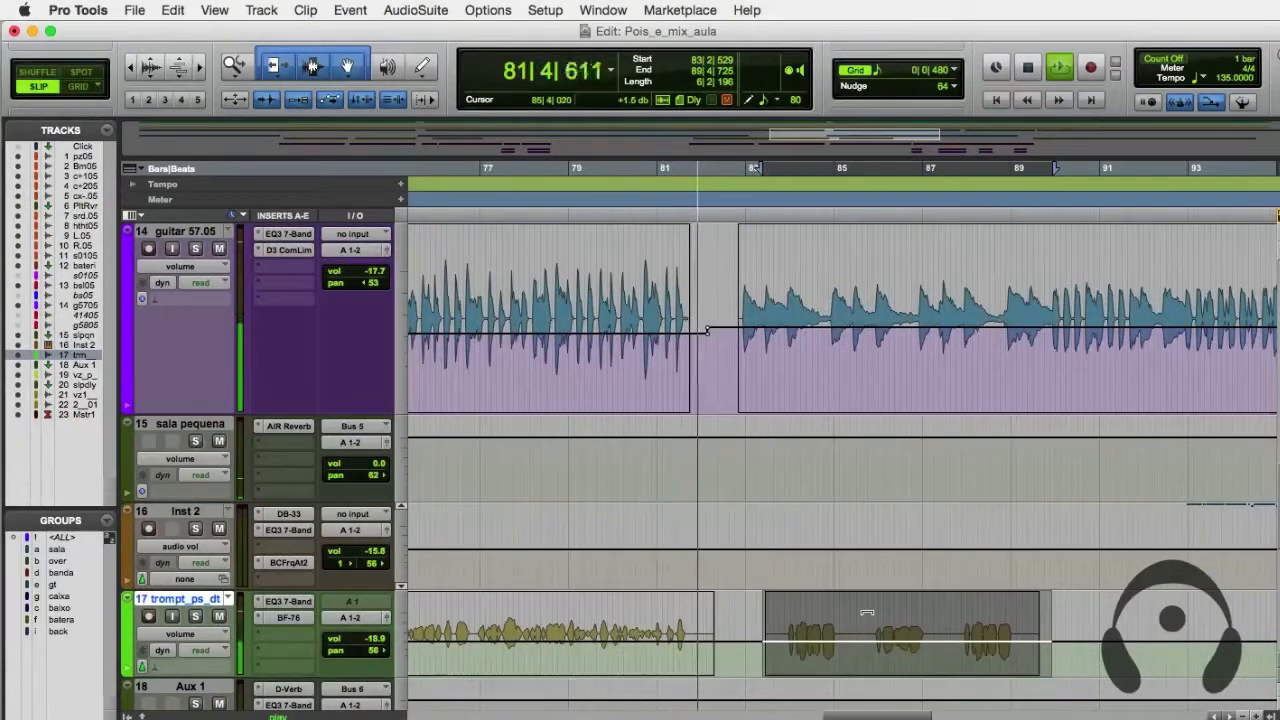
pyautogui.moveTo(867, 612); pyautogui.dragTo(867, 603)
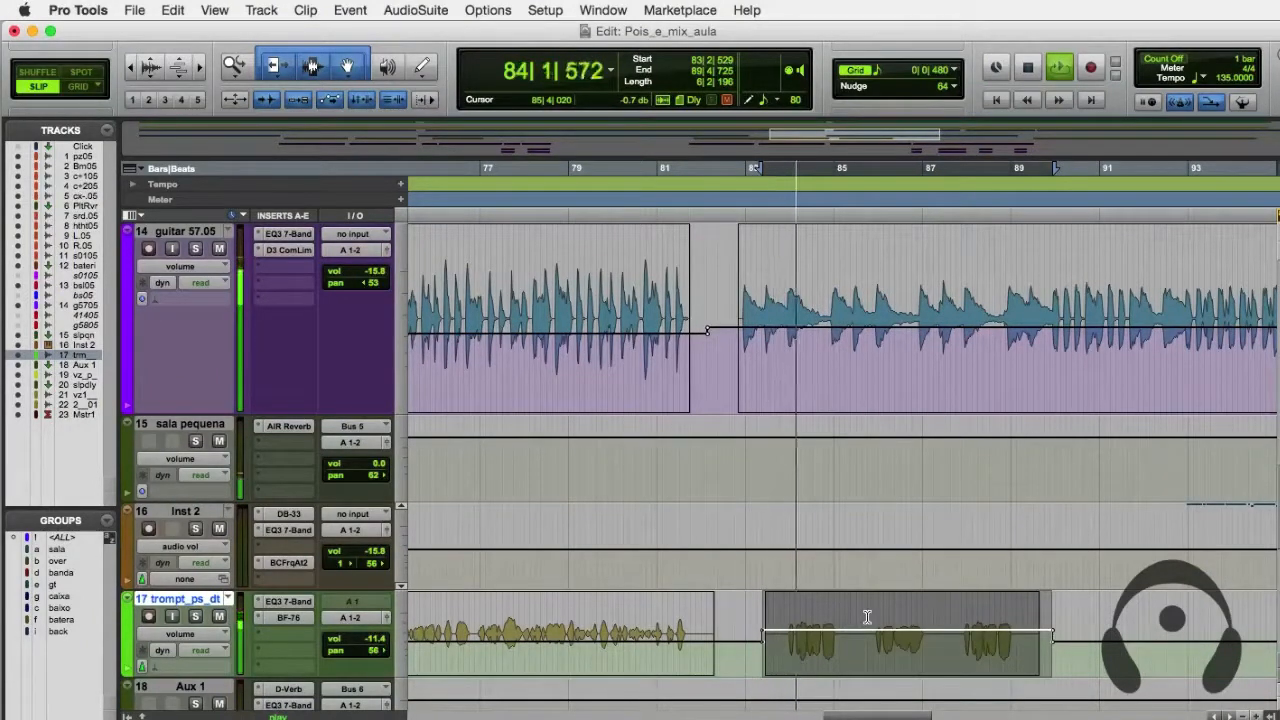
# Lower the trumpet's volume automation over the phrase from about bar 83 to bar 89 to -13.9 dB and keep playing past it.
pyautogui.moveTo(862, 603); pyautogui.dragTo(869, 611)
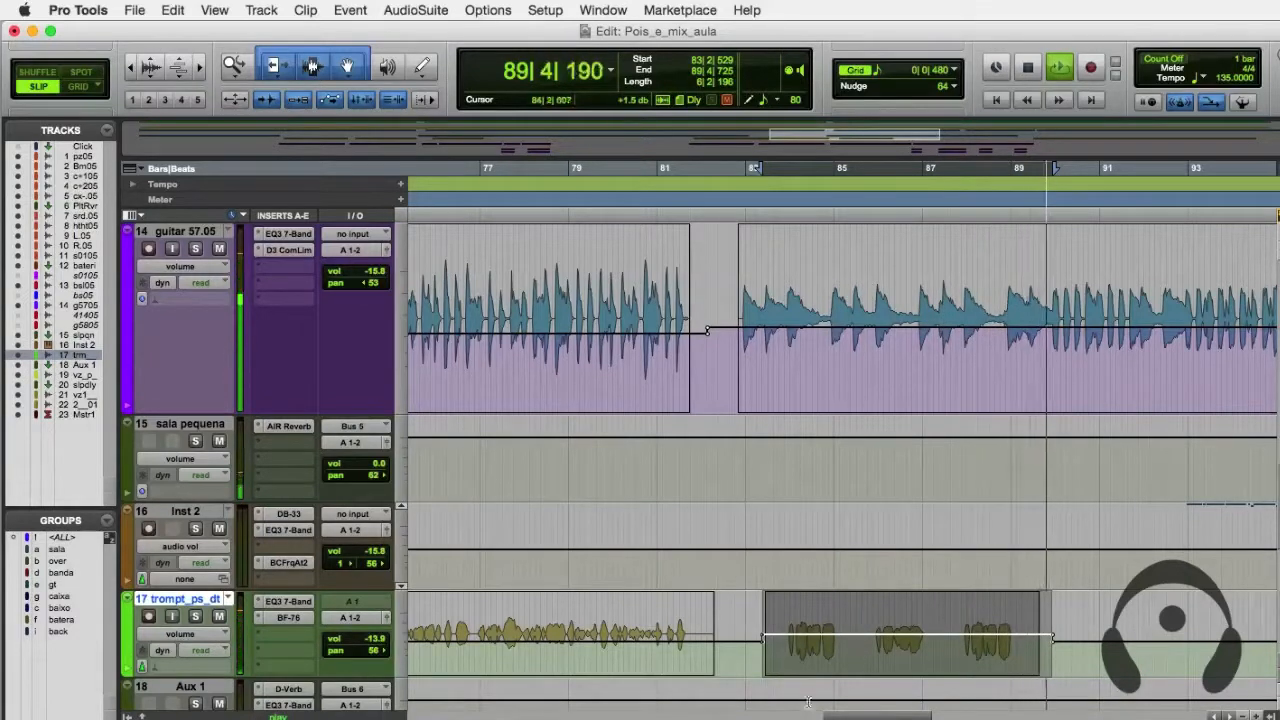
pyautogui.moveTo(871, 716); pyautogui.dragTo(872, 717)
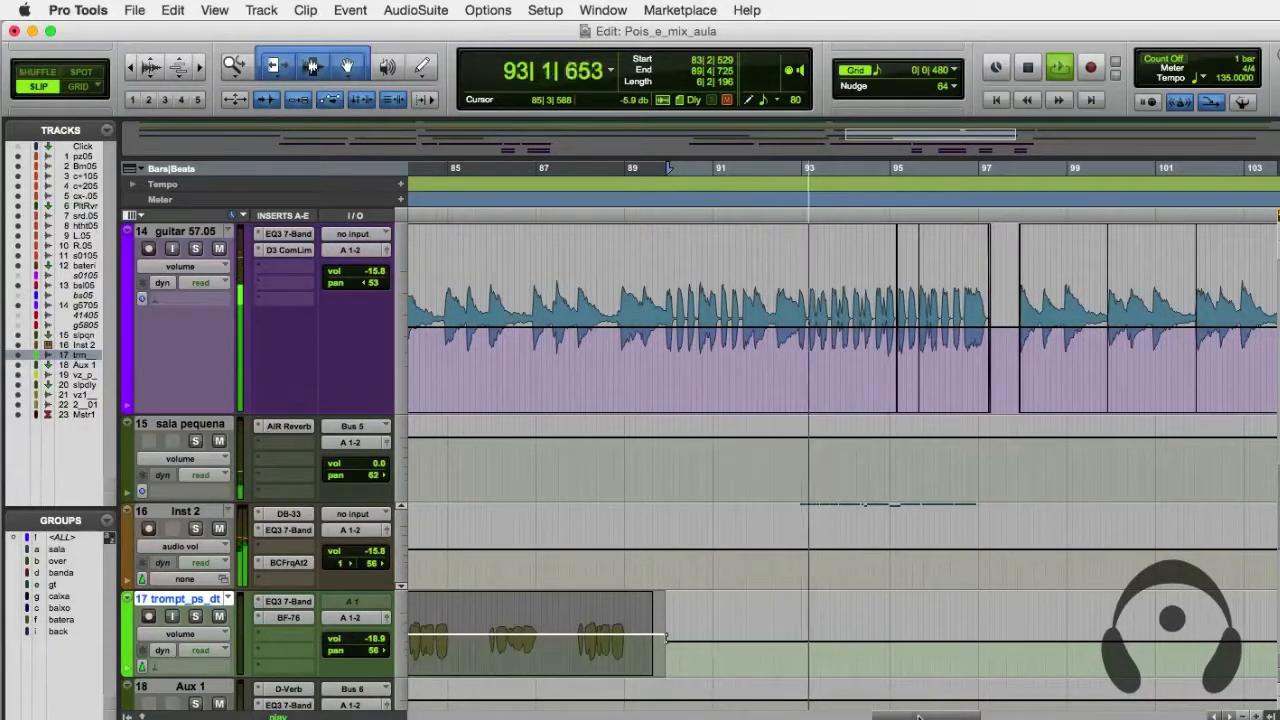
pyautogui.scroll(-2, 938, 597)
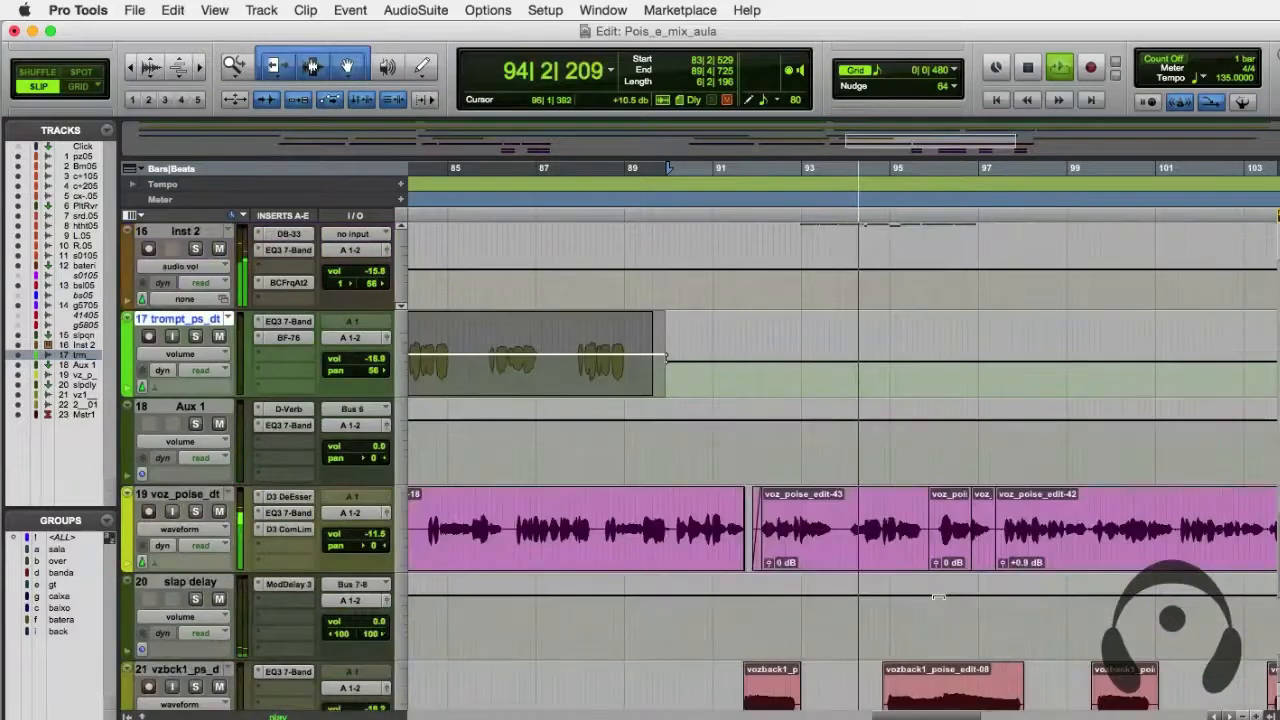
# Review the clips and automation of all tracks from the drums to the master across the song, and glance at the mixer levels.
pyautogui.scroll(2, 938, 597)
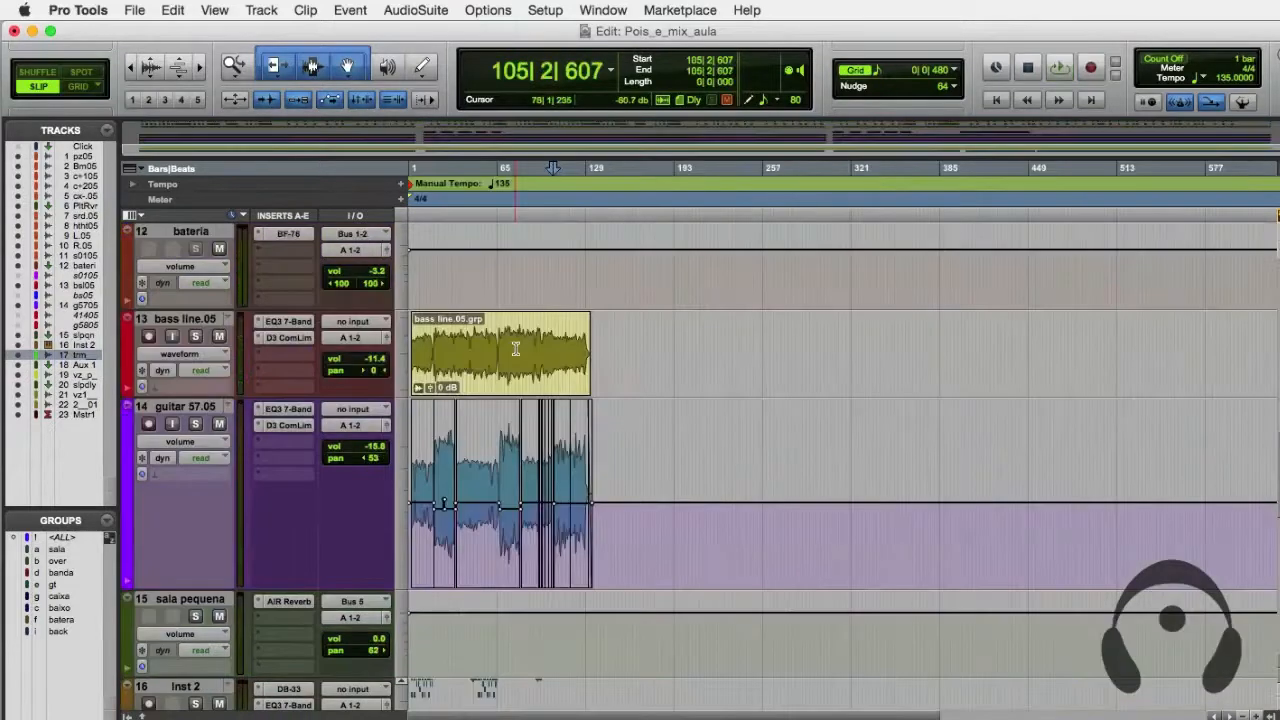
pyautogui.scroll(-4, 516, 348)
pyautogui.scroll(12, 516, 348)
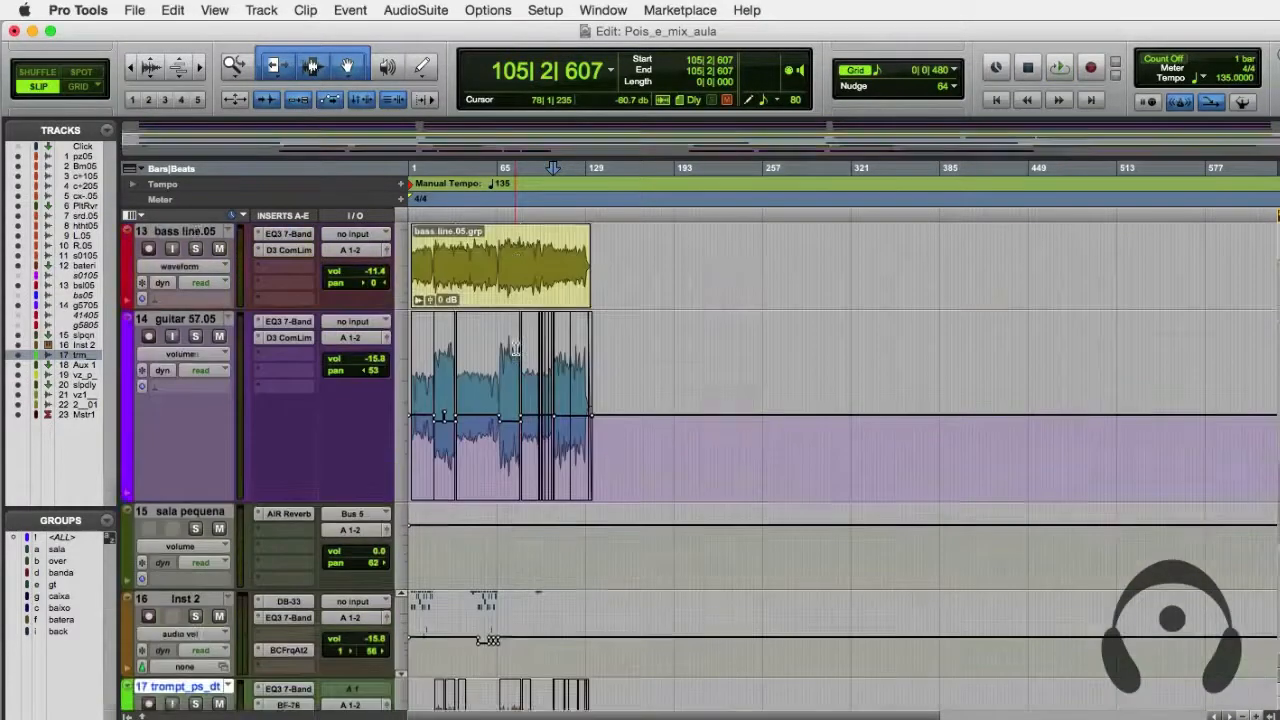
pyautogui.scroll(3, 516, 348)
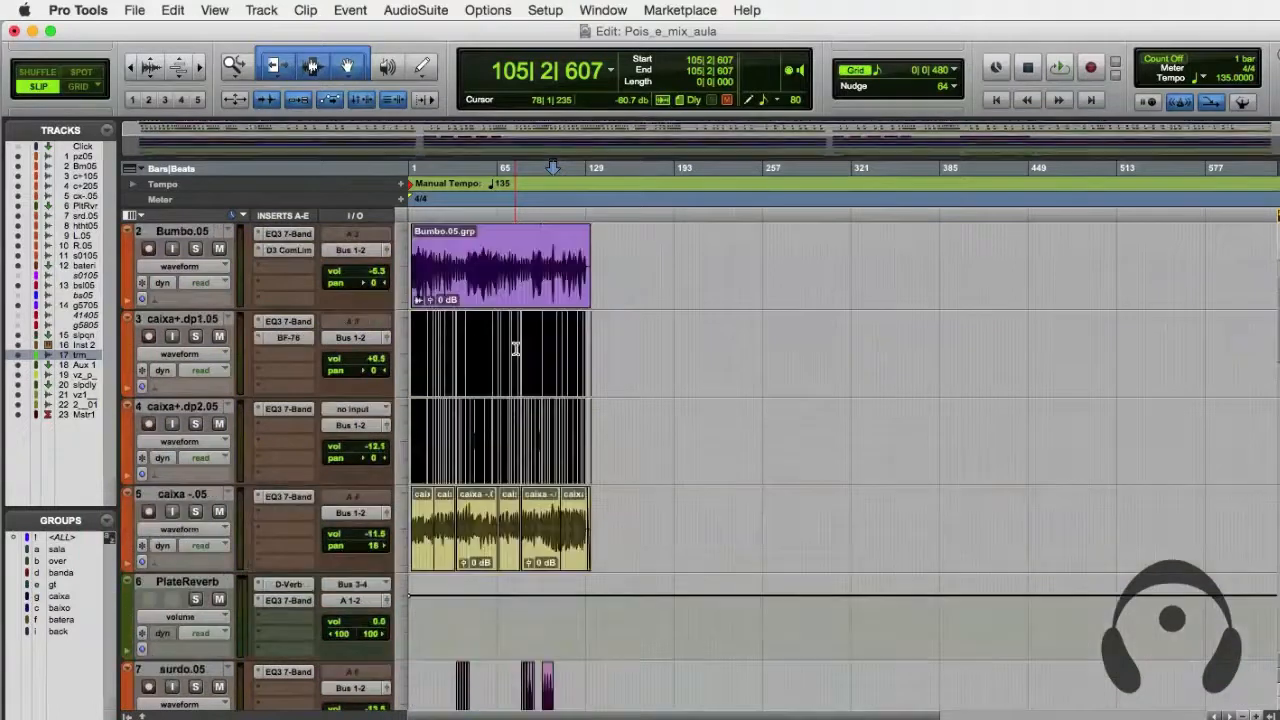
pyautogui.scroll(-1, 516, 348)
pyautogui.scroll(4, 516, 348)
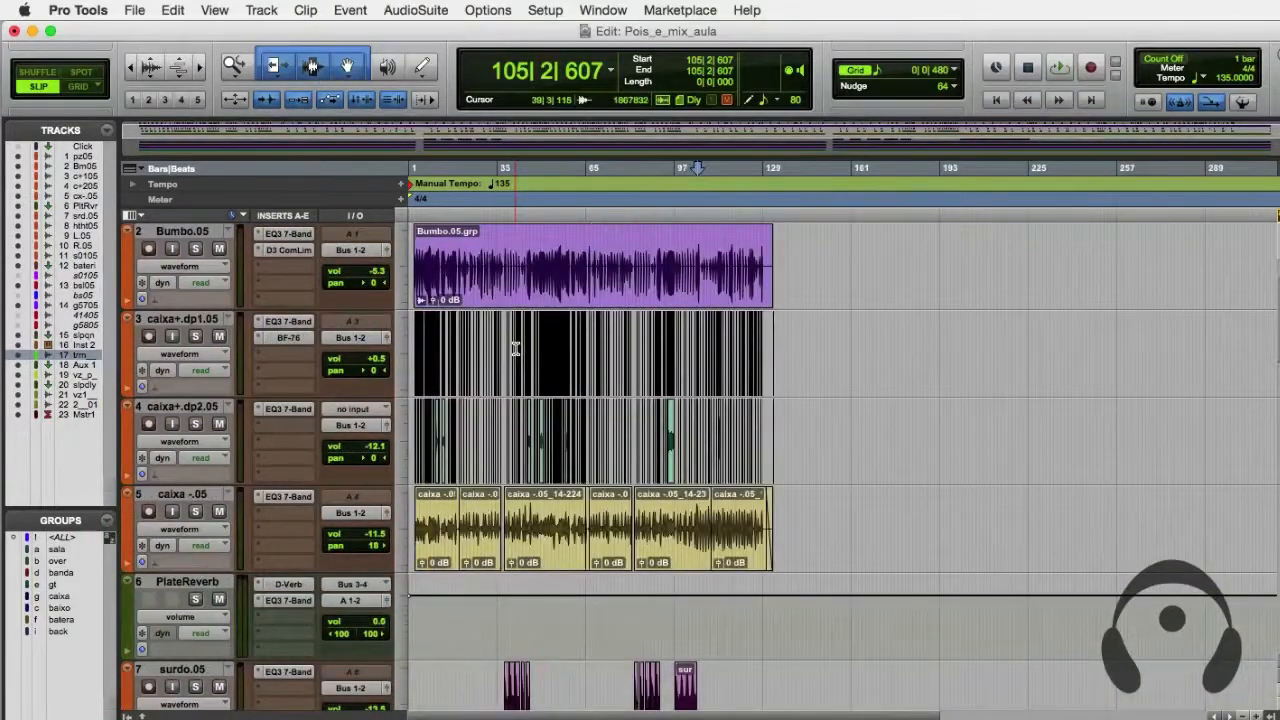
pyautogui.scroll(-1, 516, 348)
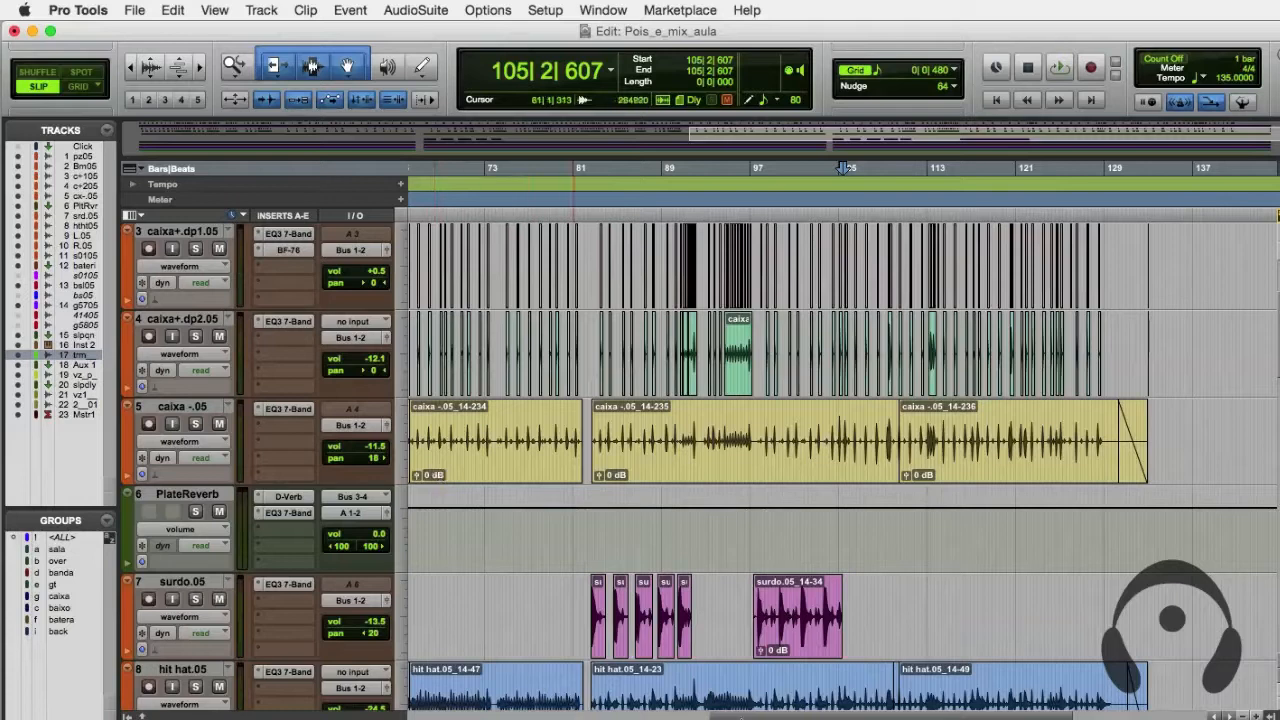
pyautogui.hscroll(-10, 735, 700)
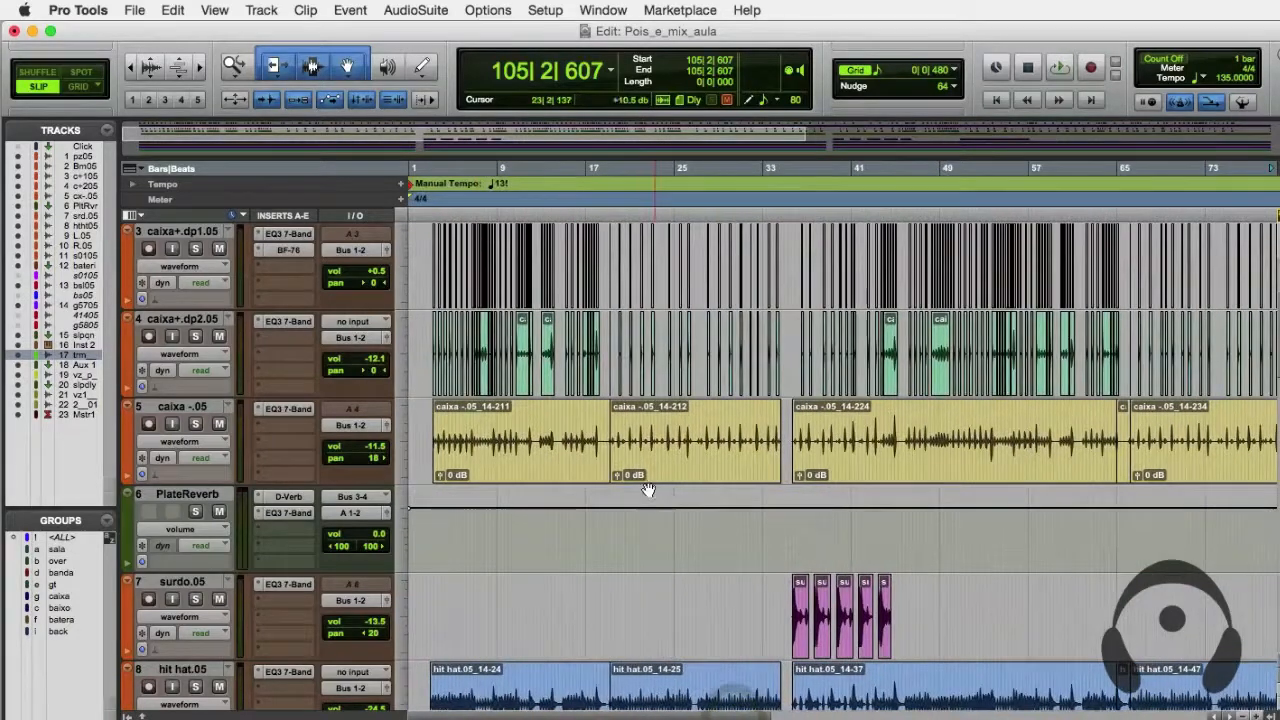
pyautogui.scroll(-2, 640, 476)
pyautogui.scroll(-10, 640, 476)
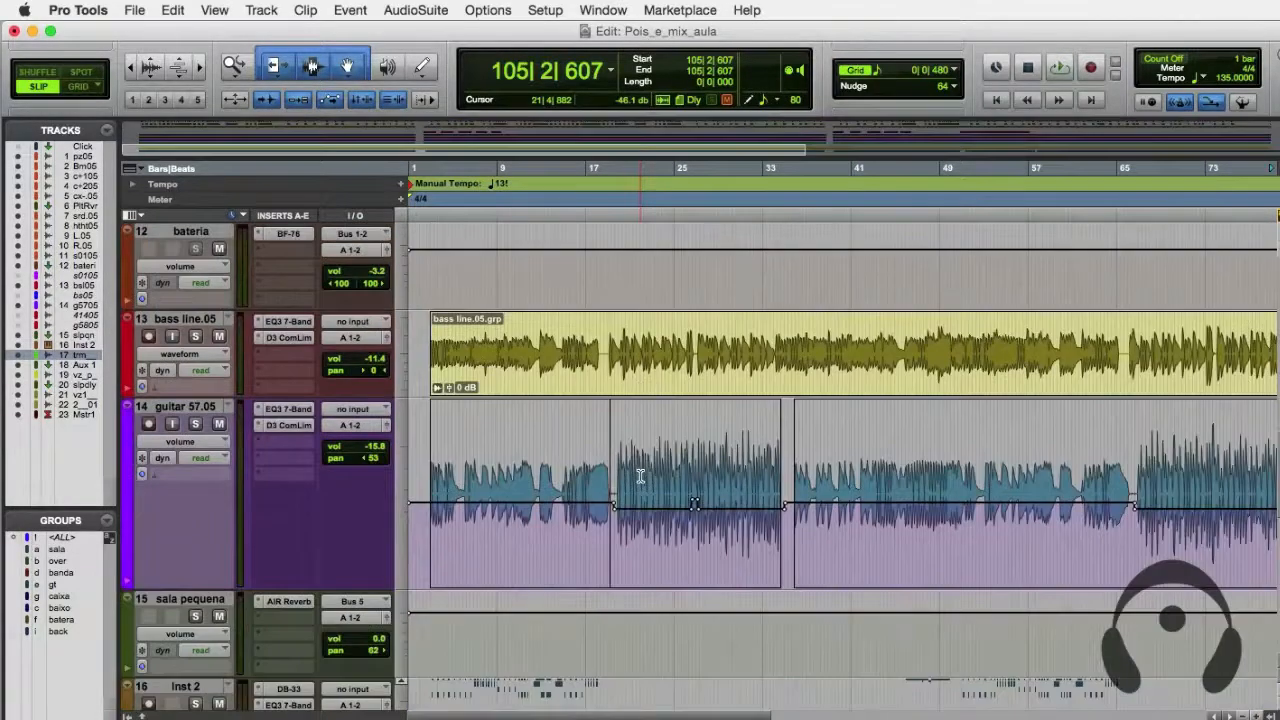
pyautogui.scroll(-1, 640, 476)
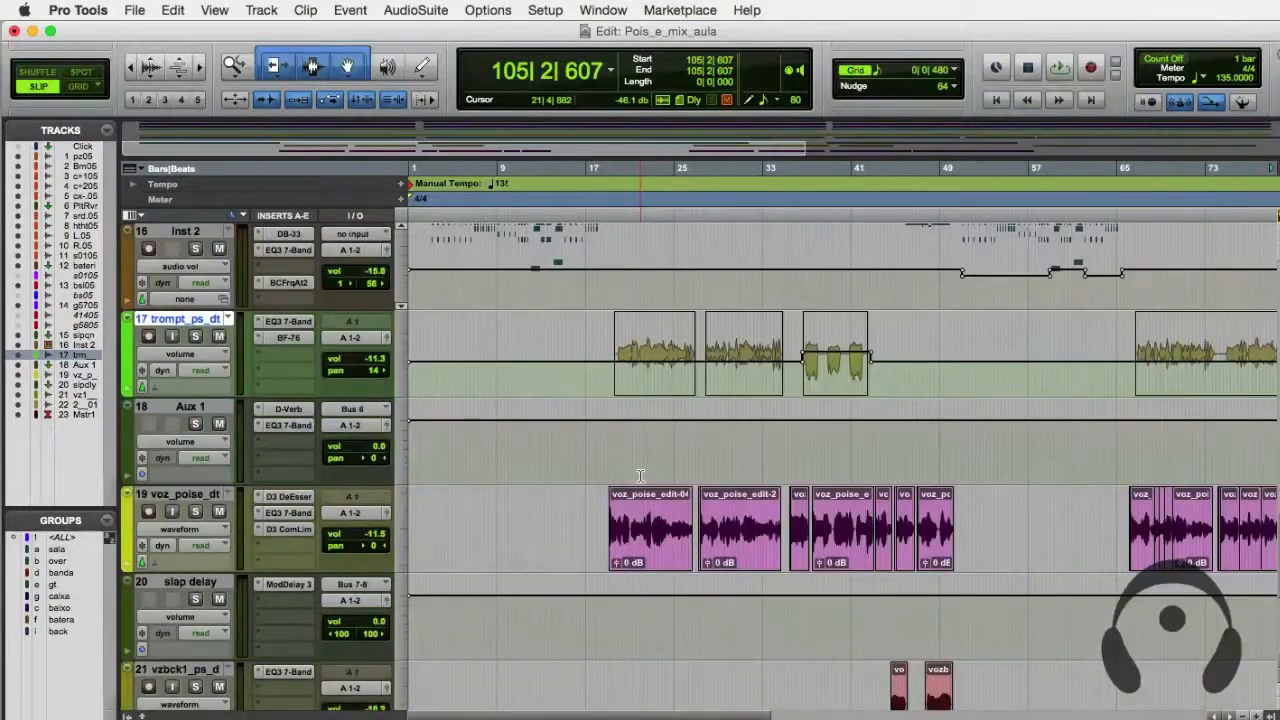
pyautogui.scroll(-2, 640, 476)
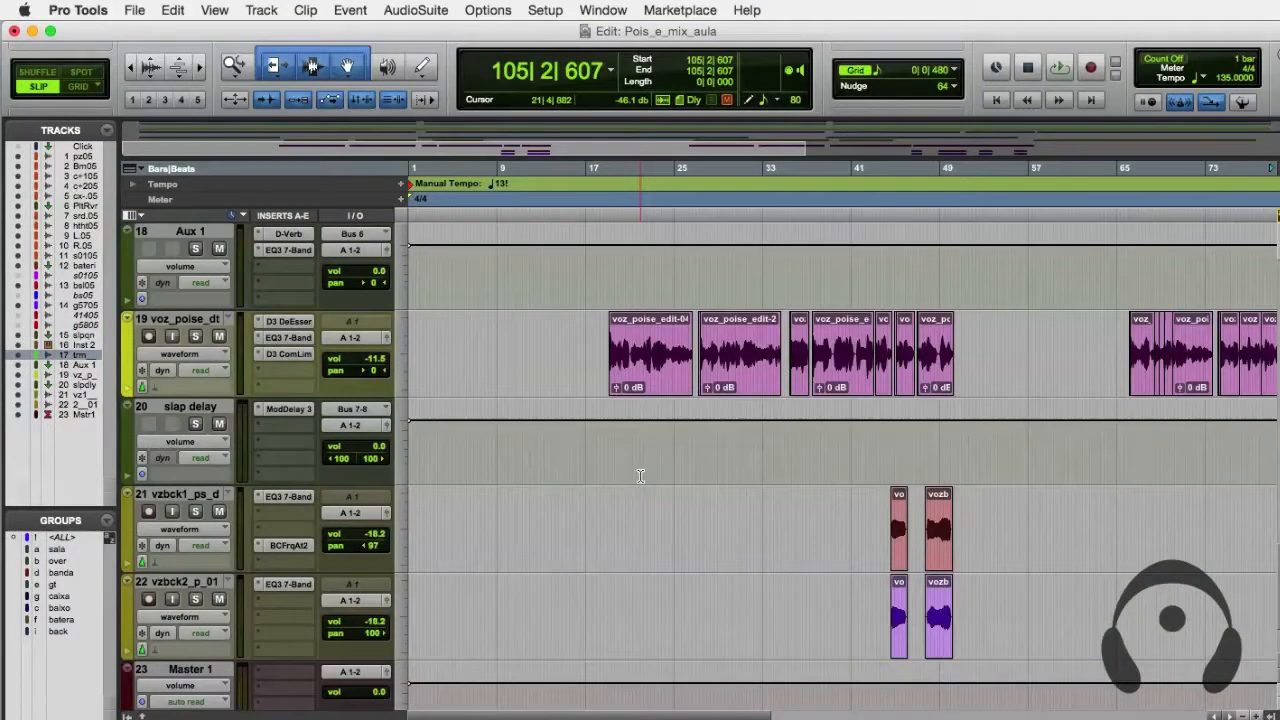
pyautogui.scroll(-1, 640, 476)
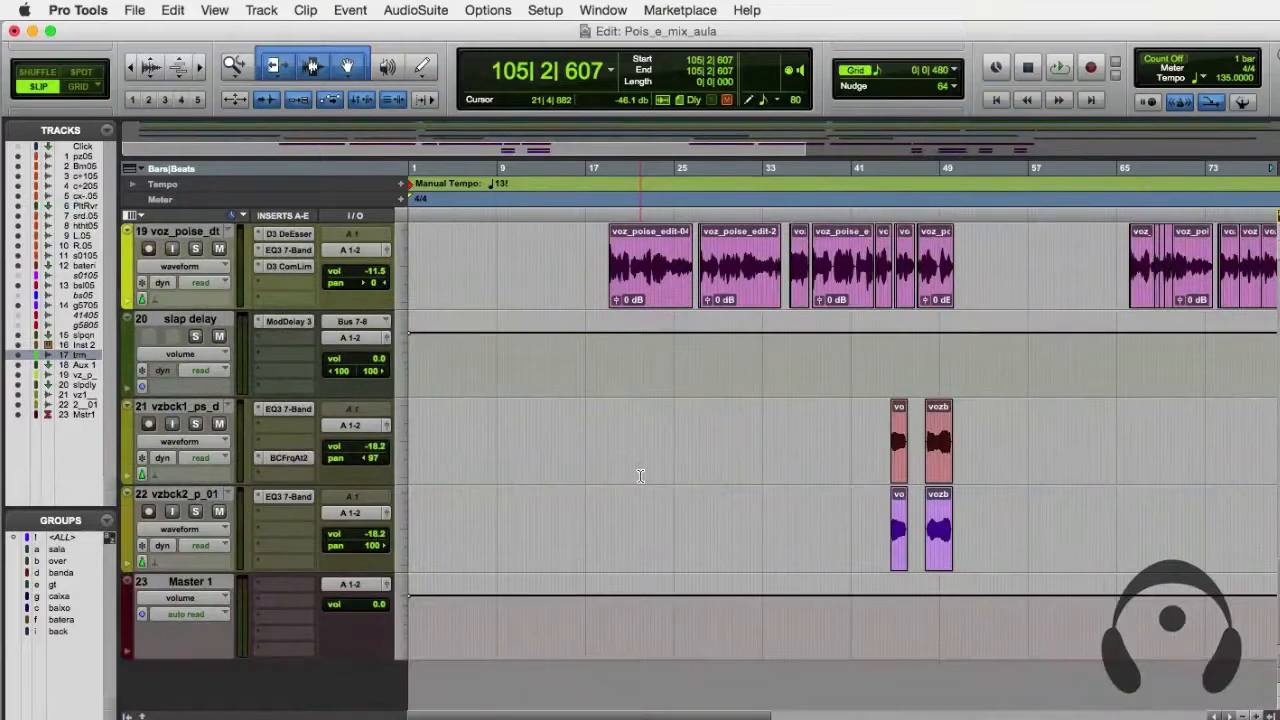
pyautogui.press('super+equal')
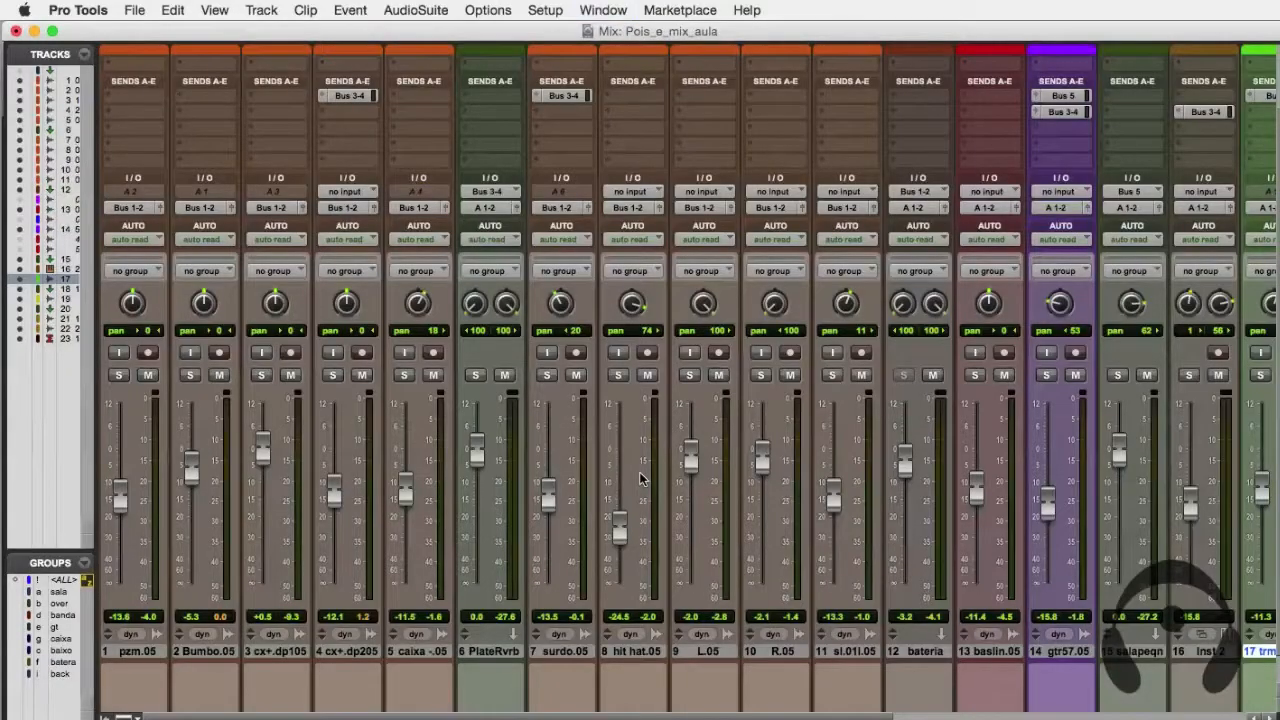
pyautogui.press('super+equal')
# Play the song from about bar 104 to check the trumpet's entry into its closing passage.
pyautogui.scroll(2, 641, 480)
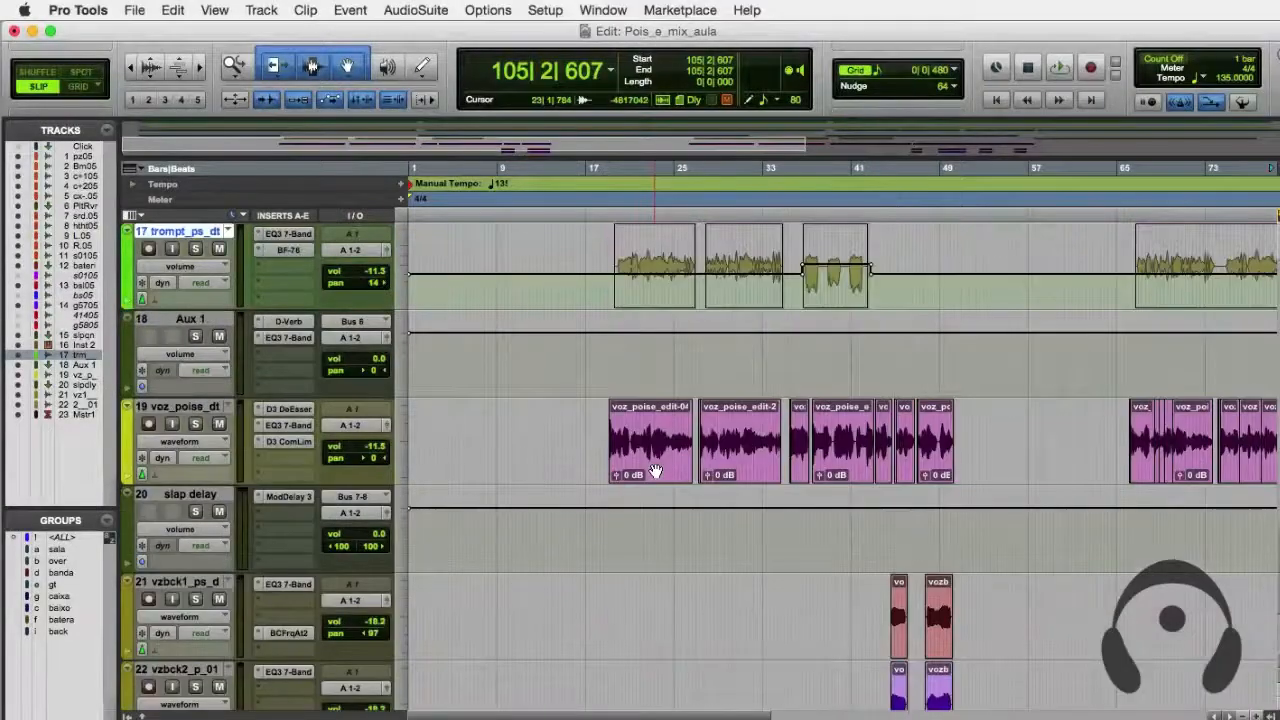
pyautogui.scroll(1, 660, 460)
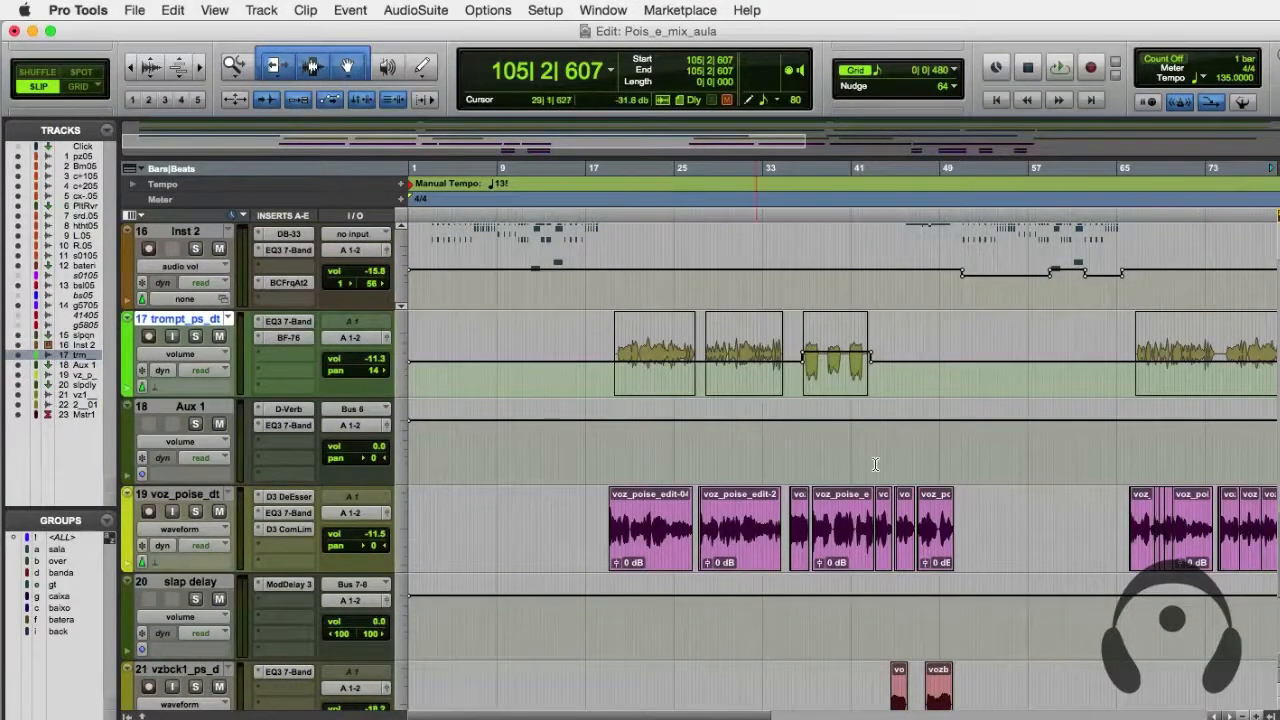
pyautogui.press('super+bracketleft')
pyautogui.press('super+bracketleft')
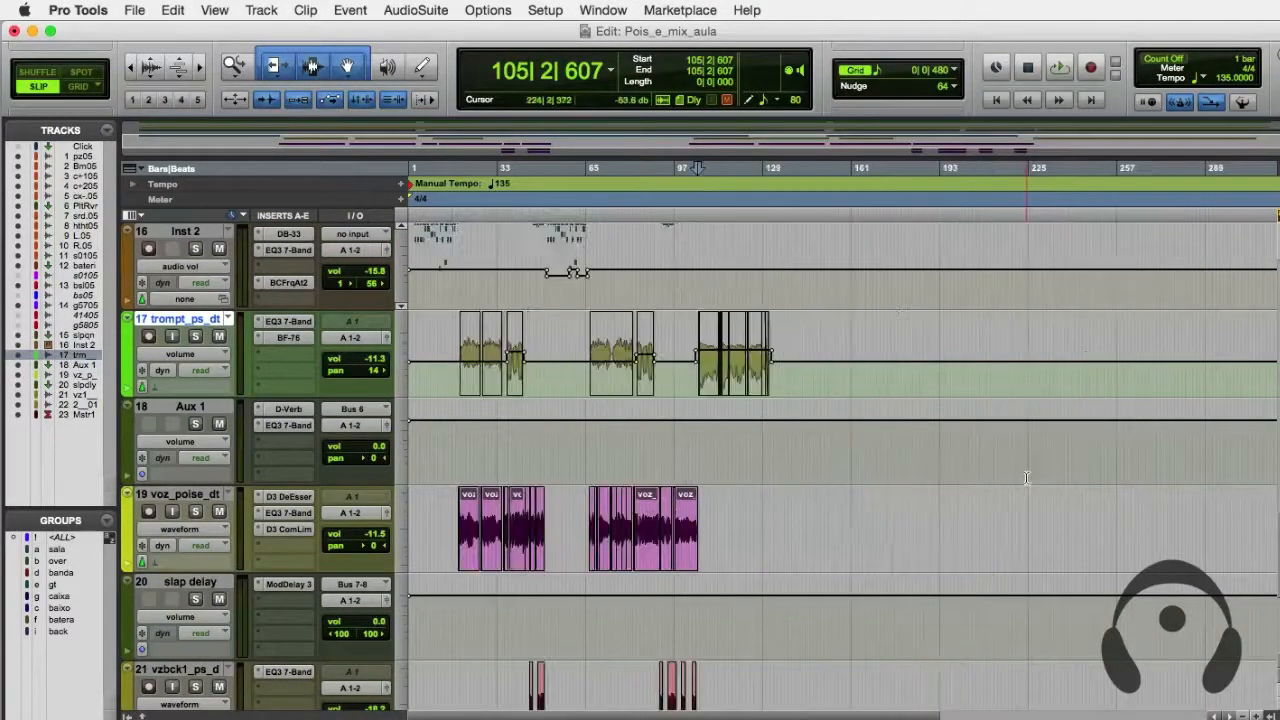
pyautogui.click(695, 335)
pyautogui.press('space')
pyautogui.press('super+bracketright')
pyautogui.press('super+bracketright')
pyautogui.press('super+bracketright')
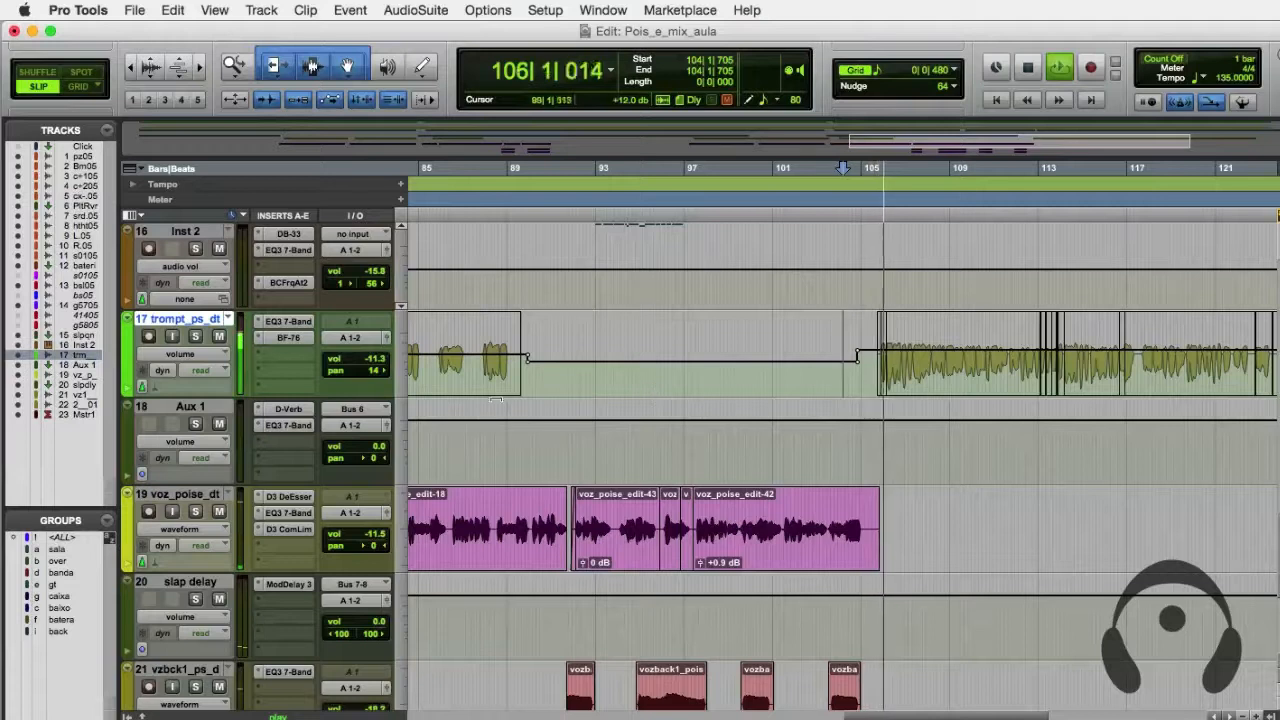
pyautogui.press('space')
# Display the trumpet's Bus 6 send level automation and select its closing passage from about bar 105 to bar 131.
pyautogui.click(222, 357)
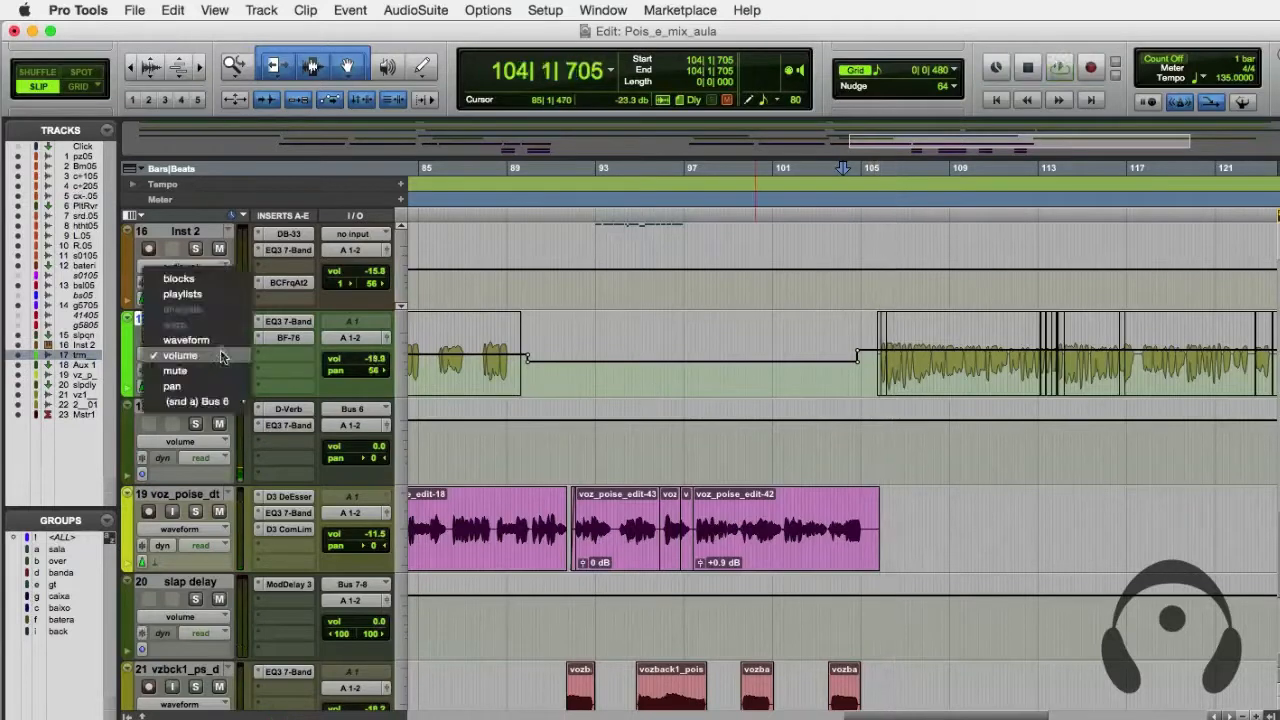
pyautogui.moveTo(228, 403)
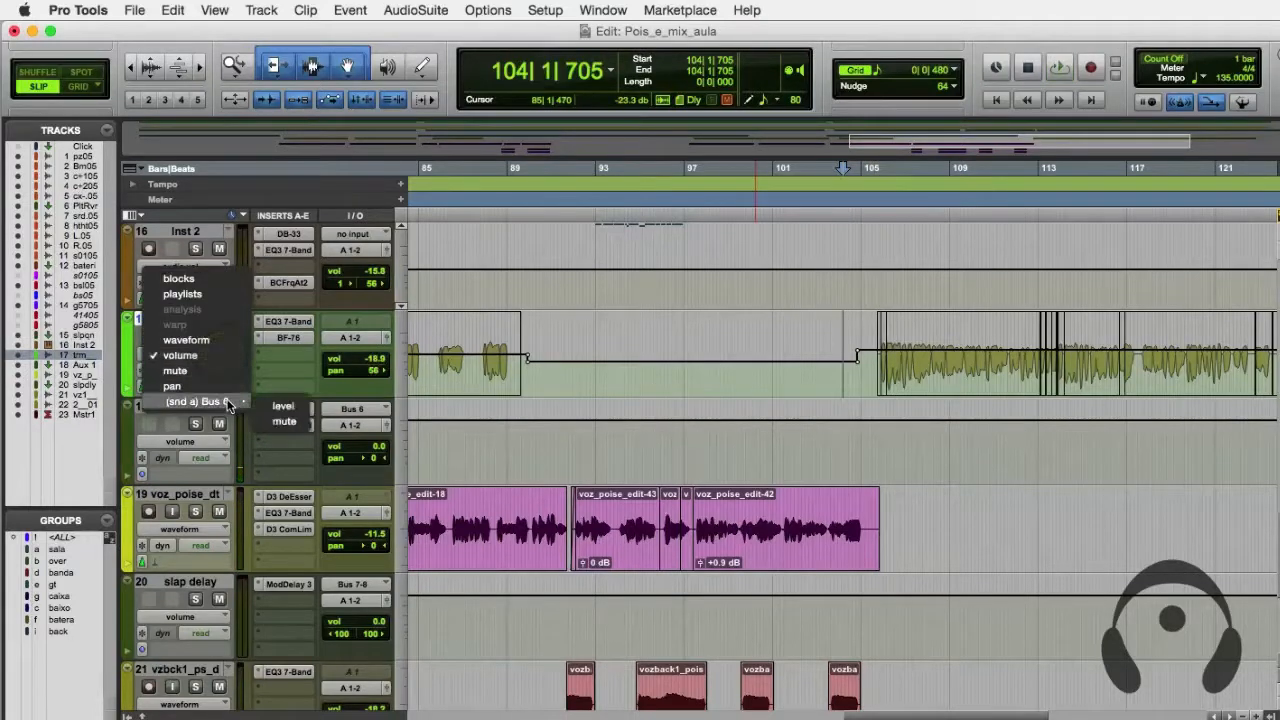
pyautogui.click(283, 407)
pyautogui.moveTo(872, 355); pyautogui.dragTo(845, 364)
pyautogui.press('r')
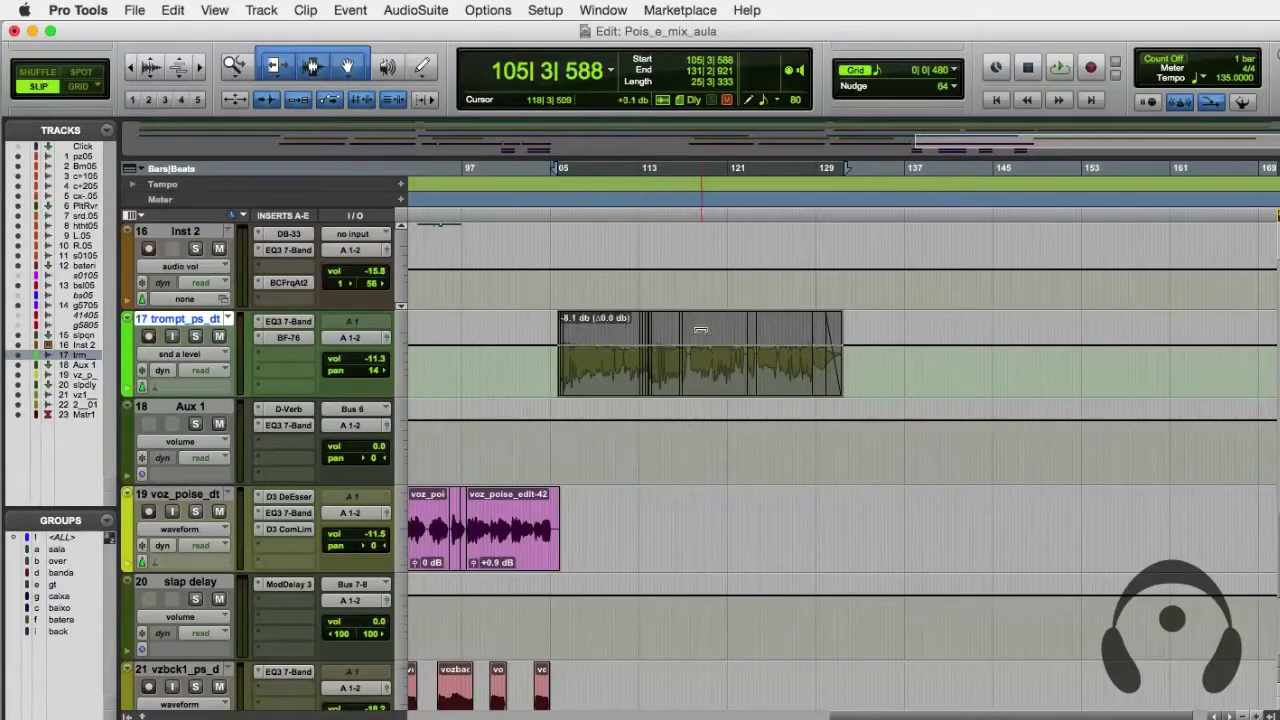
# Raise the trumpet's Bus 6 send level over the selected closing passage to -4.7 dB during playback and enlarge the track's height.
pyautogui.press('space')
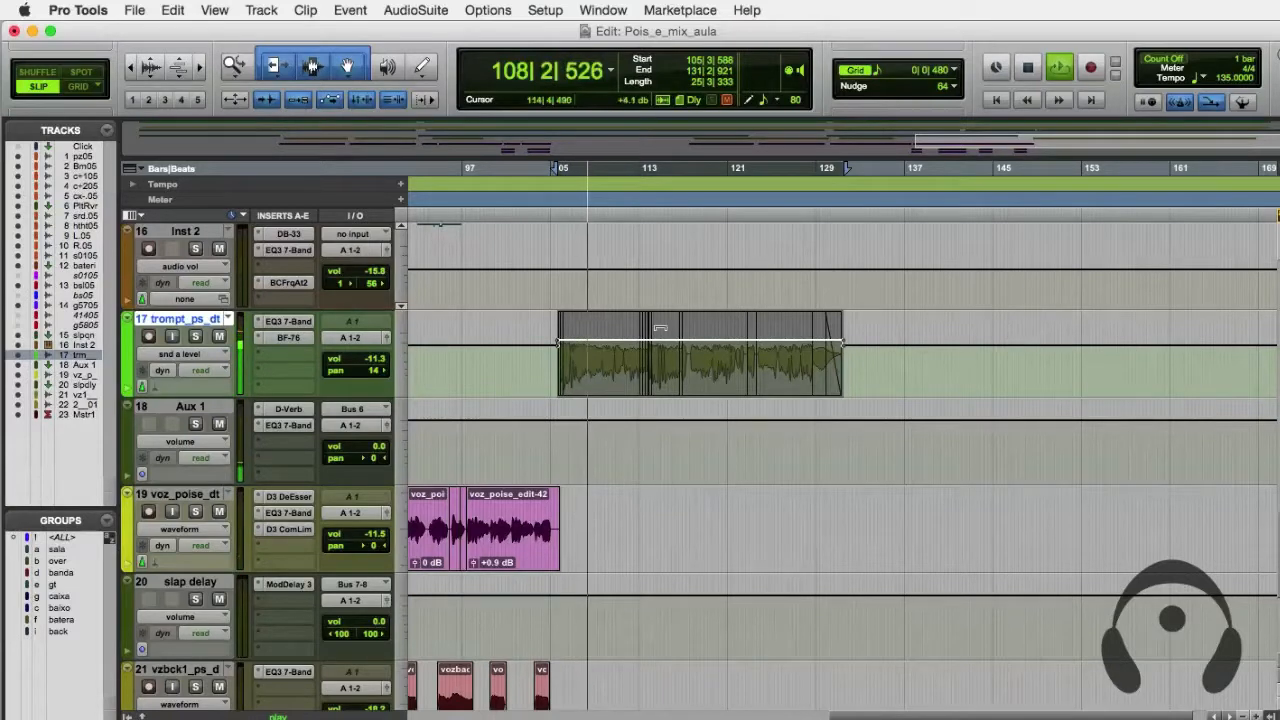
pyautogui.moveTo(660, 332)
pyautogui.mouseDown()
pyautogui.moveTo(661, 318)
pyautogui.moveTo(674, 324)
pyautogui.mouseUp()
pyautogui.press('t')
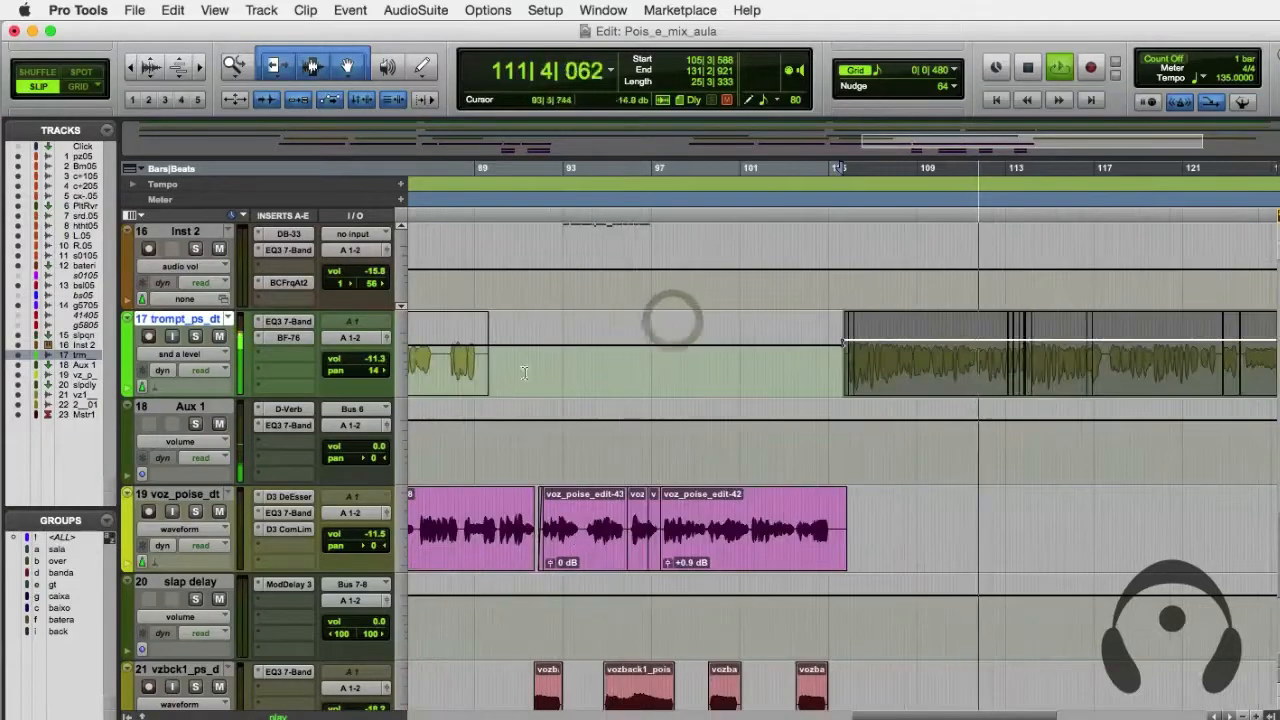
pyautogui.moveTo(331, 398); pyautogui.dragTo(350, 558)
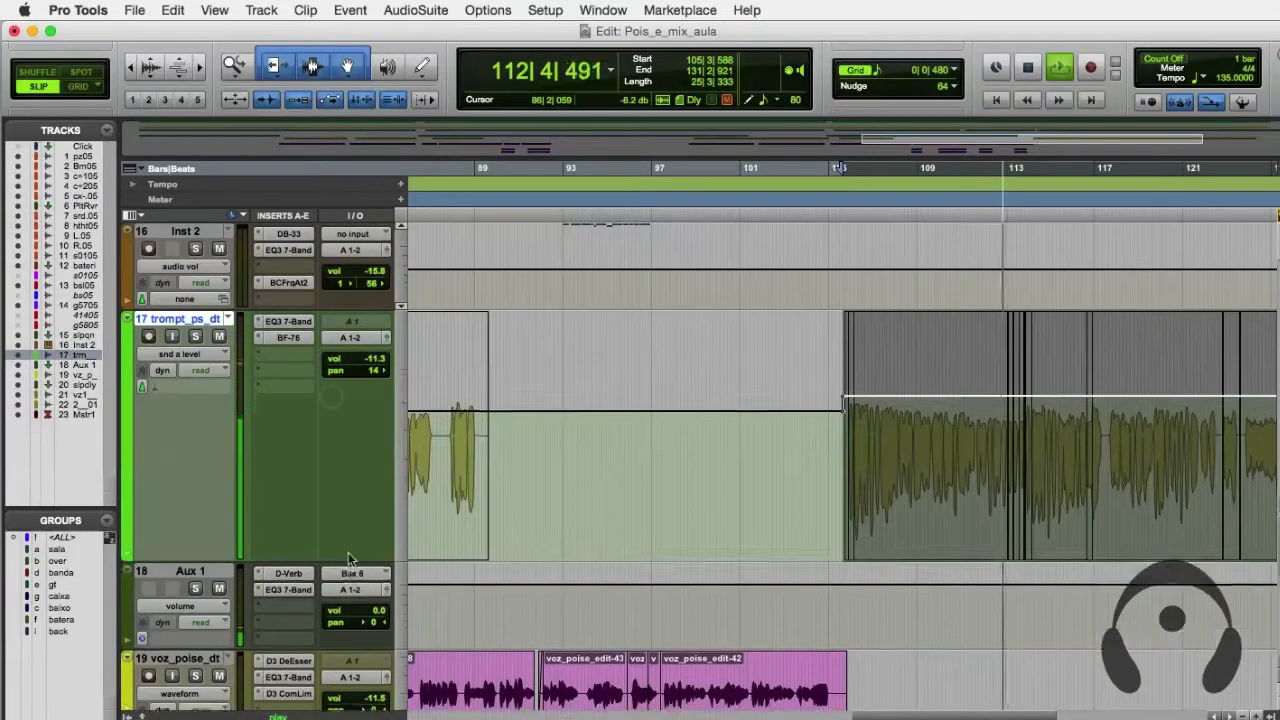
# Lower the trumpet's Bus 6 send level slightly over the closing passage, ramp it down towards the end, and listen to about bar 127.
pyautogui.press('r')
pyautogui.press('r')
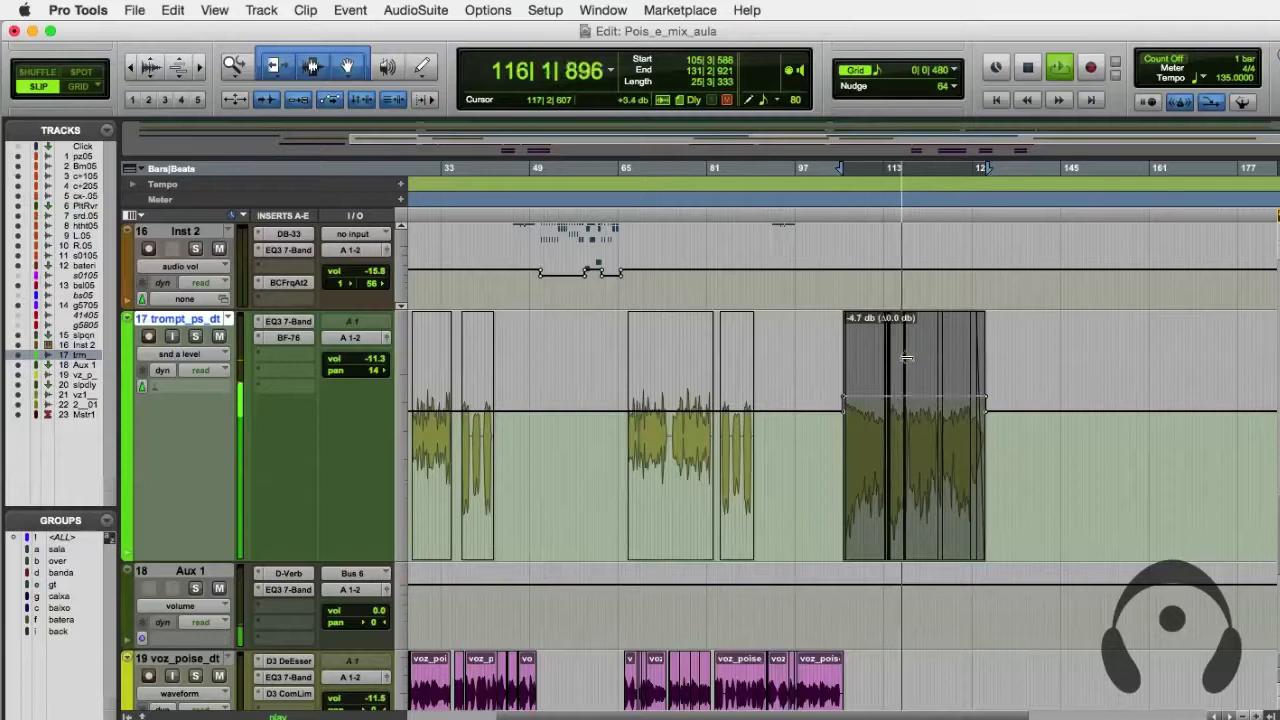
pyautogui.moveTo(907, 358); pyautogui.dragTo(907, 365)
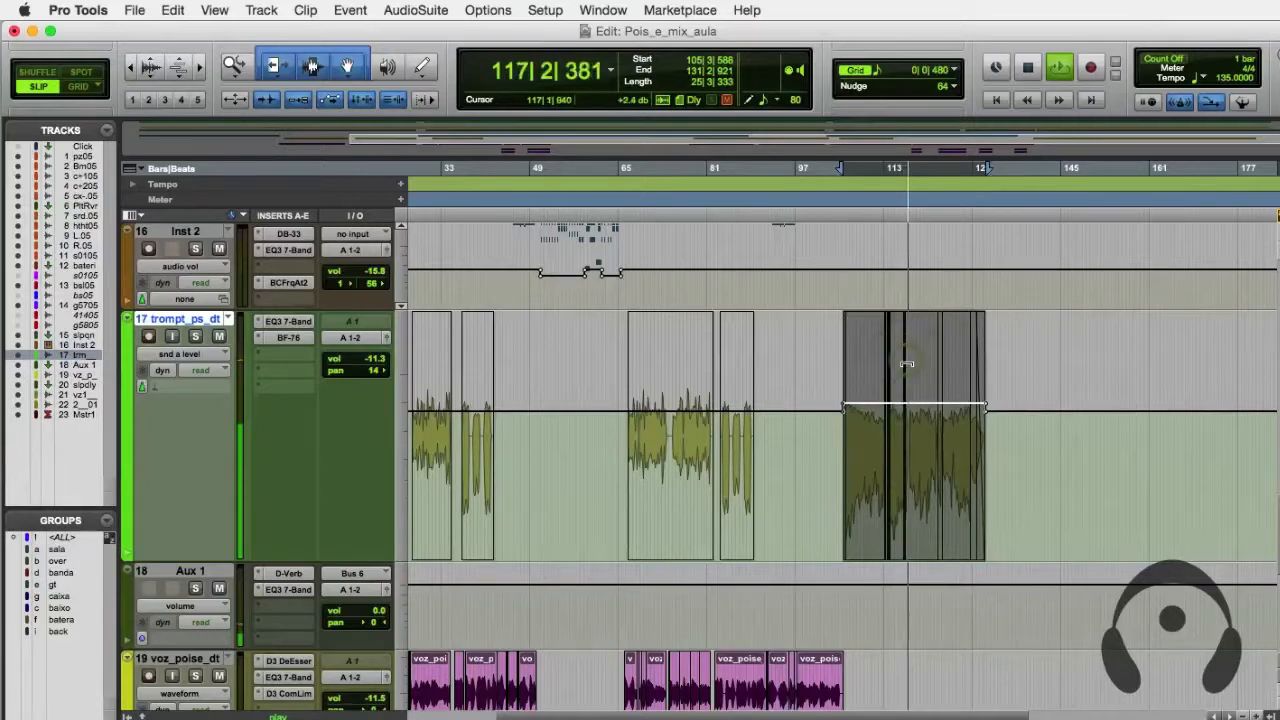
pyautogui.moveTo(988, 409); pyautogui.dragTo(989, 405)
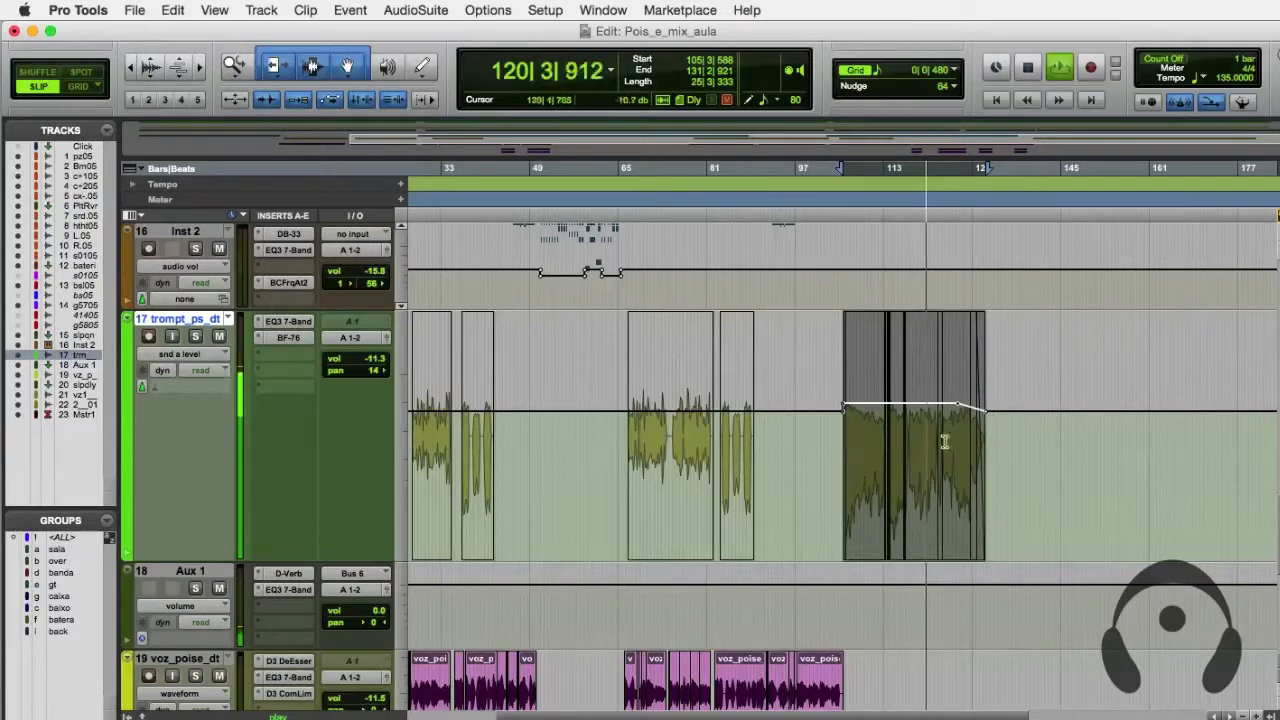
pyautogui.press('super+bracketleft')
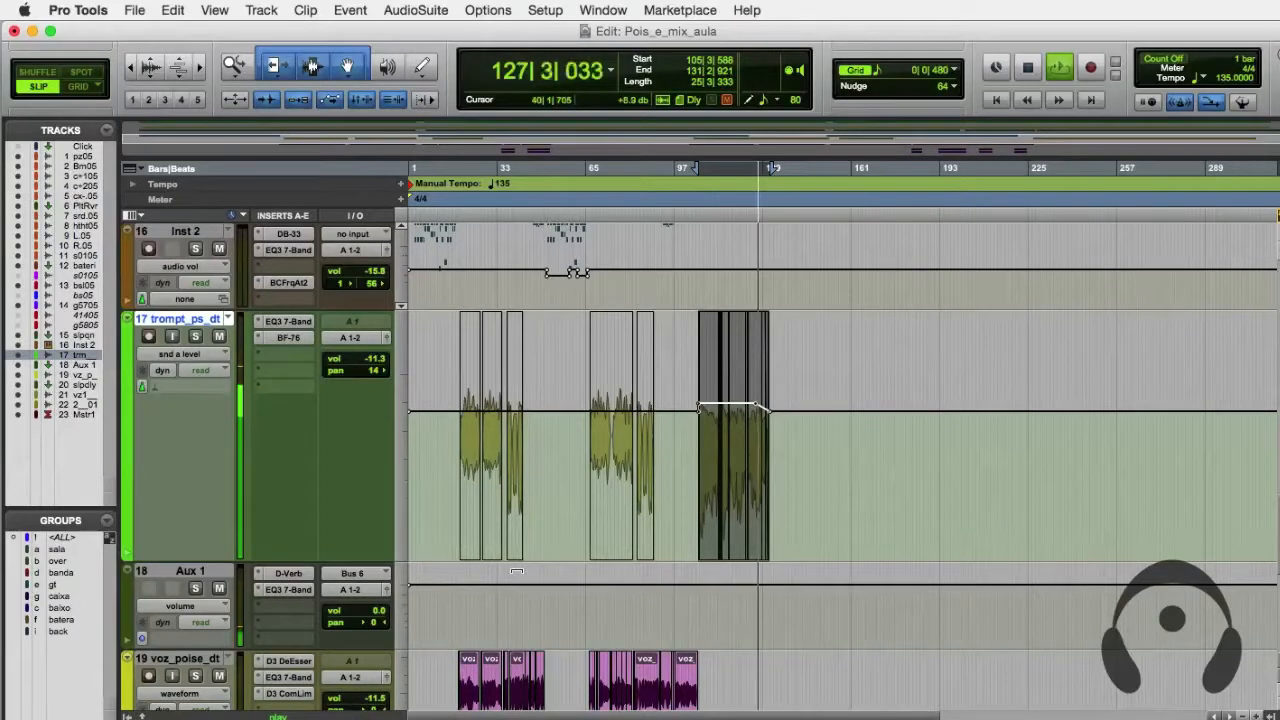
pyautogui.press('space')
# Play the guitar soloed from the start of its louder section at about bar 19.
pyautogui.scroll(10, 519, 449)
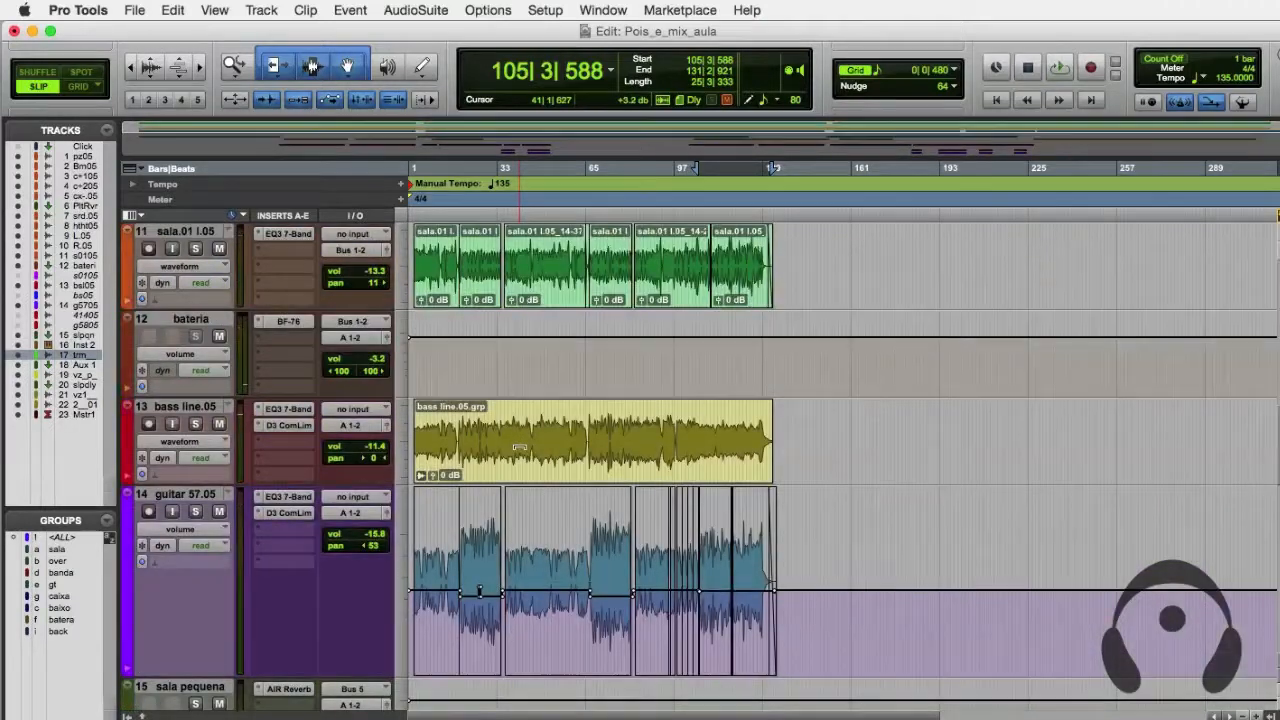
pyautogui.click(505, 553)
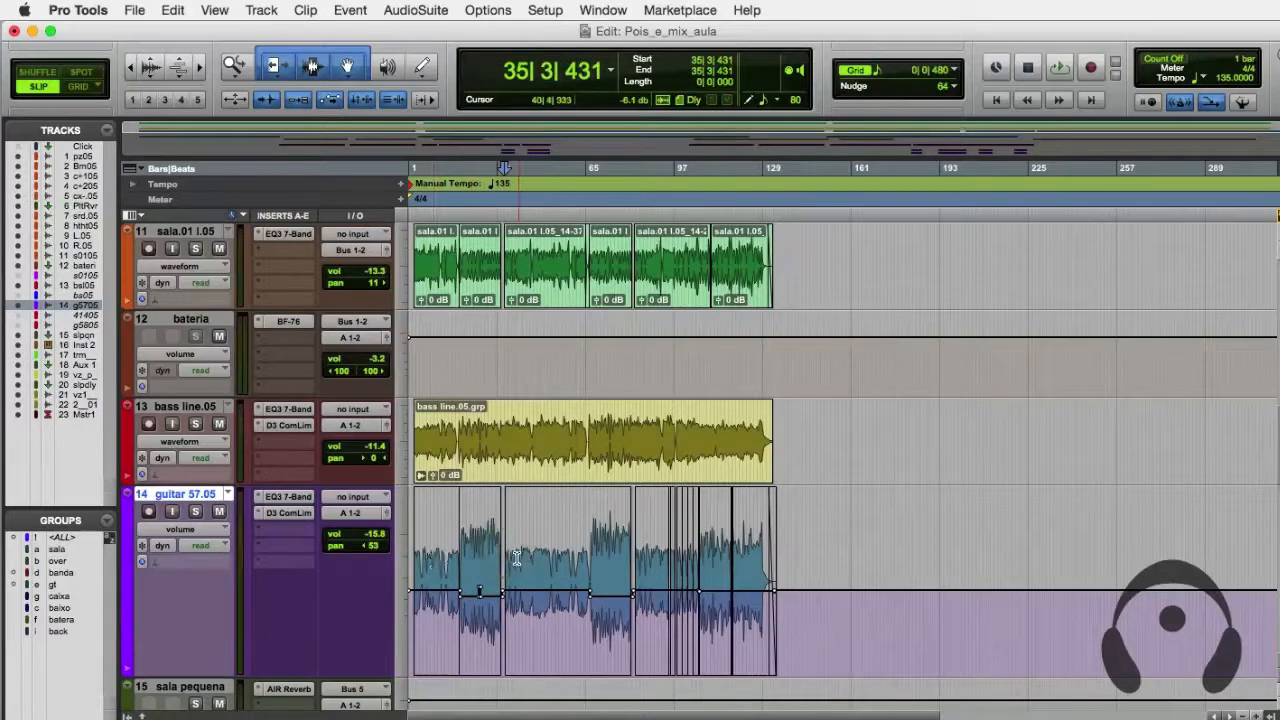
pyautogui.click(484, 549)
pyautogui.press('t')
pyautogui.press('t')
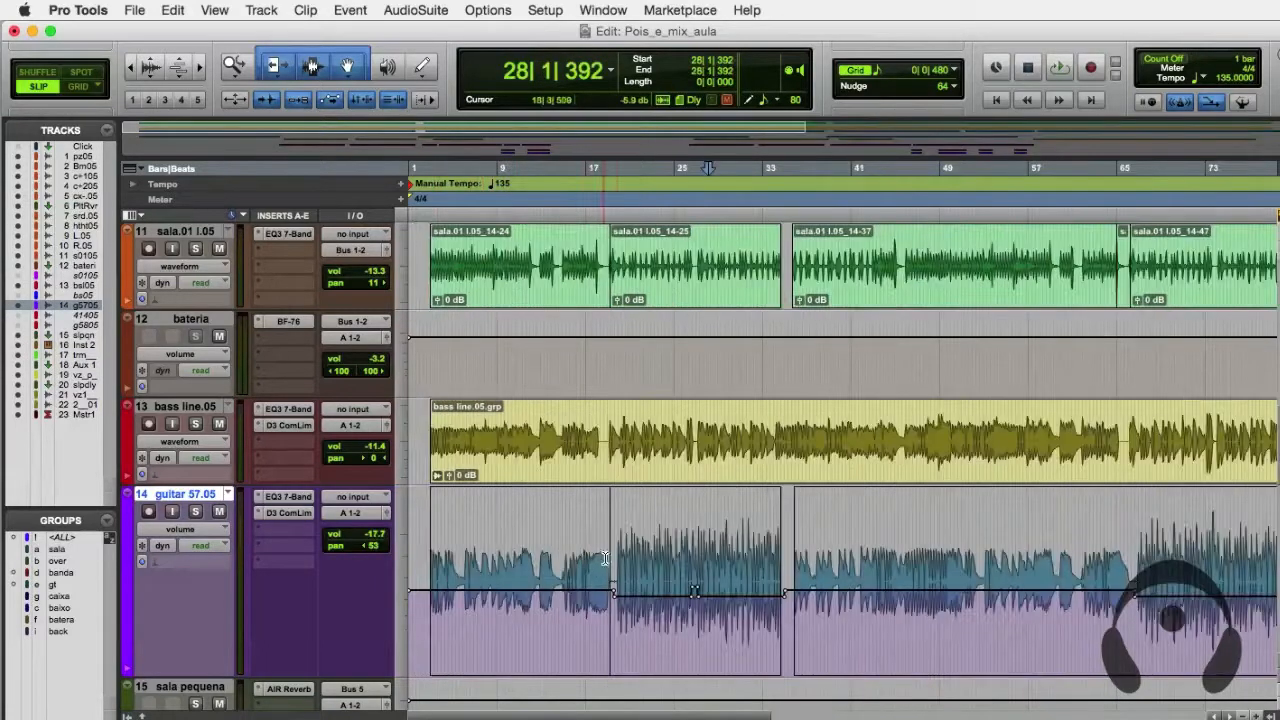
pyautogui.click(615, 550)
pyautogui.press('space')
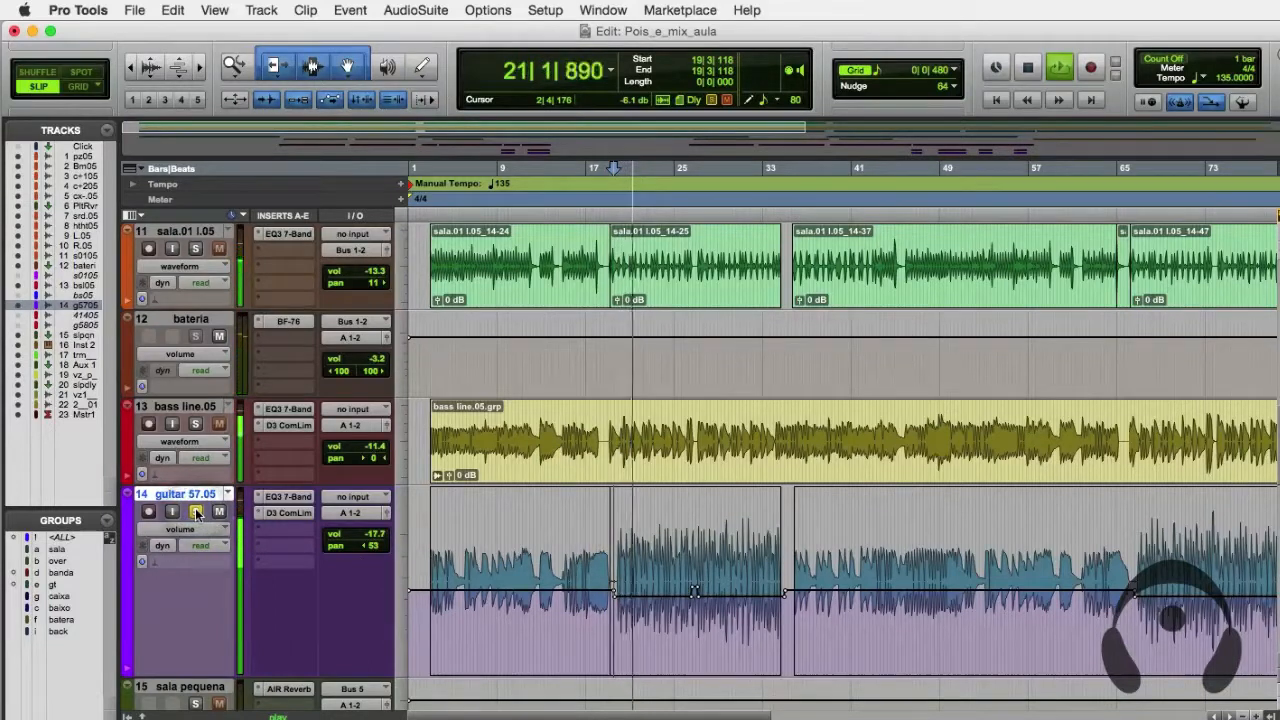
# Set the guitar channel's automation mode to touch in the mixer.
pyautogui.press('super+equal')
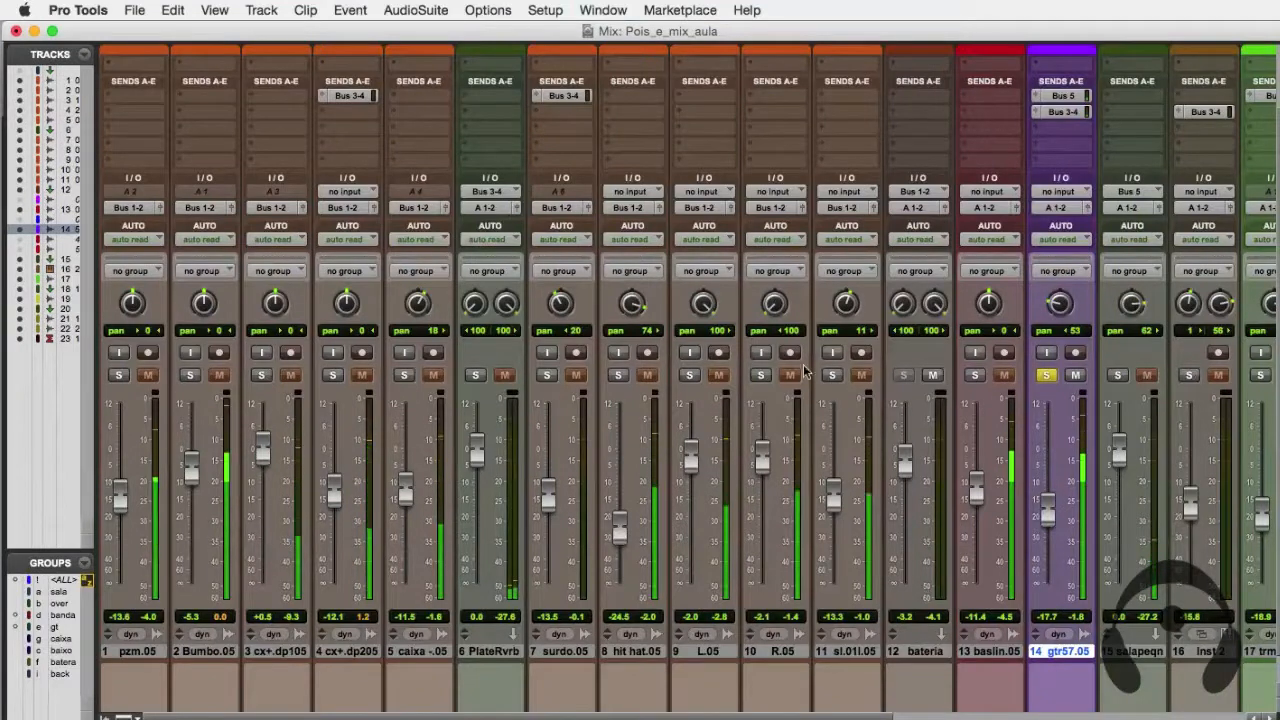
pyautogui.click(1086, 303)
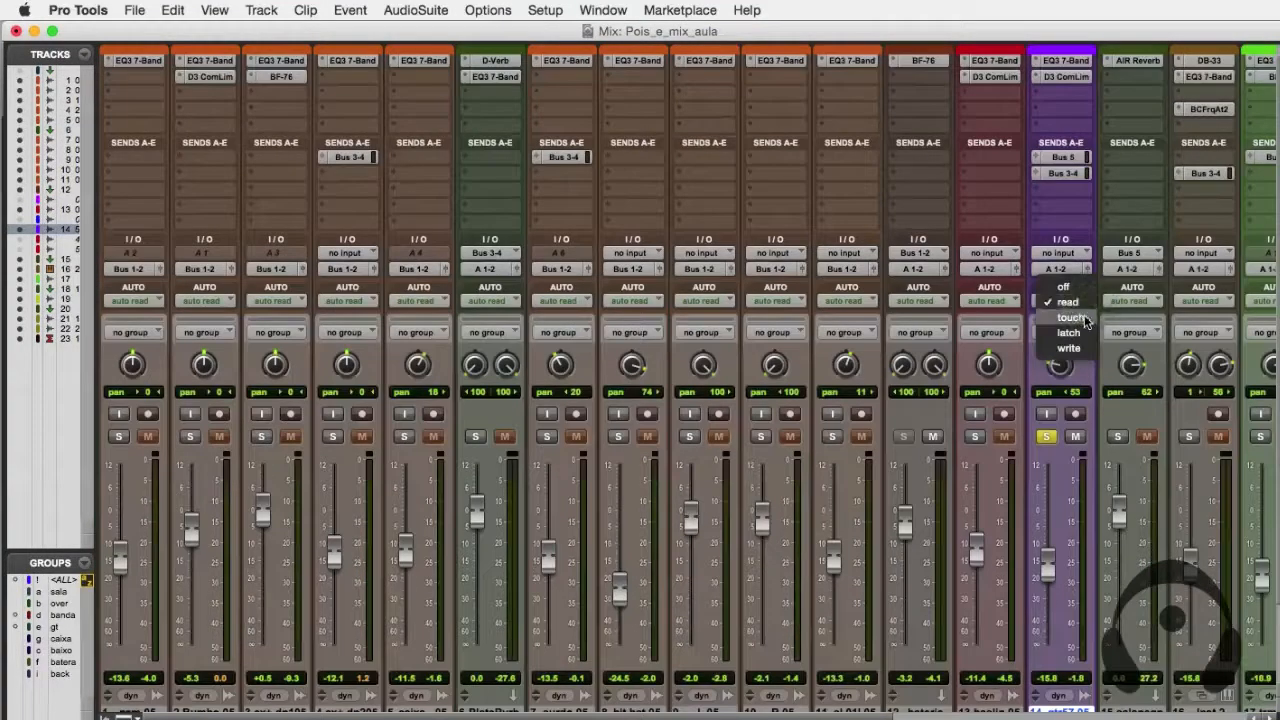
pyautogui.click(1077, 320)
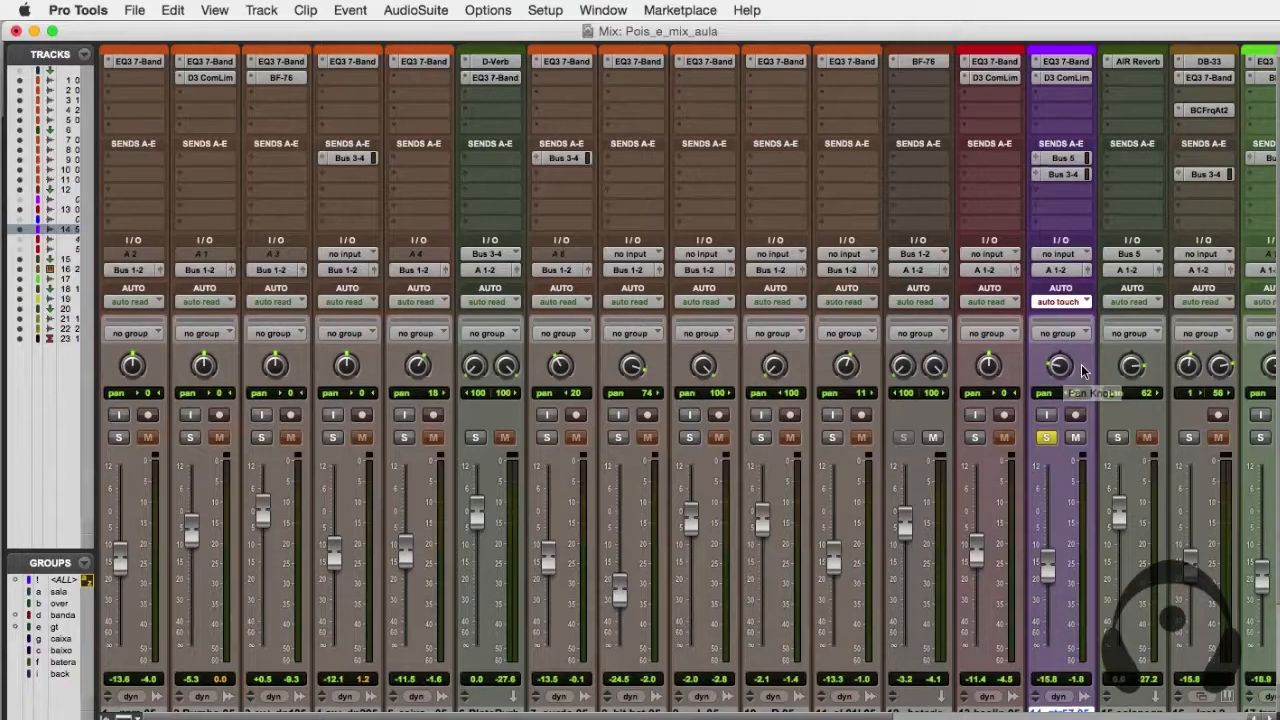
# Record a guitar volume ride in touch mode by raising and releasing its fader during playback from about bar 19.
pyautogui.hscroll(5, 866, 716)
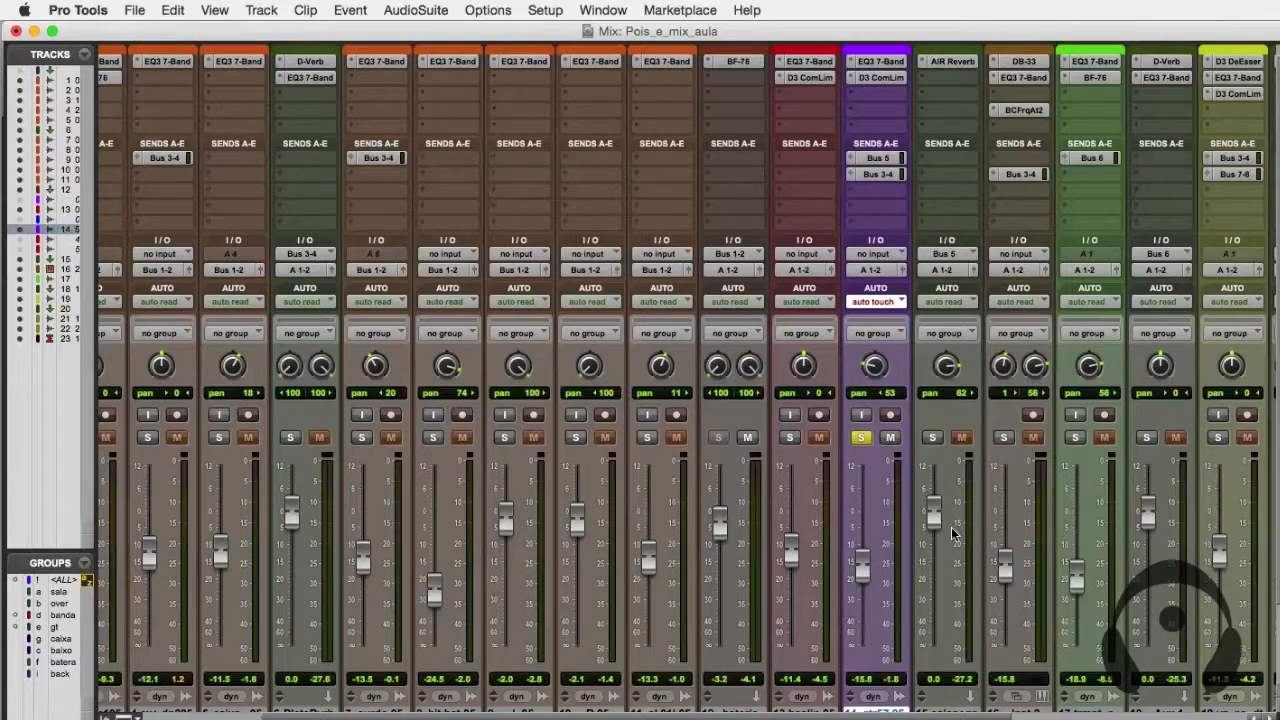
pyautogui.press('space')
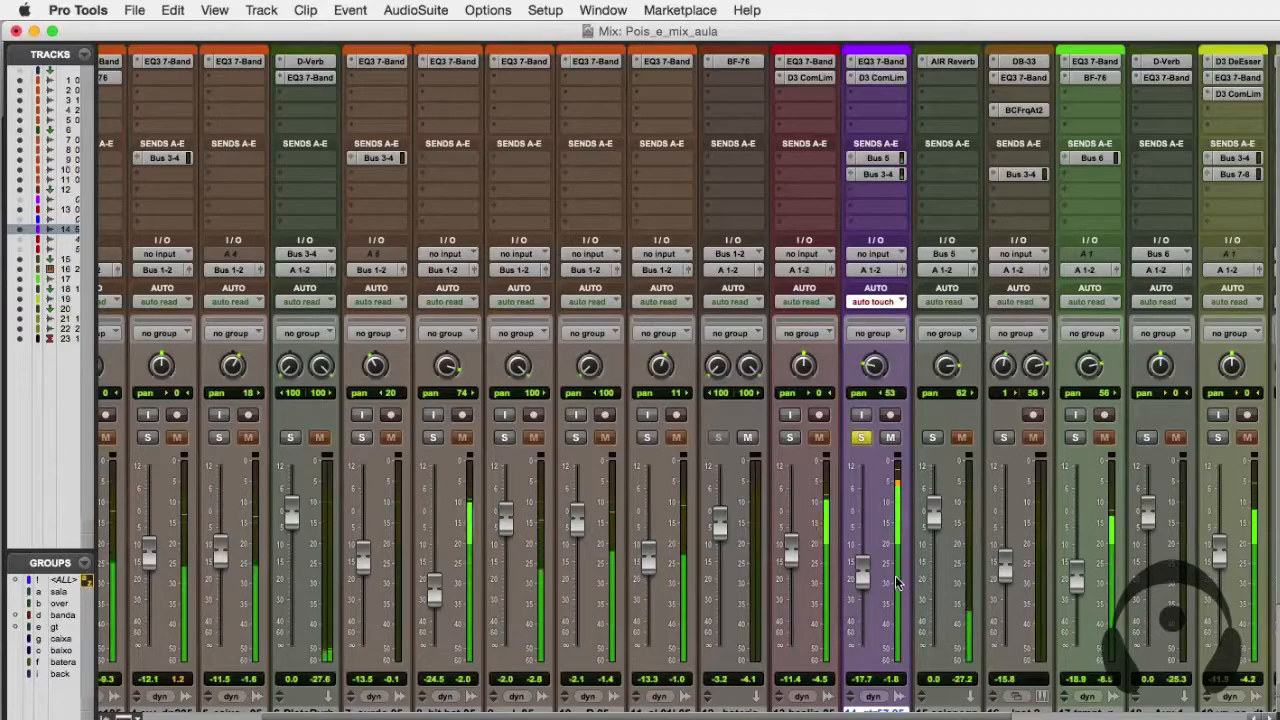
pyautogui.moveTo(864, 572)
pyautogui.mouseDown()
pyautogui.moveTo(866, 560)
pyautogui.moveTo(866, 577)
pyautogui.mouseUp()
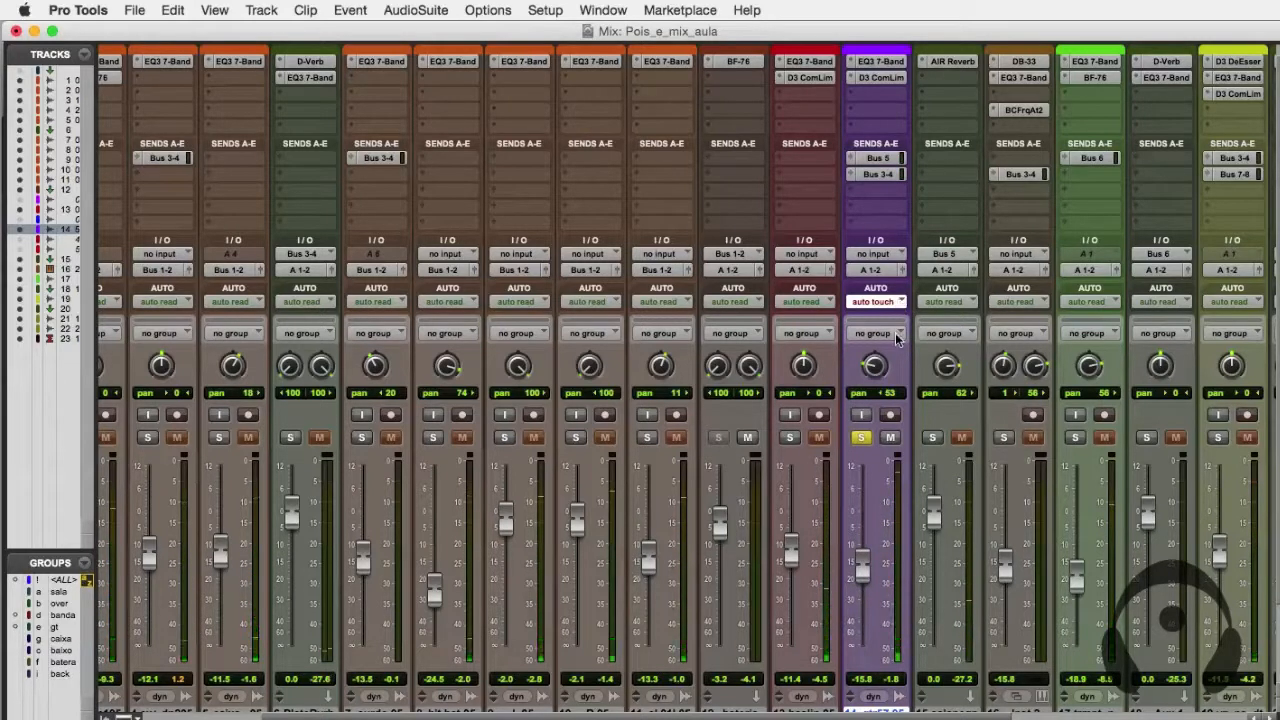
# Delete the guitar's volume automation between about bars 20 and 25 in the edit window.
pyautogui.press('super+equal')
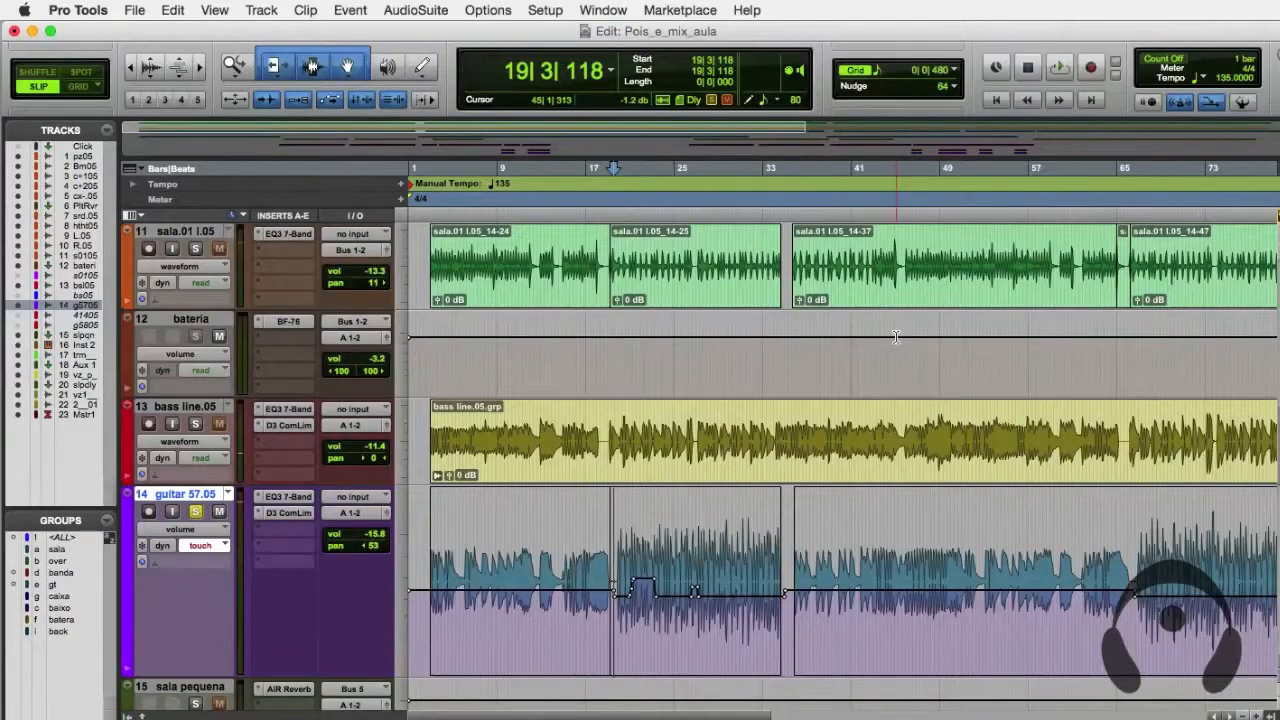
pyautogui.press('super+bracketright')
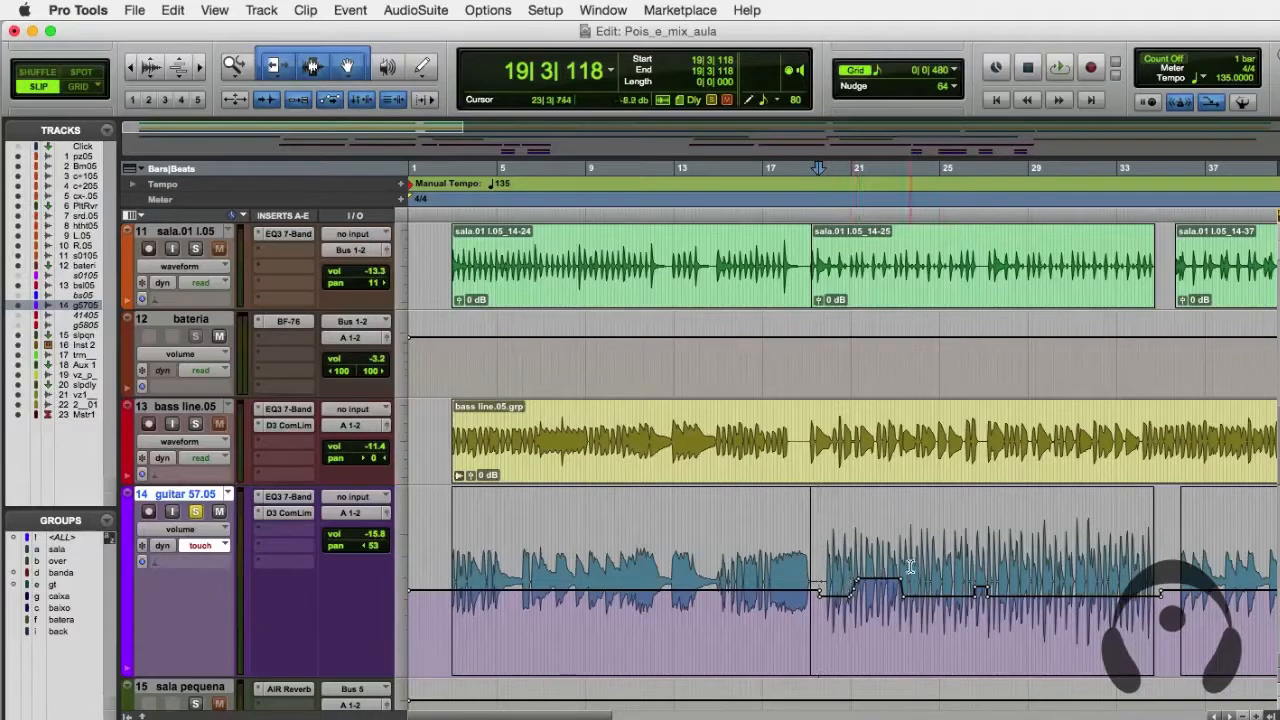
pyautogui.moveTo(835, 590); pyautogui.dragTo(937, 590)
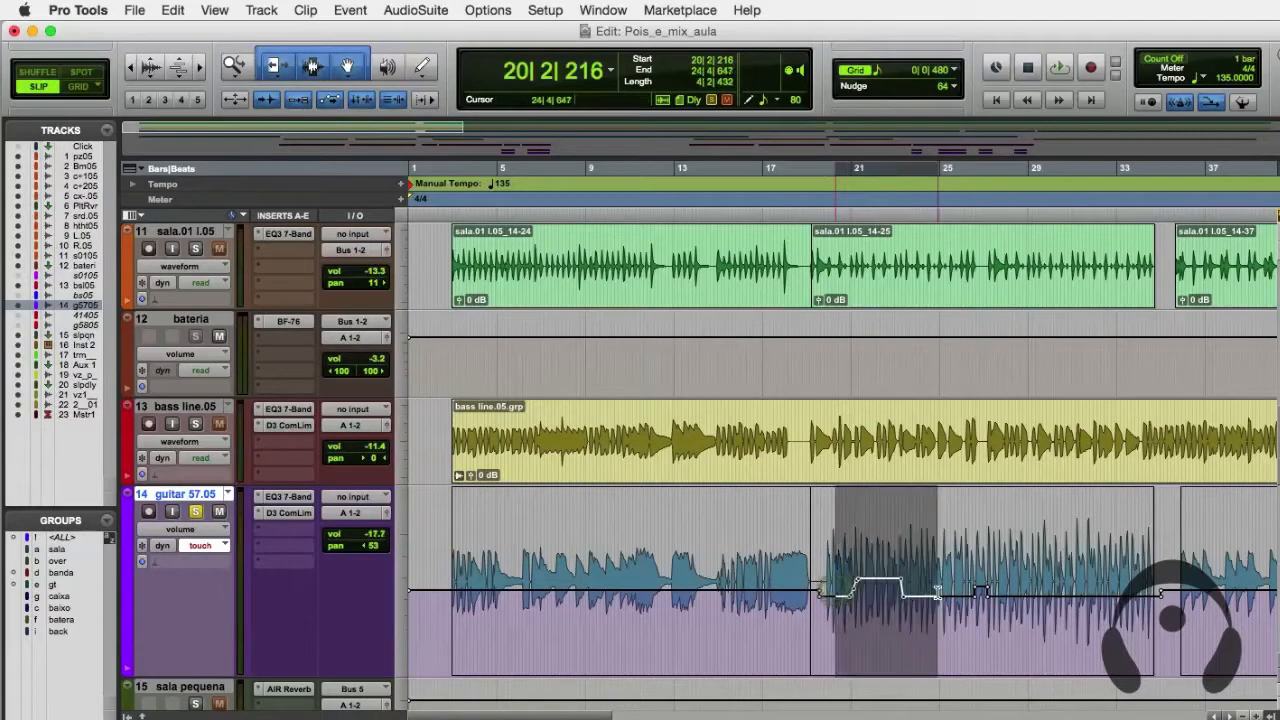
pyautogui.press('Delete')
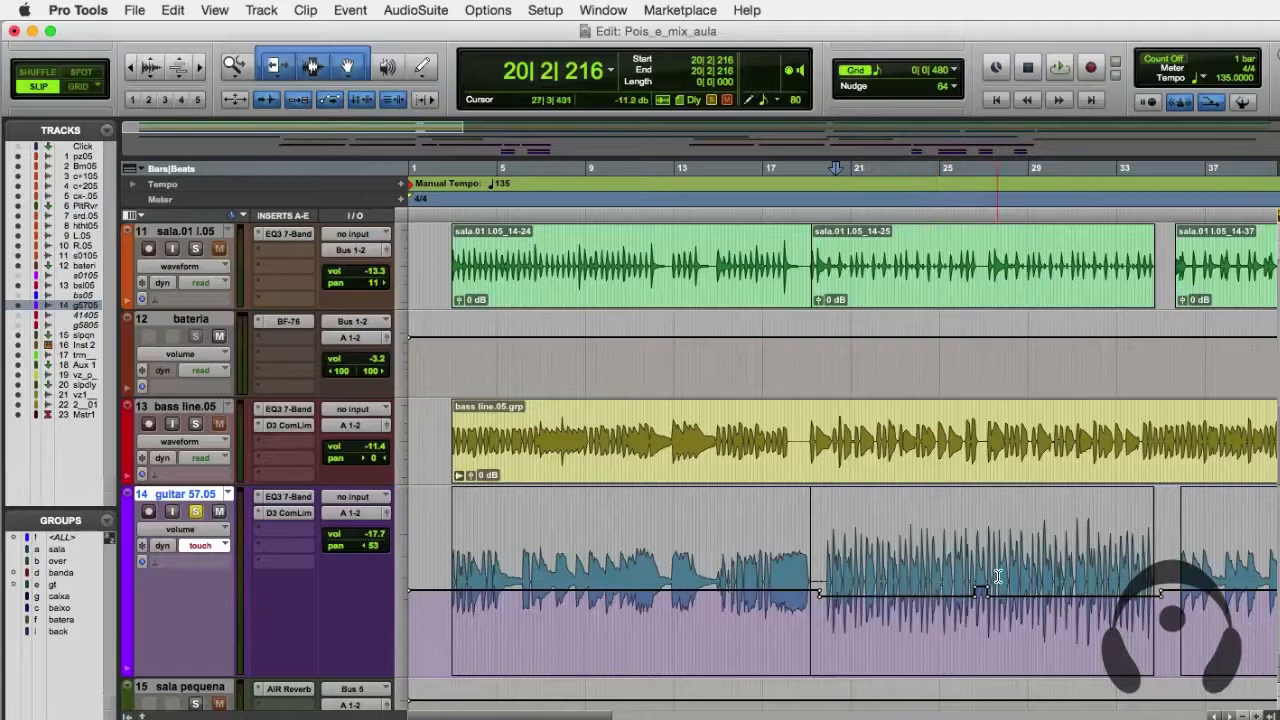
# Set the guitar's automation to latch and record raised volume moves during playback, releasing the fader at -12.9 dB.
pyautogui.press('super+equal')
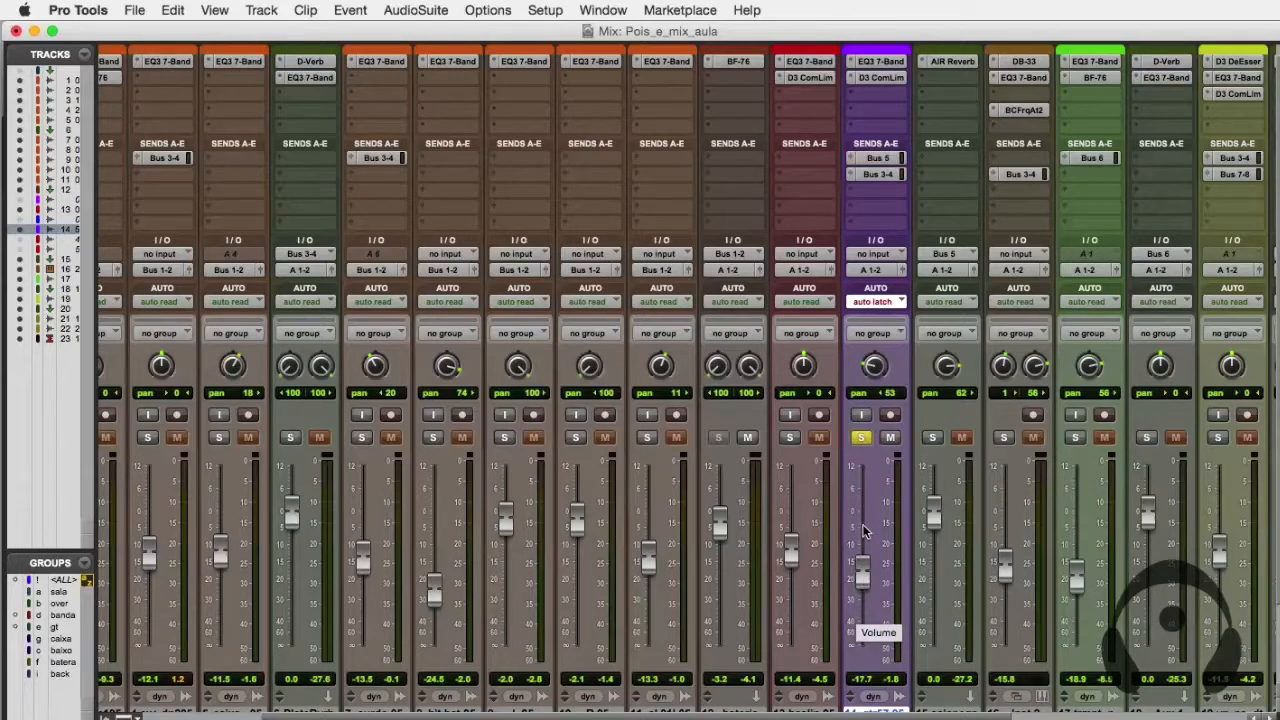
pyautogui.press('space')
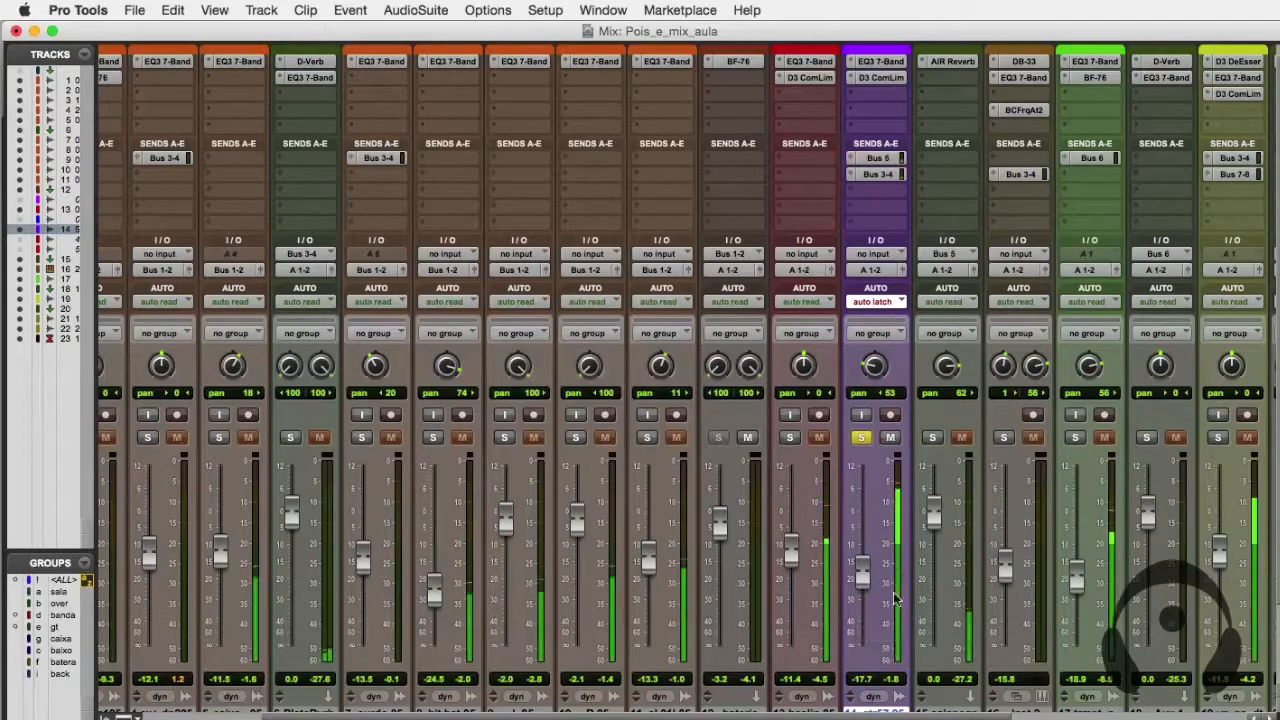
pyautogui.moveTo(862, 577); pyautogui.dragTo(864, 545)
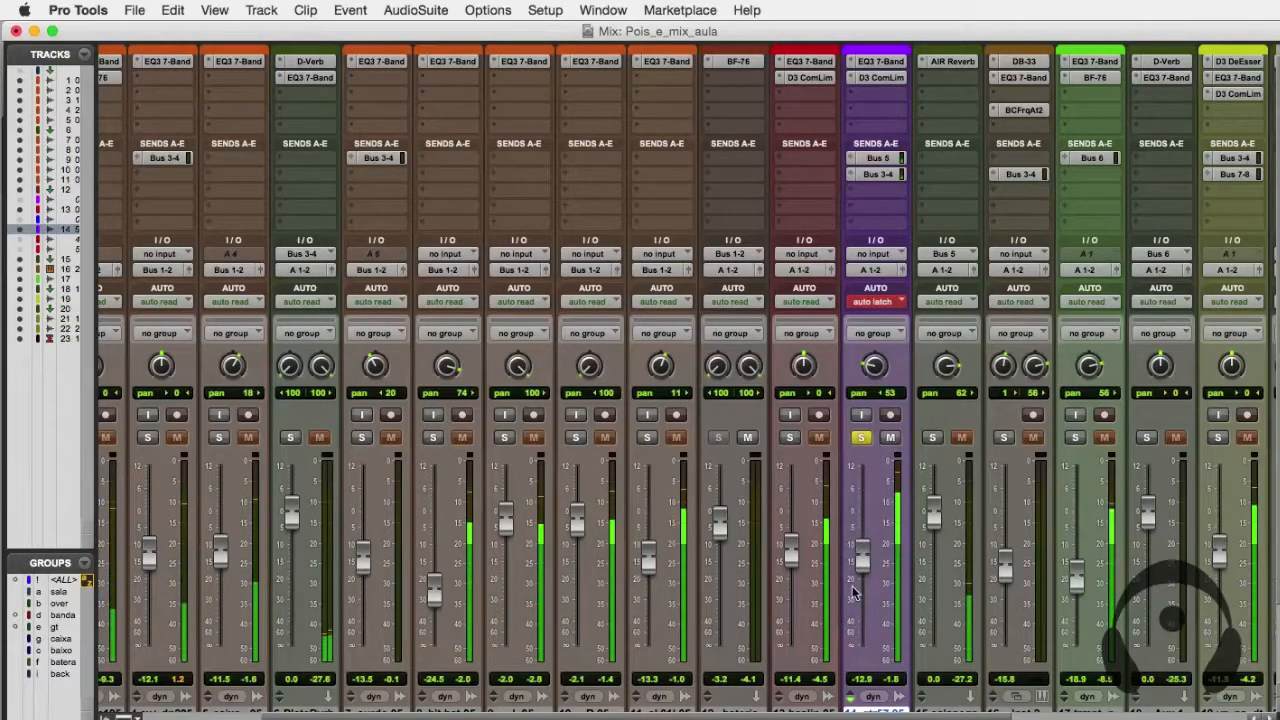
# Remove the latch-mode volume automation written on the guitar between about bars 20 and 26.
pyautogui.press('super+equal')
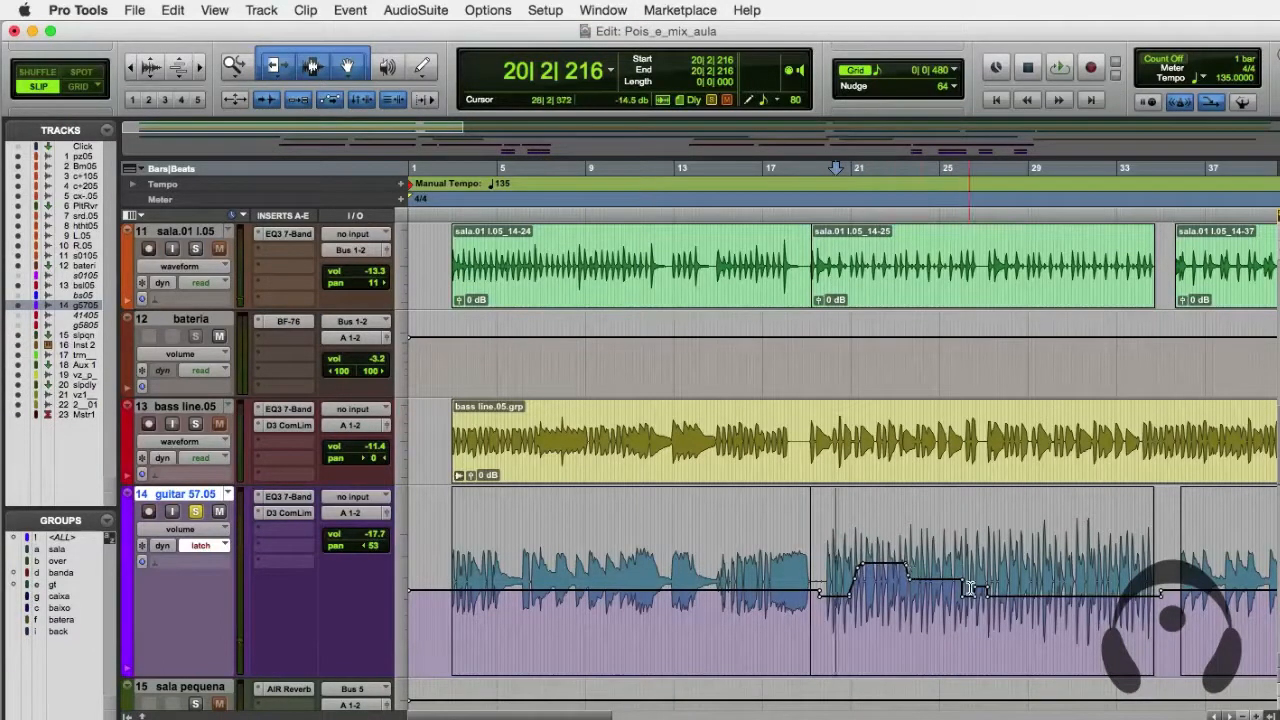
pyautogui.moveTo(968, 590); pyautogui.dragTo(836, 616)
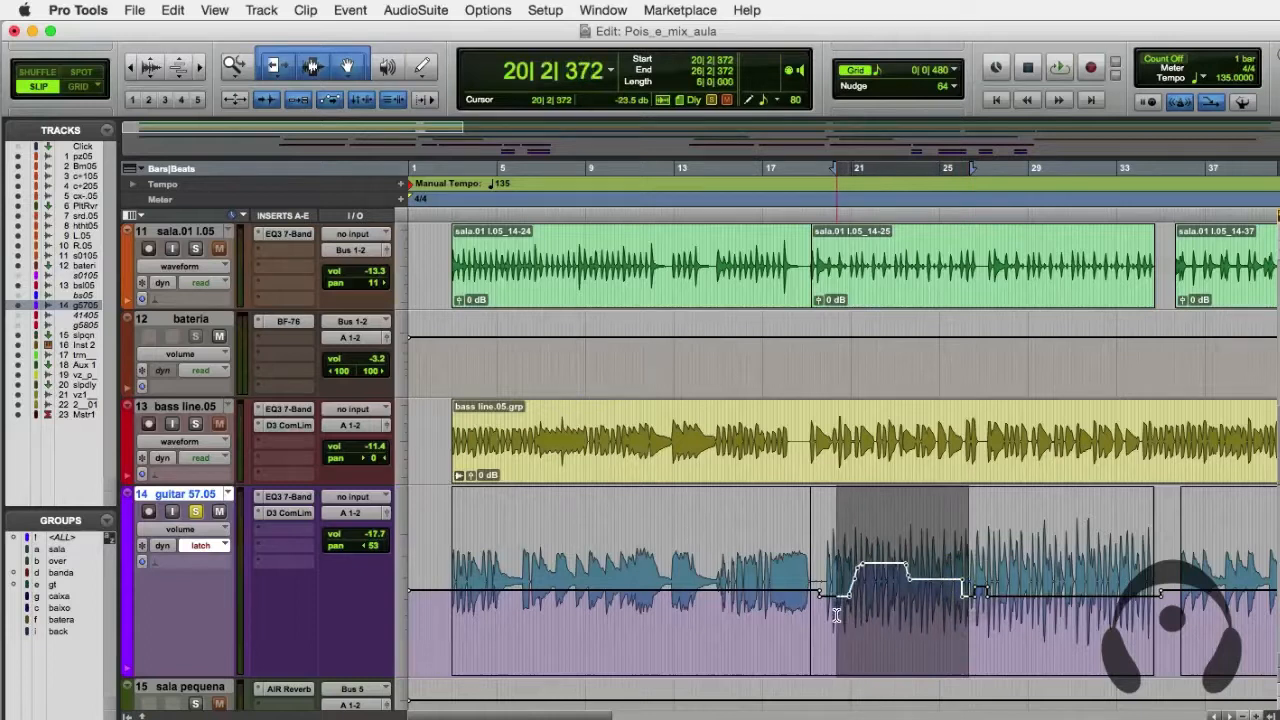
pyautogui.press('super+z')
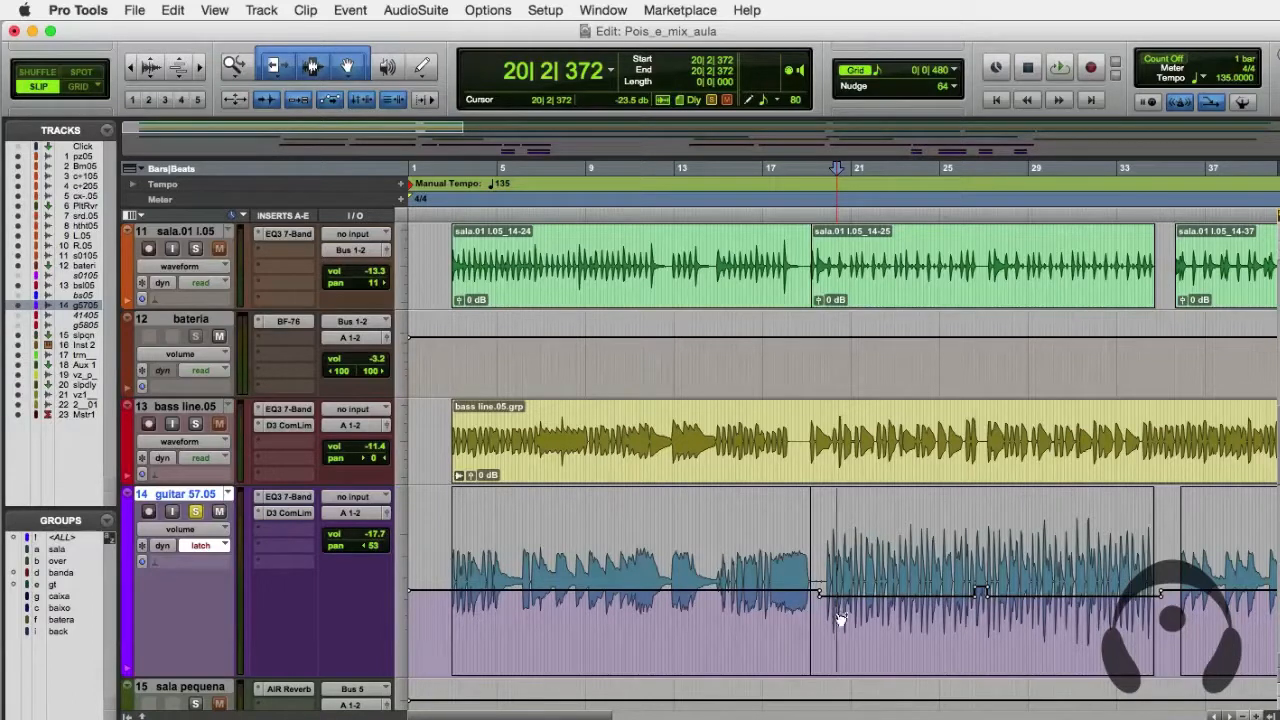
# Record a write-mode automation pass on the guitar from about bar 26 and undo it.
pyautogui.press('super+equal')
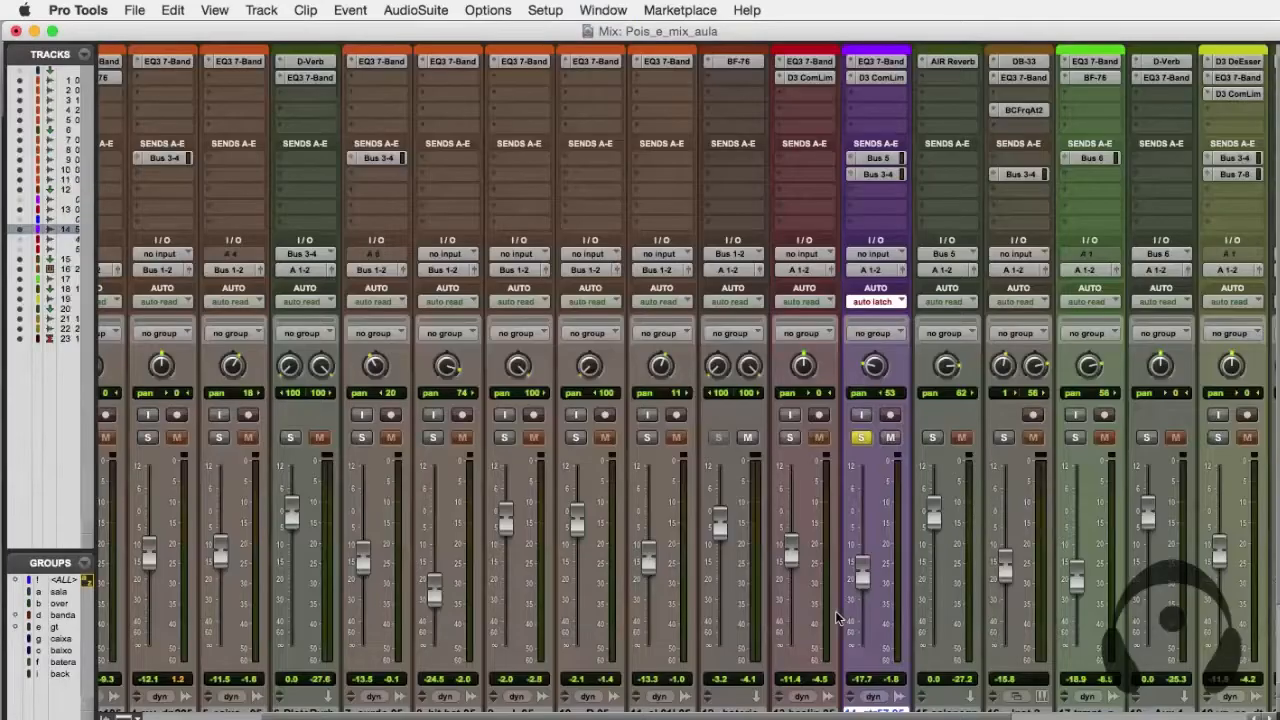
pyautogui.click(893, 308)
pyautogui.click(864, 303)
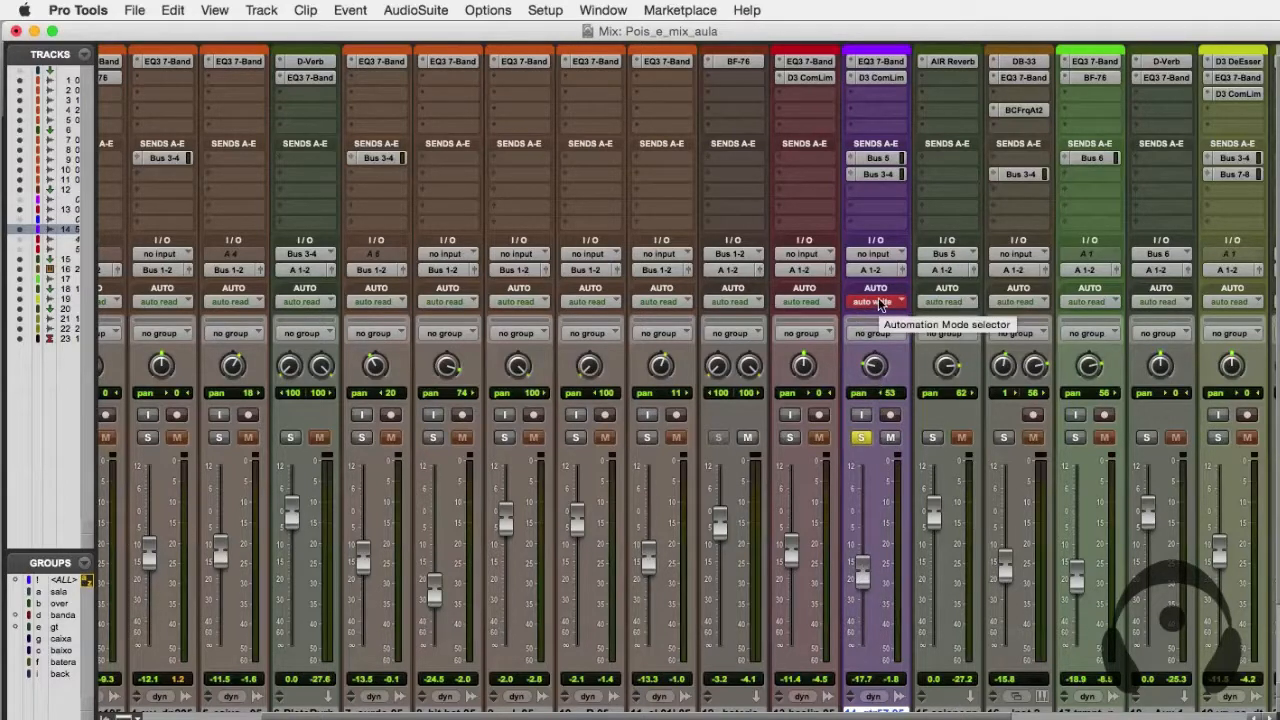
pyautogui.press('super+equal')
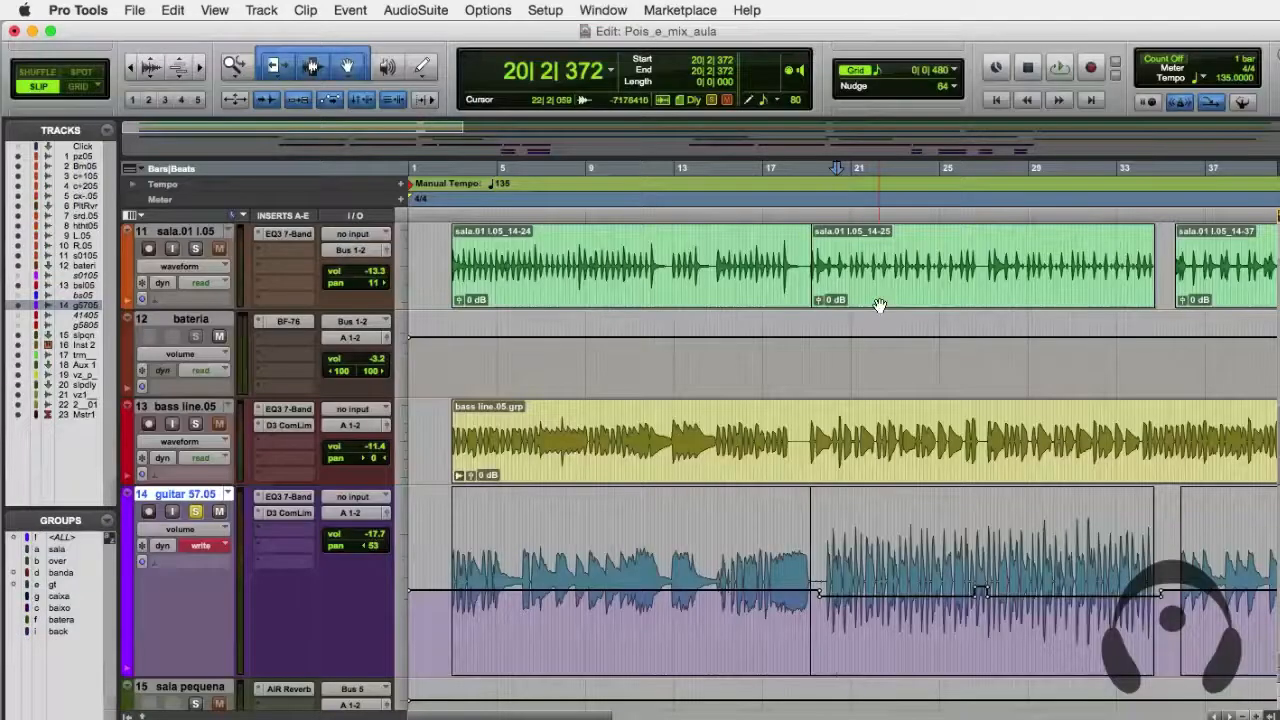
pyautogui.click(960, 592)
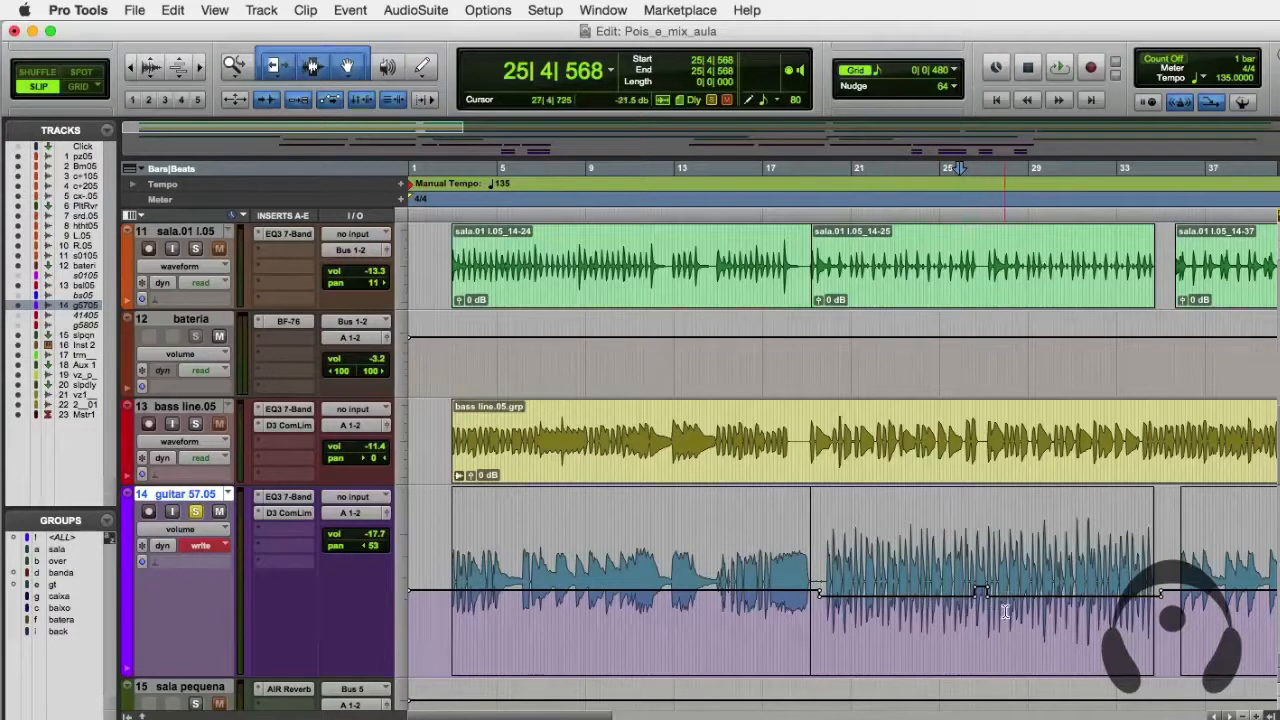
pyautogui.press('space')
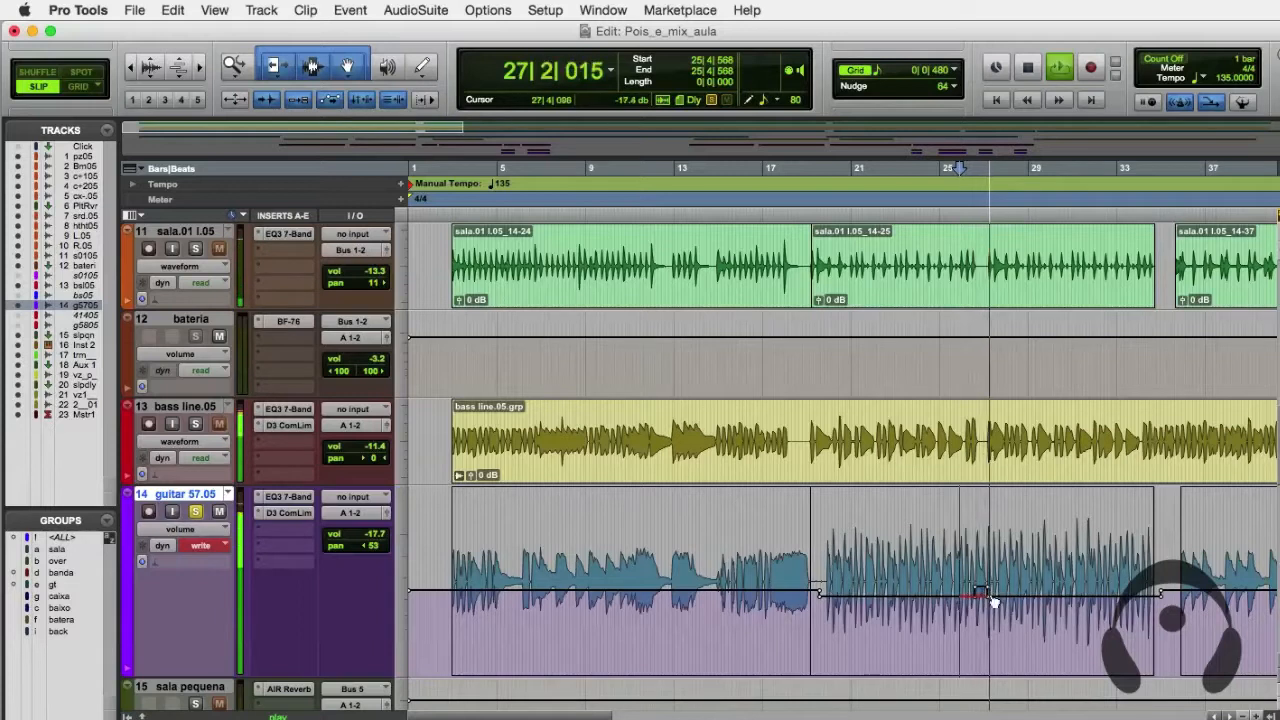
pyautogui.press('space')
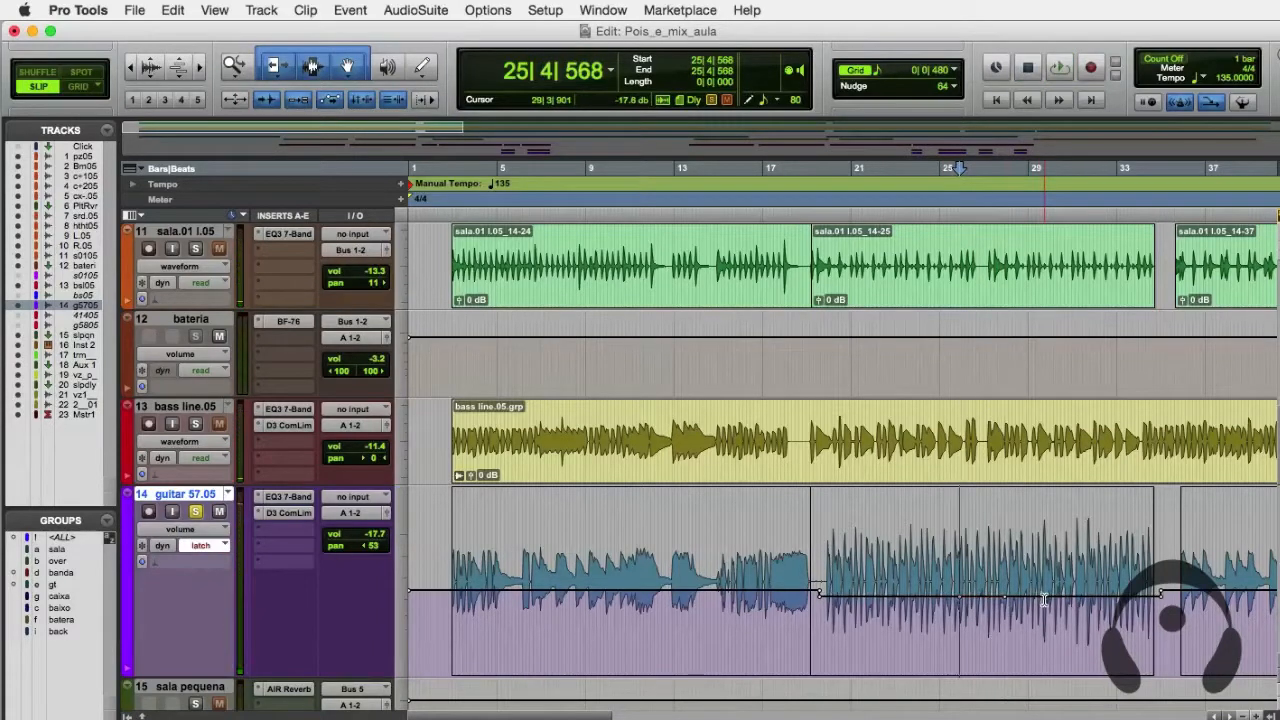
pyautogui.press('super+z')
# Set the guitar's automation mode to read, raise its fader well above the automated level and start playback.
pyautogui.press('super+equal')
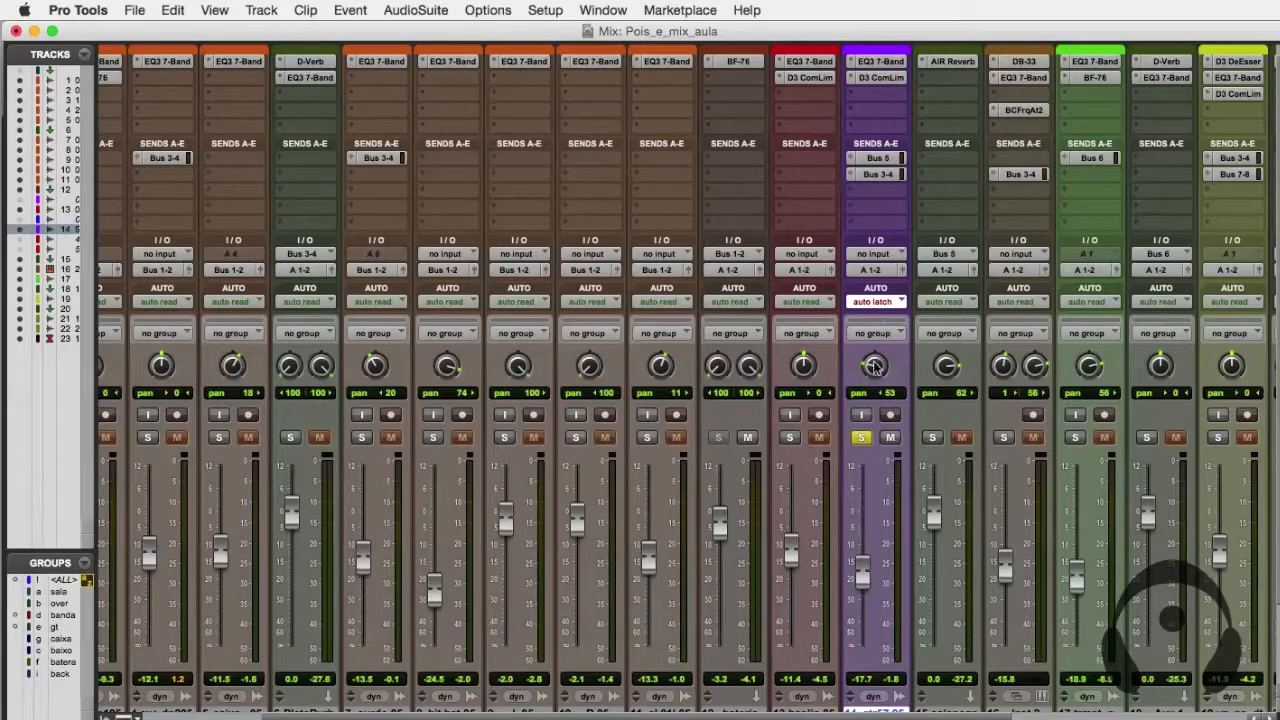
pyautogui.click(876, 301)
pyautogui.click(875, 278)
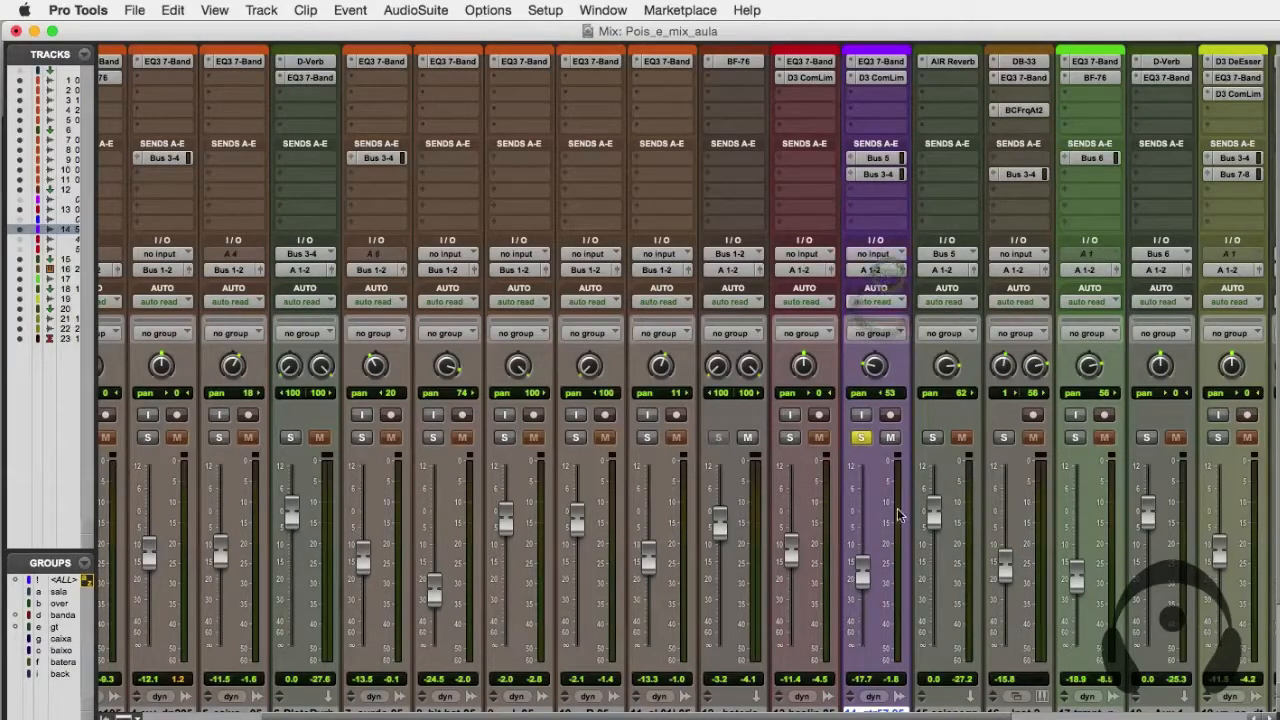
pyautogui.moveTo(864, 572); pyautogui.dragTo(884, 508)
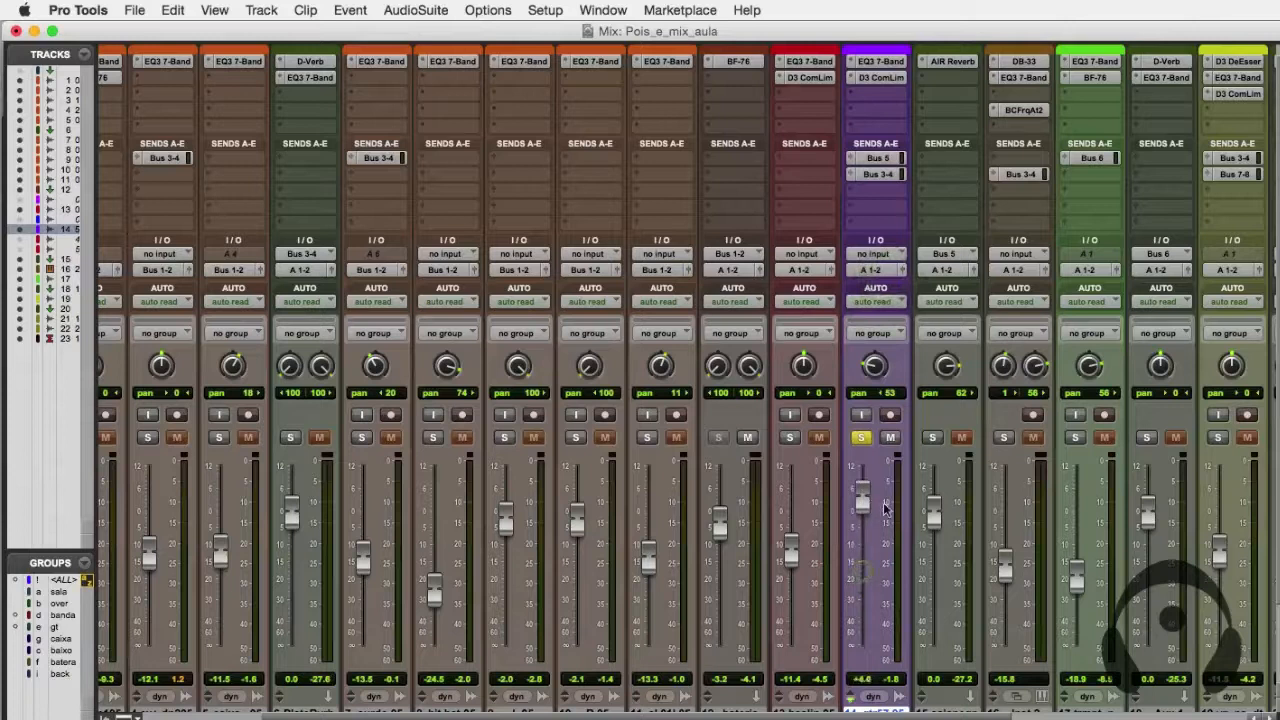
pyautogui.press('space')
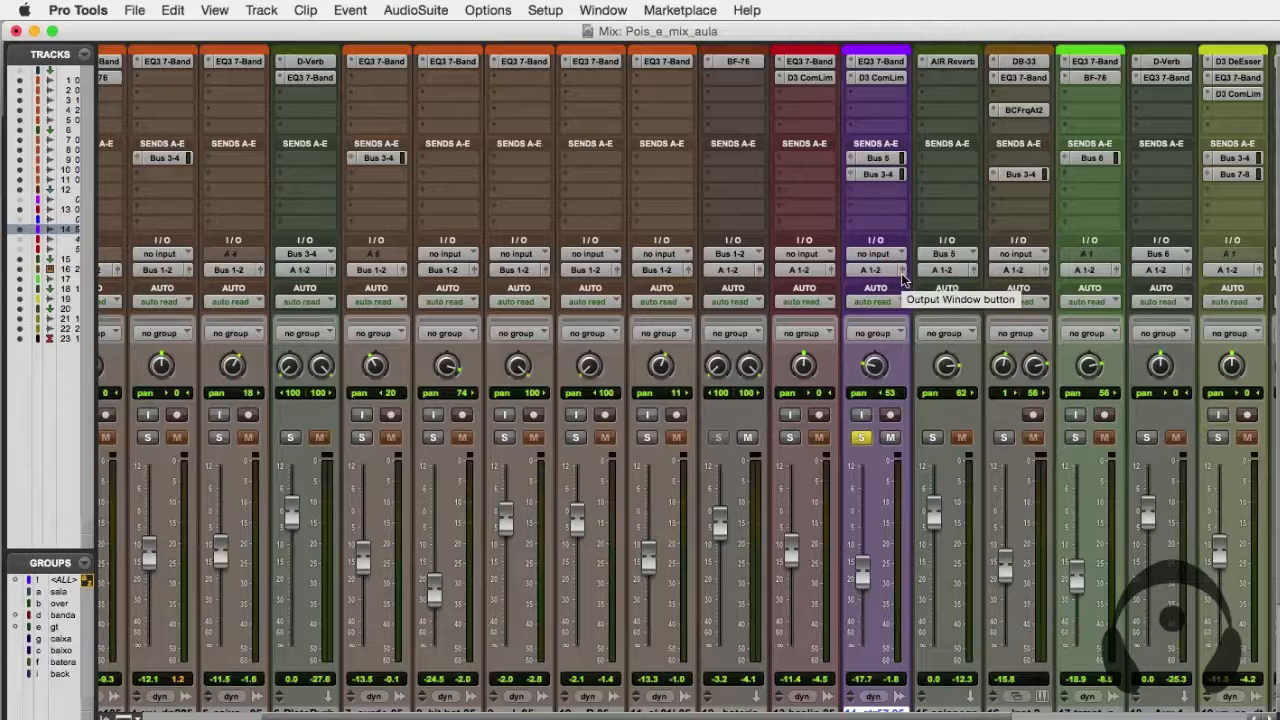
# Enable automation for all parameters of the guitar's EQ3 7-Band, from Master Bypass to Low-Pass Freq.
pyautogui.scroll(1, 928, 304)
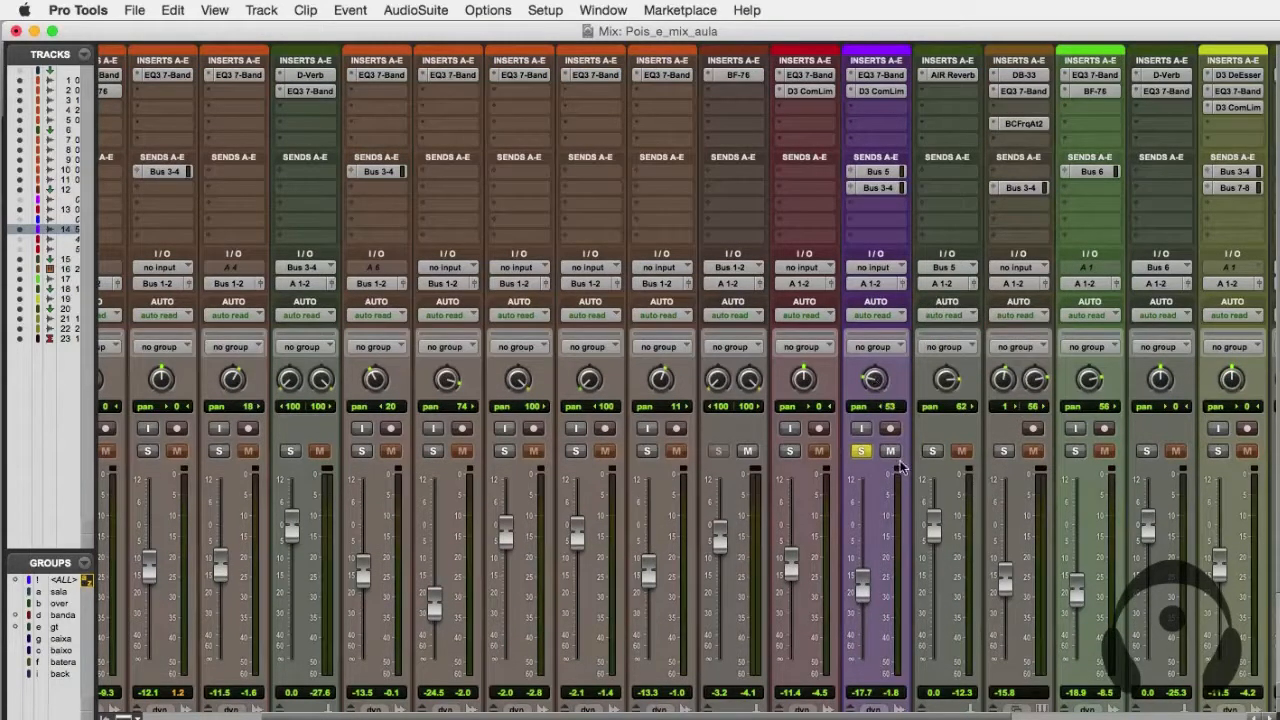
pyautogui.click(882, 76)
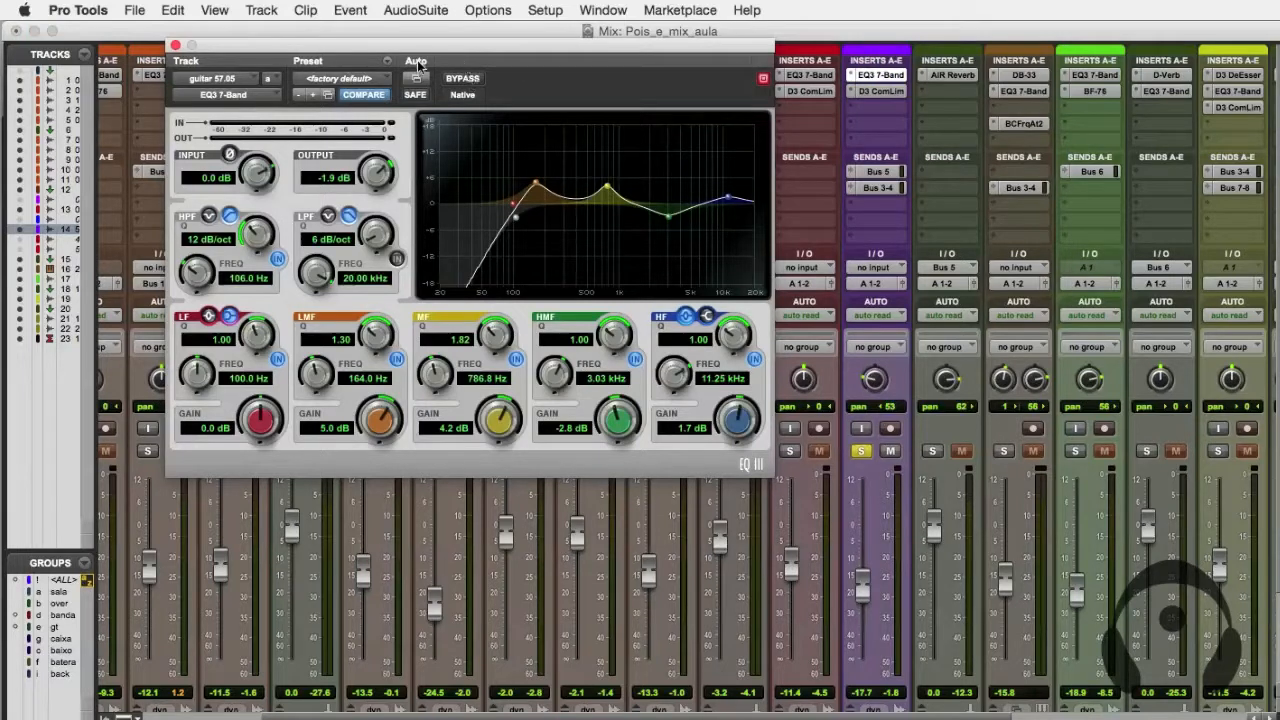
pyautogui.moveTo(451, 50); pyautogui.dragTo(753, 203)
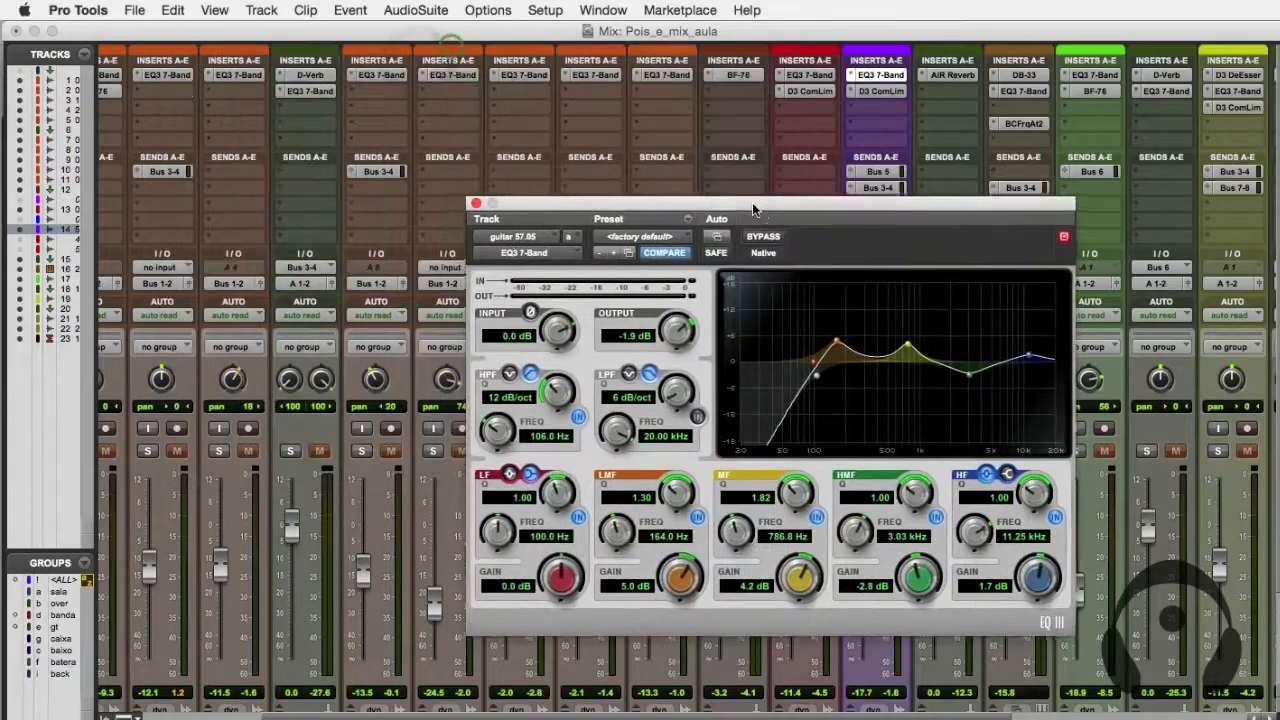
pyautogui.click(716, 240)
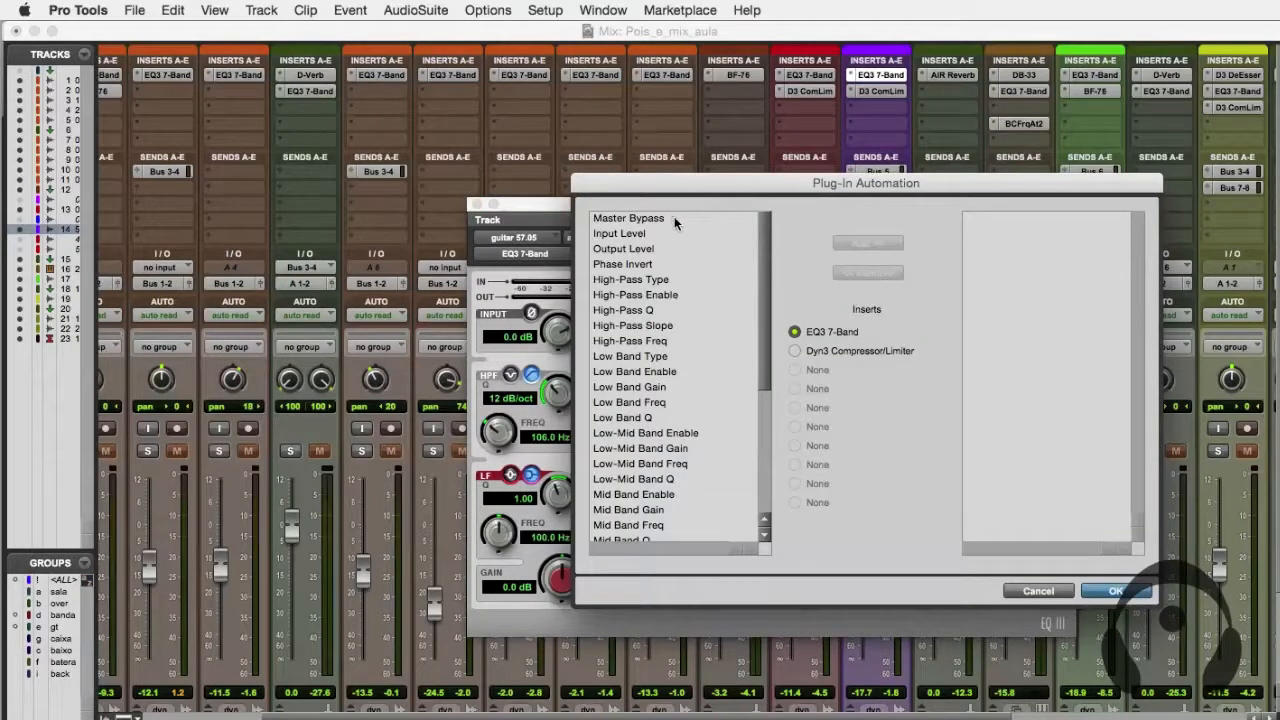
pyautogui.click(674, 217)
pyautogui.scroll(-1, 770, 368)
pyautogui.scroll(-5, 770, 368)
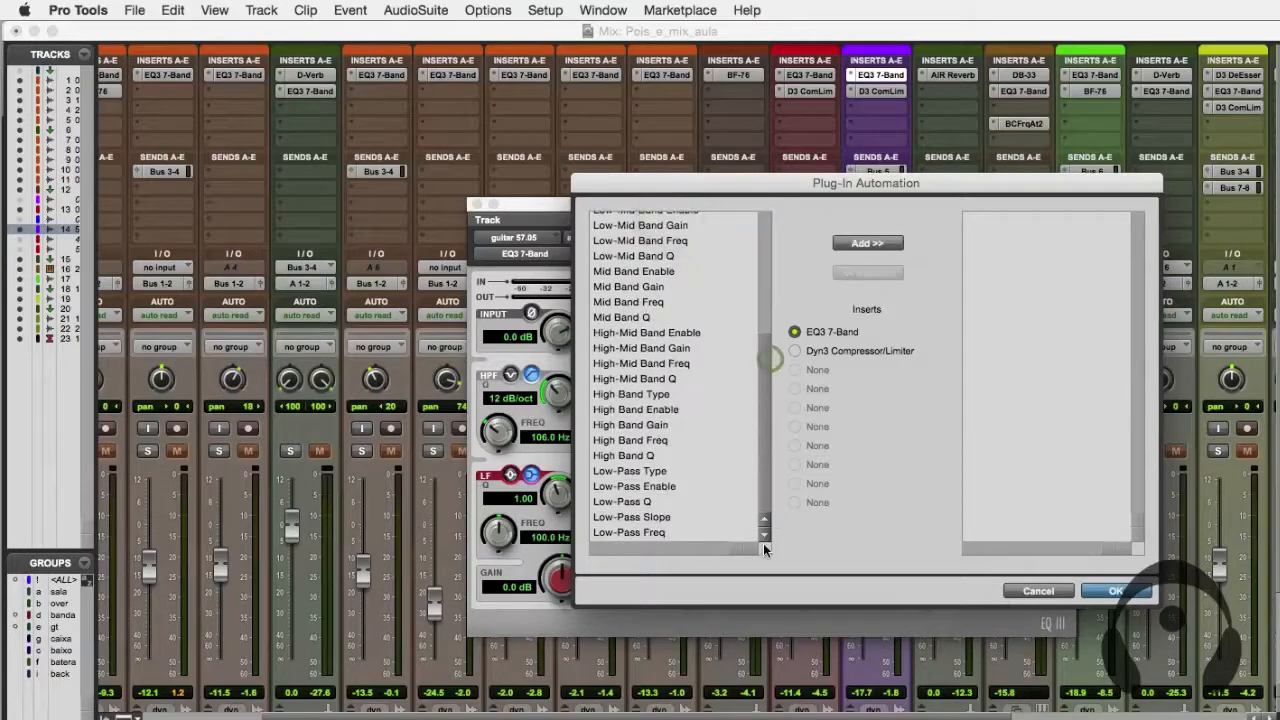
pyautogui.keyDown('shift'); pyautogui.click(690, 529); pyautogui.keyUp('shift')
pyautogui.click(881, 243)
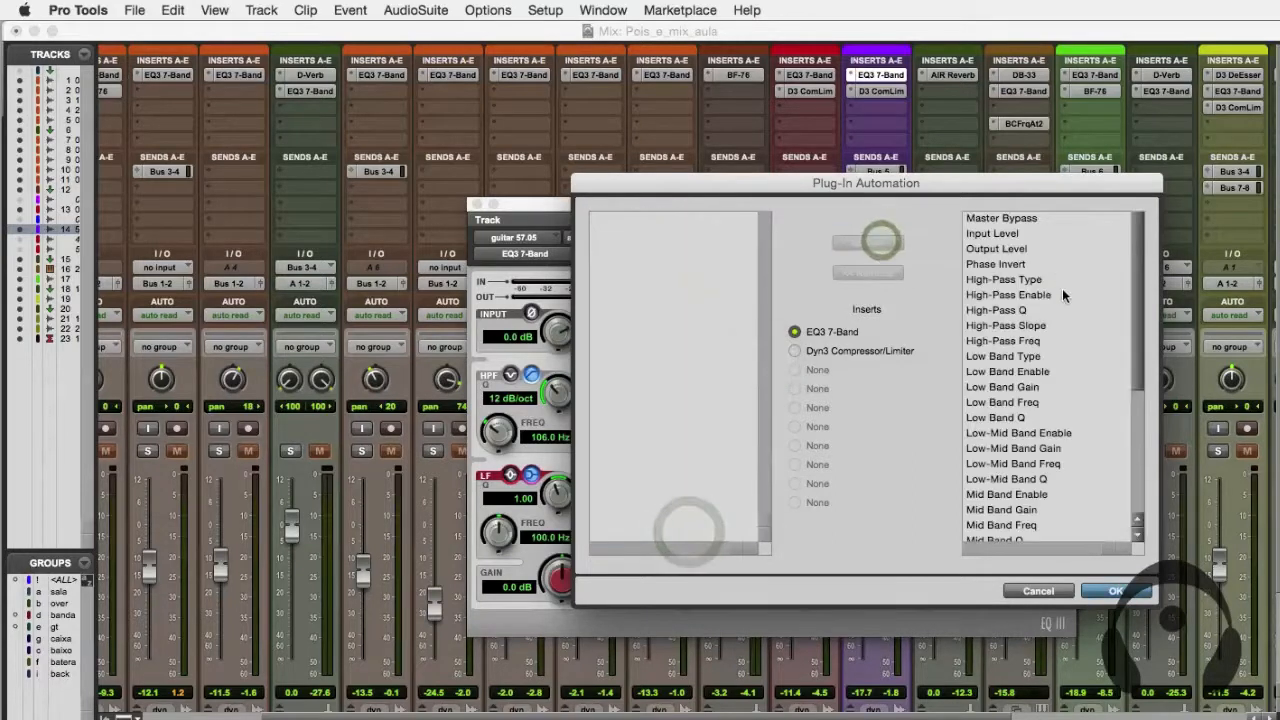
pyautogui.click(1135, 595)
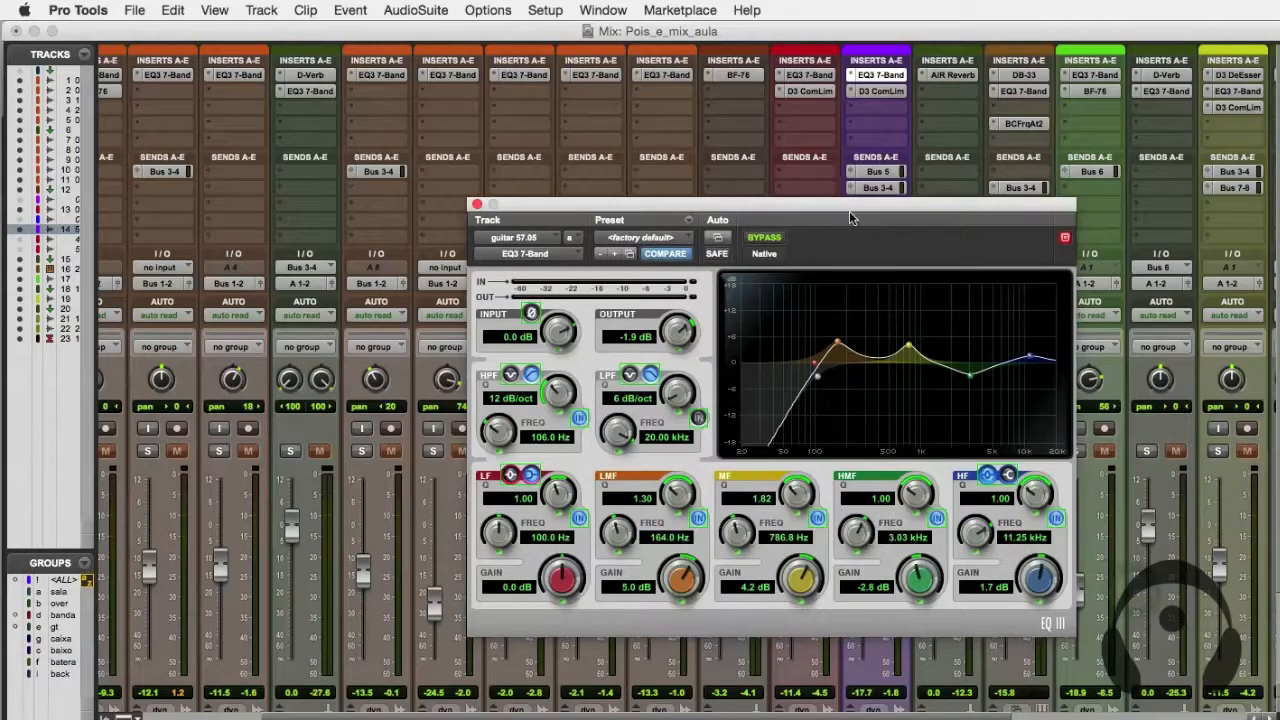
# Set the guitar's automation mode to touch, with the EQ window placed clear of its channel strip.
pyautogui.moveTo(850, 210); pyautogui.dragTo(573, 149)
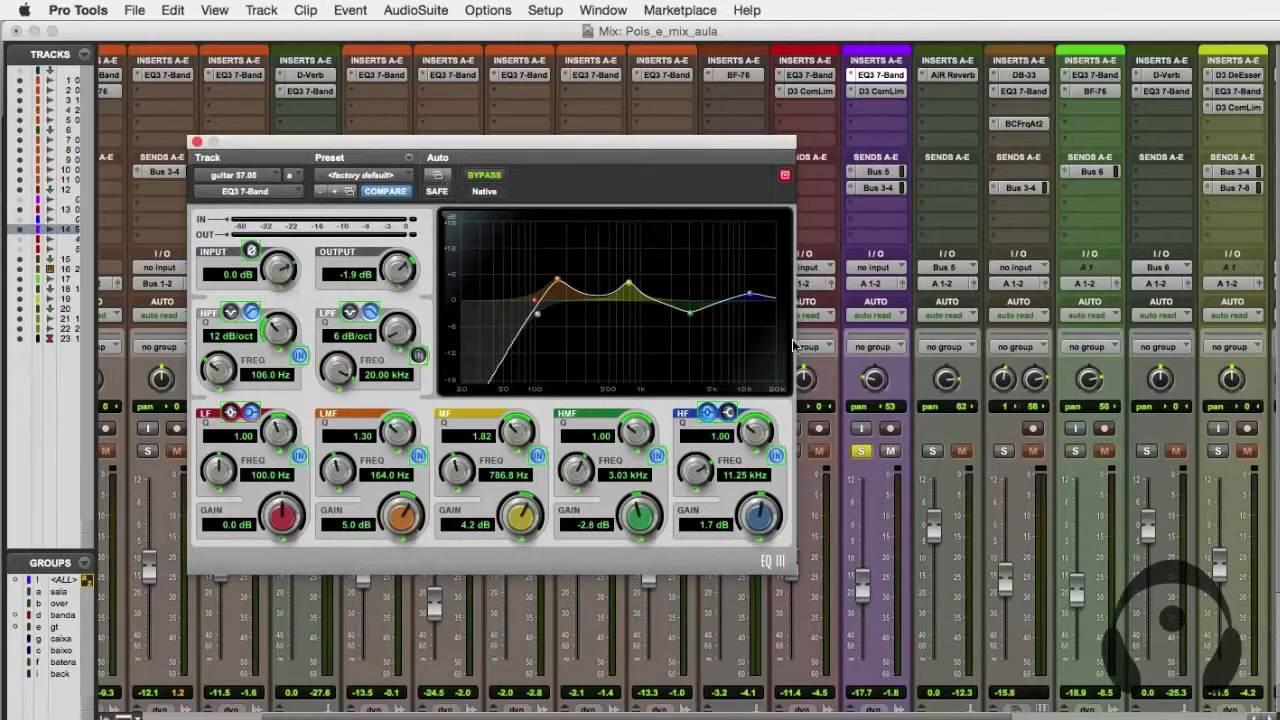
pyautogui.click(900, 318)
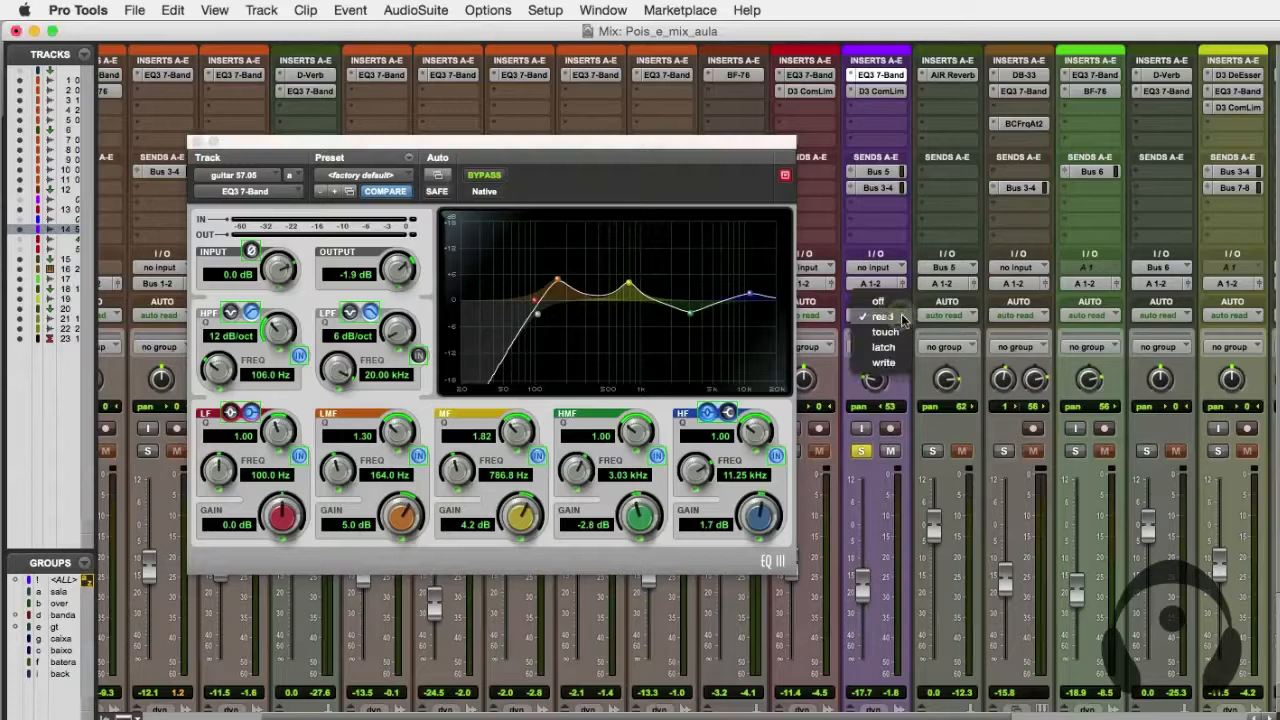
pyautogui.click(893, 333)
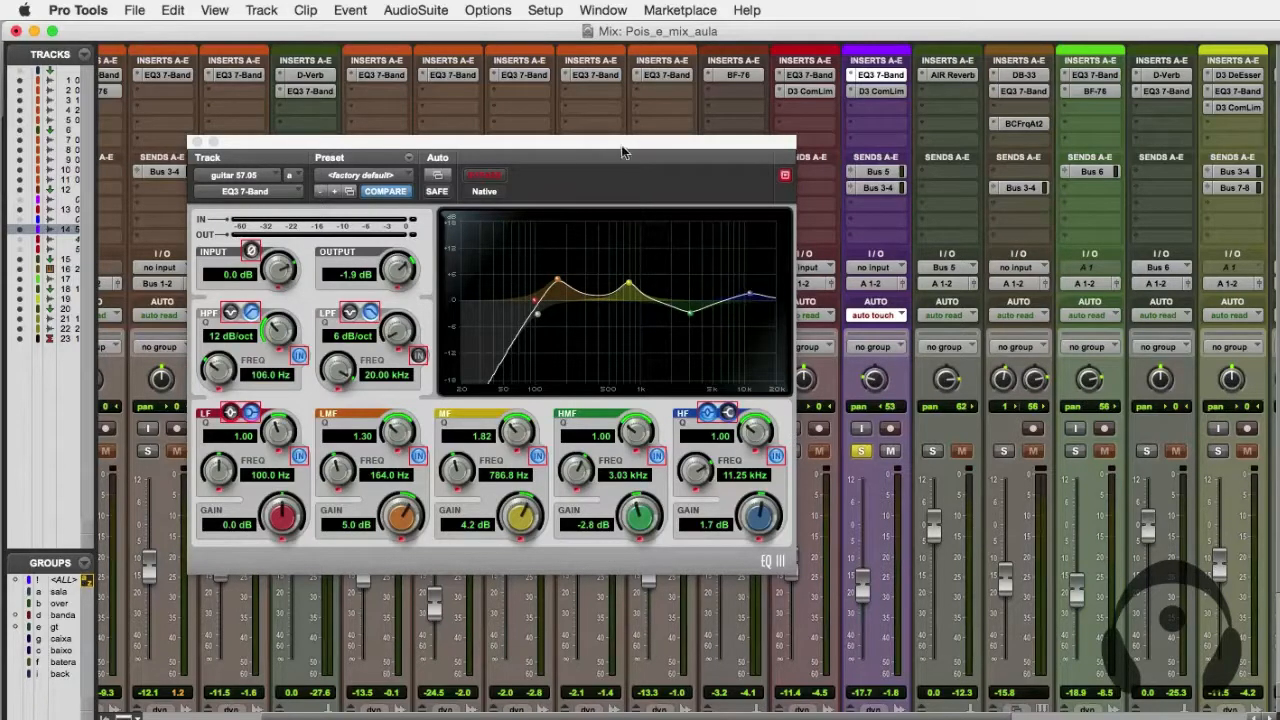
pyautogui.moveTo(625, 146); pyautogui.dragTo(597, 133)
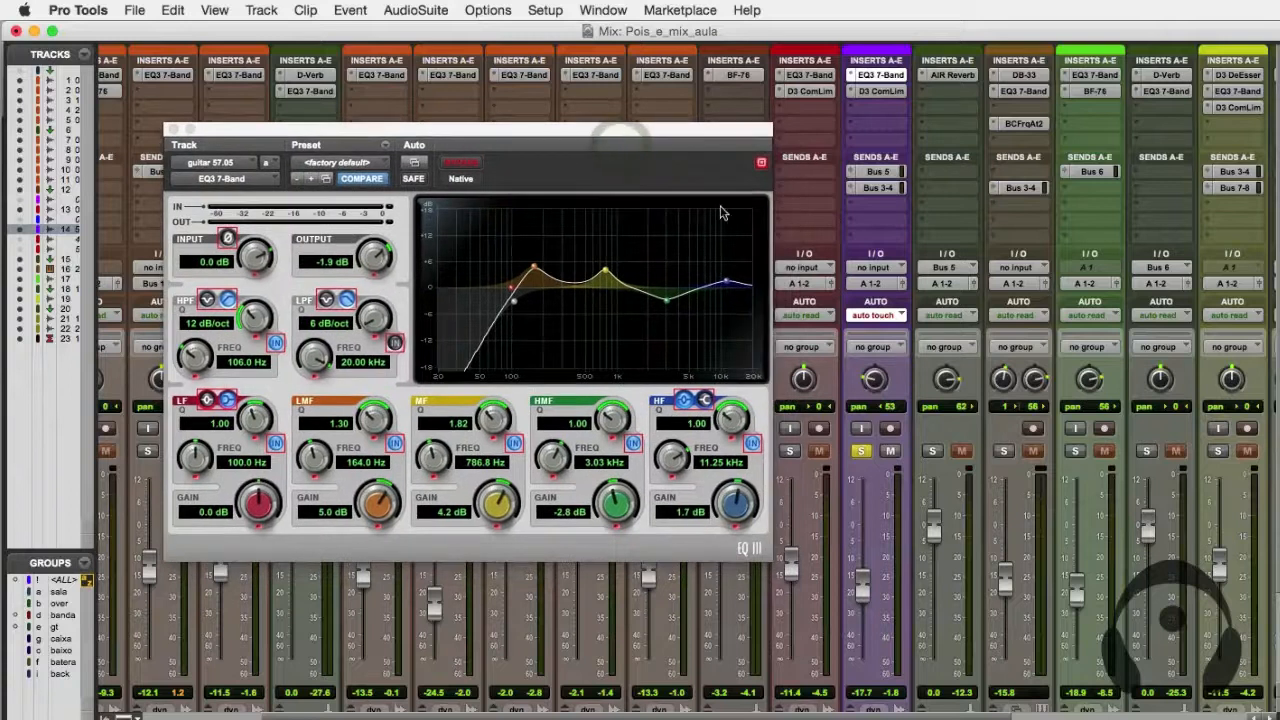
pyautogui.click(872, 315)
pyautogui.click(901, 320)
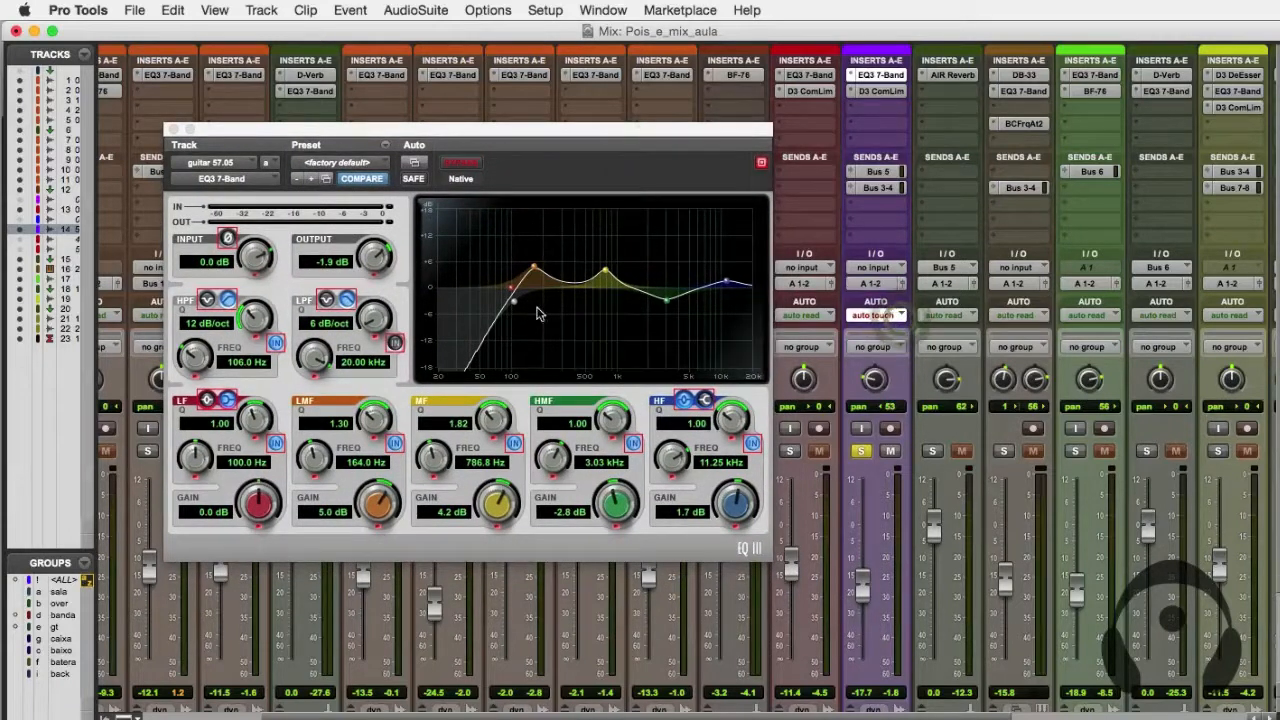
# Record touch automation of the guitar EQ's high-pass frequency from about bar 18, holding it near 68.5 Hz through the louder section and returning to 106 Hz.
pyautogui.press('super+equal')
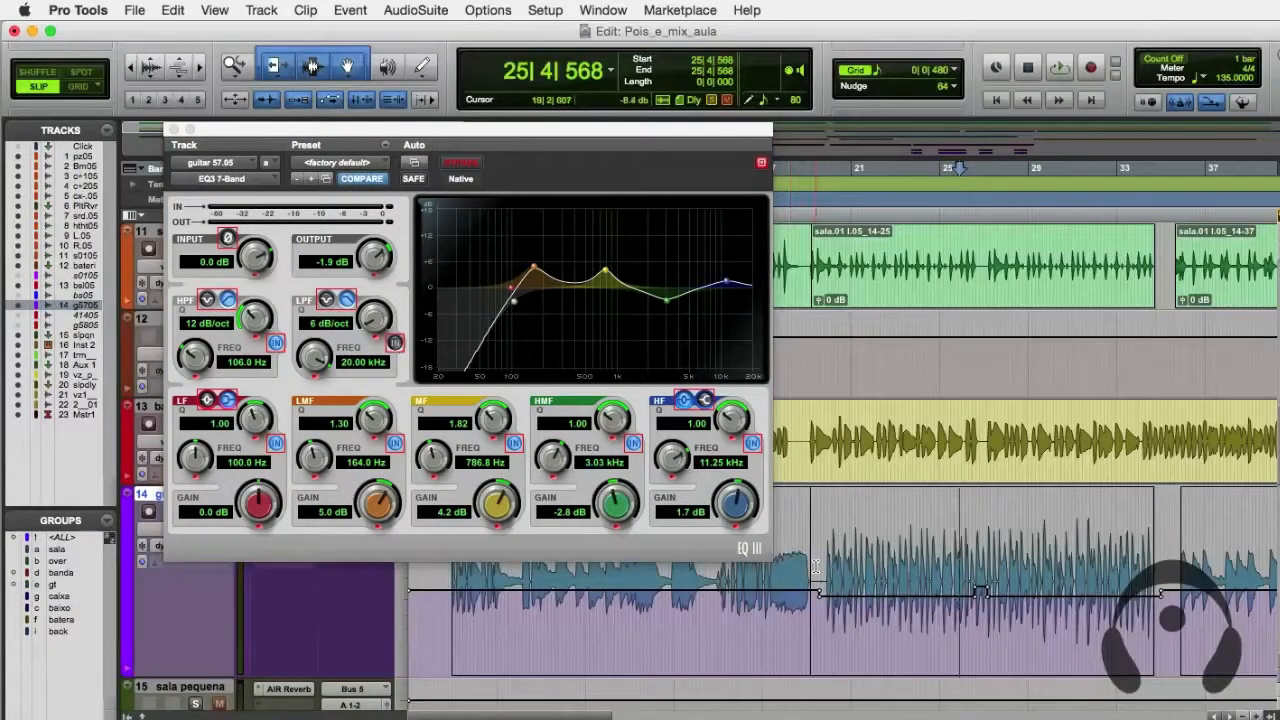
pyautogui.click(788, 568)
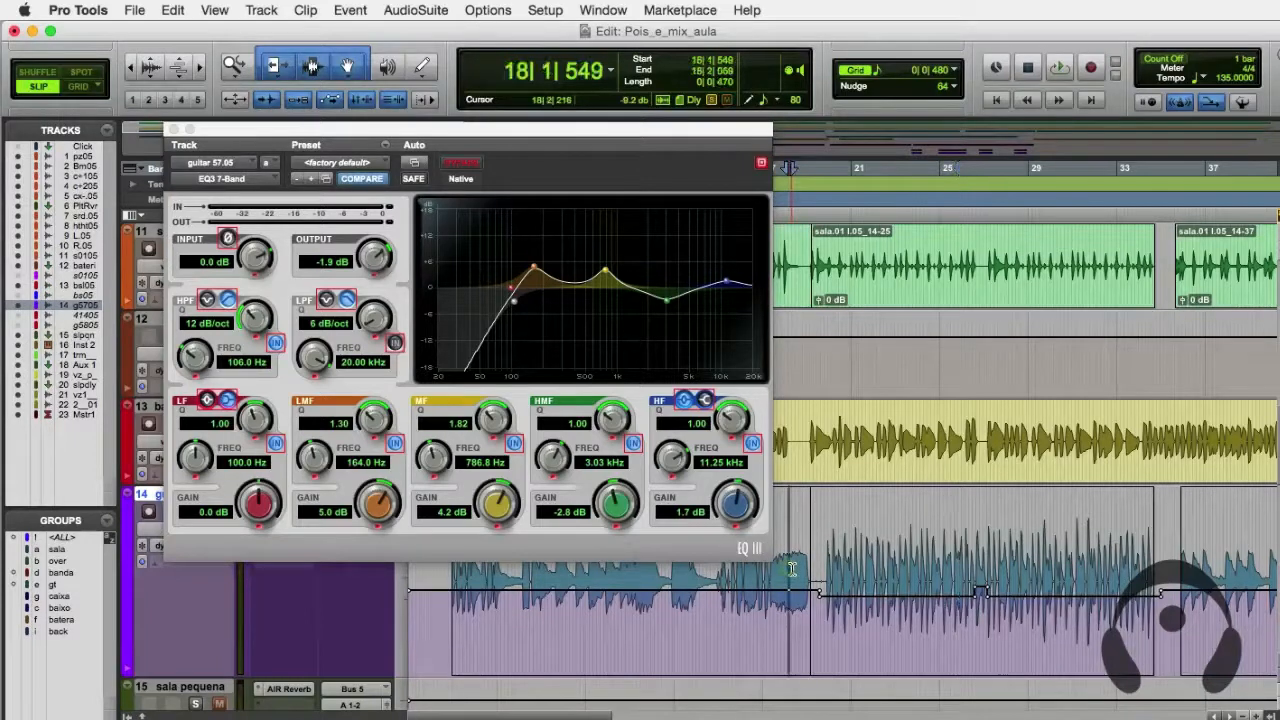
pyautogui.click(794, 570)
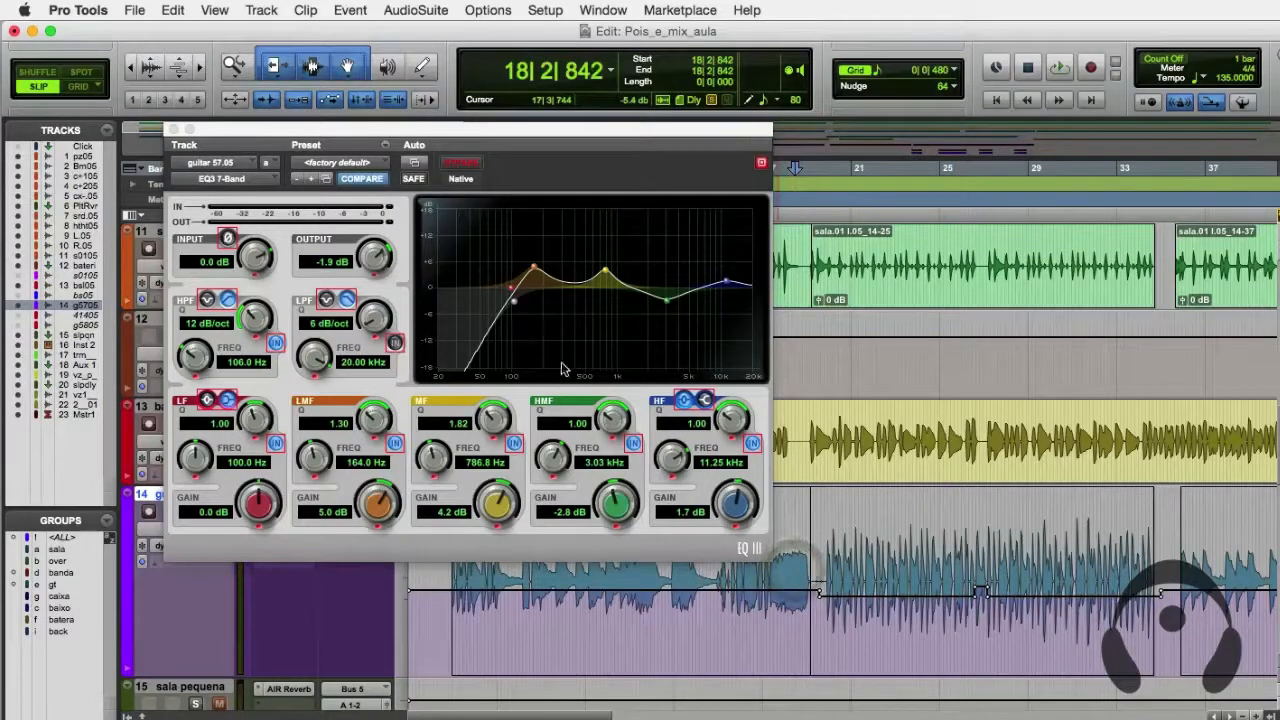
pyautogui.press('space')
pyautogui.moveTo(513, 296)
pyautogui.mouseDown()
pyautogui.moveTo(514, 285)
pyautogui.moveTo(496, 308)
pyautogui.mouseUp()
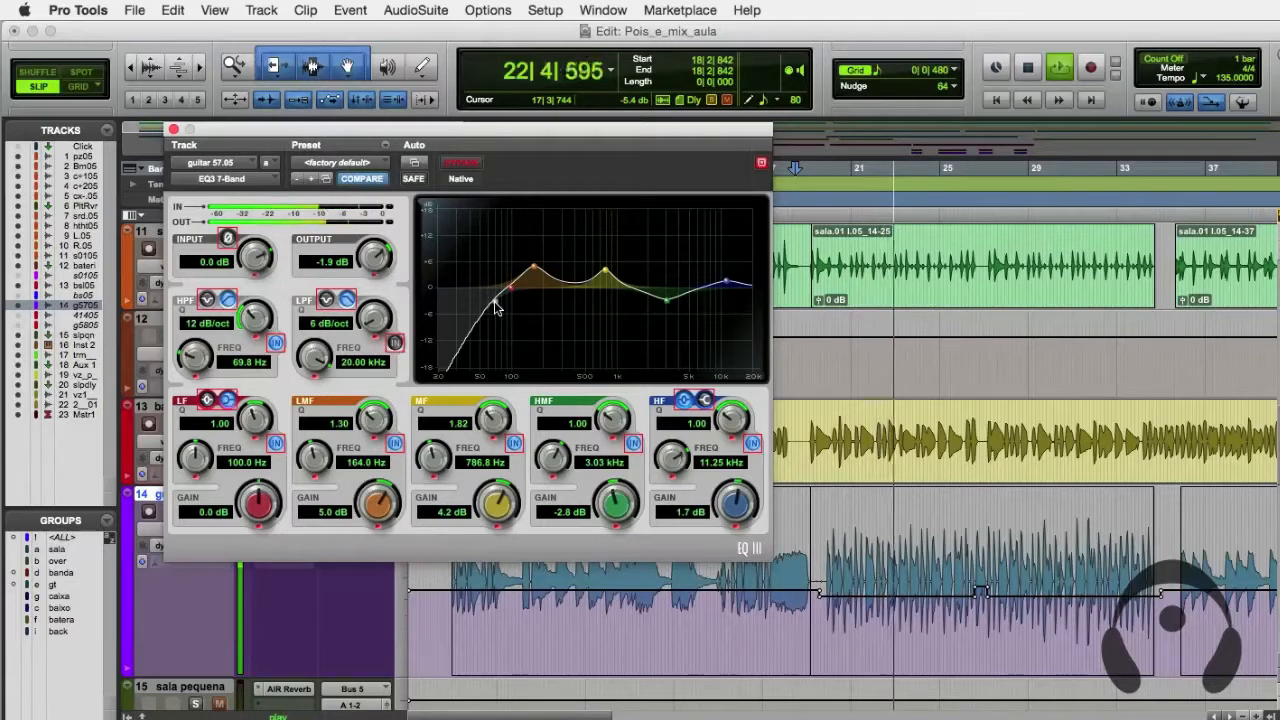
pyautogui.moveTo(497, 308); pyautogui.dragTo(494, 309)
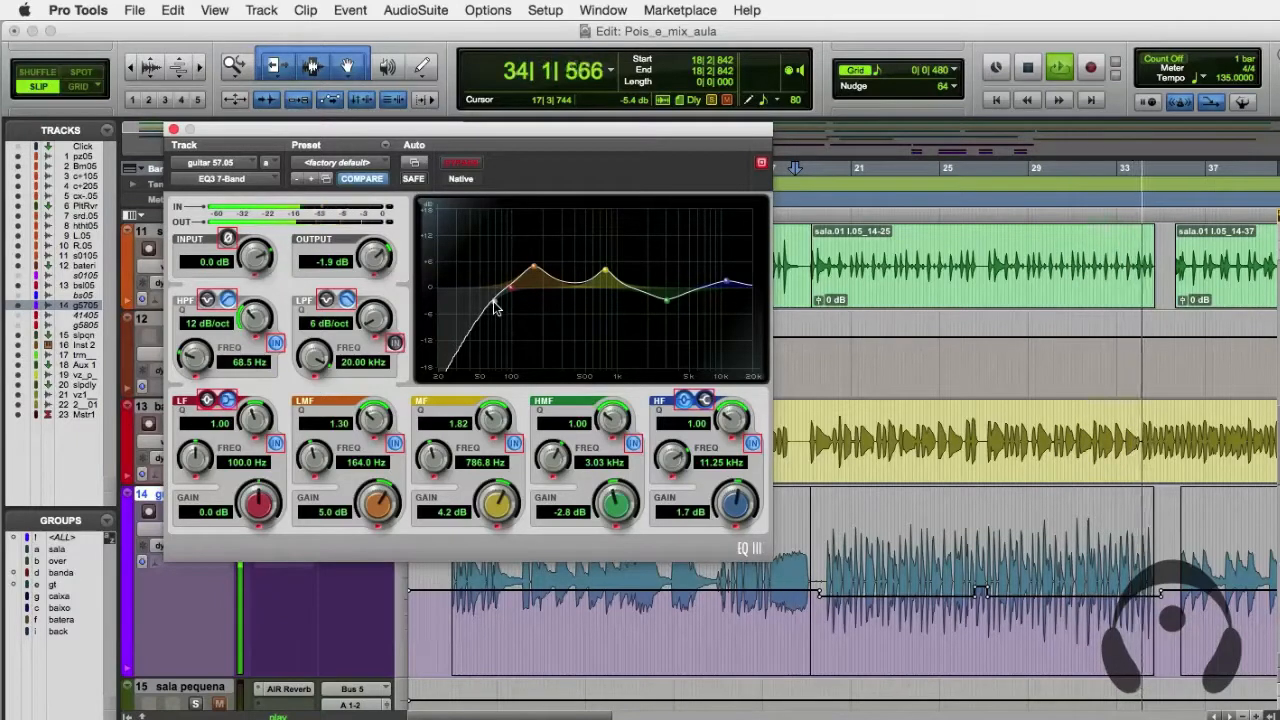
pyautogui.moveTo(495, 308); pyautogui.dragTo(513, 301)
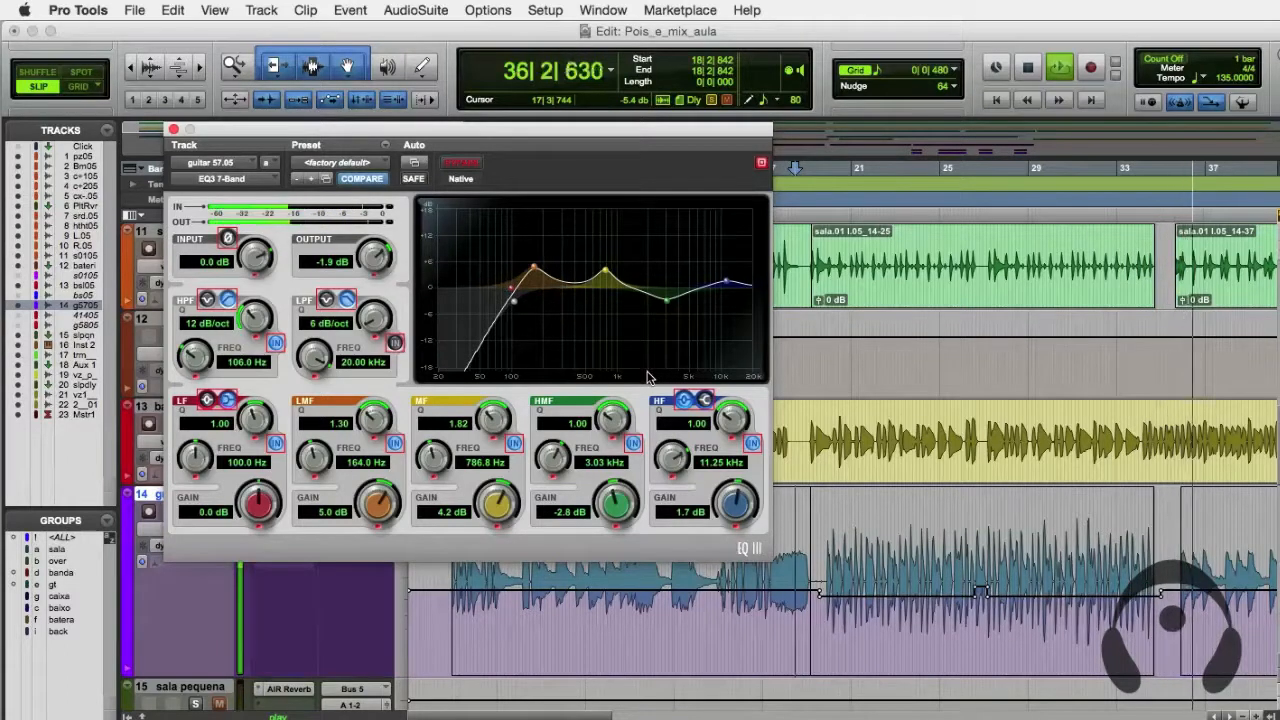
pyautogui.press('space')
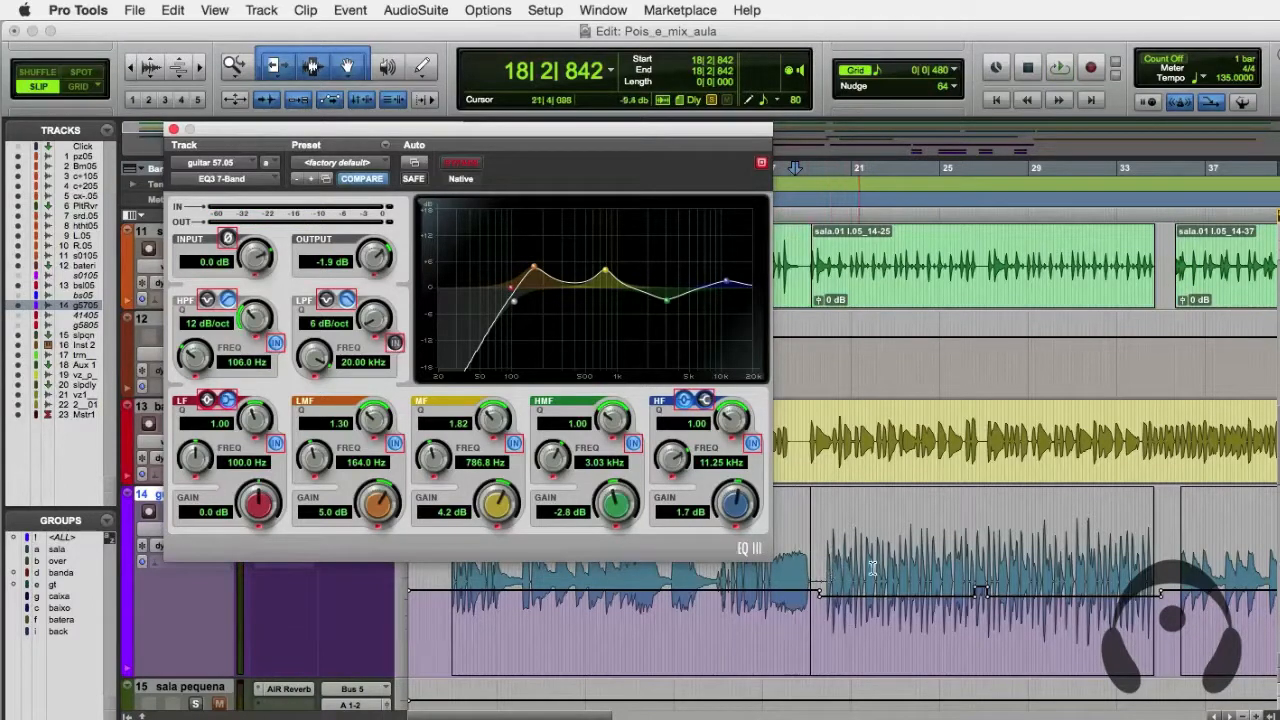
# Play back the high-pass automation, set the low-mid band Q to 1.58 and place the EQ window clear of the guitar's track controls.
pyautogui.press('space')
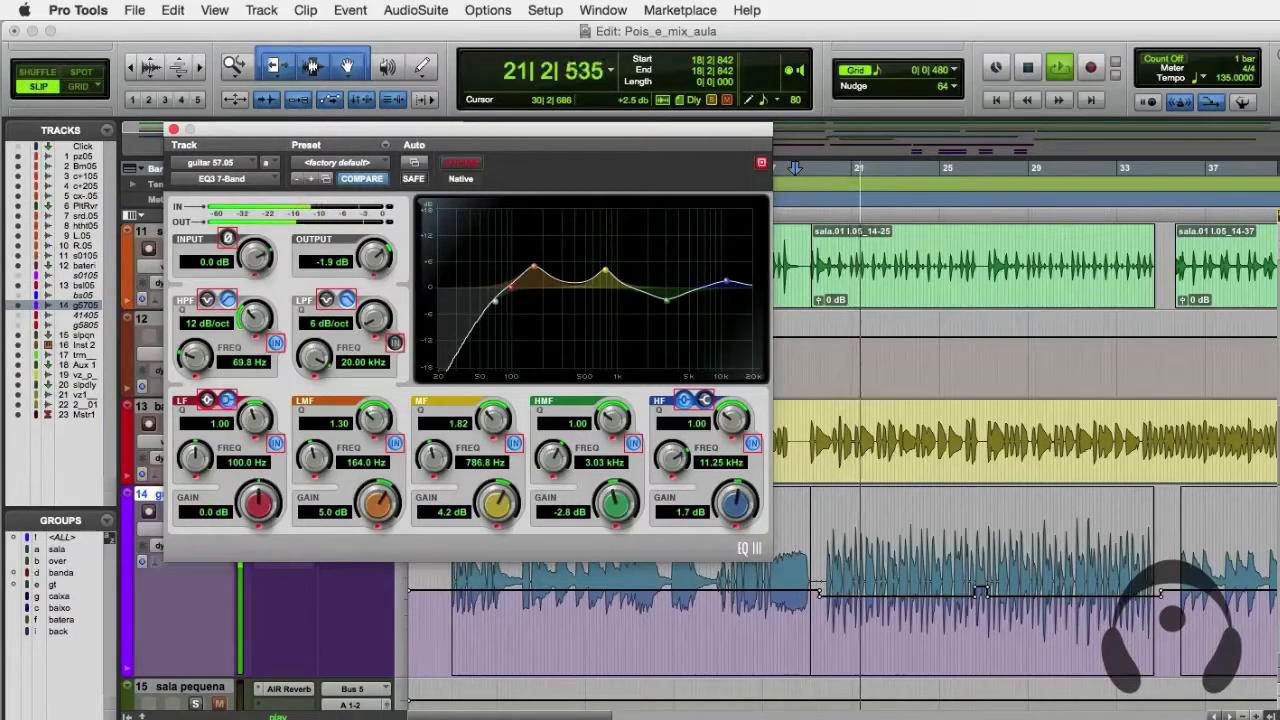
pyautogui.press('space')
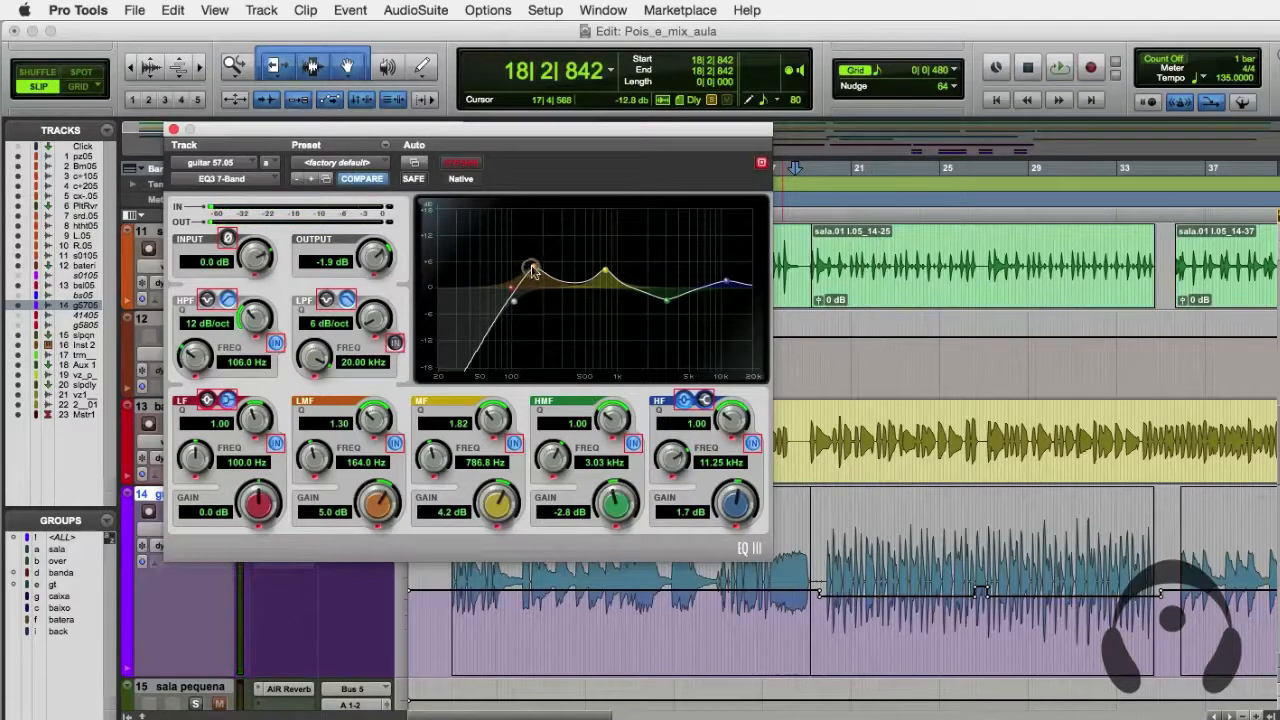
pyautogui.moveTo(372, 420); pyautogui.dragTo(374, 406)
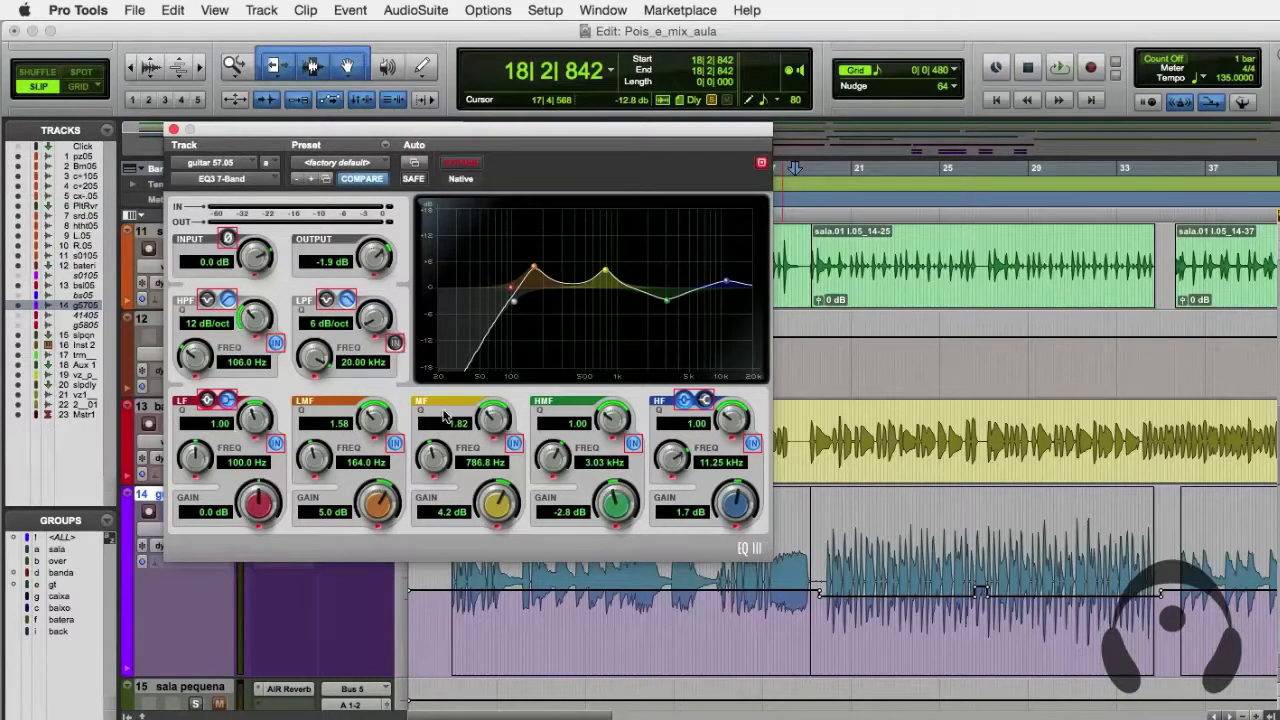
pyautogui.moveTo(607, 130); pyautogui.dragTo(669, 77)
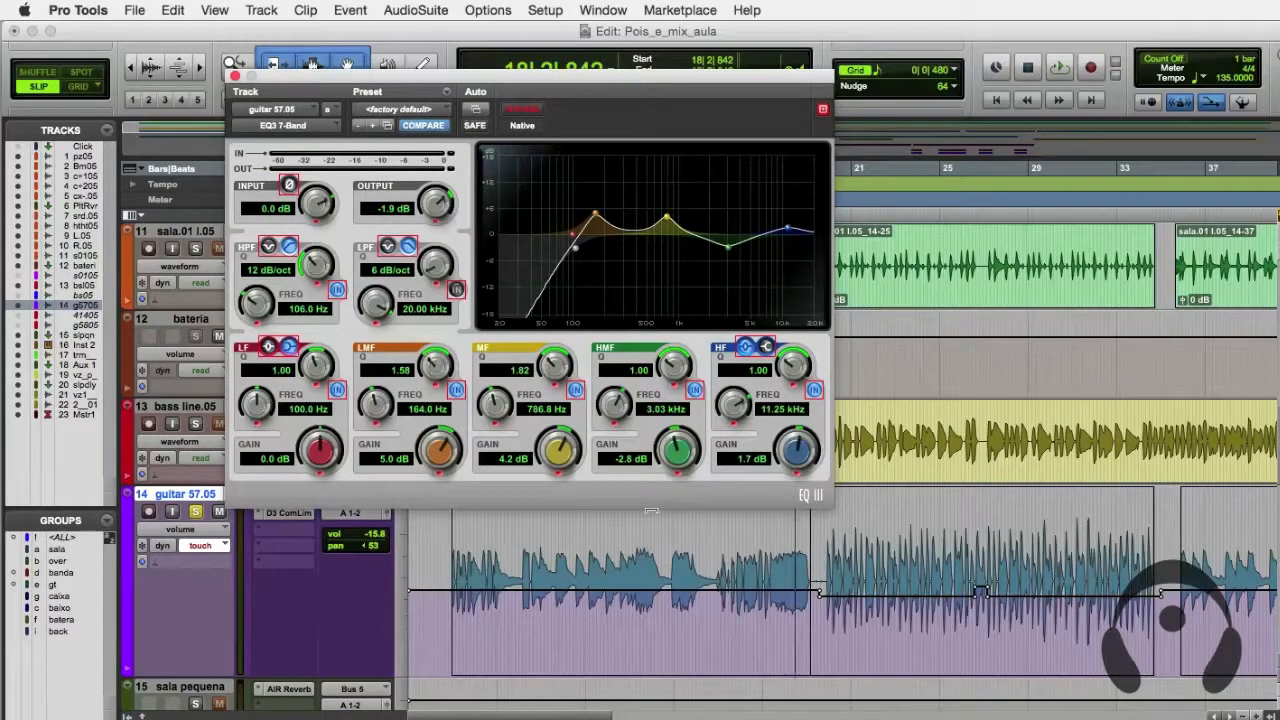
# Record touch automation lowering the guitar EQ's low-mid Q to about 0.72 through the section after bar 18, and play it back from bar 17.
pyautogui.press('space')
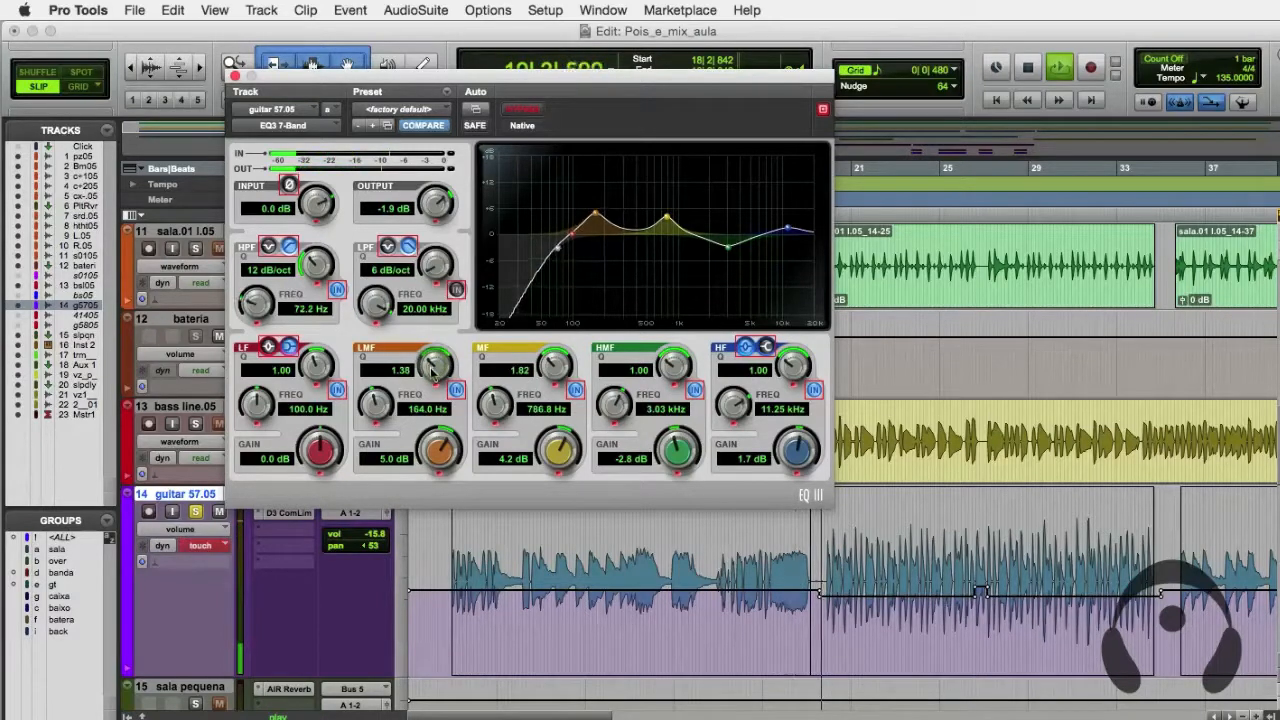
pyautogui.moveTo(432, 372); pyautogui.dragTo(430, 473)
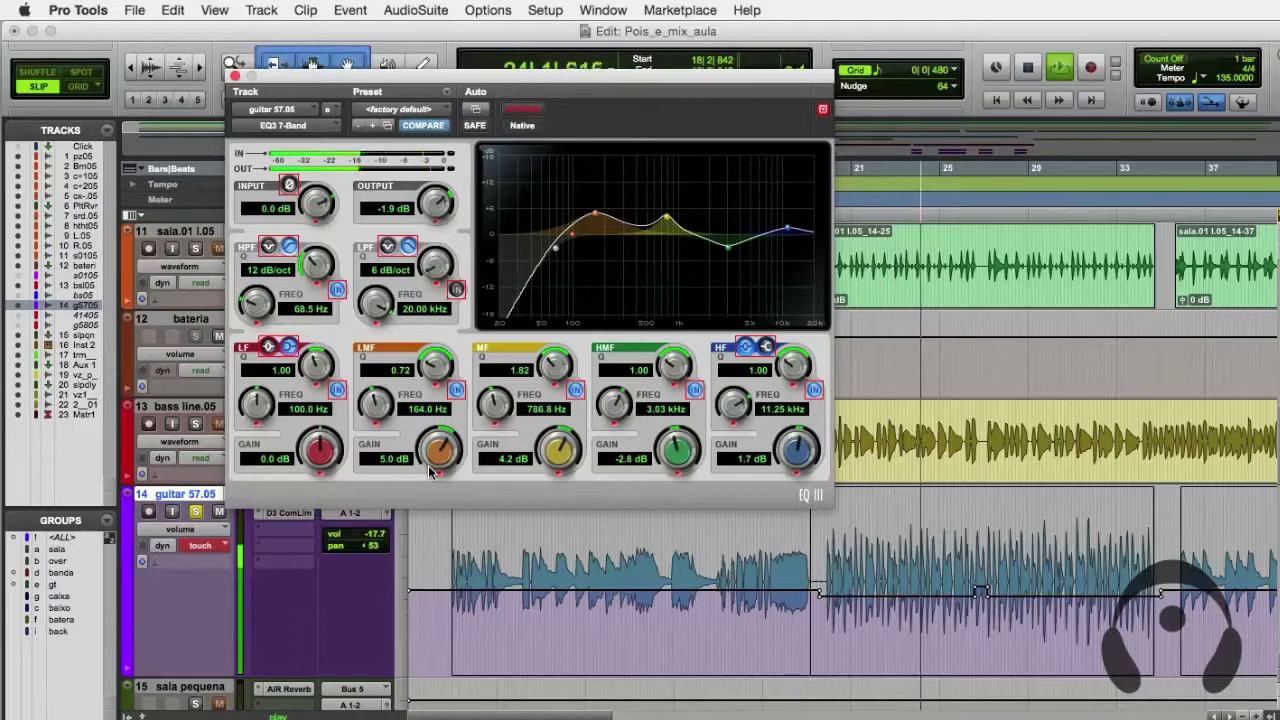
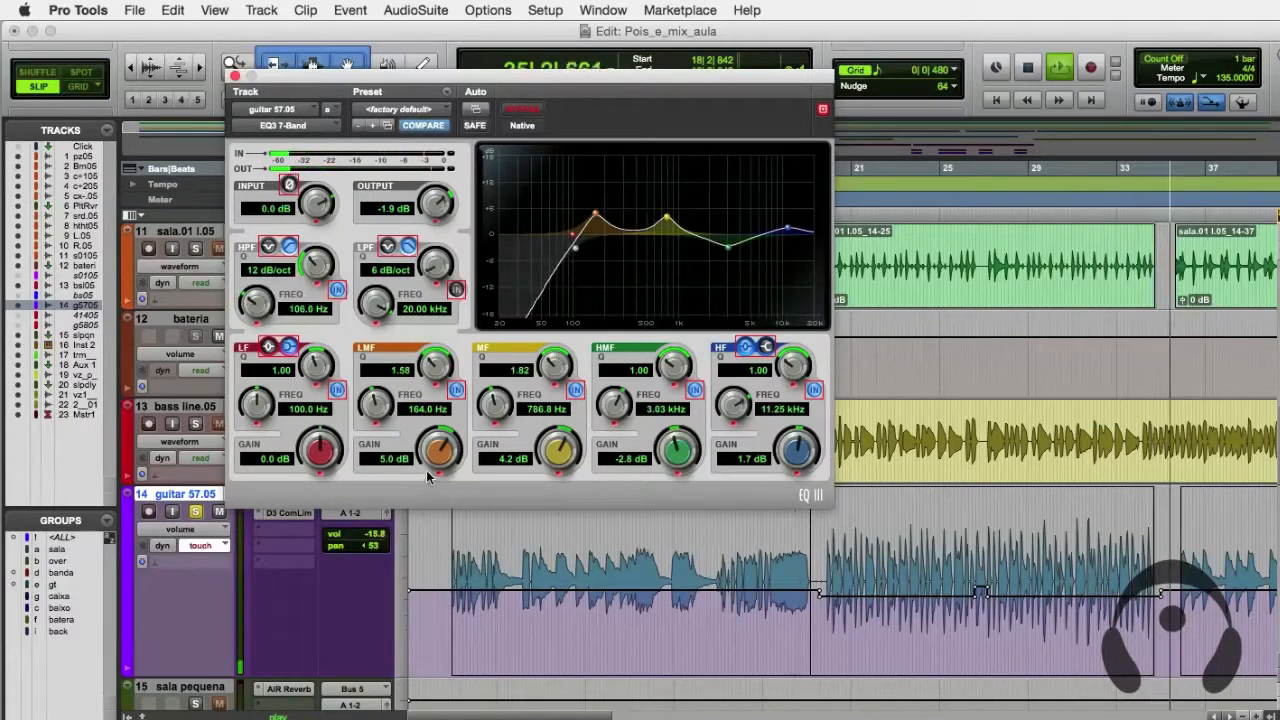
pyautogui.press('space')
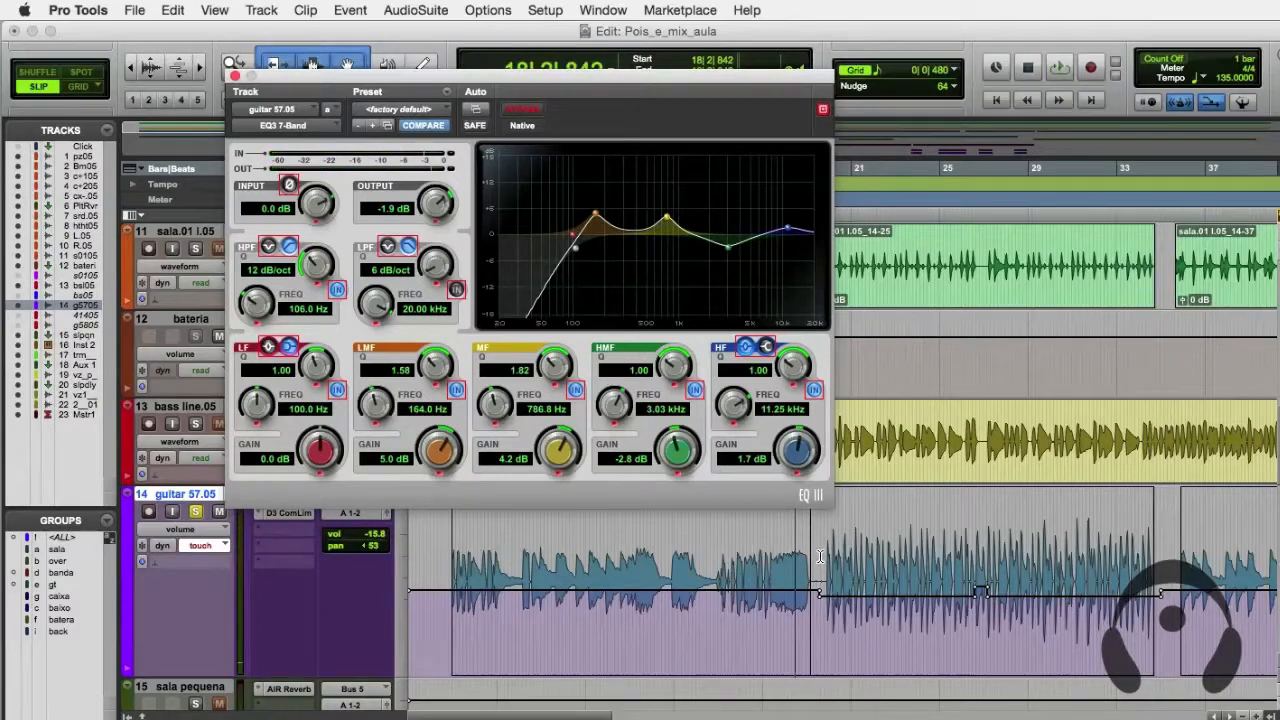
pyautogui.click(820, 557)
pyautogui.click(768, 545)
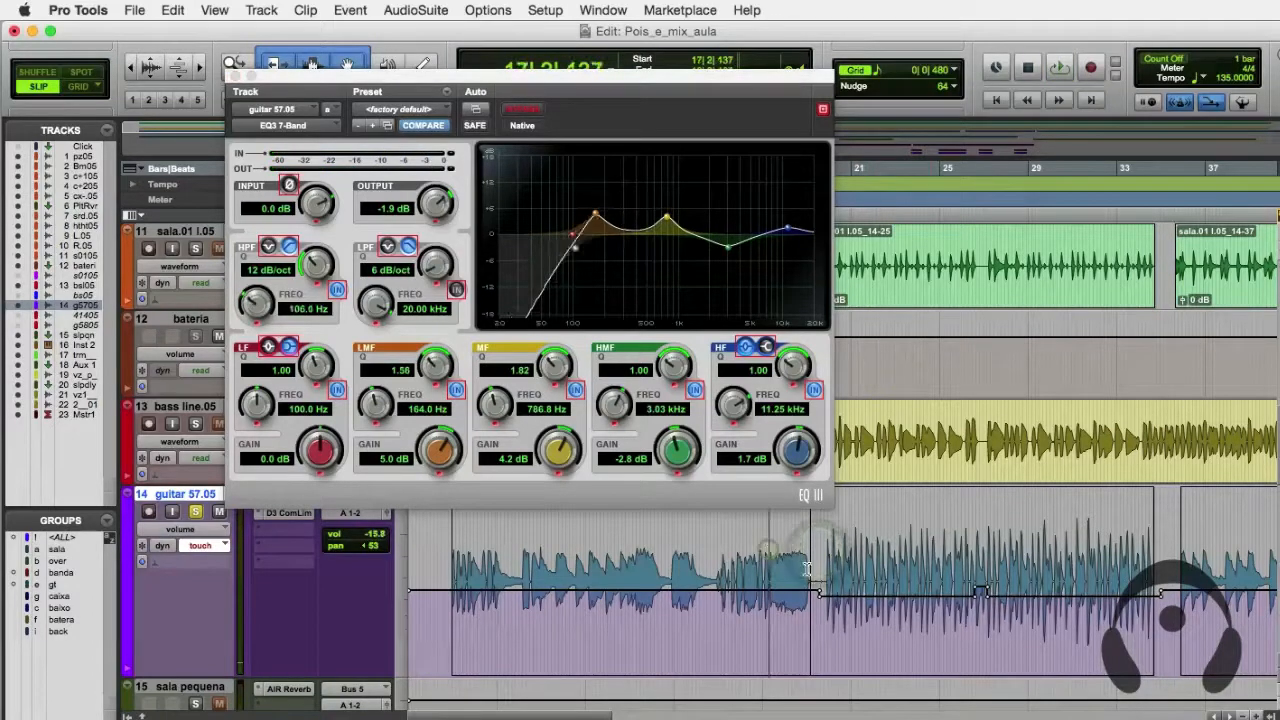
pyautogui.press('space')
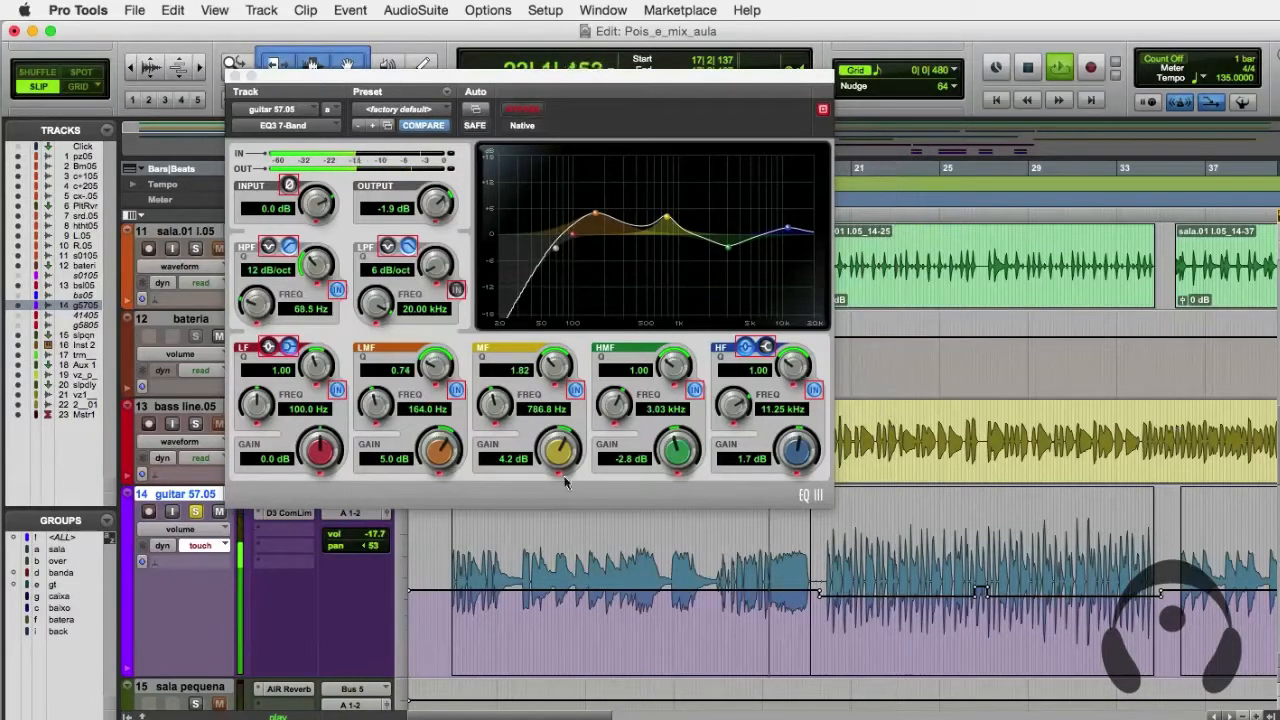
pyautogui.press('space')
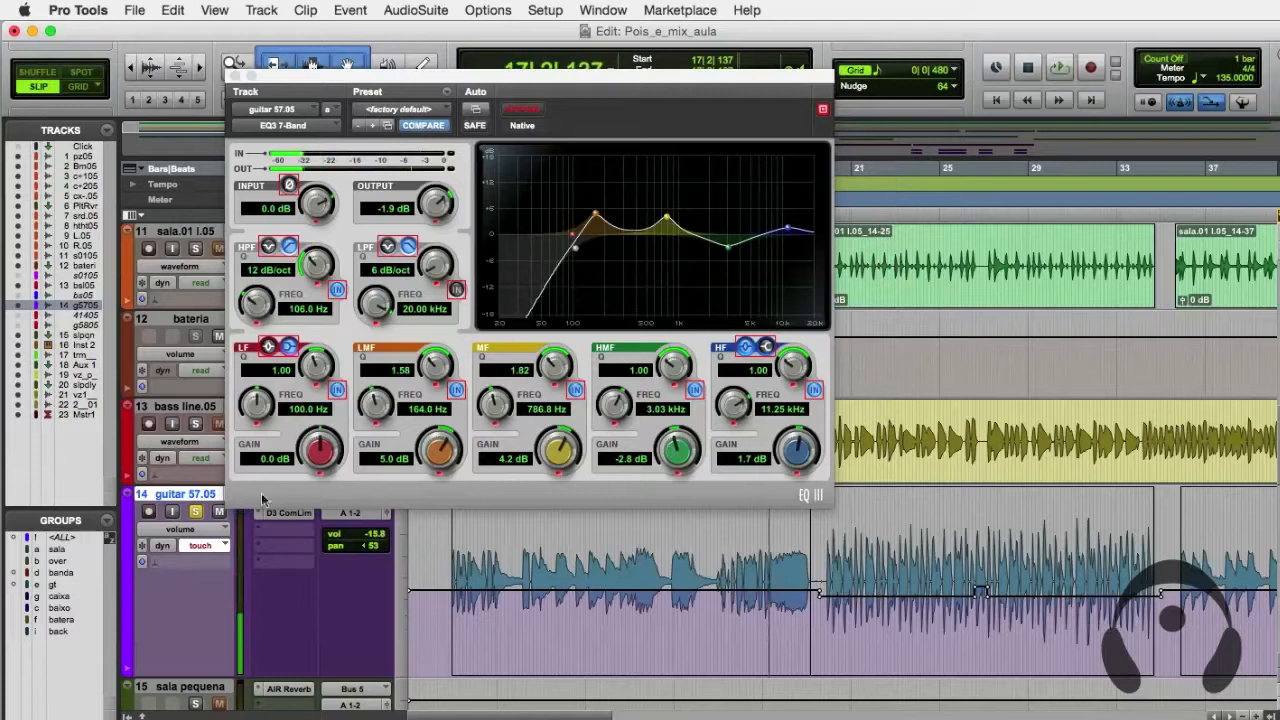
# Show the EQ3 7-Band Low-Mid Band Q automation on the guitar track instead of its volume.
pyautogui.click(220, 534)
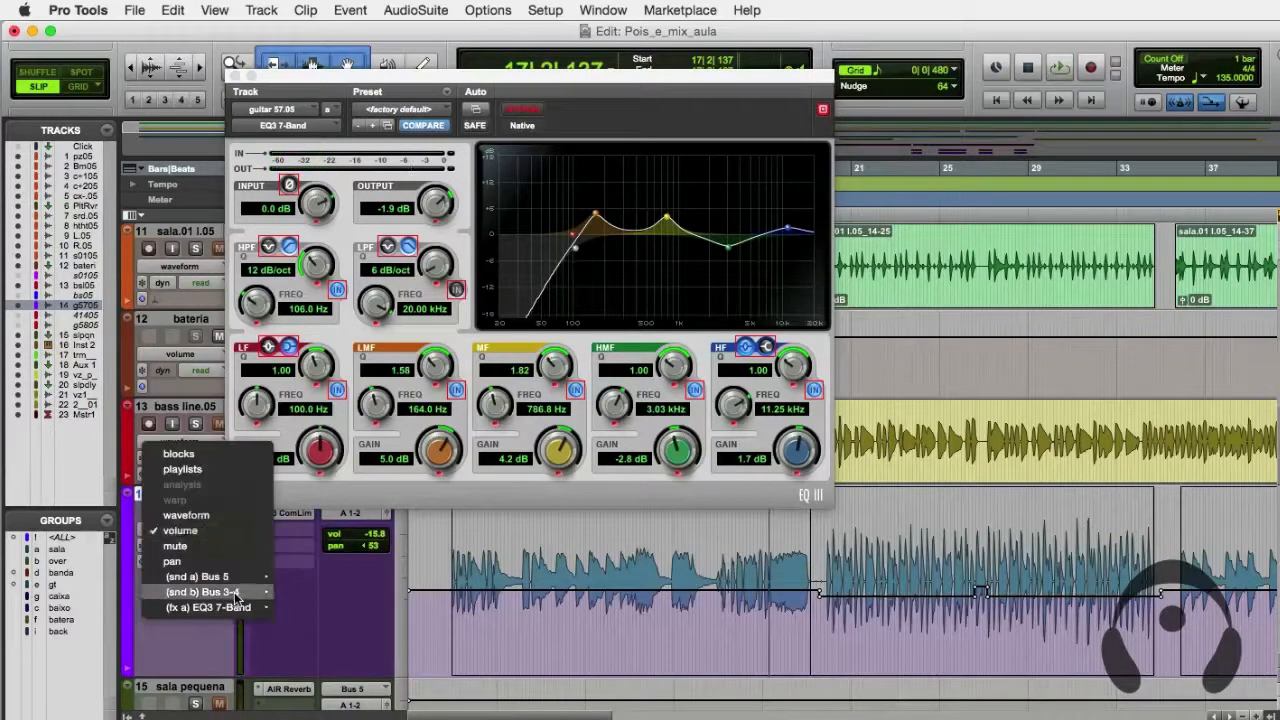
pyautogui.moveTo(240, 614)
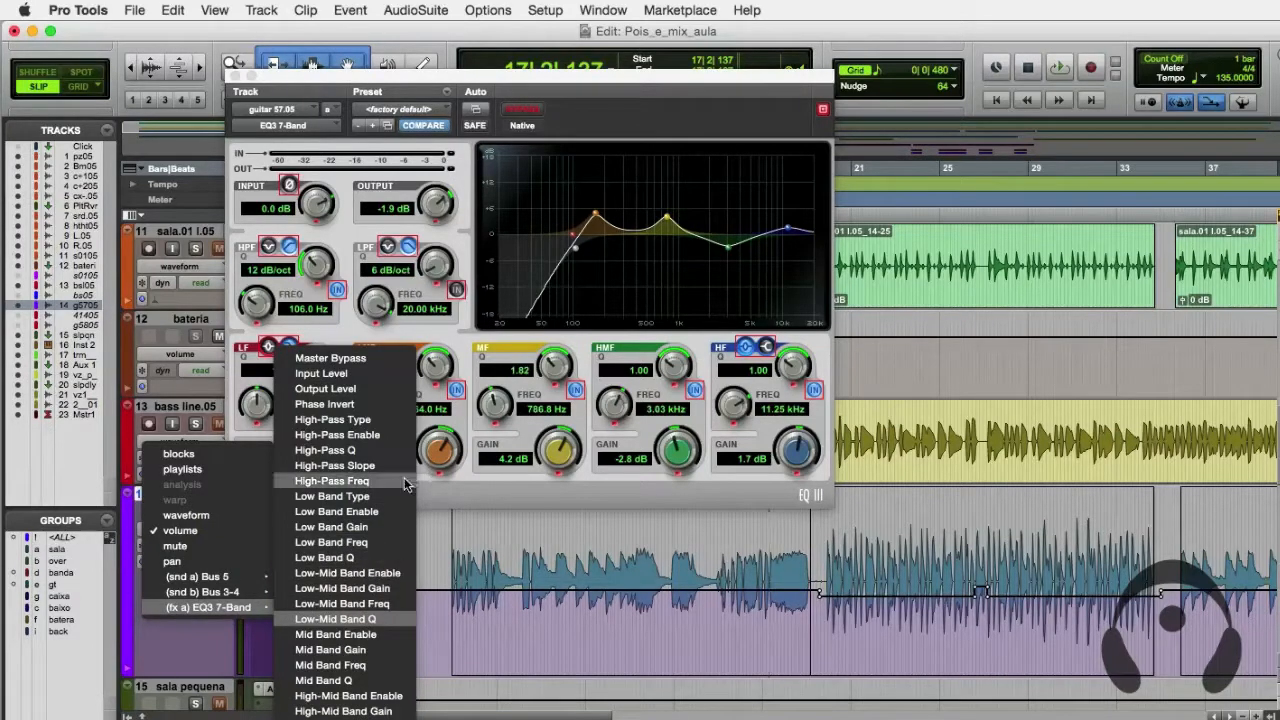
pyautogui.click(478, 345)
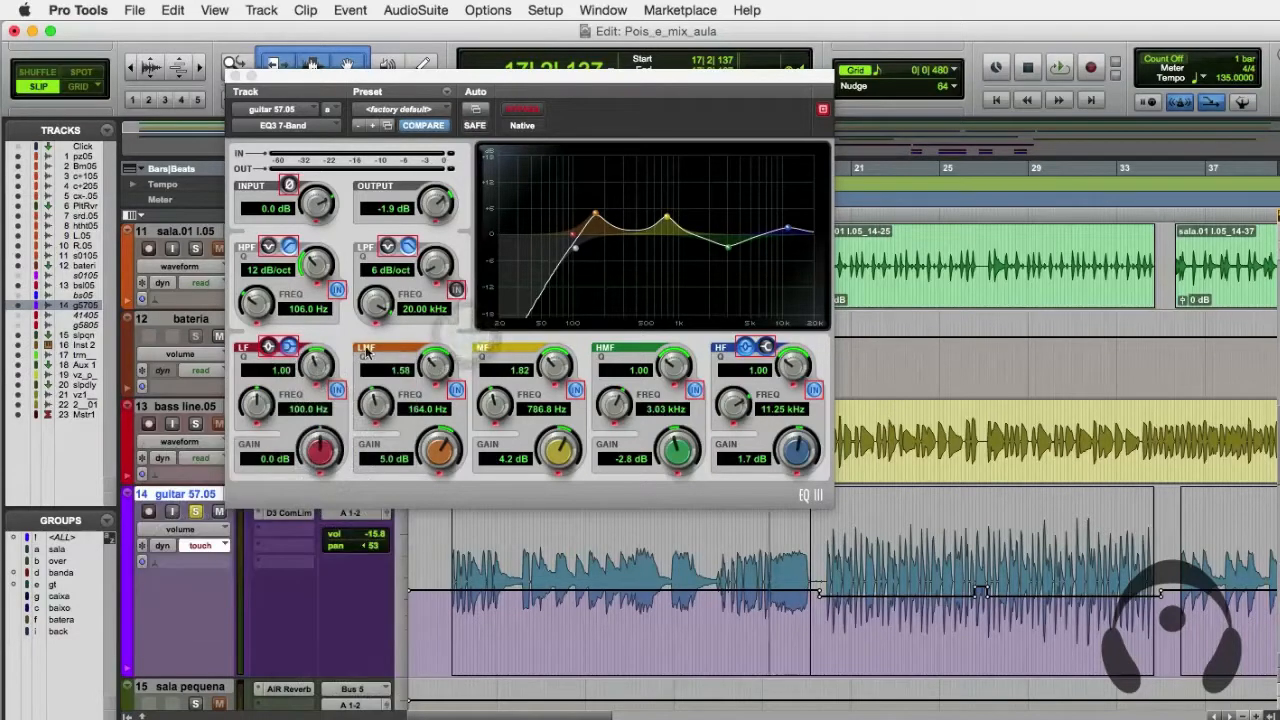
pyautogui.click(222, 547)
pyautogui.click(180, 540)
pyautogui.click(176, 530)
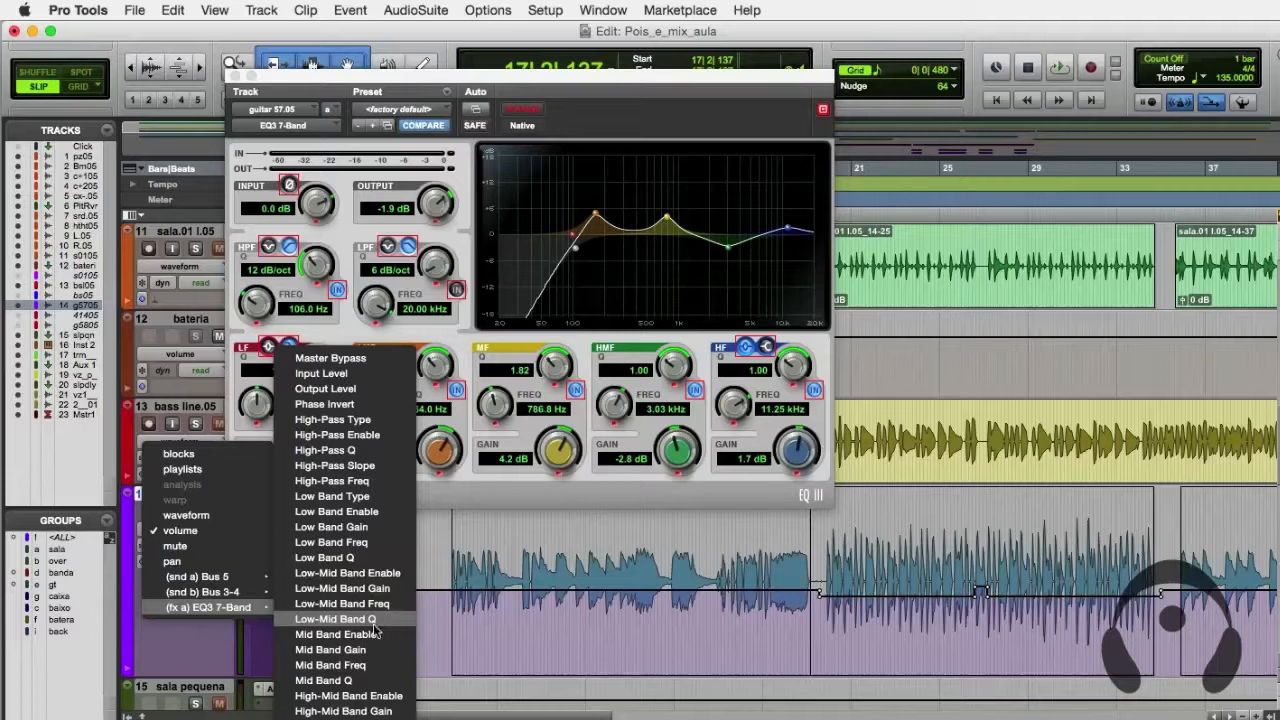
pyautogui.click(383, 620)
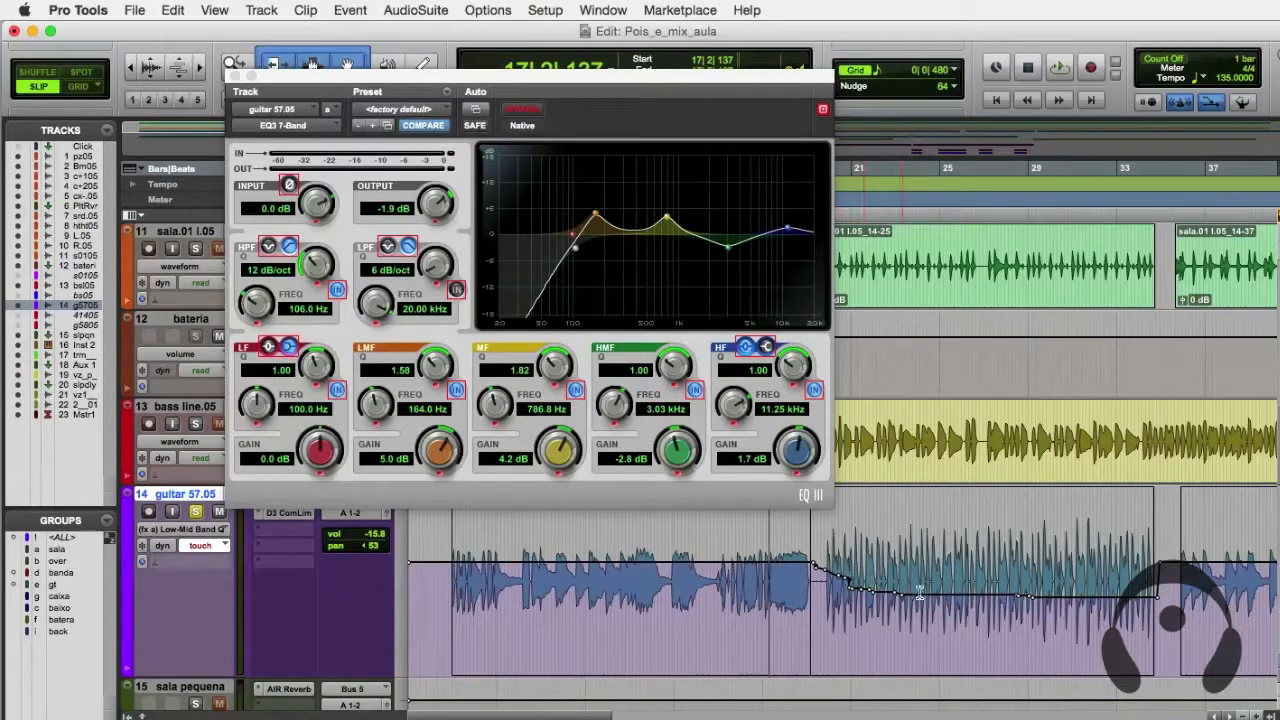
# Copy the Low-Mid Band Q automation from the section at bar 19 onto the matching section at bar 66 and play it back.
pyautogui.press('r')
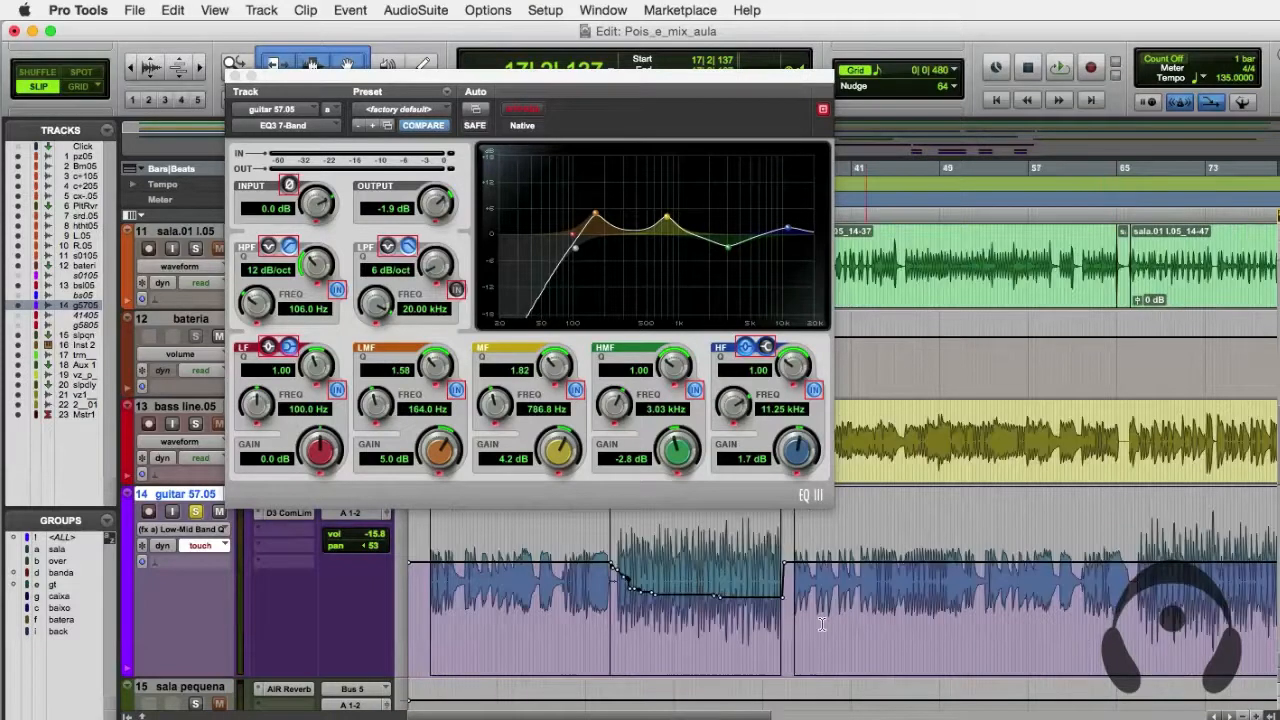
pyautogui.moveTo(612, 575); pyautogui.dragTo(790, 618)
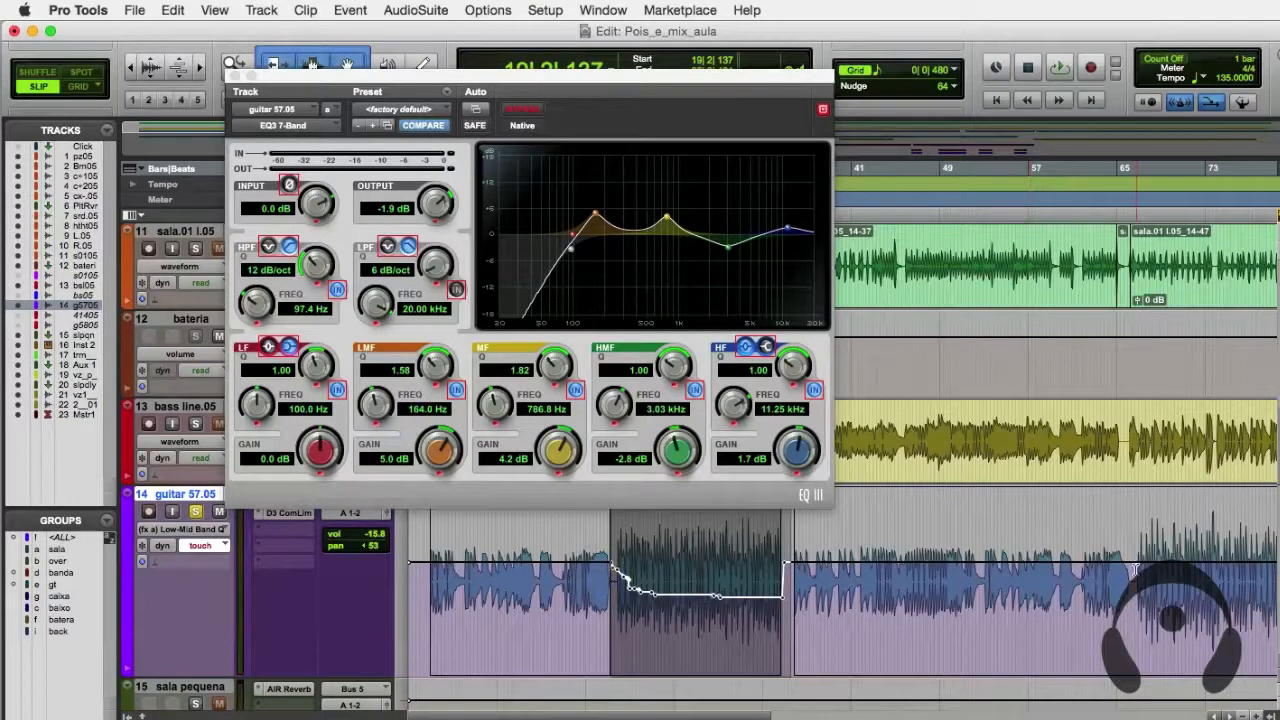
pyautogui.moveTo(1134, 568); pyautogui.dragTo(978, 601)
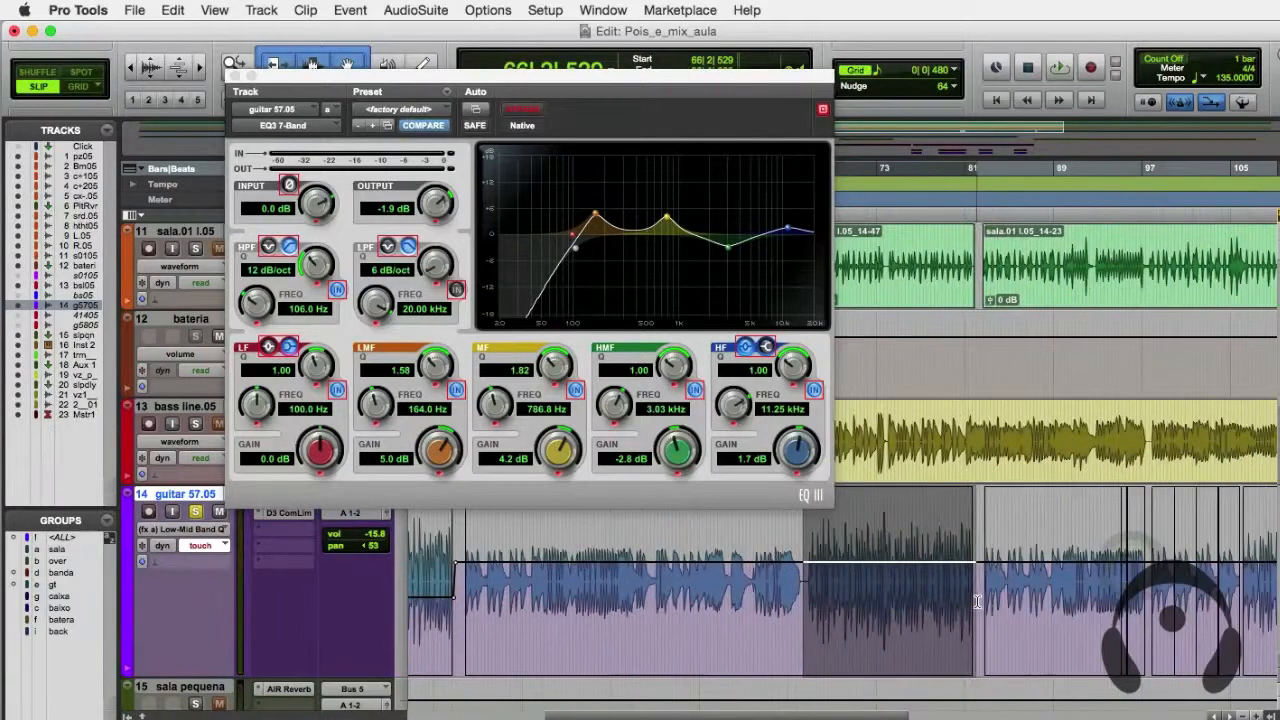
pyautogui.press('super+v')
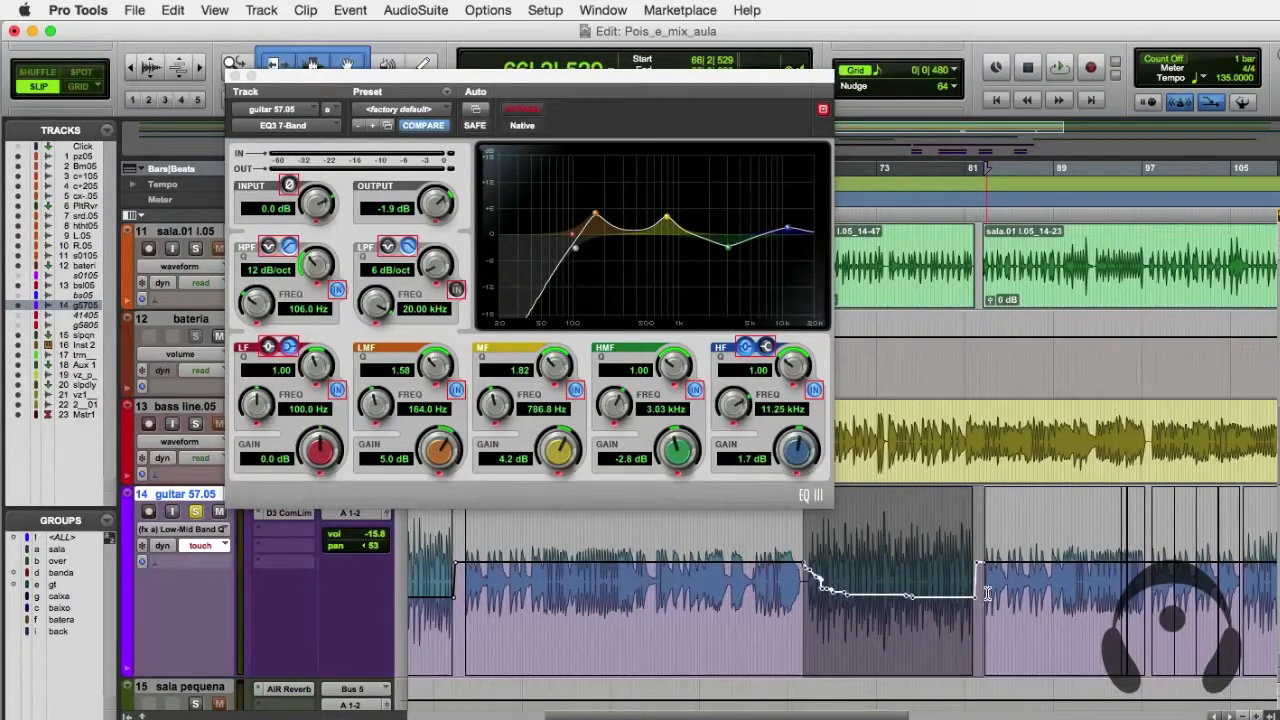
pyautogui.press('r')
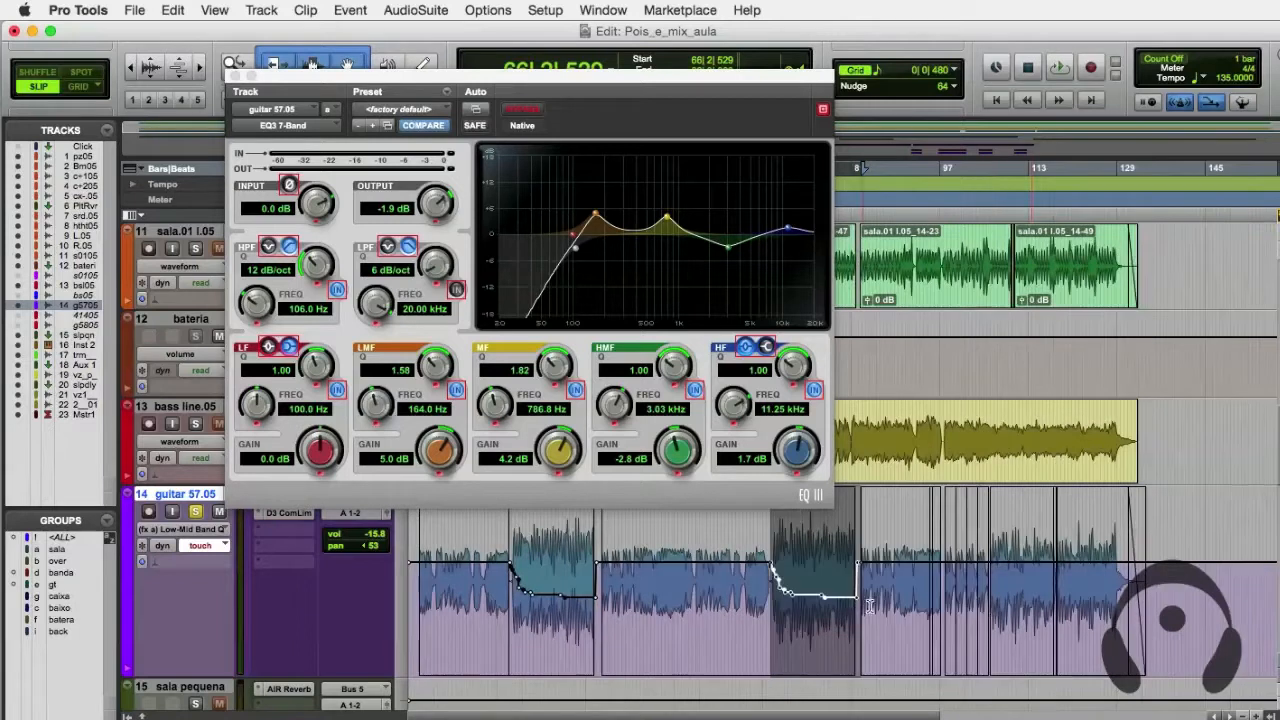
pyautogui.click(770, 556)
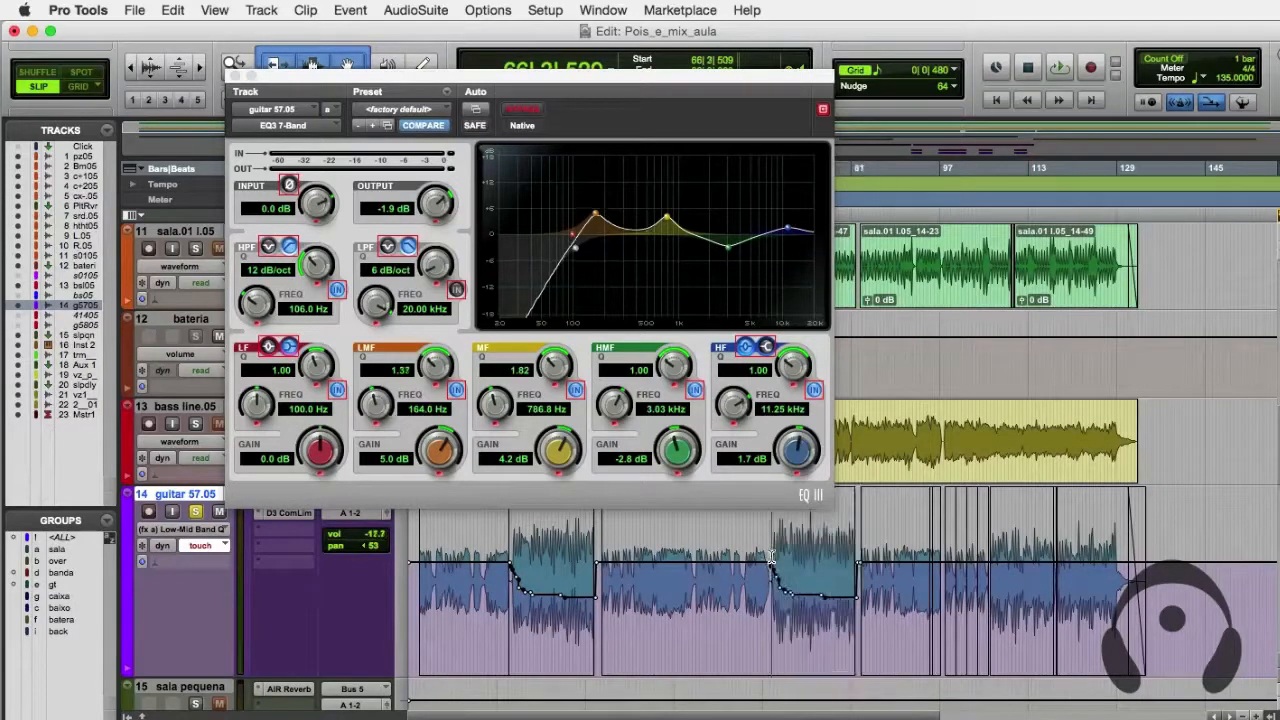
pyautogui.press('space')
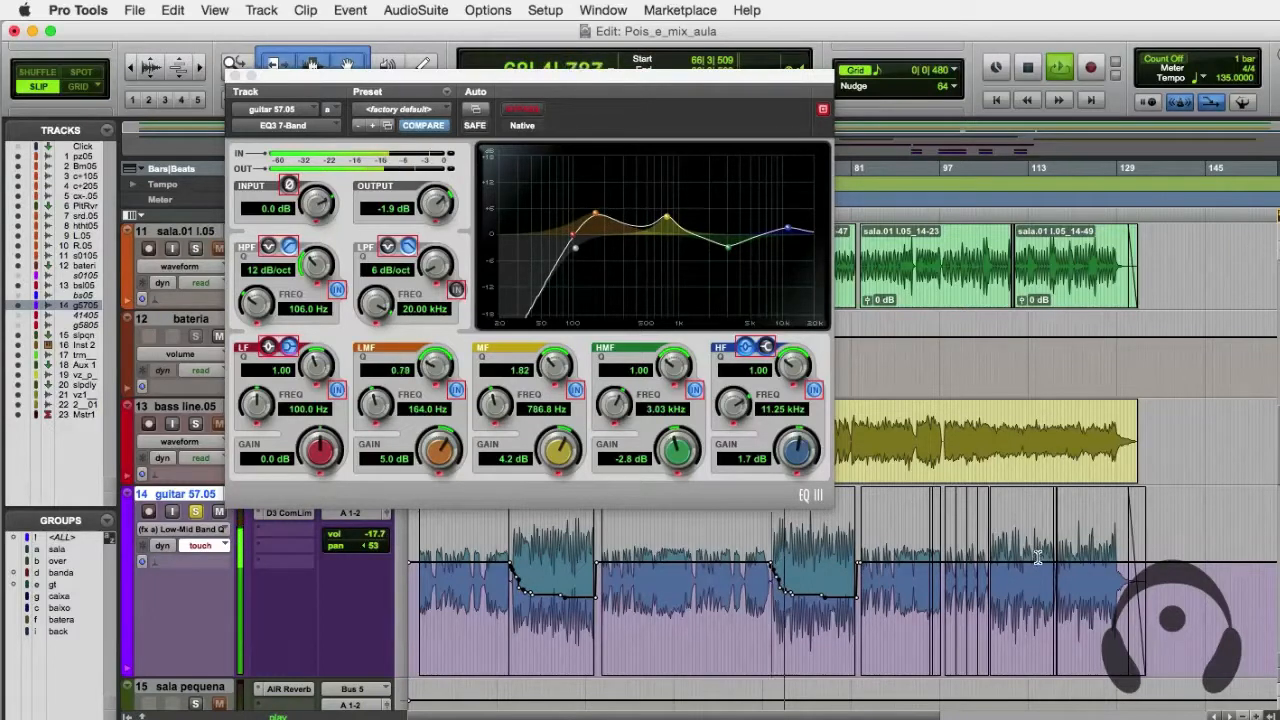
pyautogui.press('space')
# Locate the start of the last loud guitar section and paste the Low-Mid Band Q automation there from bar 106.
pyautogui.click(990, 540)
pyautogui.press('space')
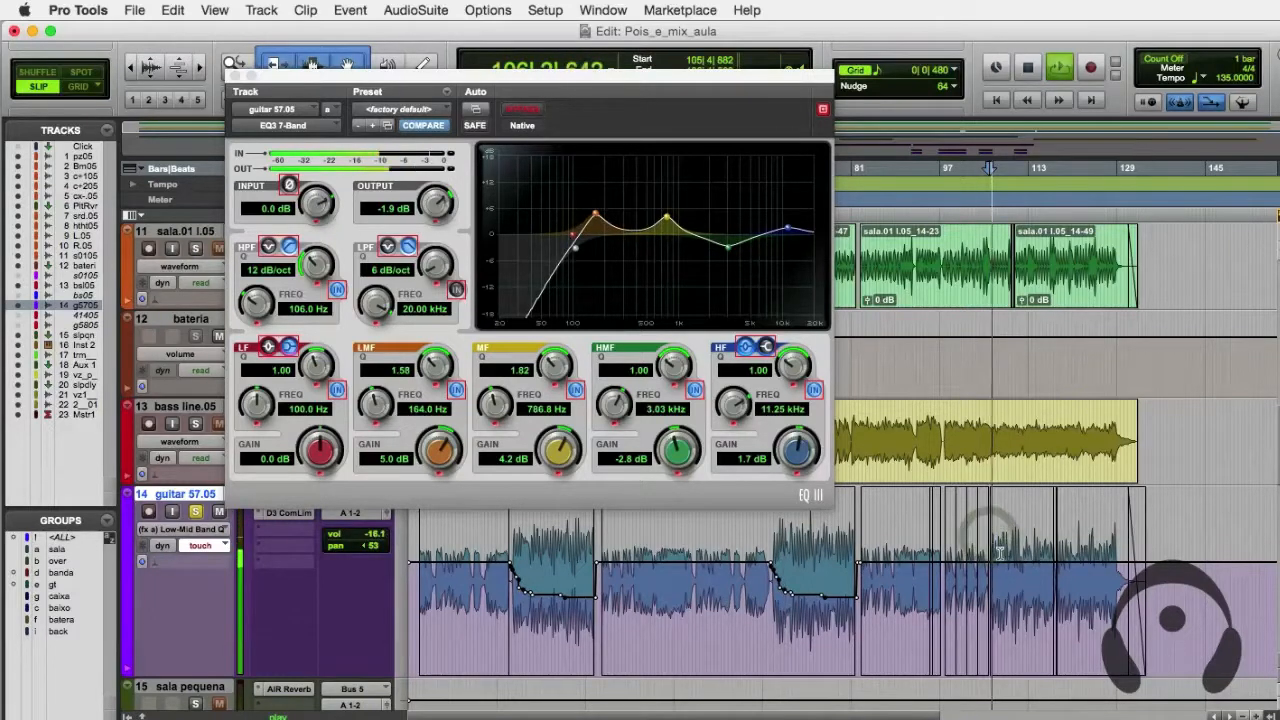
pyautogui.moveTo(990, 560); pyautogui.dragTo(1145, 560)
pyautogui.press('super+v')
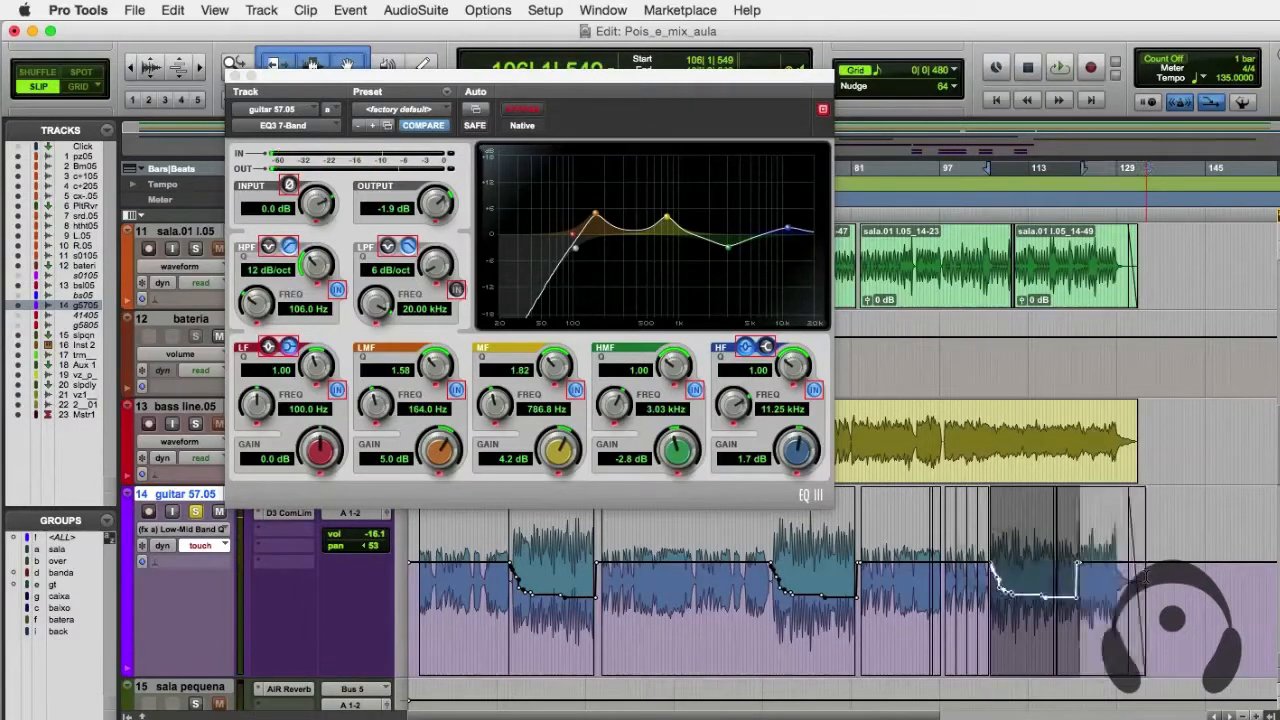
# Extend the lowered Low-Mid Band Q from the last pasted section to the guitar's end and play it back from bar 105.
pyautogui.click(1078, 566)
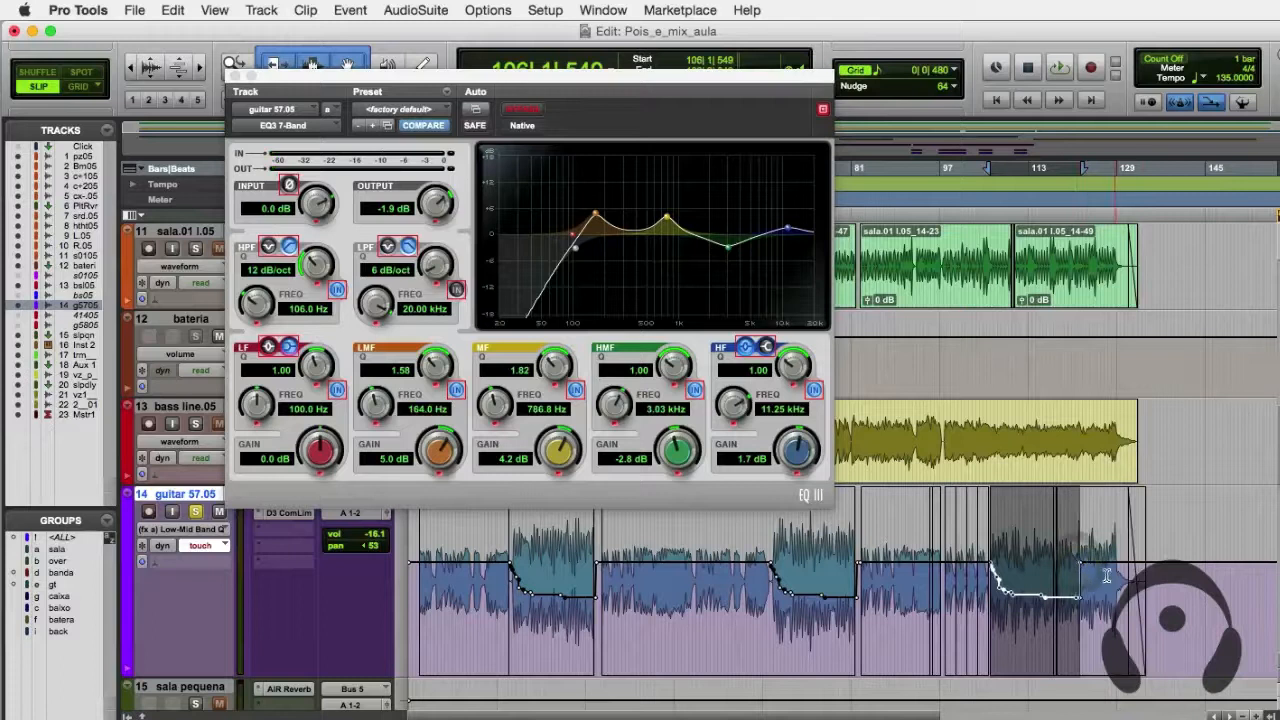
pyautogui.moveTo(1080, 564); pyautogui.dragTo(1122, 595)
pyautogui.click(1016, 567)
pyautogui.press('space')
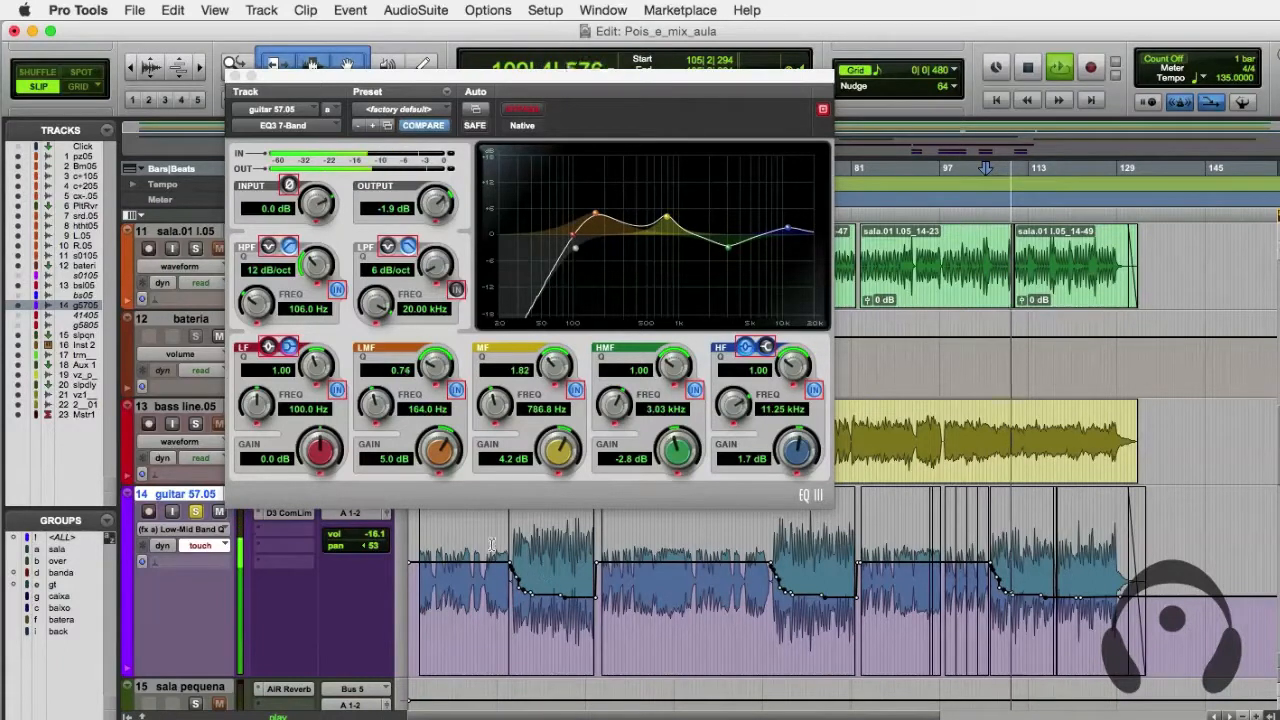
pyautogui.press('space')
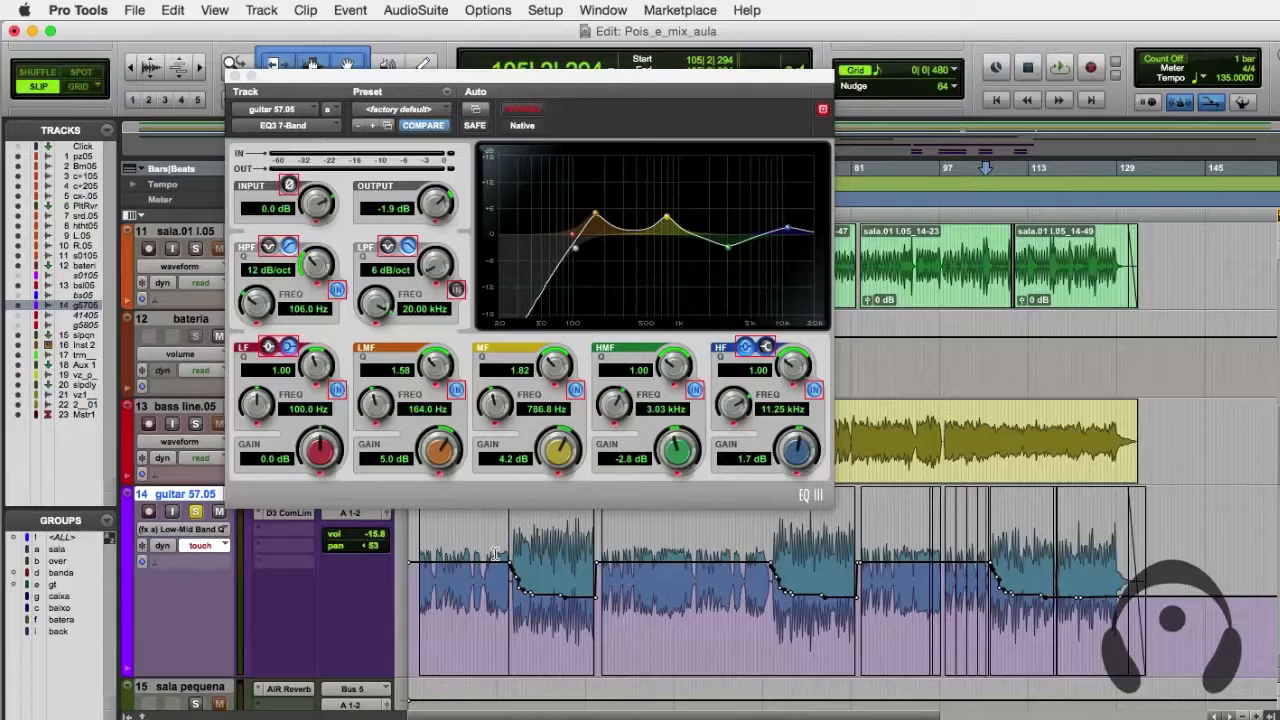
# Redraw the start of the guitar's last Low-Mid Band Q section at bar 105 as an immediate drop and play it back.
pyautogui.press('super+bracketright')
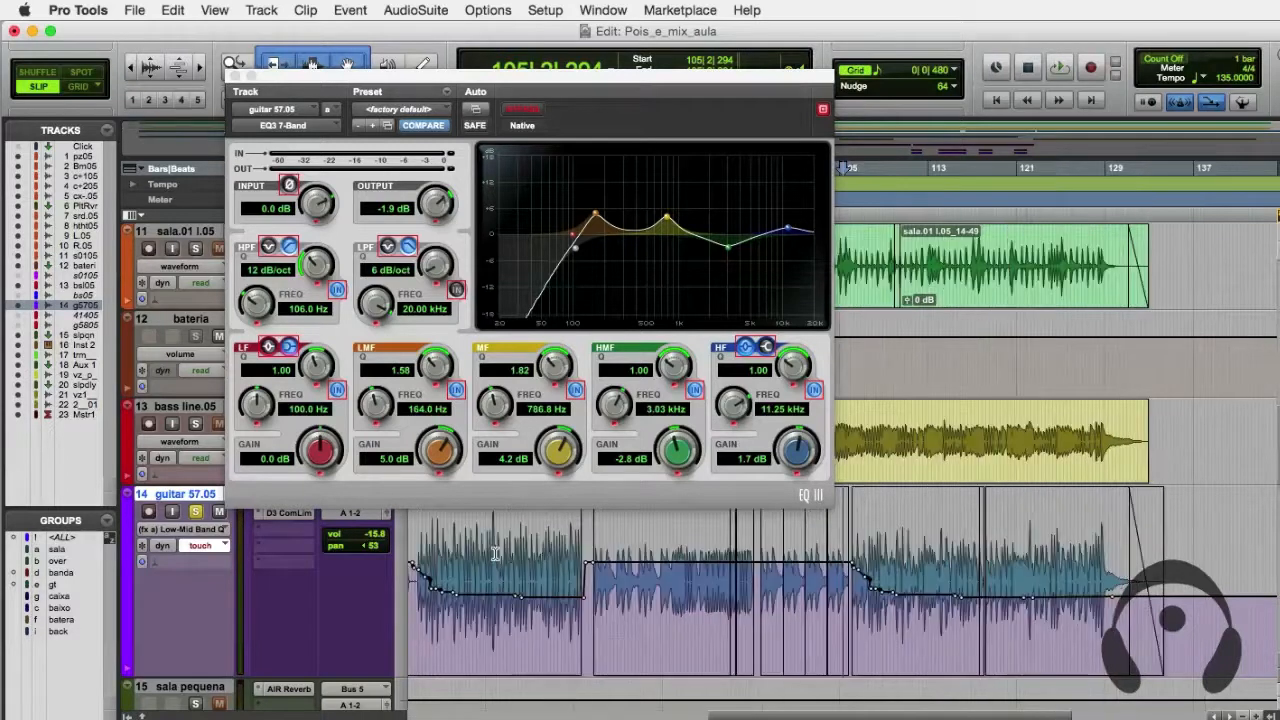
pyautogui.click(424, 64)
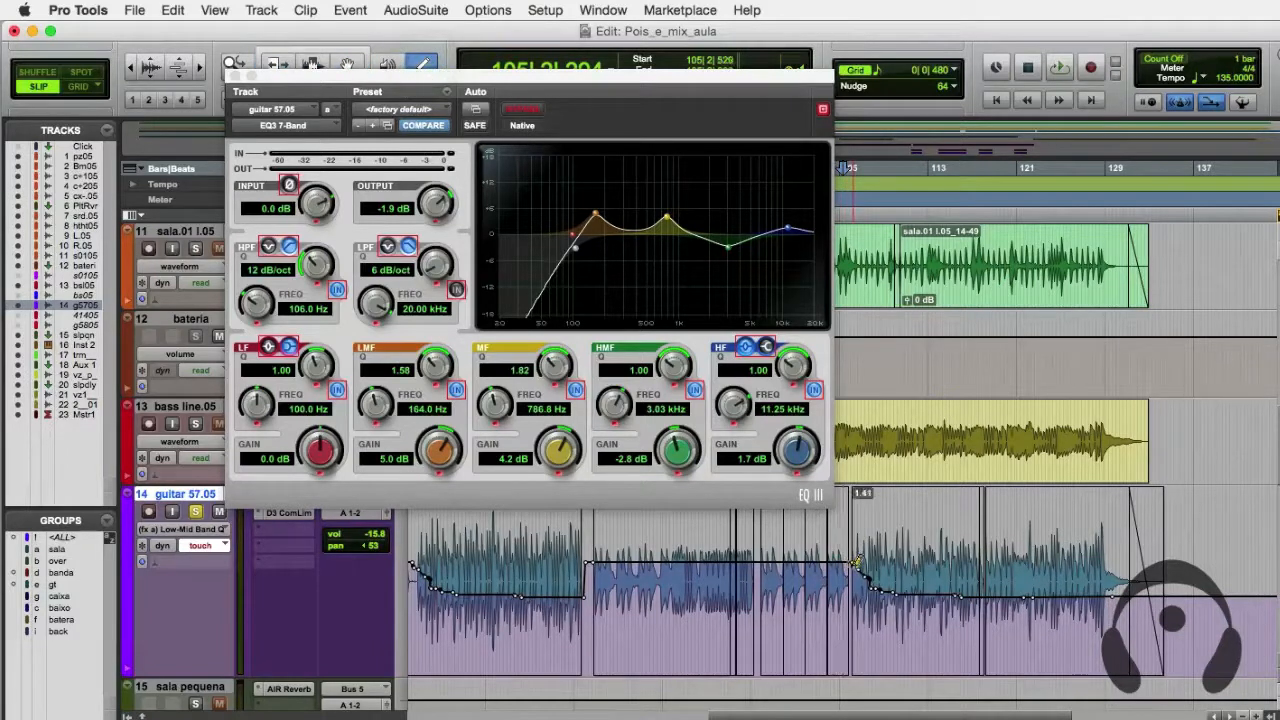
pyautogui.moveTo(853, 562)
pyautogui.mouseDown()
pyautogui.moveTo(875, 596)
pyautogui.moveTo(912, 598)
pyautogui.mouseUp()
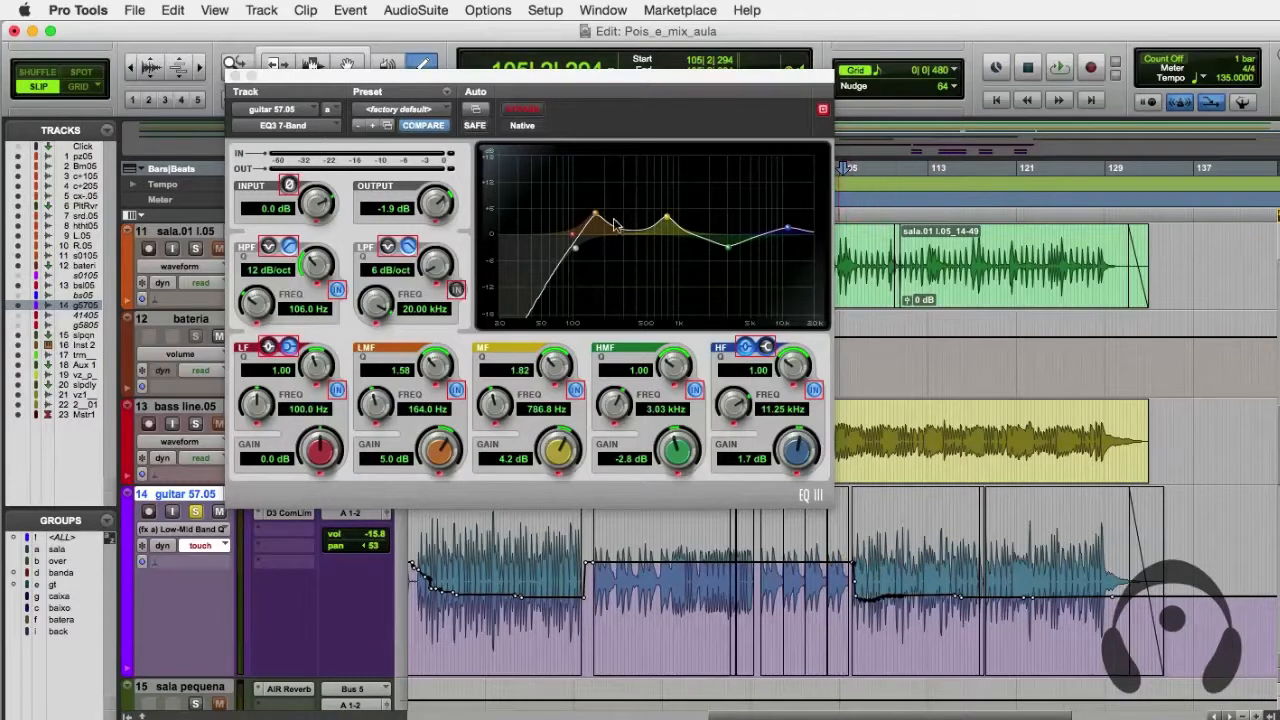
pyautogui.press('space')
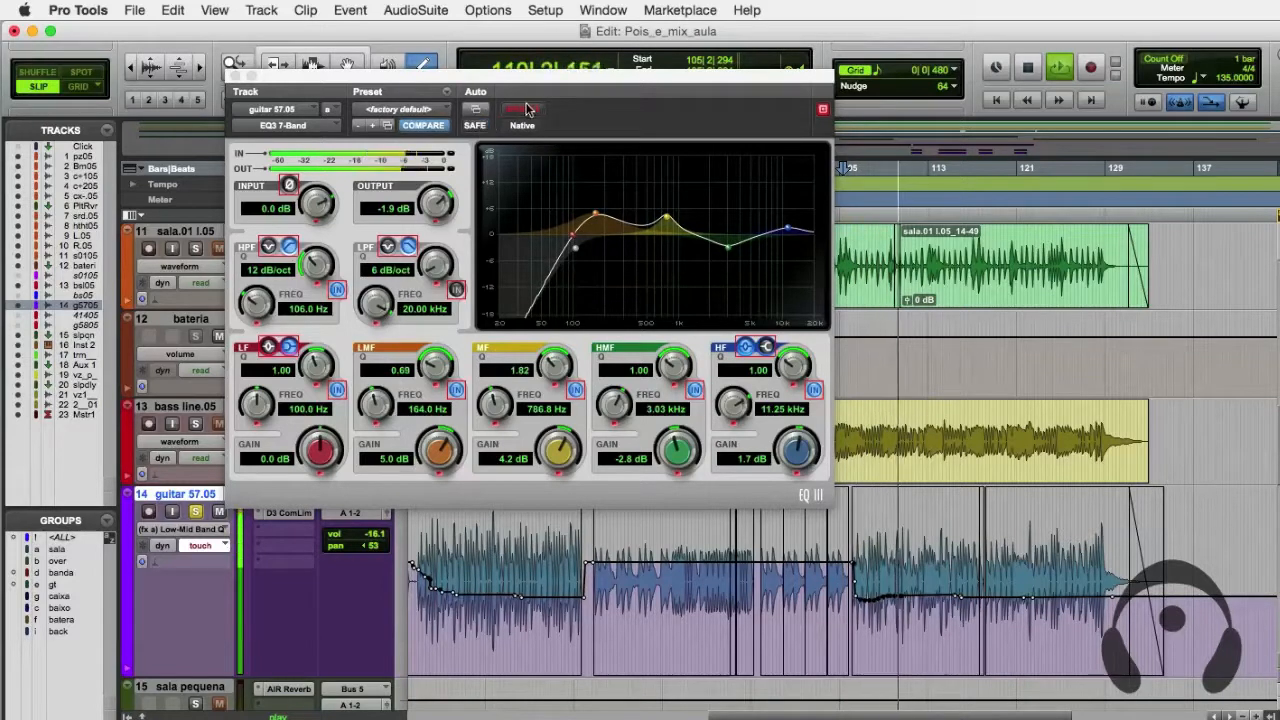
# Check the guitar EQ's list of automatable parameters without changing it, stop playback and close the EQ window.
pyautogui.click(478, 110)
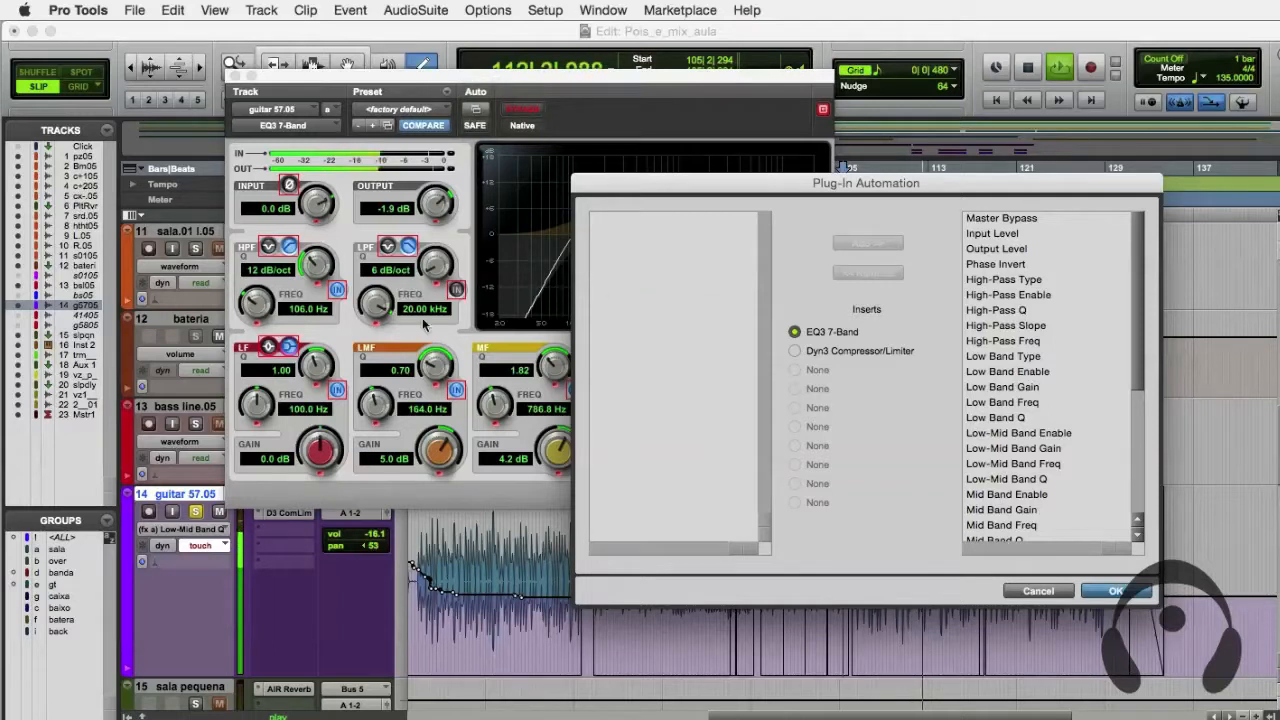
pyautogui.click(1048, 595)
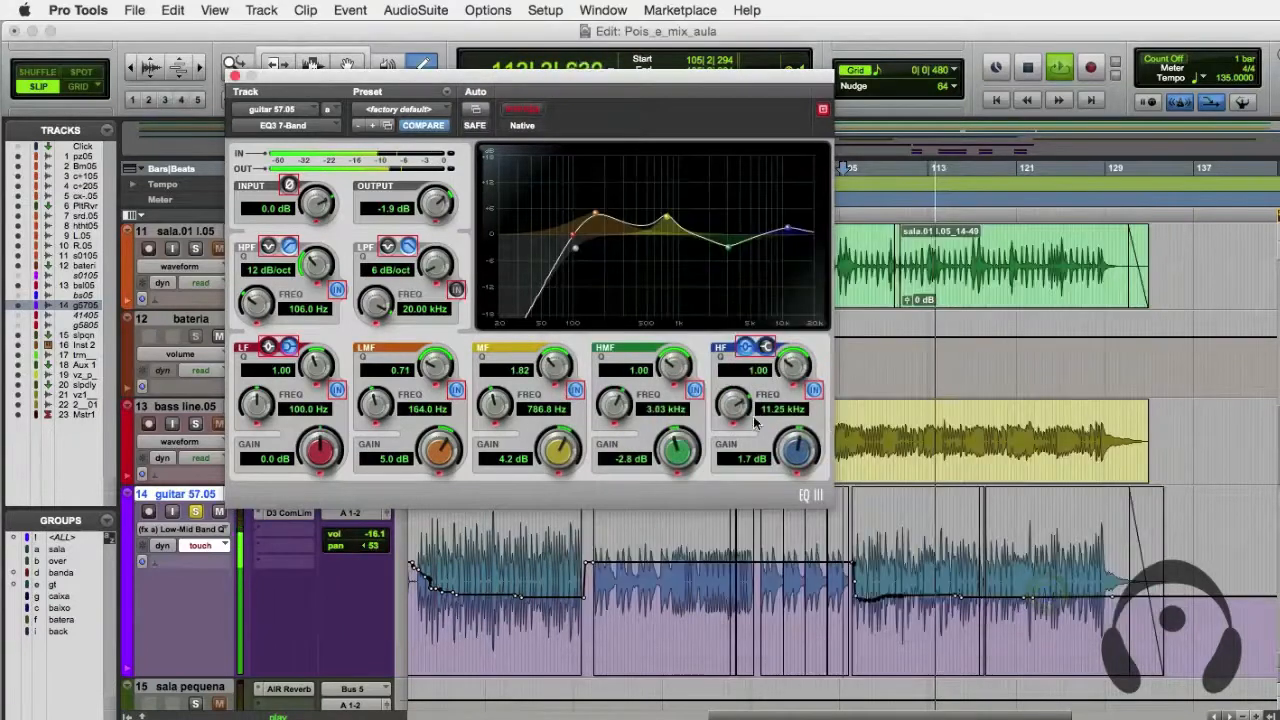
pyautogui.press('space')
pyautogui.click(233, 77)
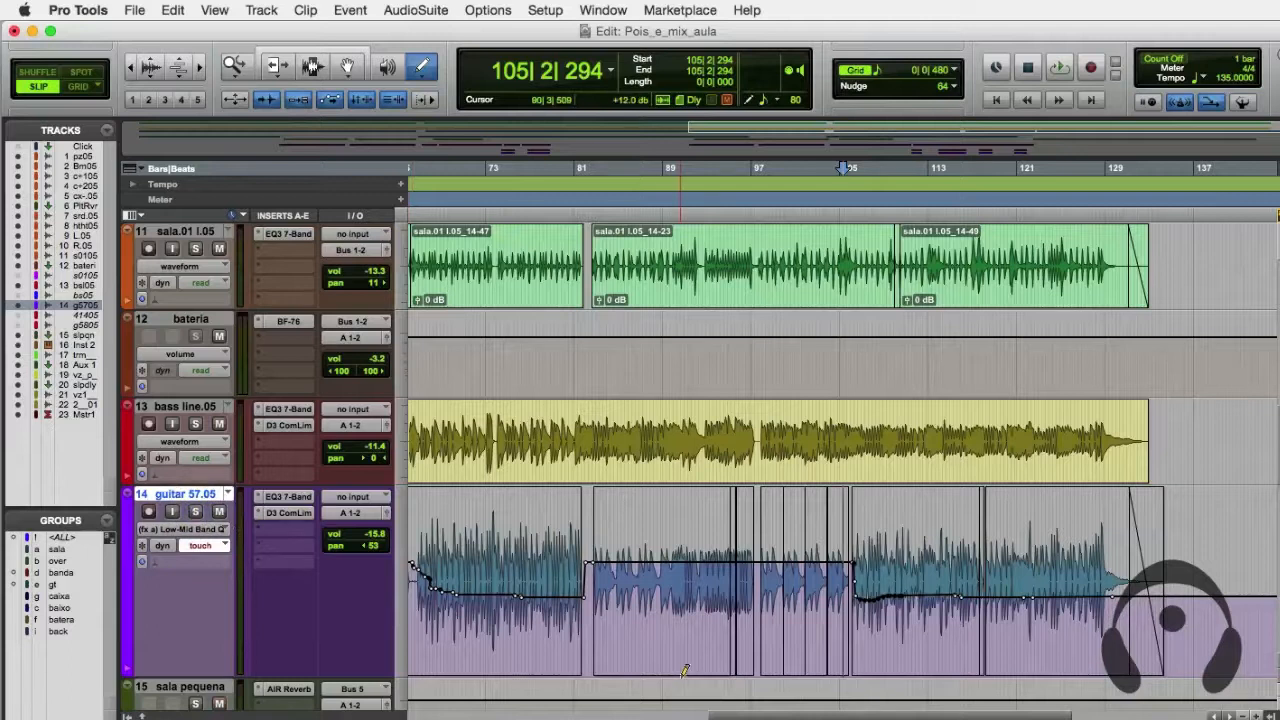
# Review the clips and automation on all tracks, from the drums to the master, over the whole length of the song.
pyautogui.moveTo(750, 717); pyautogui.dragTo(427, 718)
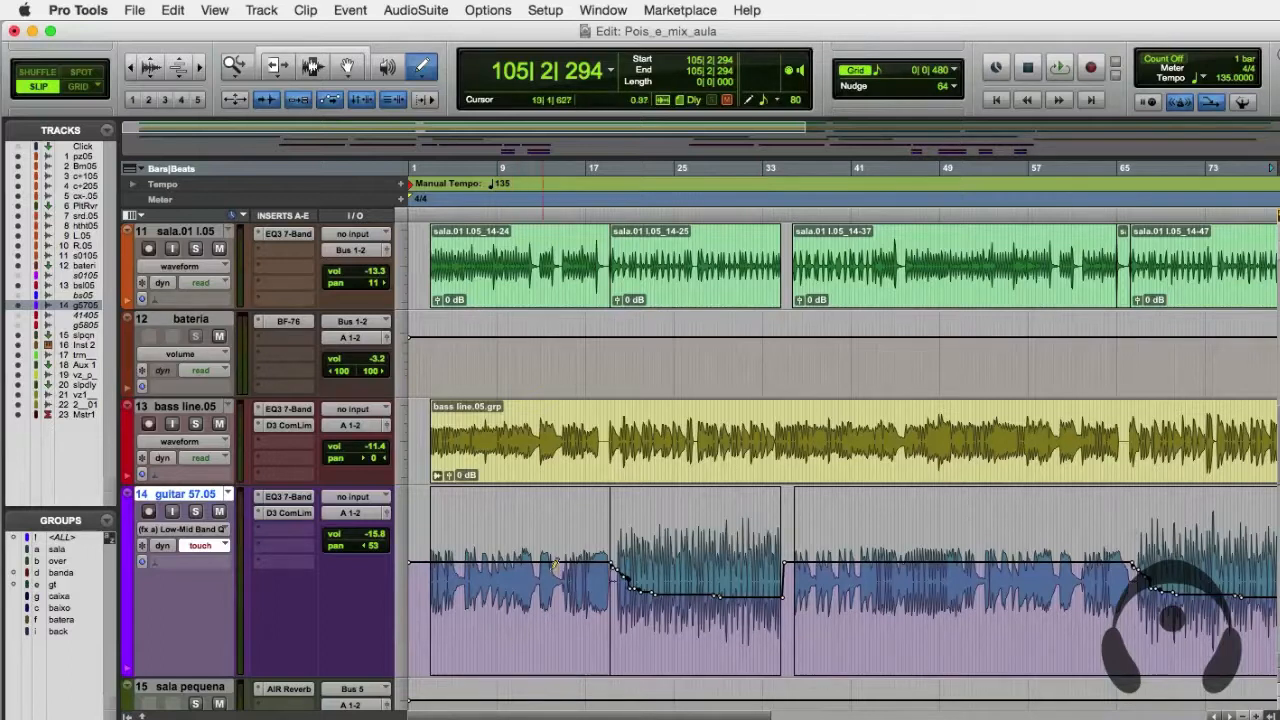
pyautogui.scroll(-8, 556, 563)
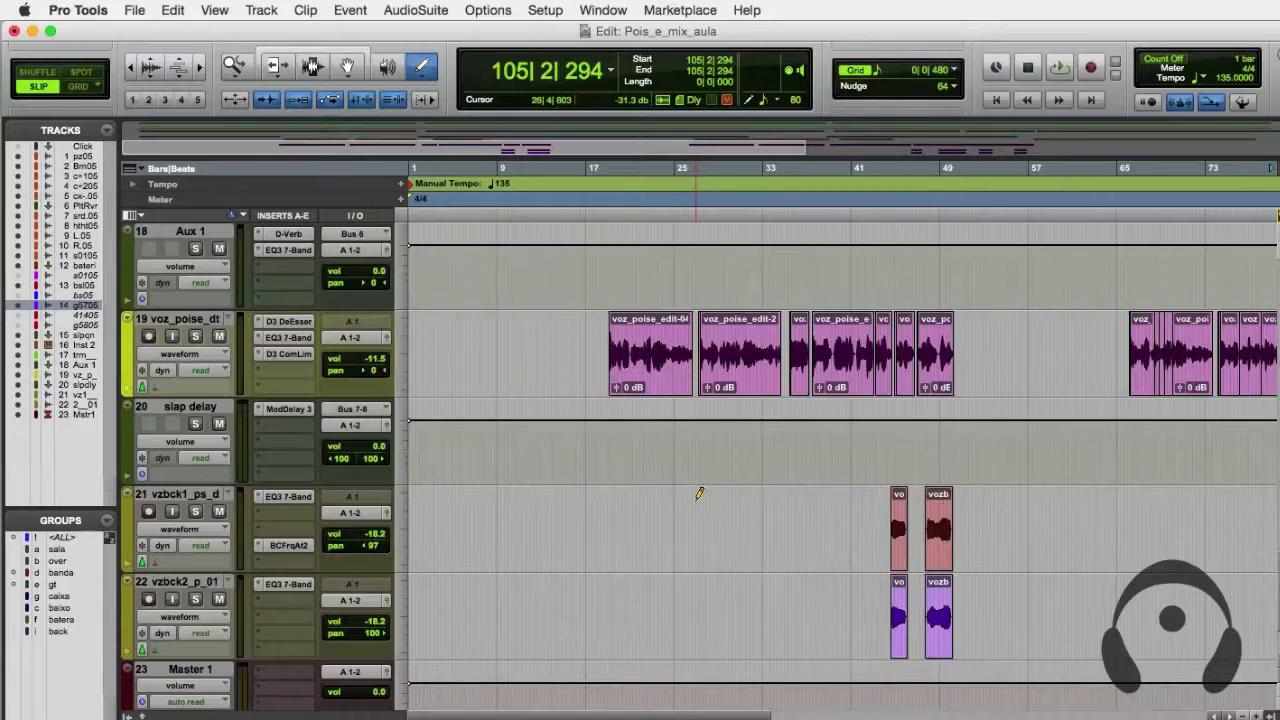
pyautogui.press('r')
pyautogui.press('r')
pyautogui.press('r')
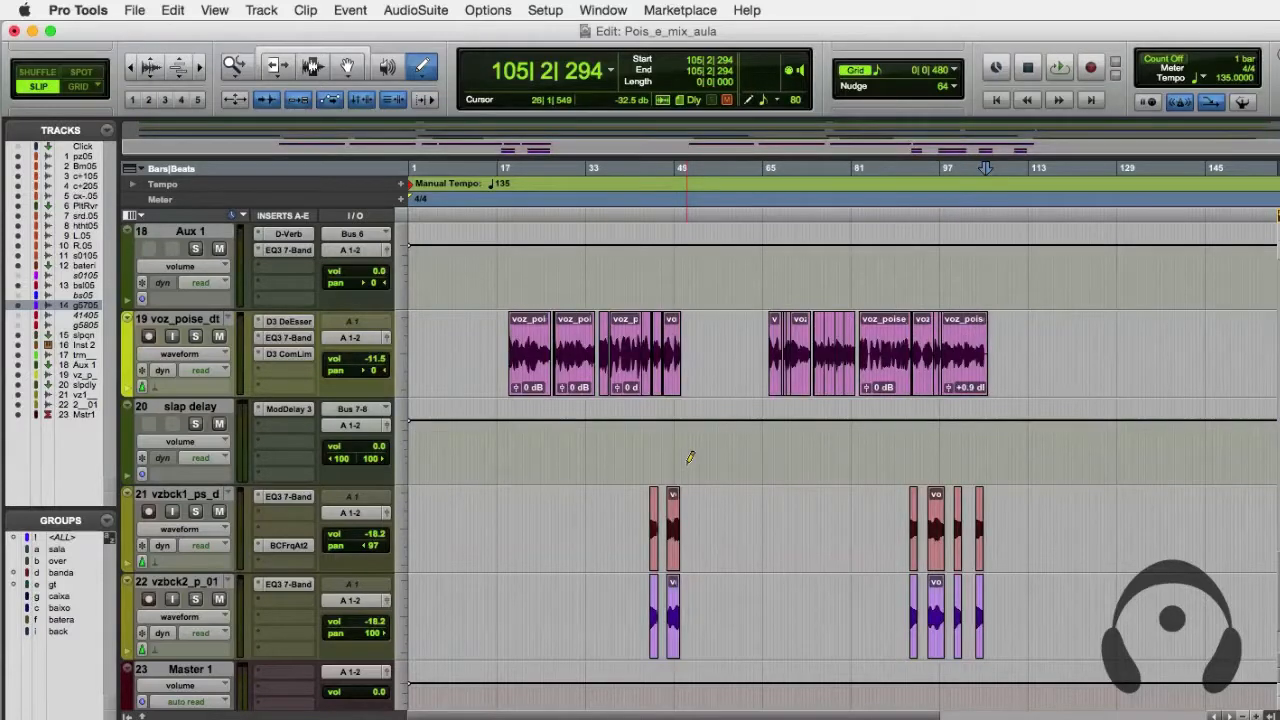
pyautogui.press('t')
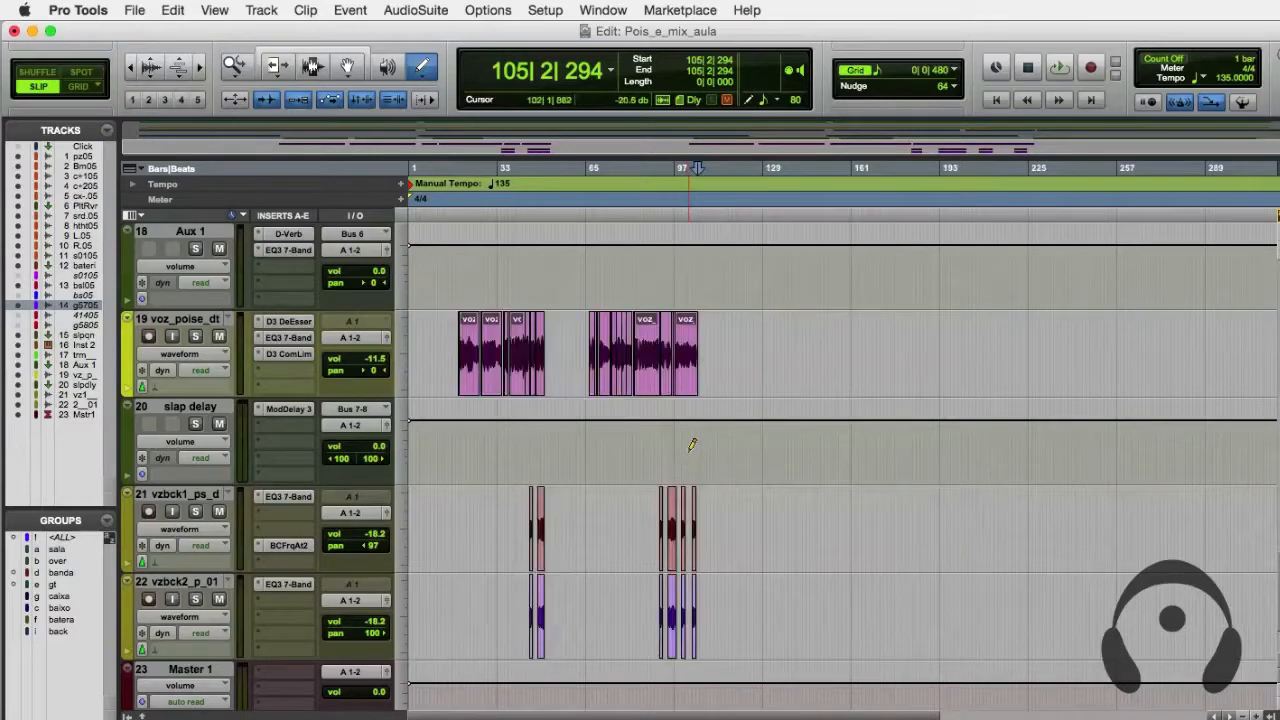
pyautogui.scroll(6, 690, 452)
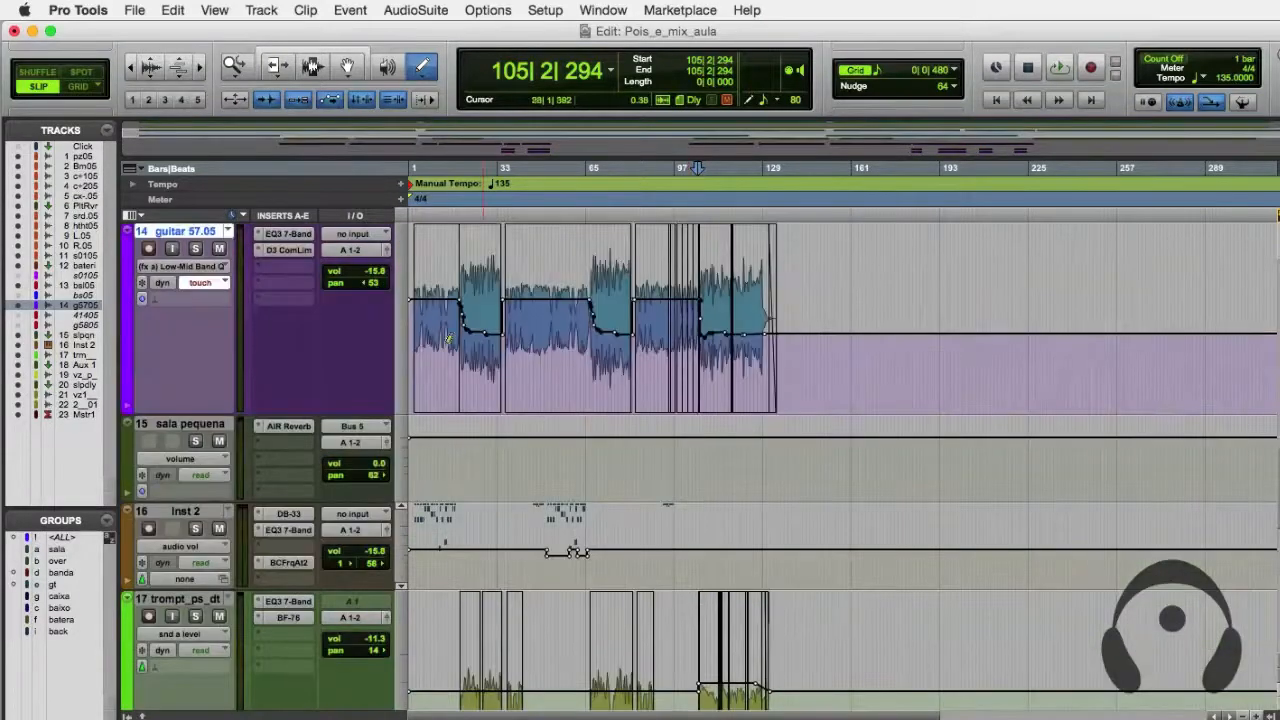
pyautogui.scroll(5, 320, 305)
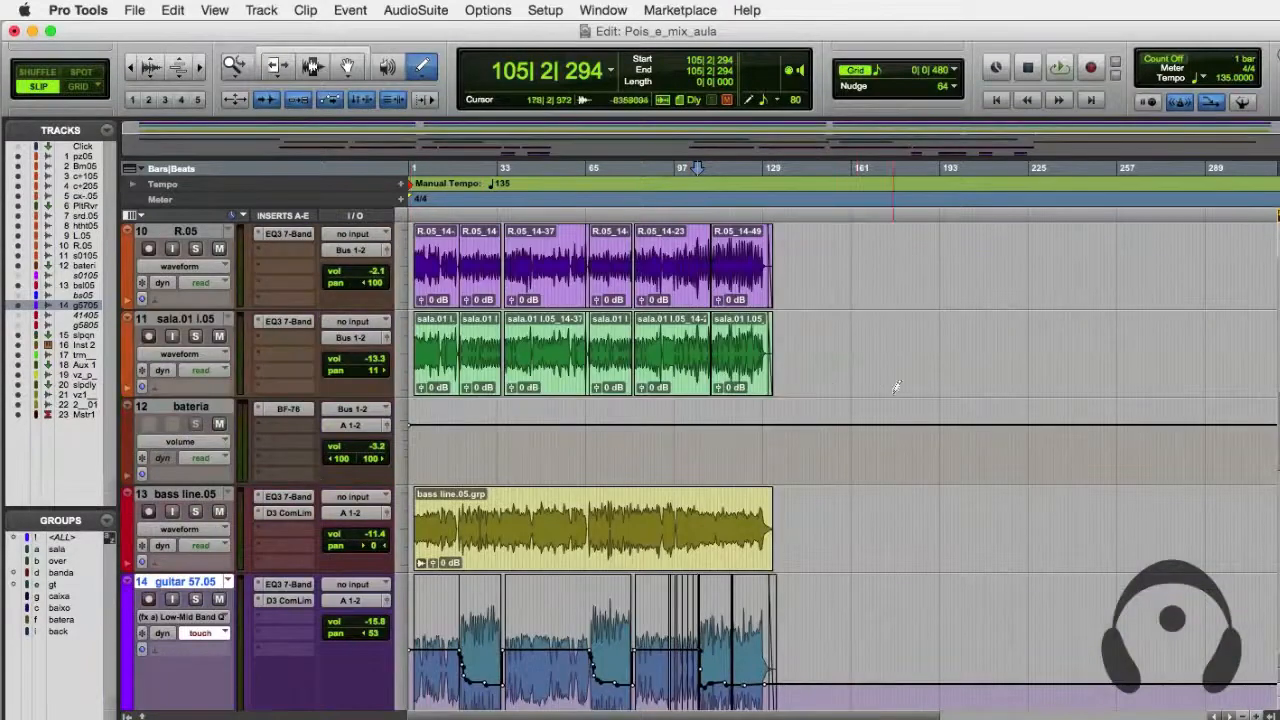
pyautogui.scroll(10, 838, 465)
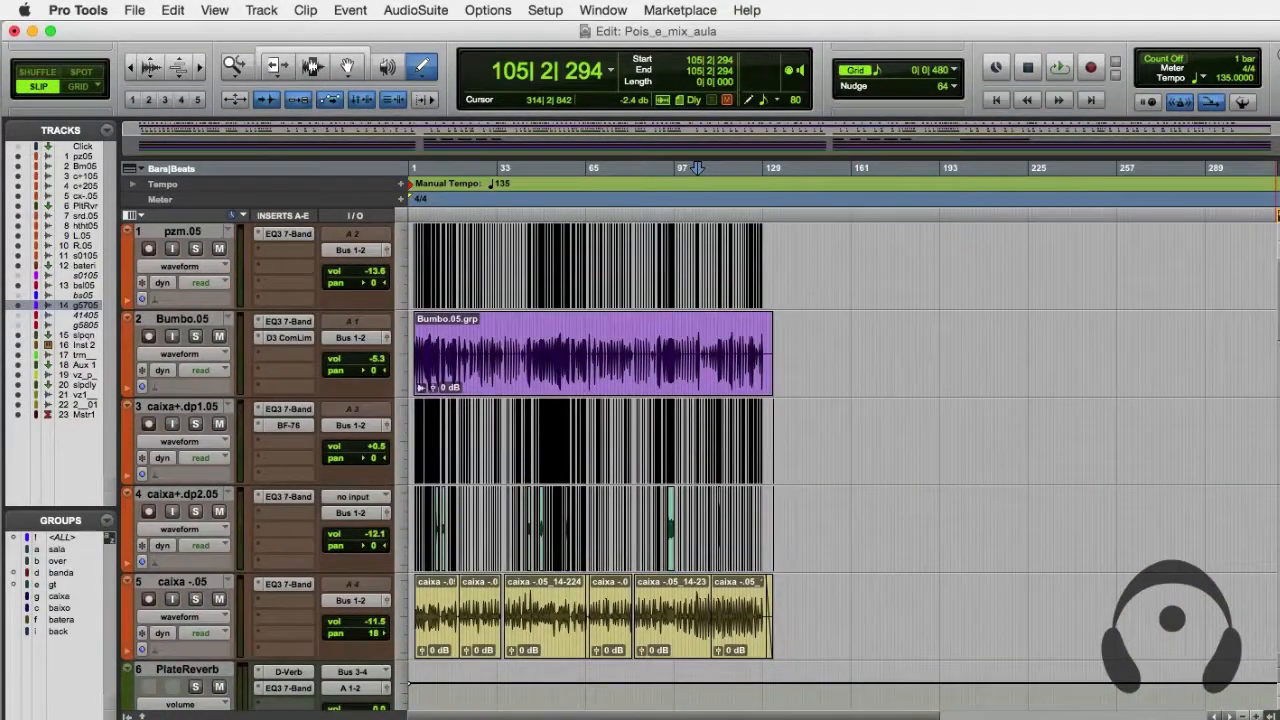
pyautogui.press('t')
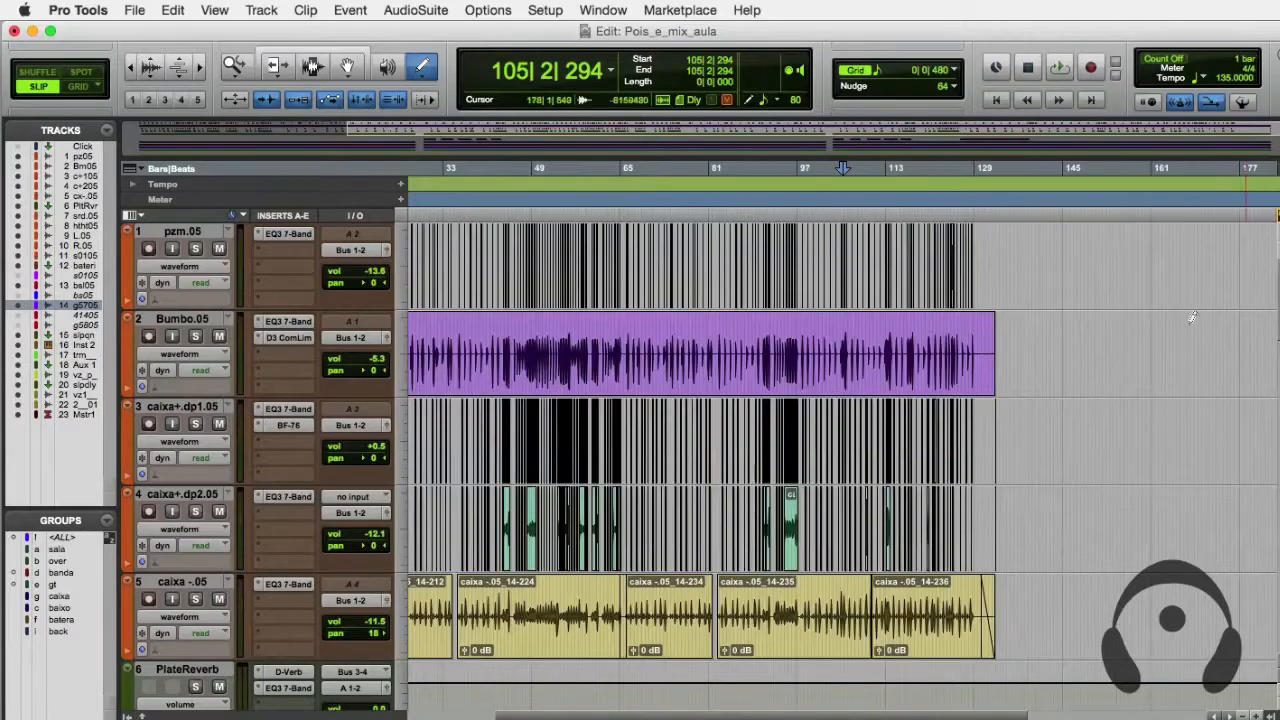
pyautogui.moveTo(872, 715); pyautogui.dragTo(770, 716)
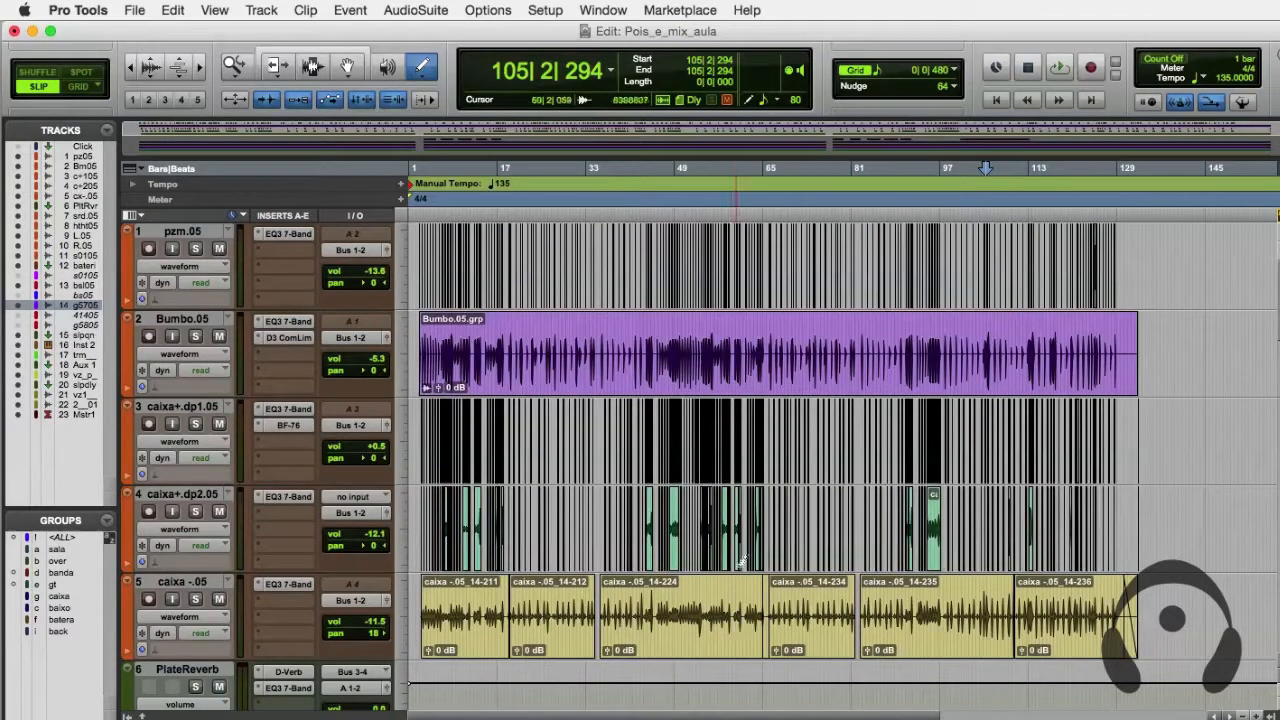
pyautogui.press('super+7')
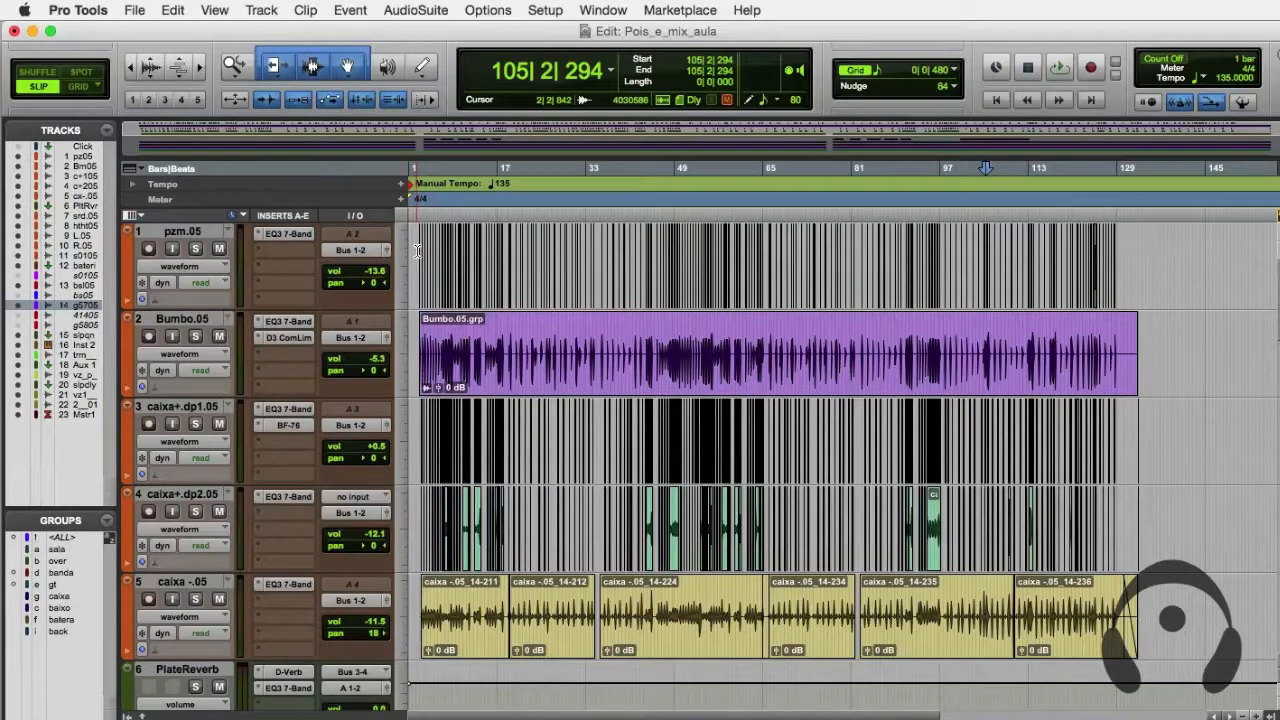
pyautogui.scroll(-10, 417, 250)
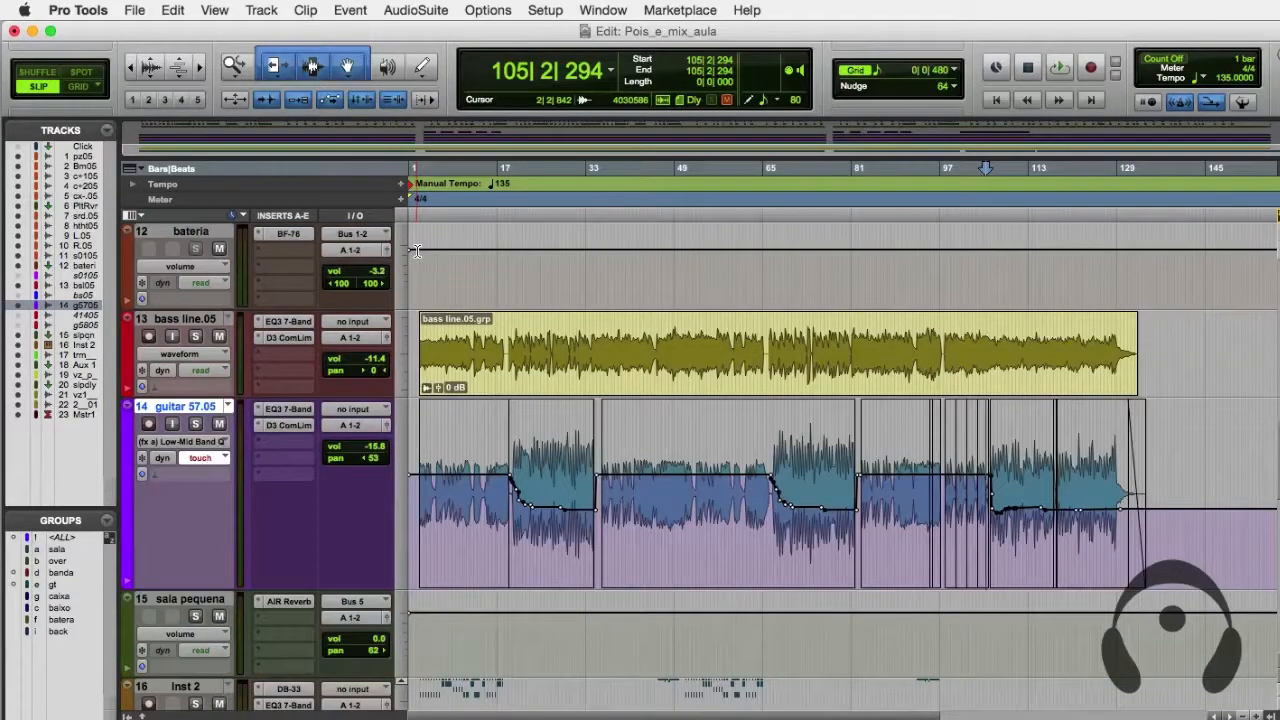
pyautogui.scroll(-6, 445, 387)
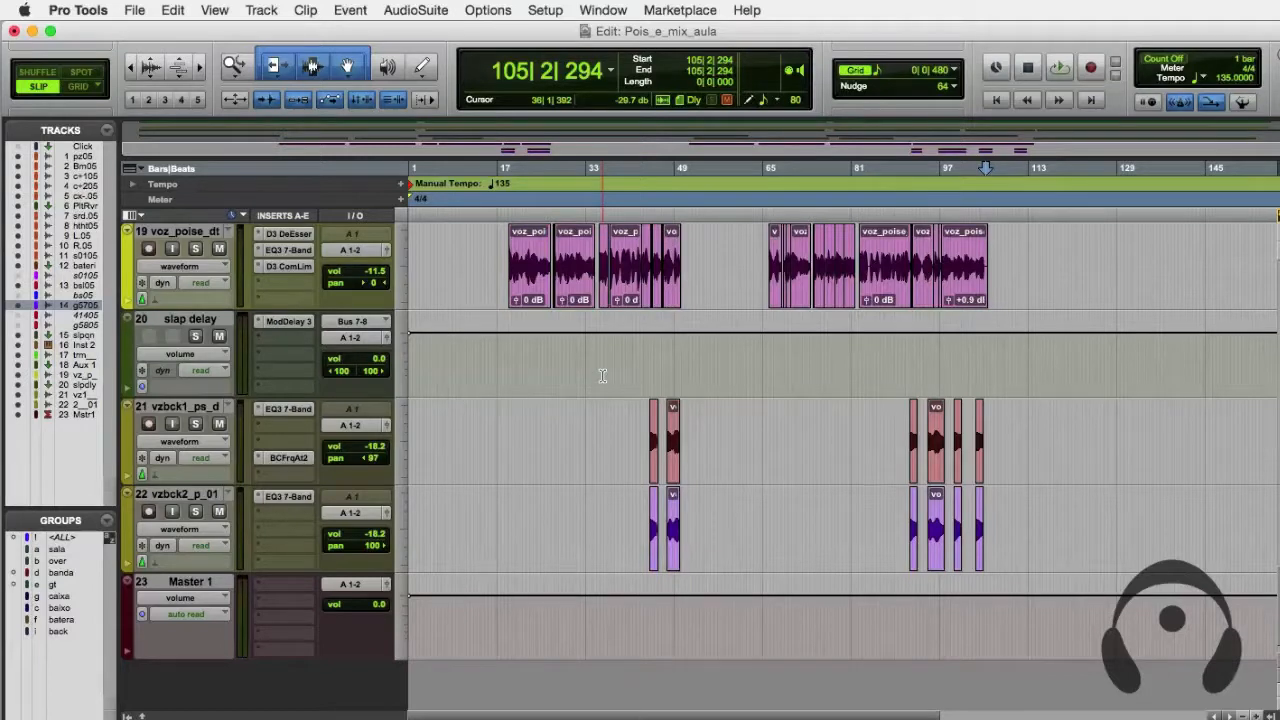
pyautogui.scroll(-2, 602, 375)
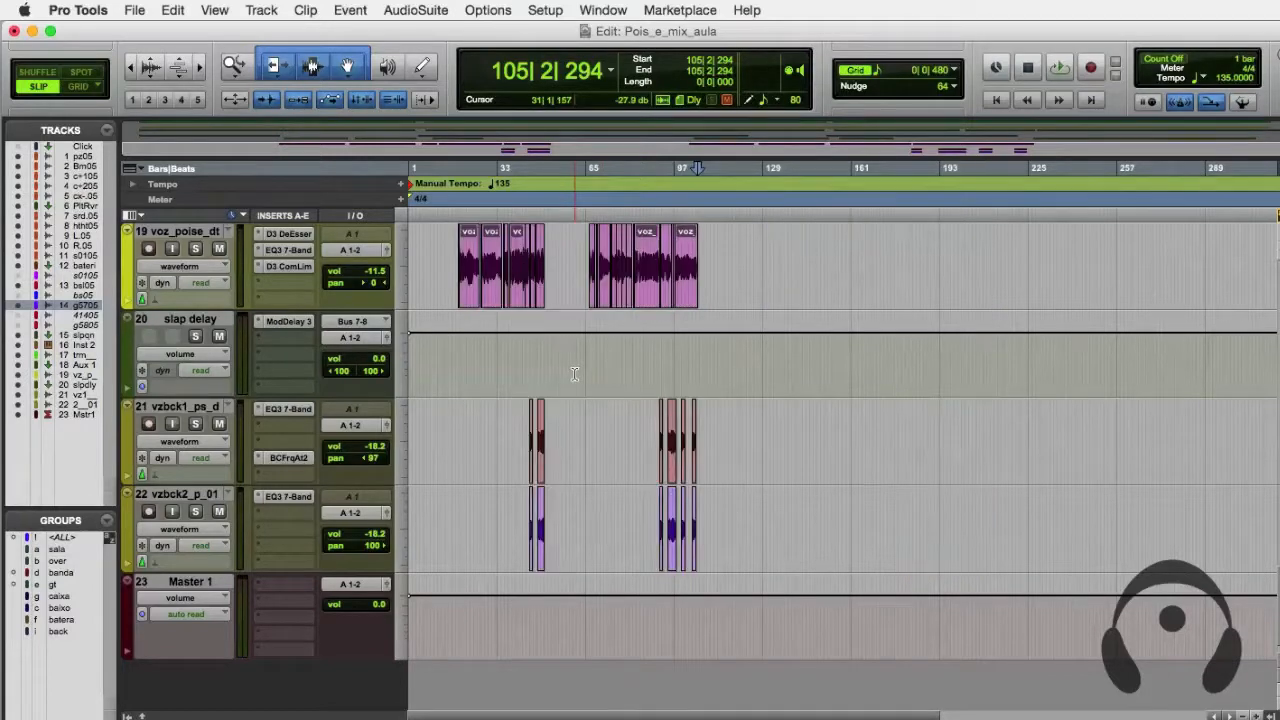
pyautogui.scroll(15, 590, 374)
pyautogui.scroll(8, 575, 373)
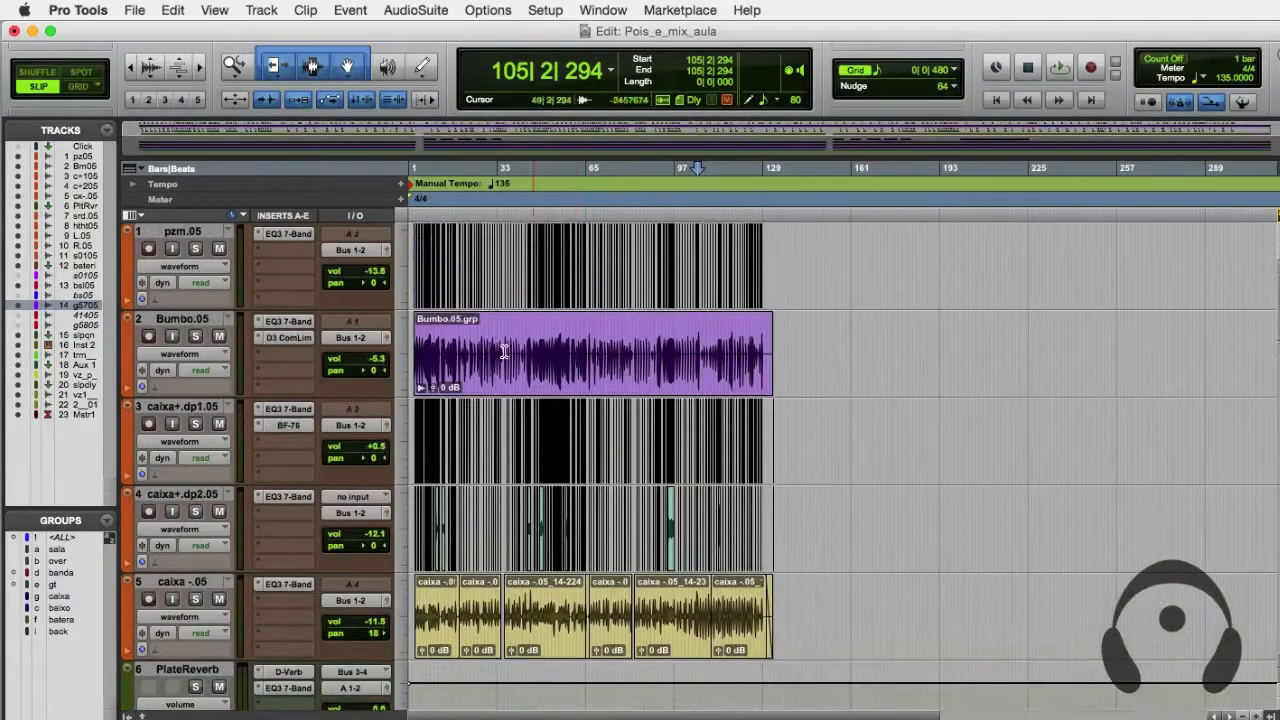
# Play the song's ending from bar 128 on the Bumbo.05 track to hear where the sound dies out.
pyautogui.scroll(2, 575, 373)
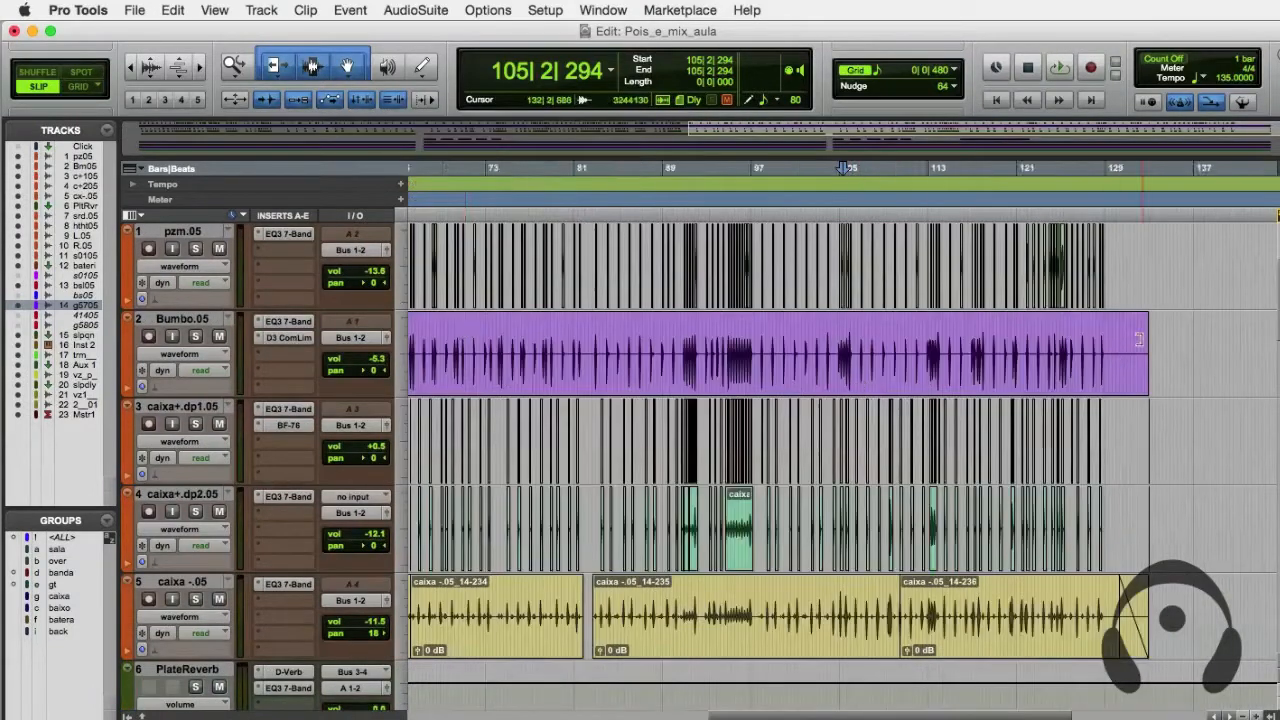
pyautogui.click(310, 66)
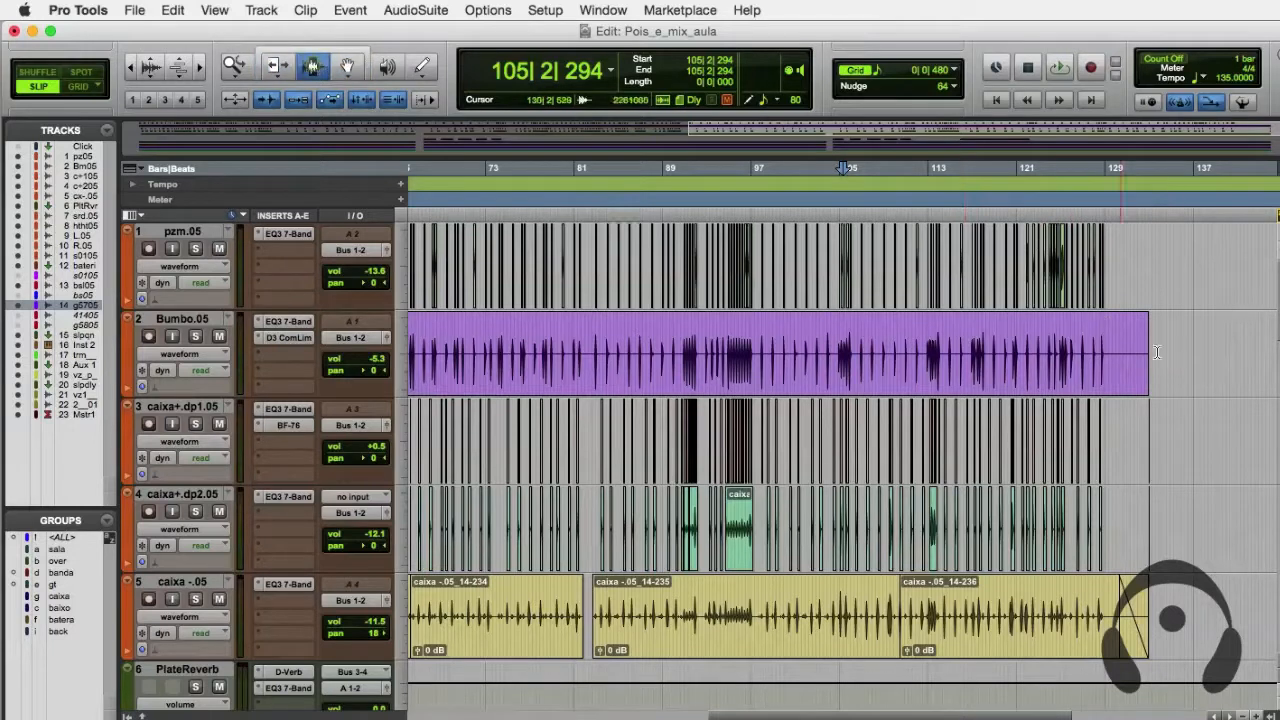
pyautogui.click(1098, 330)
pyautogui.press('space')
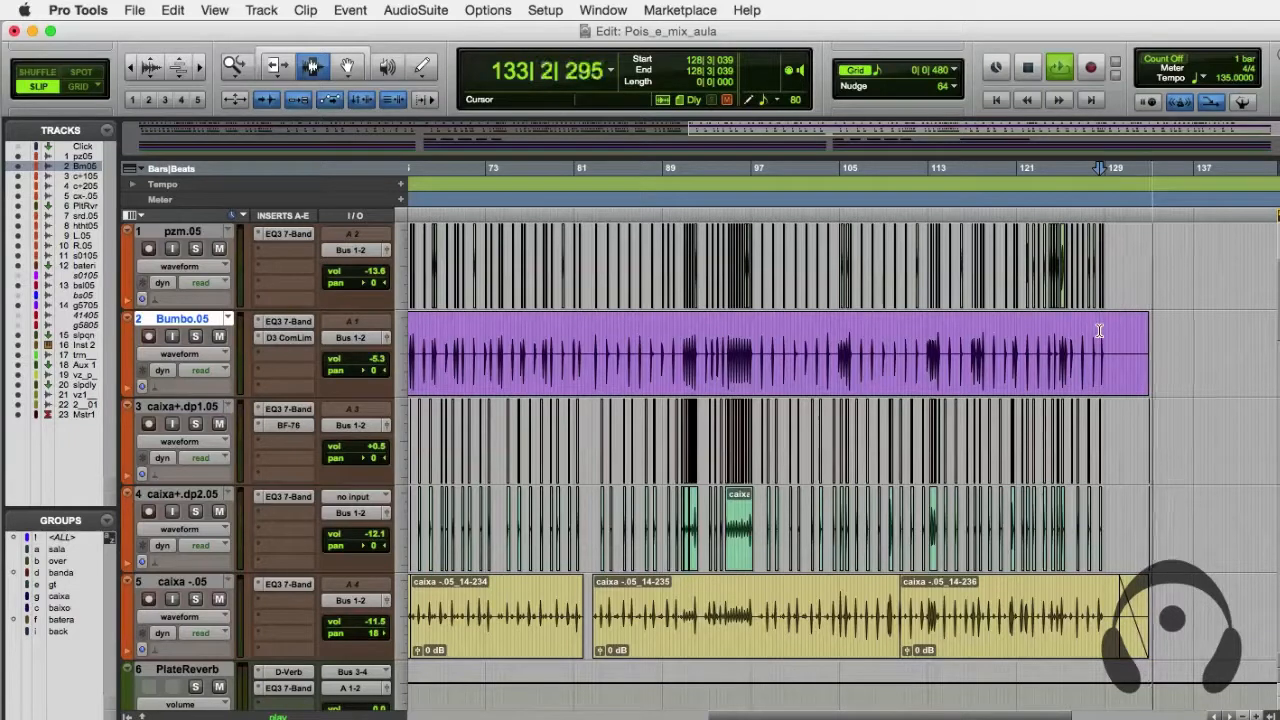
pyautogui.press('space')
# Select the whole song on the Bumbo.05 track, from 2|4|176 to 133|4|255, and play its beginning to check the start point.
pyautogui.moveTo(1158, 345); pyautogui.dragTo(428, 343)
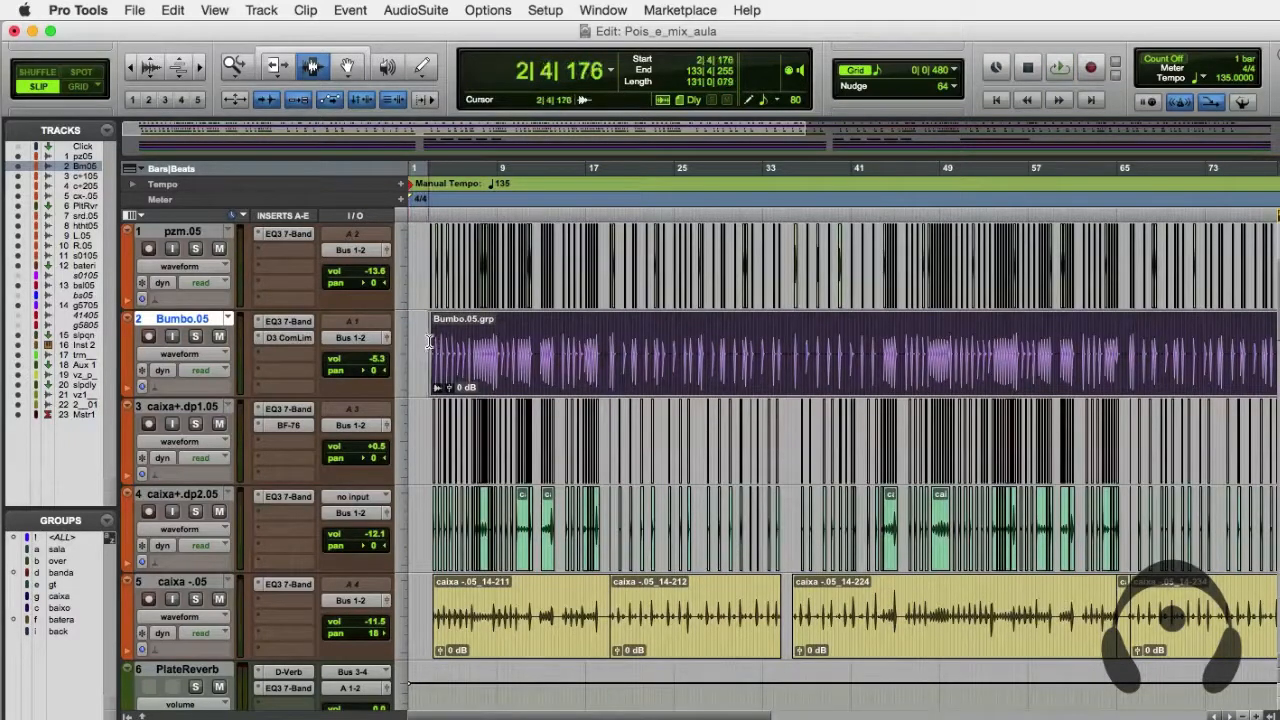
pyautogui.press('space')
pyautogui.press('super+bracketright')
pyautogui.press('super+bracketright')
pyautogui.press('super+bracketright')
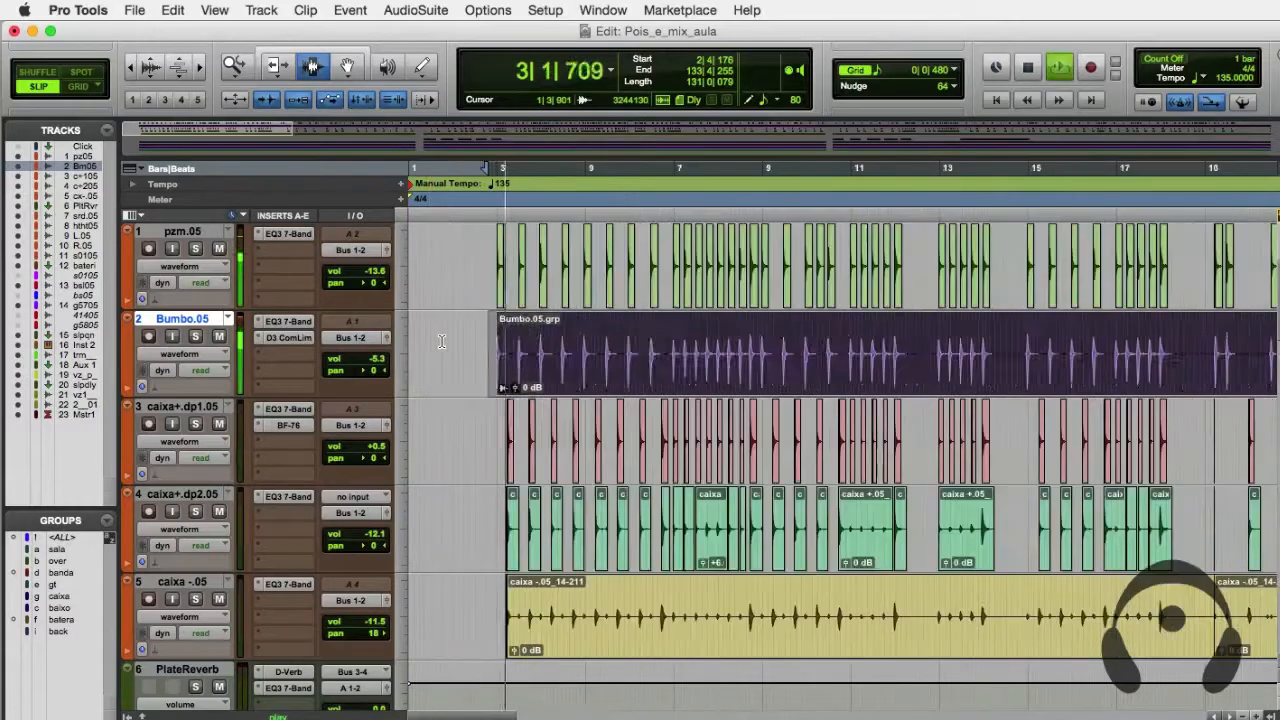
pyautogui.press('space')
pyautogui.press('space')
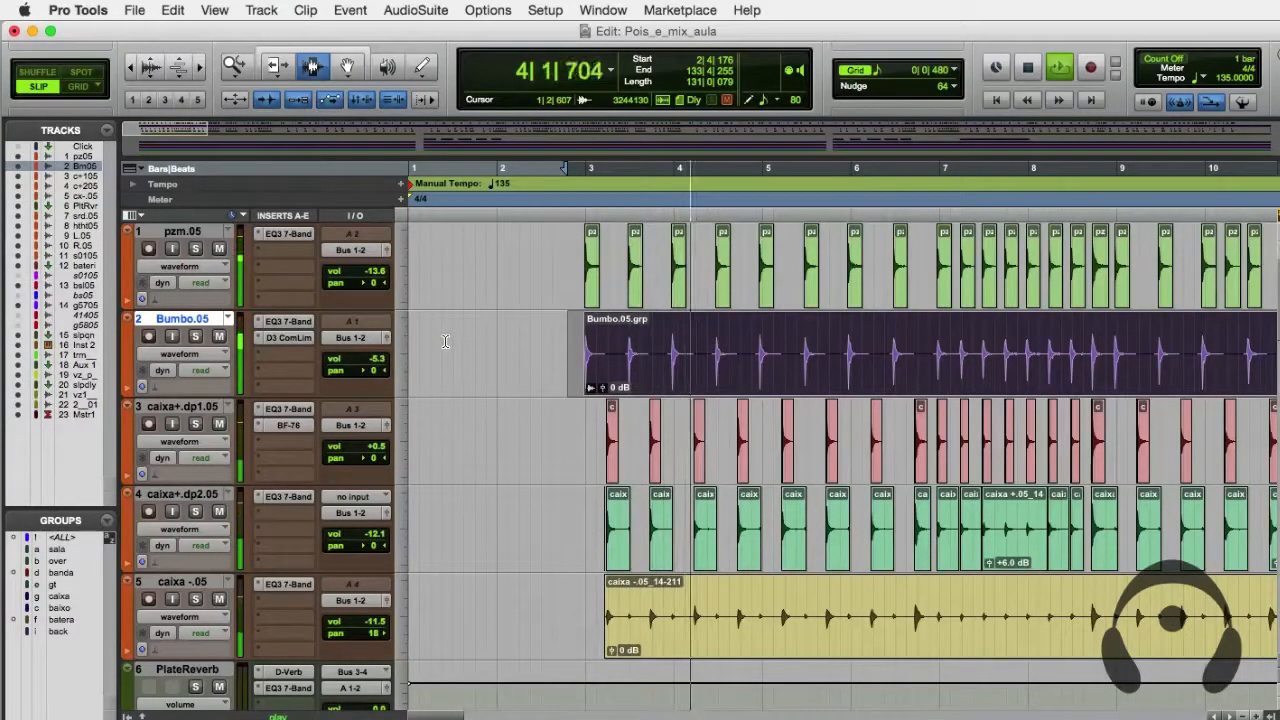
pyautogui.press('space')
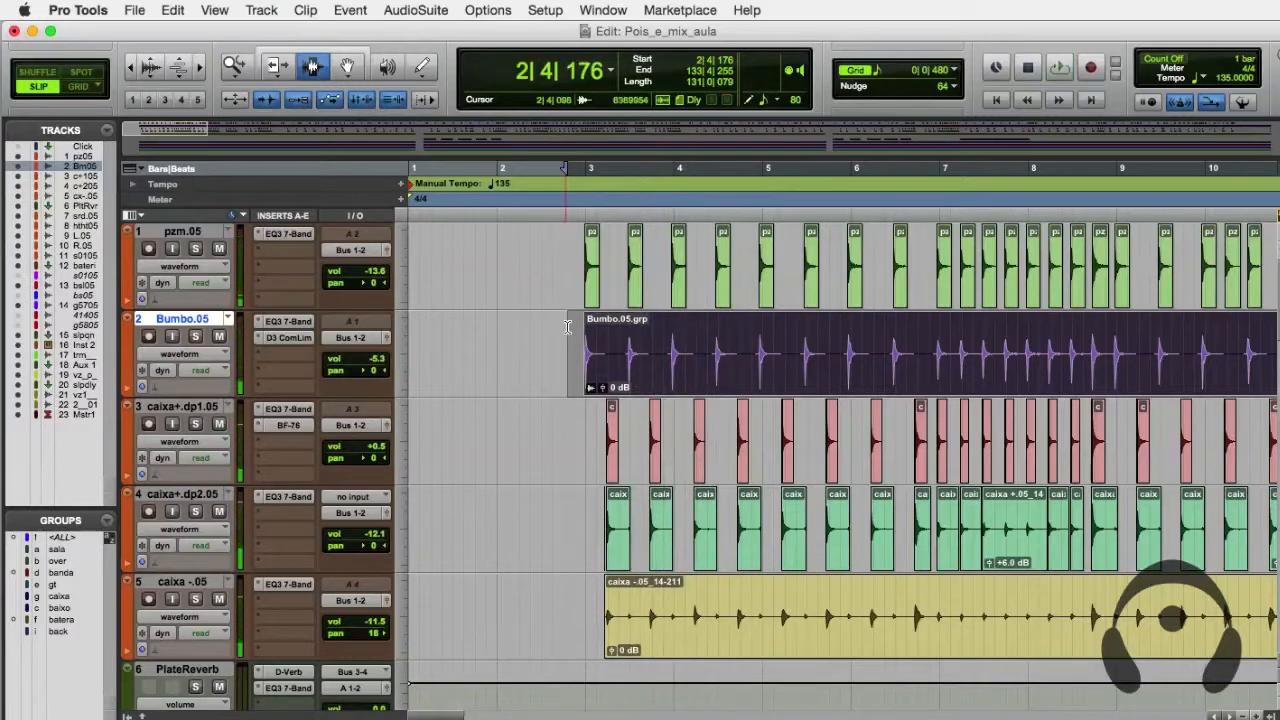
pyautogui.press('super+bracketleft')
pyautogui.press('super+bracketleft')
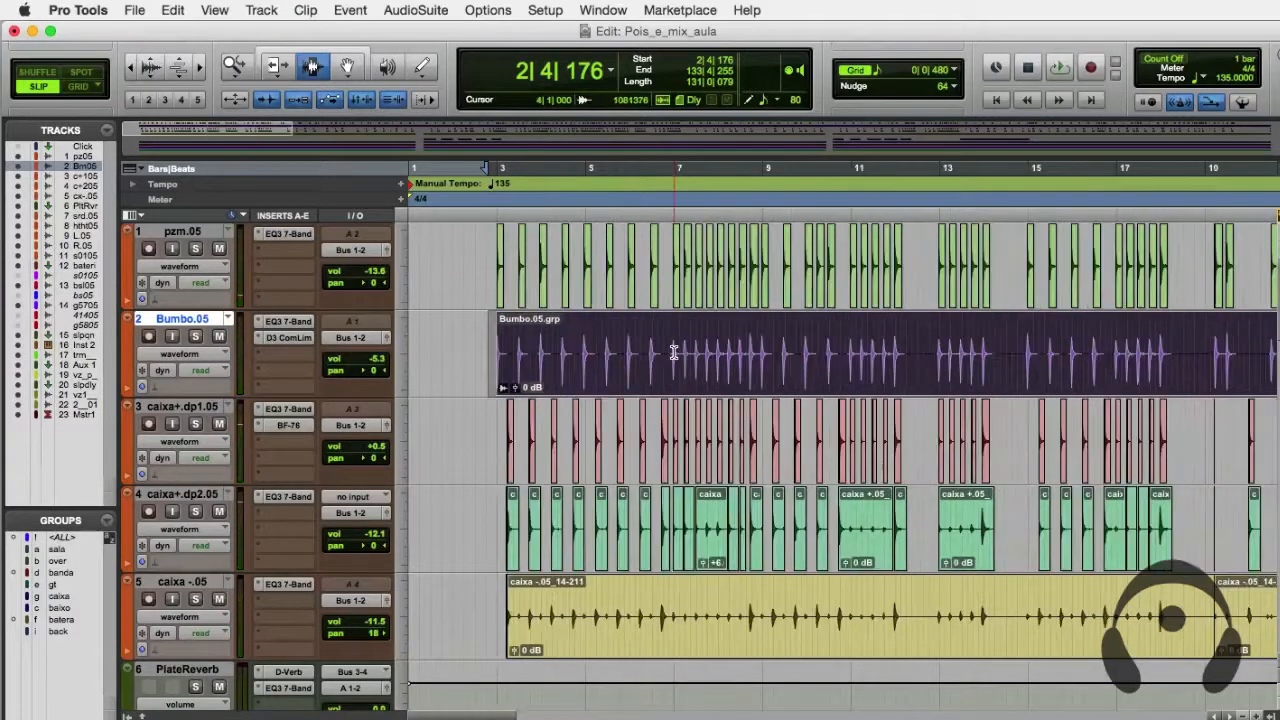
pyautogui.press('super+bracketleft')
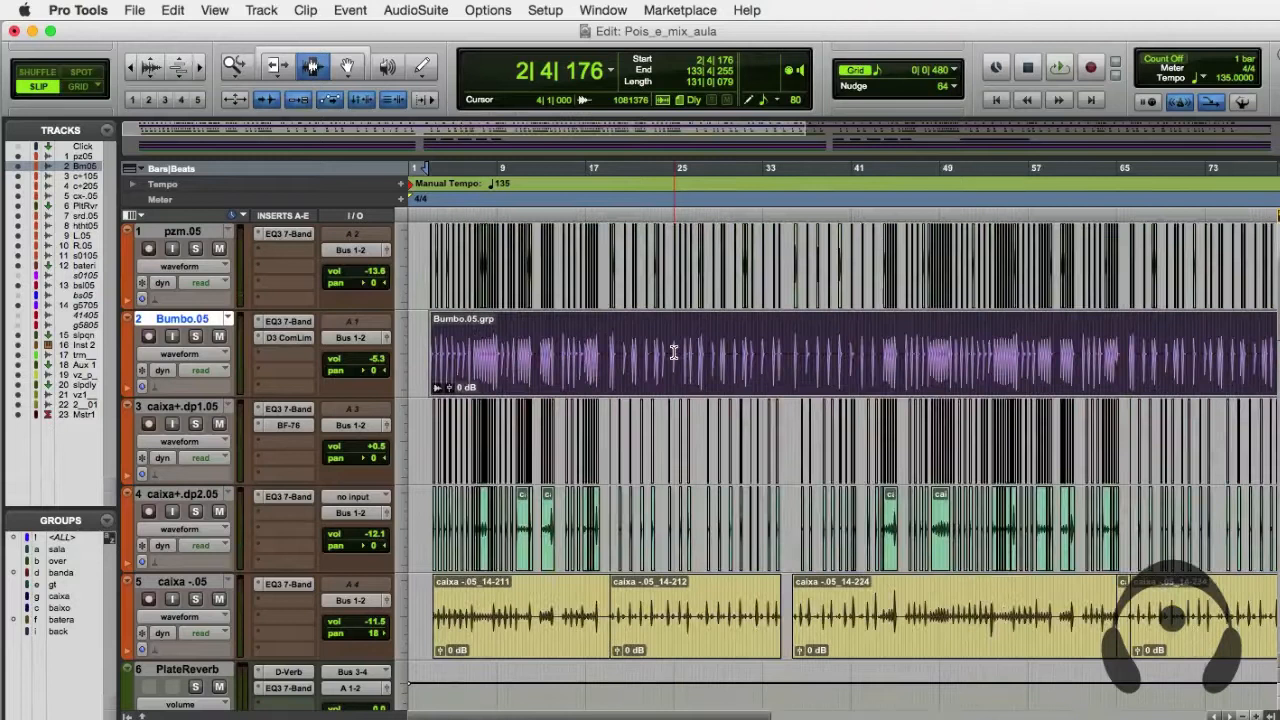
# Save the session before exporting the mix.
pyautogui.click(134, 10)
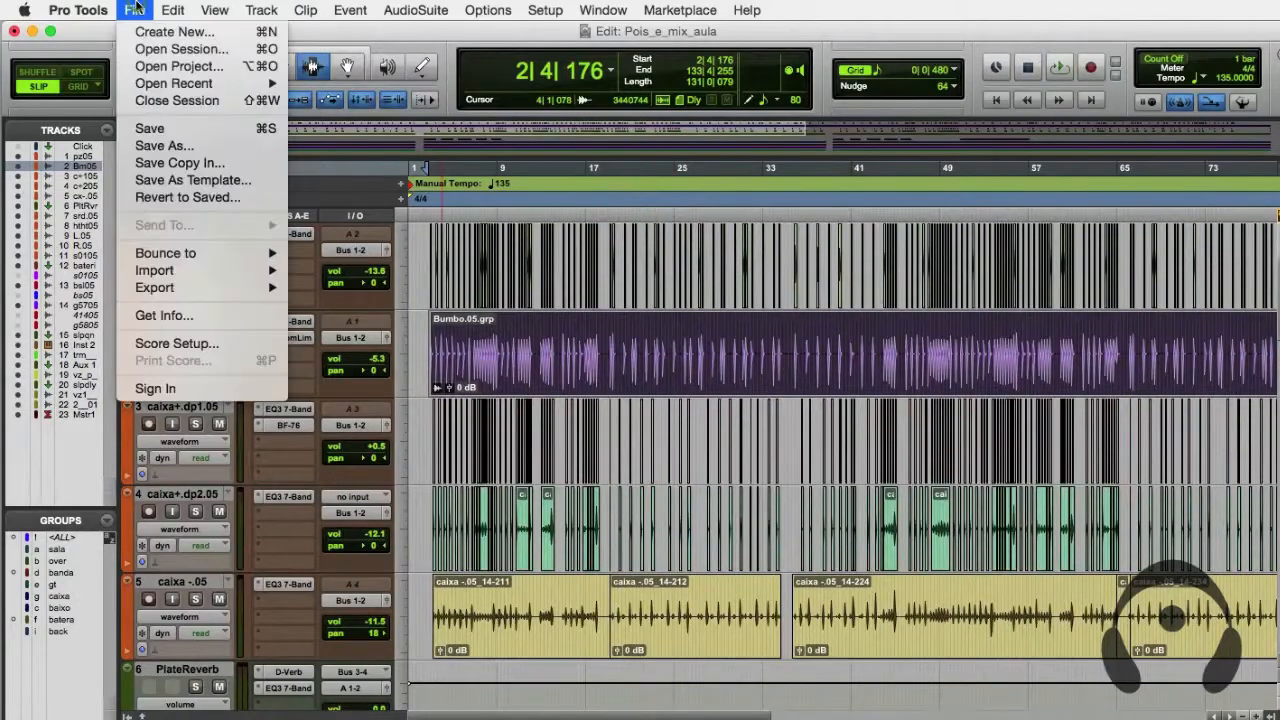
pyautogui.moveTo(216, 262)
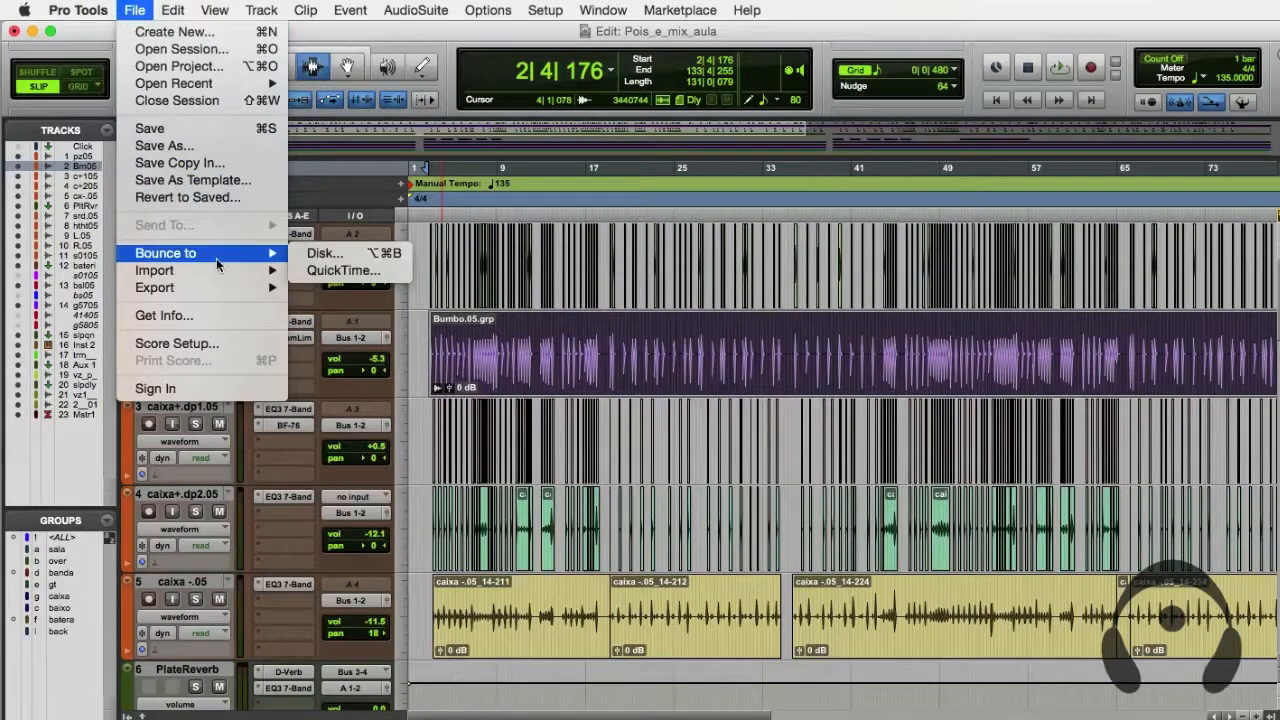
pyautogui.click(204, 137)
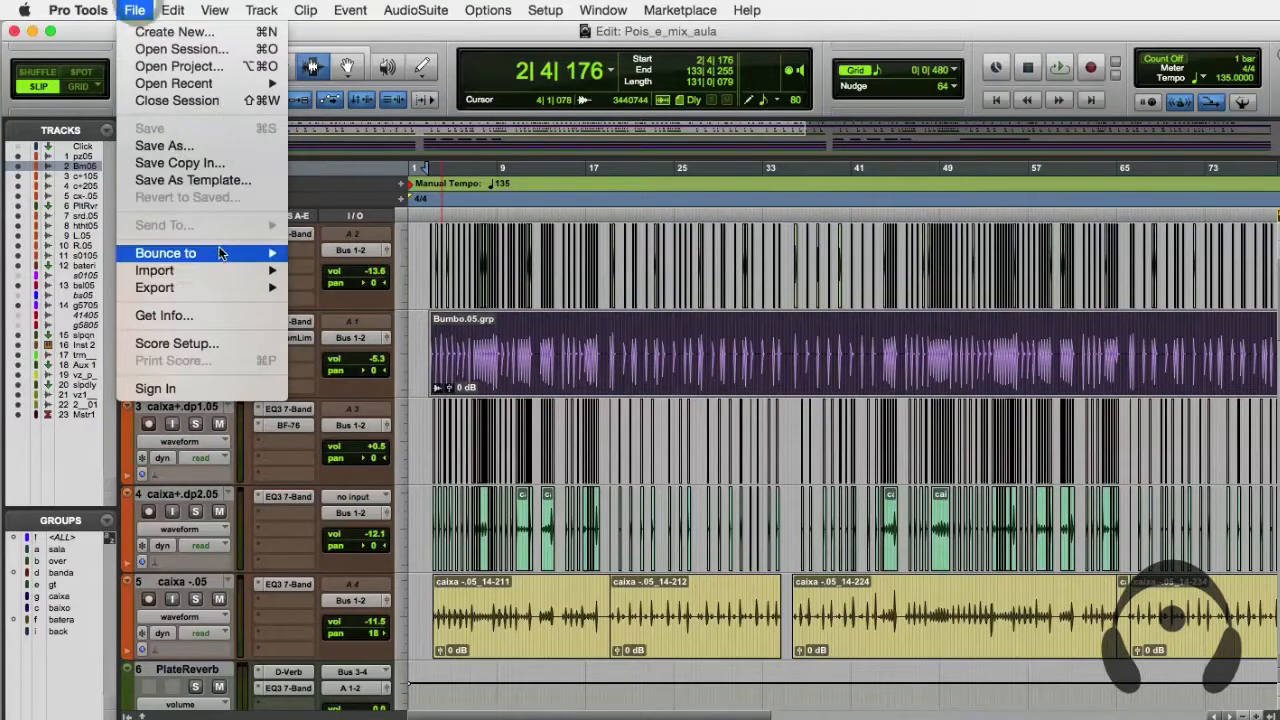
# Bounce the selected range to disk in real time as the interleaved WAV file Pois_e_mix1, with Offline turned off.
pyautogui.moveTo(245, 253)
pyautogui.click(378, 258)
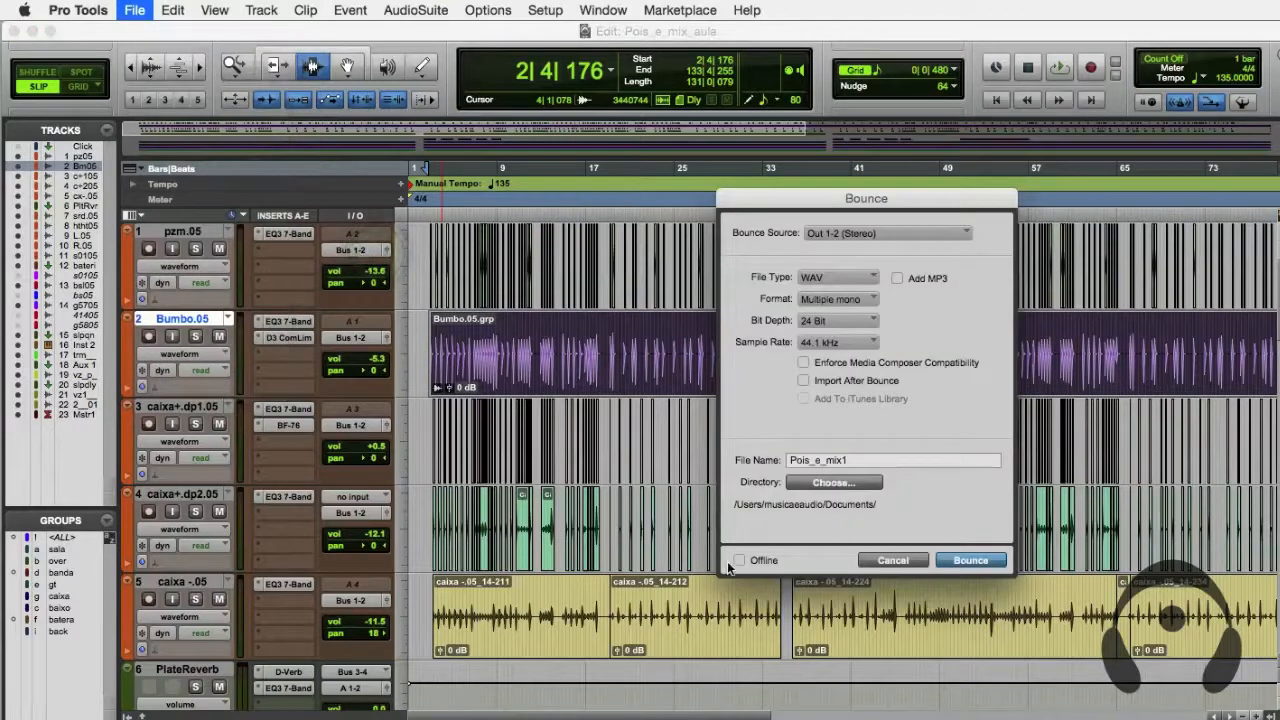
pyautogui.click(739, 561)
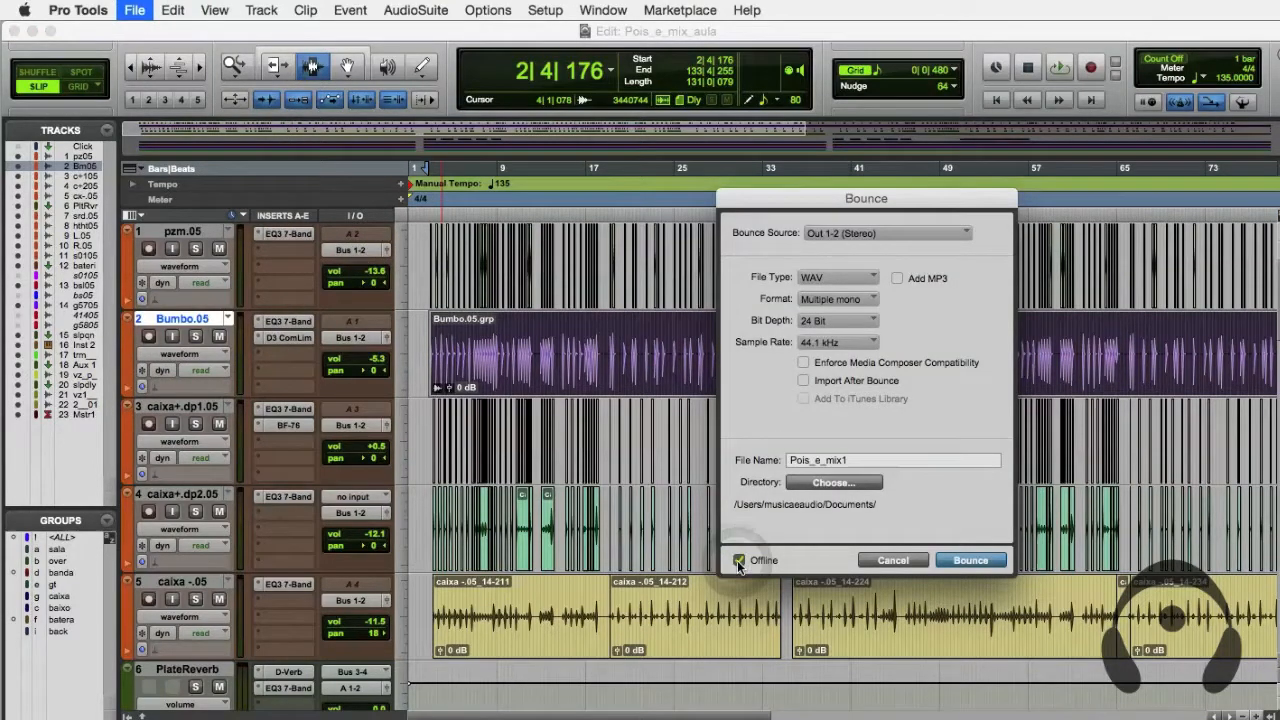
pyautogui.click(739, 561)
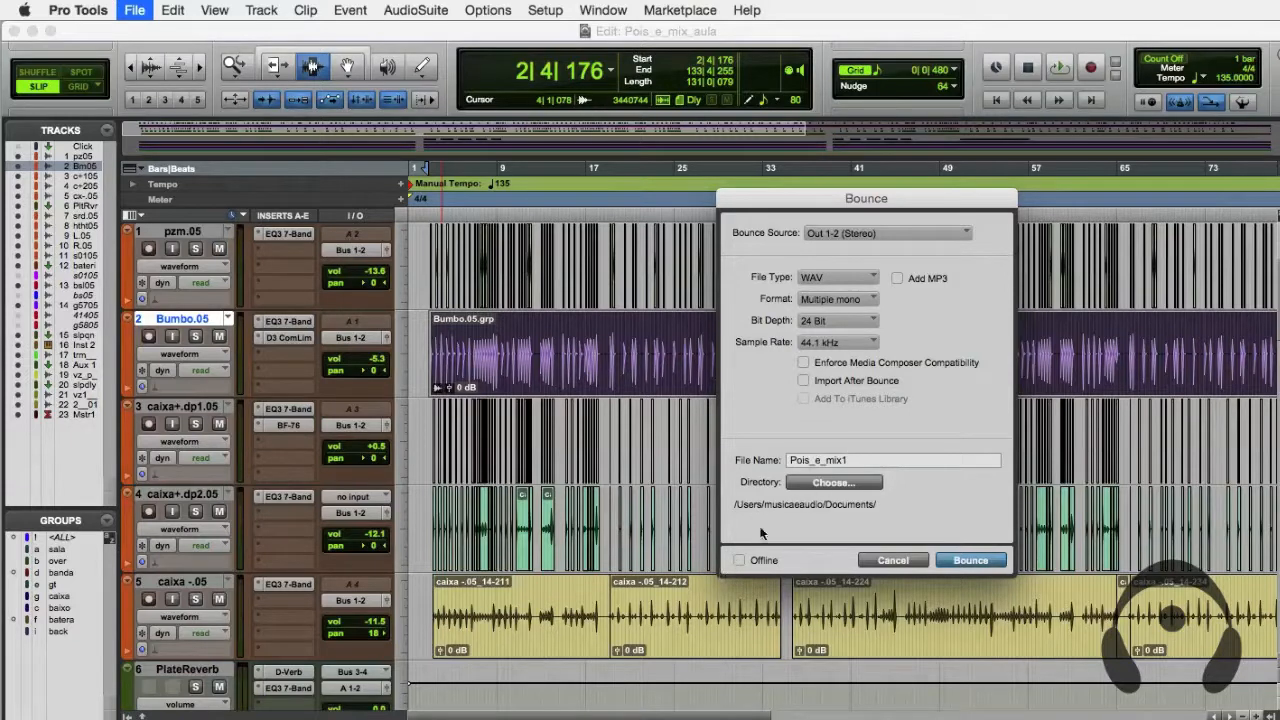
pyautogui.click(855, 459)
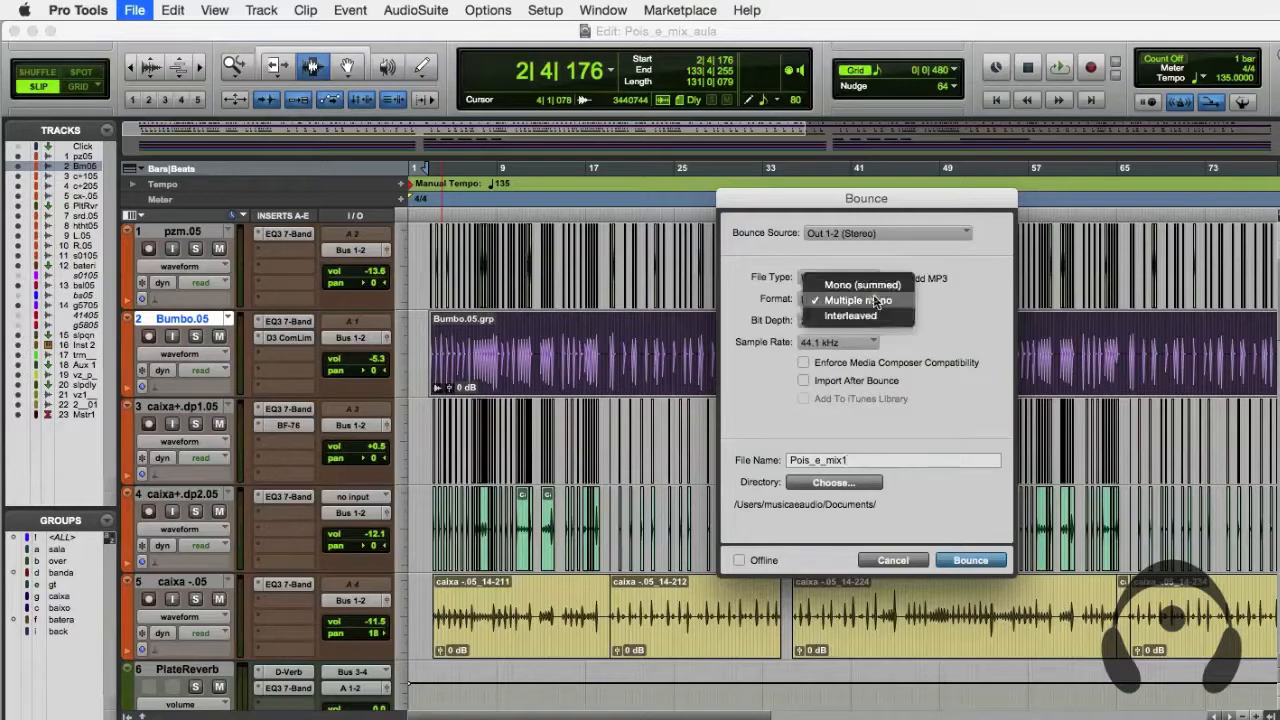
pyautogui.click(876, 300)
pyautogui.click(876, 316)
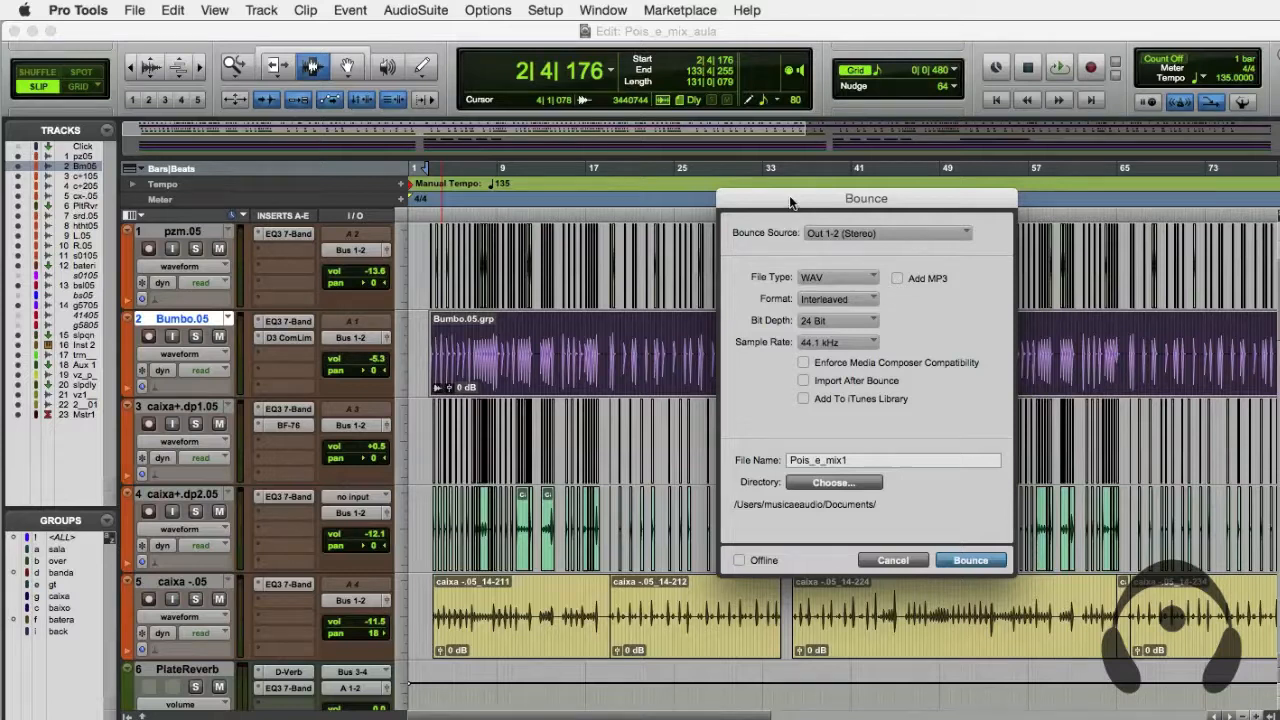
pyautogui.moveTo(791, 200); pyautogui.dragTo(715, 182)
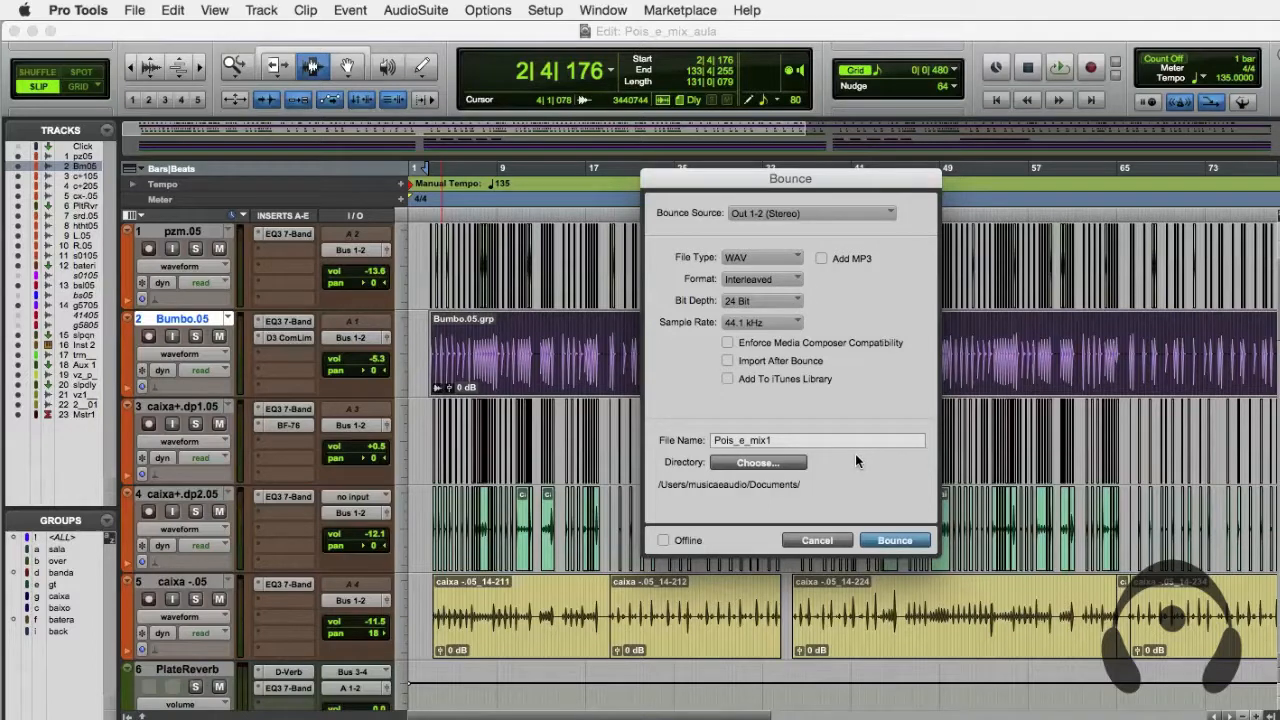
pyautogui.click(895, 541)
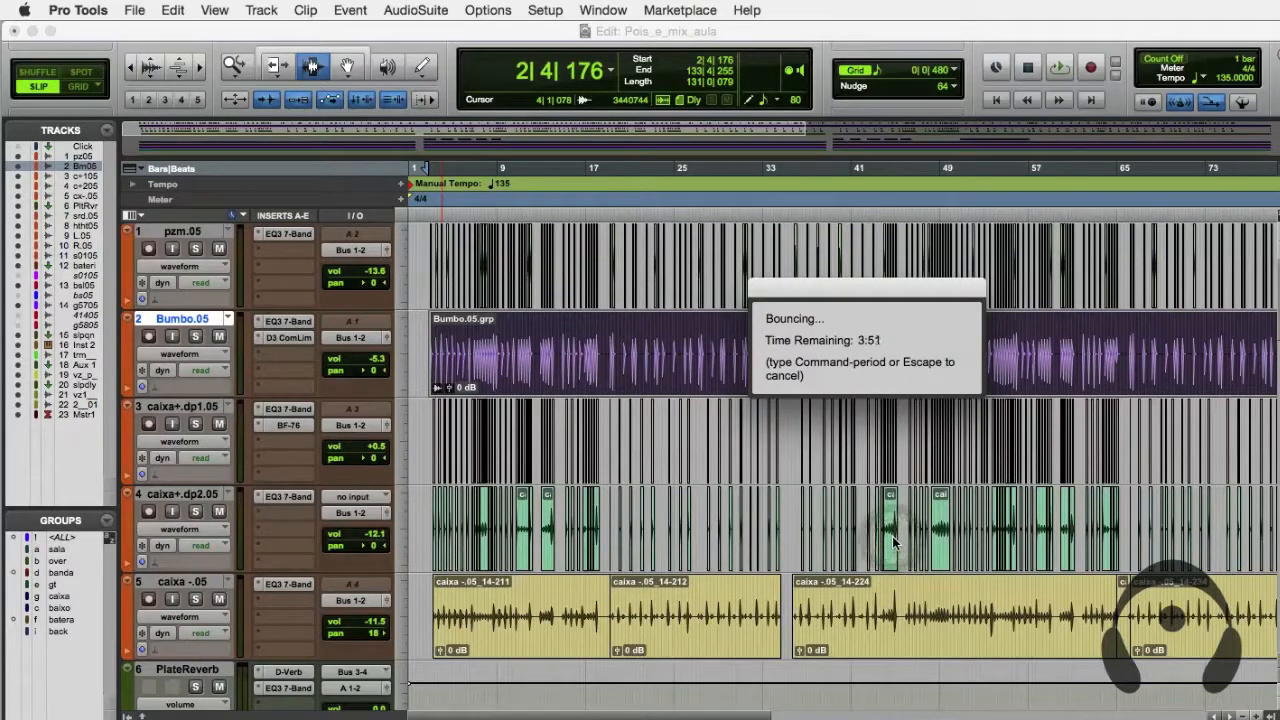